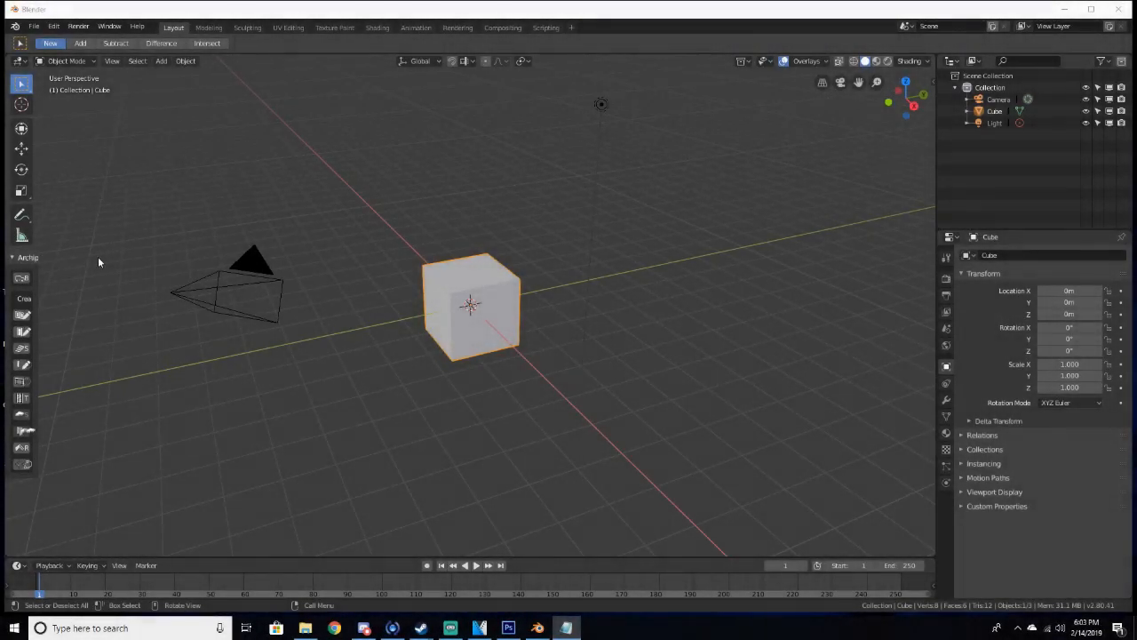
Delete the default cube from the scene
middle_click_drag(335, 350, 402, 353)
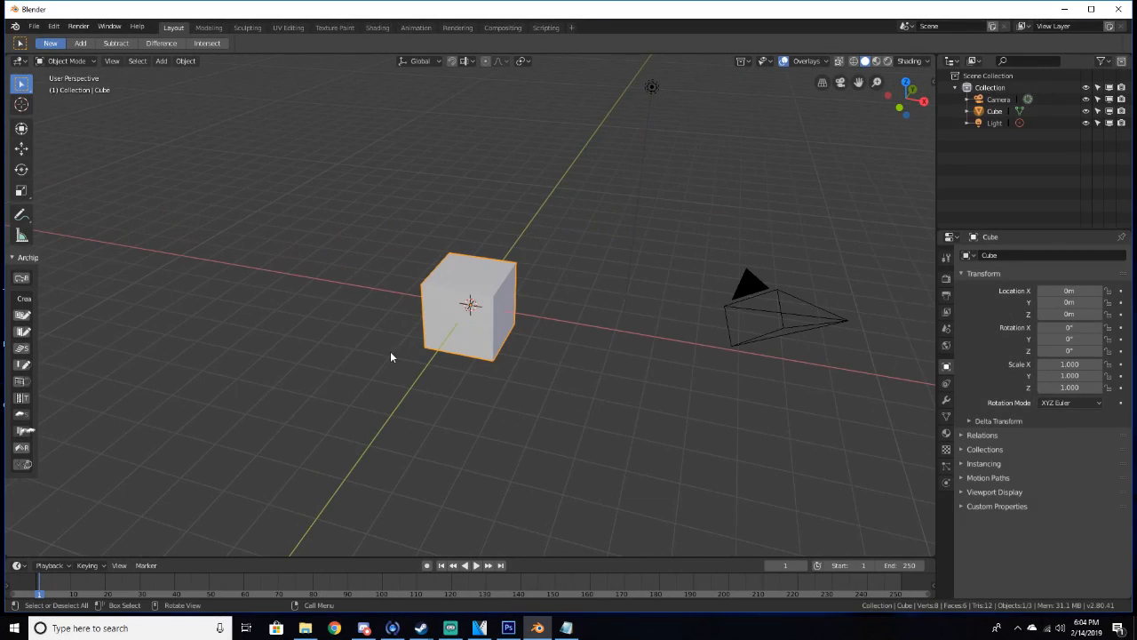
scroll(498, 366, "up", 4)
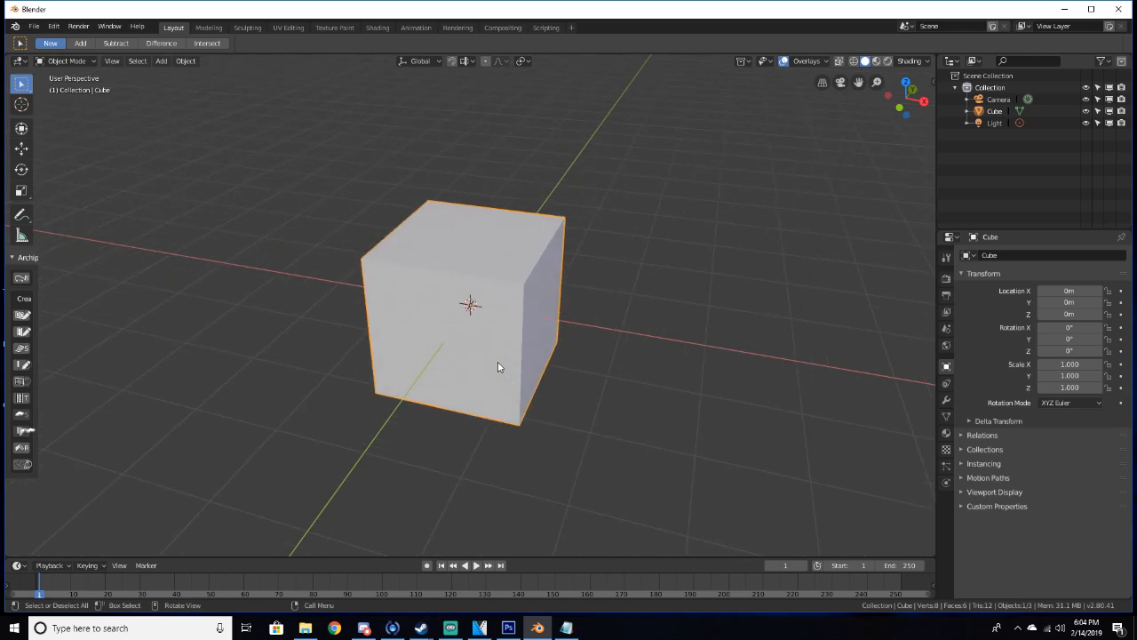
scroll(498, 367, "down", 3)
middle_click_drag(498, 367, 454, 361)
key("x")
left_click(462, 294)
middle_click_drag(464, 295, 446, 296)
key("ctrl+a")
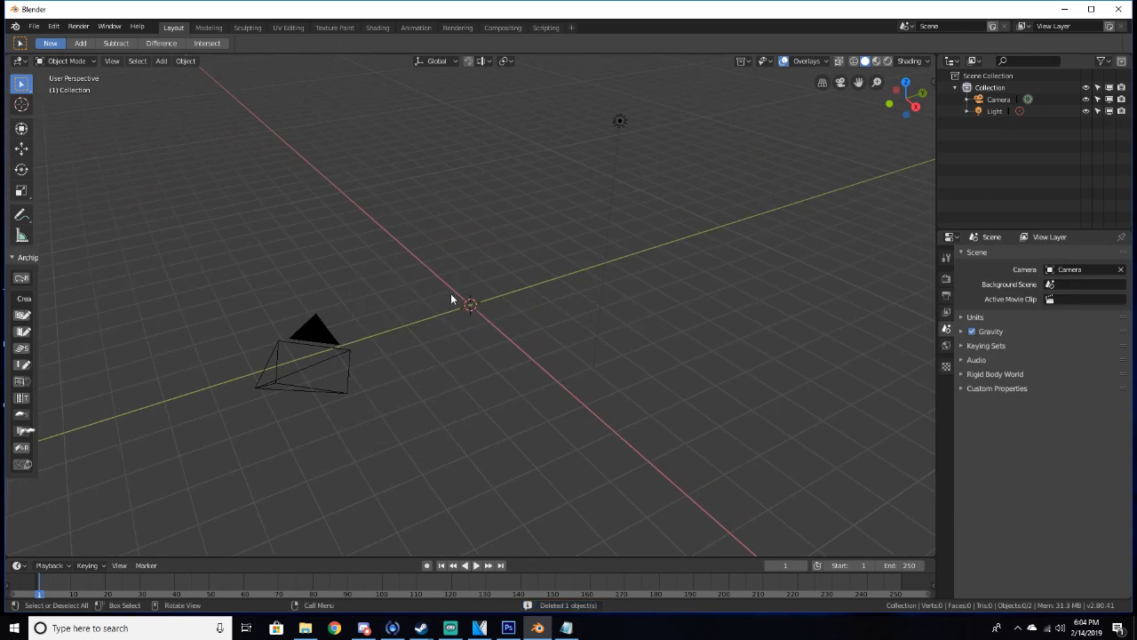
Add a cylinder mesh at the scene origin
key("shift+a")
mouse_move(456, 294)
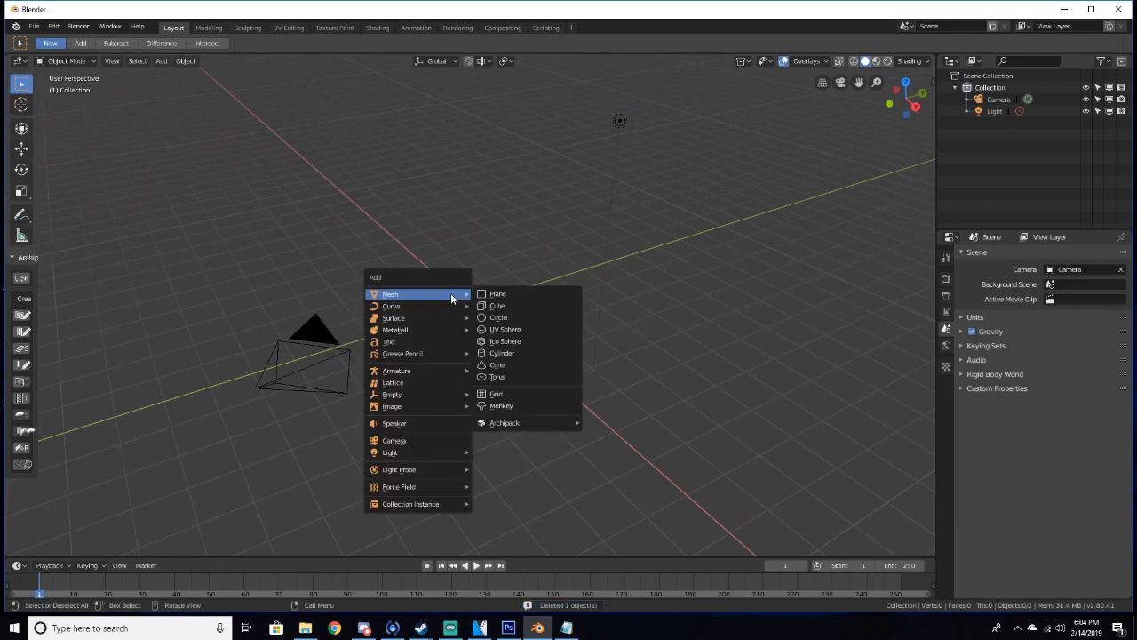
left_click(502, 355)
middle_click_drag(528, 381, 506, 381)
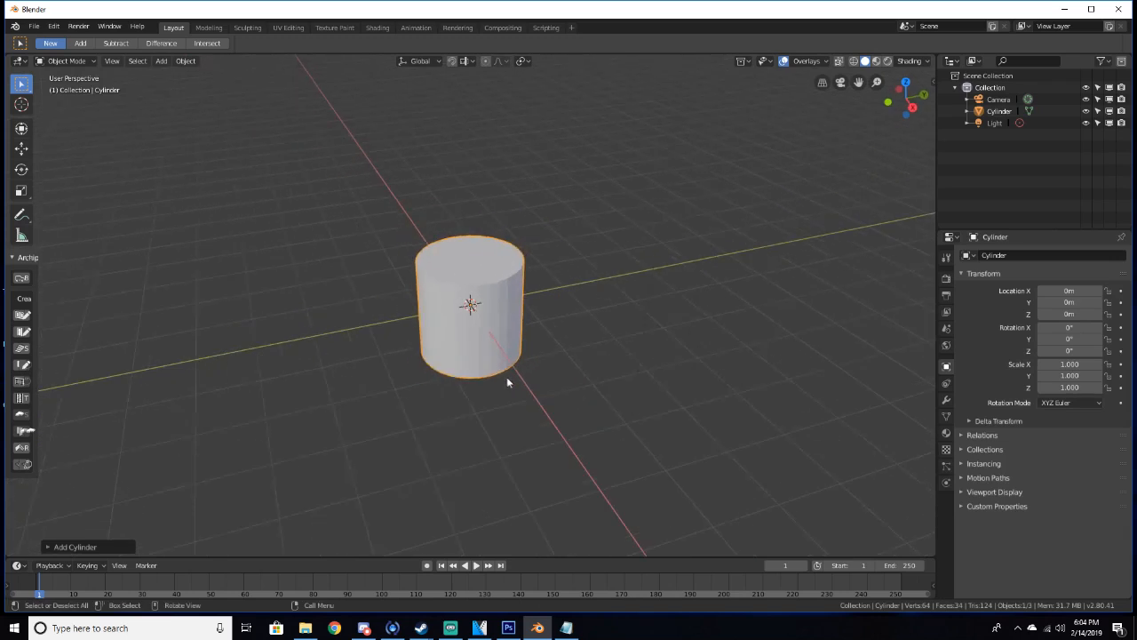
scroll(506, 377, "down", 1)
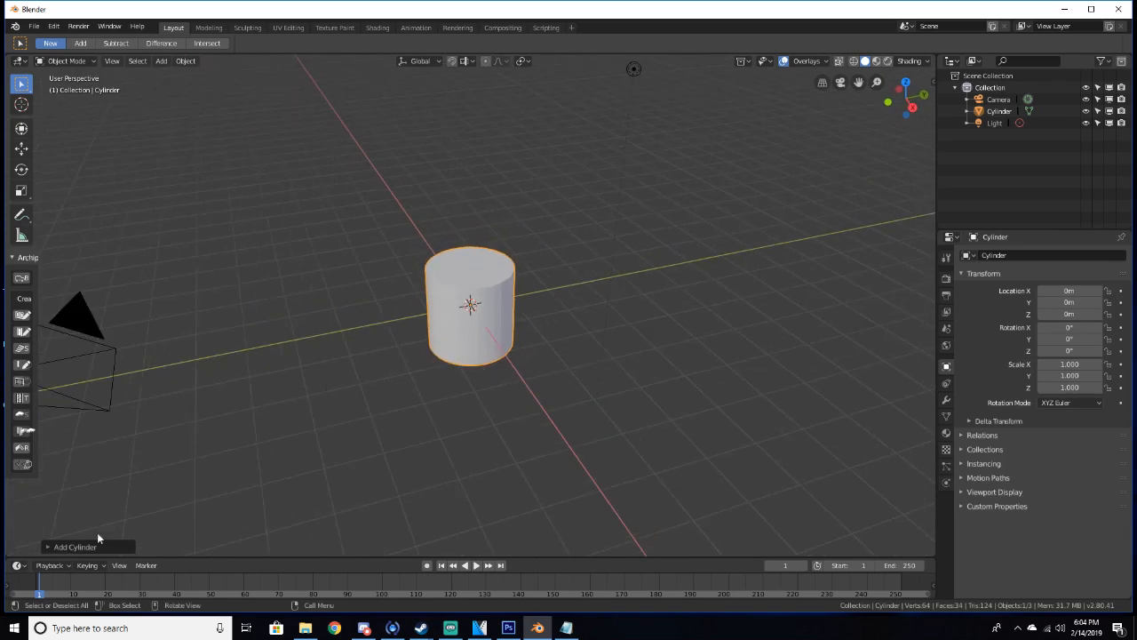
Set the new cylinder's vertex count to 3 to make a triangular prism
left_click(75, 547)
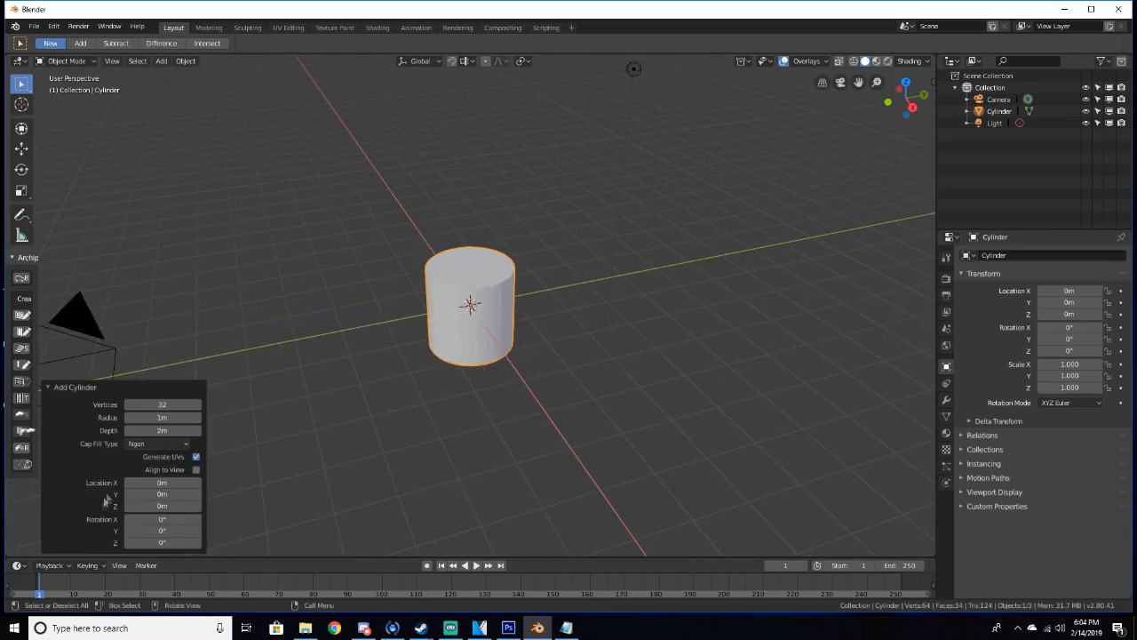
mouse_move(159, 404)
left_mouse_down()
mouse_move(134, 404)
mouse_move(180, 404)
left_mouse_up()
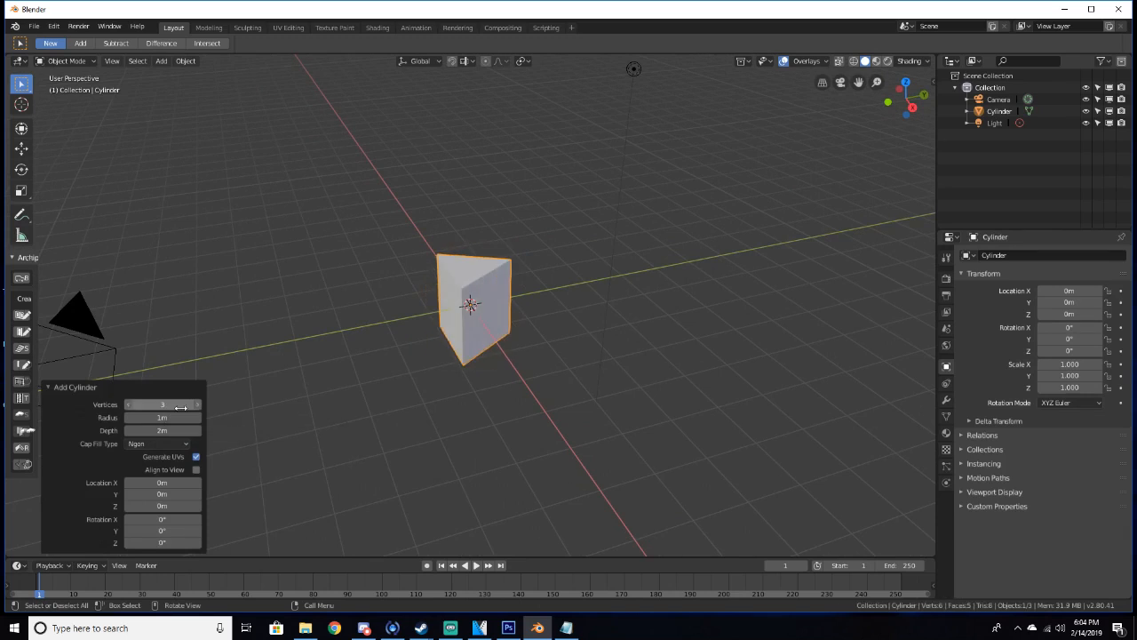
middle_click_drag(289, 383, 225, 400)
left_click(78, 388)
middle_click_drag(101, 383, 260, 398)
In edit mode with face selection, delete the prism's top triangular face
key("Tab")
middle_click_drag(329, 366, 462, 330)
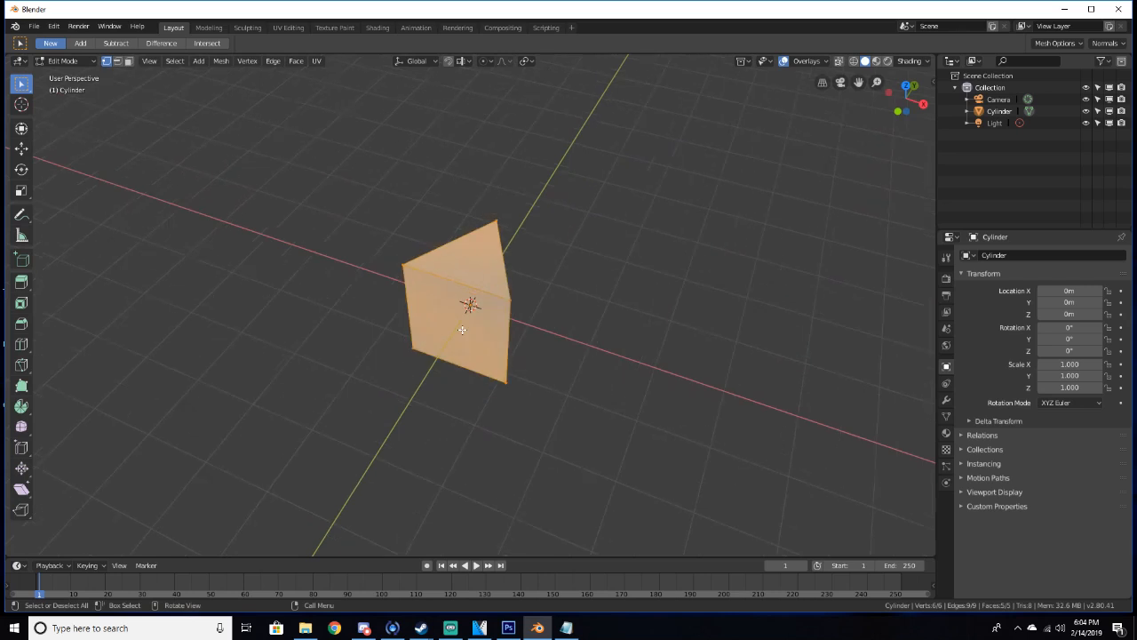
left_click(129, 62)
left_click(447, 248)
key("x")
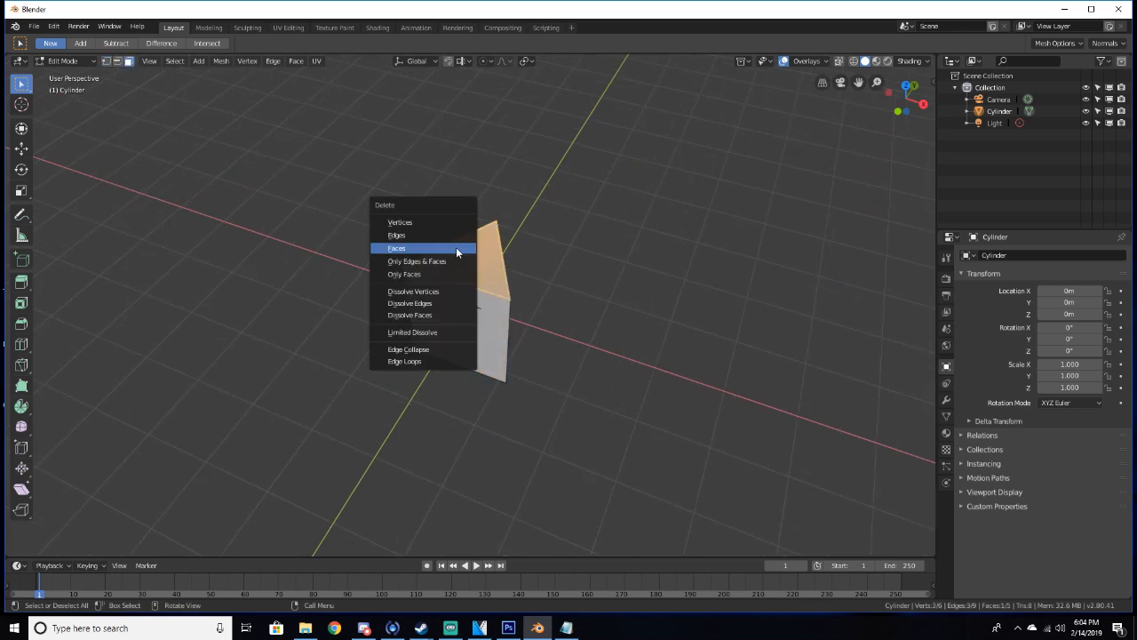
left_click(457, 247)
Delete the prism's bottom triangular face and return to object mode
middle_click_drag(458, 247, 468, 390)
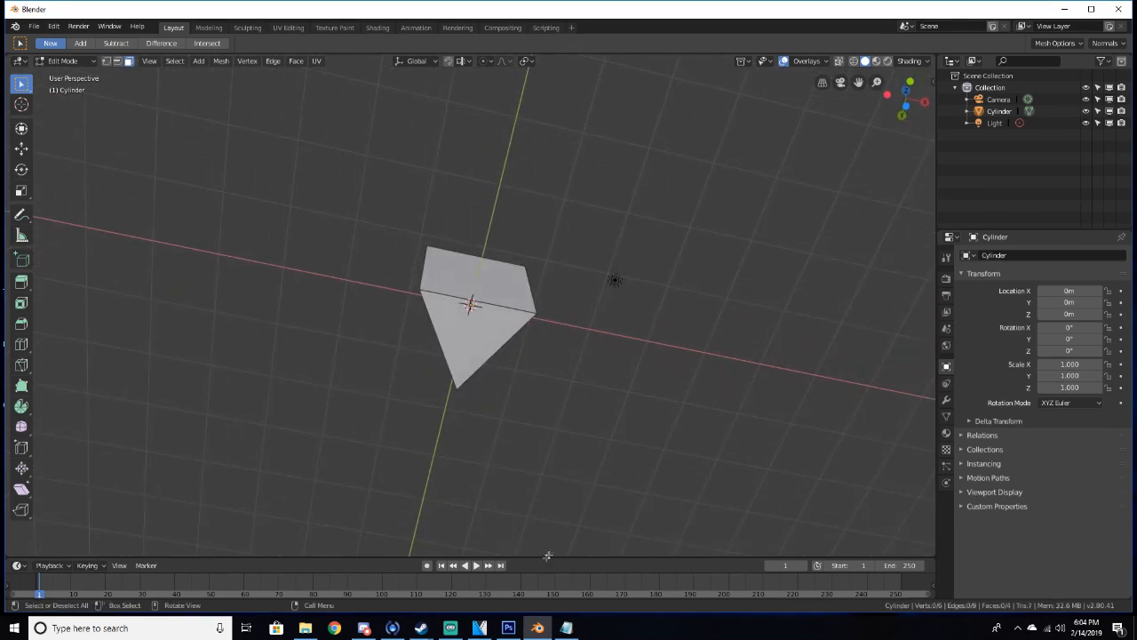
left_click(462, 343)
key("x")
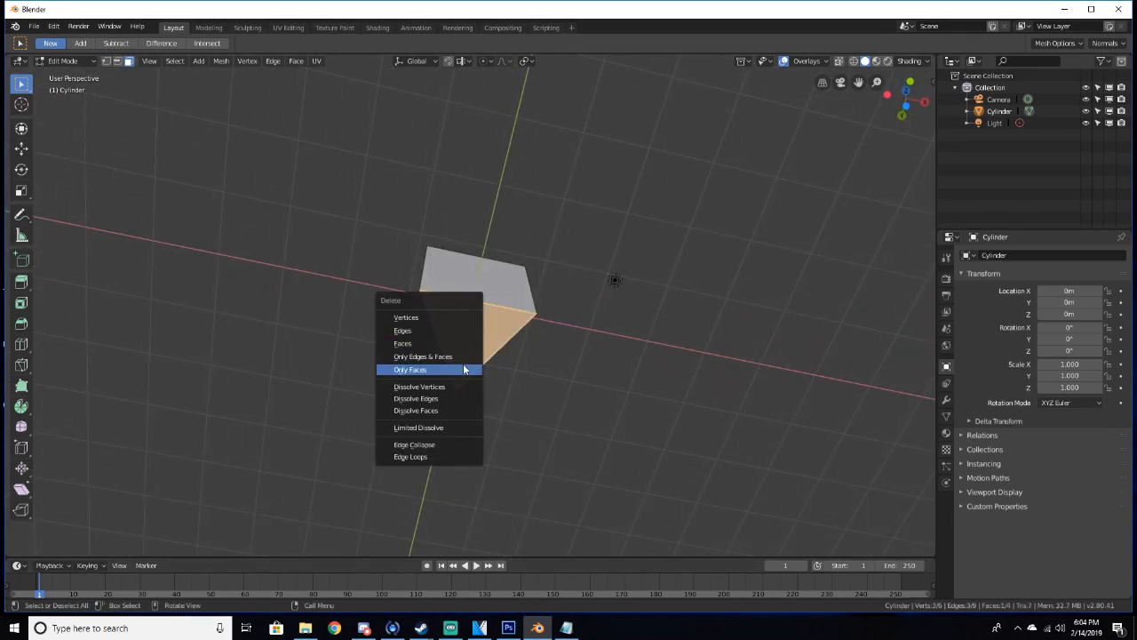
left_click(455, 341)
middle_click_drag(455, 341, 332, 424)
key("Tab")
Rotate the prism 90 degrees around the X axis
middle_click_drag(375, 391, 495, 379)
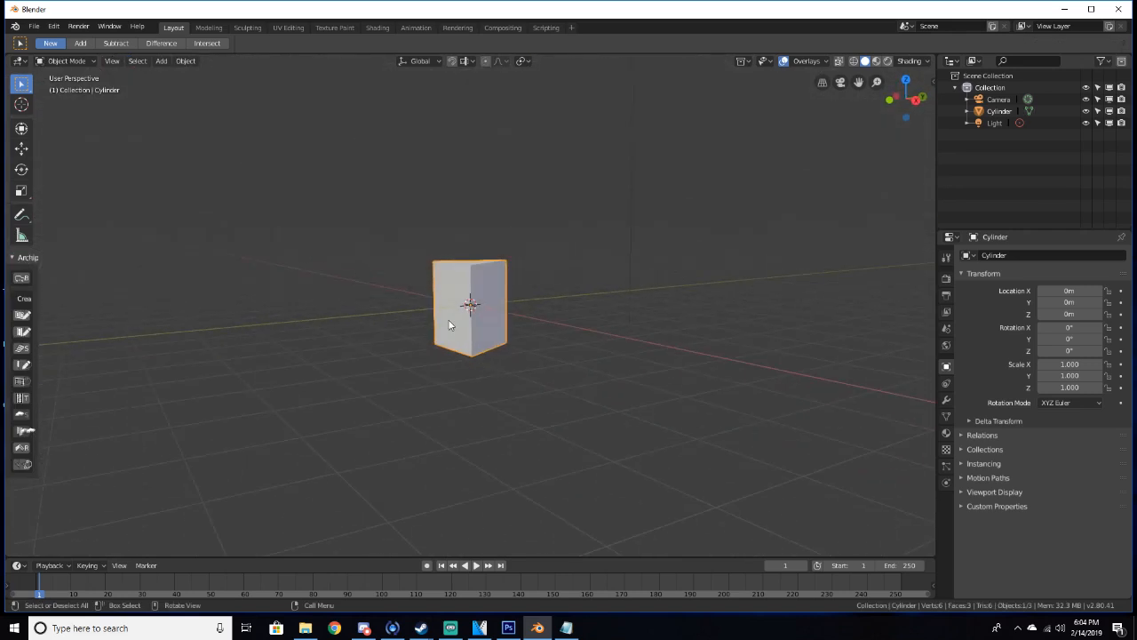
key("r")
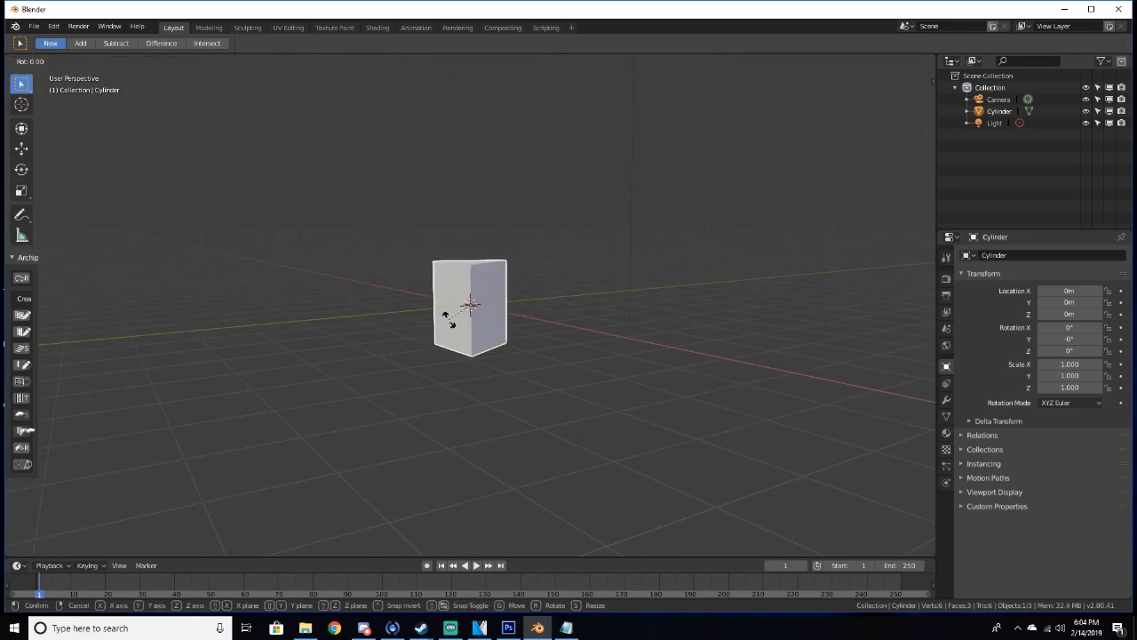
type("x90")
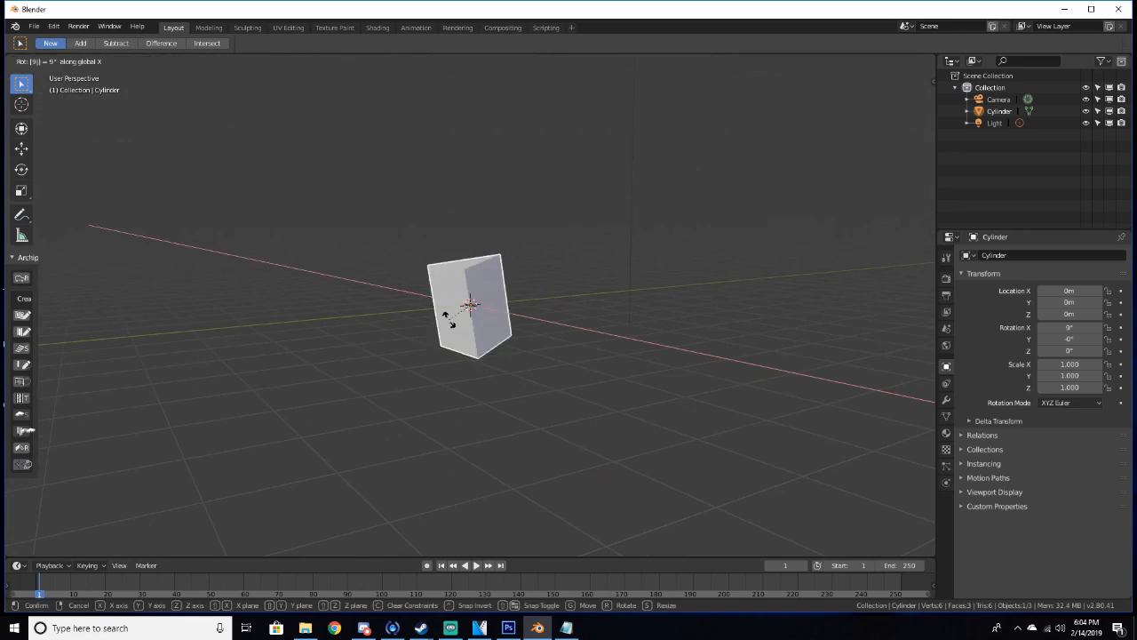
key("Return")
Scale the prism along its Z axis to about 0.119 to flatten it into a thin triangle
middle_click_drag(448, 325, 530, 329)
scroll(563, 305, "up", 3)
scroll(546, 311, "down", 3)
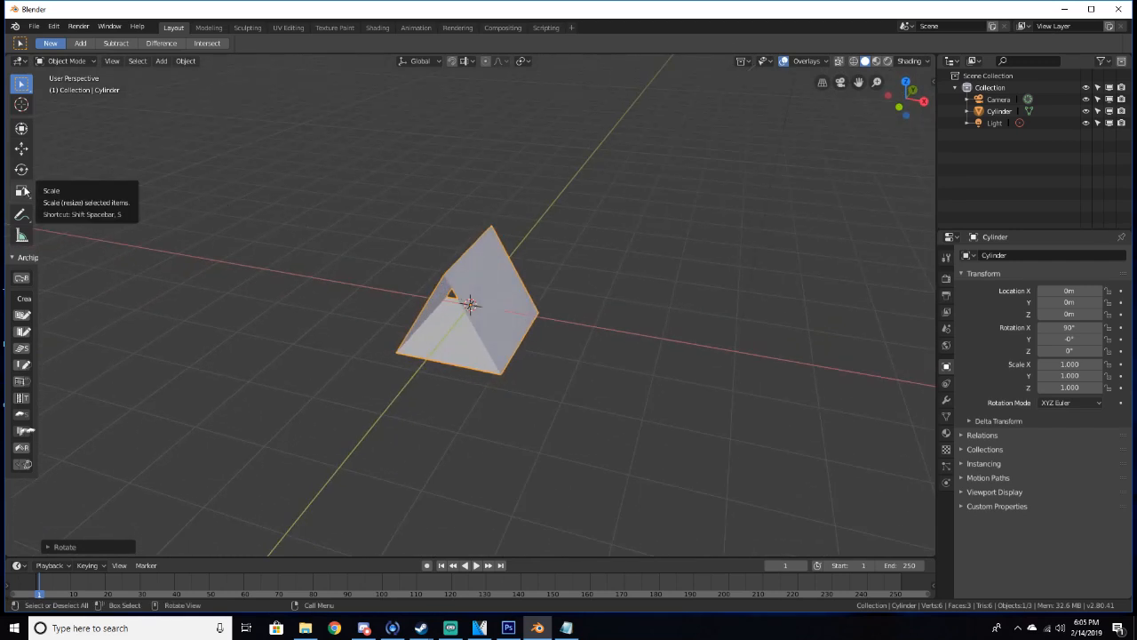
left_click(21, 191)
middle_click_drag(355, 249, 361, 208)
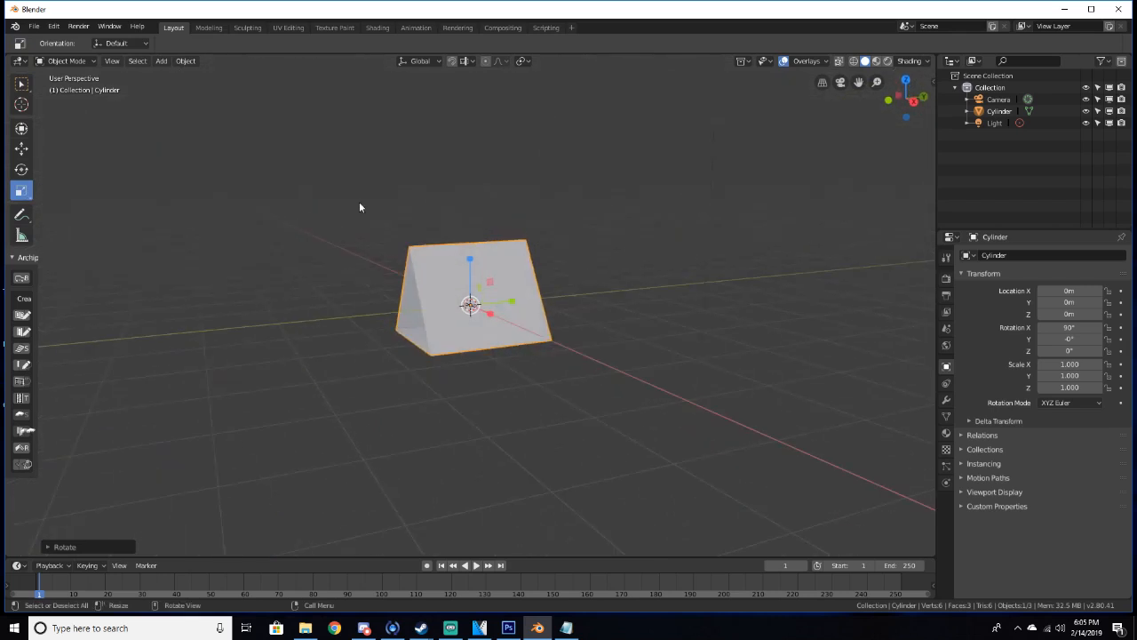
scroll(429, 258, "up", 3)
left_click_drag(509, 303, 474, 304)
middle_click_drag(473, 305, 580, 304)
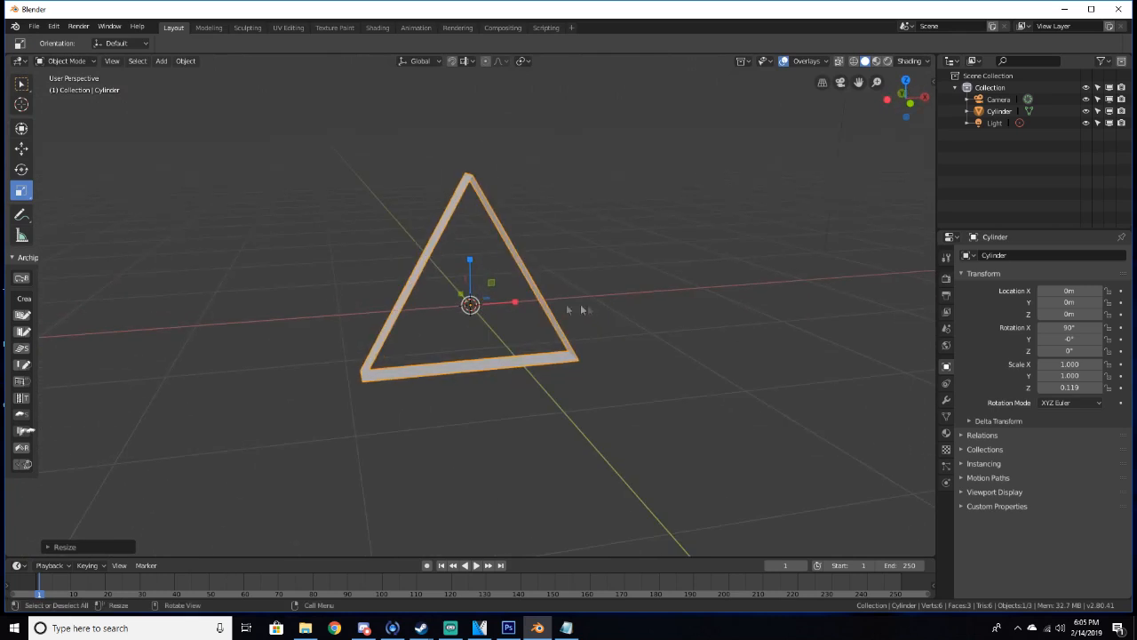
Add a Solidify modifier to the triangle
left_click(26, 87)
mouse_move(360, 281)
middle_mouse_down()
mouse_move(352, 254)
mouse_move(284, 241)
mouse_move(299, 267)
mouse_move(355, 273)
middle_mouse_up()
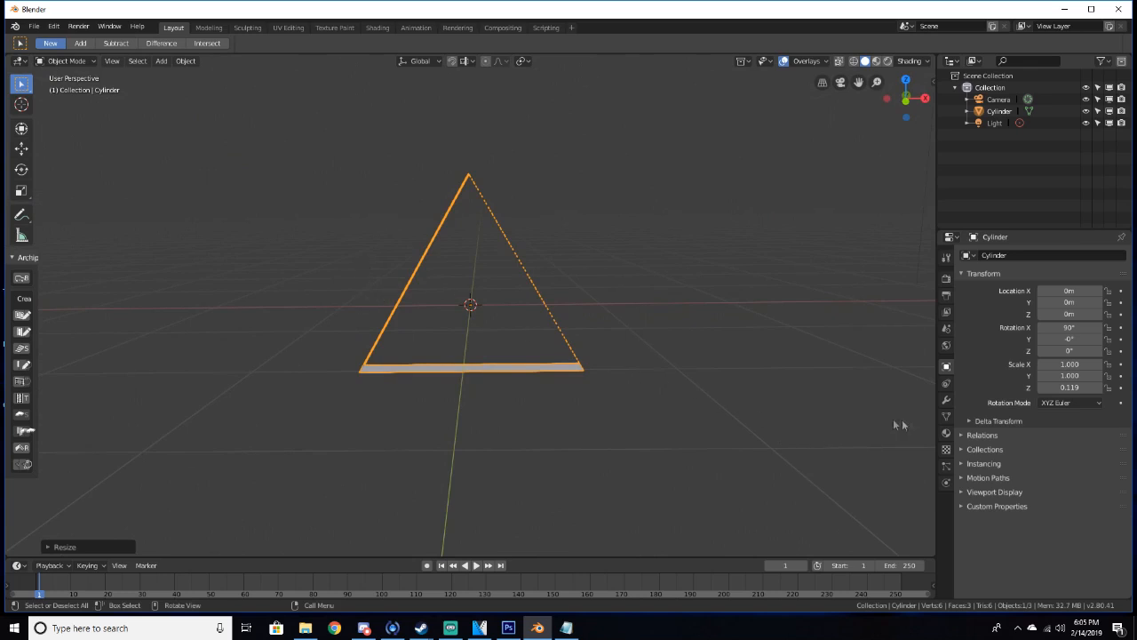
left_click(947, 401)
left_click(979, 256)
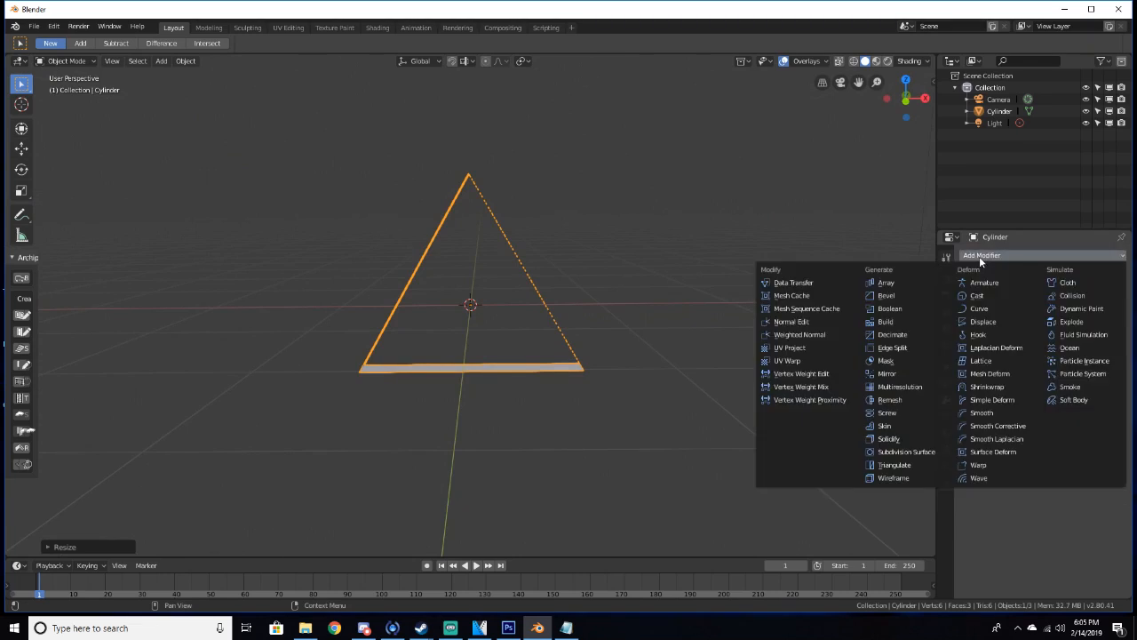
left_click(914, 443)
left_click_drag(999, 307, 1052, 306)
mouse_move(755, 359)
middle_mouse_down()
mouse_move(724, 384)
mouse_move(744, 373)
middle_mouse_up()
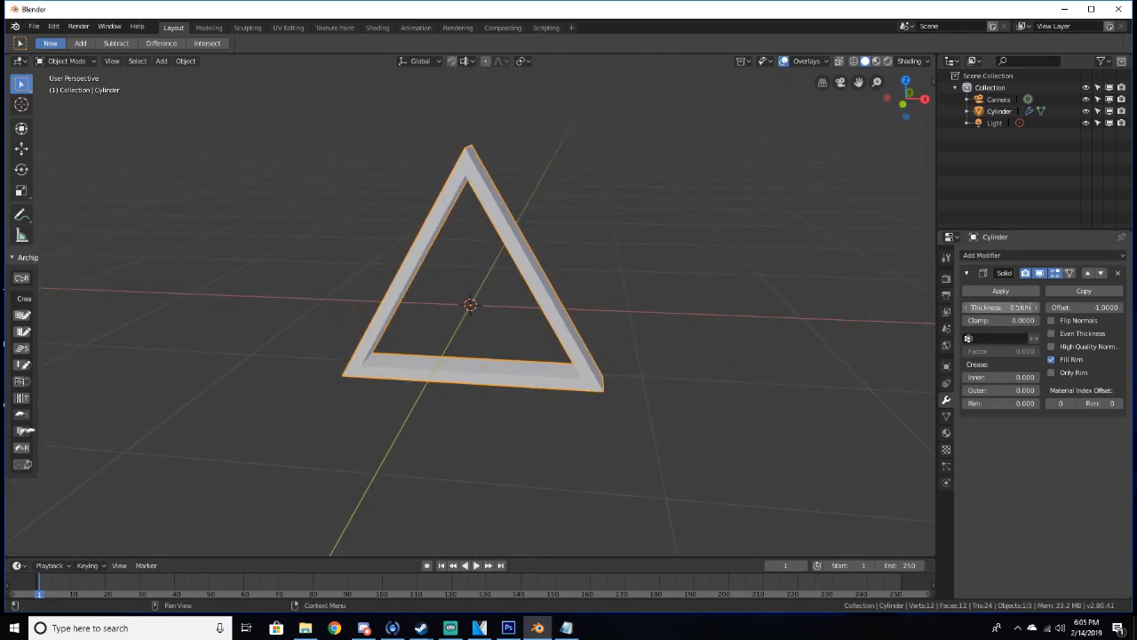
Set the Solidify thickness to 0.14 m and apply the modifier
left_click_drag(1004, 307, 993, 308)
middle_click_drag(840, 318, 893, 295)
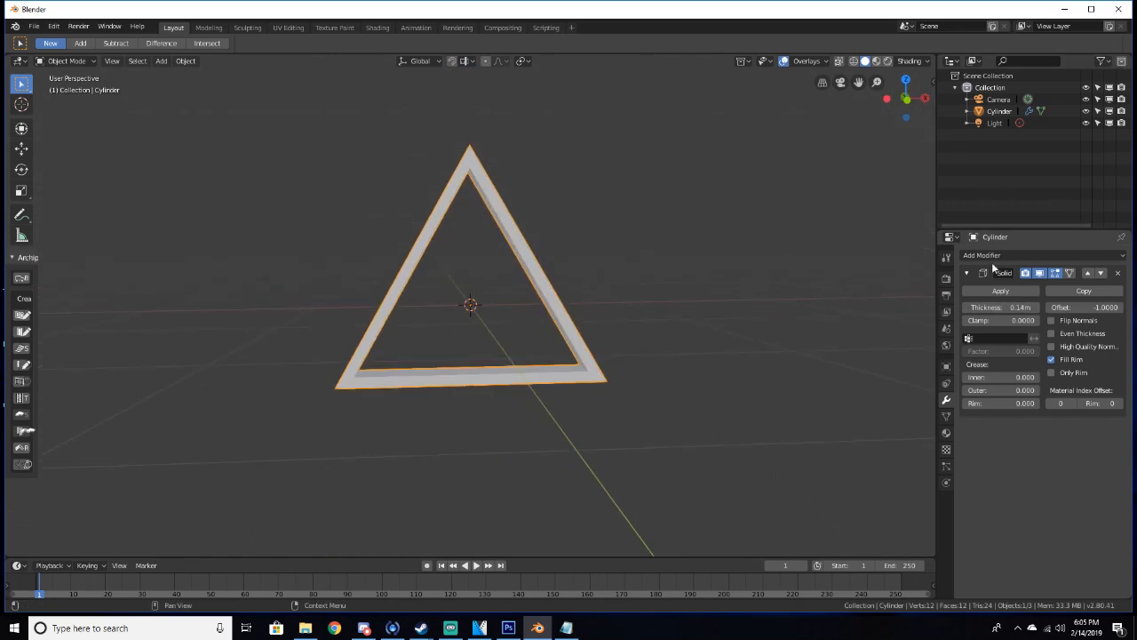
left_click(1005, 290)
middle_click_drag(907, 296, 807, 308)
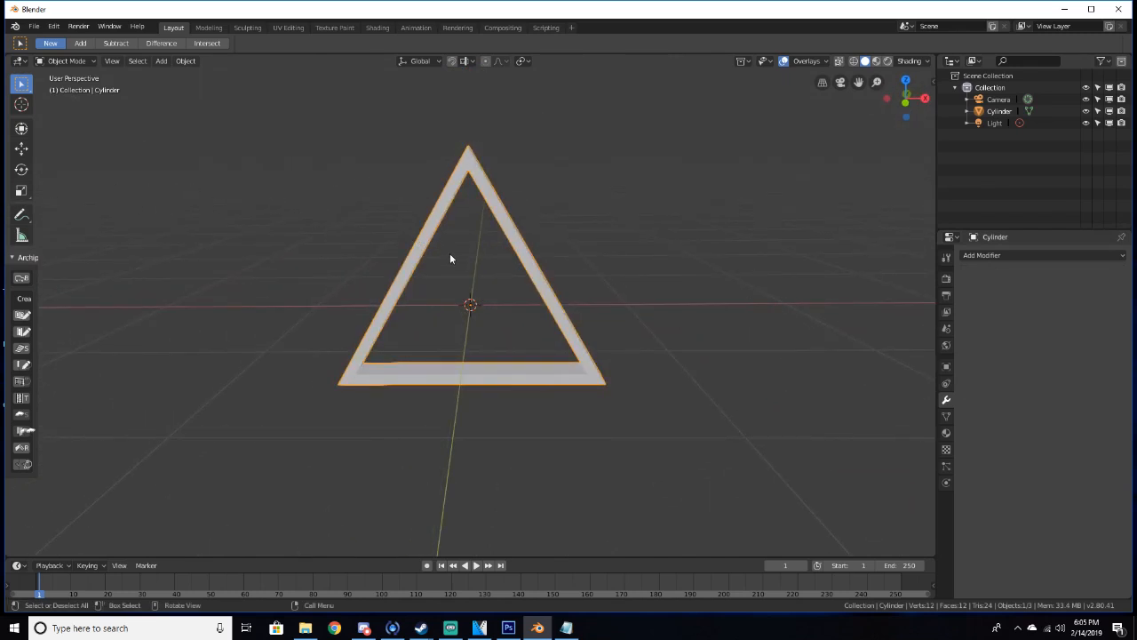
In edit mode with edge selection, select the three inner corner edges of the triangle frame
key("Tab")
middle_click_drag(450, 254, 383, 285)
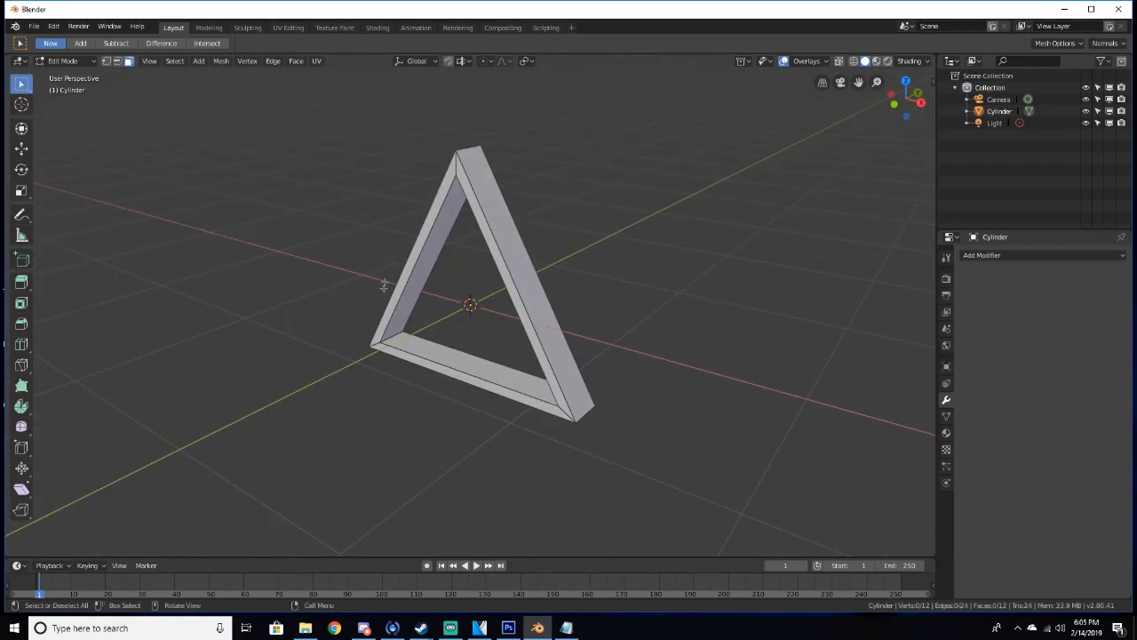
left_click(118, 63)
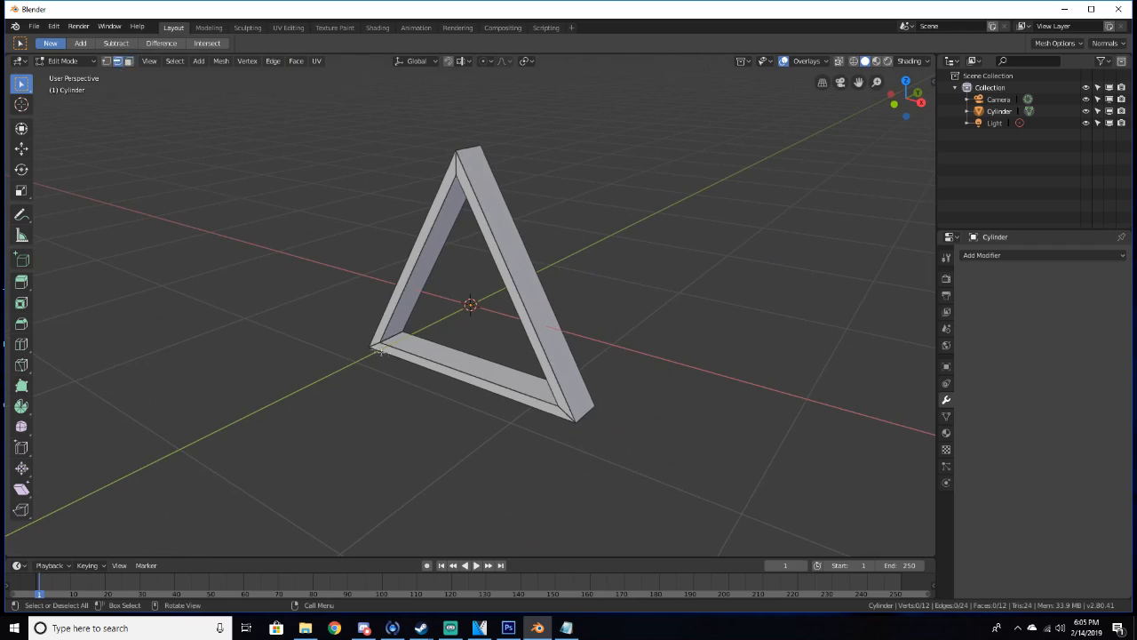
middle_click_drag(424, 322, 470, 385)
left_click(511, 274, "shift")
scroll(554, 368, "up", 2)
middle_click_drag(555, 368, 565, 328)
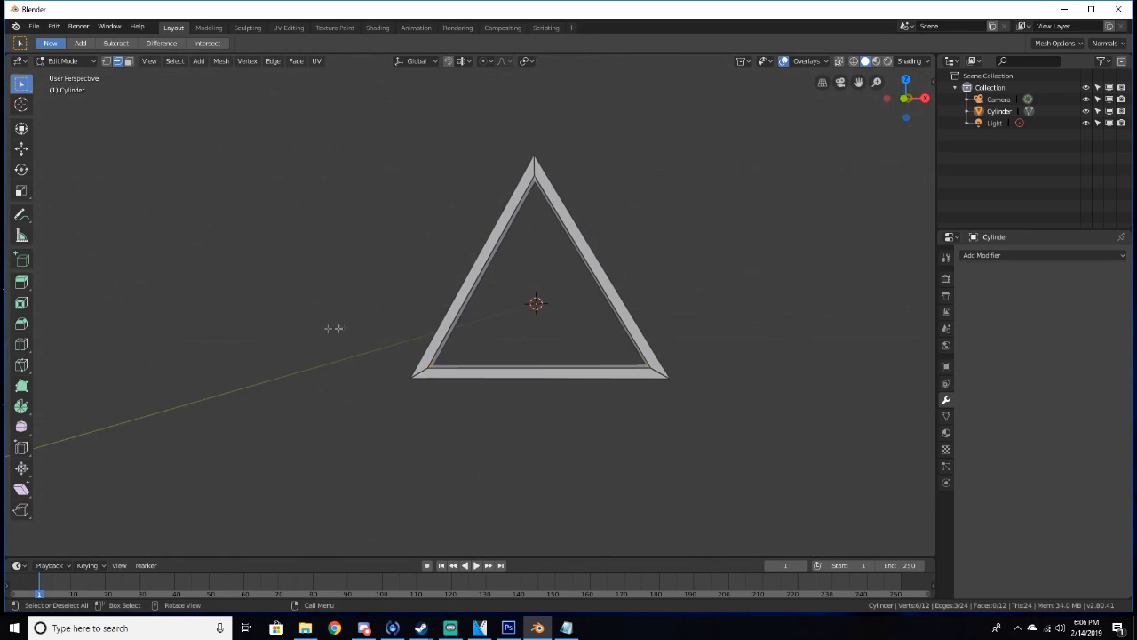
middle_click_drag(409, 337, 405, 351)
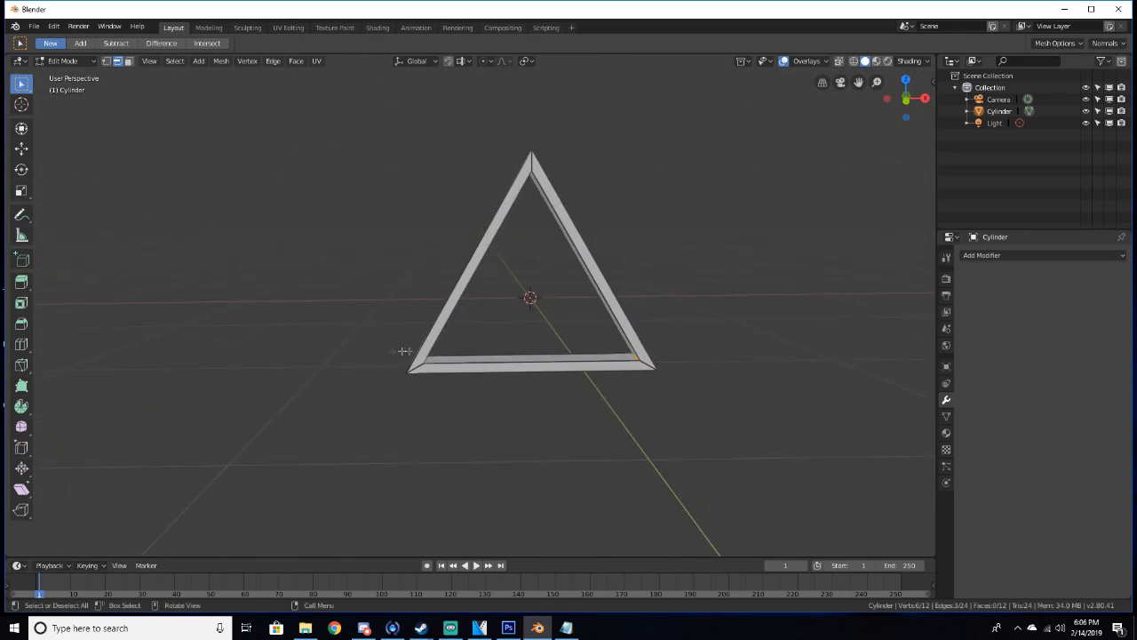
Bevel the three selected inner corner edges with the Bevel tool and return to object mode
left_click(21, 325)
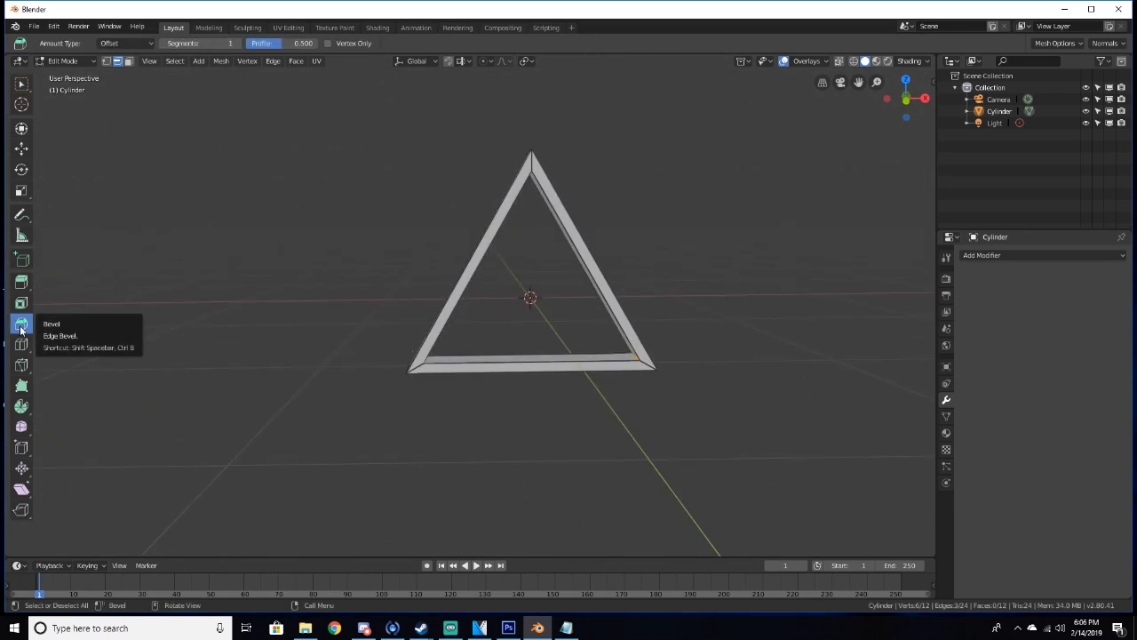
left_click(1091, 9)
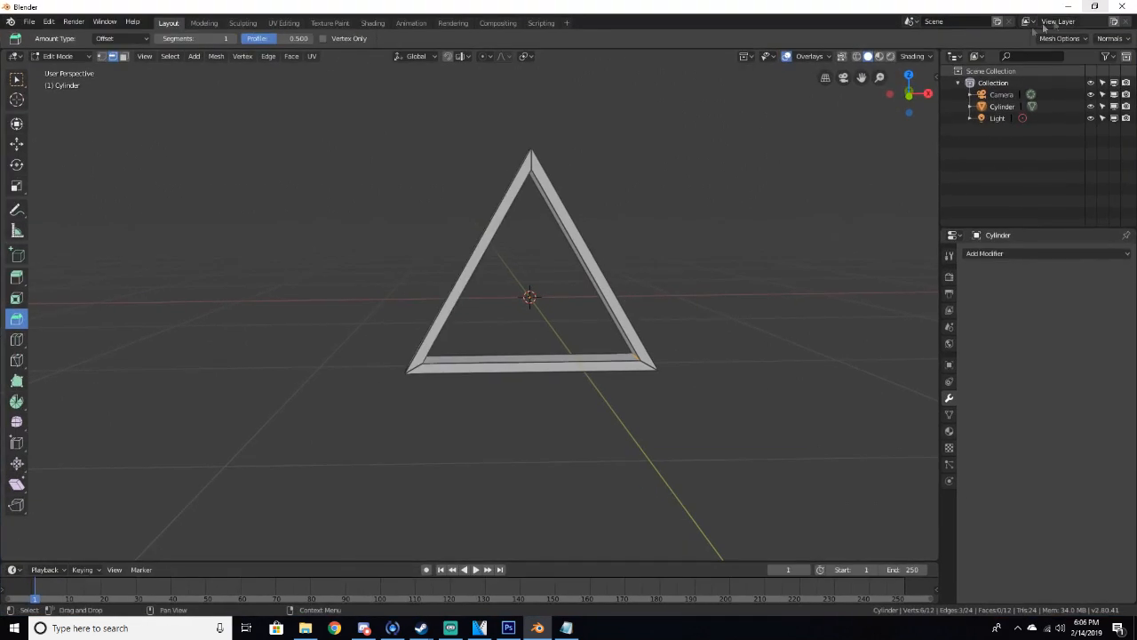
middle_click_drag(478, 351, 538, 306)
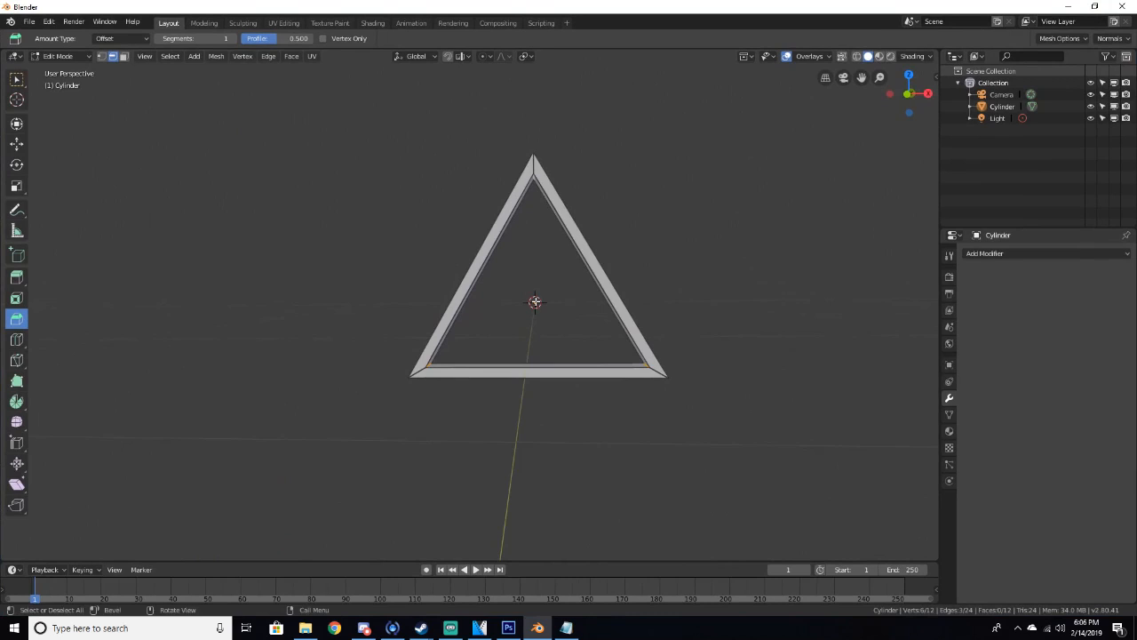
left_click_drag(534, 301, 536, 250)
middle_click_drag(533, 253, 553, 293)
key("Tab")
scroll(528, 298, "up", 2)
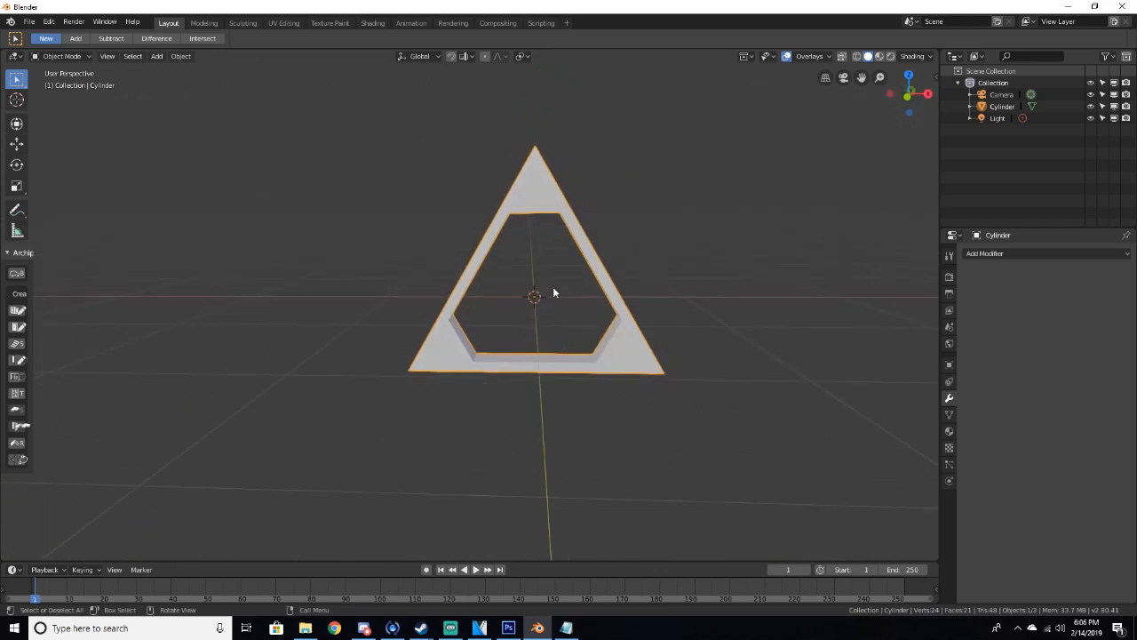
In edit mode with face selection, select the three corner faces and inset them with 0.03625 m thickness and -0.147 m depth
key("Tab")
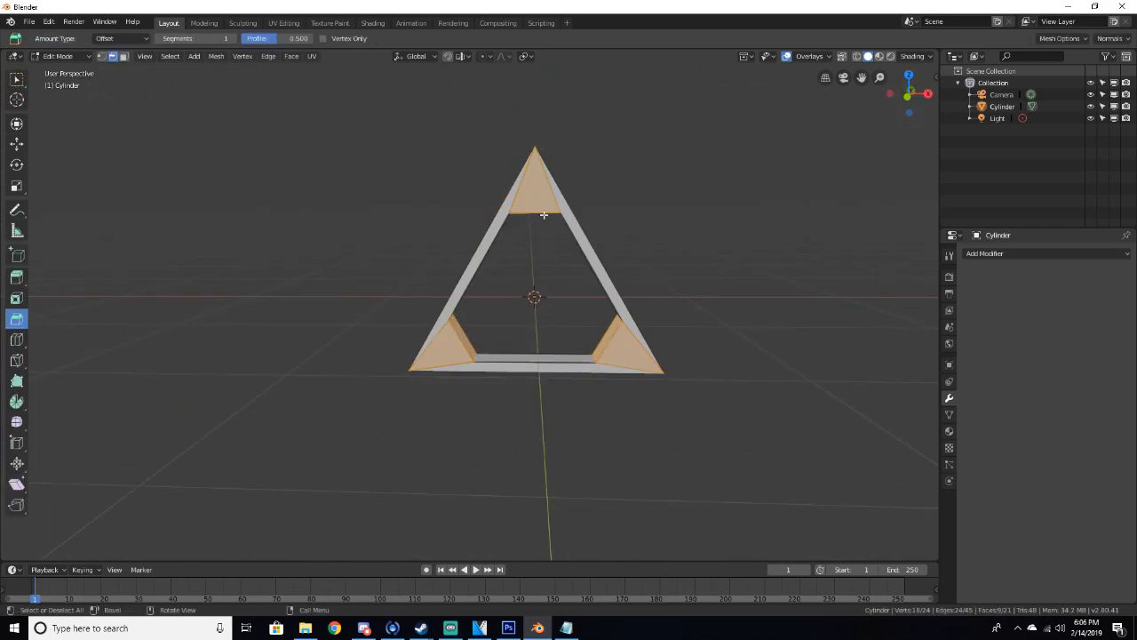
key("a")
key("alt+a")
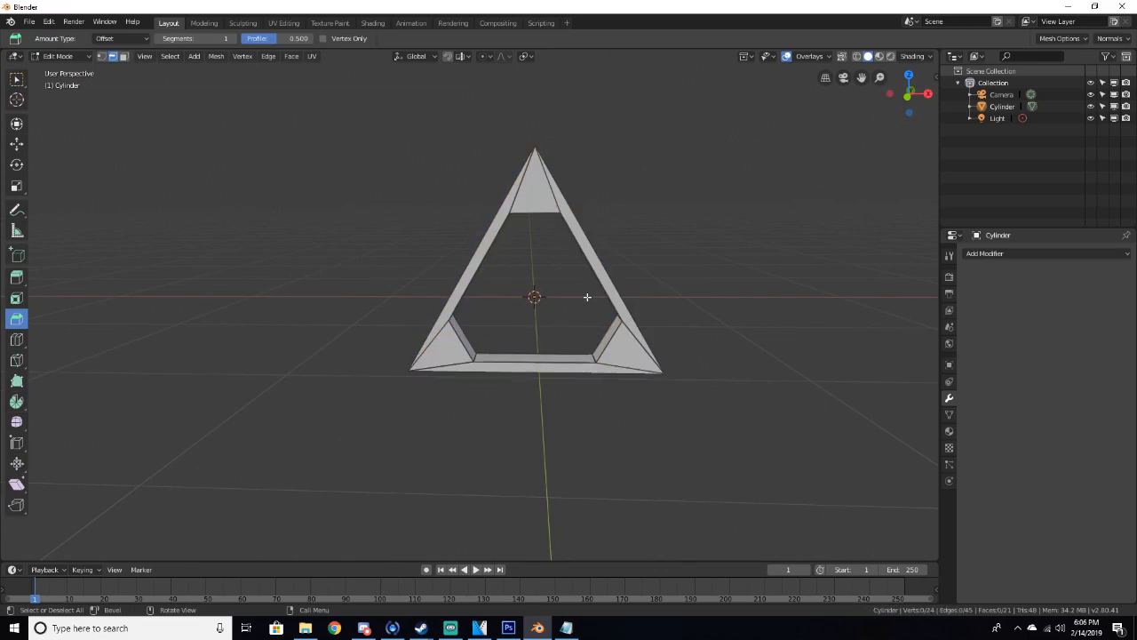
middle_click_drag(588, 298, 576, 294)
left_click(123, 56)
left_click(448, 352)
middle_click_drag(449, 352, 437, 354)
left_click(16, 298)
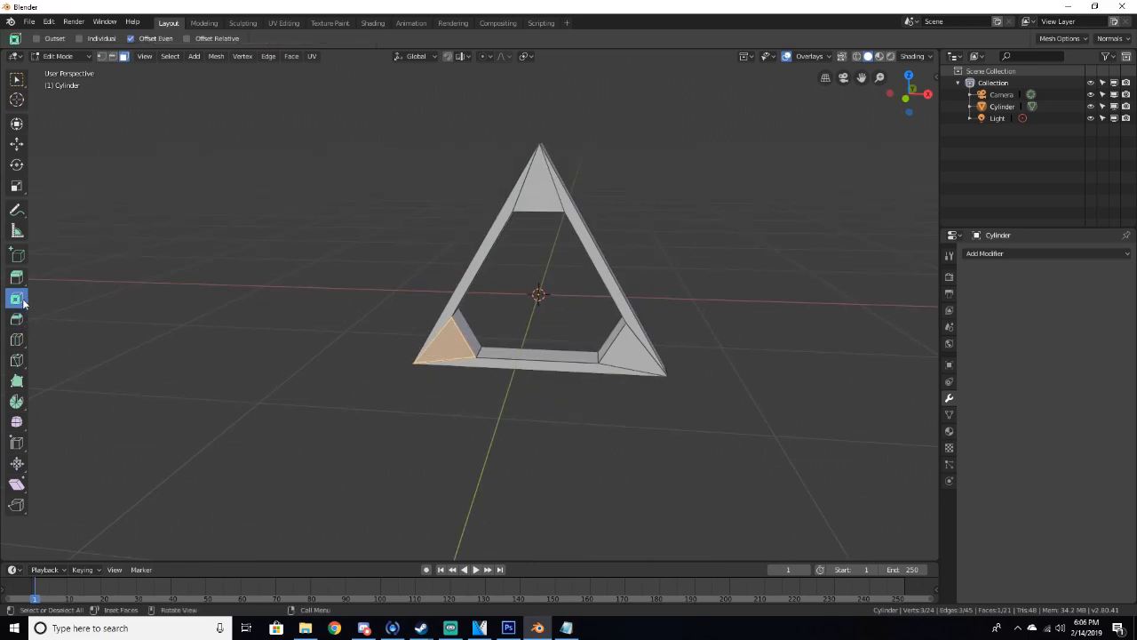
left_click(625, 350, "shift")
left_click(527, 207, "shift")
left_click_drag(528, 209, 540, 248)
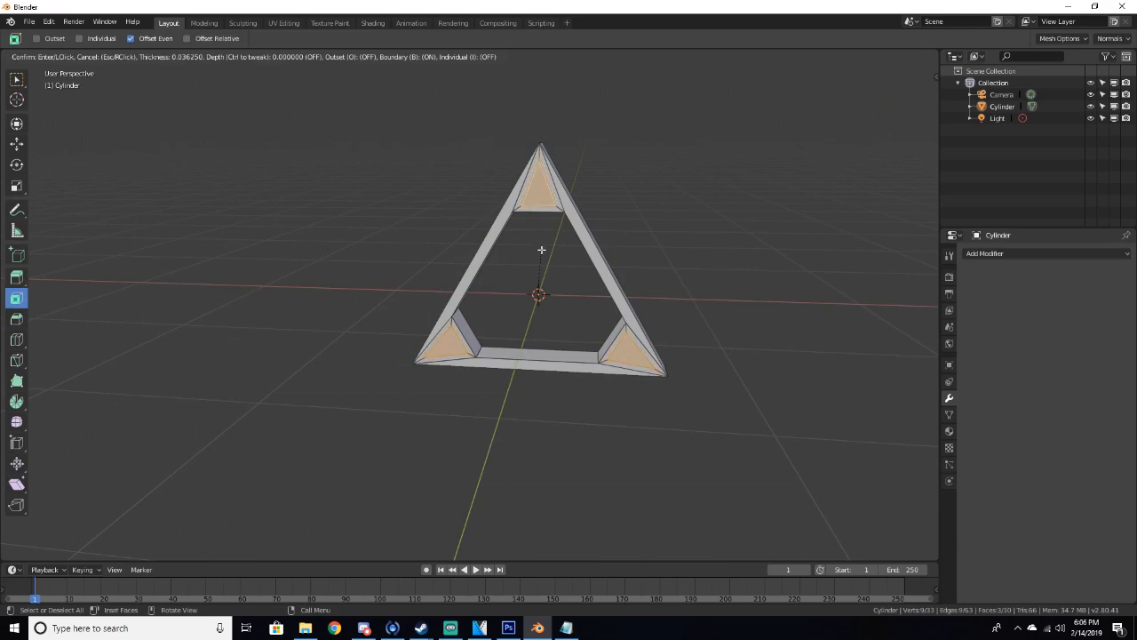
left_click_drag(541, 250, 541, 250)
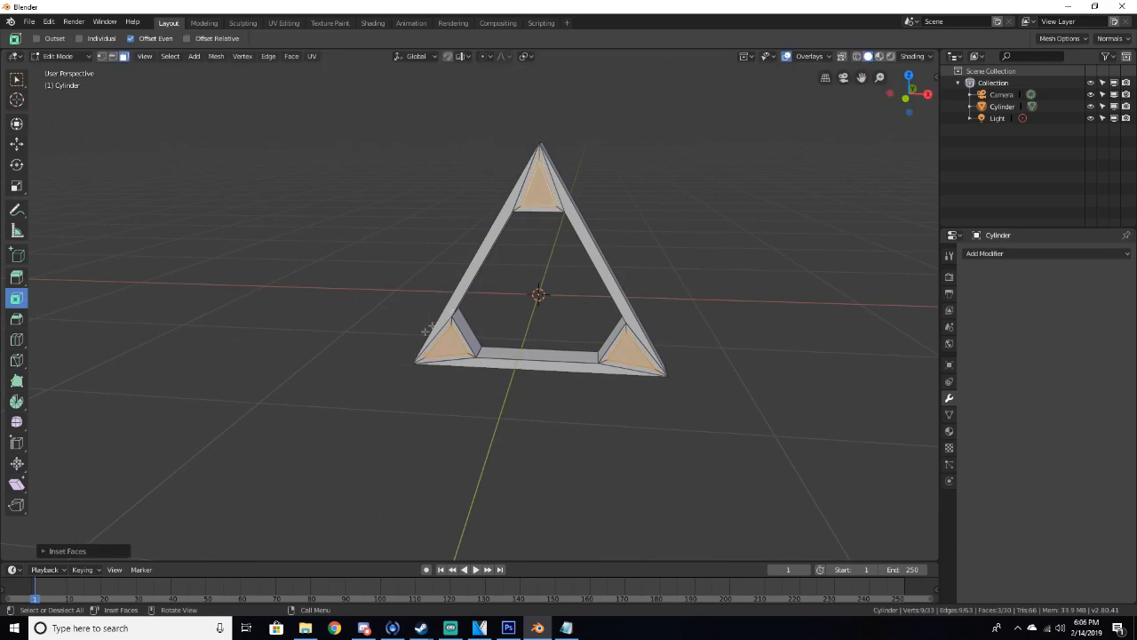
mouse_move(581, 285)
middle_mouse_down()
mouse_move(569, 267)
mouse_move(533, 267)
mouse_move(562, 276)
middle_mouse_up()
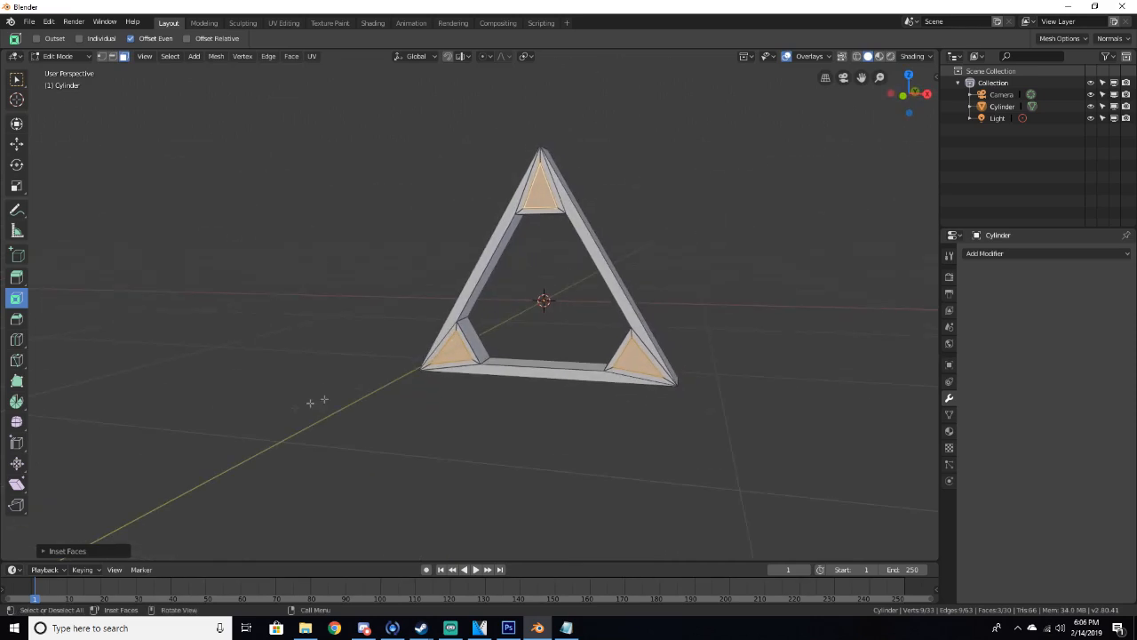
left_click(80, 550)
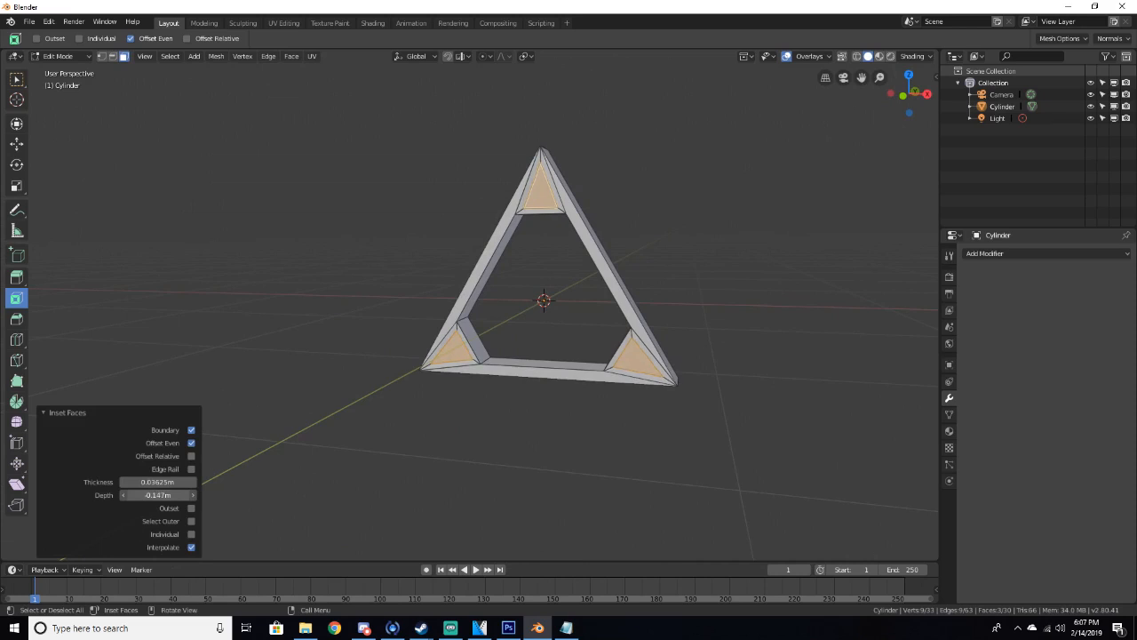
middle_click_drag(260, 488, 586, 400)
Inspect the inset frame from several angles, return to object mode and deselect everything
key("a")
key("a")
mouse_move(557, 354)
middle_mouse_down()
mouse_move(417, 343)
mouse_move(571, 363)
mouse_move(574, 335)
mouse_move(310, 312)
mouse_move(543, 355)
middle_mouse_up()
middle_click_drag(500, 336, 491, 396)
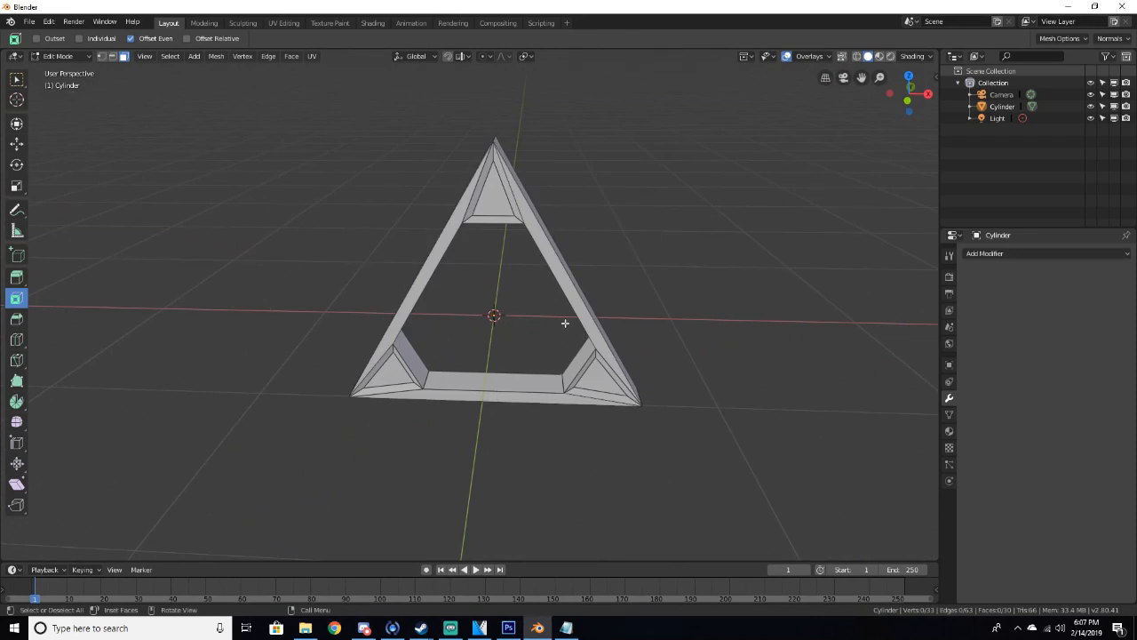
middle_click_drag(558, 310, 592, 304)
middle_click_drag(384, 258, 414, 278)
right_click(473, 322)
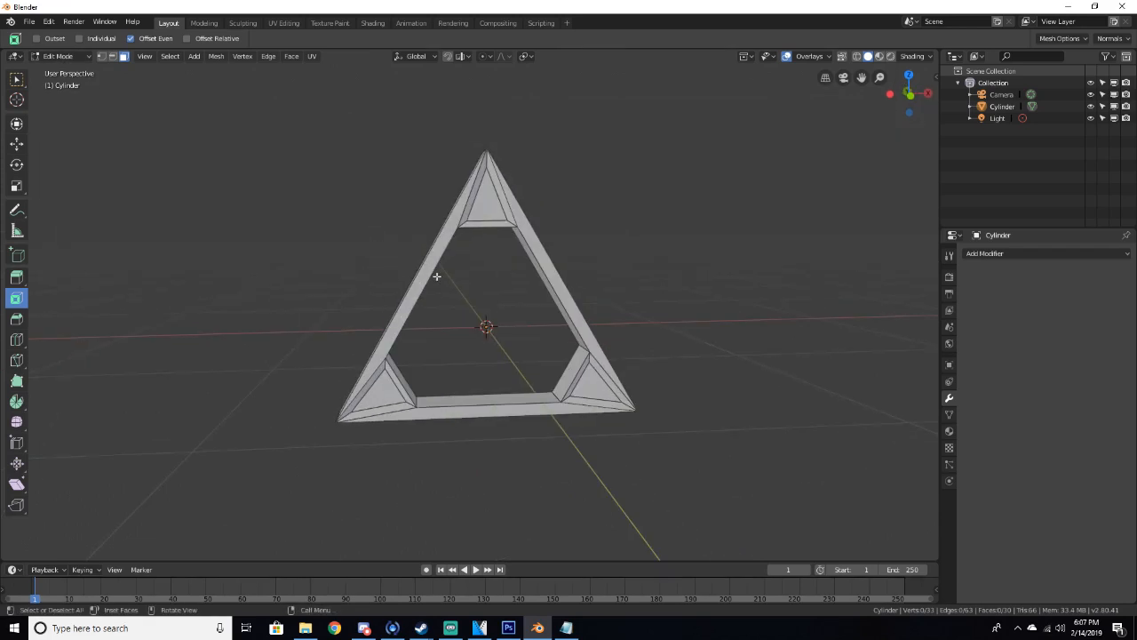
key("Tab")
middle_click_drag(471, 304, 476, 316)
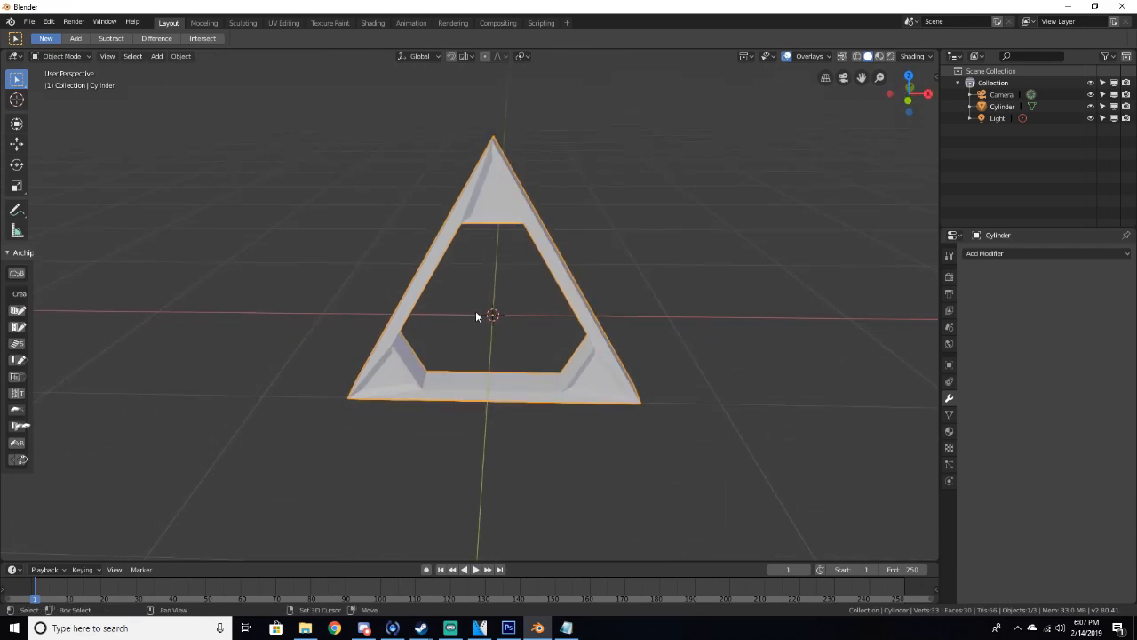
key("alt+a")
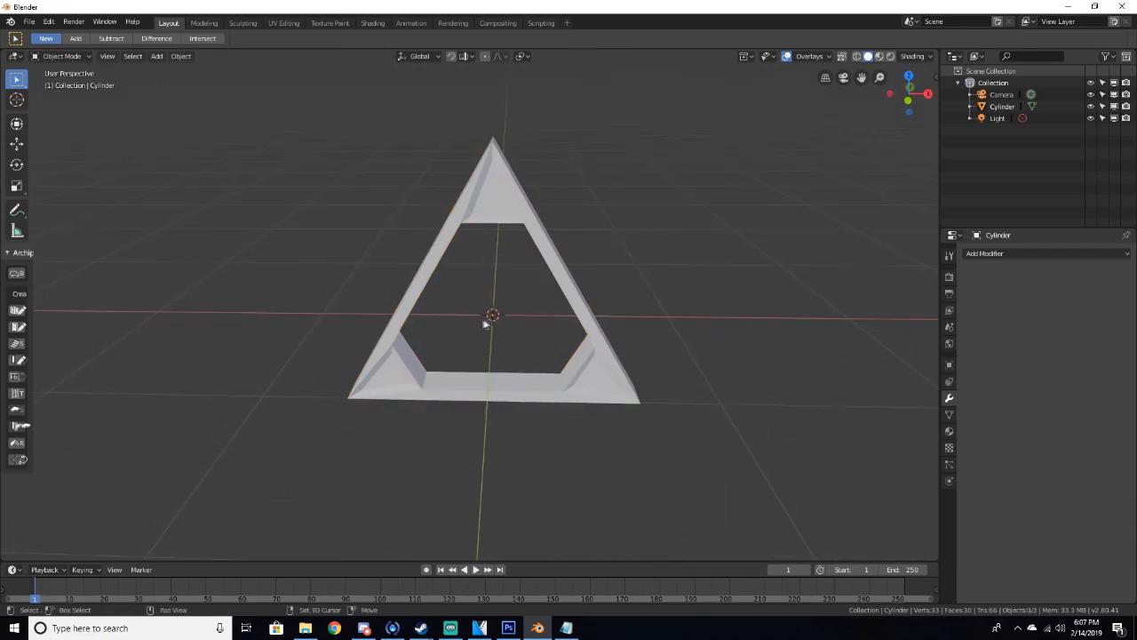
Add a plane mesh at the origin
key("shift+a")
mouse_move(490, 317)
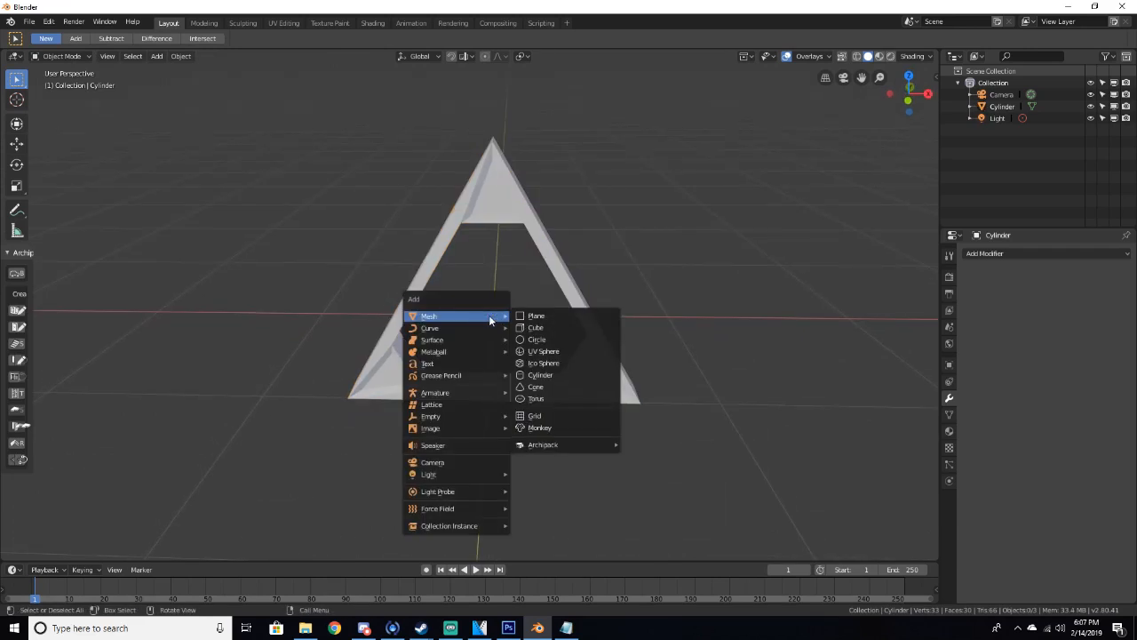
left_click(548, 315)
middle_click_drag(548, 311, 453, 308)
scroll(432, 308, "down", 2)
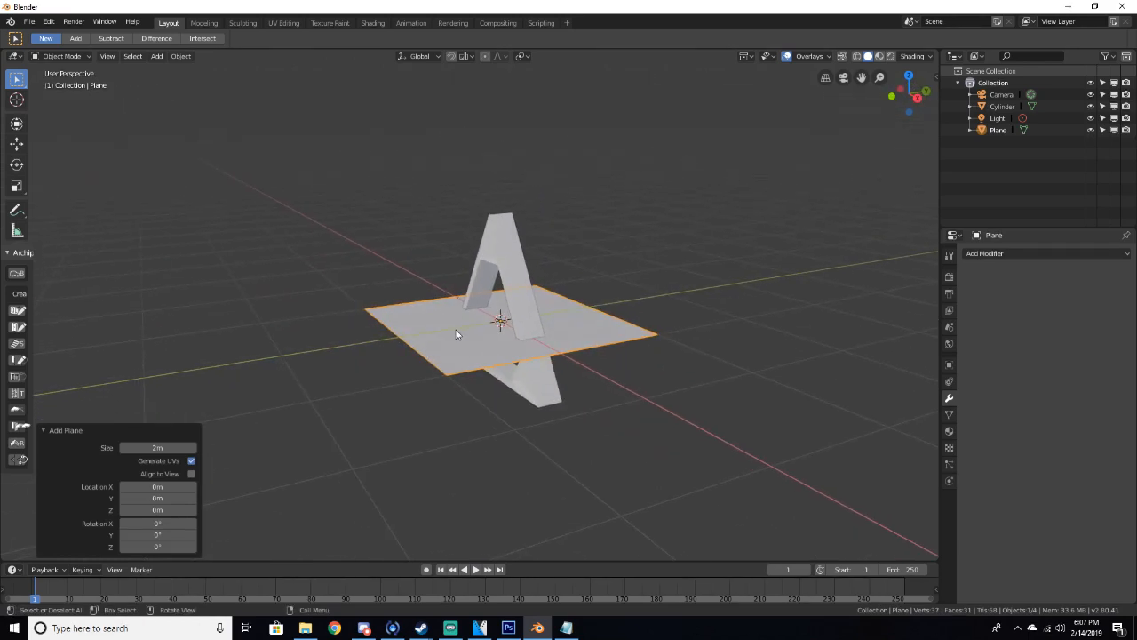
Rotate the plane 90° about the X axis
key("r")
type("x90")
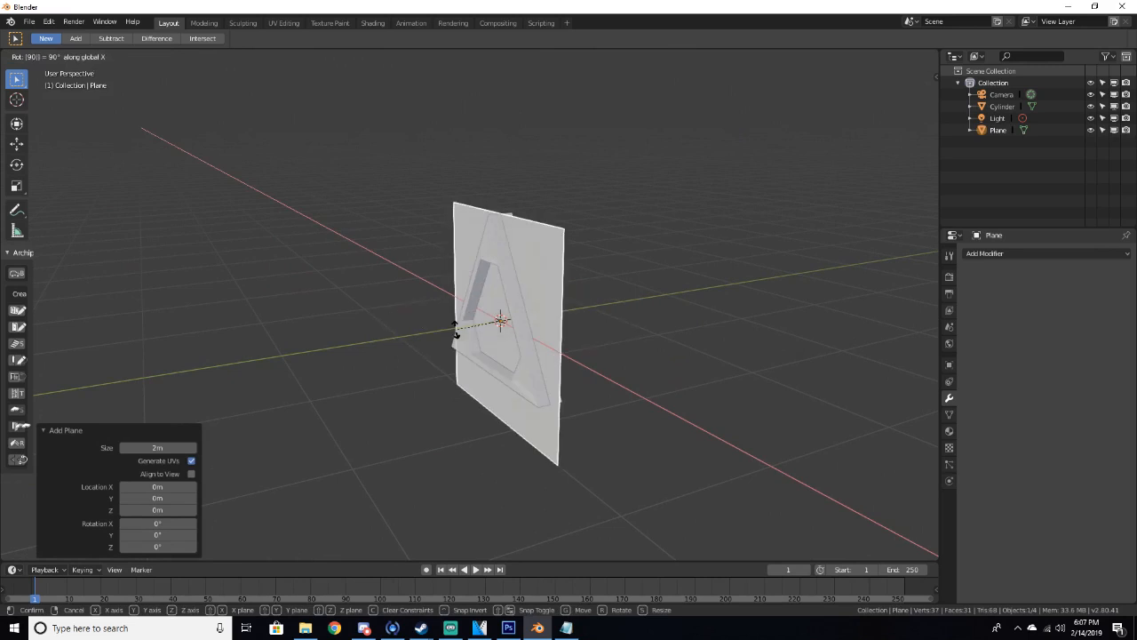
key("Return")
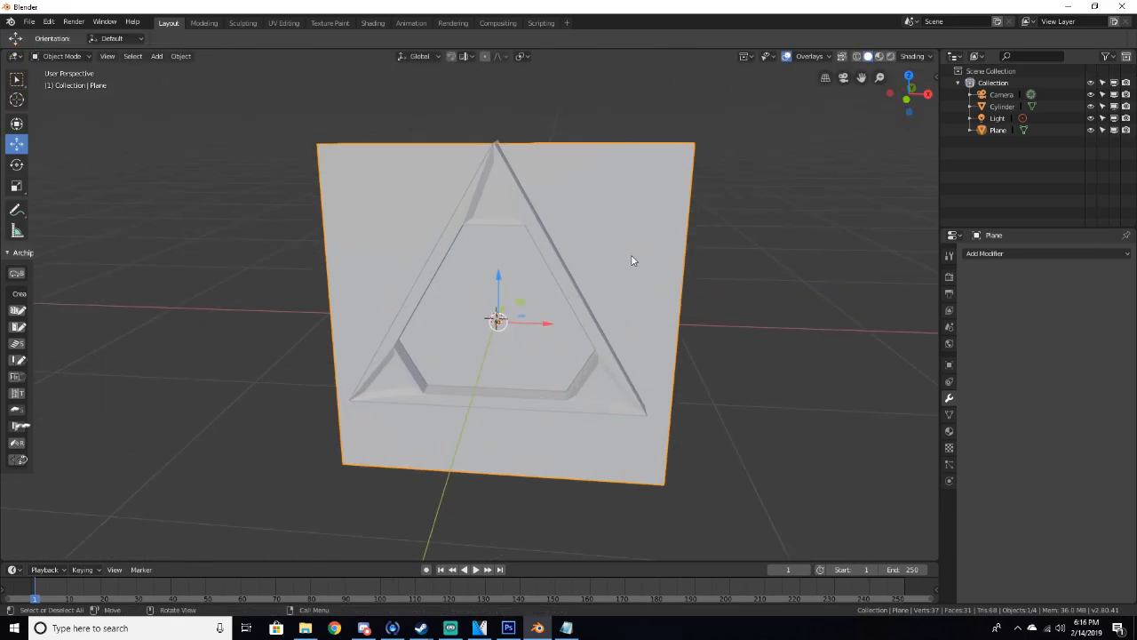
Add a Boolean modifier to the plane with the Intersect operation and the Cylinder as its object
left_click(1026, 254)
left_click(924, 307)
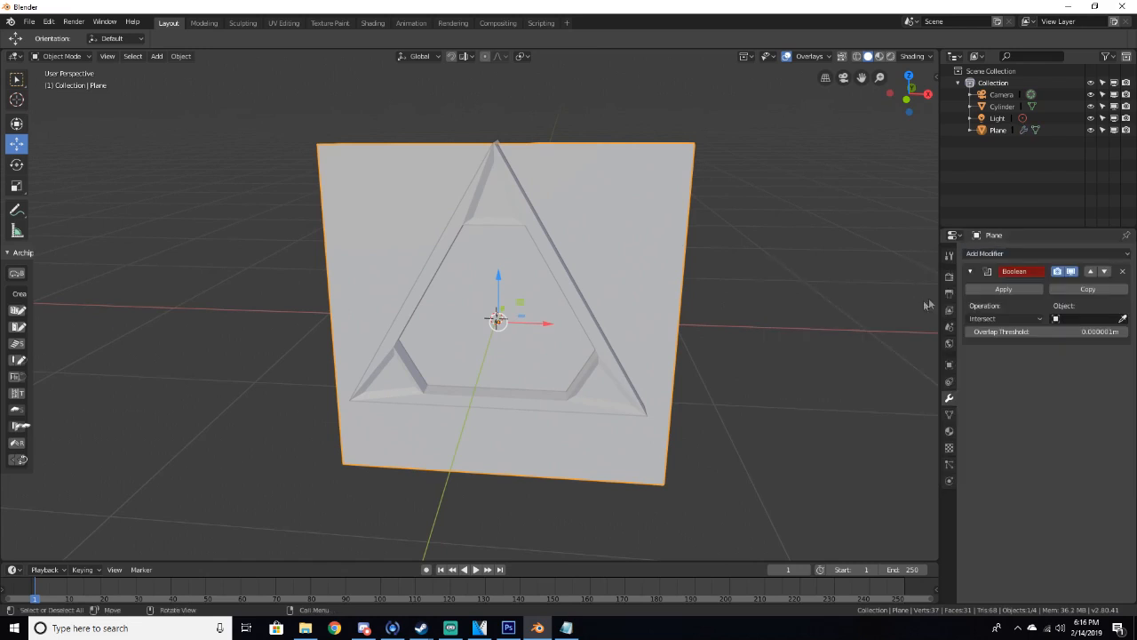
left_click(1062, 319)
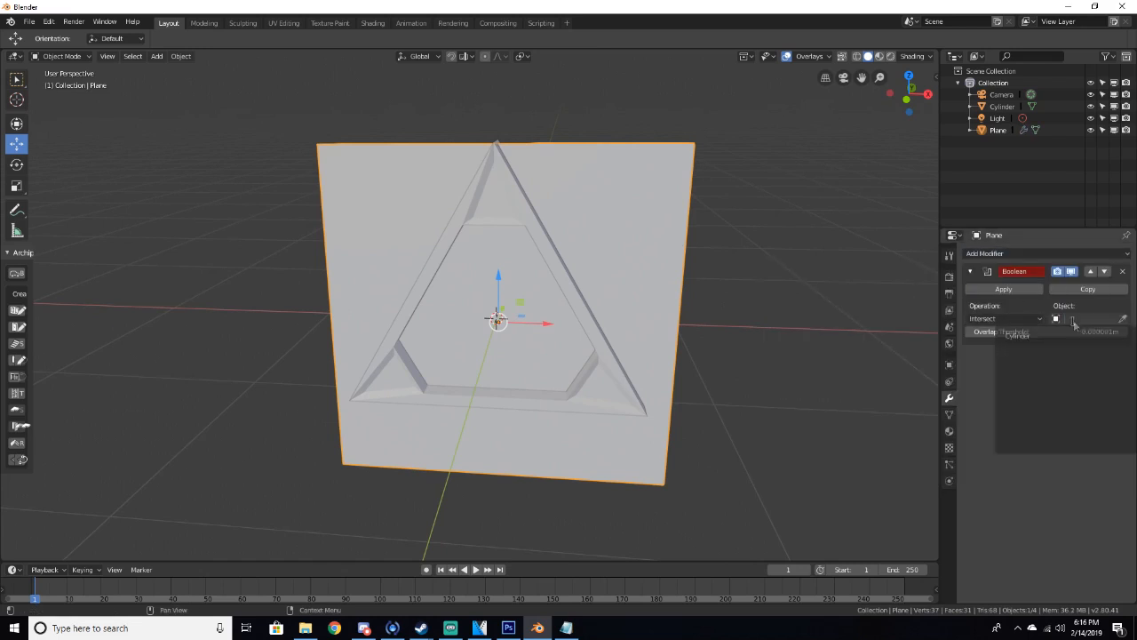
left_click(1020, 335)
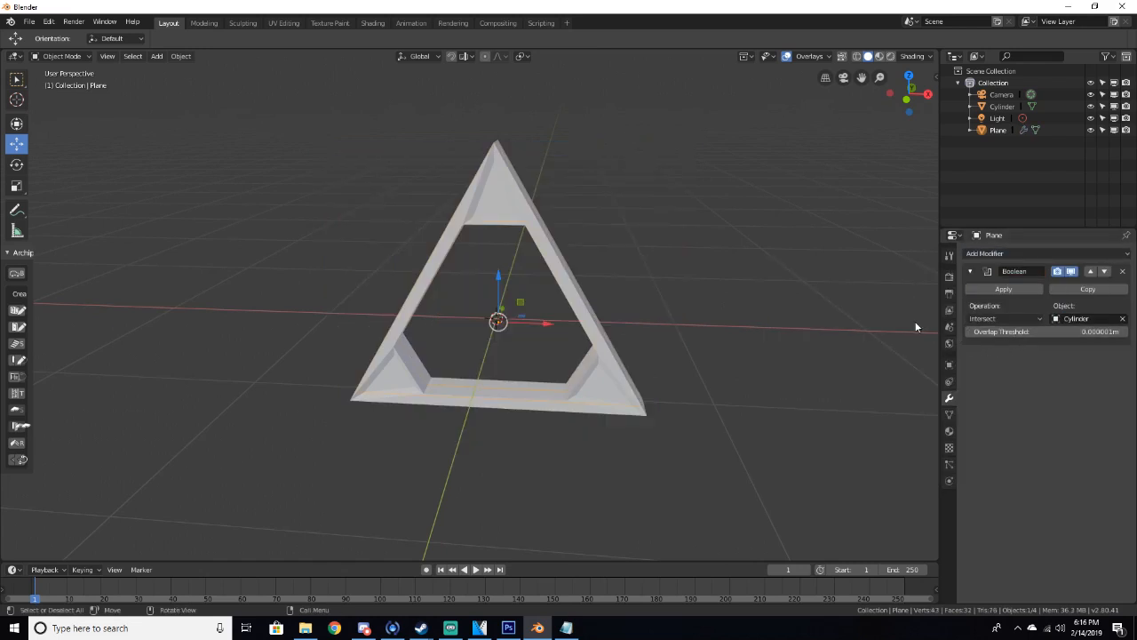
Apply the Boolean modifier on the plane
middle_click_drag(762, 294, 621, 271)
left_click(1003, 289)
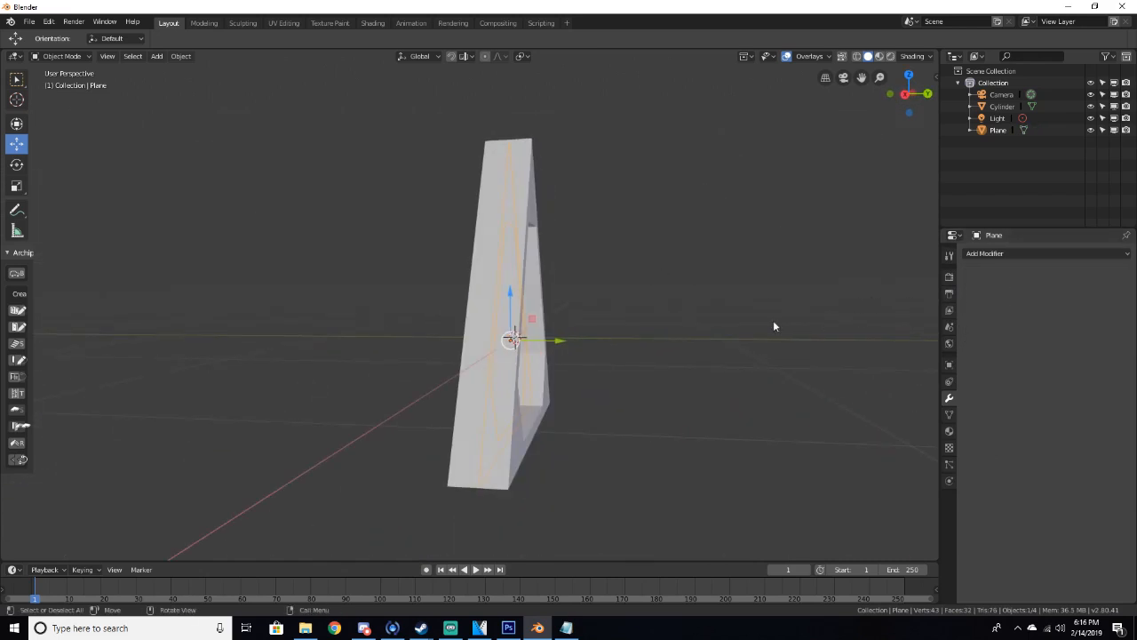
middle_click_drag(774, 326, 635, 330)
In edit mode, fill the plane's inner opening with faces and return to object mode
key("Tab")
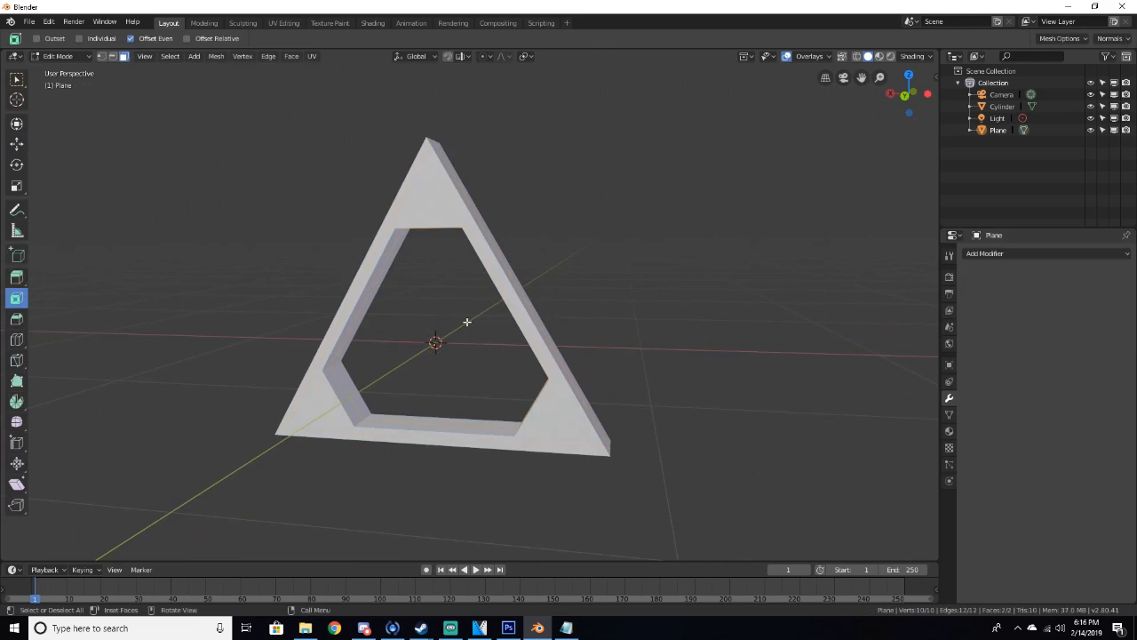
key("ctrl+f")
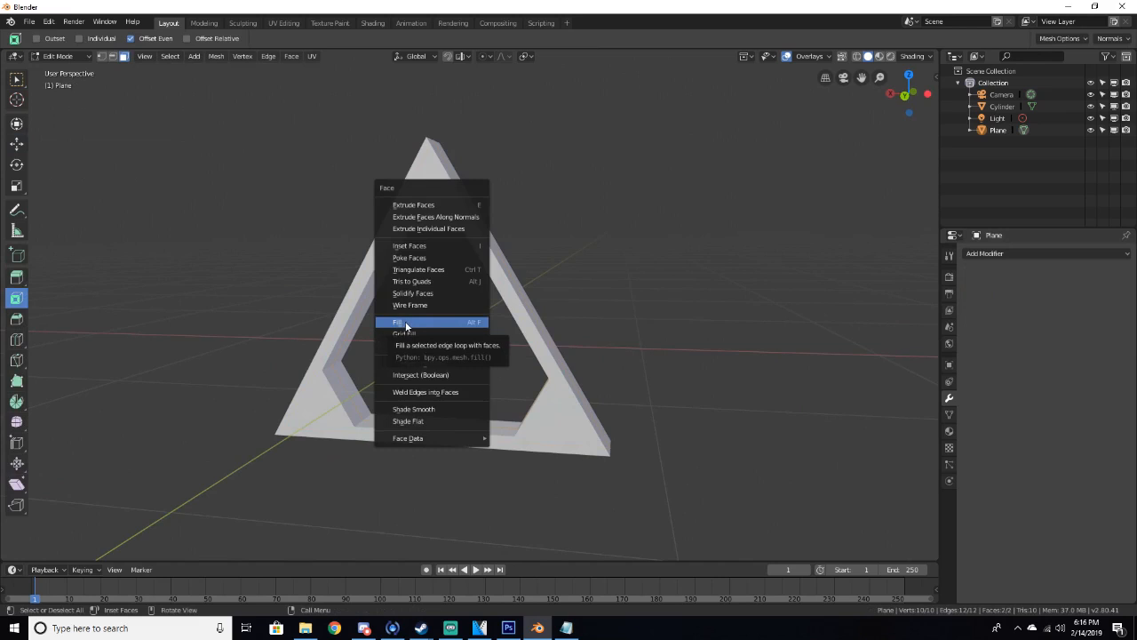
left_click(402, 326)
middle_click_drag(402, 326, 664, 362)
scroll(667, 312, "up", 3)
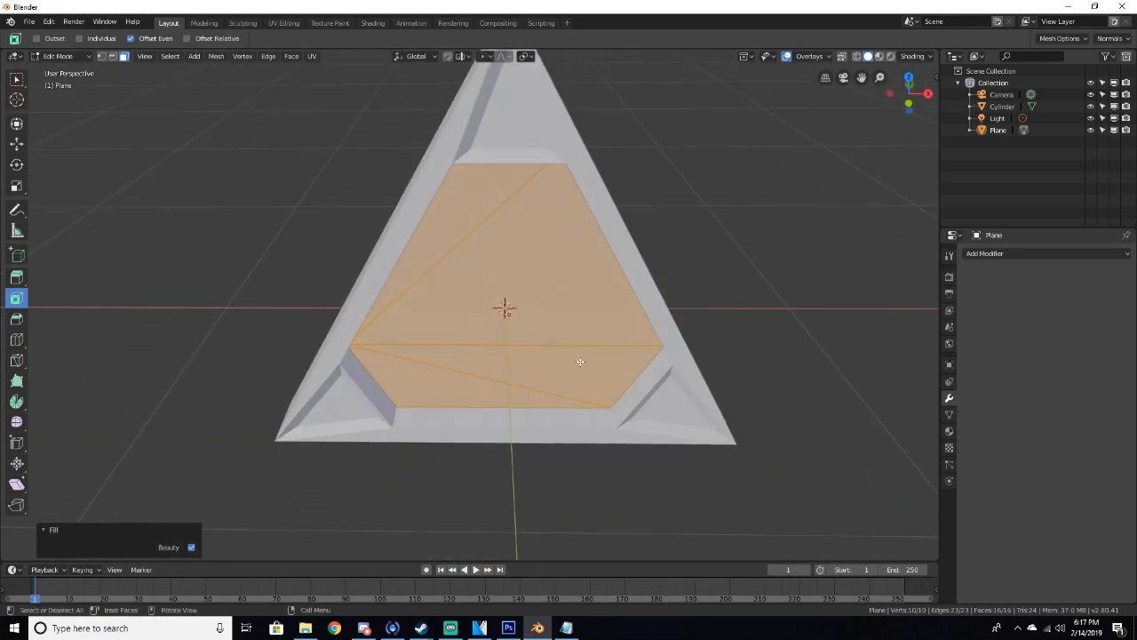
scroll(579, 358, "up", 3)
middle_click_drag(578, 345, 609, 310)
scroll(587, 314, "down", 4)
middle_click_drag(522, 318, 447, 325)
key("Tab")
Select the plane, split the 3D viewport and turn the left half into a Shader Editor
left_click(483, 276)
left_click(482, 276)
middle_click_drag(482, 276, 549, 287)
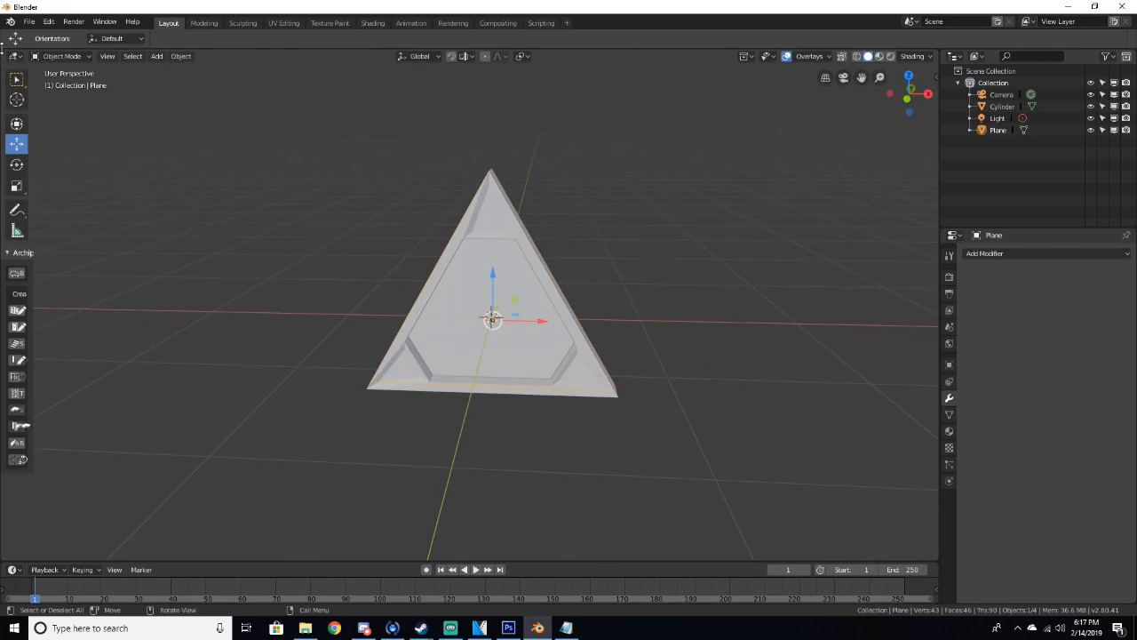
left_click_drag(4, 49, 436, 85)
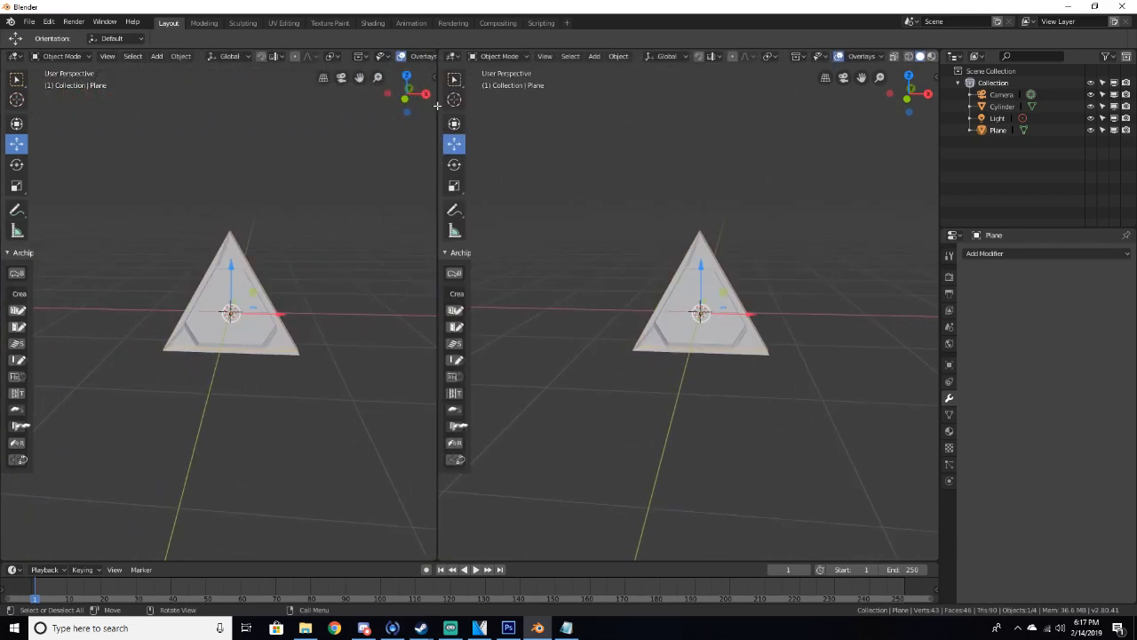
left_click(14, 56)
left_click(38, 141)
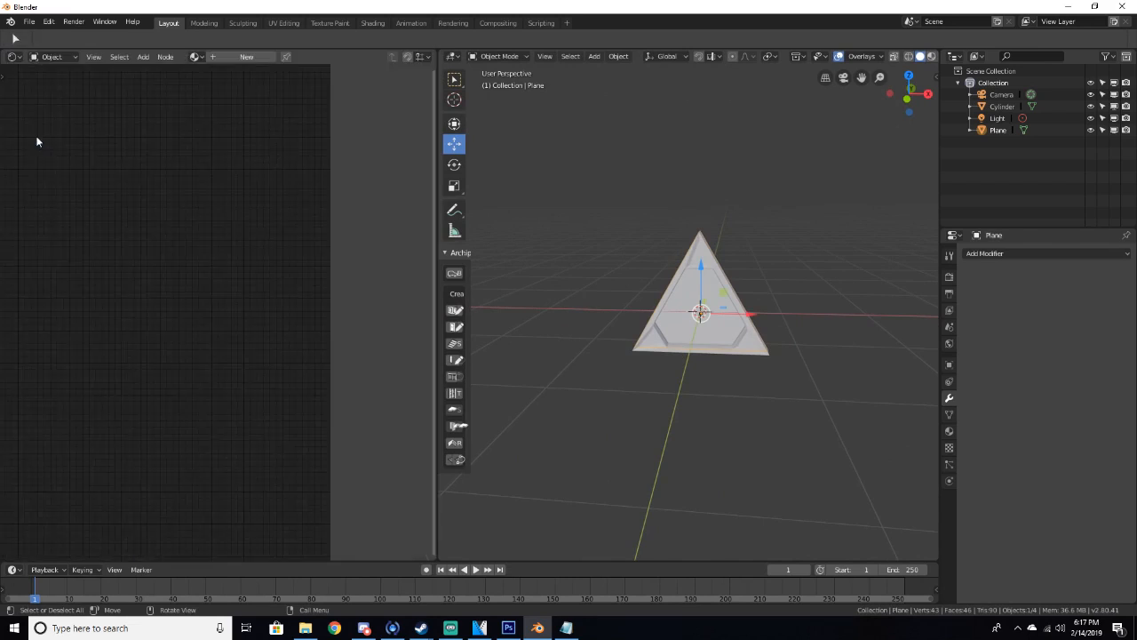
left_click_drag(329, 139, 421, 152)
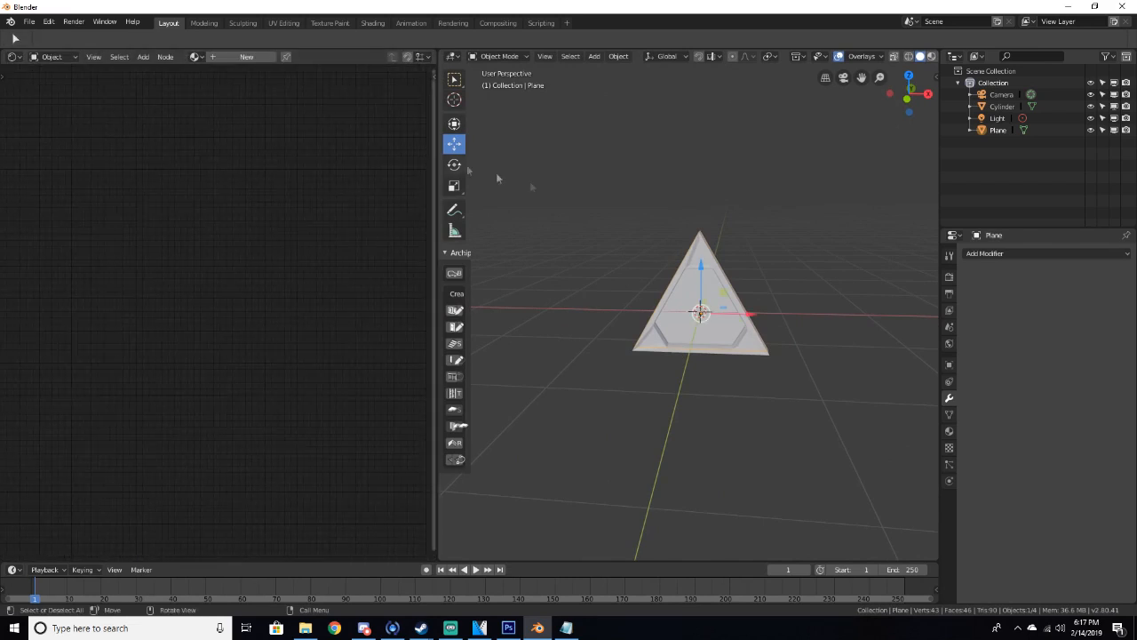
Create a new material for the plane in the Shader Editor
left_click(949, 276)
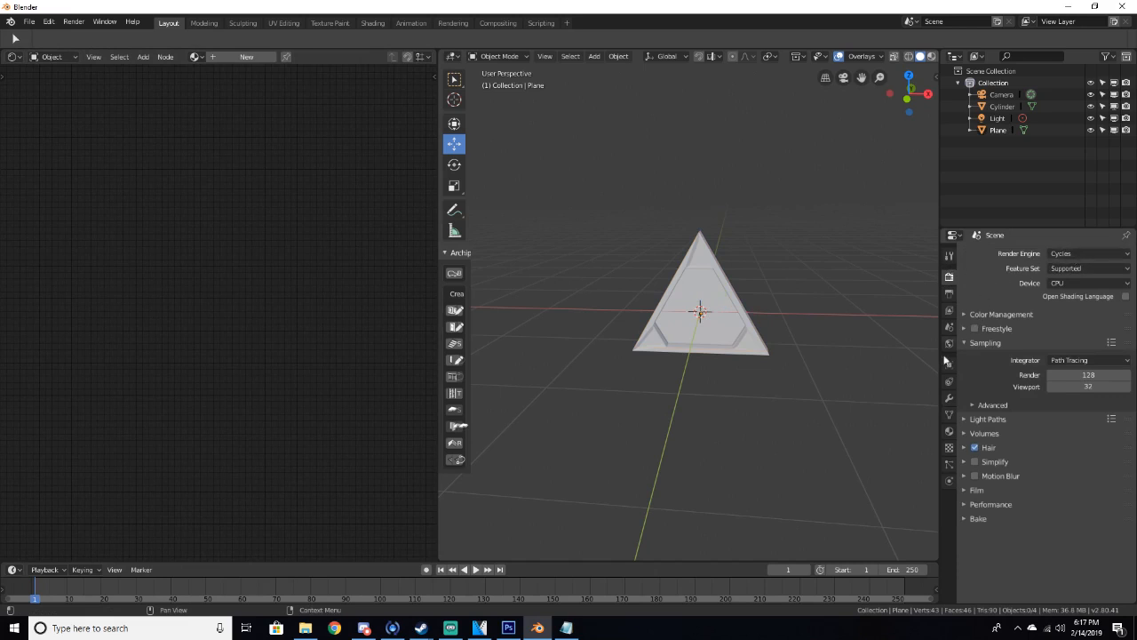
left_click(950, 401)
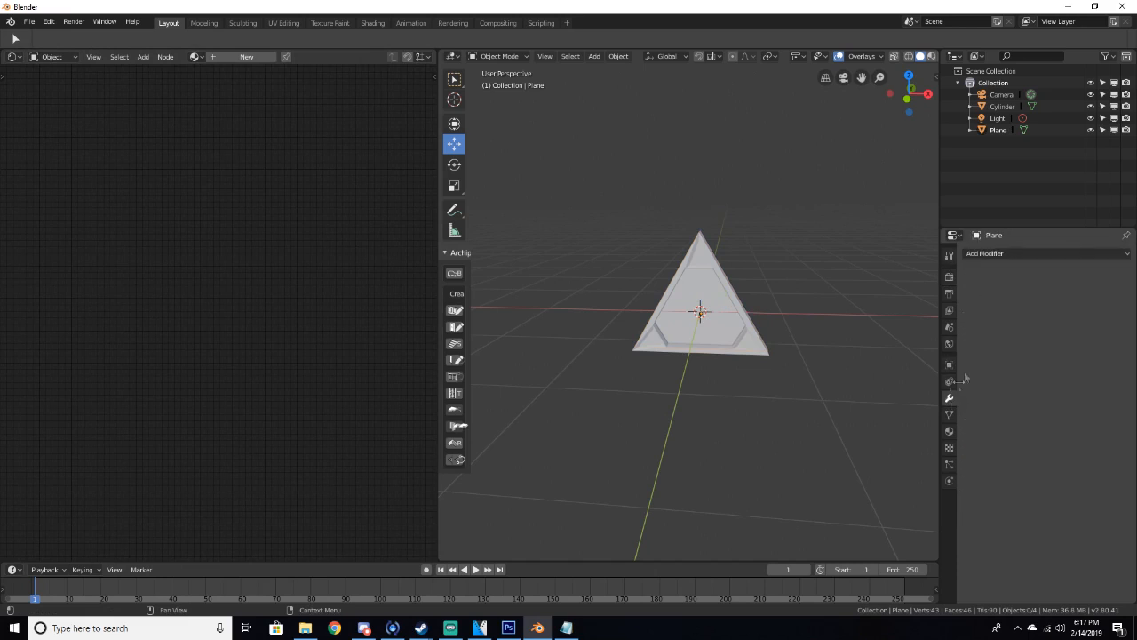
left_click(238, 58)
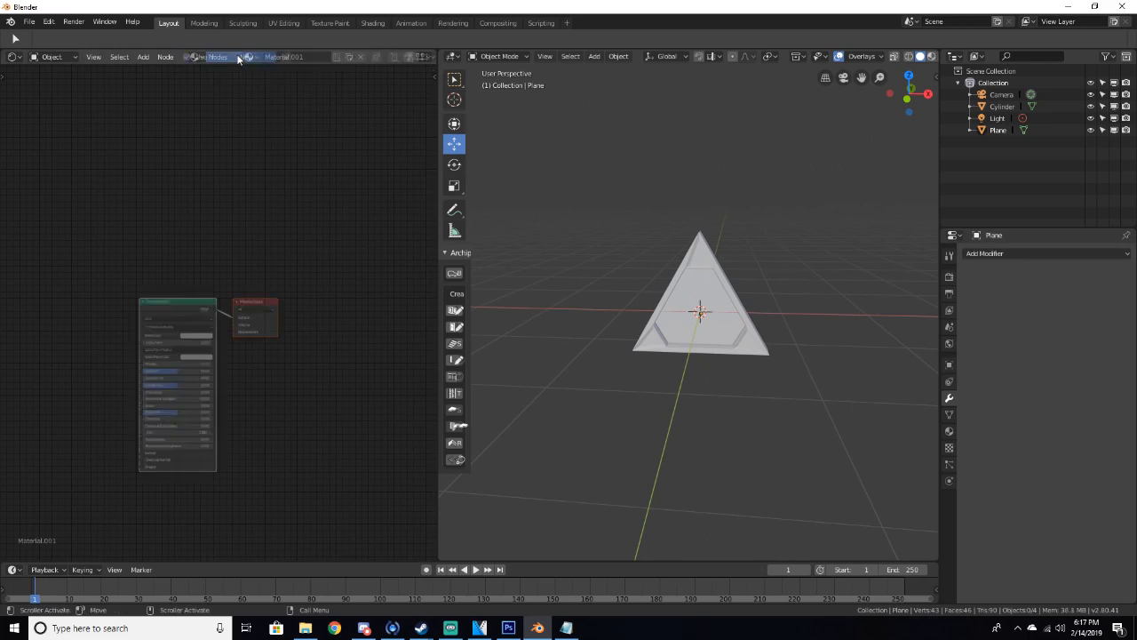
scroll(236, 253, "up", 4)
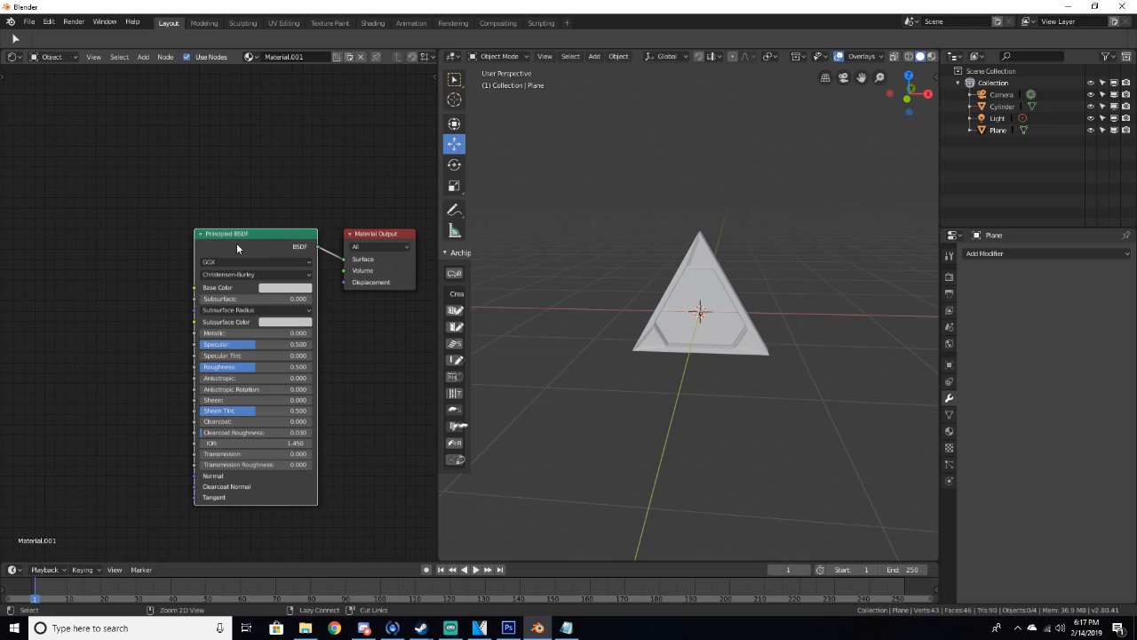
Add a Texture Coordinate, Mapping and Image Texture node chain to the Principled BSDF with Node Wrangler
key("ctrl+t")
middle_click_drag(237, 246, 11, 215)
scroll(106, 289, "down", 2)
left_click_drag(85, 290, 43, 284)
left_click_drag(165, 286, 127, 282)
Open Preferences, search the add-ons for Node Wrangler, tick it and close Preferences
left_click(48, 22)
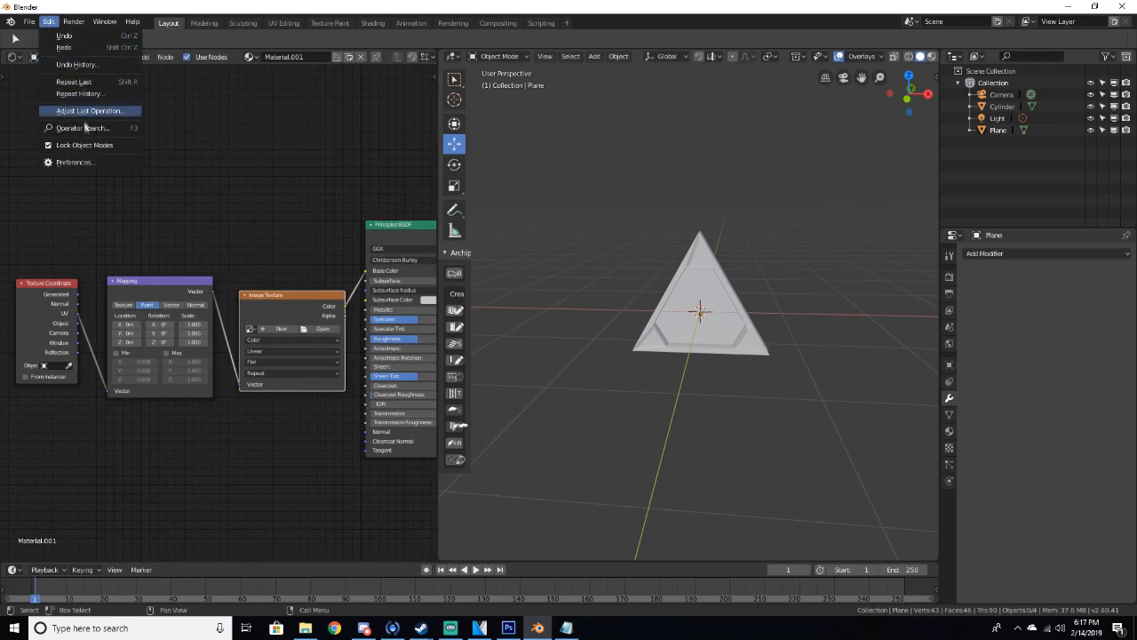
left_click(73, 162)
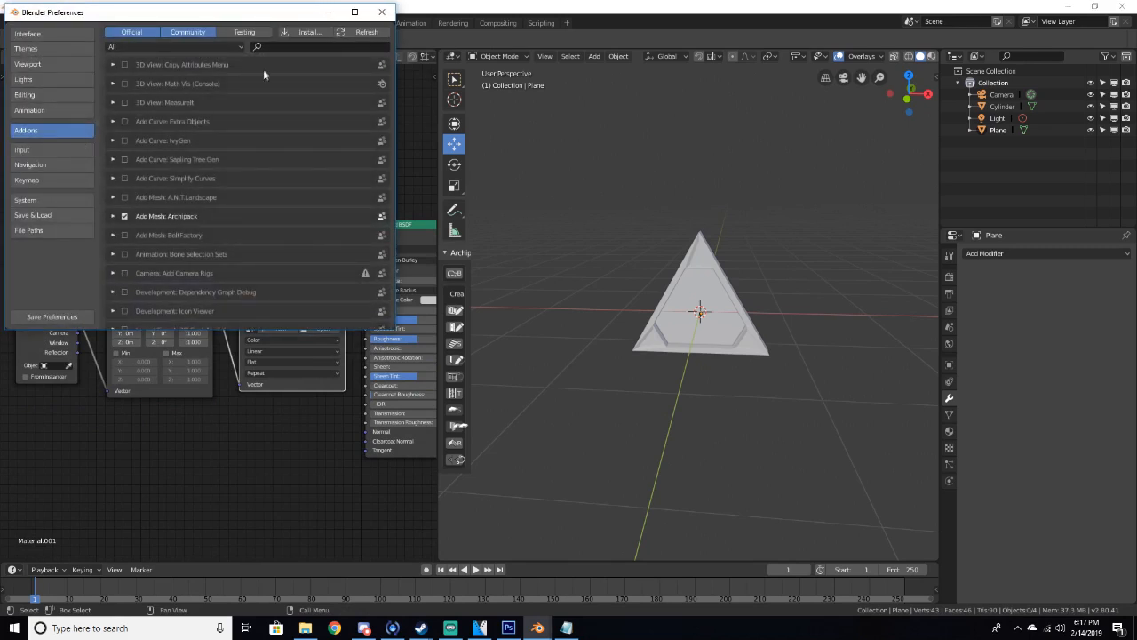
left_click(284, 47)
type("node wr")
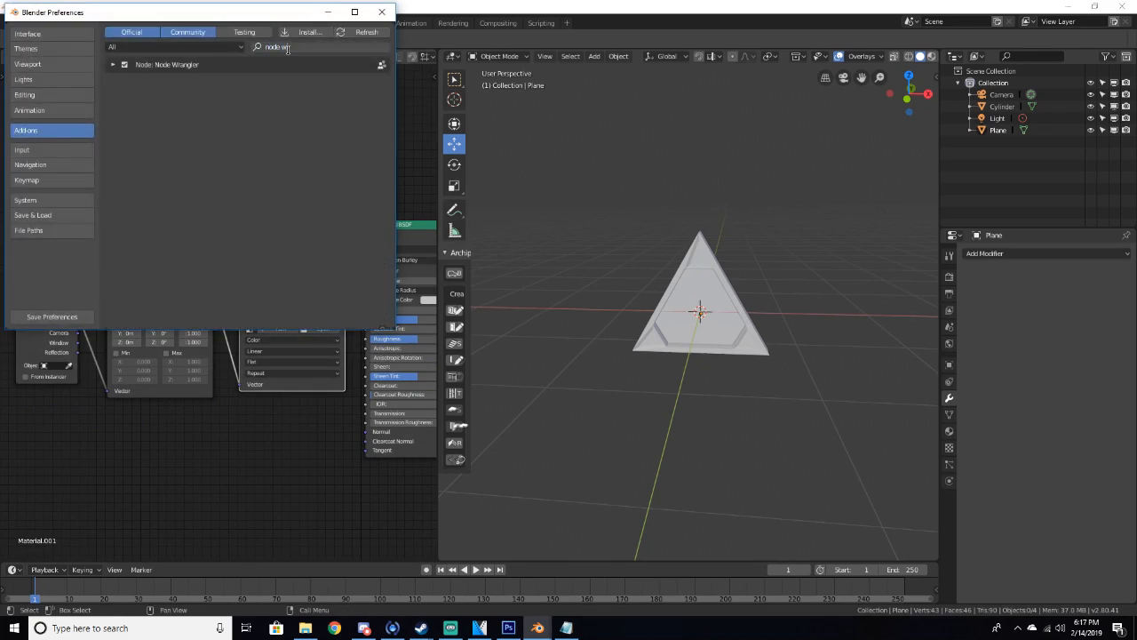
left_click(125, 65)
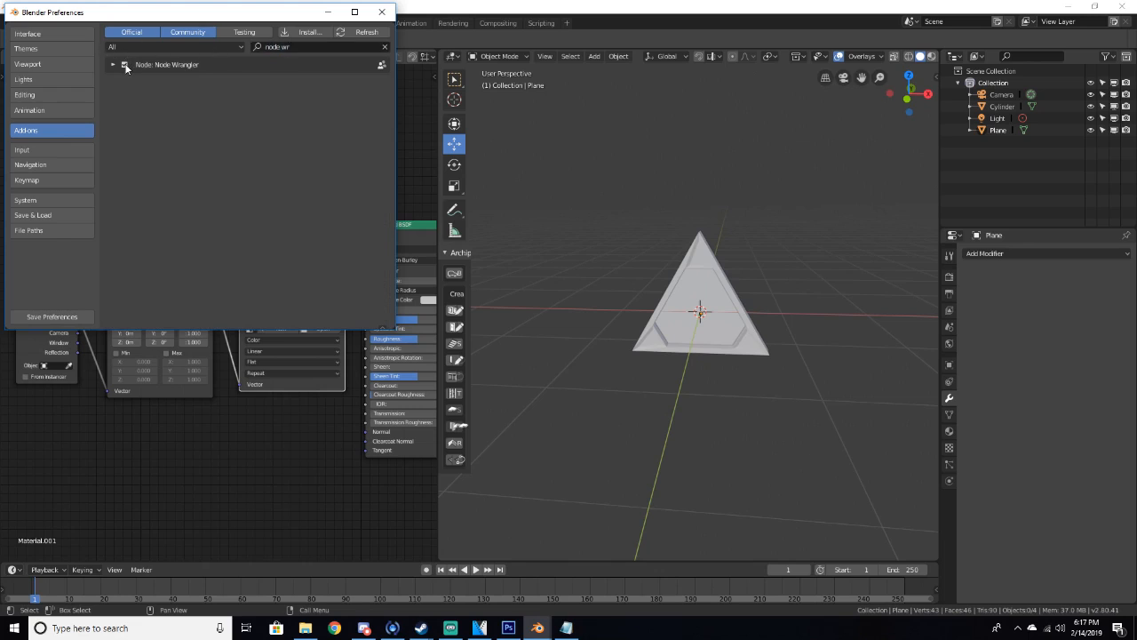
left_click(382, 11)
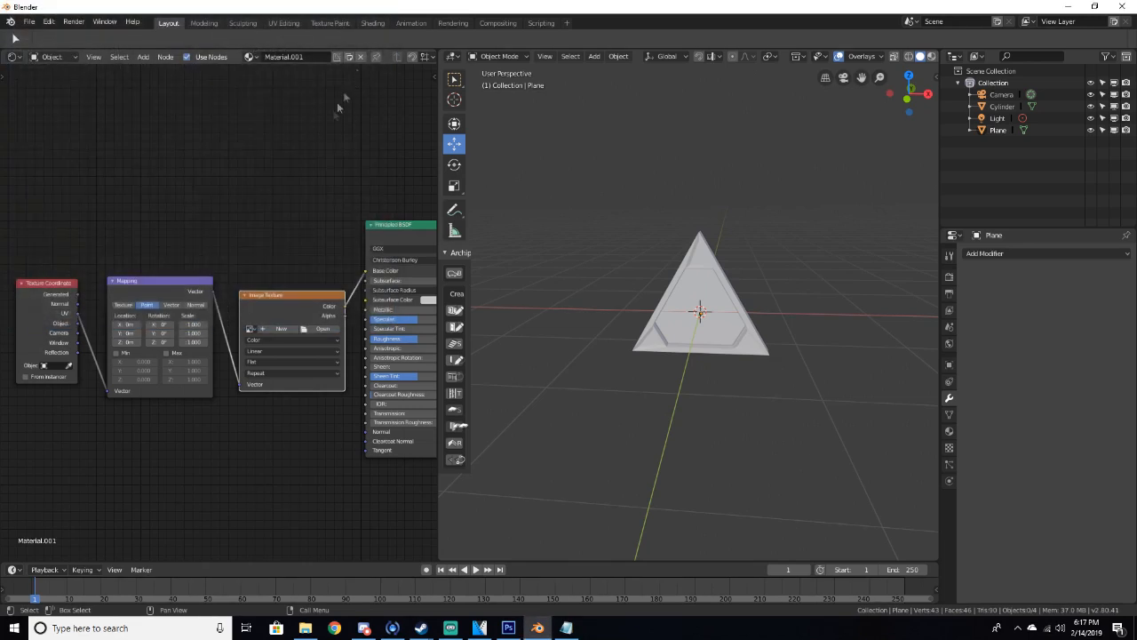
Load the image portality.jpg from the Textures folder into the Image Texture node
middle_click_drag(289, 176, 218, 149)
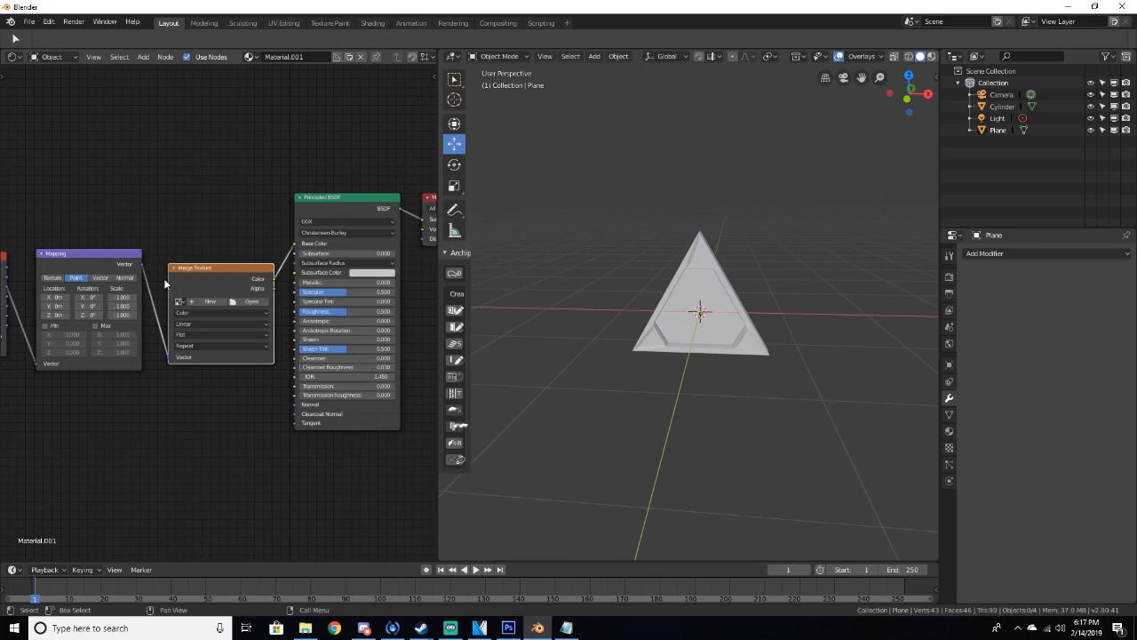
middle_click_drag(234, 236, 308, 230)
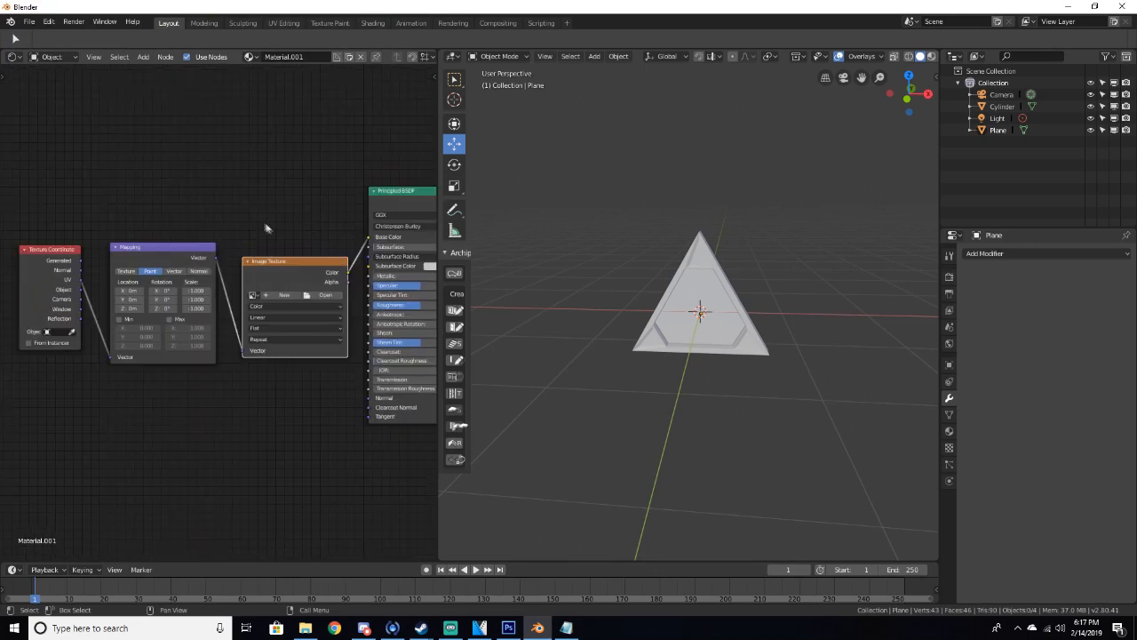
left_click(324, 296)
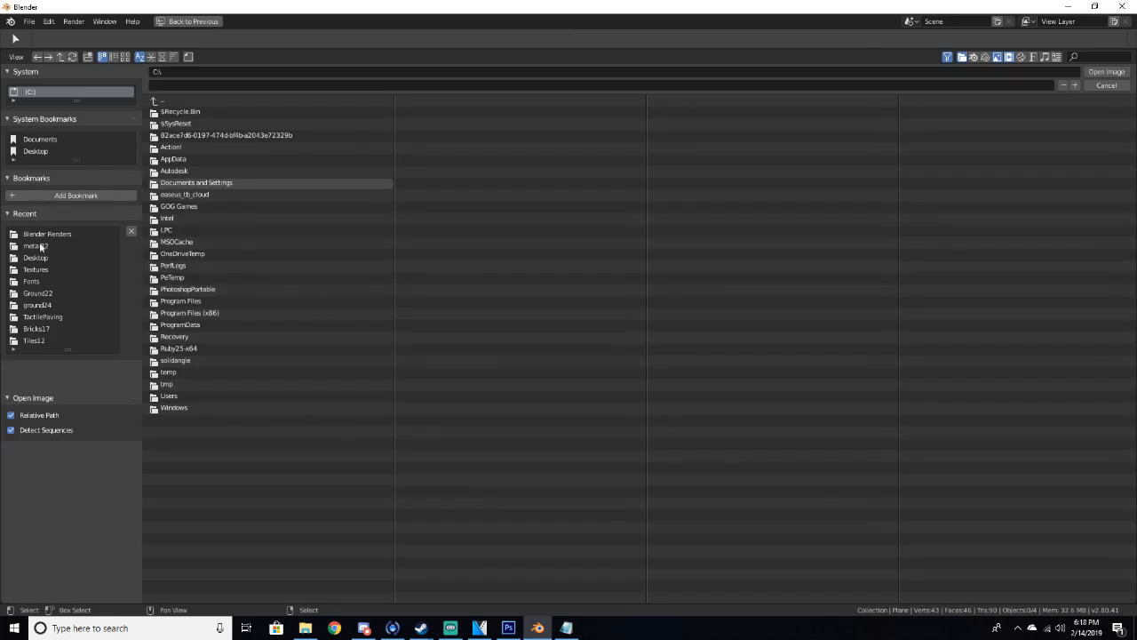
left_click(36, 269)
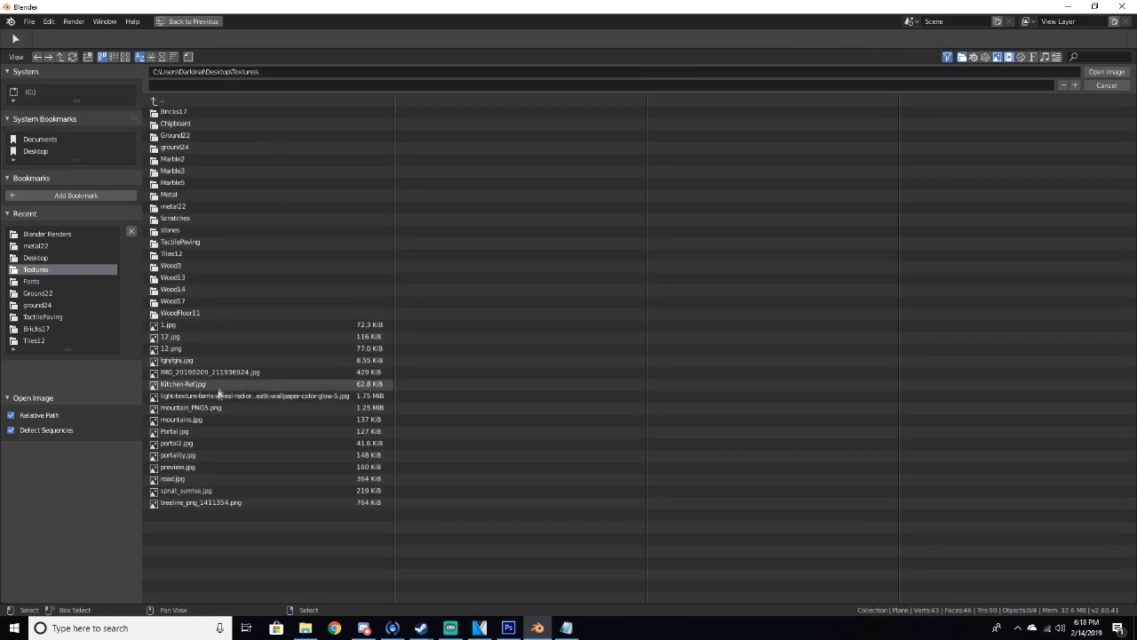
left_click(303, 455)
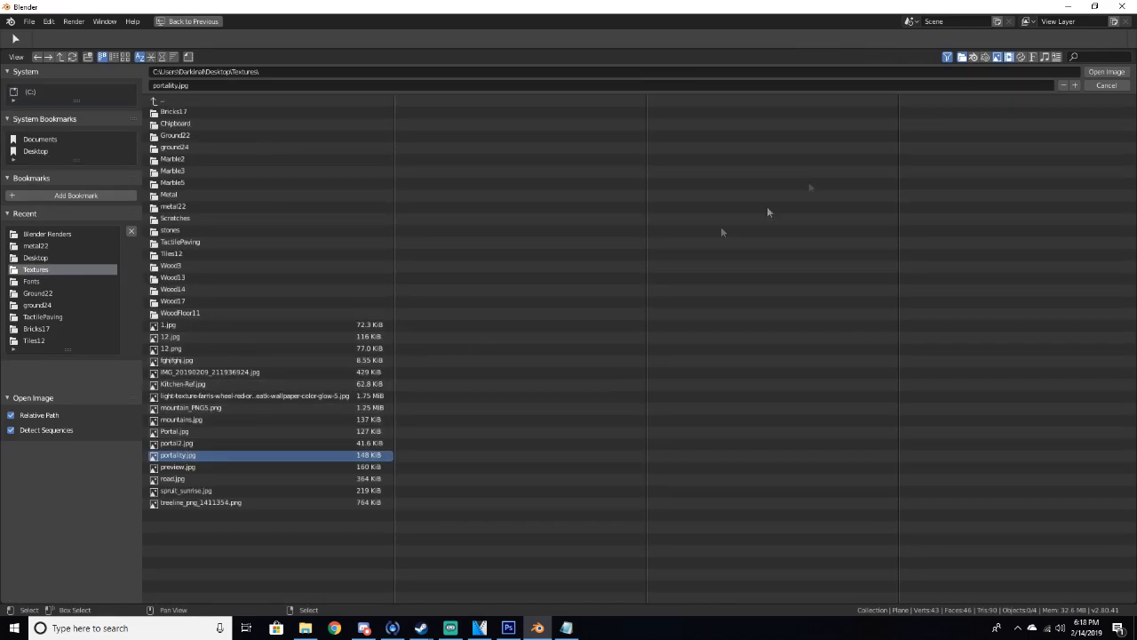
left_click(1113, 71)
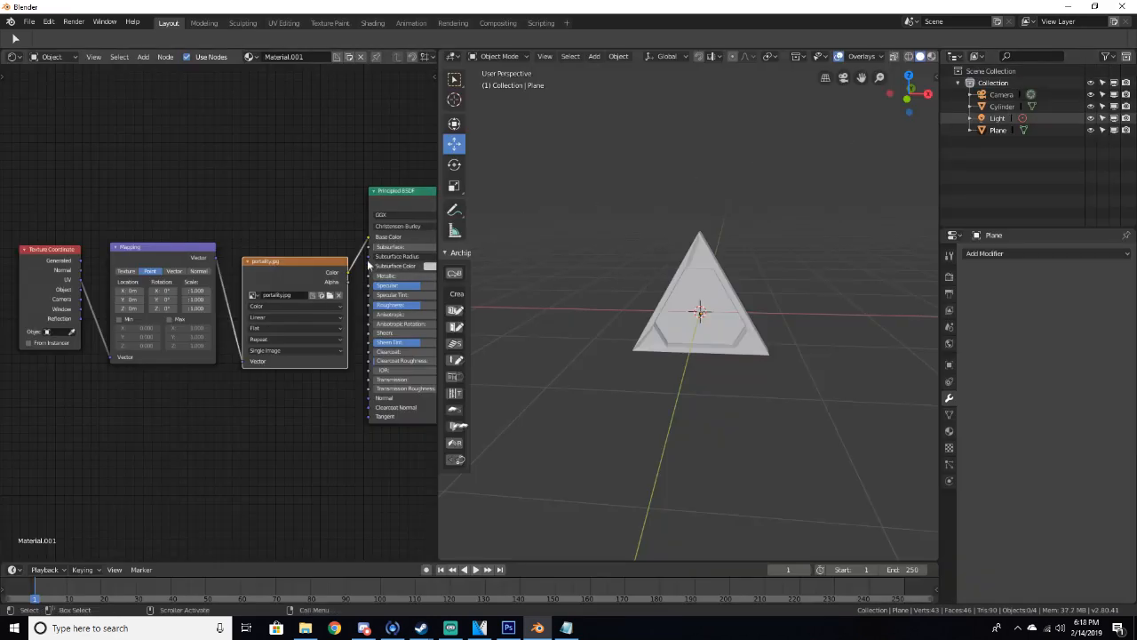
Preview the textured plane in rendered shading from several angles, then return to solid shading
key("z")
left_click(749, 258)
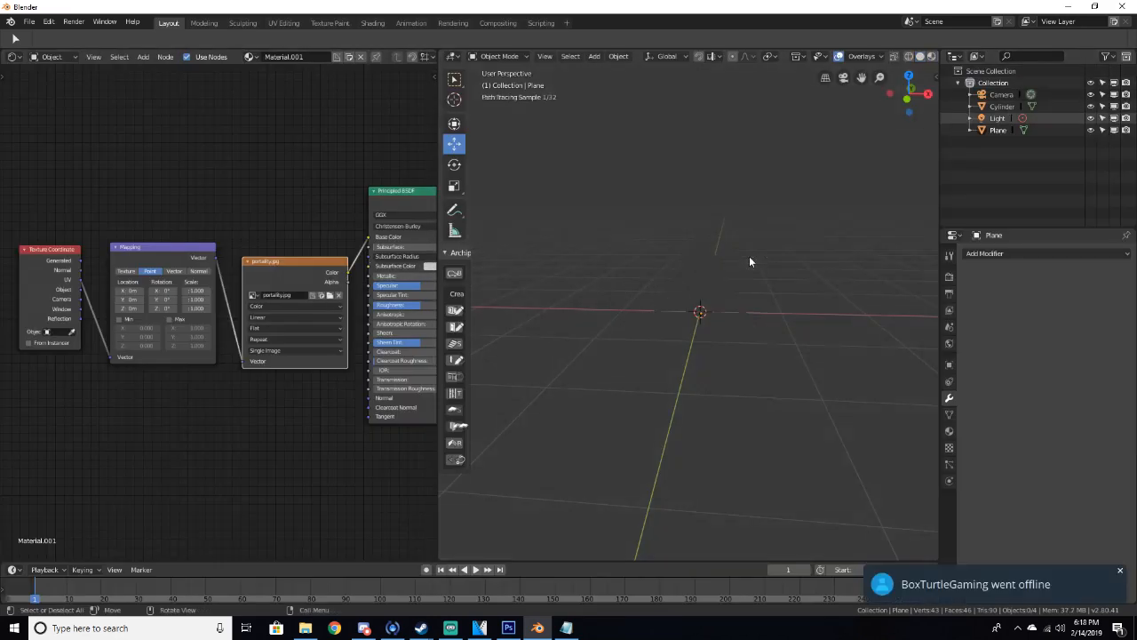
scroll(732, 287, "up", 5)
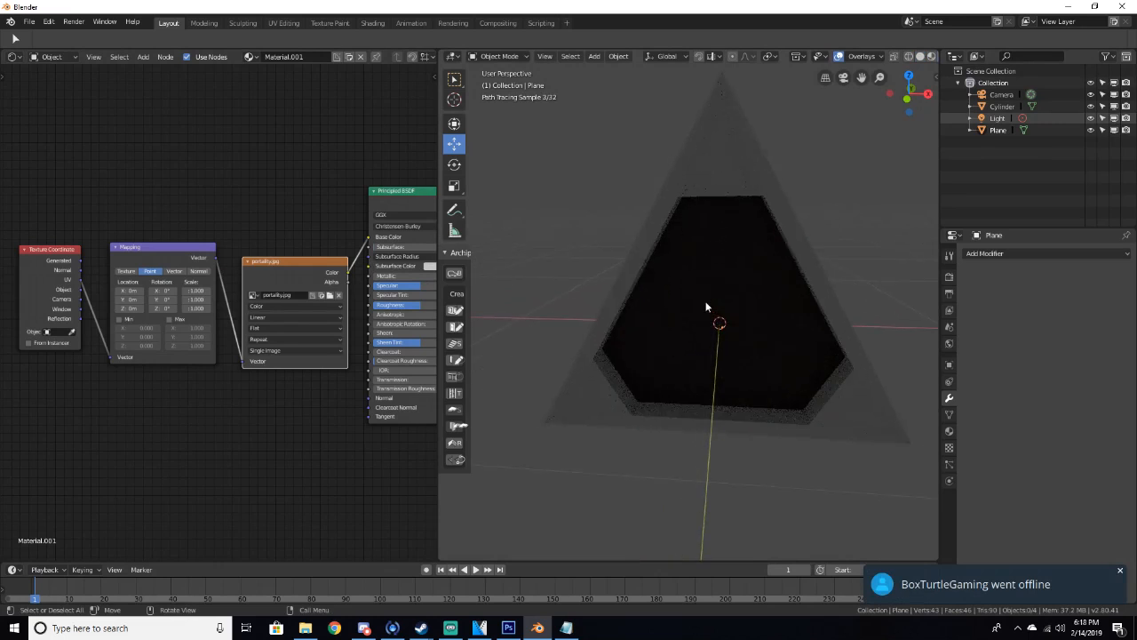
middle_click_drag(706, 306, 681, 297)
scroll(679, 297, "down", 3)
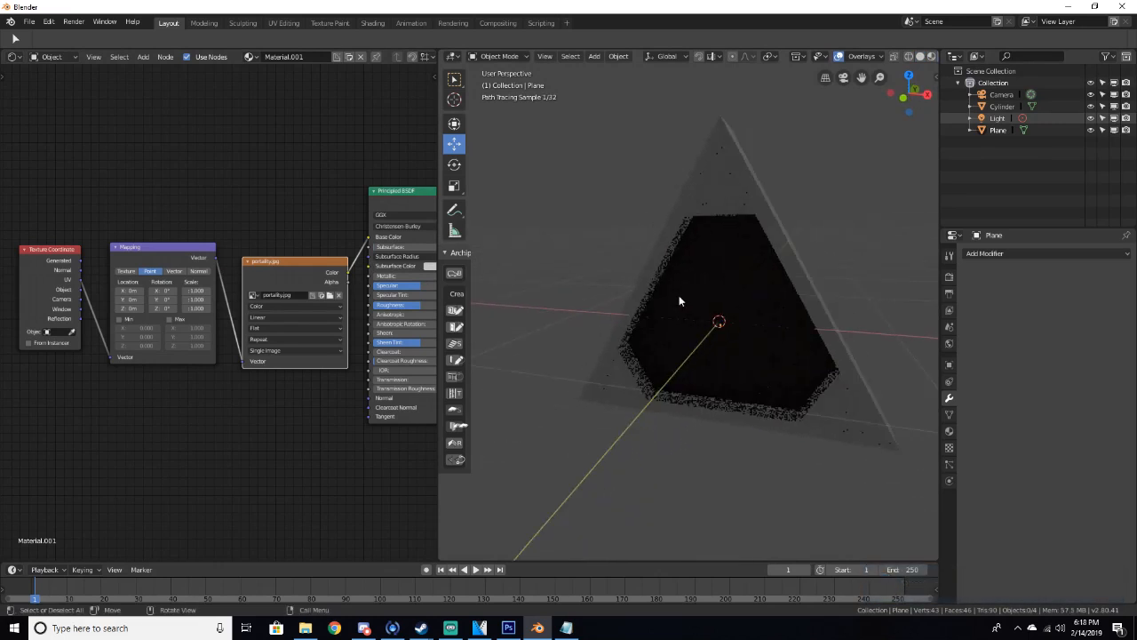
middle_click_drag(678, 298, 585, 310)
key("z")
left_click(651, 312)
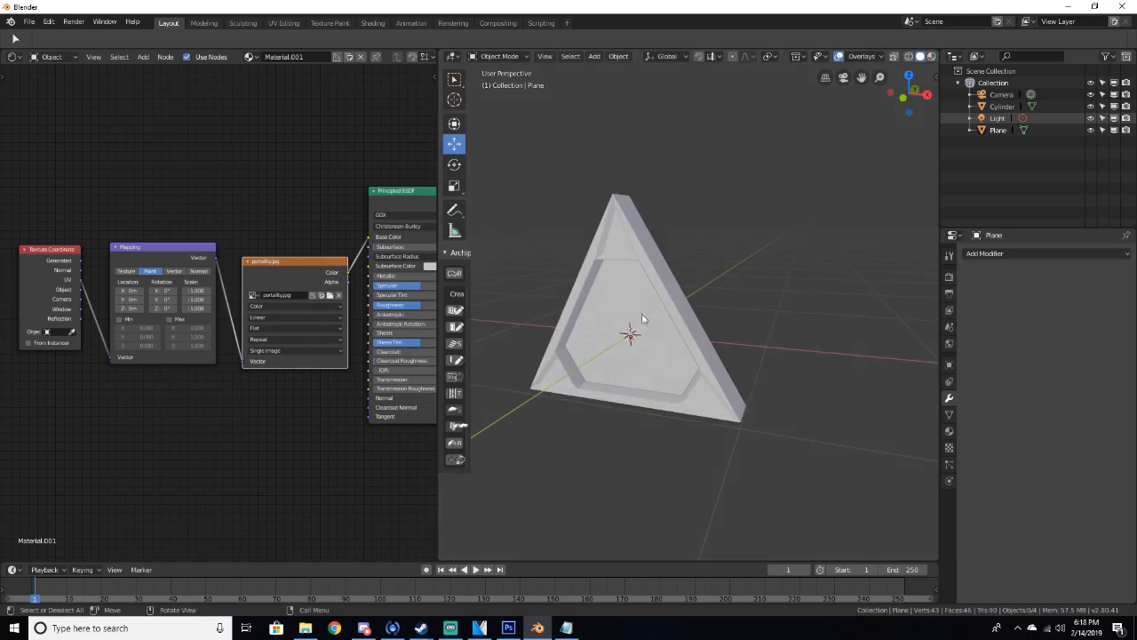
Delete the Principled BSDF node from the material
middle_click_drag(395, 194, 247, 213)
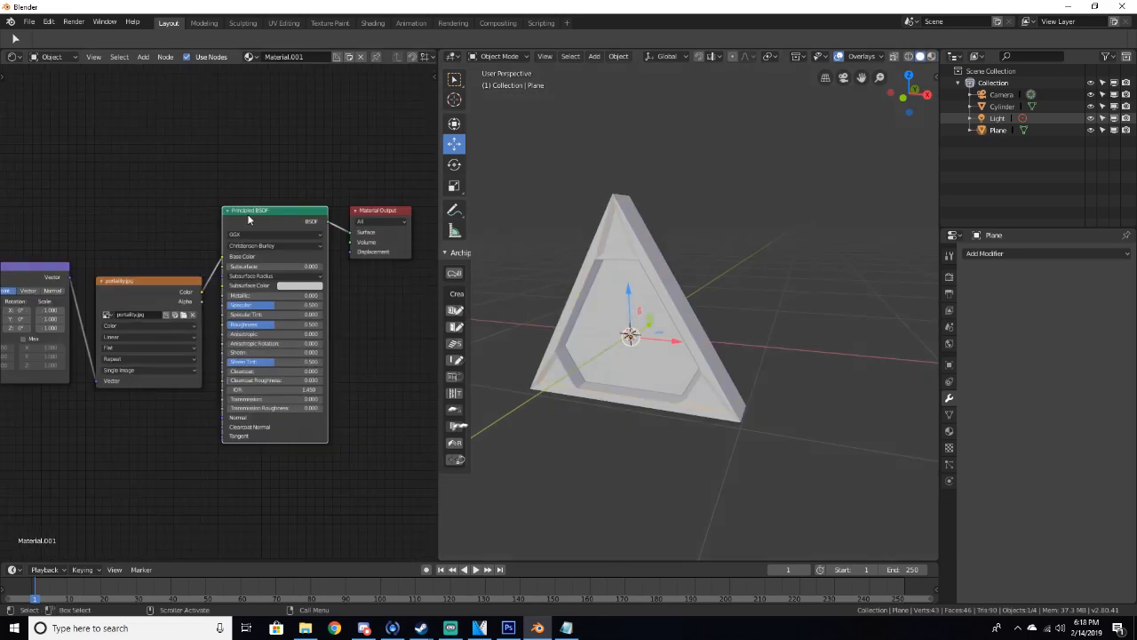
mouse_move(268, 208)
left_mouse_down()
mouse_move(300, 179)
mouse_move(271, 211)
left_mouse_up()
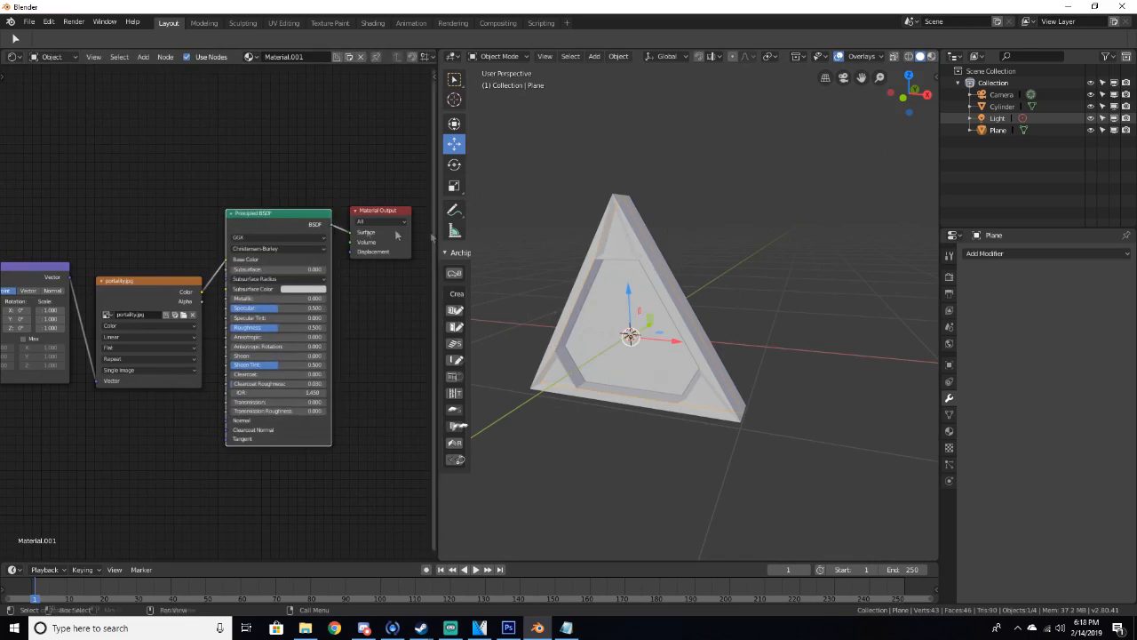
mouse_move(268, 225)
left_mouse_down()
mouse_move(277, 196)
mouse_move(271, 214)
left_mouse_up()
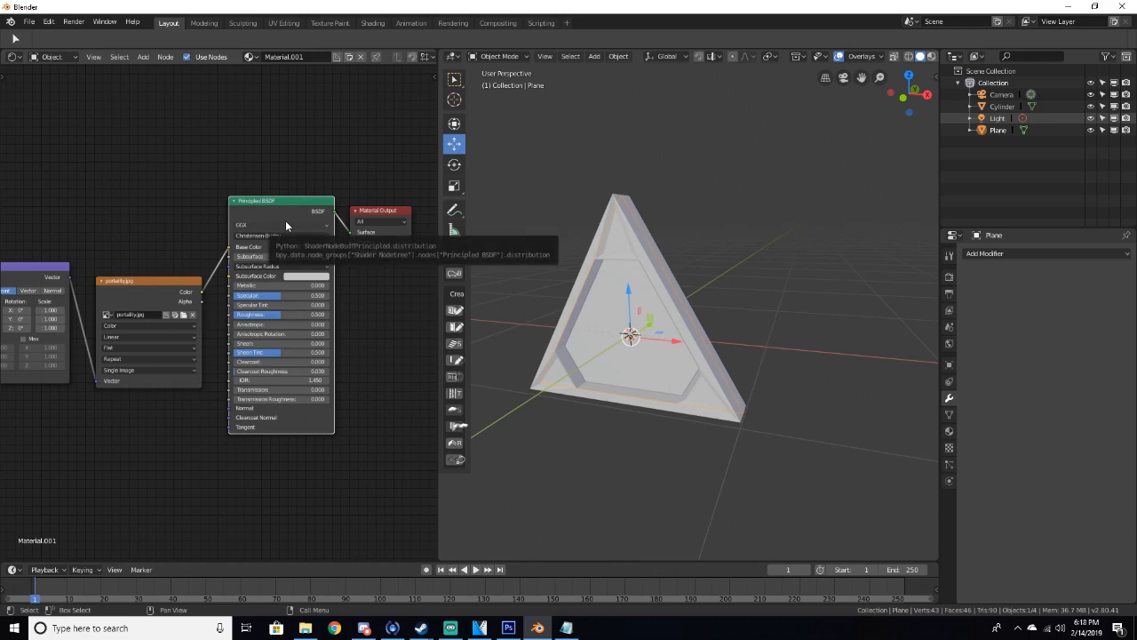
key("x")
Add an Emission node and wire the image texture's color through it into the Material Output surface
key("shift+a")
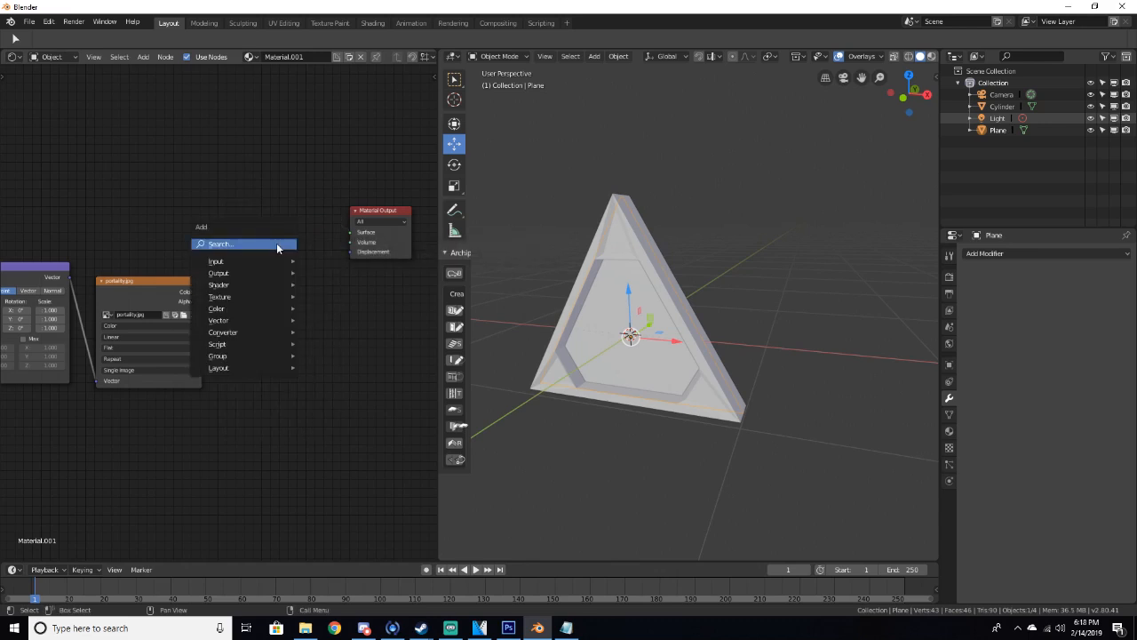
left_click(276, 243)
type("emiss")
key("Return")
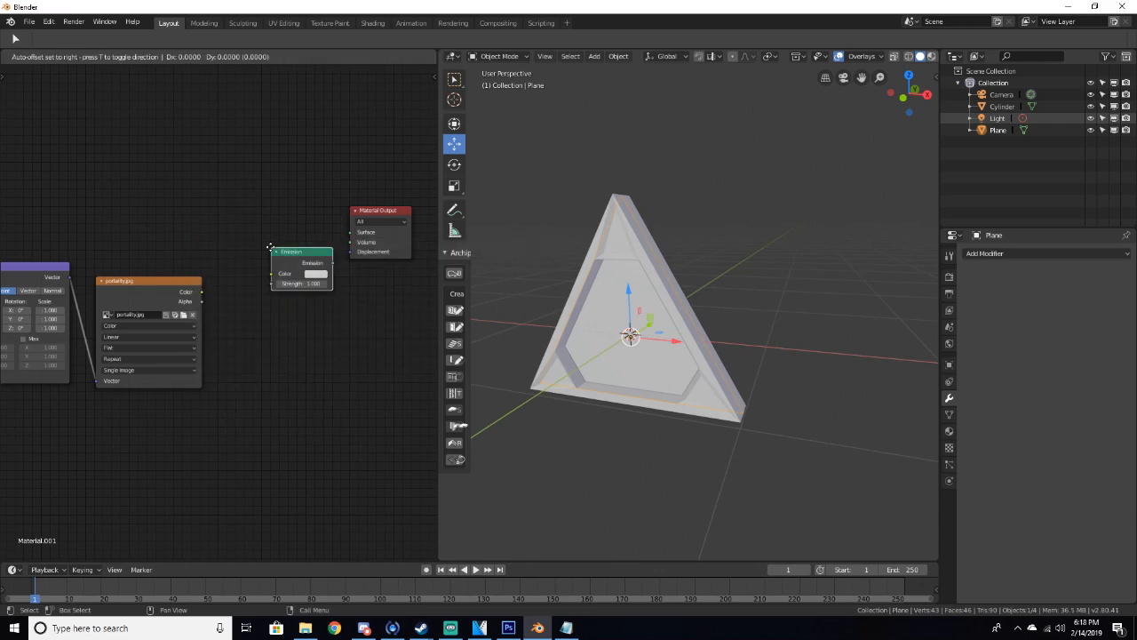
left_click(243, 225)
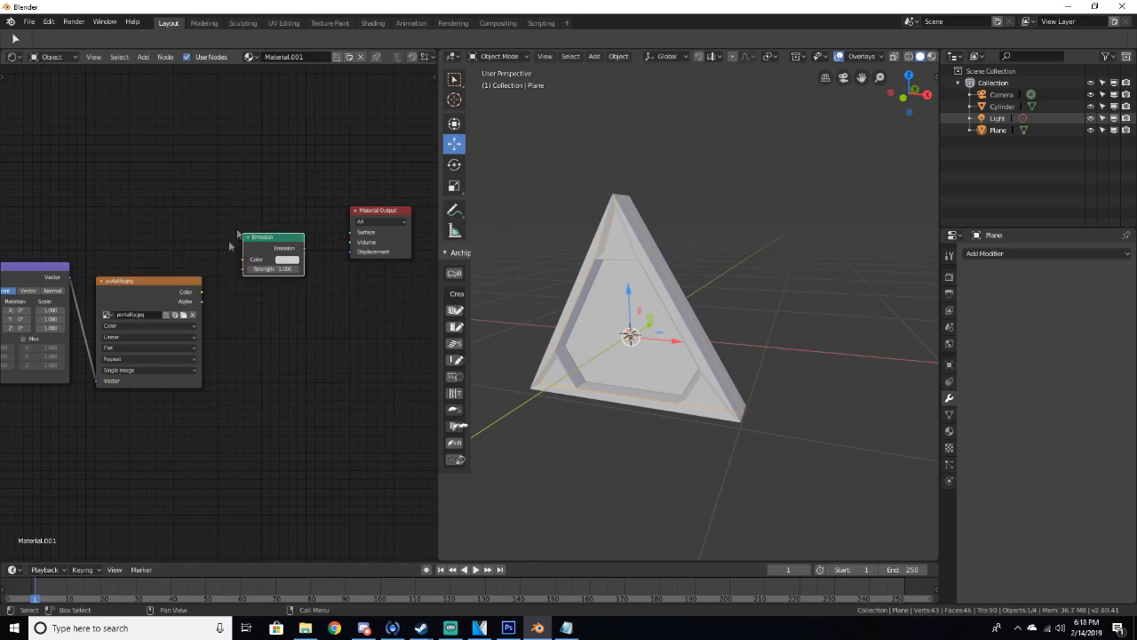
mouse_move(201, 292)
left_mouse_down()
mouse_move(243, 261)
mouse_move(351, 232)
left_mouse_up()
Preview the emissive plane in rendered shading from a few angles
key("z")
left_click(594, 215)
scroll(609, 255, "up", 5)
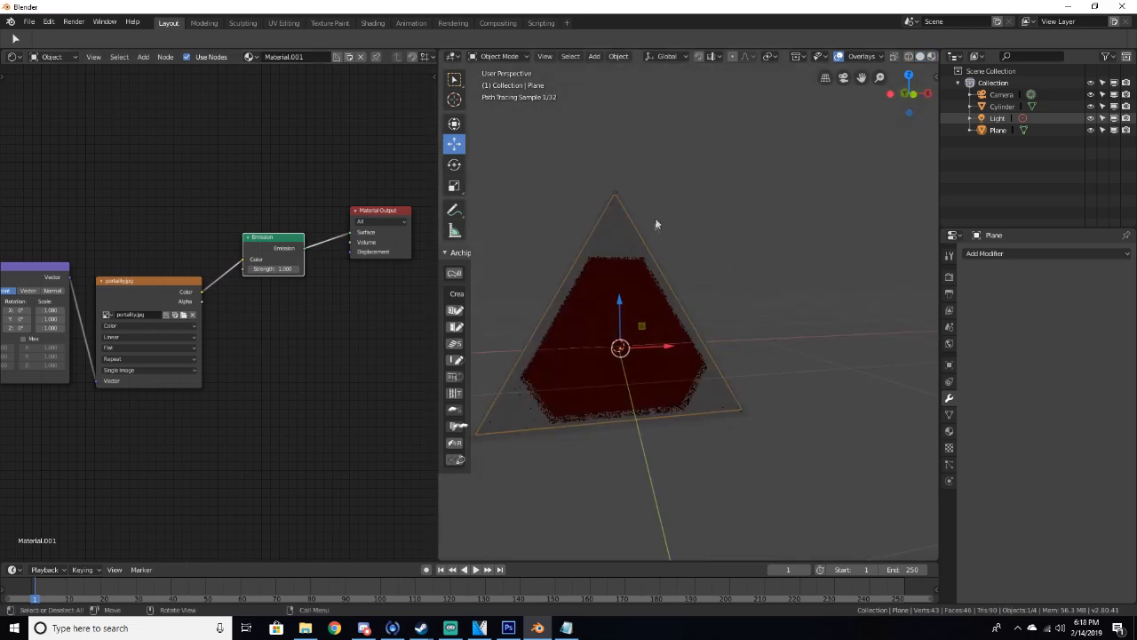
middle_click_drag(604, 296, 569, 299, "shift")
scroll(690, 258, "down", 4)
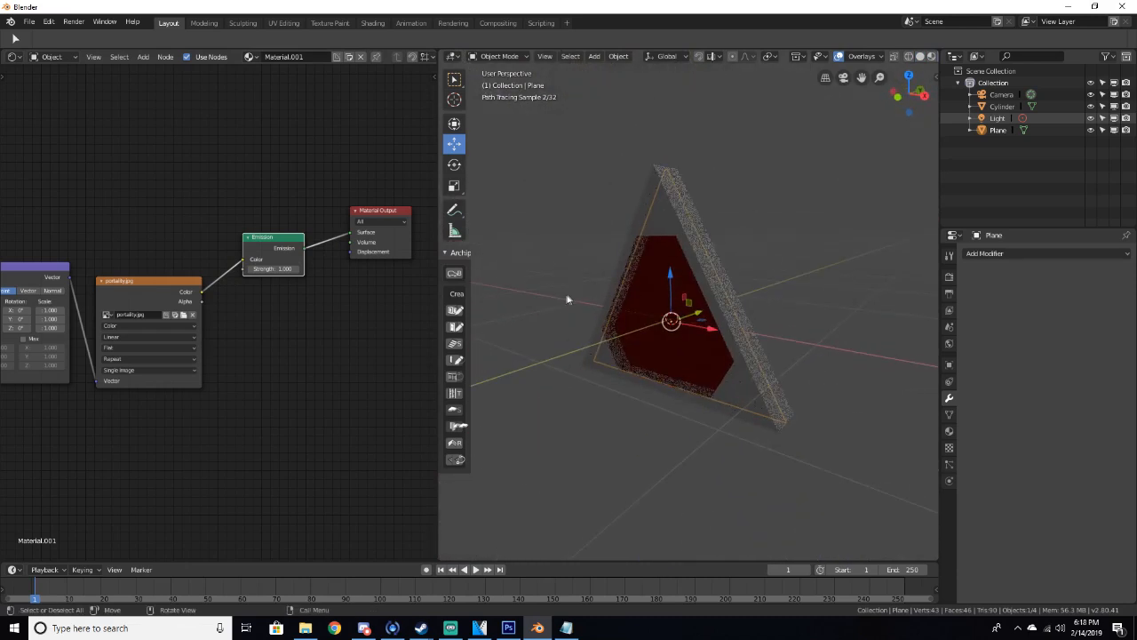
middle_click_drag(253, 336, 284, 314)
middle_click_drag(353, 378, 153, 366)
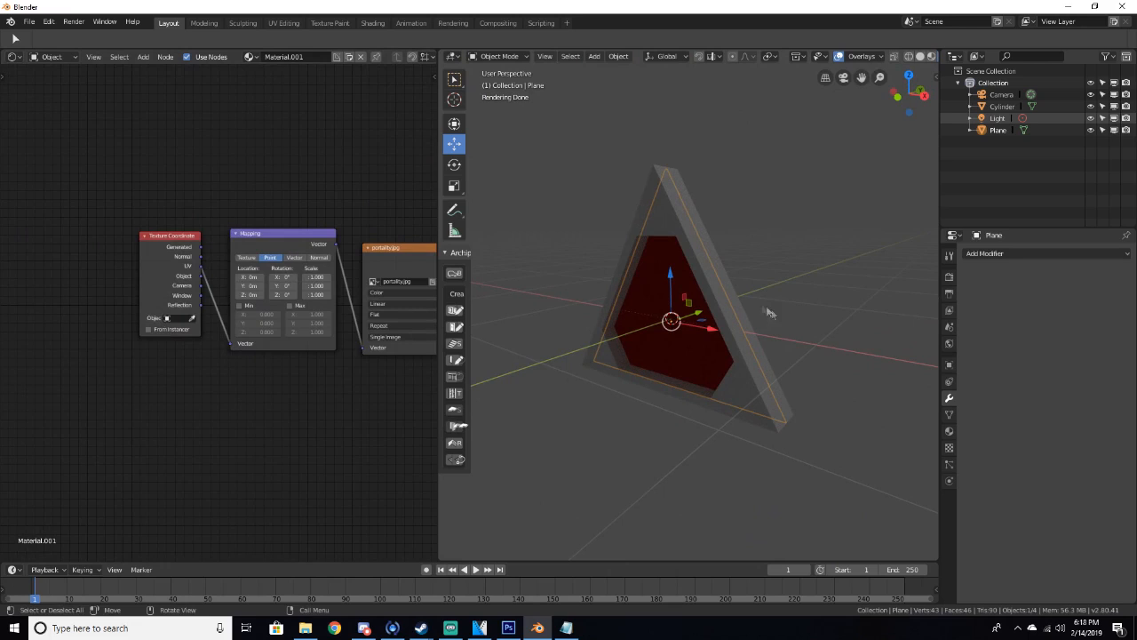
Enter Edit Mode on the plane and unwrap its mesh with Unwrap
key("Tab")
key("Tab")
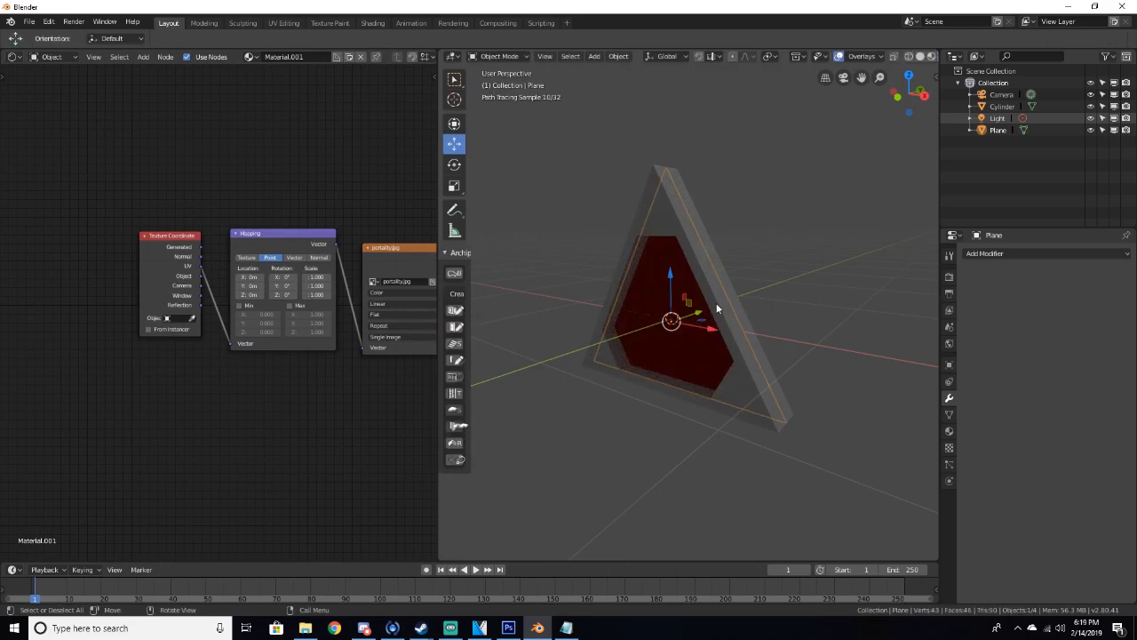
key("z")
left_click(754, 308)
middle_click_drag(656, 306, 713, 302)
key("Tab")
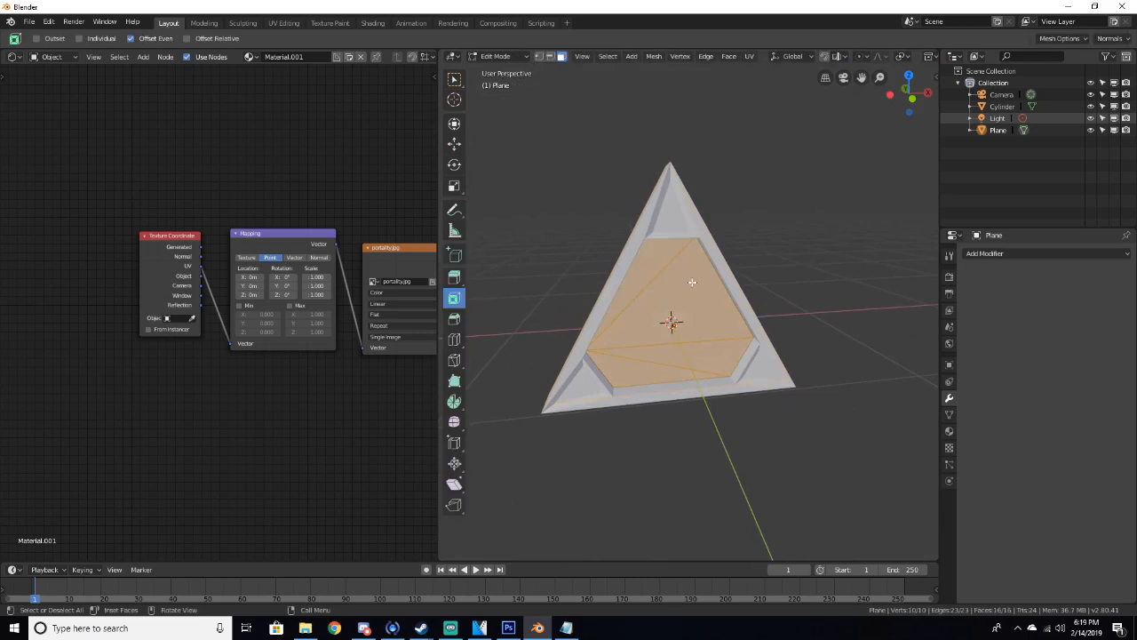
key("u")
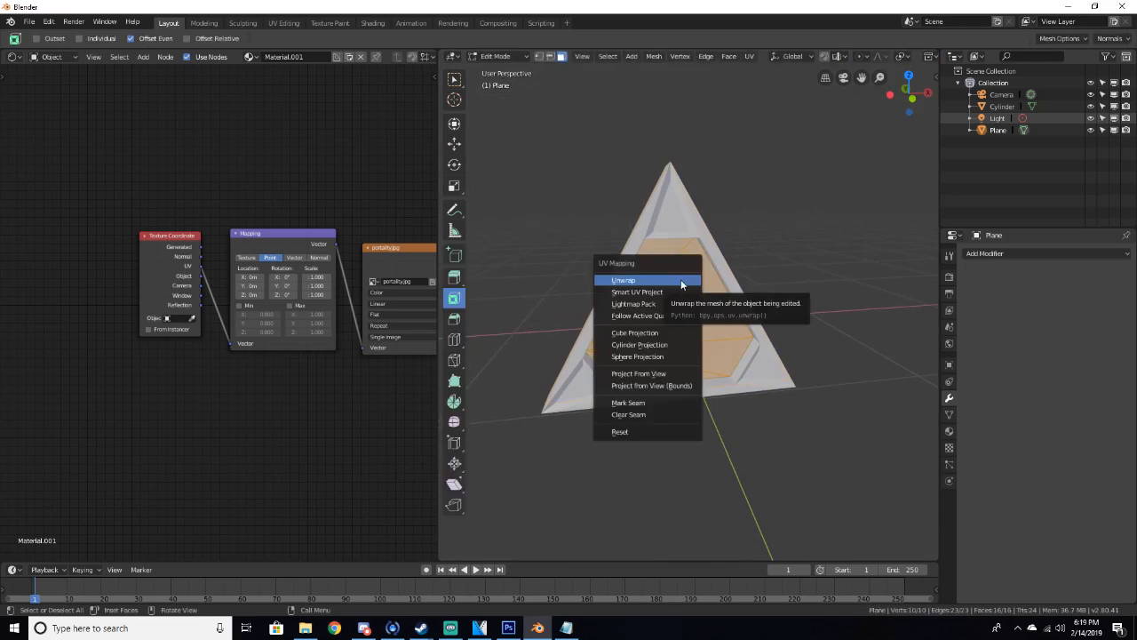
left_click(681, 279)
Preview the unwrapped portal texture in rendered shading, return to Object Mode and solid shading
key("z")
left_click(659, 257)
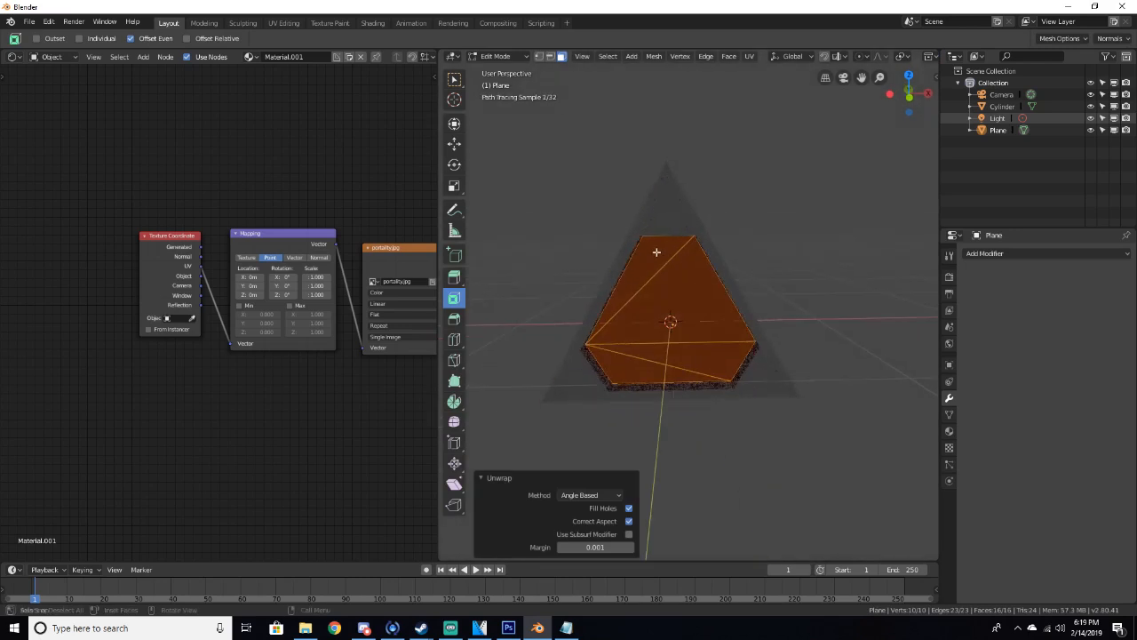
key("Tab")
scroll(675, 311, "up", 3)
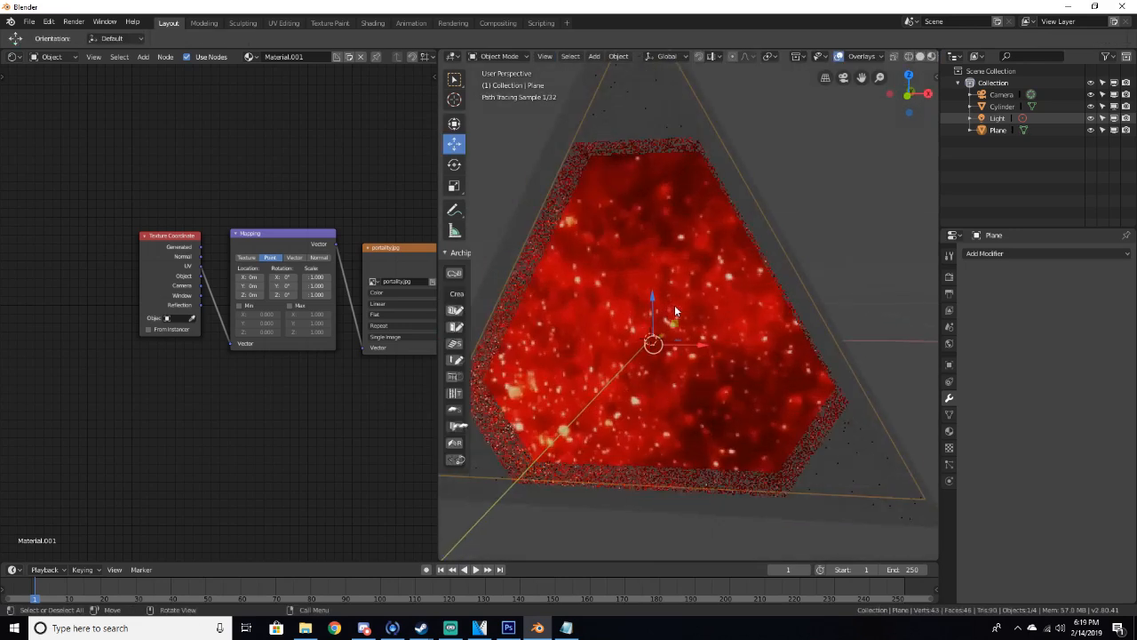
middle_click_drag(675, 311, 671, 311)
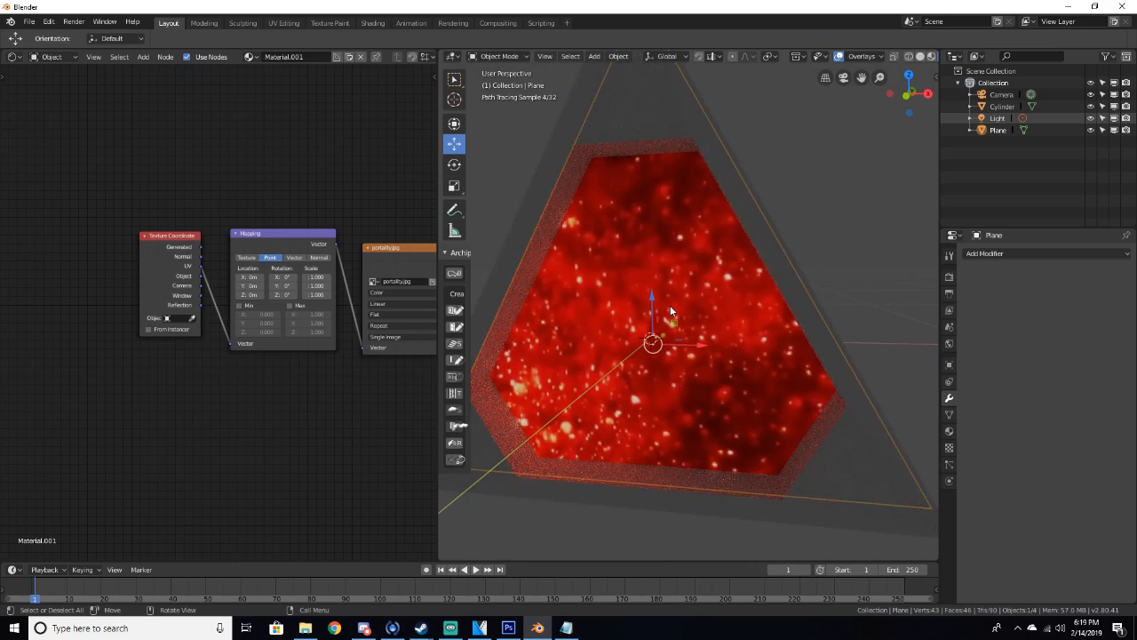
scroll(670, 306, "down", 4)
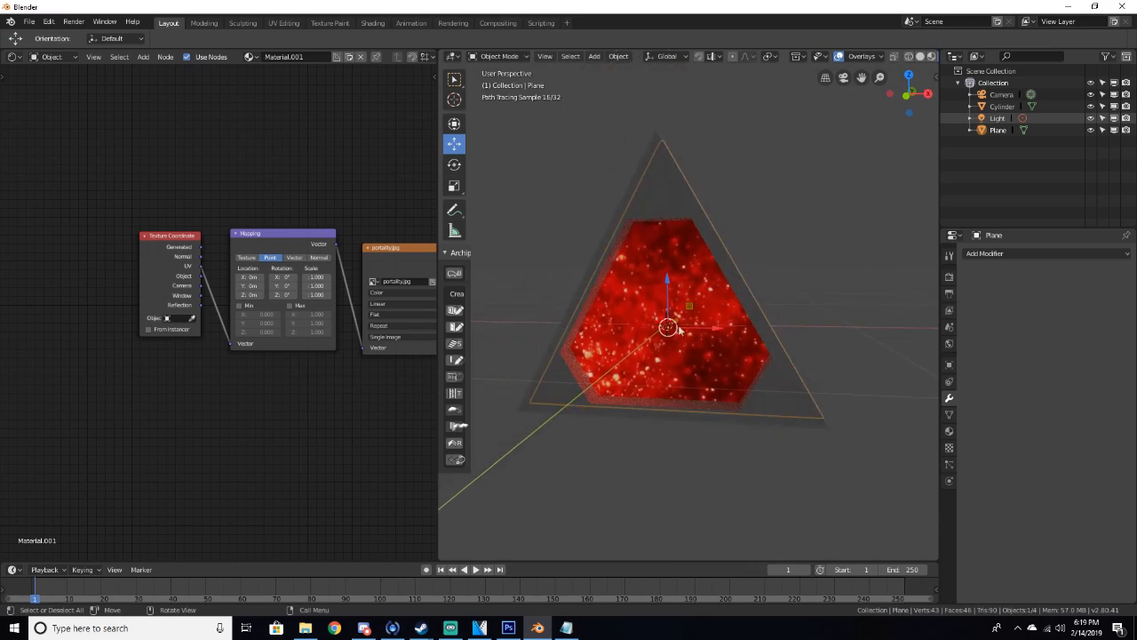
key("z")
left_click(769, 352)
mouse_move(786, 361)
middle_mouse_down()
mouse_move(706, 382)
mouse_move(784, 385)
mouse_move(760, 383)
middle_mouse_up()
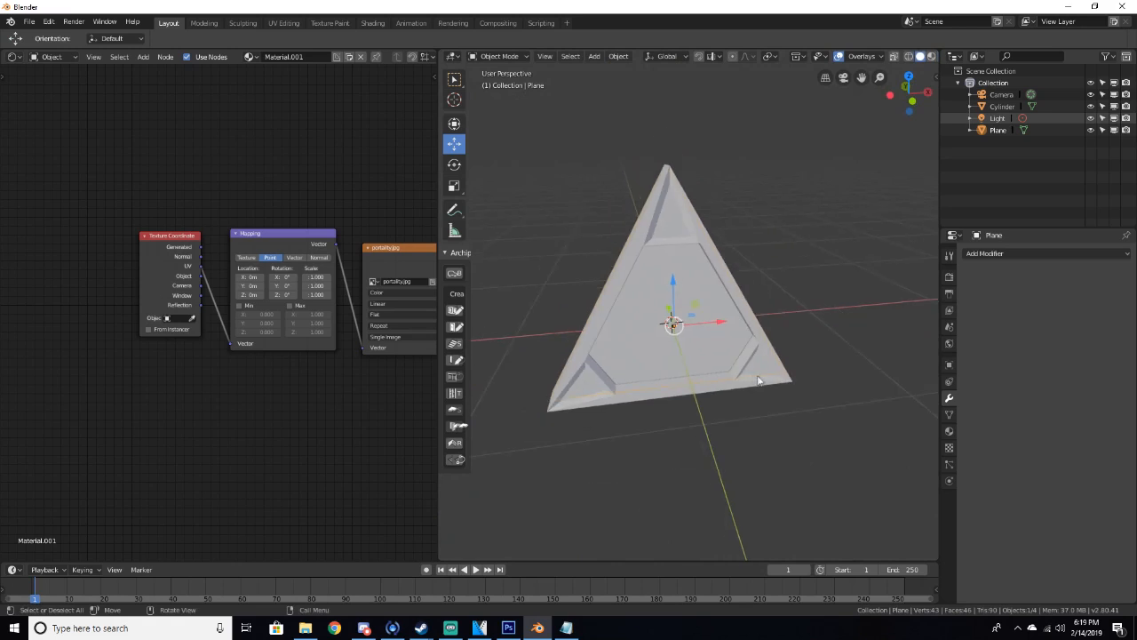
Add a new plane mesh to the scene
middle_click_drag(349, 380, 217, 366)
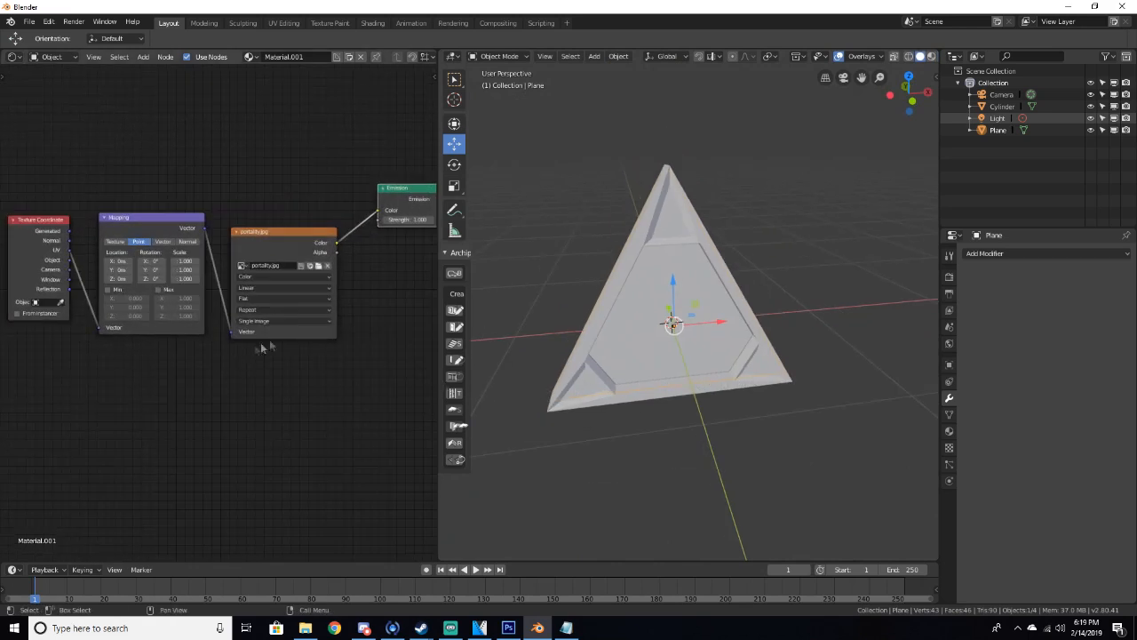
middle_click_drag(349, 310, 281, 319)
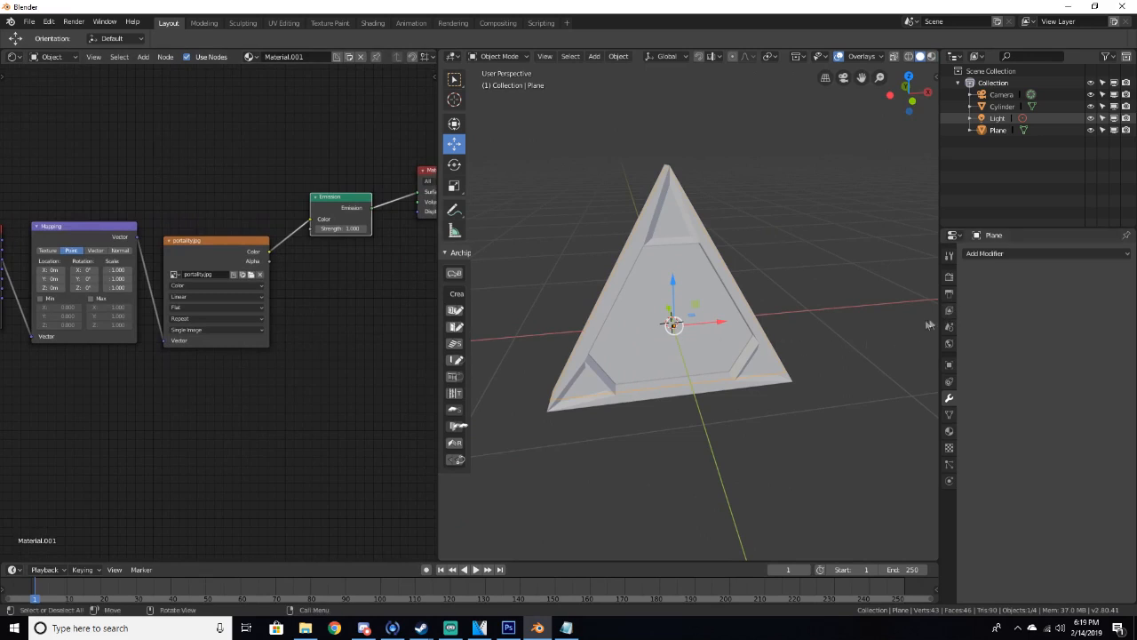
scroll(848, 355, "down", 3)
key("shift+a")
mouse_move(803, 351)
left_click(859, 355)
middle_click_drag(725, 320, 693, 306)
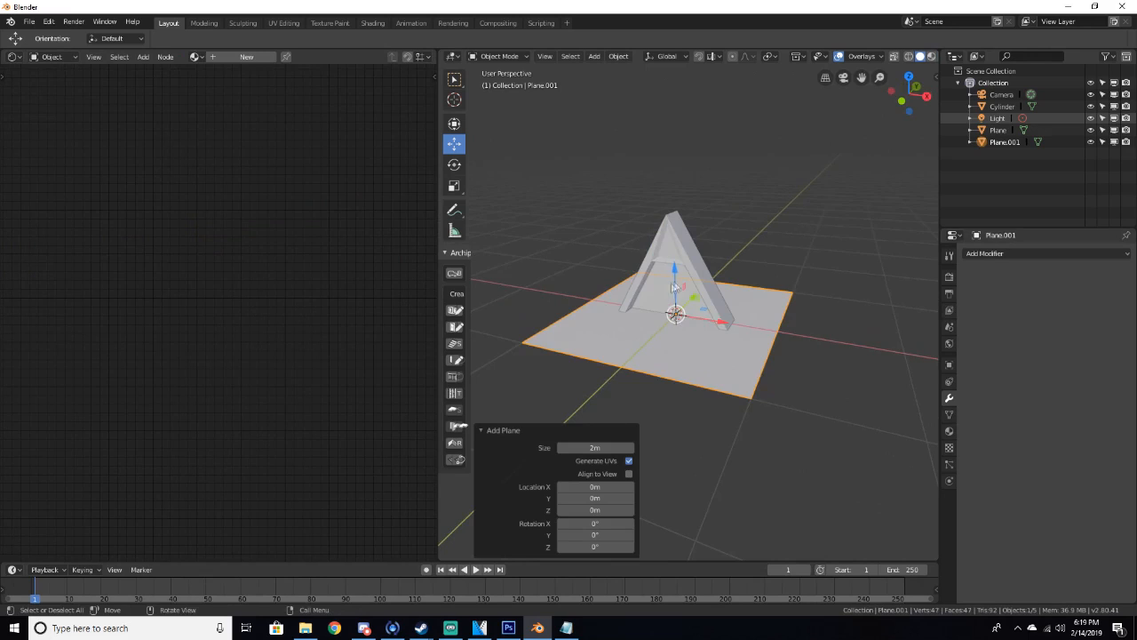
Move the new plane down along Z beneath the frame and scale it up by about 2.124
key("g")
key("z")
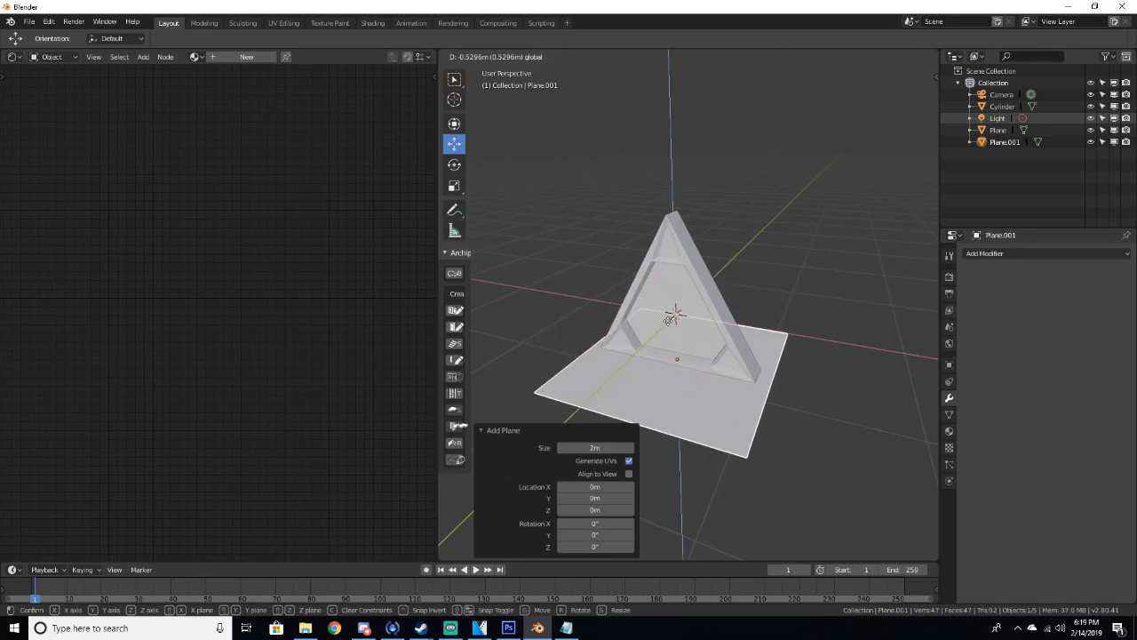
left_click(671, 320)
key("s")
left_click(760, 329)
mouse_move(760, 330)
middle_mouse_down()
mouse_move(708, 308)
mouse_move(773, 339)
middle_mouse_up()
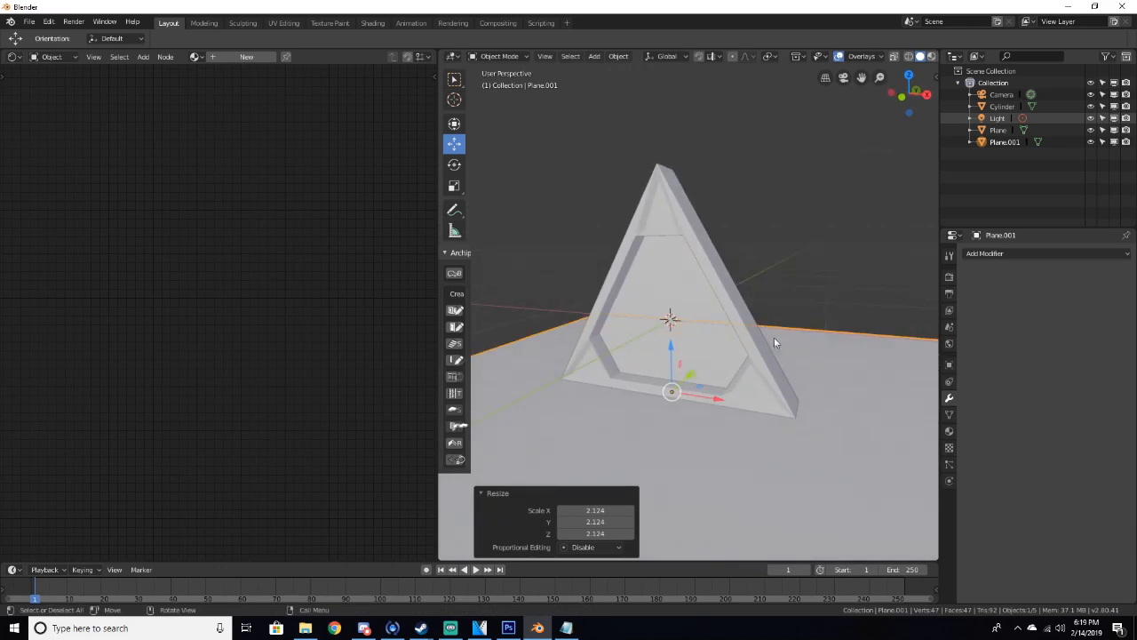
Set the World background color to black in the World properties
left_click(949, 344)
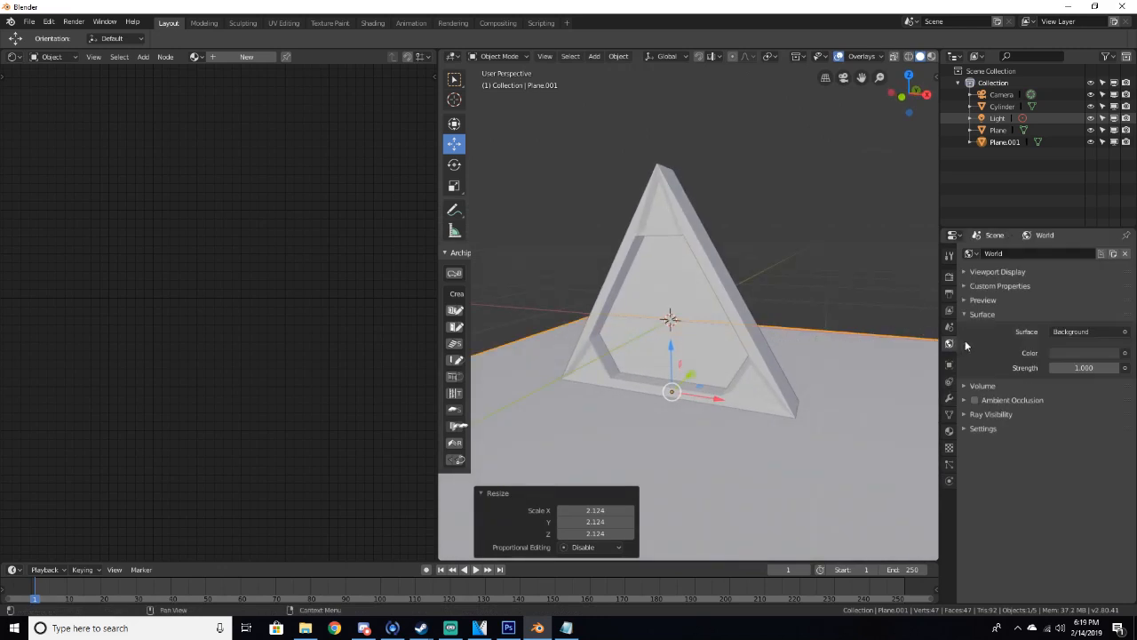
left_click(1124, 354)
key("Escape")
left_click(1089, 353)
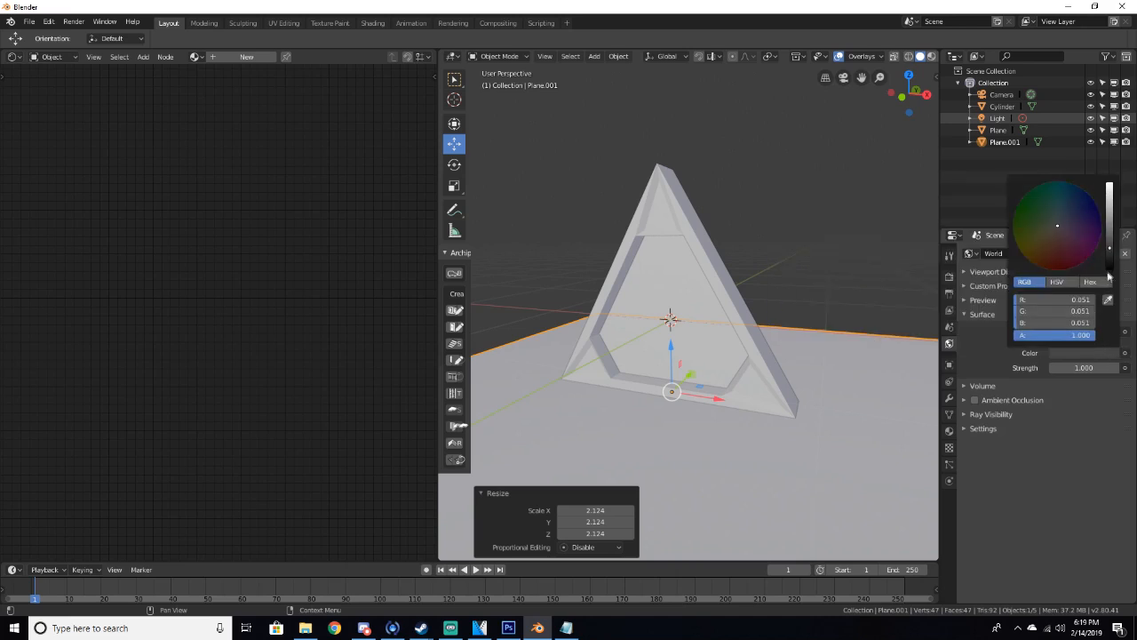
left_click(1110, 268)
left_click(812, 250)
Preview the scene in rendered shading, then return to solid shading
key("z")
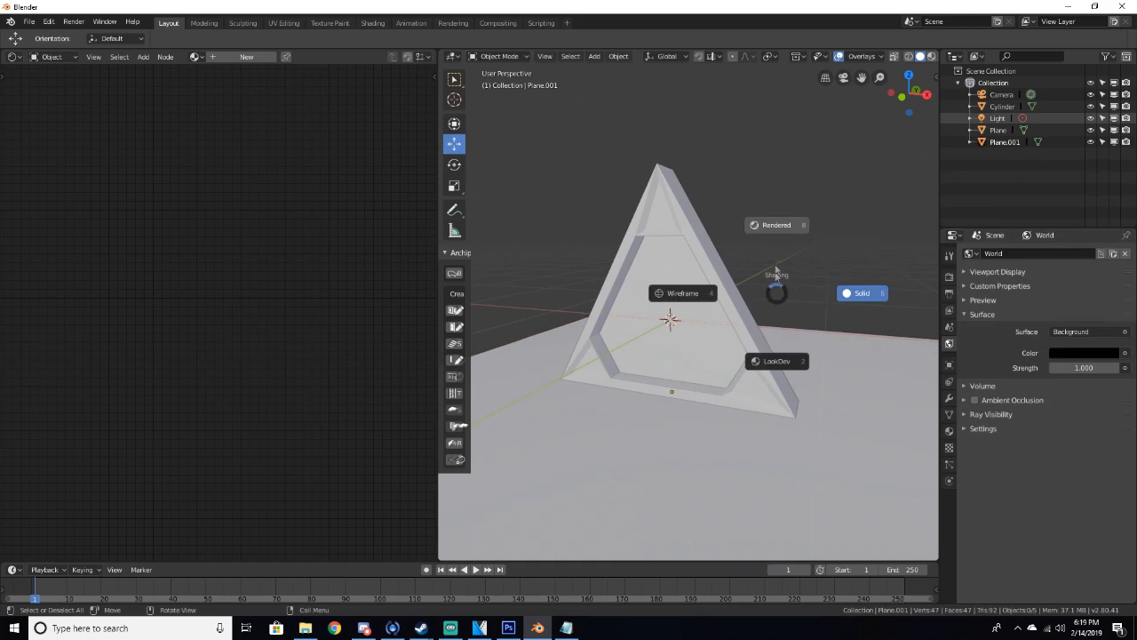
left_click(764, 259)
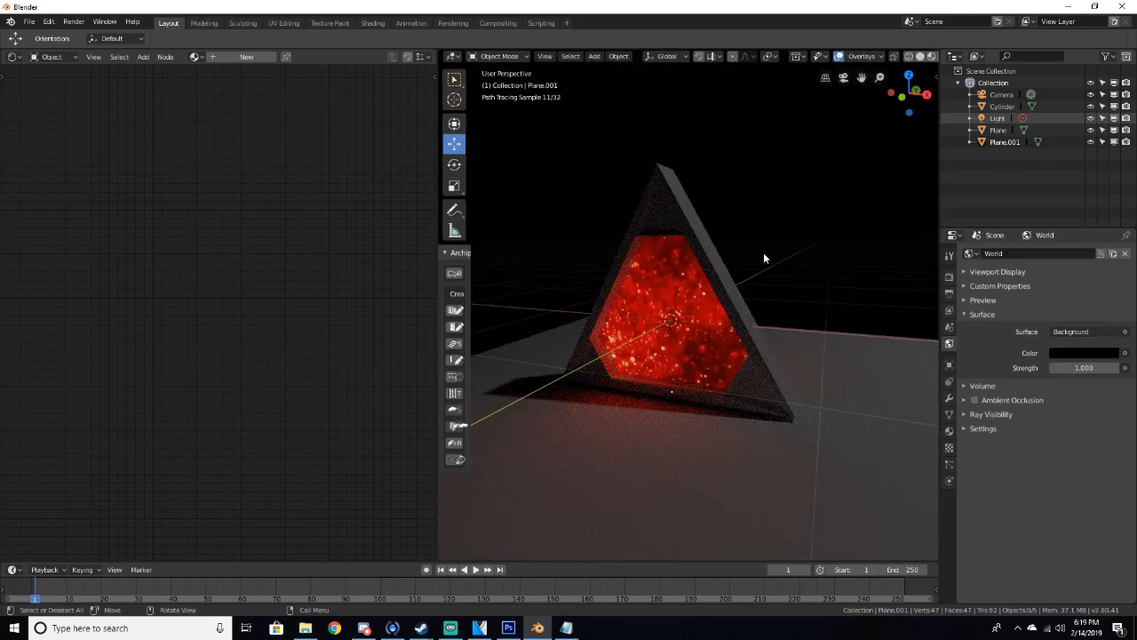
key("z")
left_click(822, 254)
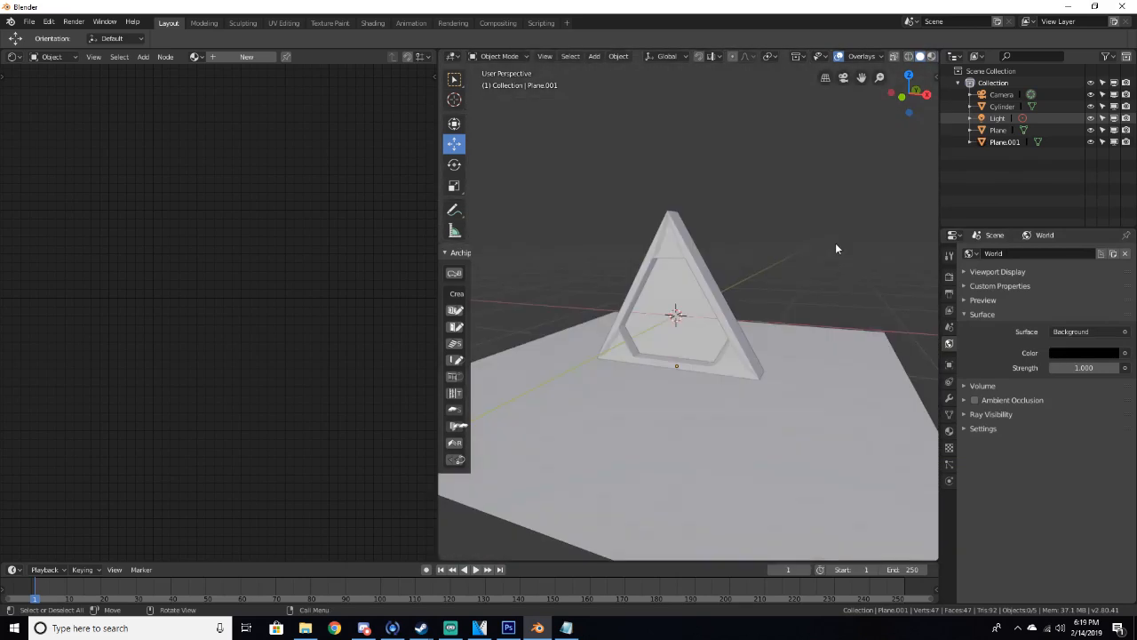
Delete the default light from the scene
scroll(835, 264, "down", 4)
left_click(816, 121)
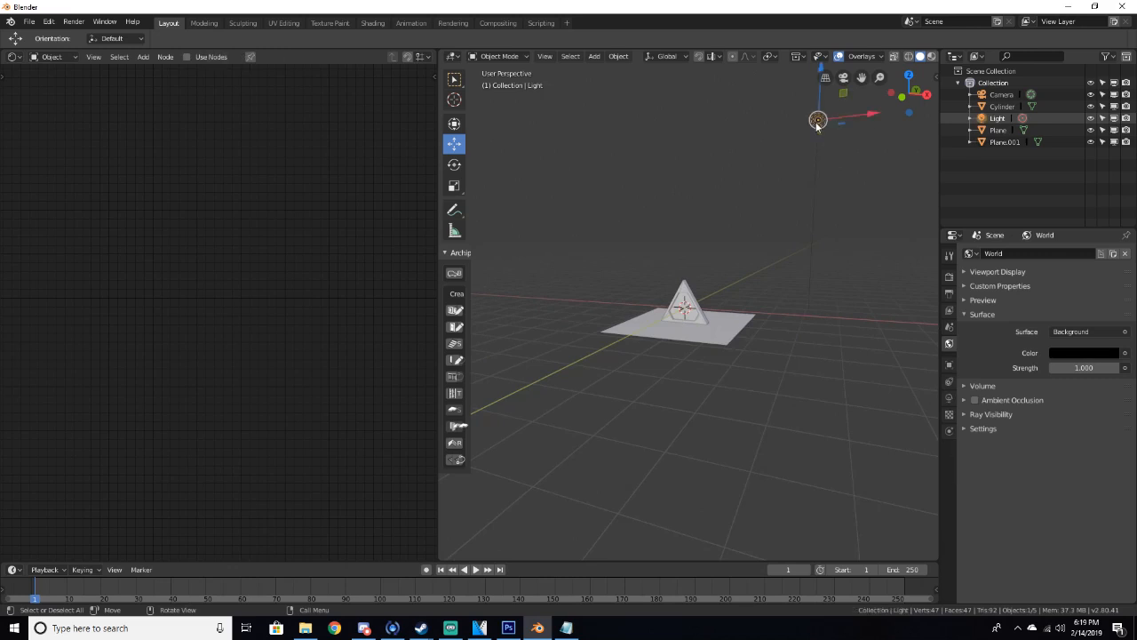
key("Delete")
scroll(722, 372, "up", 5)
Preview the scene without the light in rendered shading
key("z")
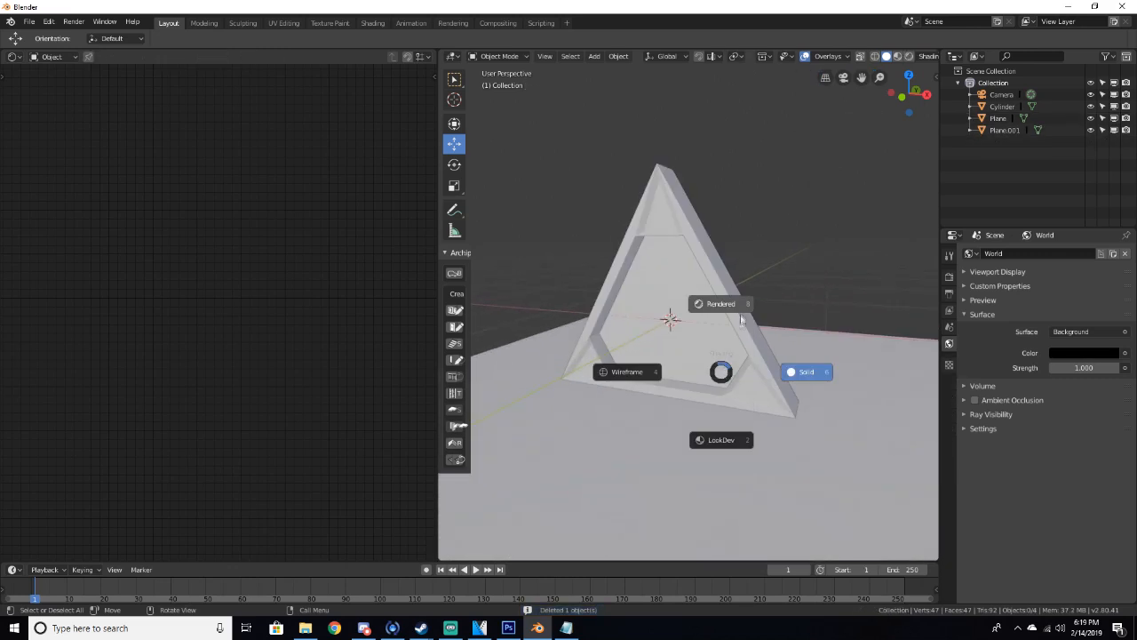
left_click(730, 306)
middle_click_drag(730, 327, 752, 312)
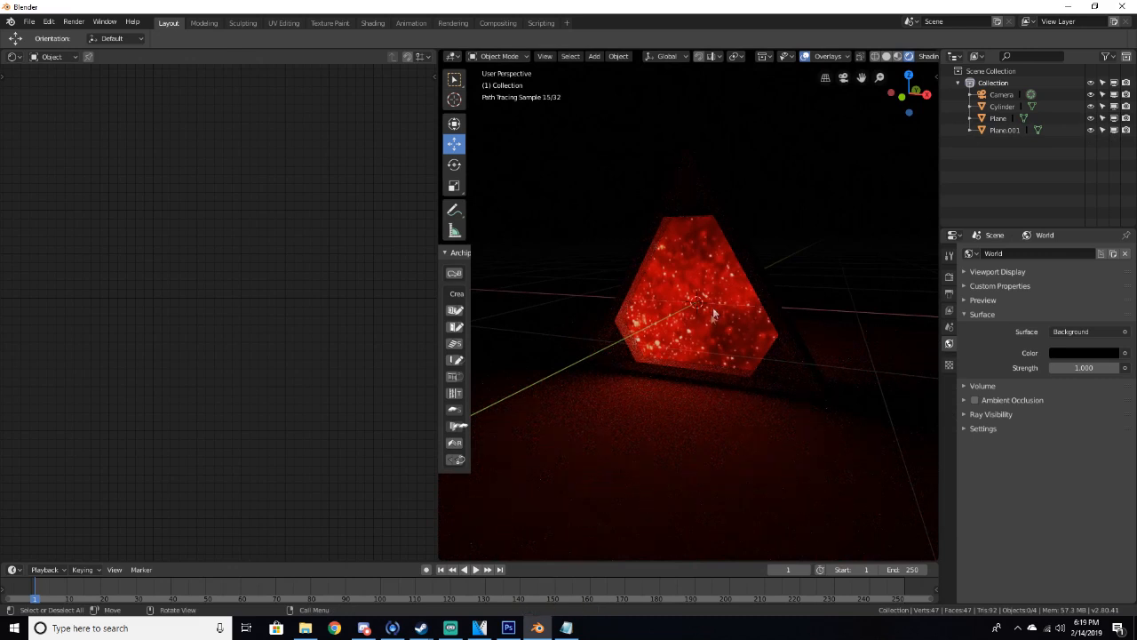
Select the portal plane and experiment with its Emission strength, settling on 30
left_click(714, 310)
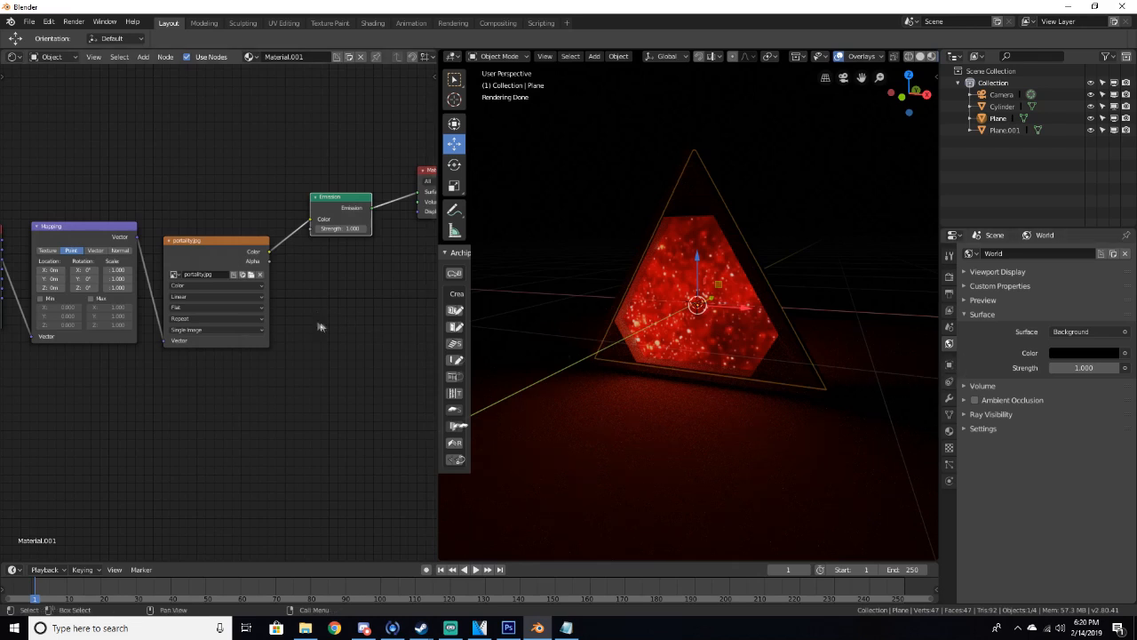
left_click(322, 229)
type("50")
key("Return")
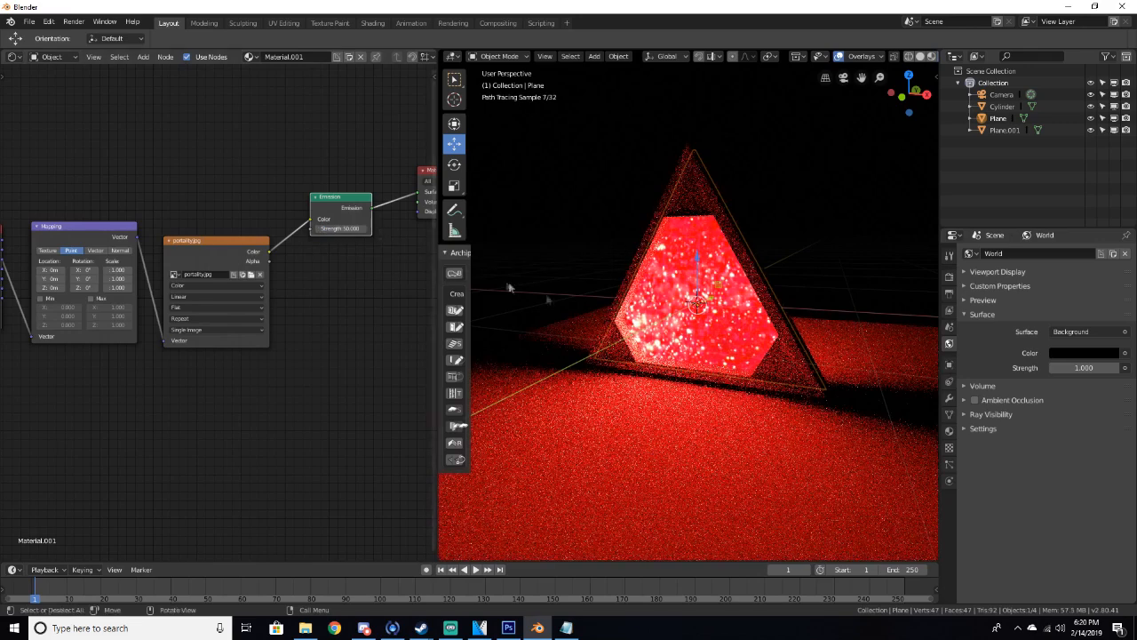
scroll(835, 357, "down", 5)
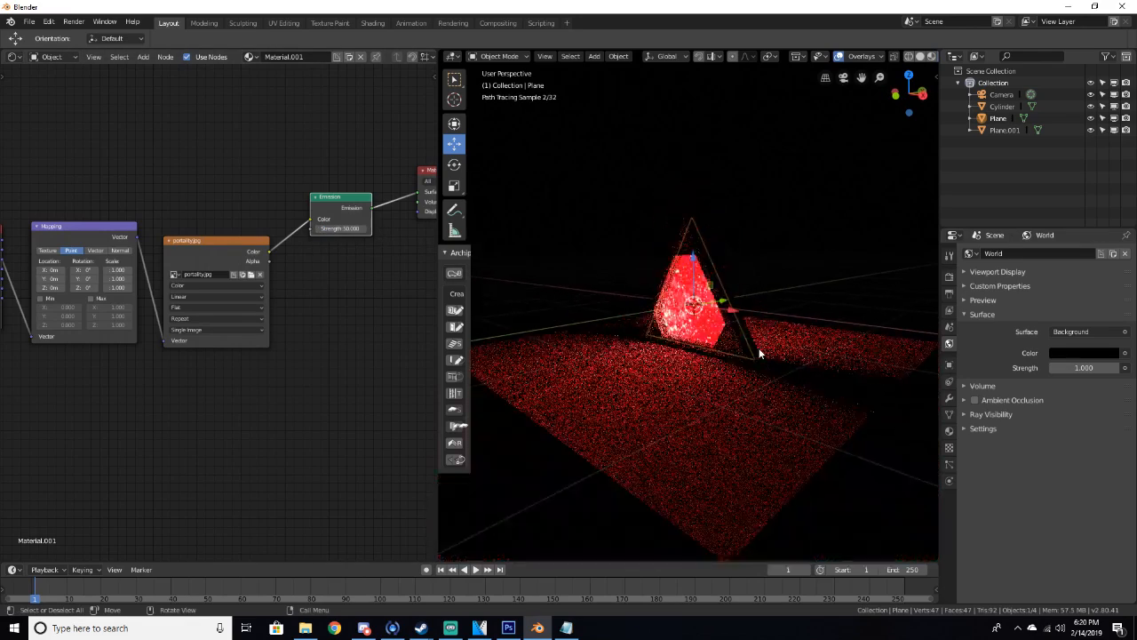
scroll(752, 362, "up", 5)
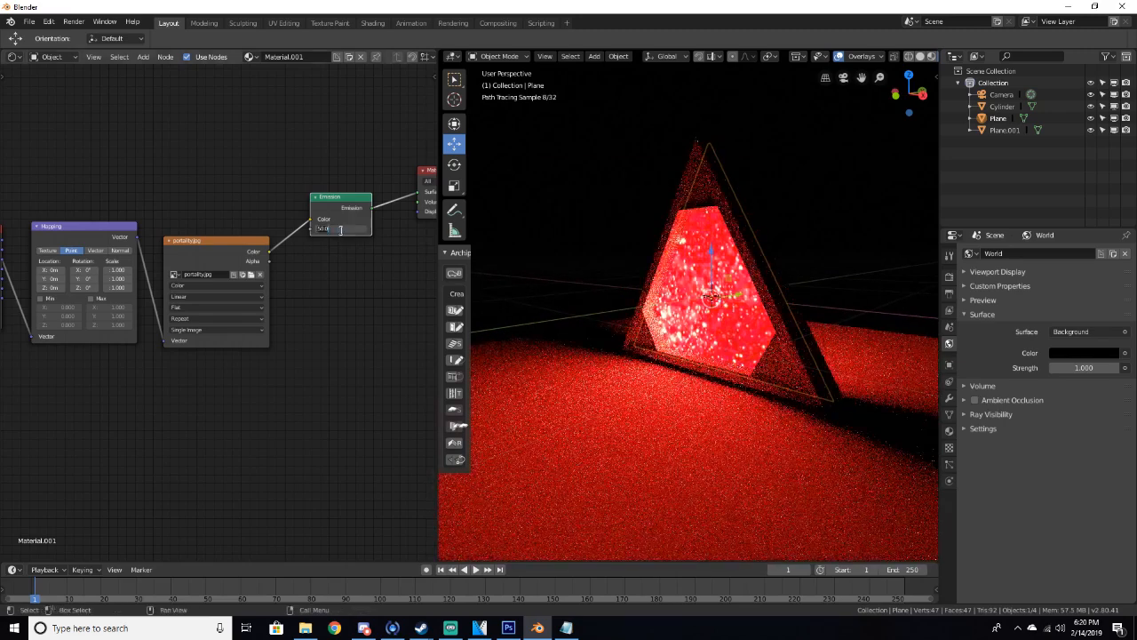
key("Return")
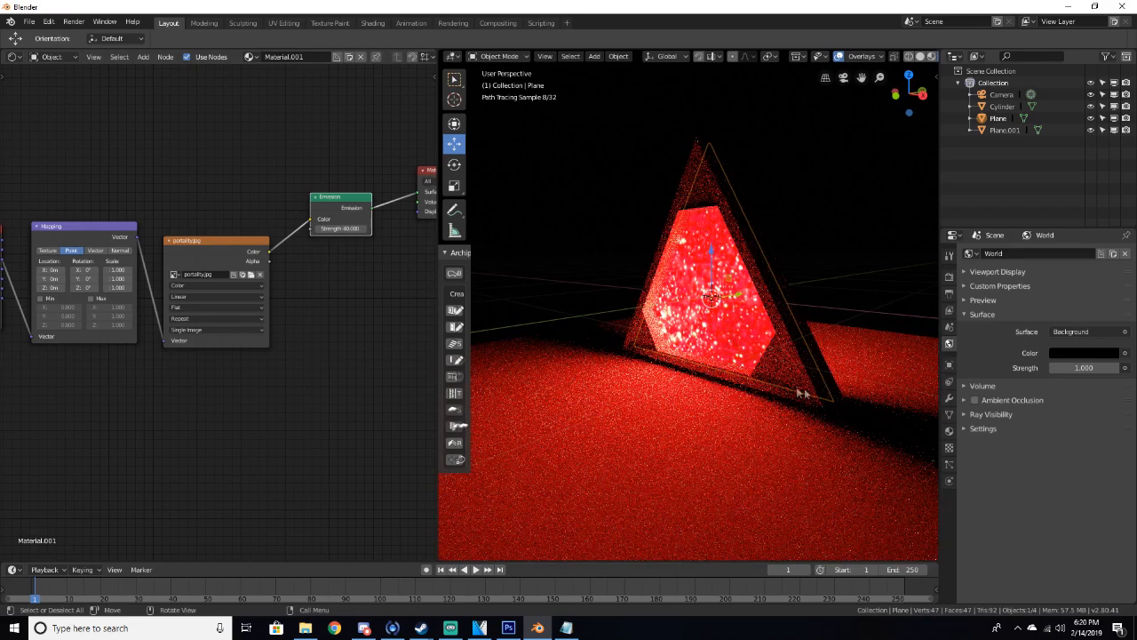
middle_click_drag(751, 398, 795, 400, "shift")
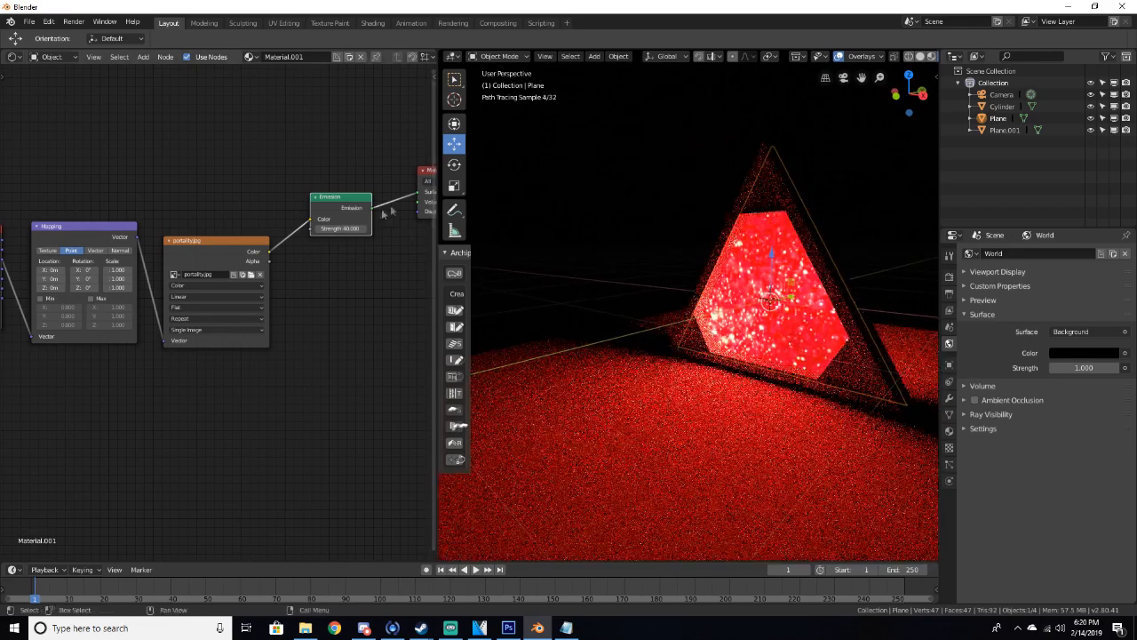
key("Return")
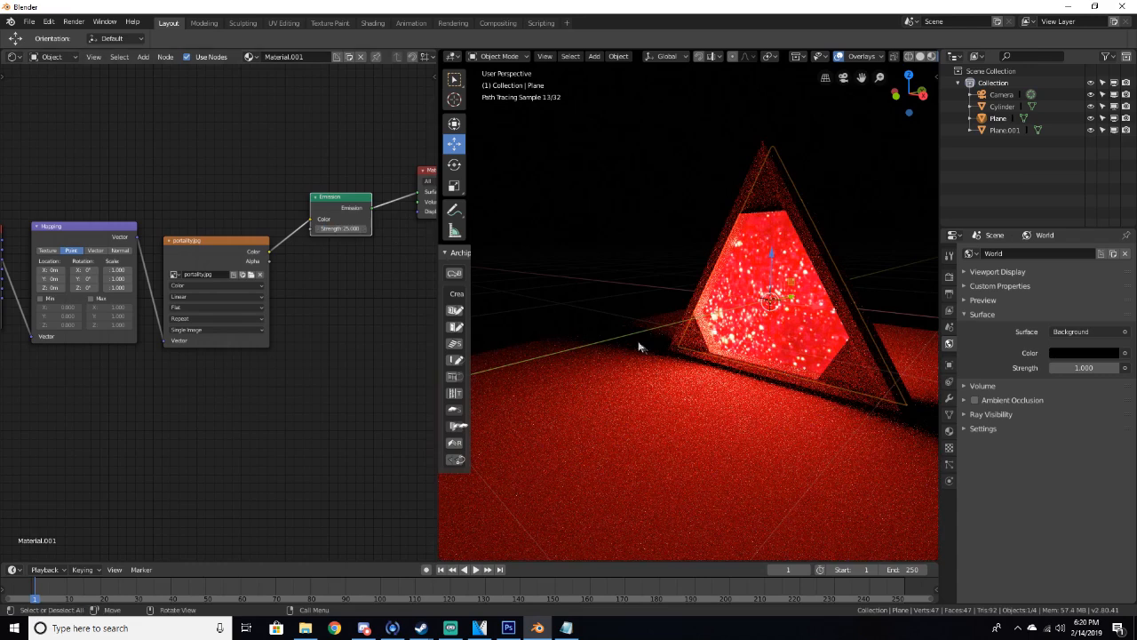
scroll(756, 400, "down", 1)
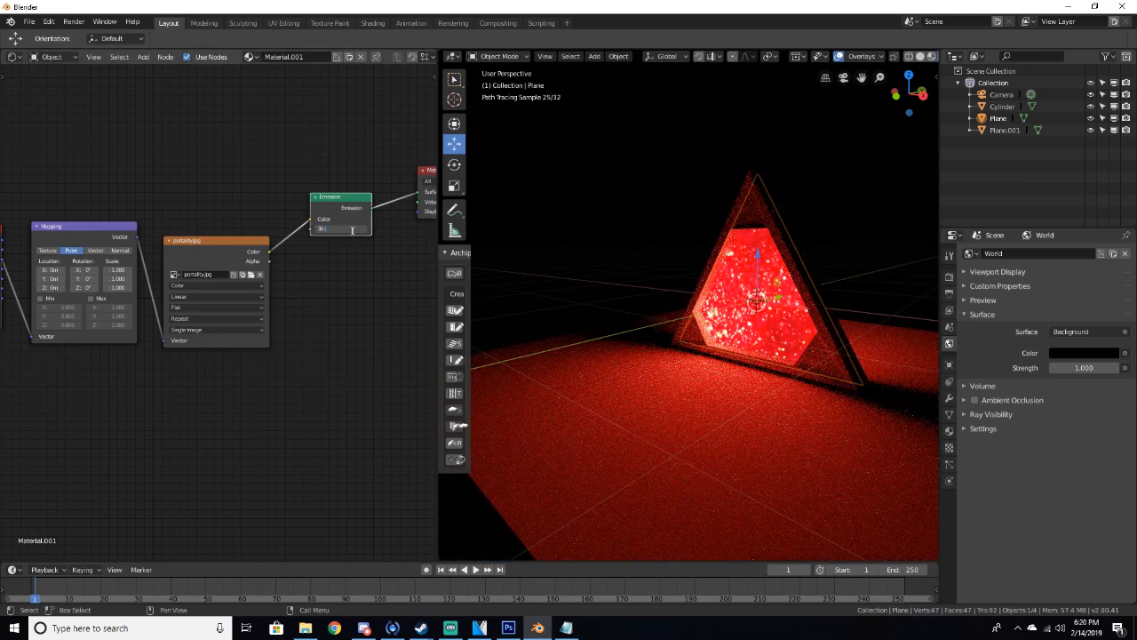
key("Return")
Return to solid shading and delete the ground plane
scroll(812, 370, "down", 3)
scroll(811, 369, "up", 6)
mouse_move(822, 355)
middle_mouse_down()
mouse_move(753, 361)
mouse_move(820, 384)
mouse_move(795, 375)
mouse_move(643, 251)
middle_mouse_up()
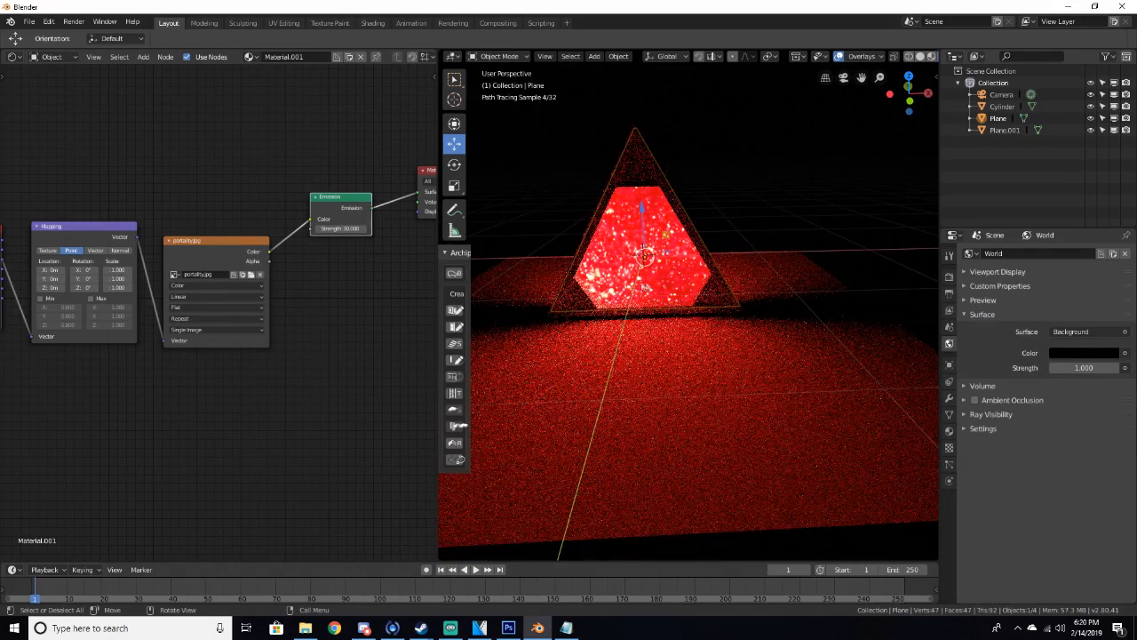
key("z")
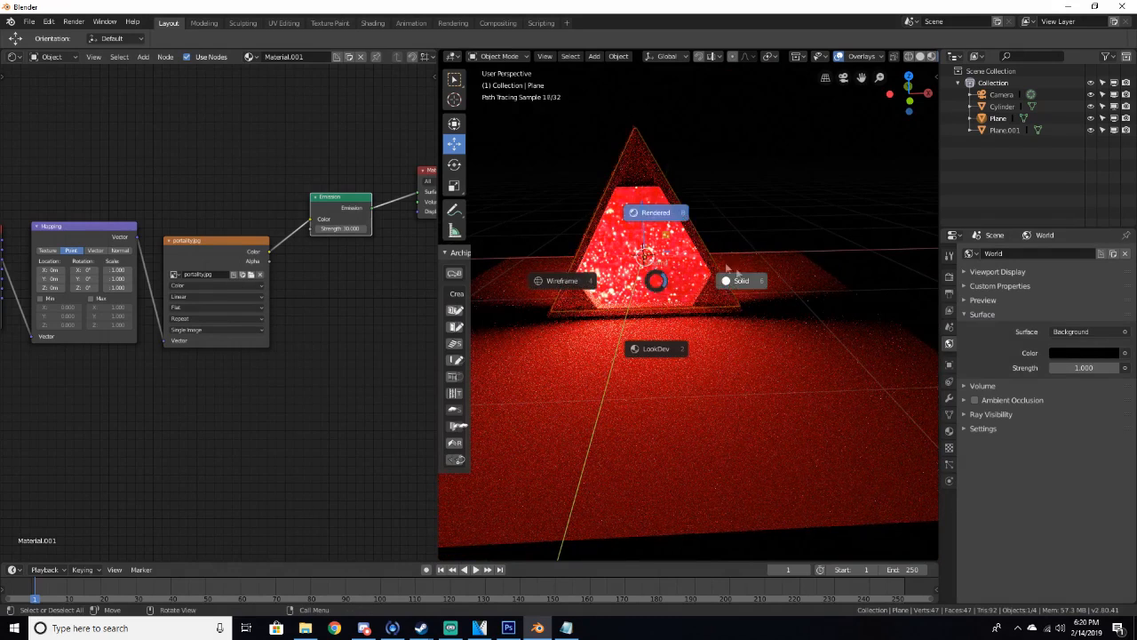
left_click(750, 282)
mouse_move(750, 282)
middle_mouse_down()
mouse_move(675, 348)
mouse_move(682, 356)
mouse_move(687, 344)
mouse_move(815, 316)
mouse_move(704, 316)
middle_mouse_up()
left_click(671, 376)
key("Delete")
scroll(816, 316, "down", 4)
scroll(704, 316, "up", 4)
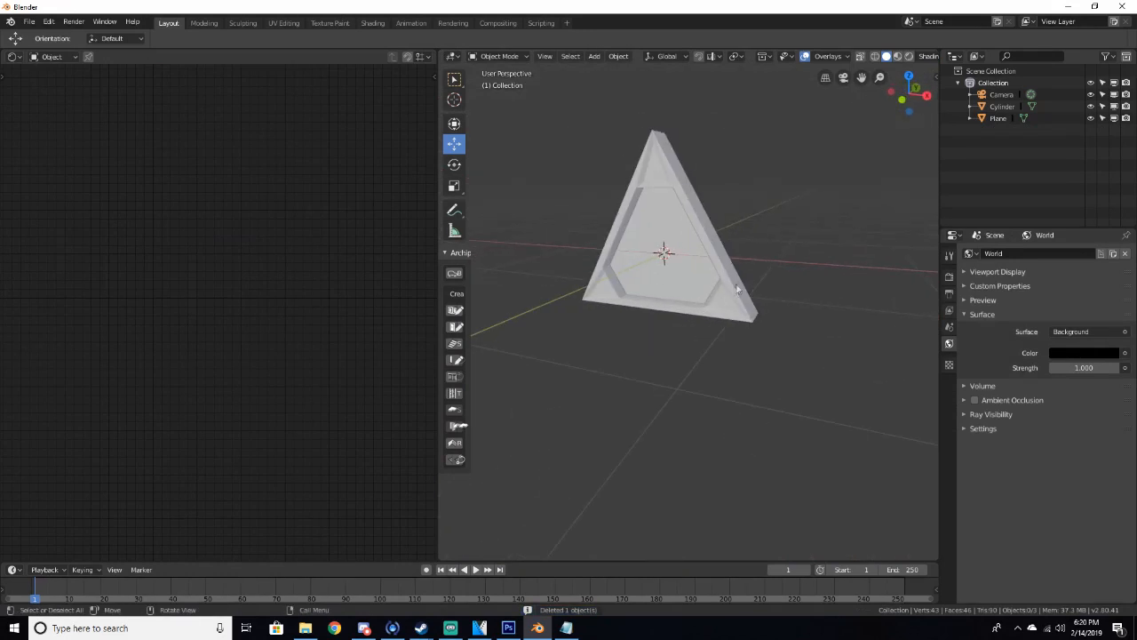
Select the triangular frame and give it a new material with a texture-mapping node setup
left_click(736, 289)
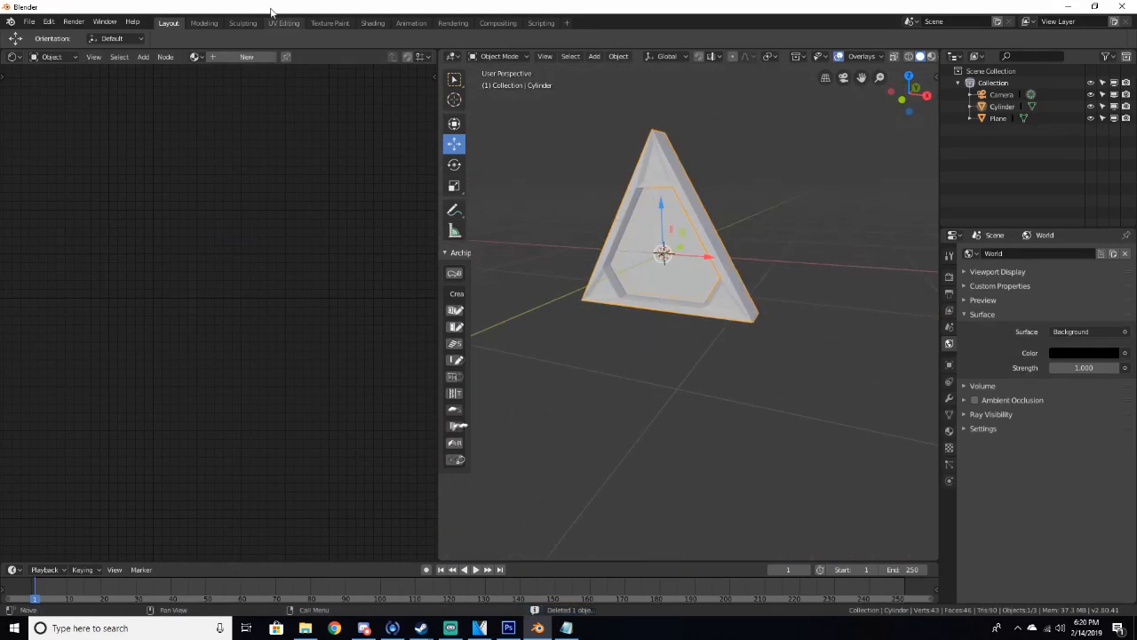
left_click(246, 56)
middle_click_drag(686, 185, 632, 186)
key("ctrl+t")
middle_click_drag(255, 194, 286, 188)
left_click_drag(41, 227, 16, 226)
left_click_drag(110, 229, 85, 233)
left_click_drag(218, 255, 184, 256)
Unwrap the whole frame mesh in Edit Mode and return to Object Mode
key("Tab")
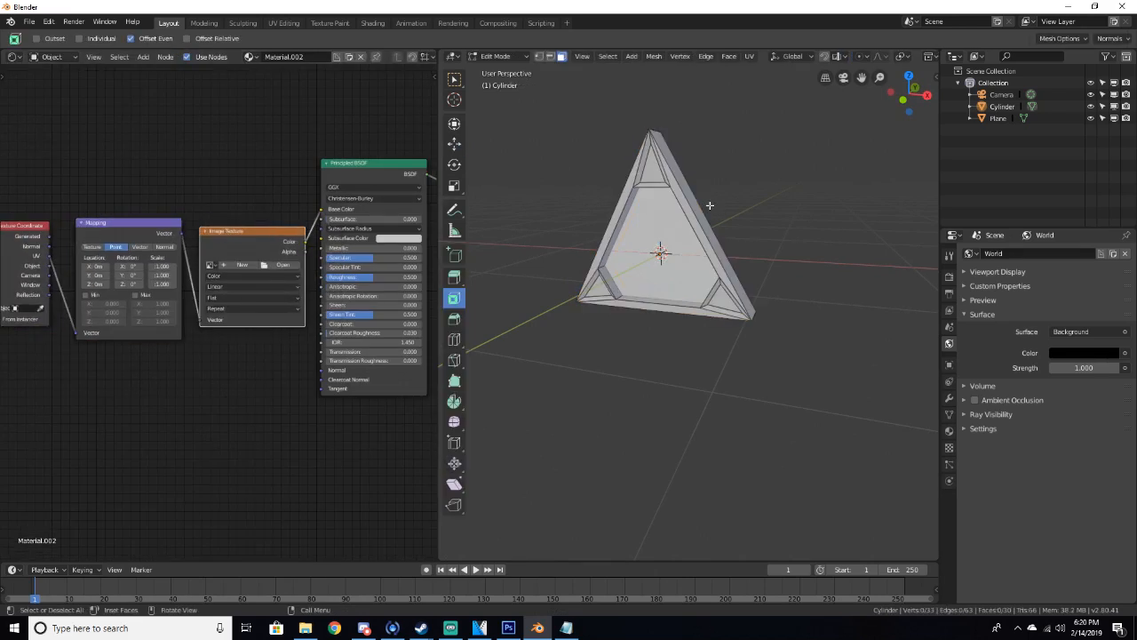
key("a")
key("u")
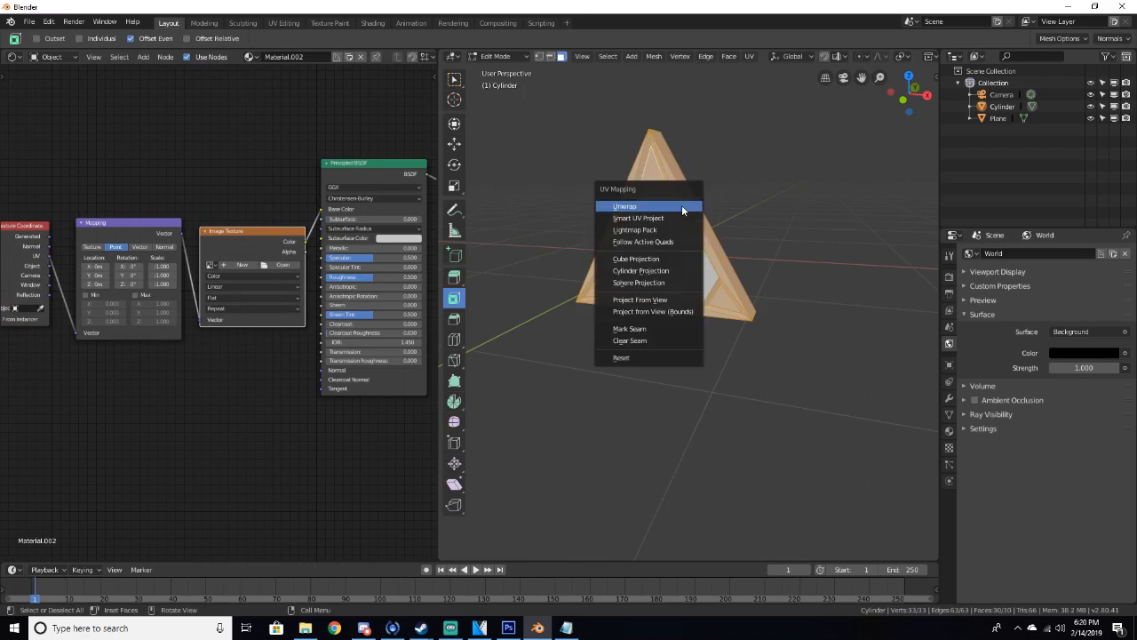
left_click(682, 205)
key("Tab")
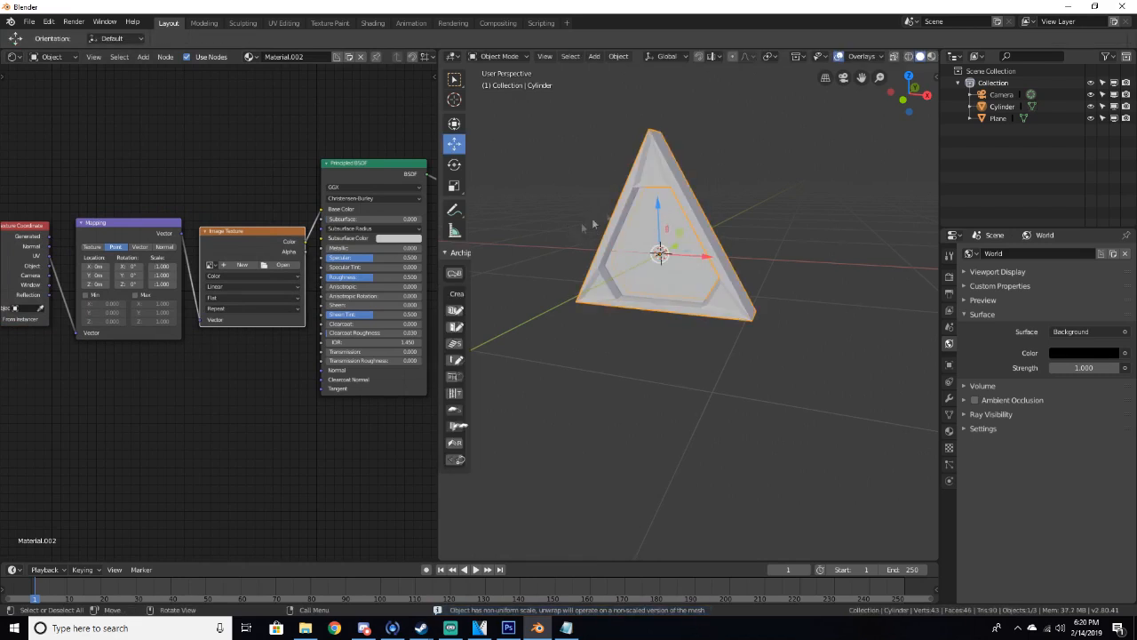
Load Metal22_col.jpg from the metal22 textures folder into the frame's image texture node
left_click(266, 266)
left_click(34, 234)
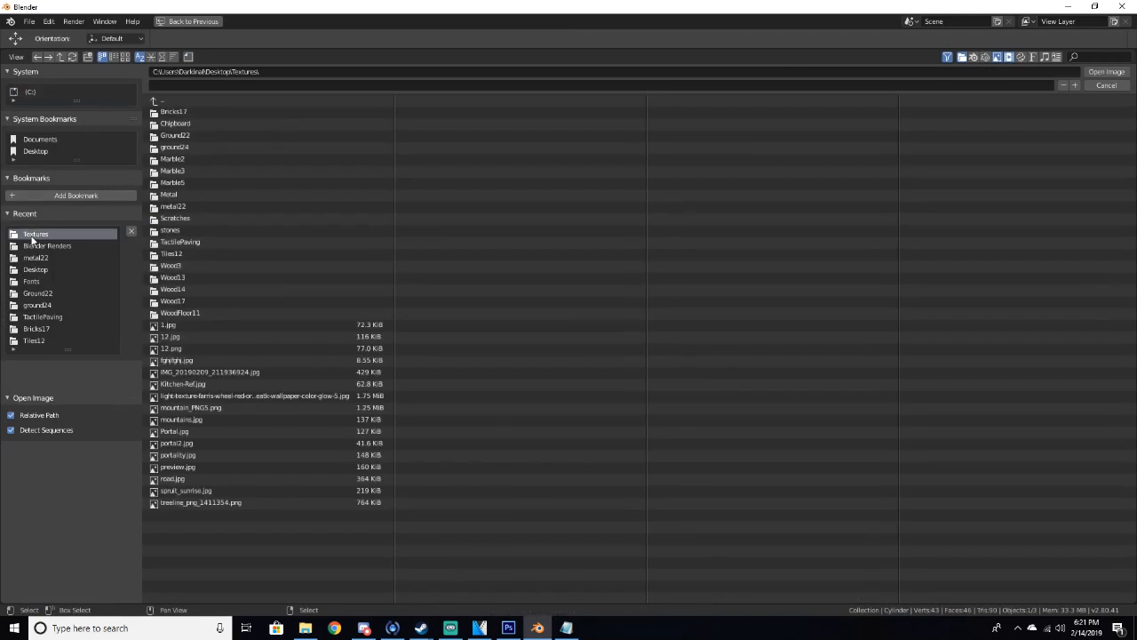
double_click(184, 206)
left_click(191, 112)
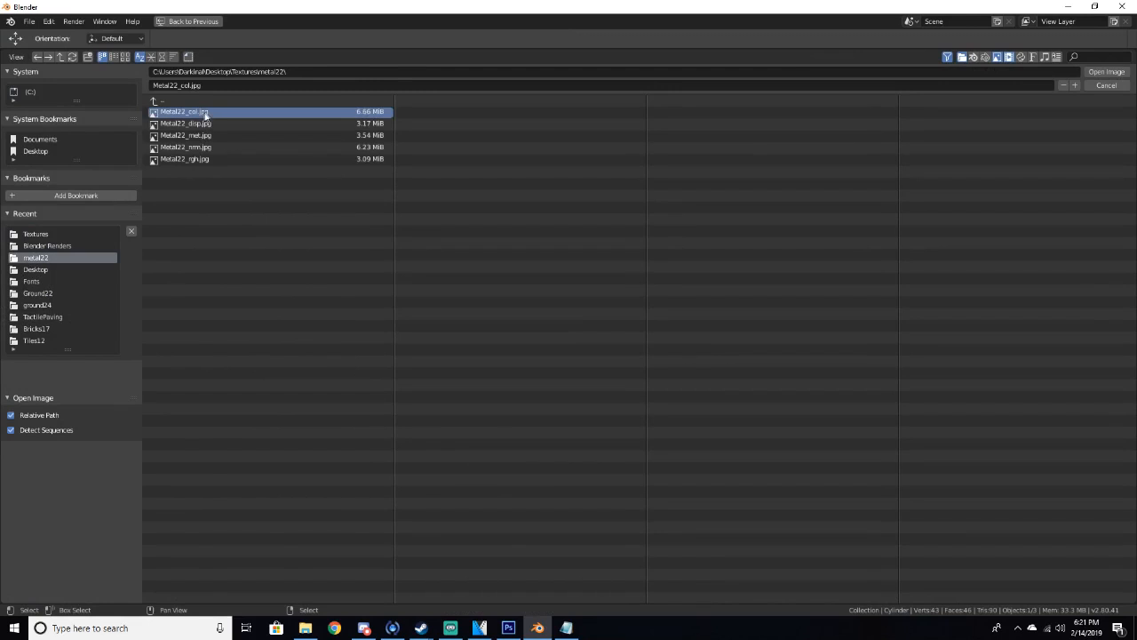
left_click(1106, 71)
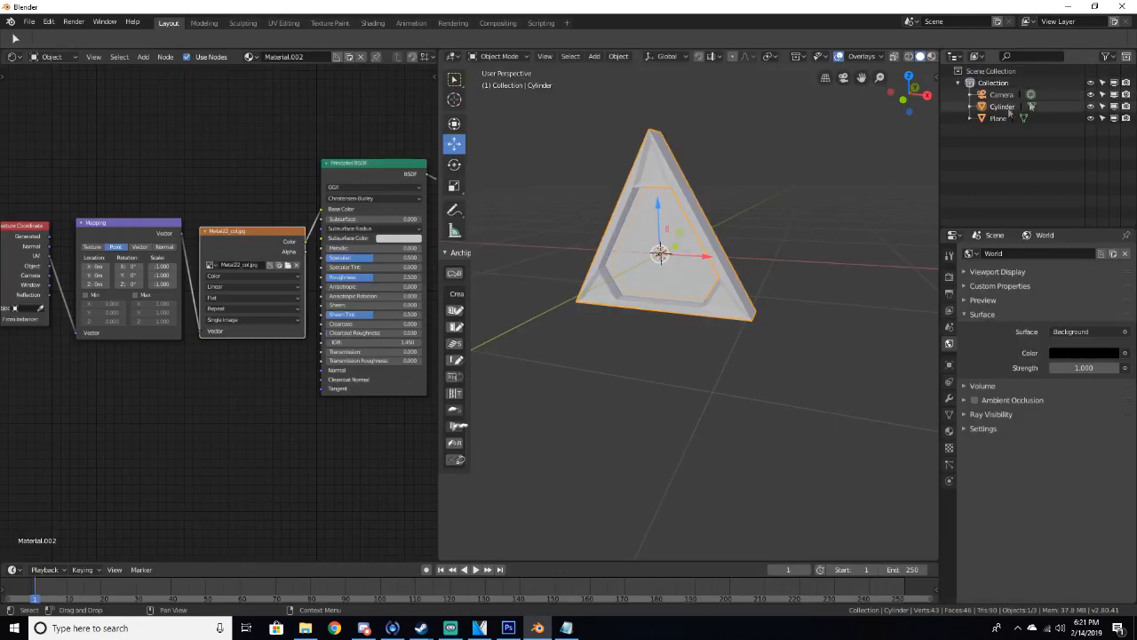
Preview the textured frame in rendered shading from a closer angle
middle_click_drag(822, 222, 767, 268)
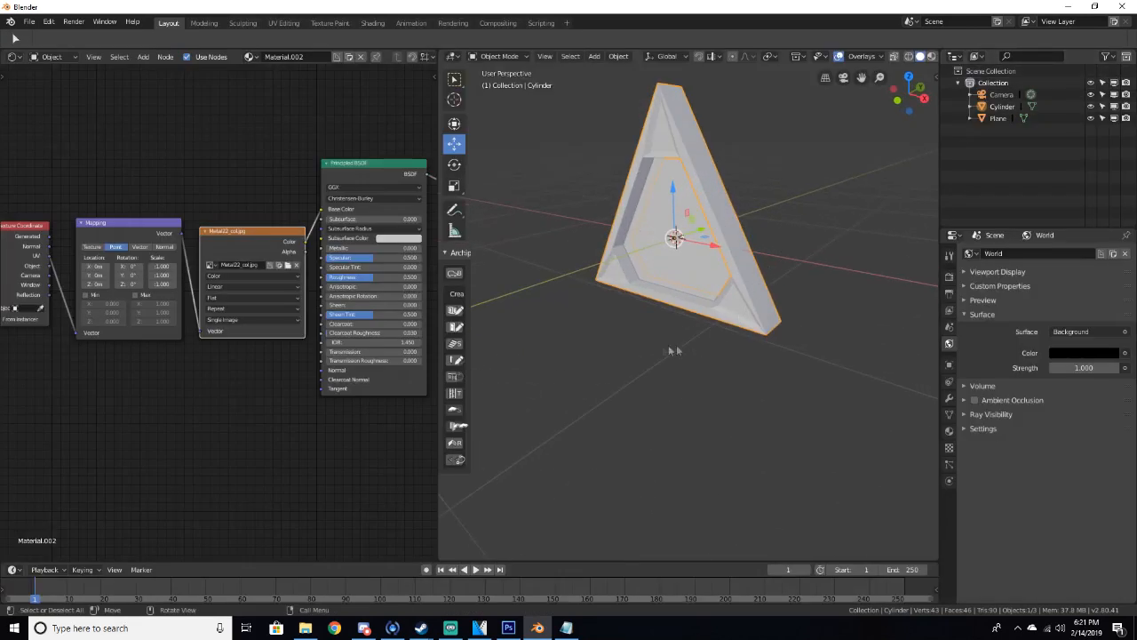
middle_click_drag(609, 303, 685, 327)
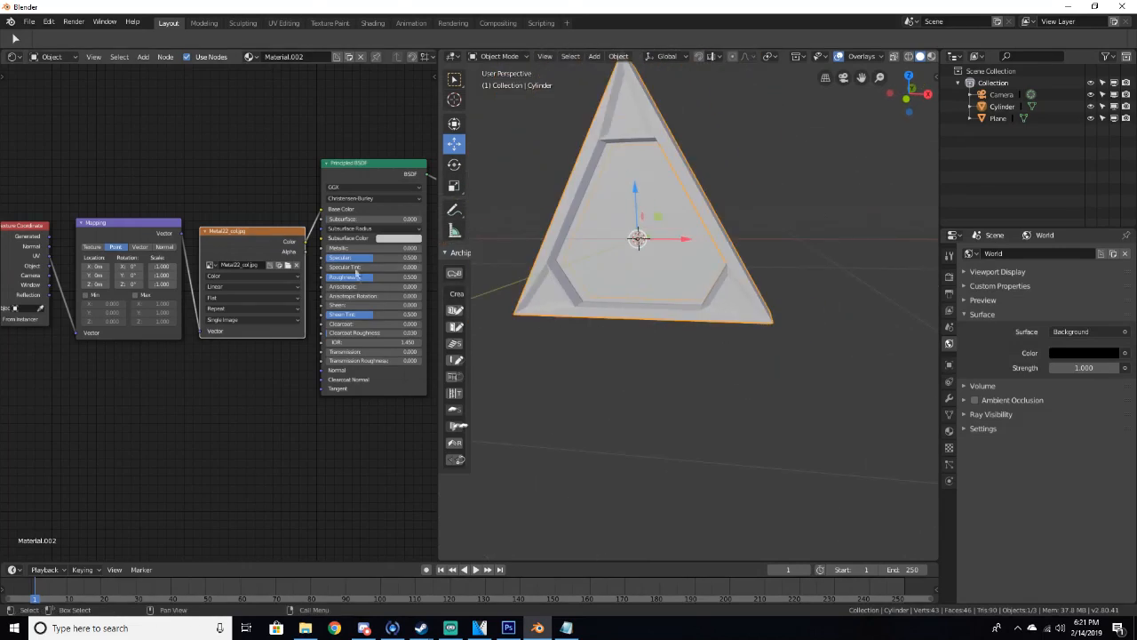
middle_click_drag(657, 331, 609, 347)
middle_click_drag(643, 310, 653, 259)
key("z")
left_click(673, 177)
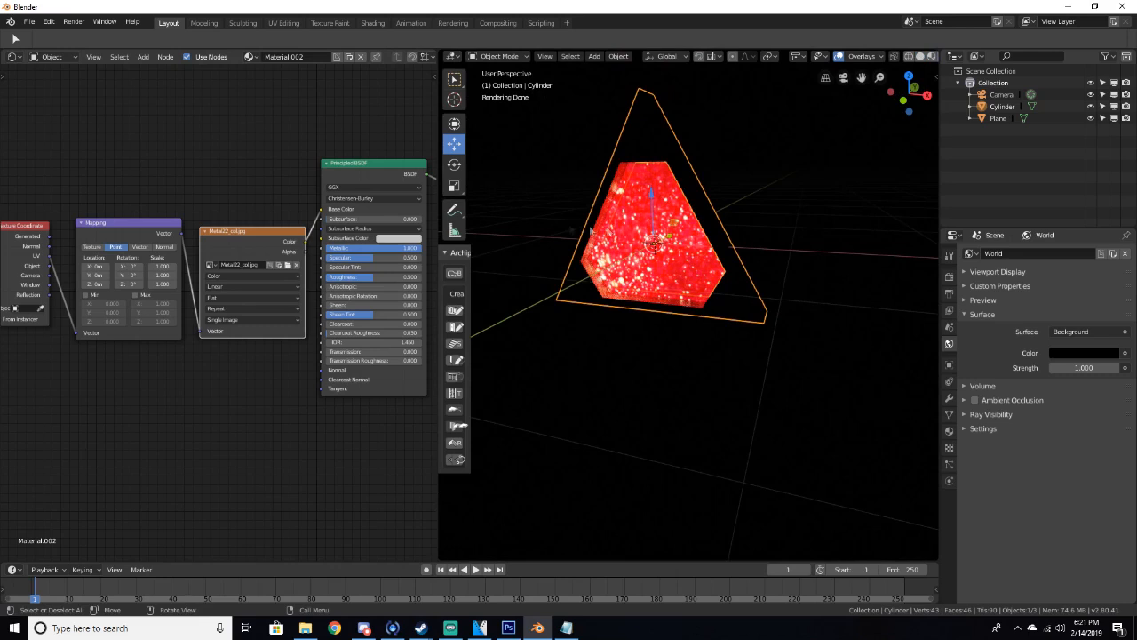
Orbit around the rendered frame, then switch back to solid shading
scroll(698, 229, "up", 2)
scroll(697, 229, "up", 1)
middle_click_drag(694, 230, 662, 250)
key("z")
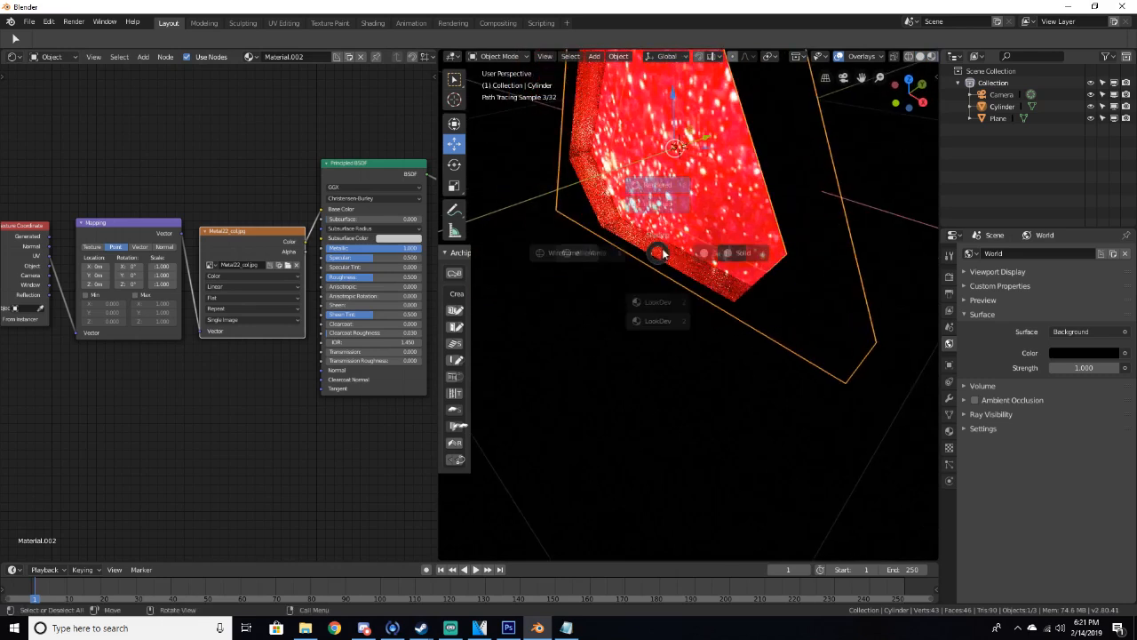
left_click(745, 248)
Add a point light and move it about 1.02 m along X beside the frame
scroll(745, 248, "down", 3)
key("shift+a")
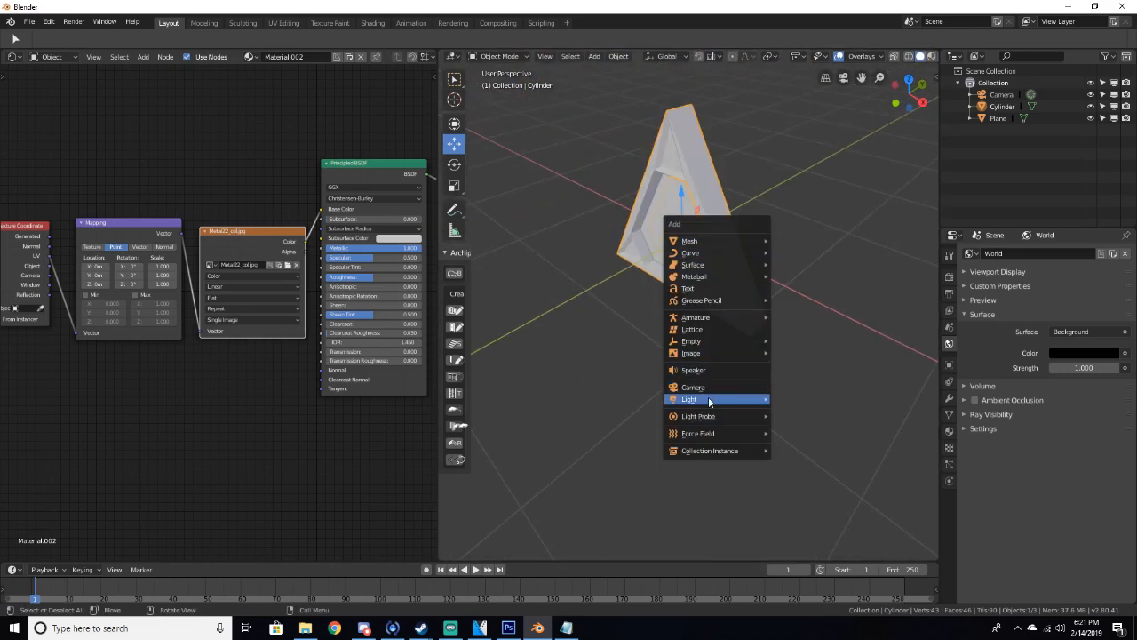
mouse_move(708, 400)
left_click(795, 398)
key("g")
key("x")
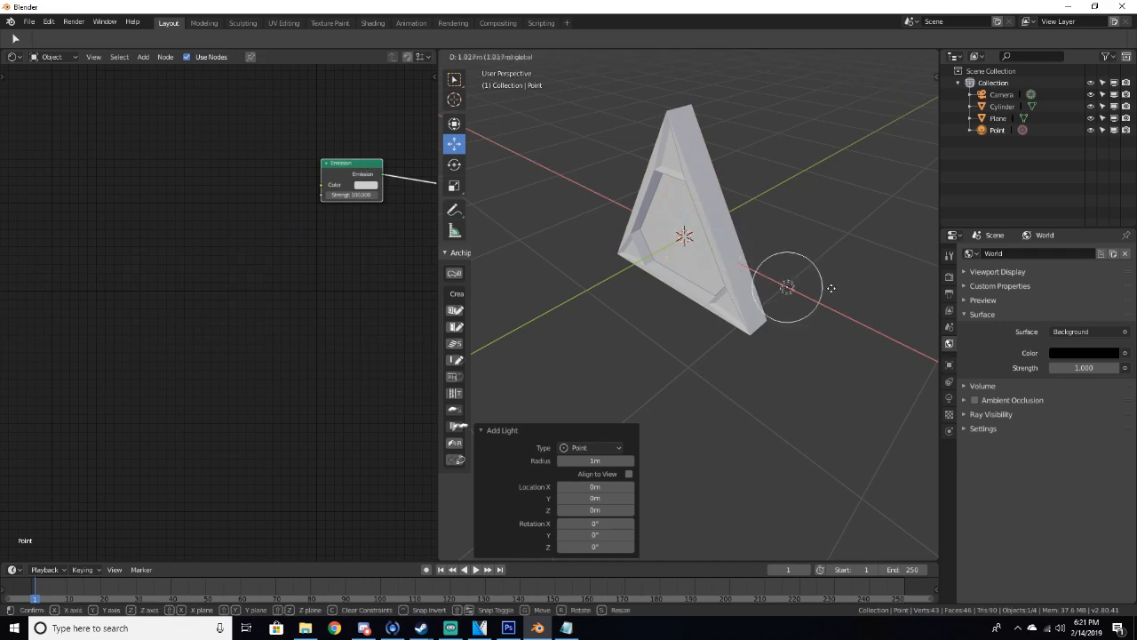
left_click(786, 287)
Inspect the lit frame in rendered shading from several angles, then return to solid shading
key("z")
left_click(839, 213)
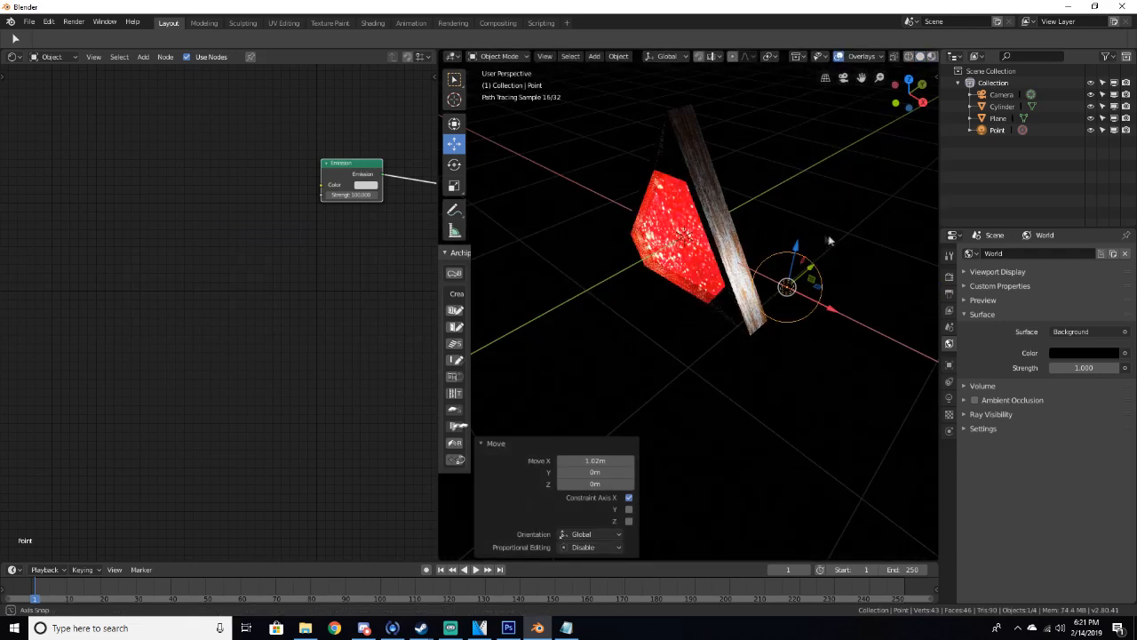
scroll(816, 210, "up", 5)
left_click(755, 192)
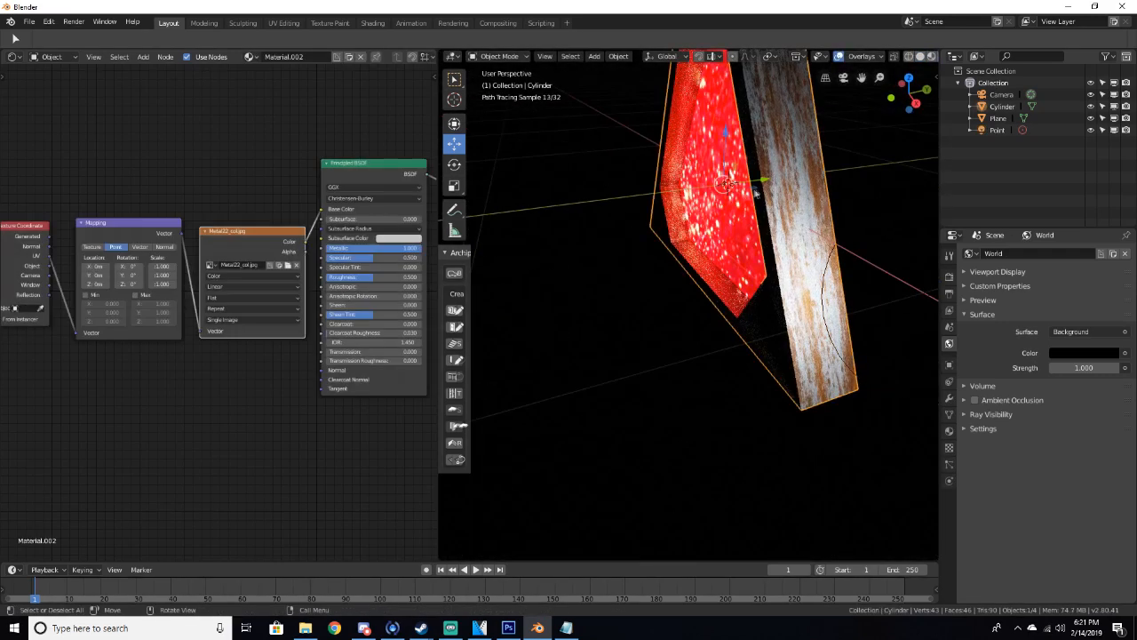
middle_click_drag(729, 267, 645, 283)
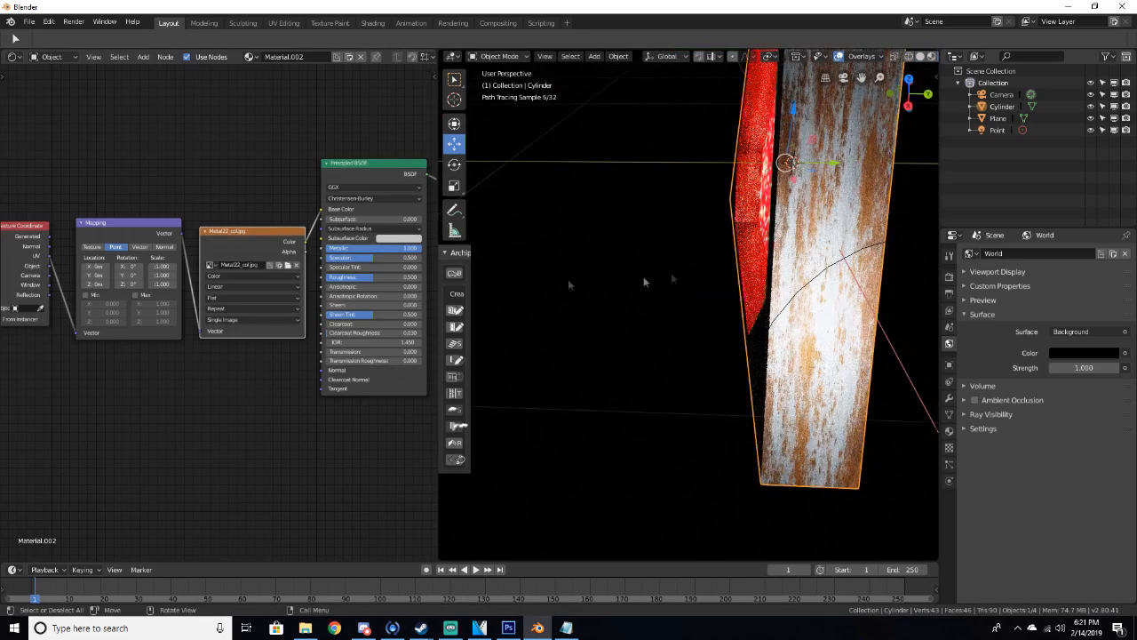
middle_click_drag(482, 248, 685, 215)
scroll(779, 176, "down", 3)
scroll(685, 215, "down", 1)
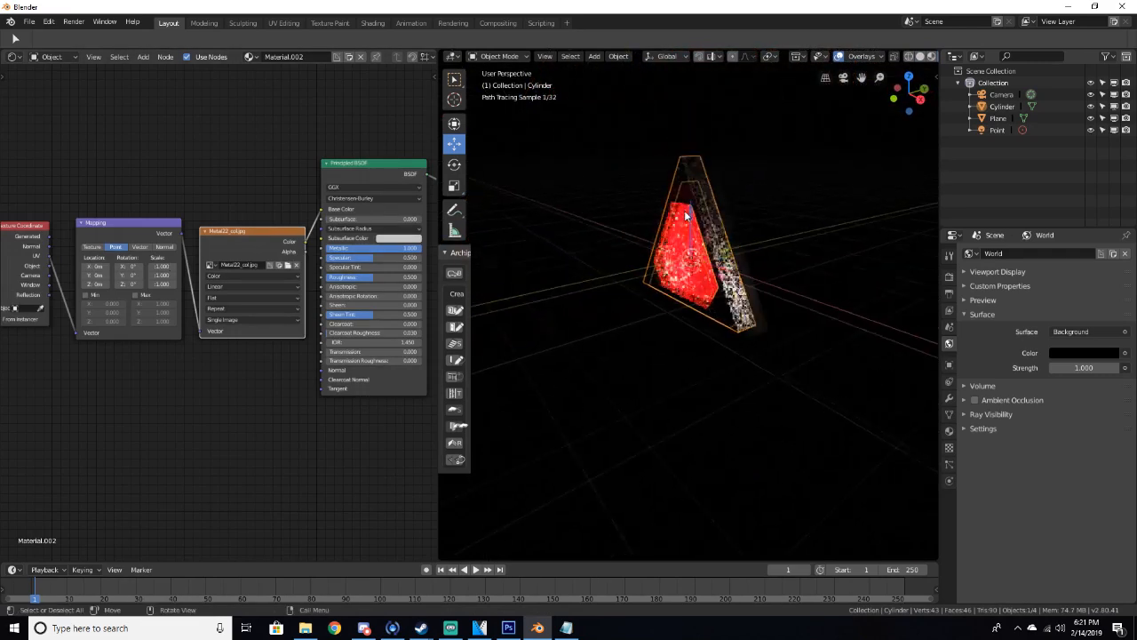
key("z")
left_click(794, 242)
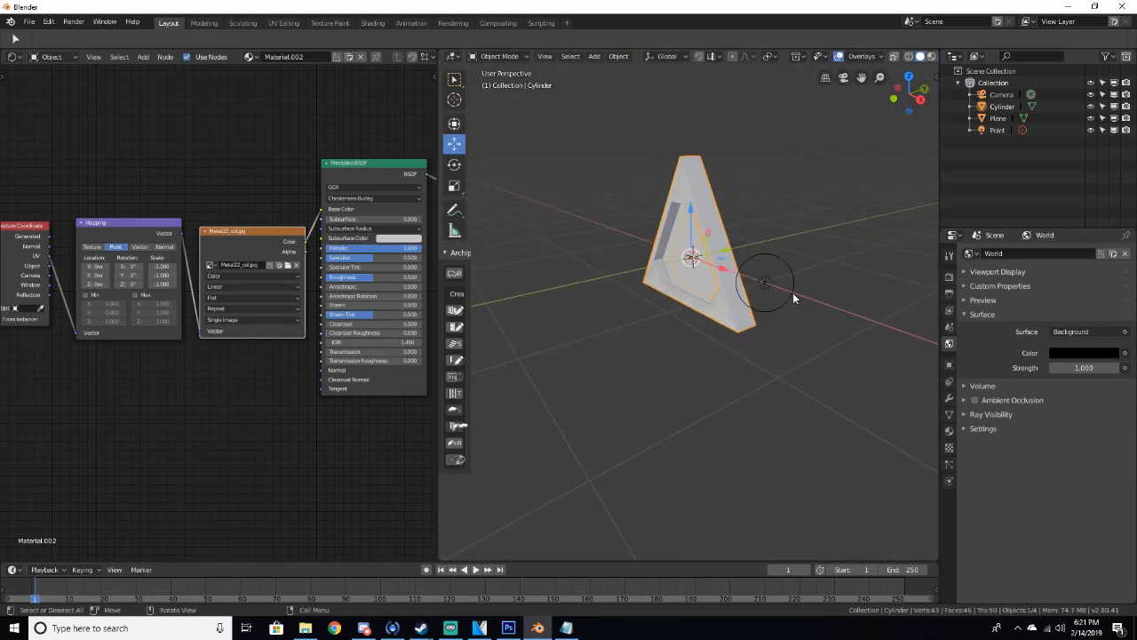
Select the point light beside the frame and delete it
left_click(766, 283)
mouse_move(766, 283)
middle_mouse_down()
mouse_move(819, 271)
mouse_move(781, 276)
middle_mouse_up()
key("Delete")
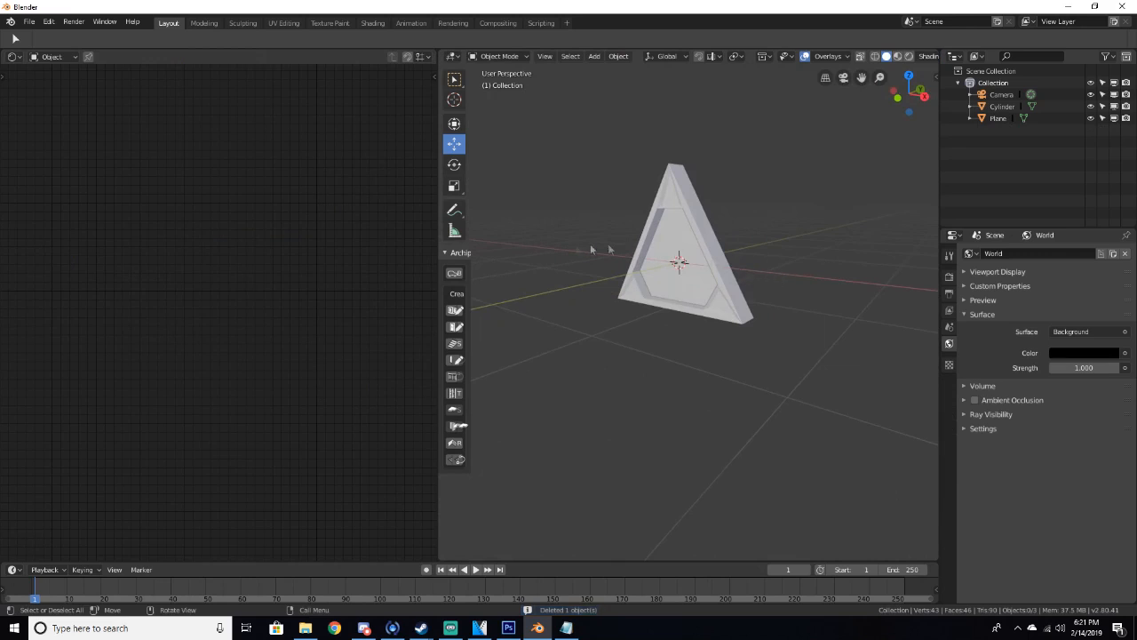
Add a plane mesh and move it about 0.1 m along Z under the frame
scroll(716, 256, "down", 4)
middle_click_drag(706, 256, 748, 267)
scroll(663, 308, "up", 6)
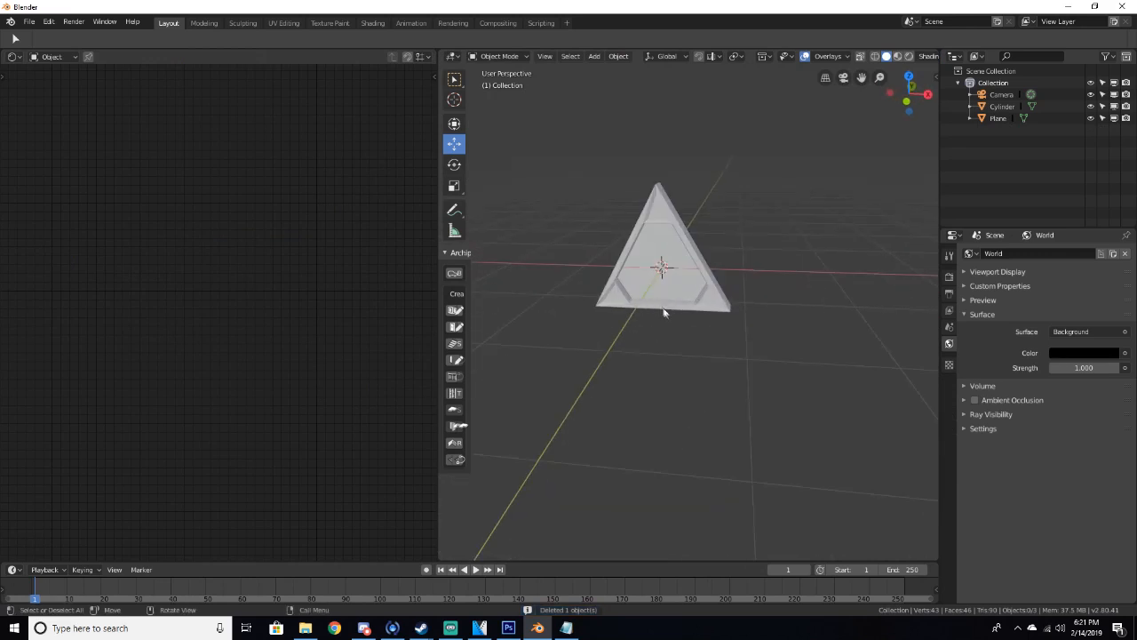
key("shift+a")
mouse_move(622, 143)
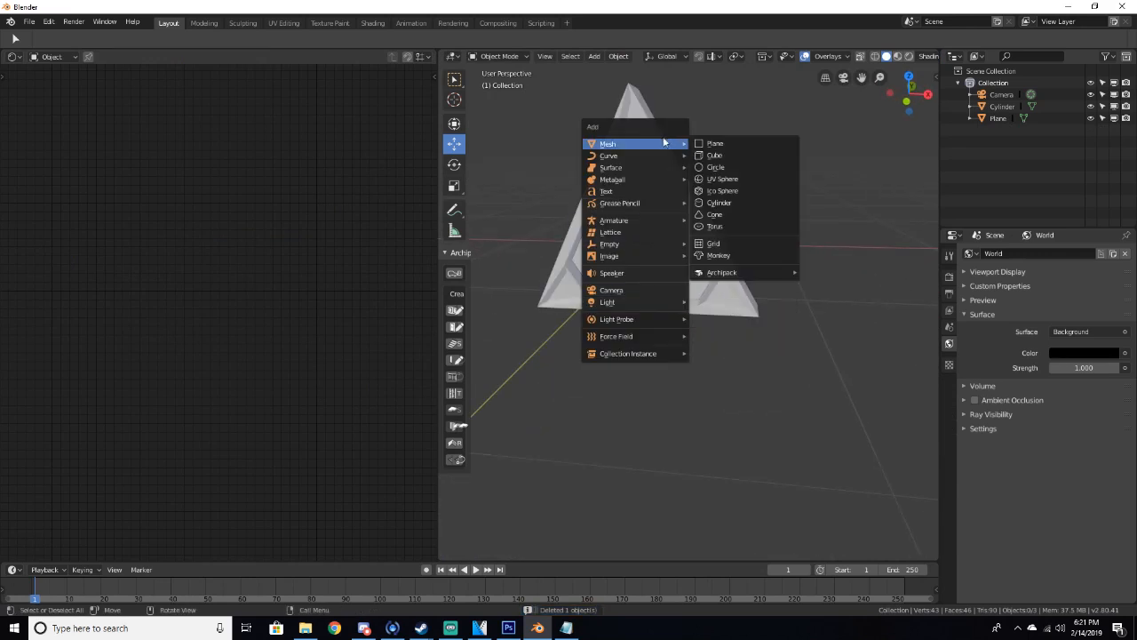
left_click(718, 145)
left_click_drag(637, 203, 666, 266)
scroll(635, 272, "down", 3)
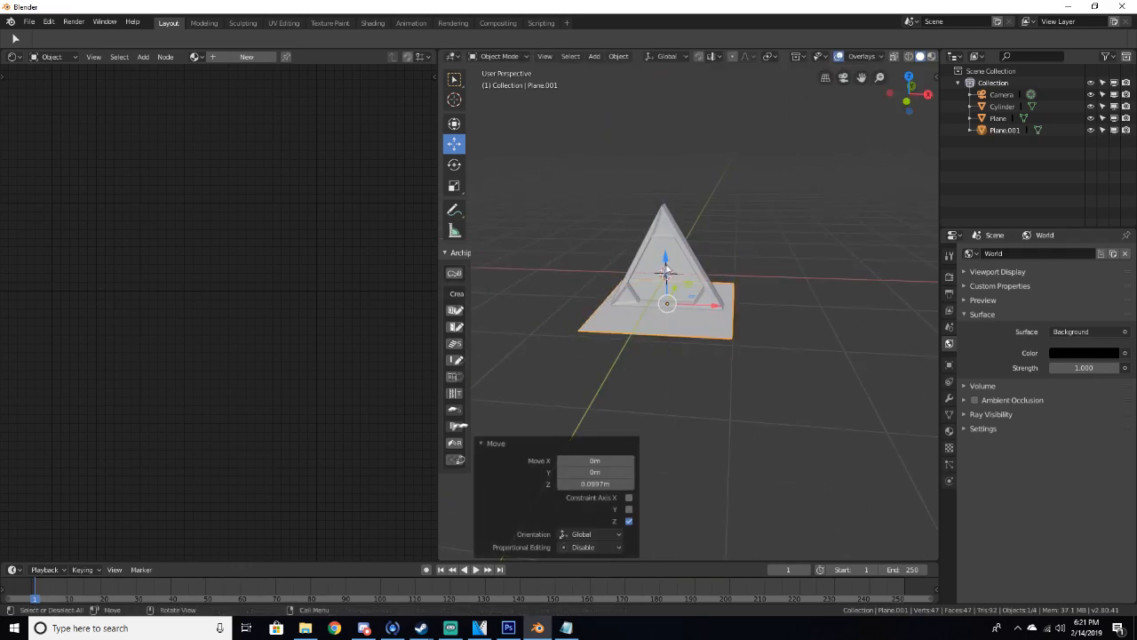
Scale the new plane up about 2.96 times
key("s")
left_click(783, 262)
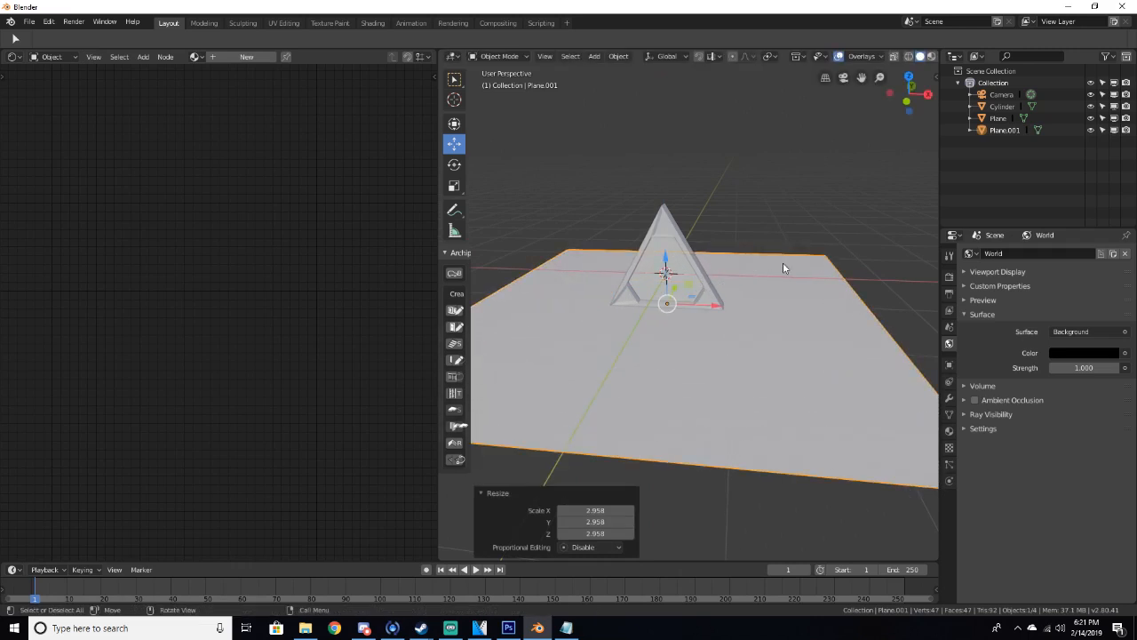
middle_click_drag(783, 262, 727, 269)
Move the plane 4 m along the X axis away from the frame
scroll(727, 268, "down", 2)
left_click_drag(718, 306, 896, 338)
middle_click_drag(896, 337, 736, 221)
Rescale the plane by about 1.49 and then by about 0.76
key("s")
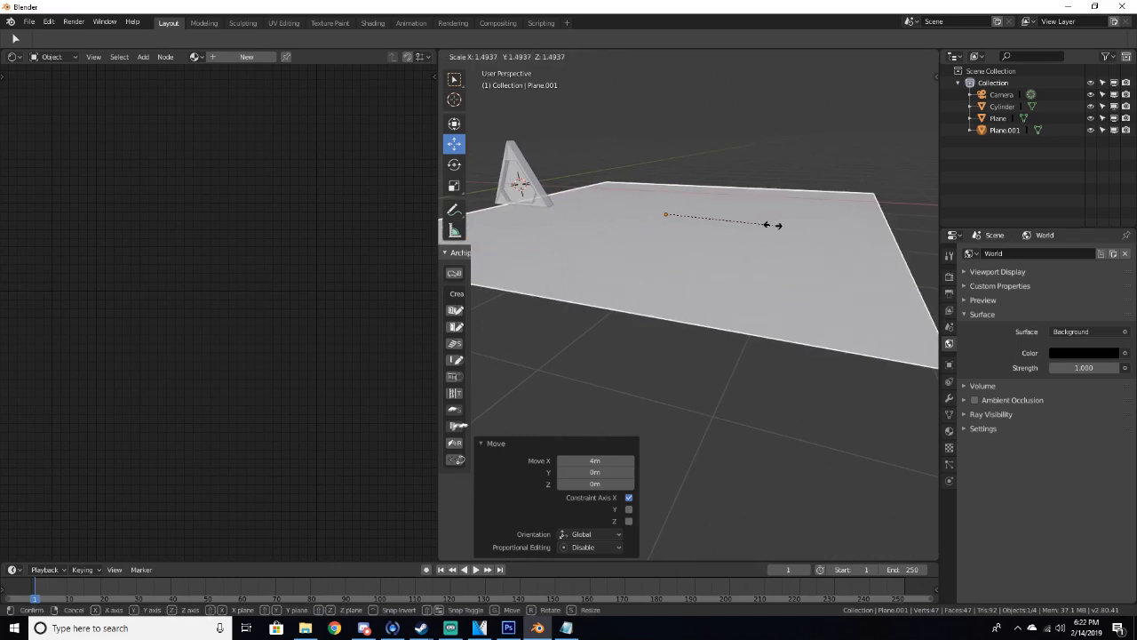
left_click(742, 221)
key("s")
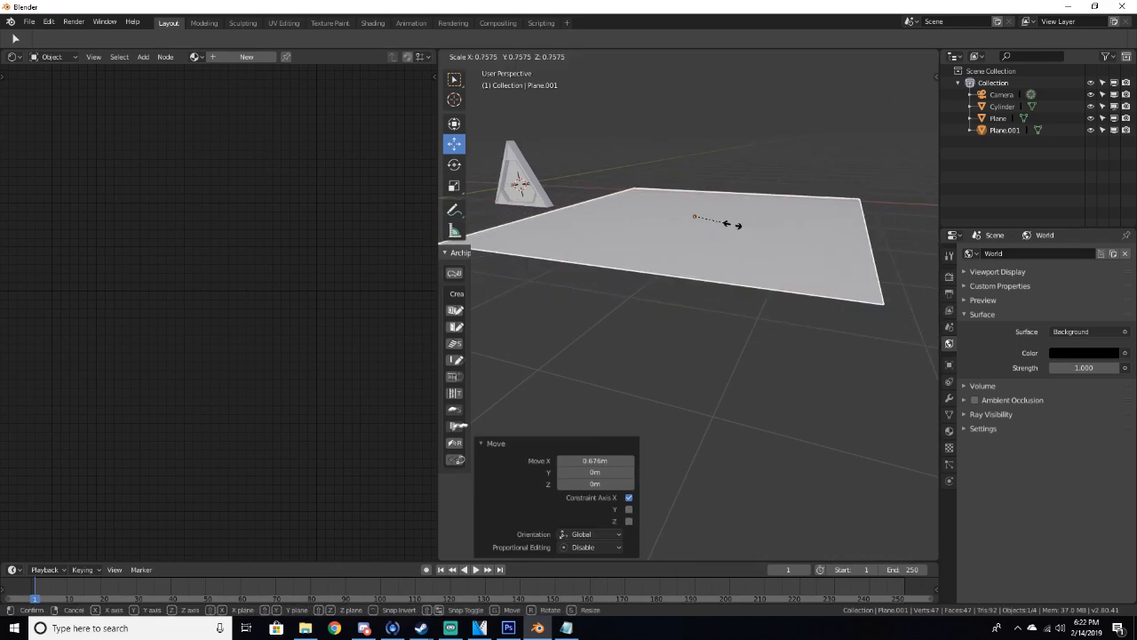
left_click(734, 229)
Add a Multiresolution modifier to the plane
scroll(741, 234, "up", 3)
scroll(725, 260, "down", 5)
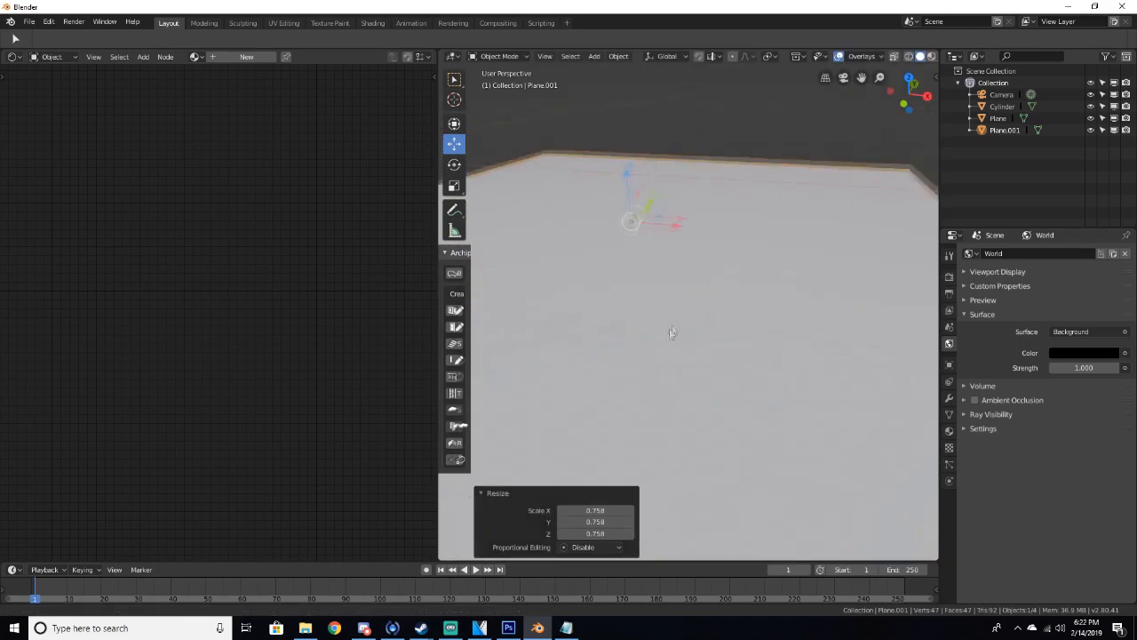
scroll(662, 313, "up", 3)
middle_click_drag(658, 304, 806, 306, "shift")
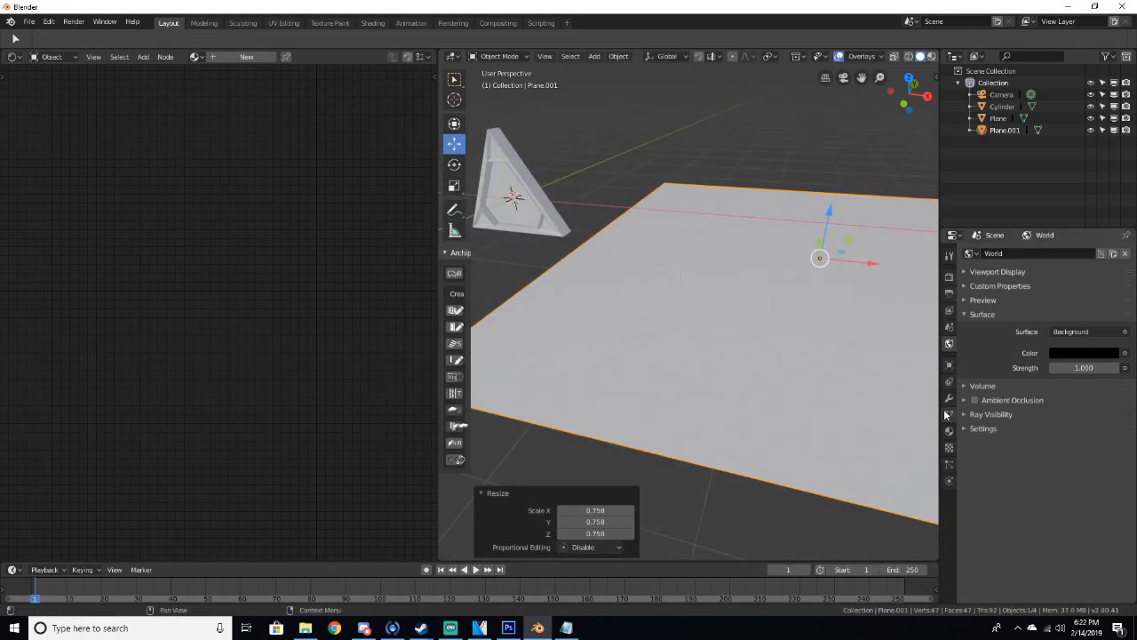
left_click(949, 399)
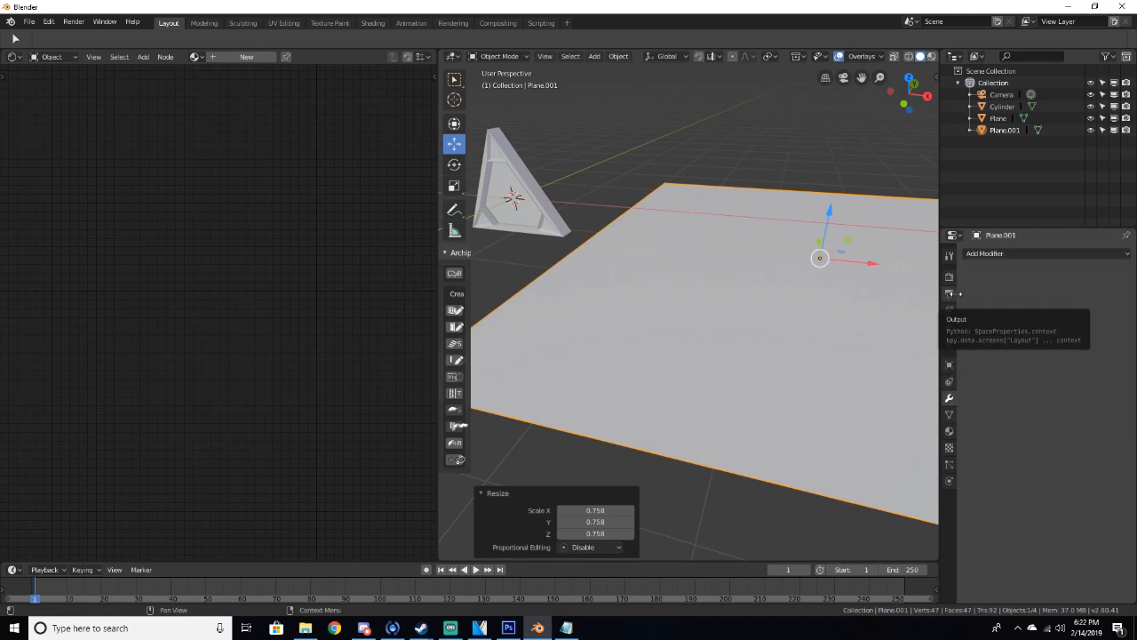
left_click(1004, 253)
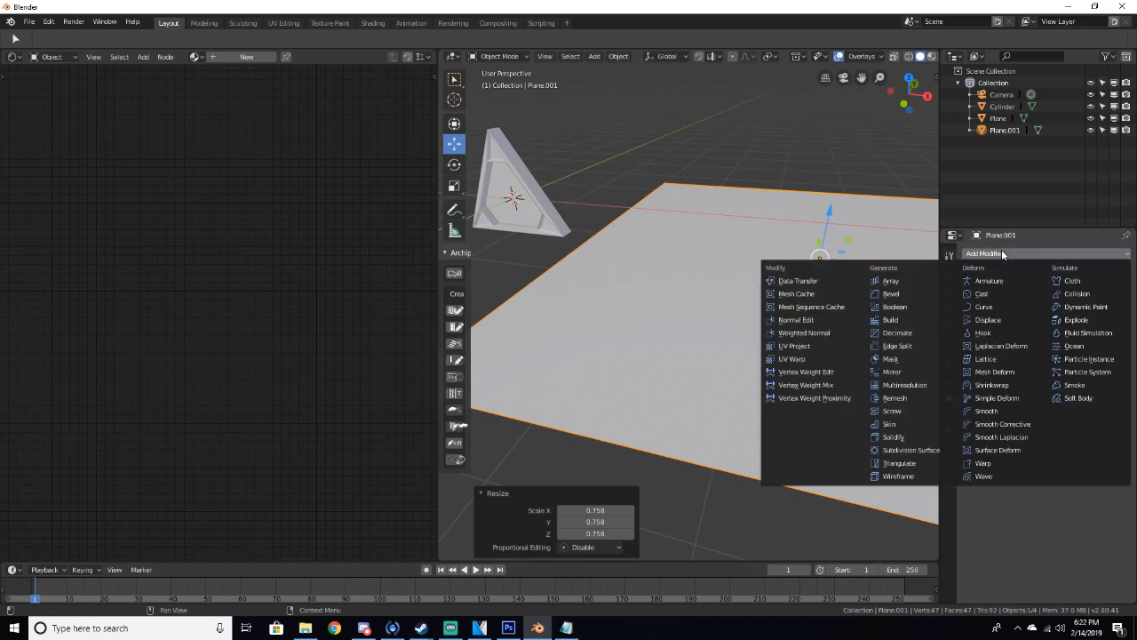
left_click(916, 388)
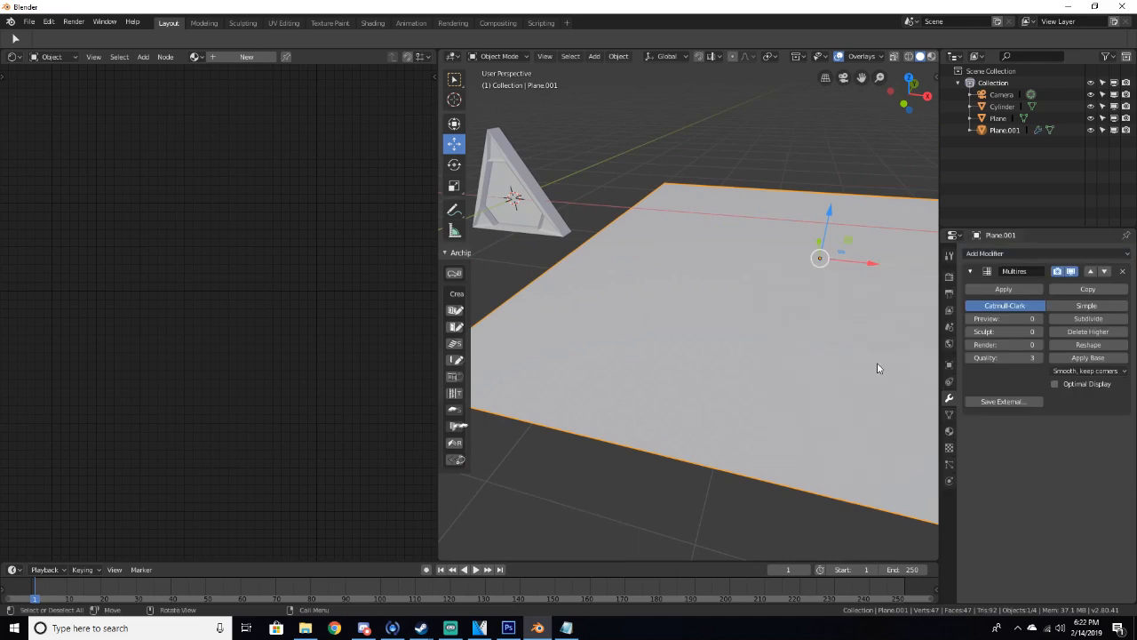
Subdivide the plane's Multiresolution modifier several times
scroll(871, 364, "down", 5)
key("Tab")
key("Tab")
left_click(1088, 318)
left_click(1088, 318)
left_click(1089, 318)
left_click(1089, 324)
scroll(919, 357, "up", 6)
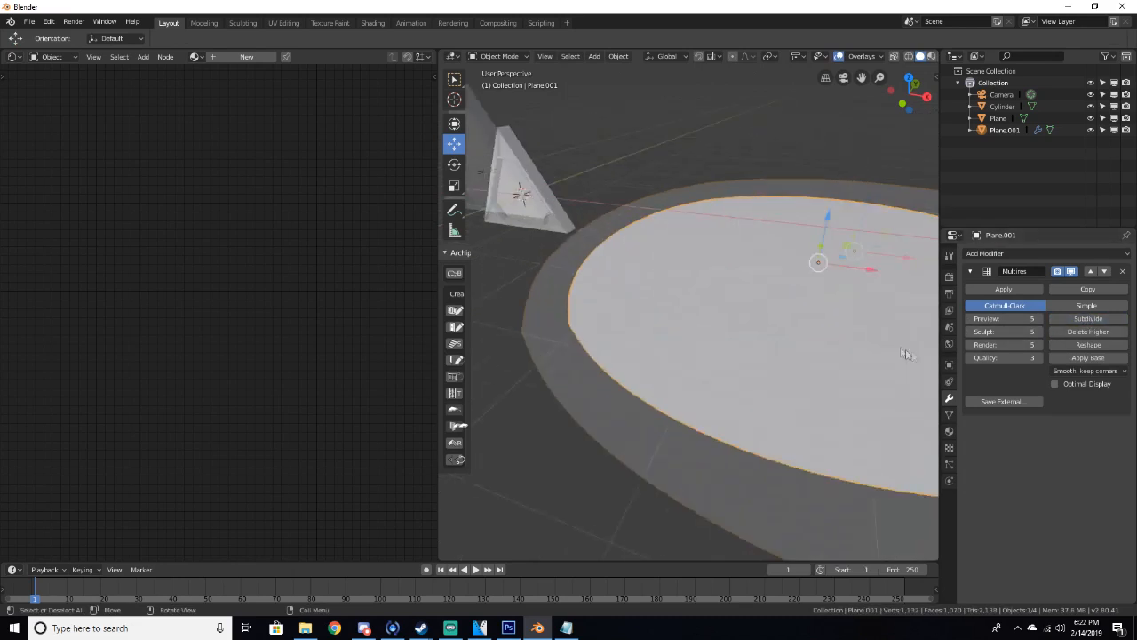
Enter Edit Mode on the plane and open the viewport sidebar
scroll(787, 328, "down", 5)
middle_click_drag(787, 329, 715, 320)
key("Tab")
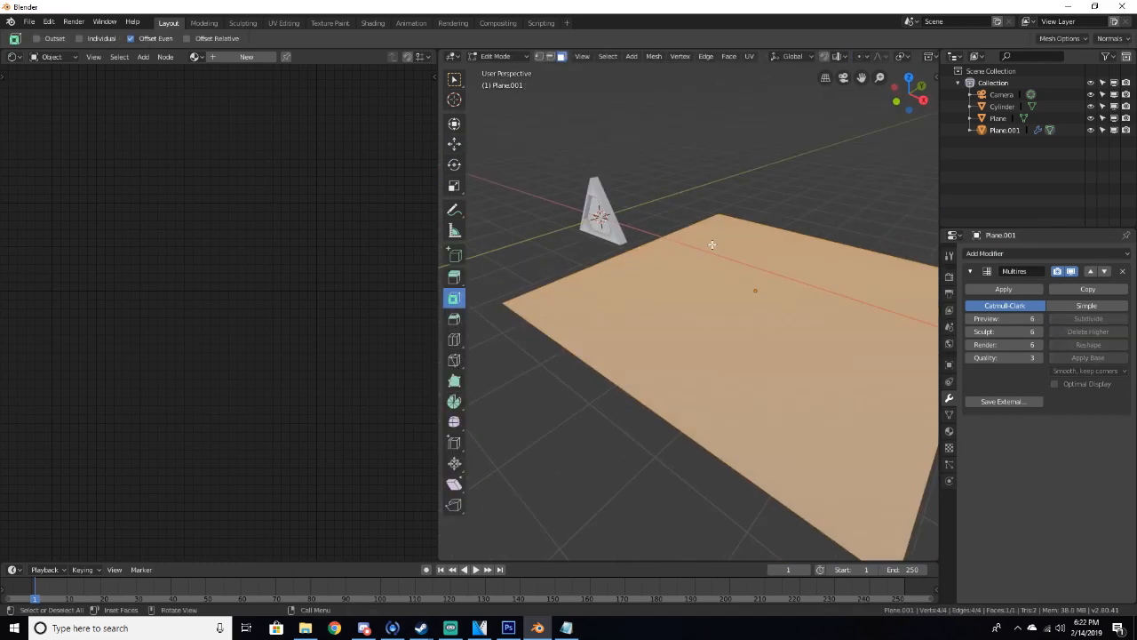
key("n")
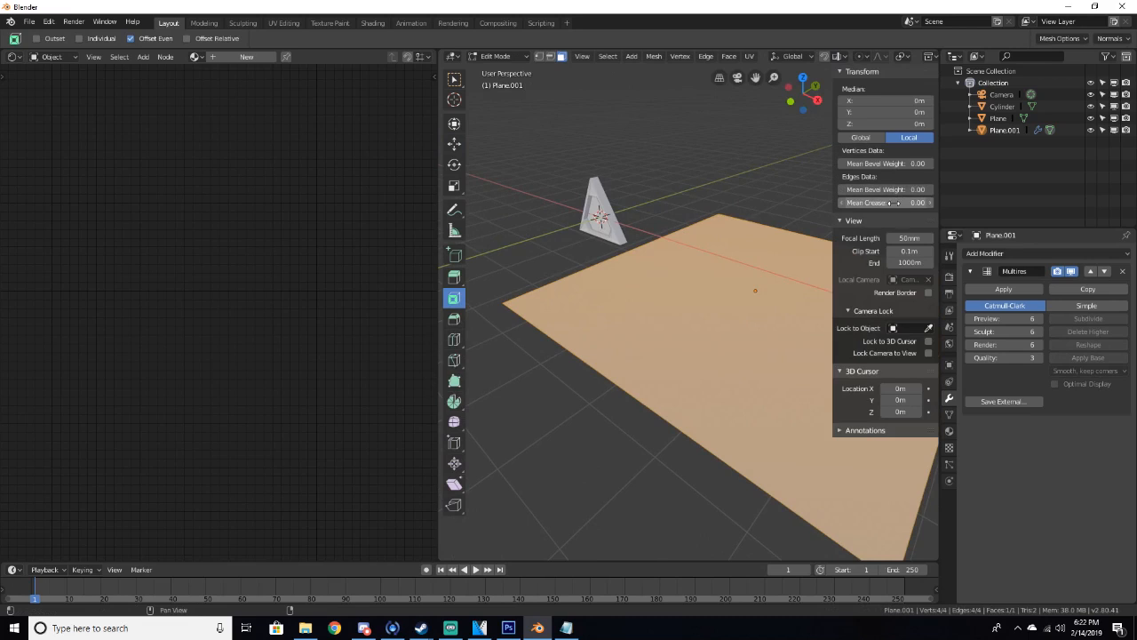
left_click(504, 304)
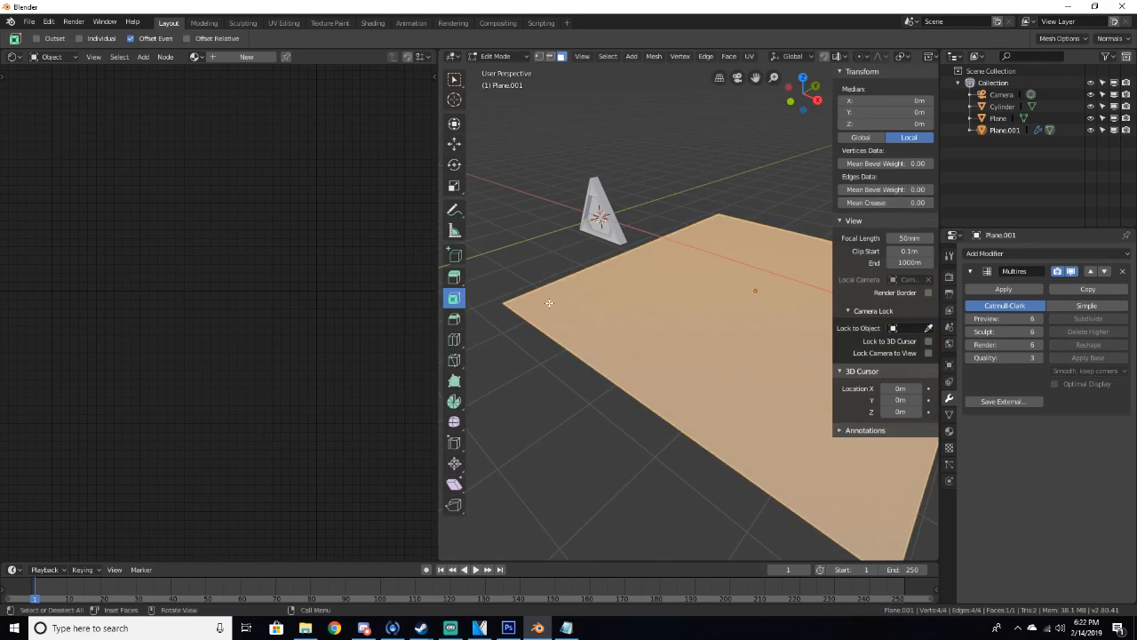
scroll(549, 303, "down", 3)
key("z")
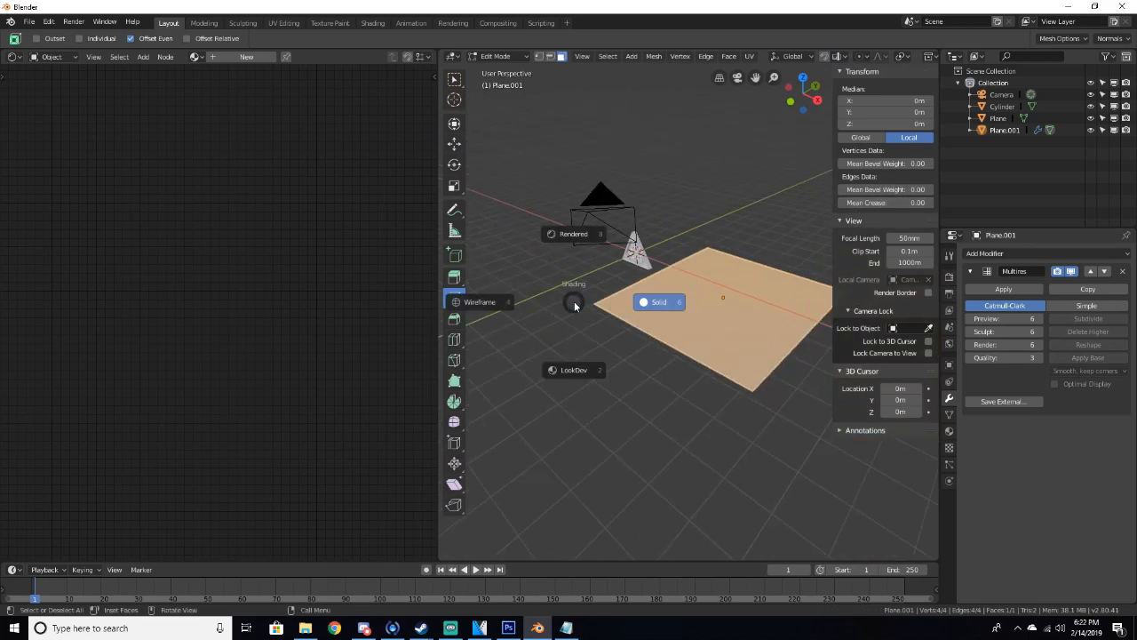
left_click(709, 229)
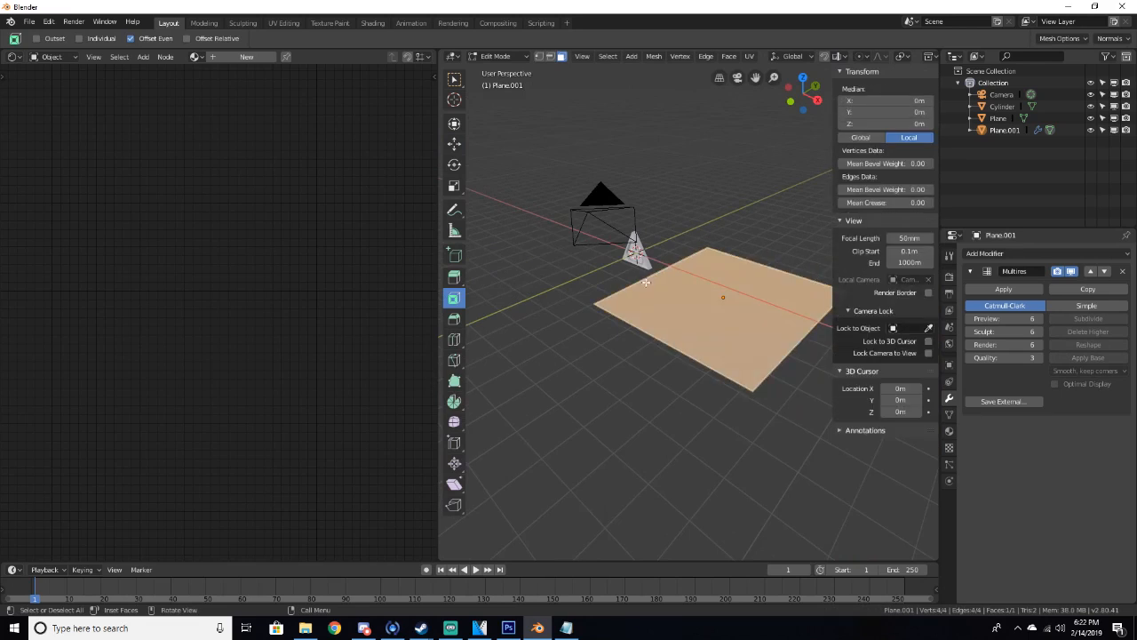
Select the plane's corner vertices and edges, set their mean crease to 1.00, and leave Edit Mode
key("alt+a")
scroll(508, 325, "up", 4)
middle_click_drag(508, 325, 519, 166)
middle_click_drag(532, 214, 561, 196, "shift")
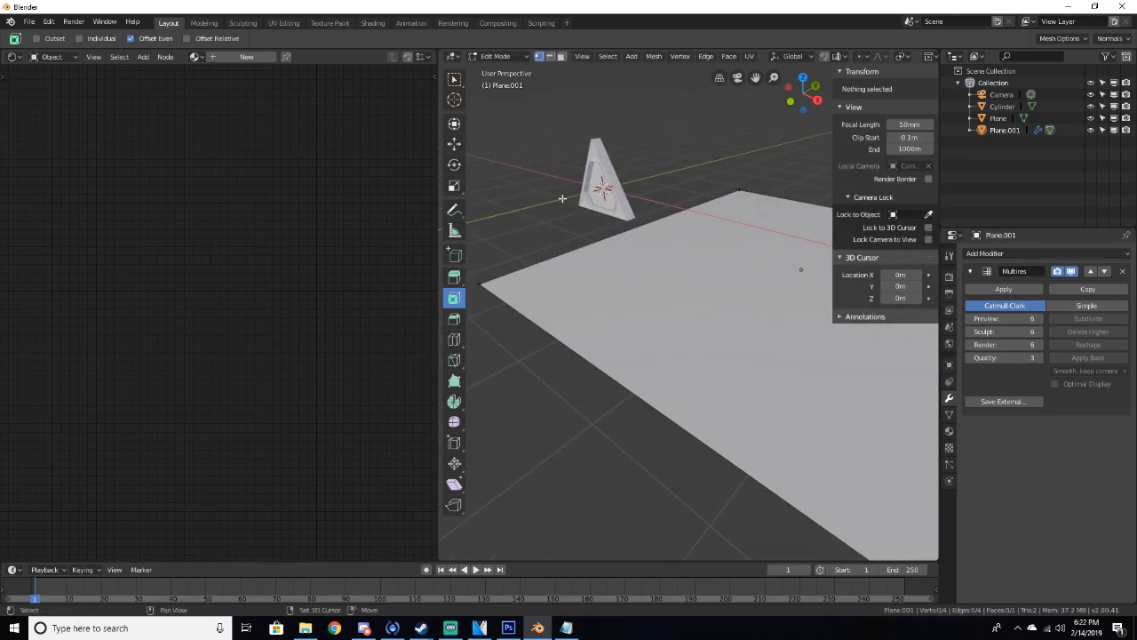
left_click(486, 285)
scroll(495, 287, "down", 4)
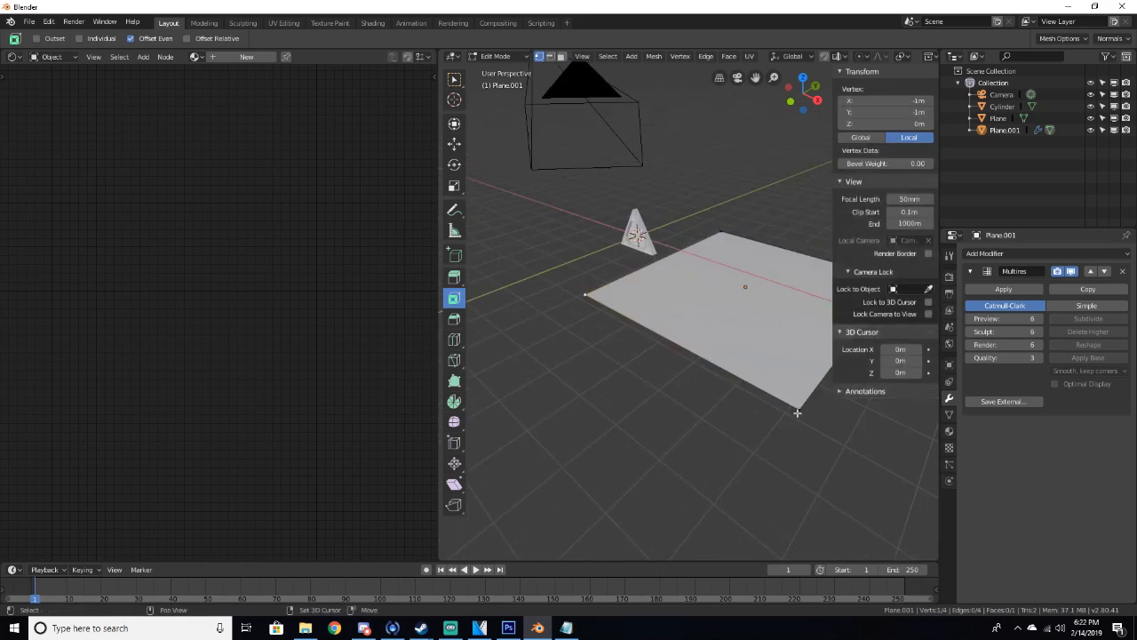
left_click(797, 412, "shift")
middle_click_drag(797, 412, 799, 426)
left_click(803, 426, "shift")
left_click(799, 265, "shift")
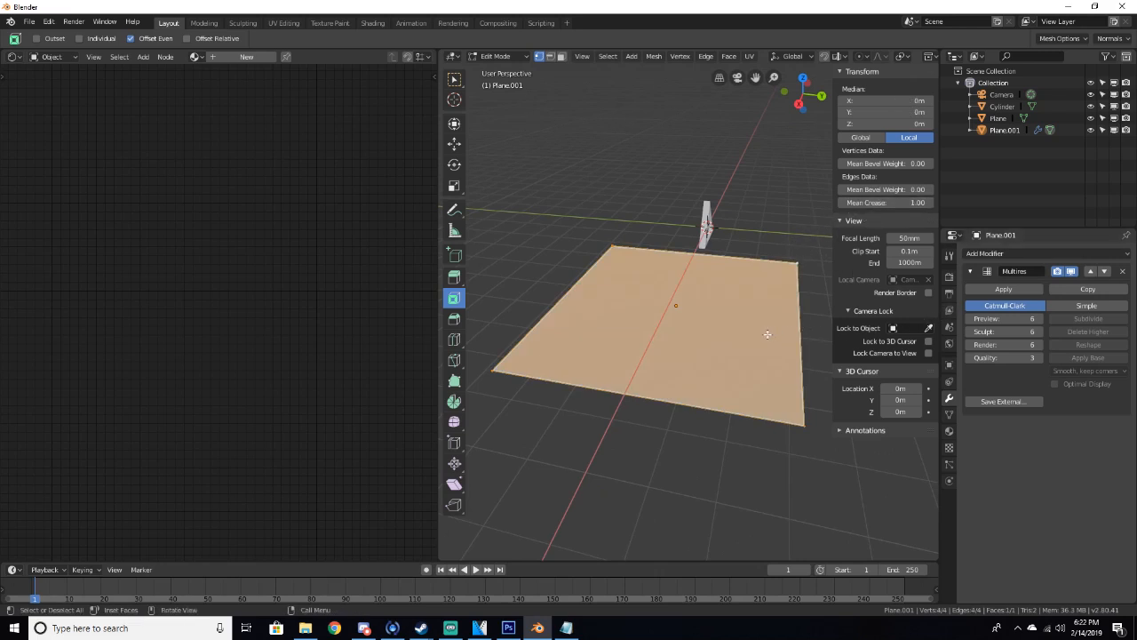
key("Tab")
Apply the plane's Multiresolution modifier
middle_click_drag(757, 337, 854, 363)
middle_click_drag(784, 356, 719, 324)
left_click(1005, 291)
scroll(685, 254, "up", 3)
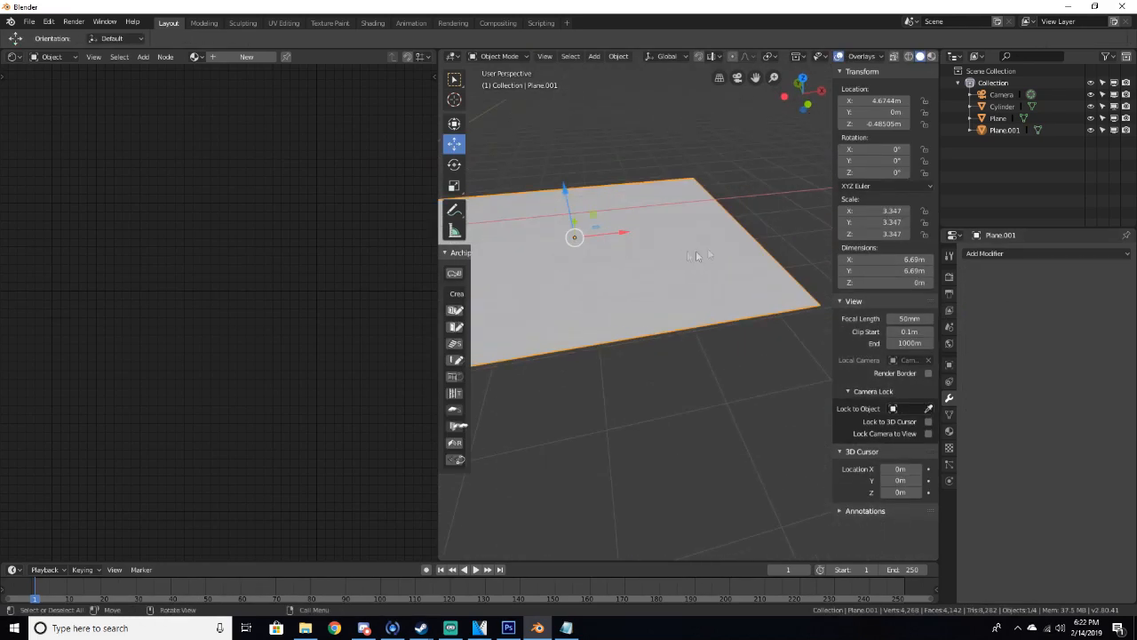
Hide the sidebar, widen the 3D viewport, and switch the plane into Sculpt Mode
key("n")
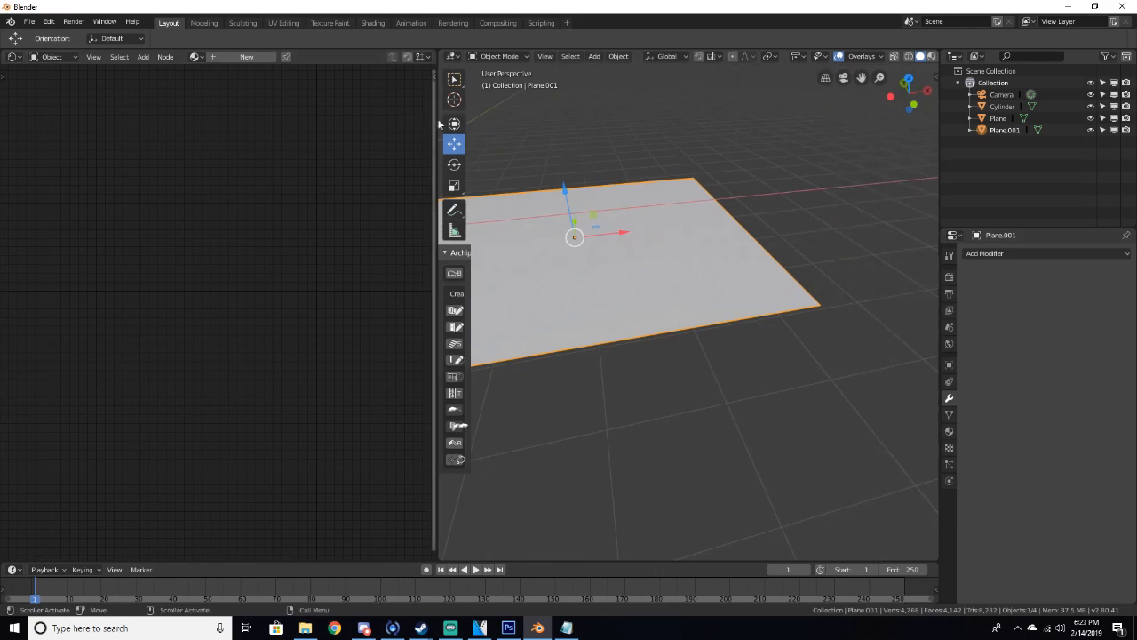
left_click_drag(439, 122, 235, 123)
scroll(739, 311, "up", 2)
scroll(719, 330, "down", 4)
middle_click_drag(698, 310, 510, 144)
left_click(300, 56)
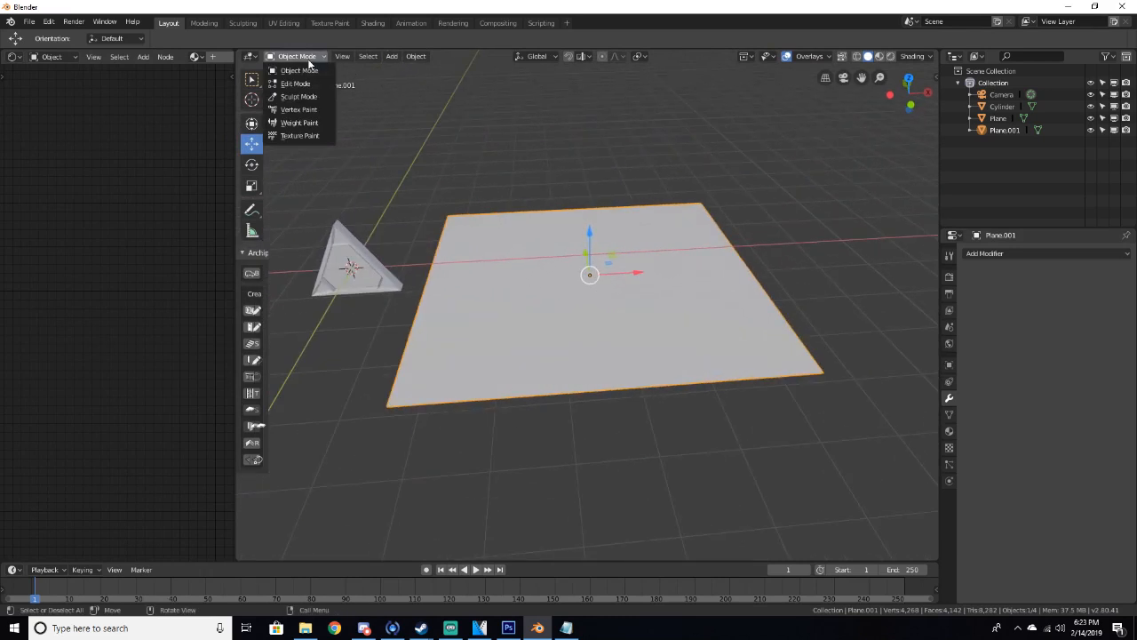
left_click(300, 96)
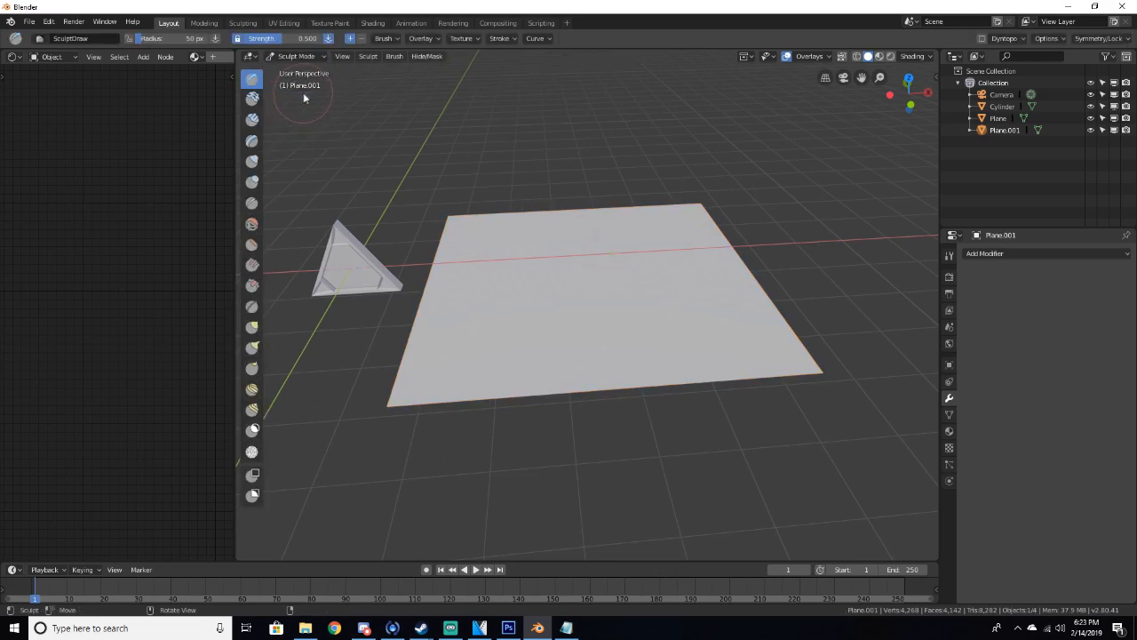
Sculpt a trial stroke on the plane, then undo it
mouse_move(544, 257)
left_mouse_down()
mouse_move(606, 323)
mouse_move(640, 252)
left_mouse_up()
mouse_move(640, 252)
middle_mouse_down()
mouse_move(530, 221)
mouse_move(643, 294)
mouse_move(687, 279)
mouse_move(610, 213)
mouse_move(589, 249)
middle_mouse_up()
key("ctrl+z")
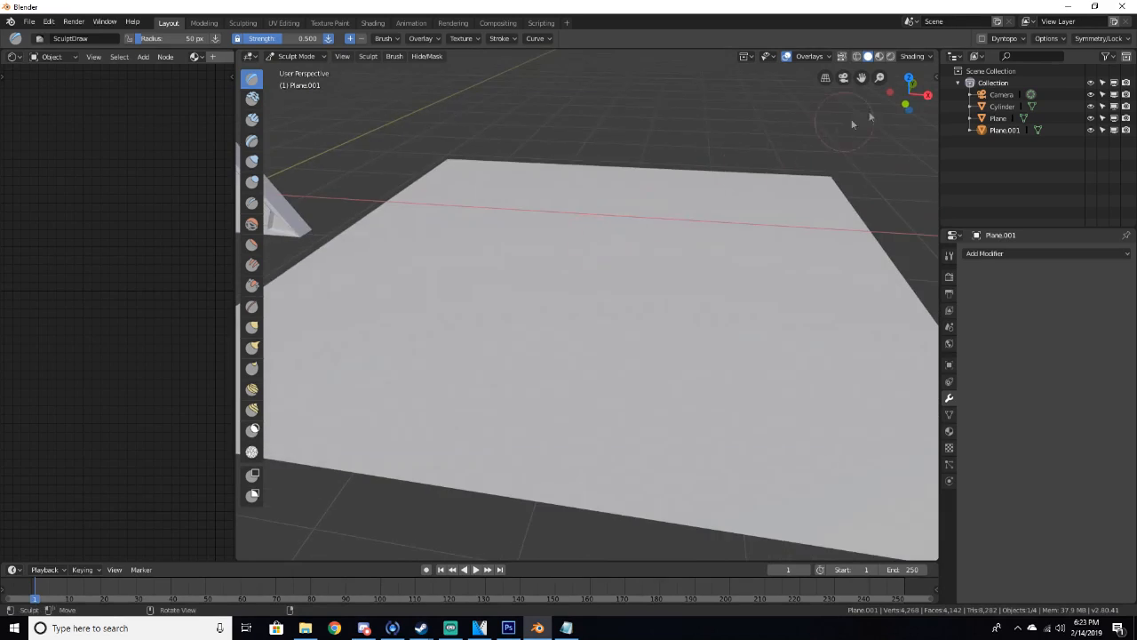
Switch the plane back to Object Mode
left_click(1095, 39)
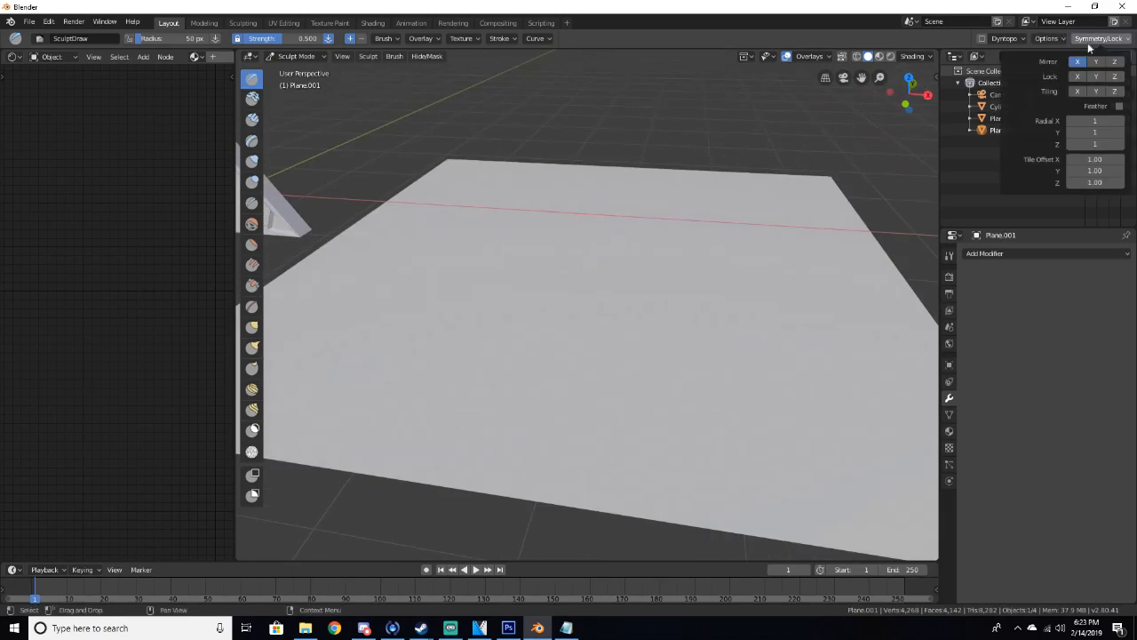
mouse_move(683, 262)
left_mouse_down()
mouse_move(622, 263)
mouse_move(659, 227)
mouse_move(610, 222)
mouse_move(629, 247)
left_mouse_up()
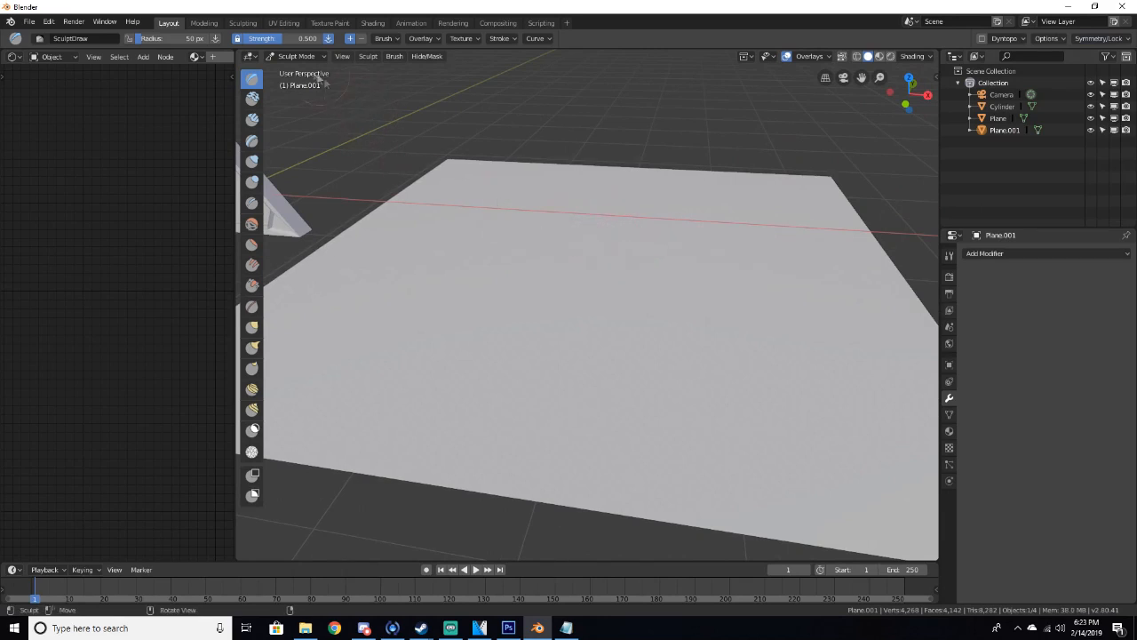
left_click(296, 56)
left_click(297, 68)
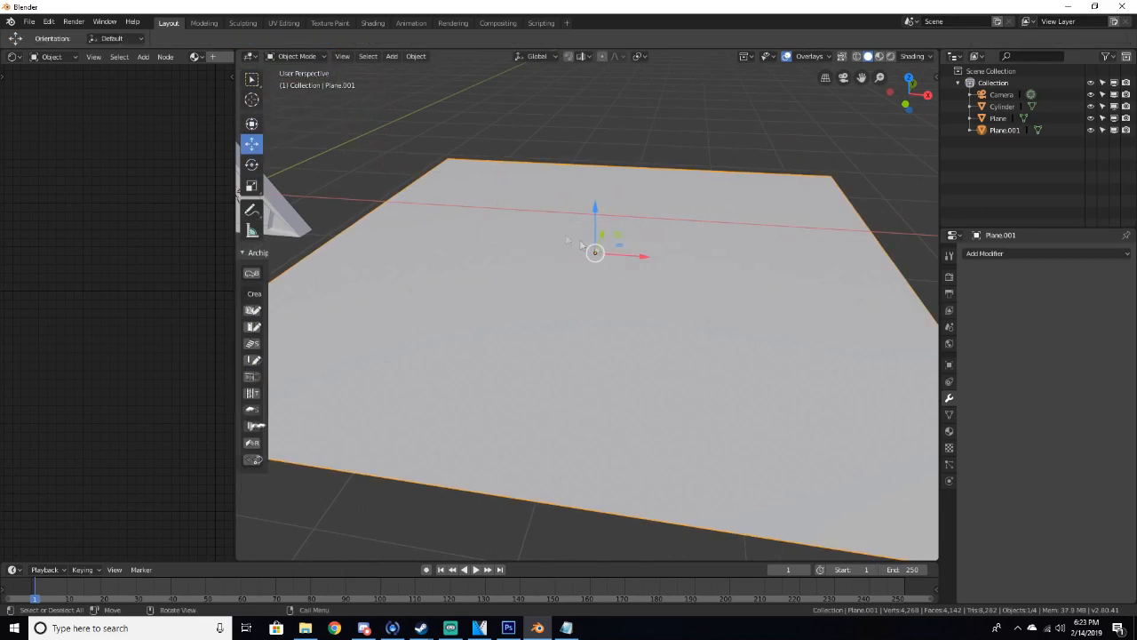
Add a Multiresolution modifier to the plane, subdivide it once, and apply it
left_click(969, 255)
left_click(929, 323)
left_click(1091, 319)
scroll(865, 339, "down", 3)
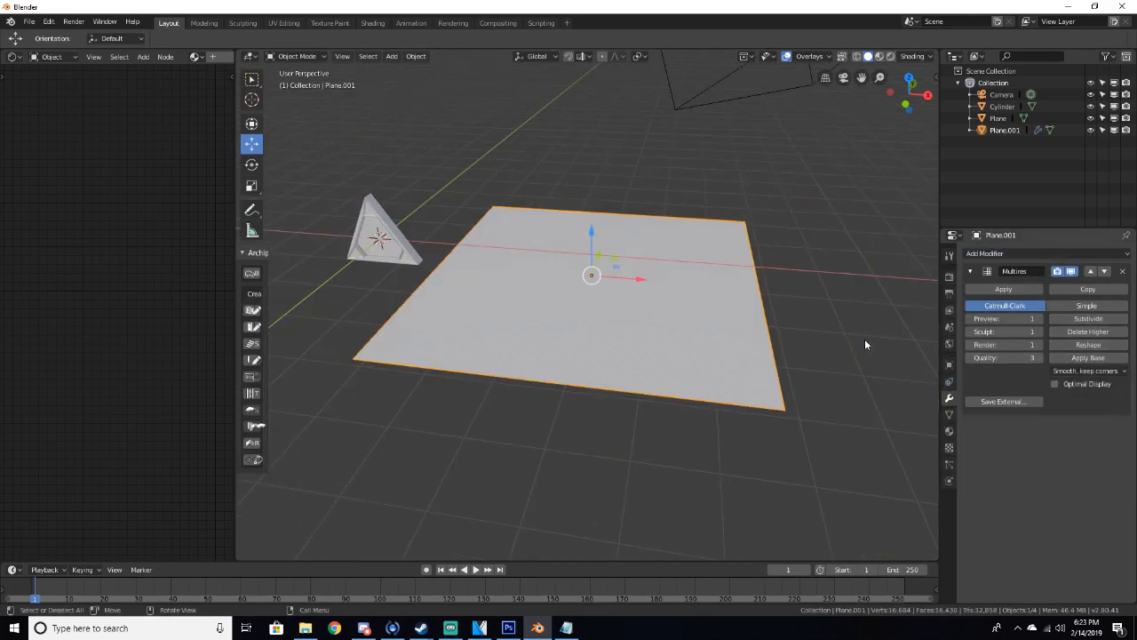
left_click(1003, 289)
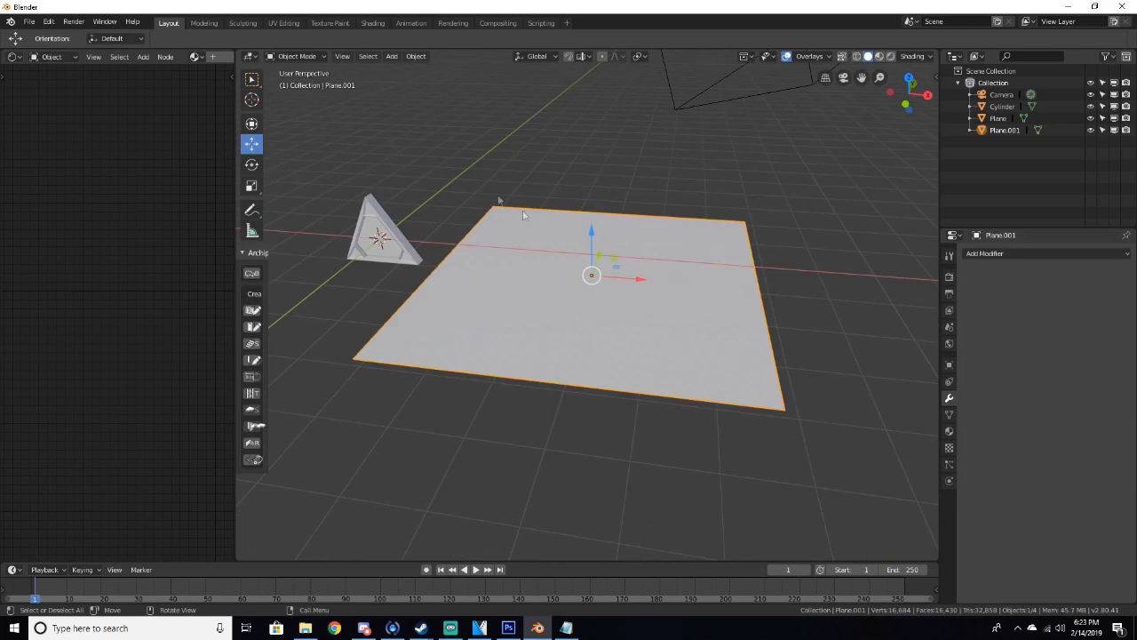
Switch the plane into Sculpt Mode and undo a trial stroke
left_click(311, 57)
left_click(289, 94)
left_click_drag(574, 253, 595, 284)
scroll(593, 286, "up", 2)
key("z")
key("Escape")
key("ctrl+z")
scroll(605, 293, "down", 6)
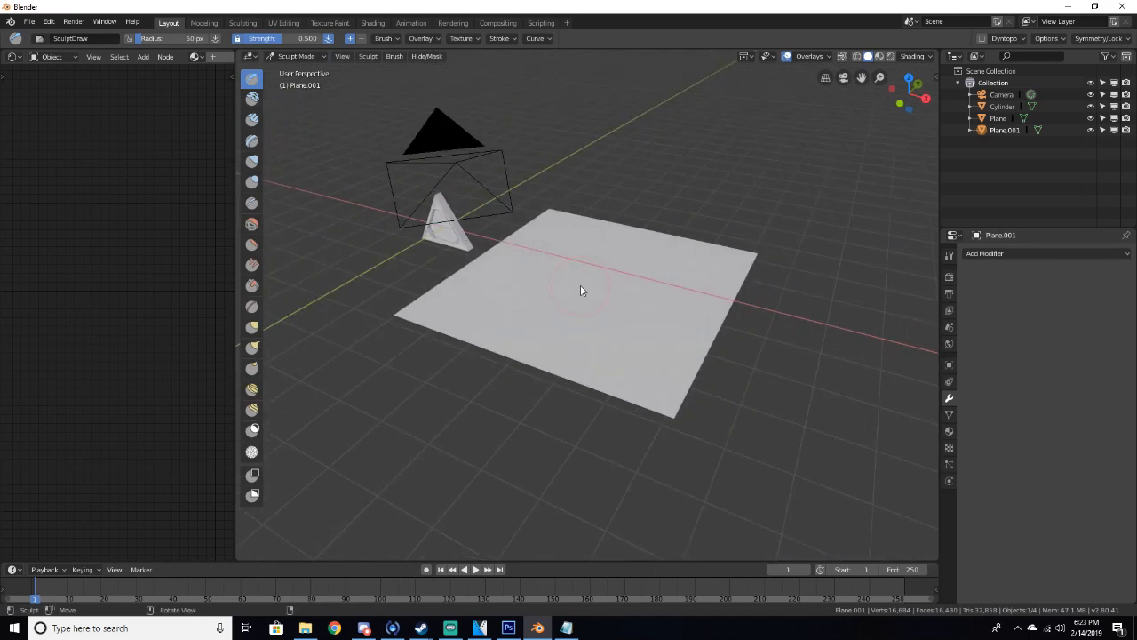
scroll(578, 276, "up", 4)
middle_click_drag(578, 266, 619, 257)
scroll(619, 256, "down", 4)
scroll(614, 264, "up", 4)
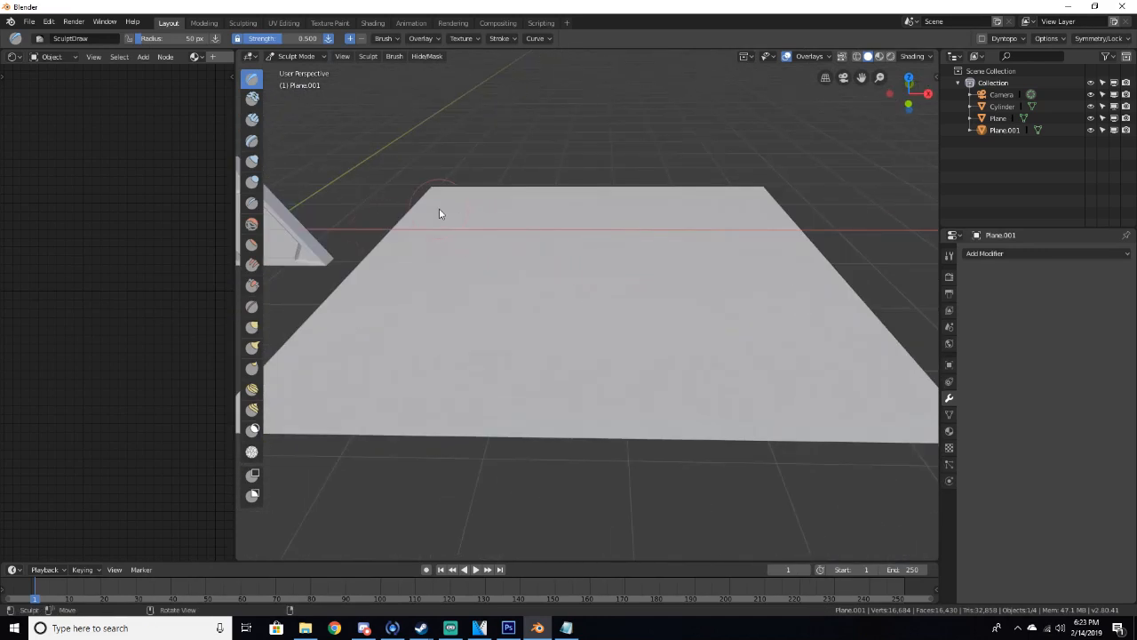
scroll(525, 132, "down", 4)
scroll(564, 247, "up", 4)
middle_click_drag(554, 261, 482, 263)
scroll(401, 249, "down", 2)
middle_click_drag(401, 249, 394, 263)
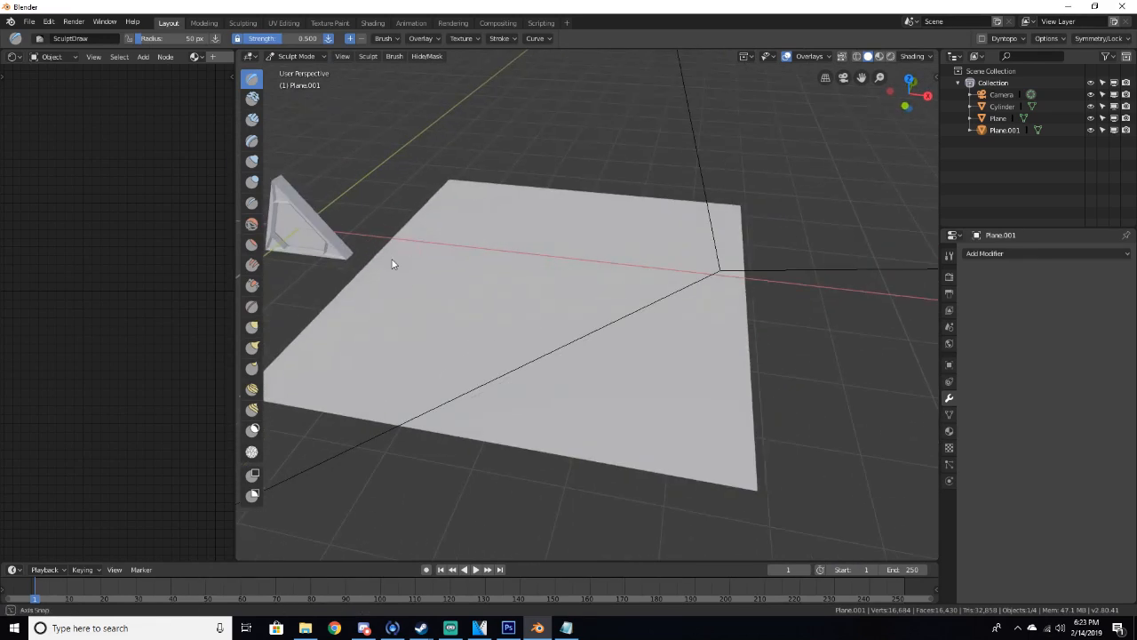
left_click(1004, 39)
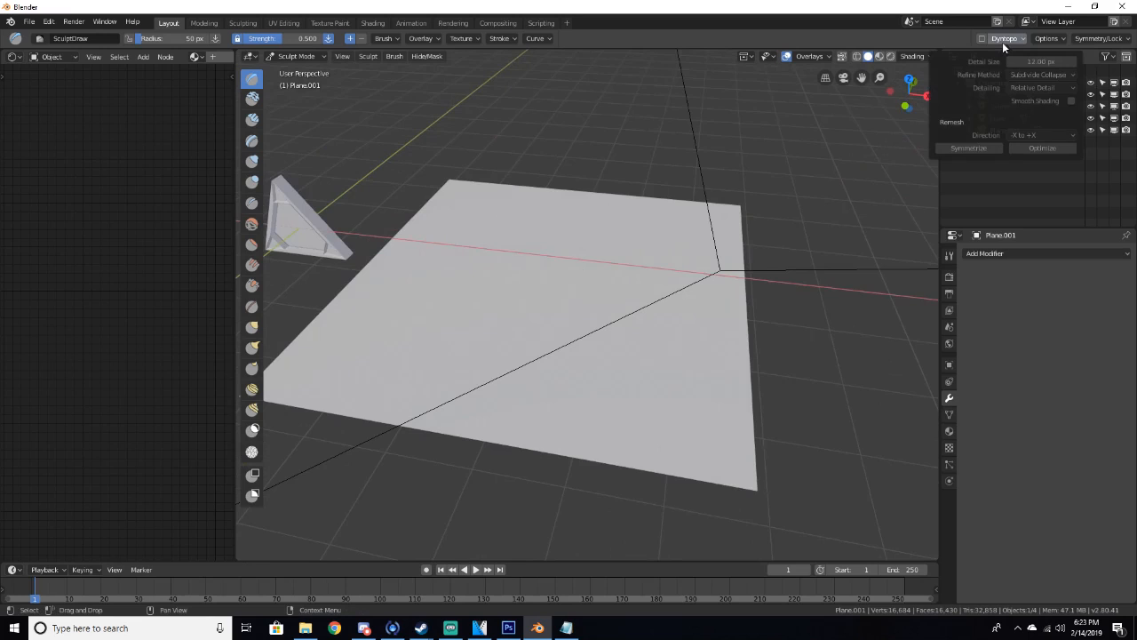
left_click(1004, 39)
Sculpt a few trial strokes near the middle of the ground plane with the Draw brush
scroll(542, 252, "up", 4)
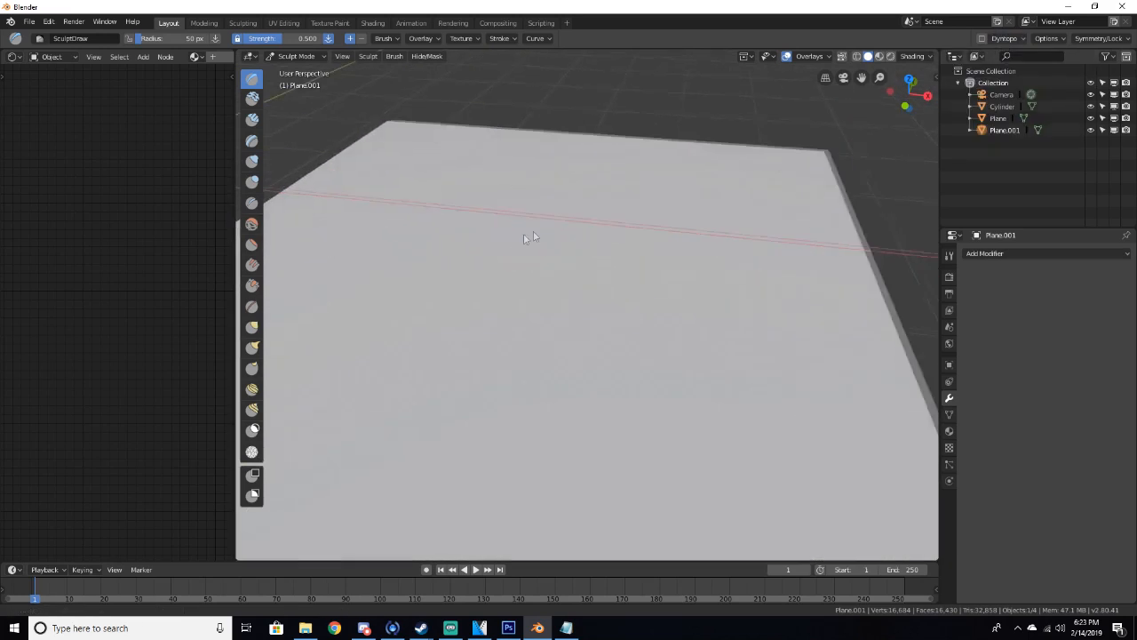
middle_click_drag(529, 234, 622, 224, "shift")
left_click_drag(576, 216, 544, 281)
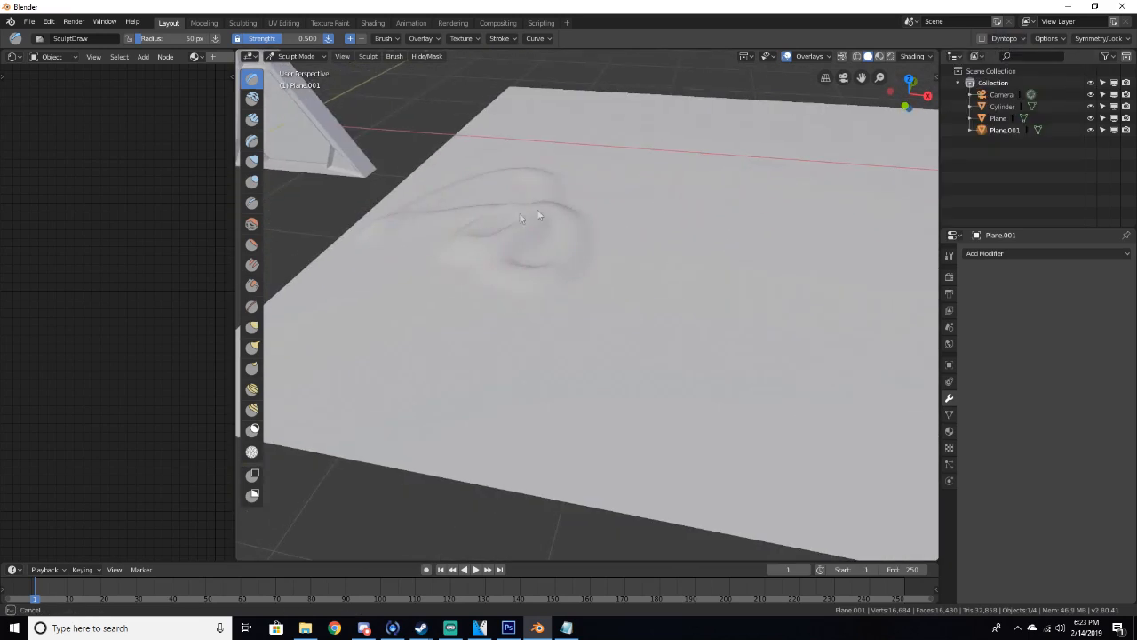
Enlarge the Draw brush radius to about 83 px
scroll(436, 263, "down", 4)
key("f")
left_click(569, 288)
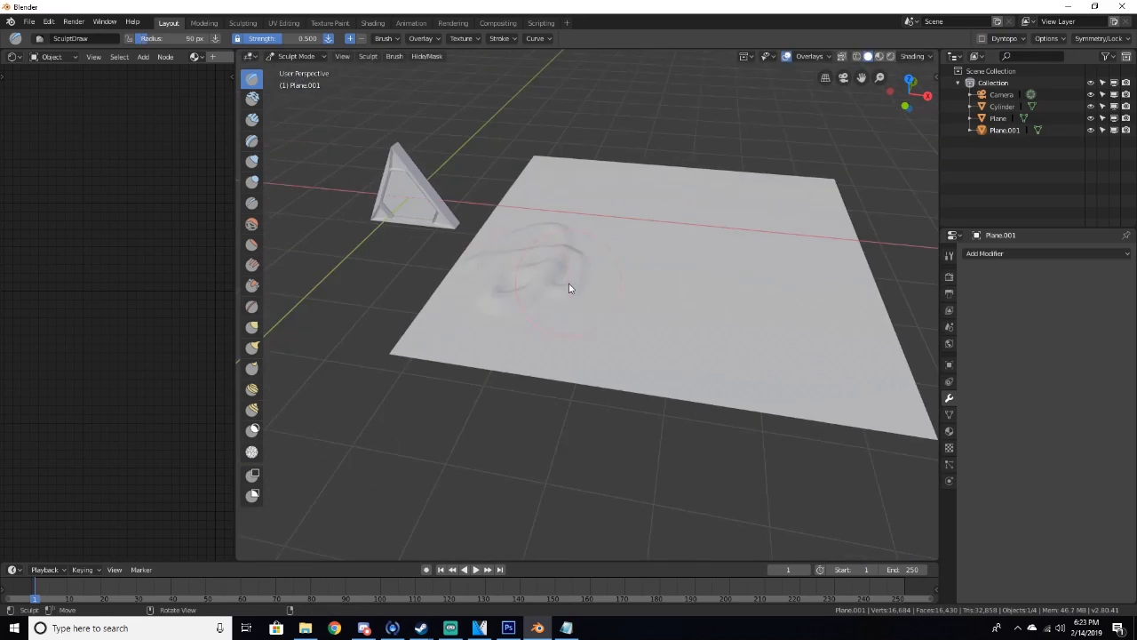
key("f")
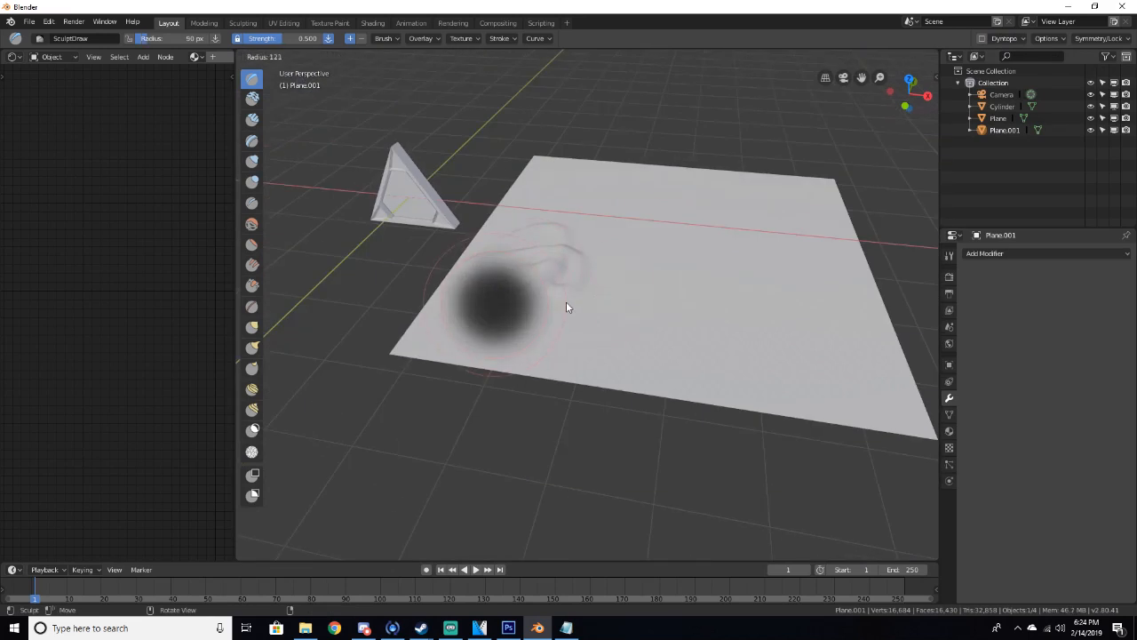
left_click(548, 306)
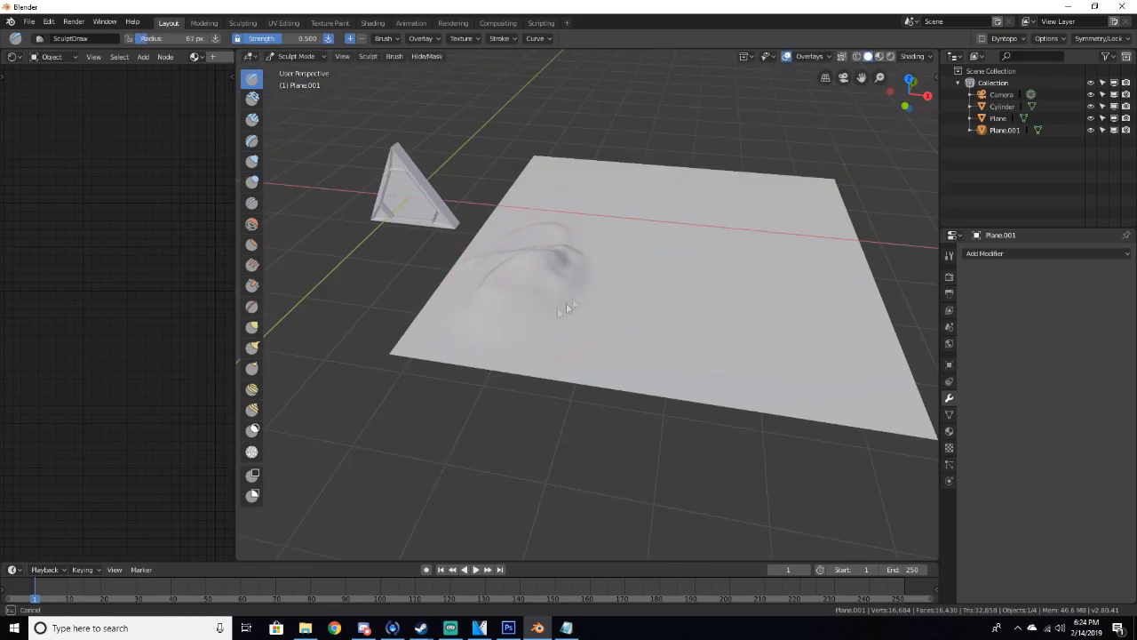
Raise a row of hills across the far half of the ground plane with the Draw brush
mouse_move(583, 332)
left_mouse_down()
mouse_move(592, 327)
mouse_move(522, 238)
mouse_move(610, 291)
left_mouse_up()
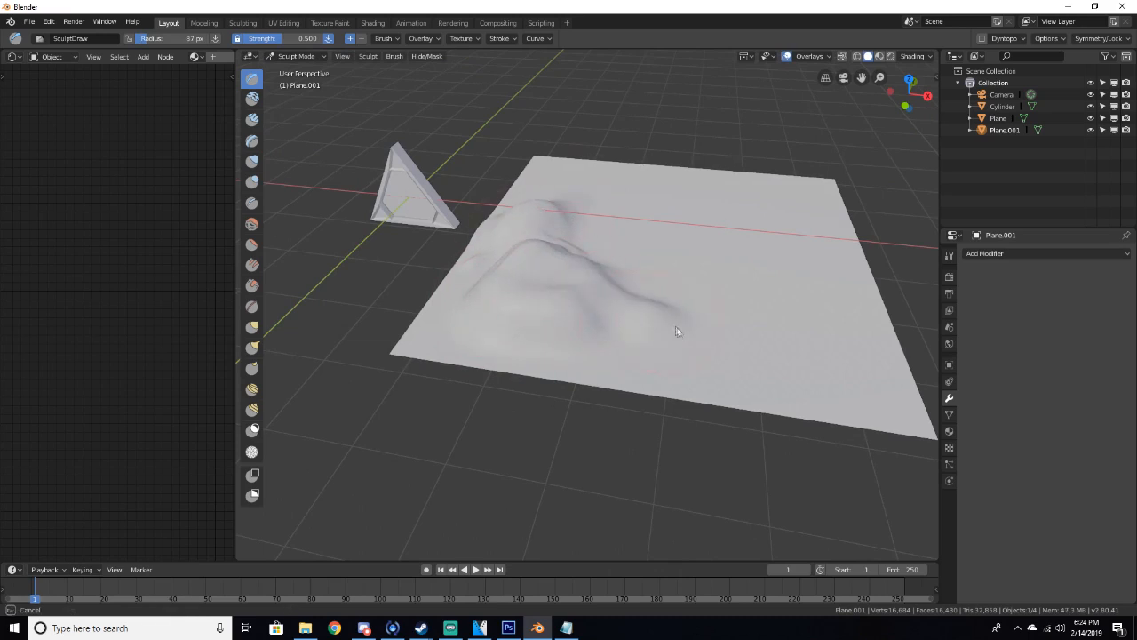
mouse_move(657, 320)
middle_mouse_down()
mouse_move(569, 290)
mouse_move(459, 296)
middle_mouse_up()
scroll(569, 290, "up", 4)
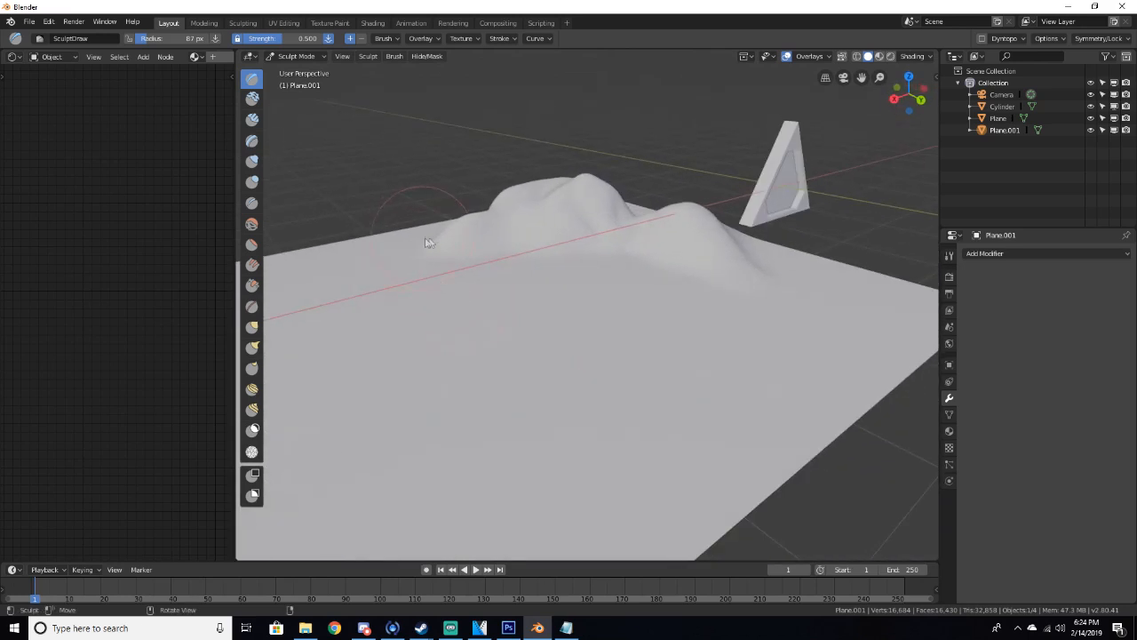
scroll(416, 259, "down", 2)
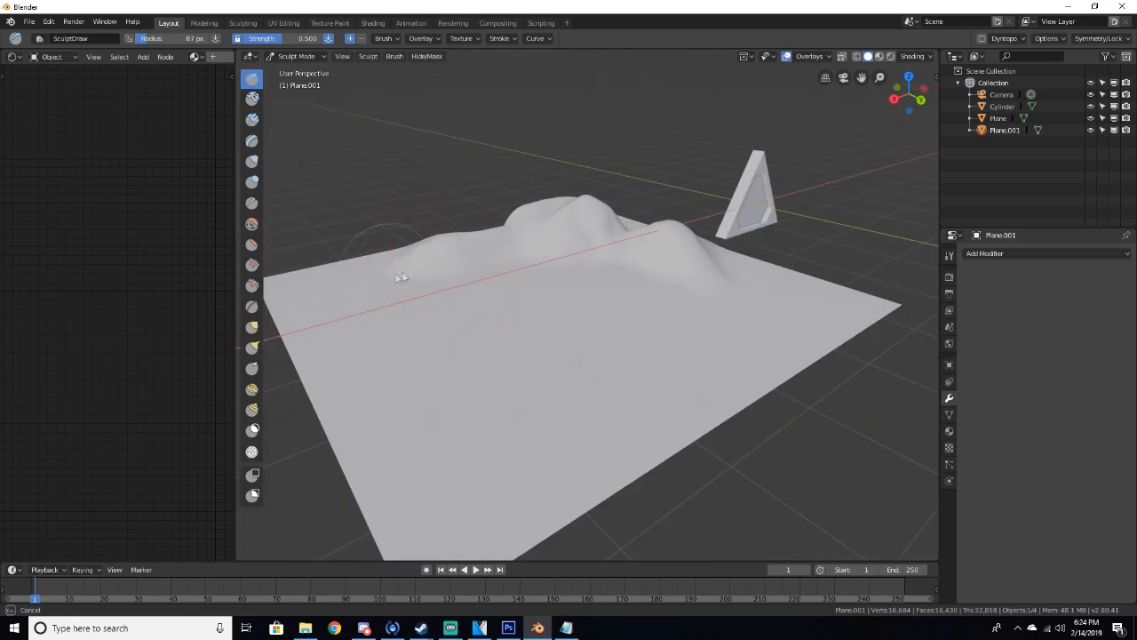
left_click_drag(405, 264, 335, 324)
mouse_move(303, 267)
left_mouse_down()
mouse_move(293, 277)
mouse_move(312, 272)
mouse_move(313, 283)
left_mouse_up()
mouse_move(374, 318)
left_mouse_down()
mouse_move(353, 341)
mouse_move(441, 379)
mouse_move(404, 391)
left_mouse_up()
mouse_move(524, 391)
left_mouse_down()
mouse_move(563, 393)
mouse_move(413, 498)
left_mouse_up()
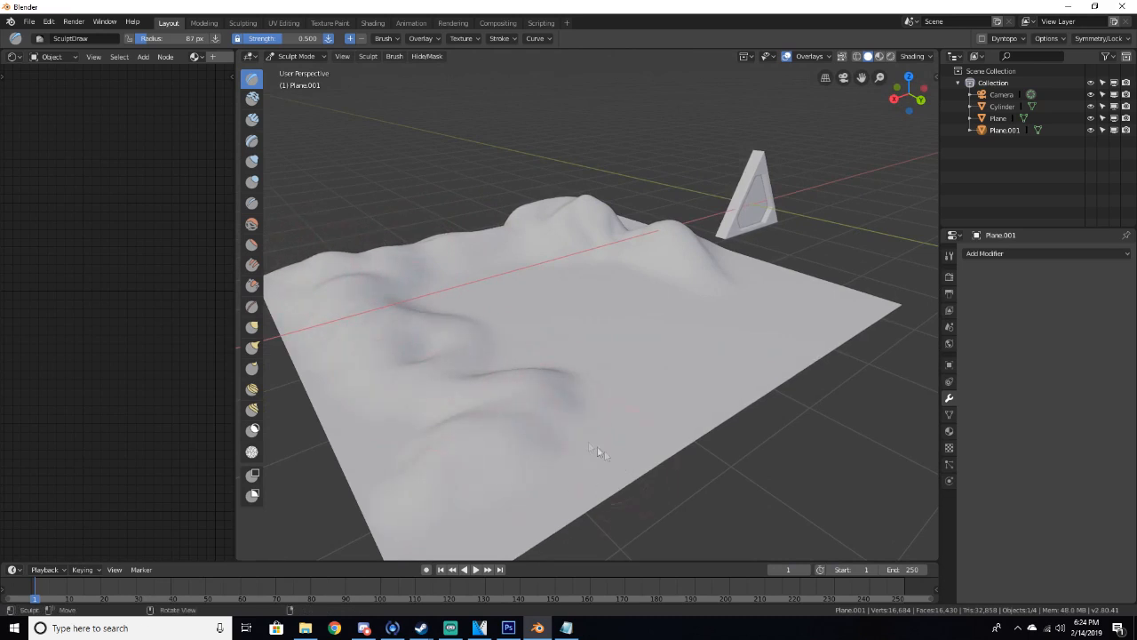
Sculpt additional ridges and valleys across the middle and near side of the plane
left_click_drag(470, 338, 554, 320)
mouse_move(449, 286)
left_mouse_down()
mouse_move(626, 284)
mouse_move(511, 260)
left_mouse_up()
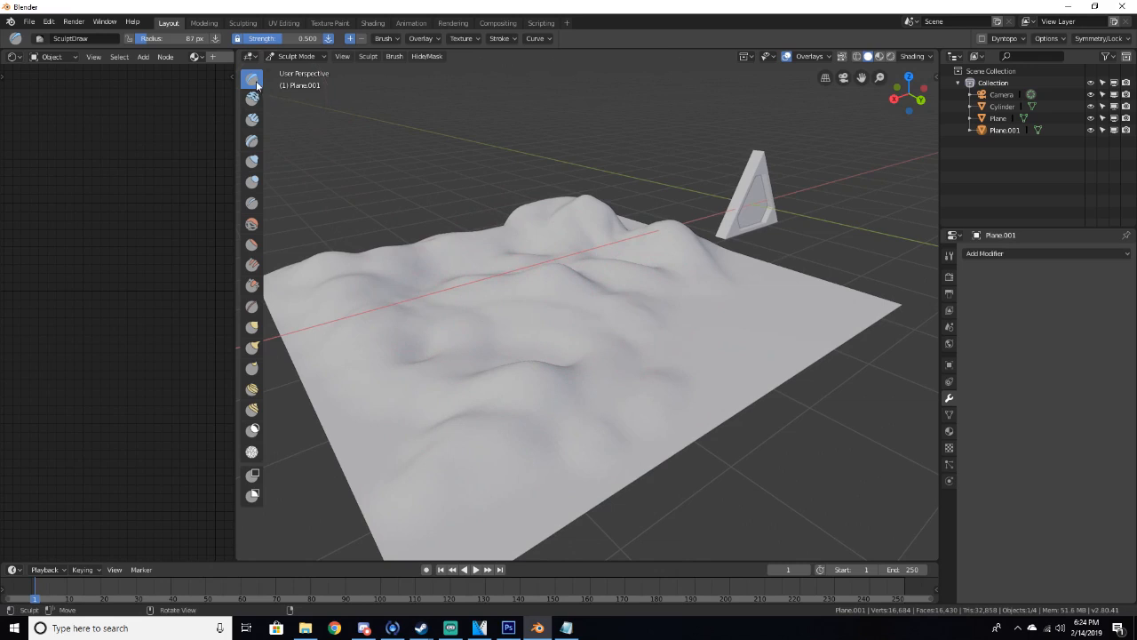
mouse_move(685, 312)
left_mouse_down()
mouse_move(607, 309)
mouse_move(491, 342)
left_mouse_up()
middle_click_drag(463, 346, 601, 418)
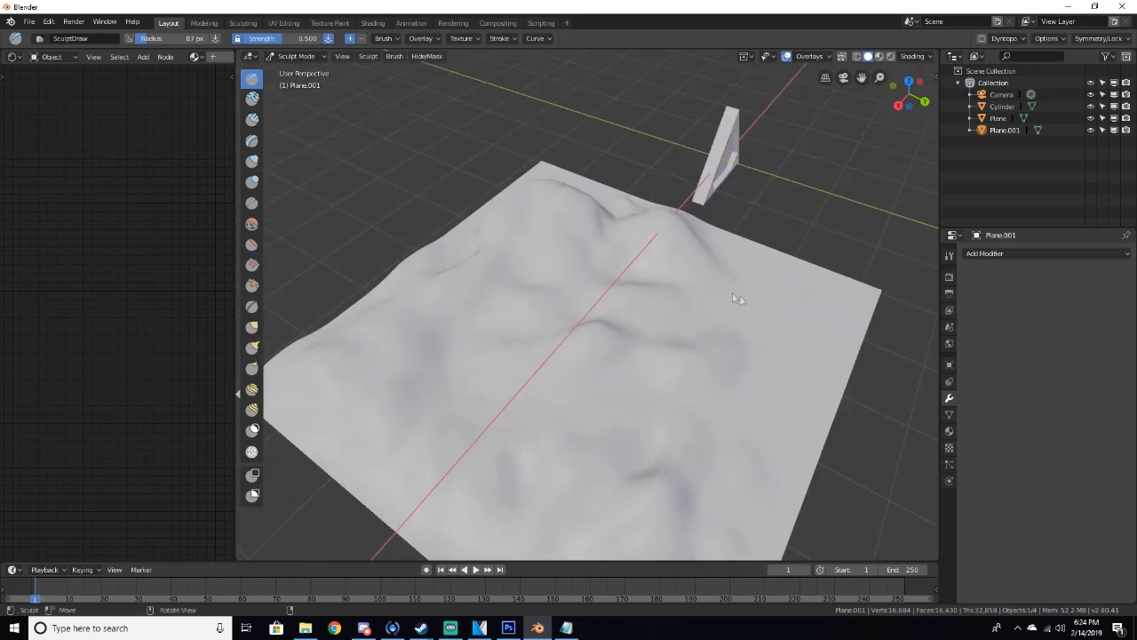
mouse_move(751, 307)
left_mouse_down()
mouse_move(818, 354)
mouse_move(796, 413)
mouse_move(773, 313)
mouse_move(827, 345)
left_mouse_up()
middle_click_drag(681, 272, 495, 241)
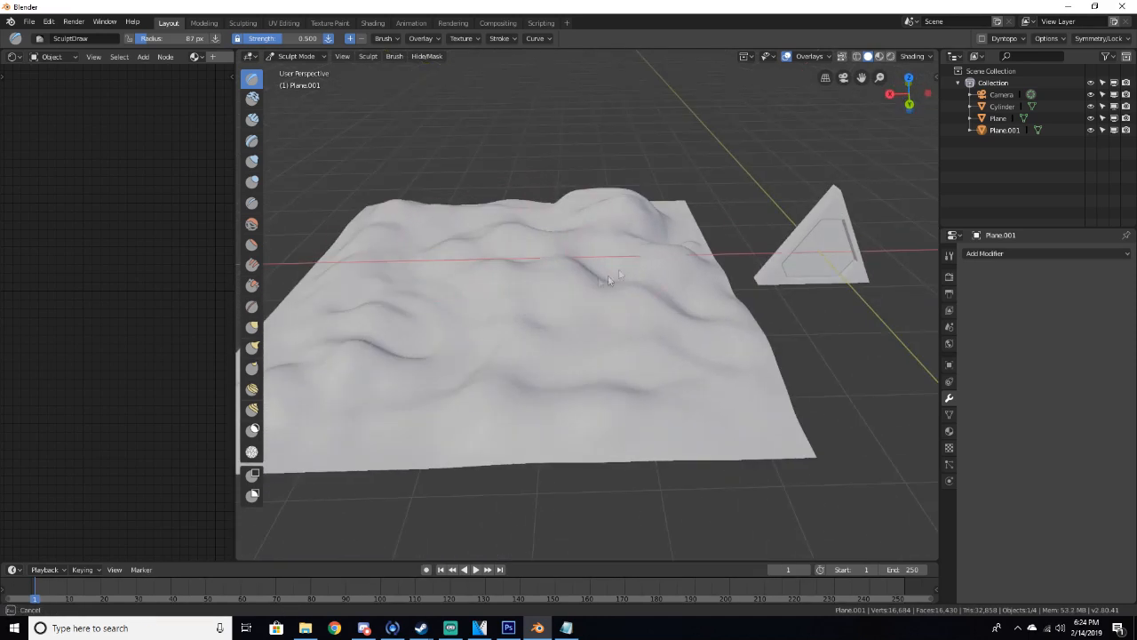
middle_click_drag(628, 261, 607, 334)
left_click_drag(591, 326, 580, 329)
mouse_move(588, 270)
left_mouse_down()
mouse_move(560, 307)
mouse_move(664, 266)
left_mouse_up()
mouse_move(524, 196)
middle_mouse_down()
mouse_move(622, 172)
mouse_move(563, 254)
middle_mouse_up()
mouse_move(760, 302)
middle_mouse_down()
mouse_move(795, 246)
mouse_move(692, 264)
middle_mouse_up()
Switch to the Smooth brush and soften the hills along the plane's far edge
key("shift+s")
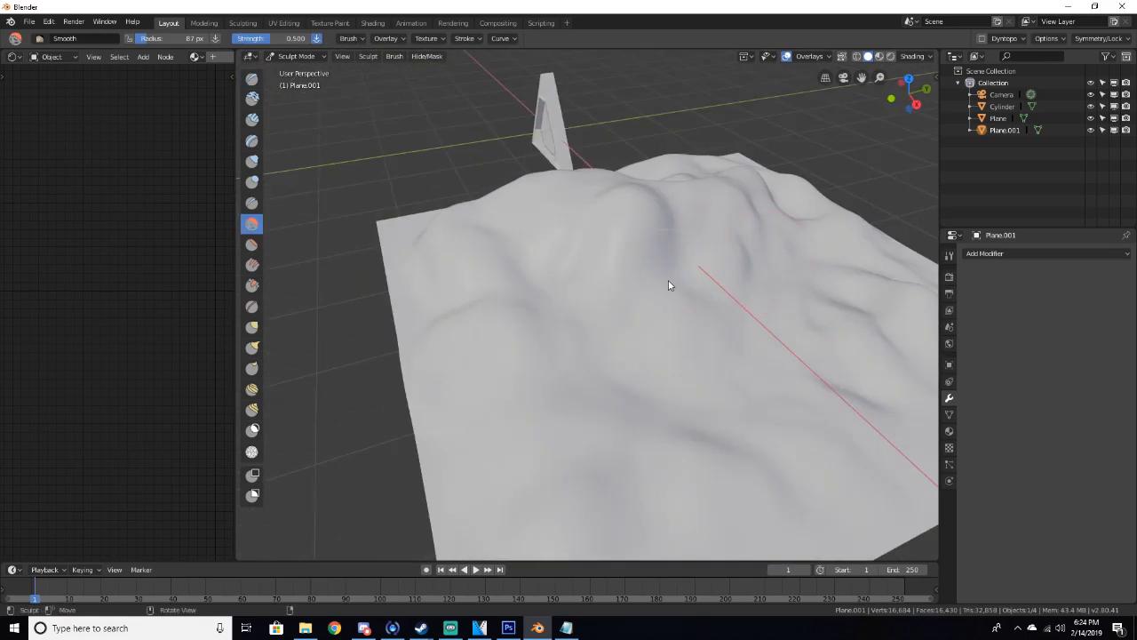
left_click_drag(670, 237, 677, 211)
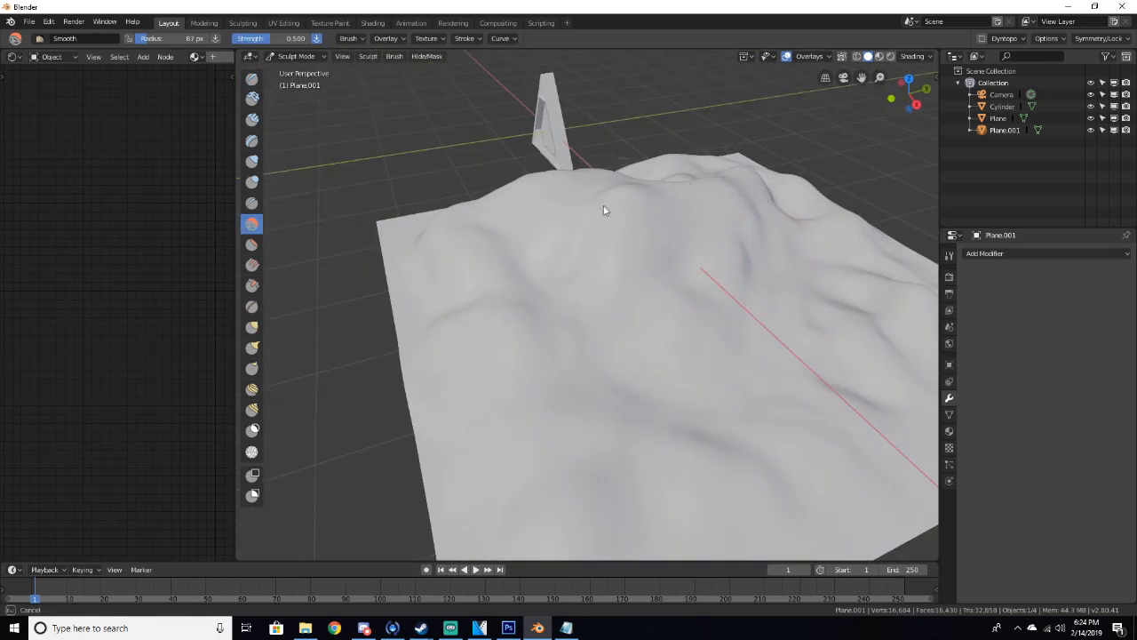
left_click_drag(769, 247, 579, 322)
mouse_move(578, 323)
middle_mouse_down()
mouse_move(691, 315)
mouse_move(669, 309)
middle_mouse_up()
Switch back to the Draw brush and build up more bumps around the plane's centre
key("x")
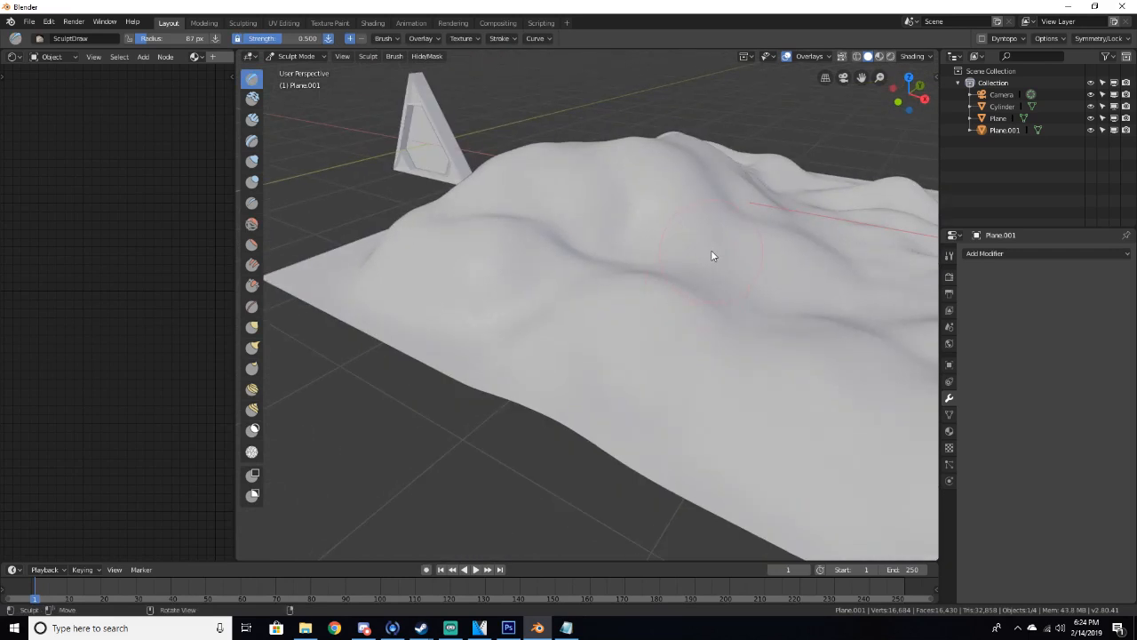
scroll(710, 250, "down", 3)
mouse_move(710, 236)
middle_mouse_down()
mouse_move(614, 267)
mouse_move(604, 258)
middle_mouse_up()
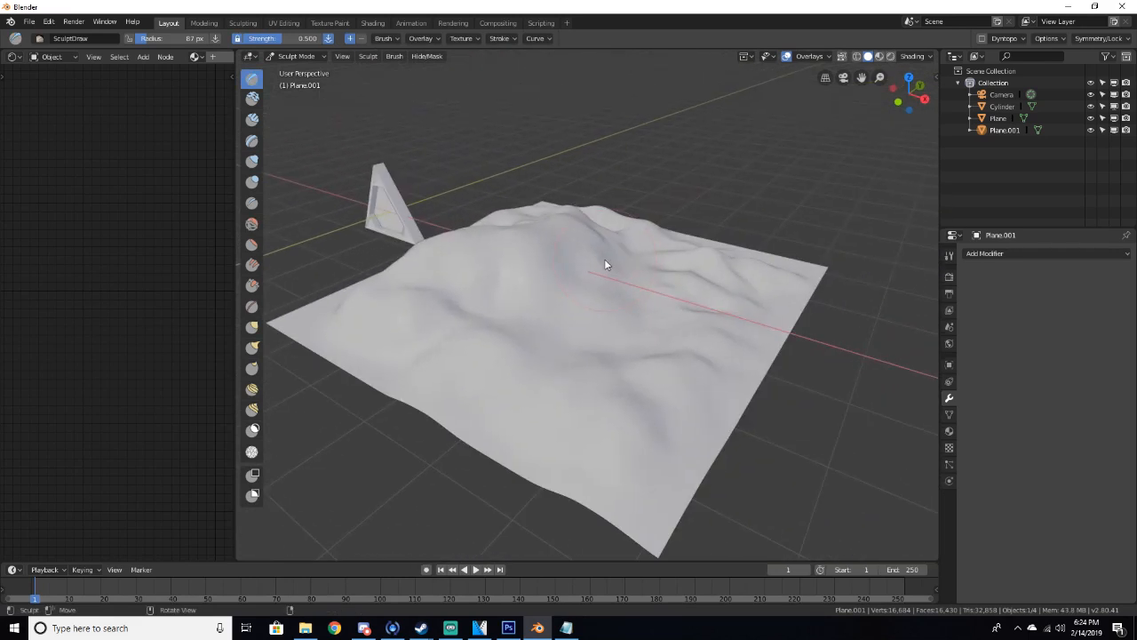
mouse_move(545, 270)
left_mouse_down()
mouse_move(565, 277)
mouse_move(531, 271)
left_mouse_up()
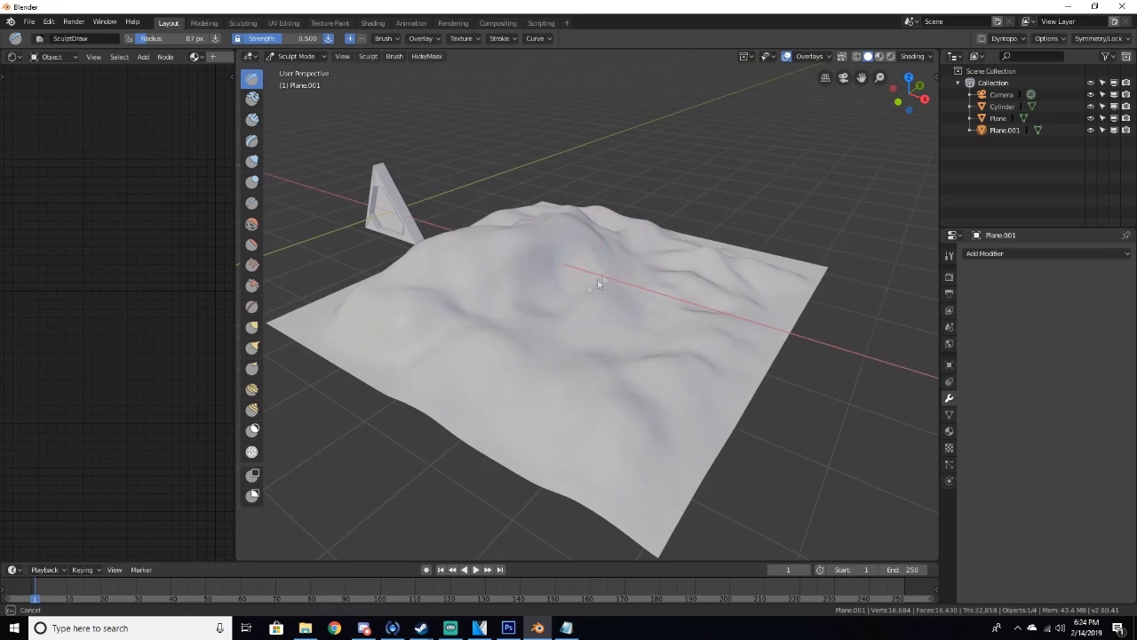
left_click_drag(576, 254, 530, 275)
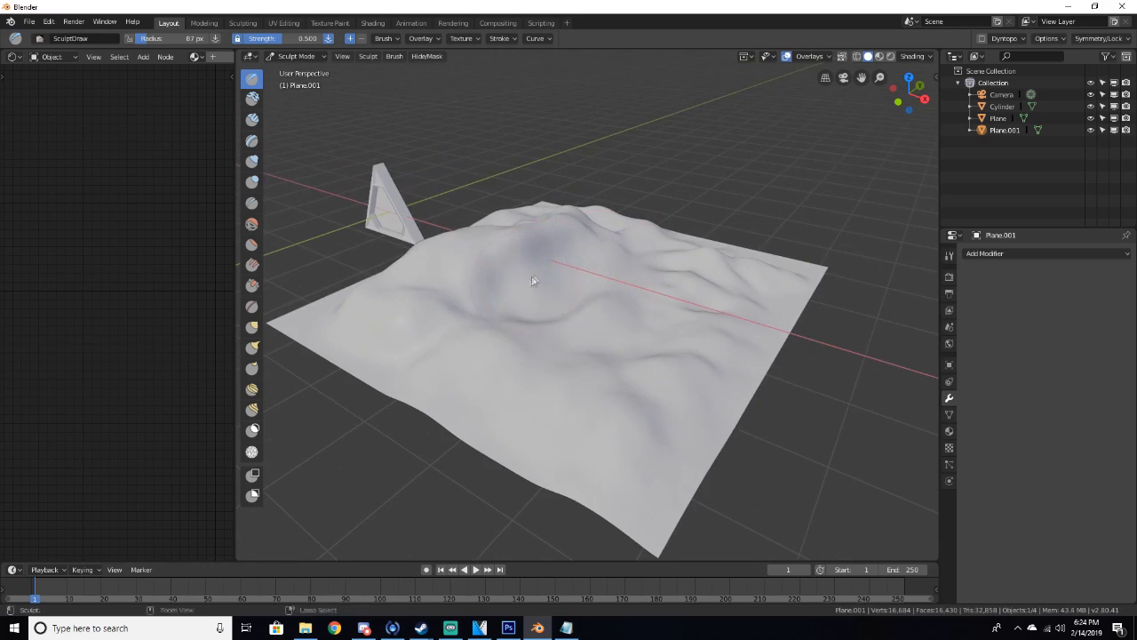
middle_click_drag(530, 275, 617, 279)
mouse_move(530, 310)
middle_mouse_down()
mouse_move(512, 286)
mouse_move(520, 312)
middle_mouse_up()
mouse_move(521, 313)
left_mouse_down()
mouse_move(536, 237)
mouse_move(507, 275)
left_mouse_up()
middle_click_drag(520, 224, 542, 214)
middle_click_drag(605, 256, 613, 297)
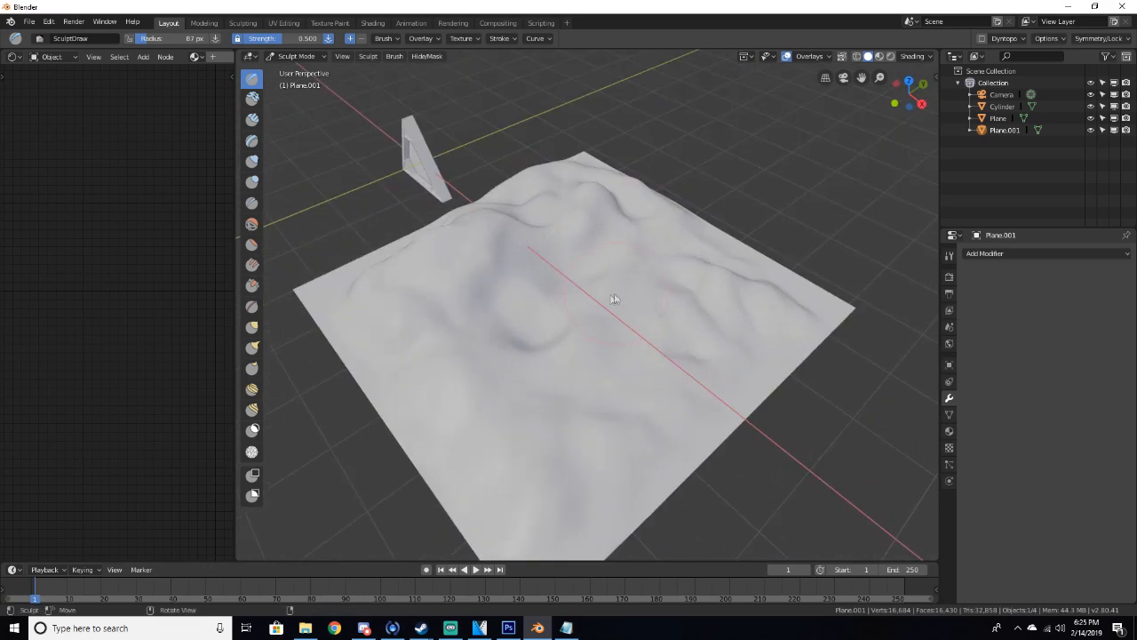
Smooth the sharp ridges on the plane's right side with the Smooth brush
key("s")
left_click_drag(599, 353, 583, 355)
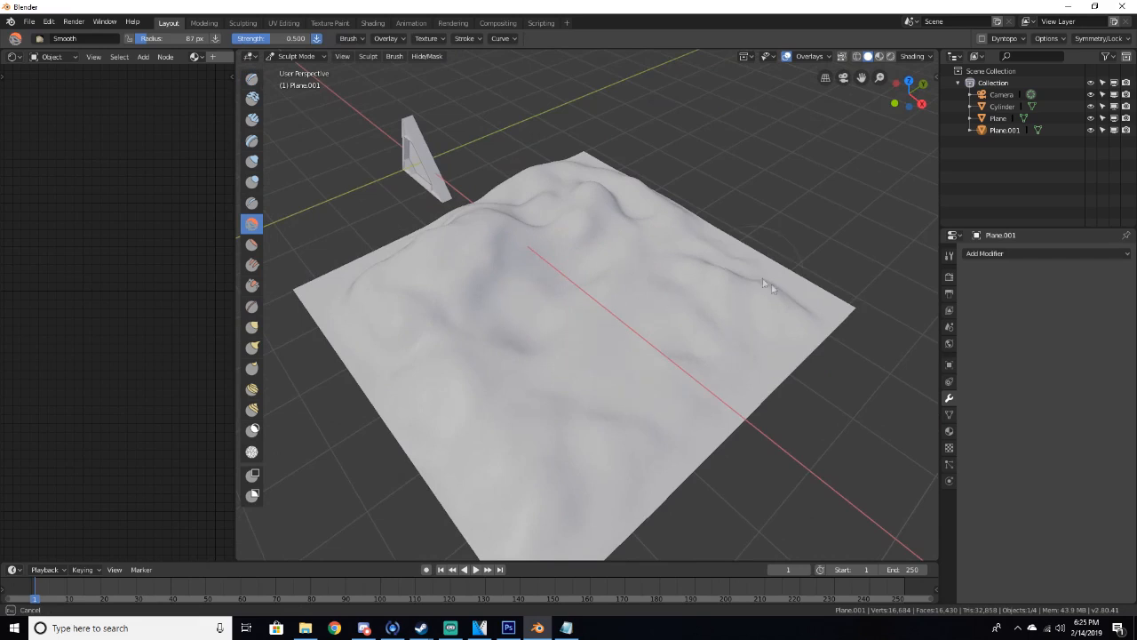
left_click_drag(763, 292, 756, 289)
mouse_move(729, 276)
middle_mouse_down()
mouse_move(715, 227)
mouse_move(724, 251)
middle_mouse_up()
scroll(582, 246, "up", 3)
mouse_move(579, 246)
middle_mouse_down()
mouse_move(485, 249)
mouse_move(437, 235)
middle_mouse_up()
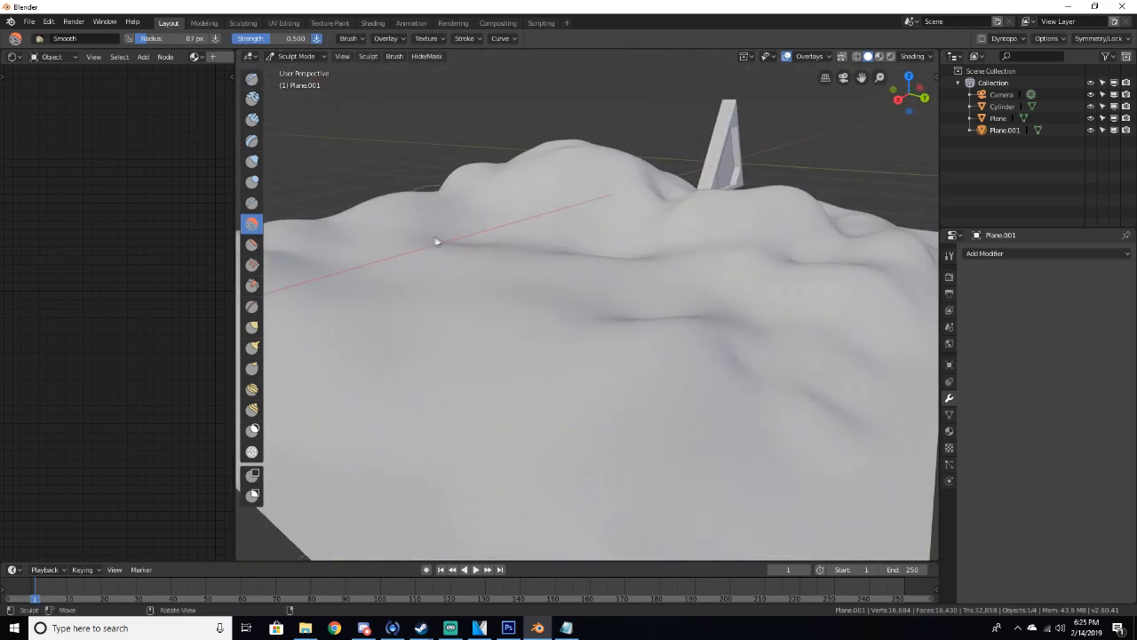
key("shift+f")
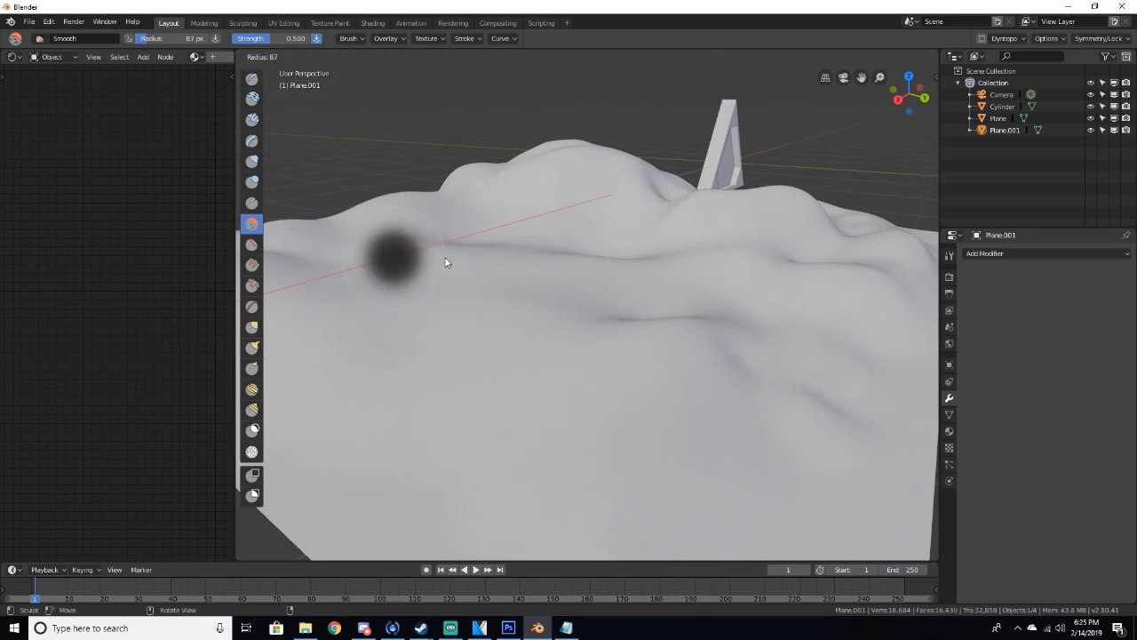
key("Escape")
Sculpt more hills and furrows in the foreground of the plane with the Draw brush
key("x")
middle_click_drag(446, 262, 436, 307)
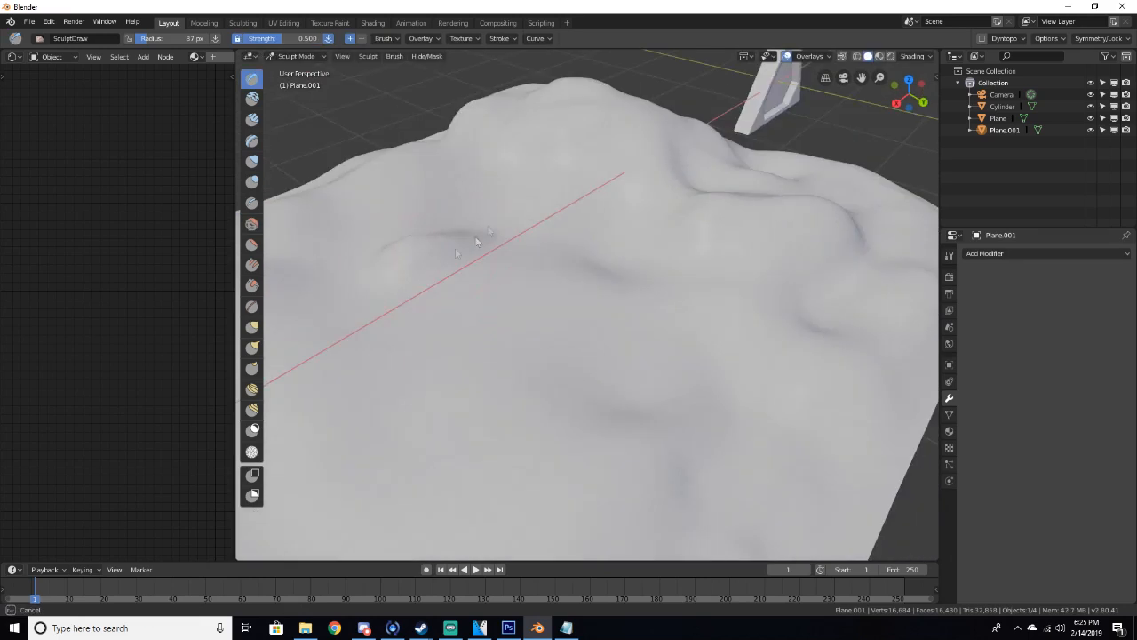
left_click_drag(431, 174, 425, 187)
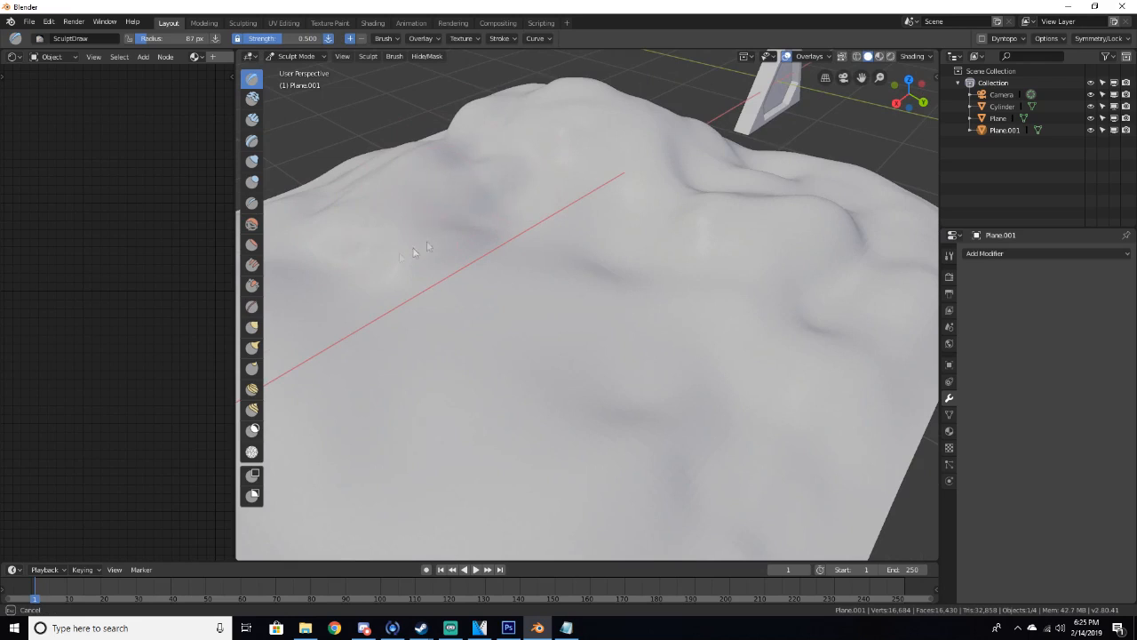
middle_click_drag(397, 258, 440, 236)
mouse_move(406, 316)
left_mouse_down()
mouse_move(524, 211)
mouse_move(444, 314)
mouse_move(498, 213)
mouse_move(551, 195)
left_mouse_up()
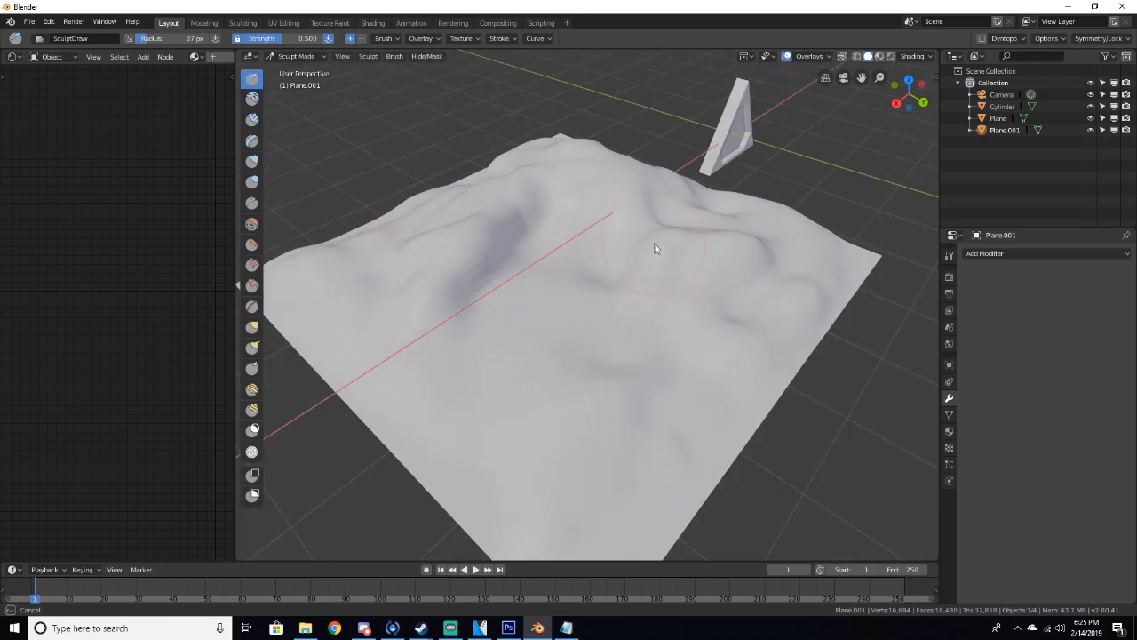
left_click_drag(671, 301, 627, 334)
mouse_move(670, 290)
middle_mouse_down()
mouse_move(672, 264)
mouse_move(652, 244)
middle_mouse_up()
scroll(622, 249, "up", 4)
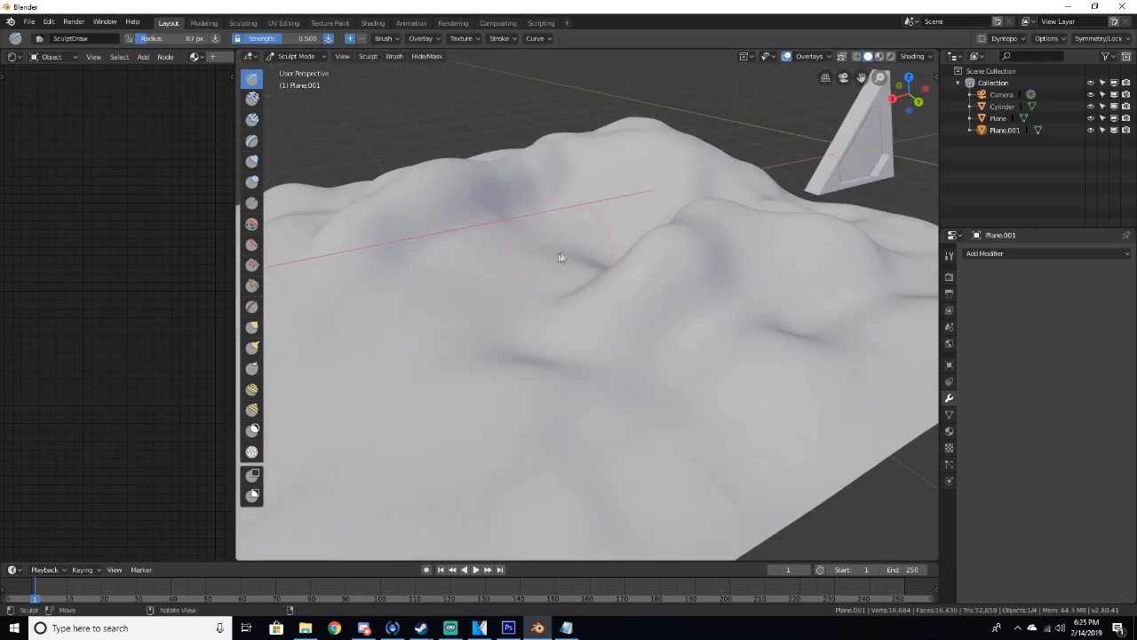
left_click_drag(450, 300, 462, 308)
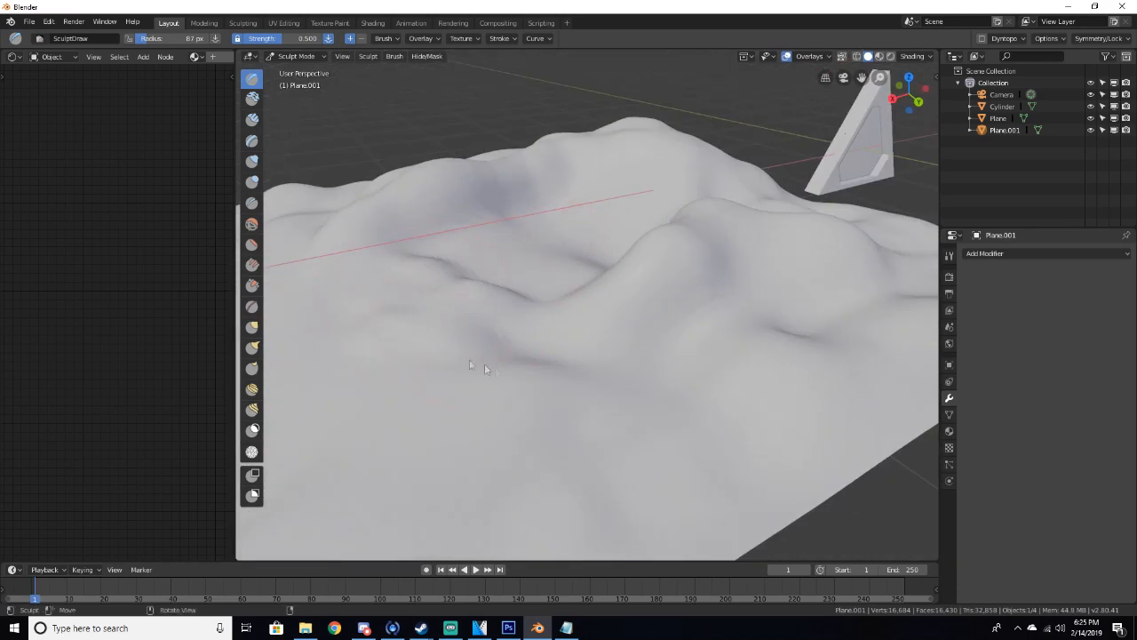
scroll(507, 391, "down", 3)
left_click_drag(510, 396, 610, 418)
left_click_drag(565, 468, 370, 434)
mouse_move(353, 315)
left_mouse_down()
mouse_move(394, 421)
mouse_move(524, 434)
left_mouse_up()
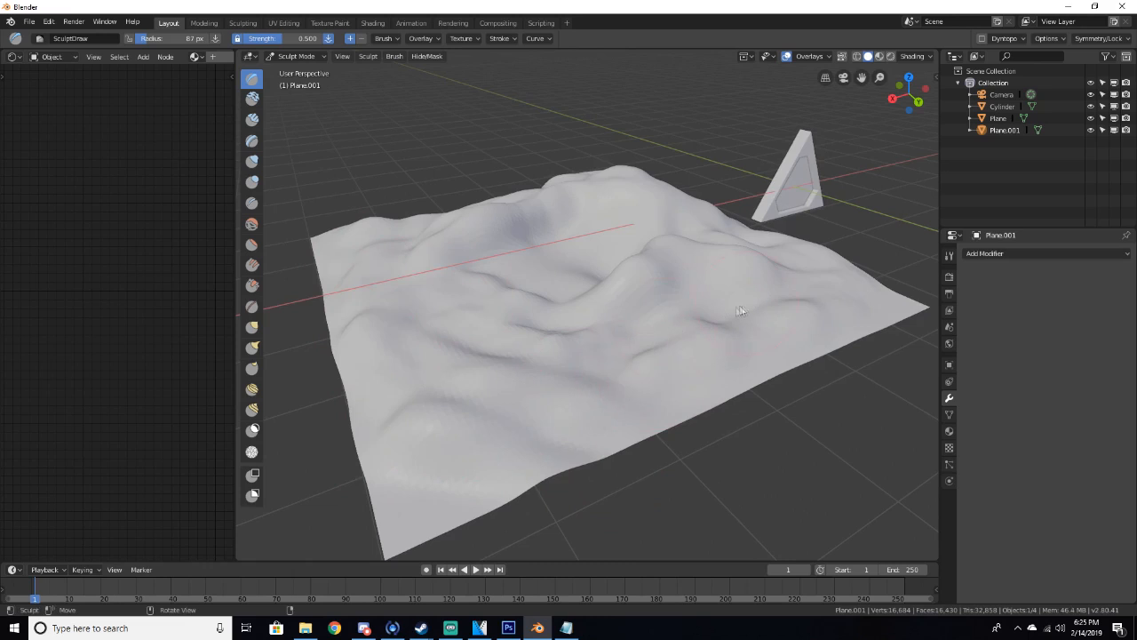
Smooth the foreground furrows with the Smooth brush
key("shift+s")
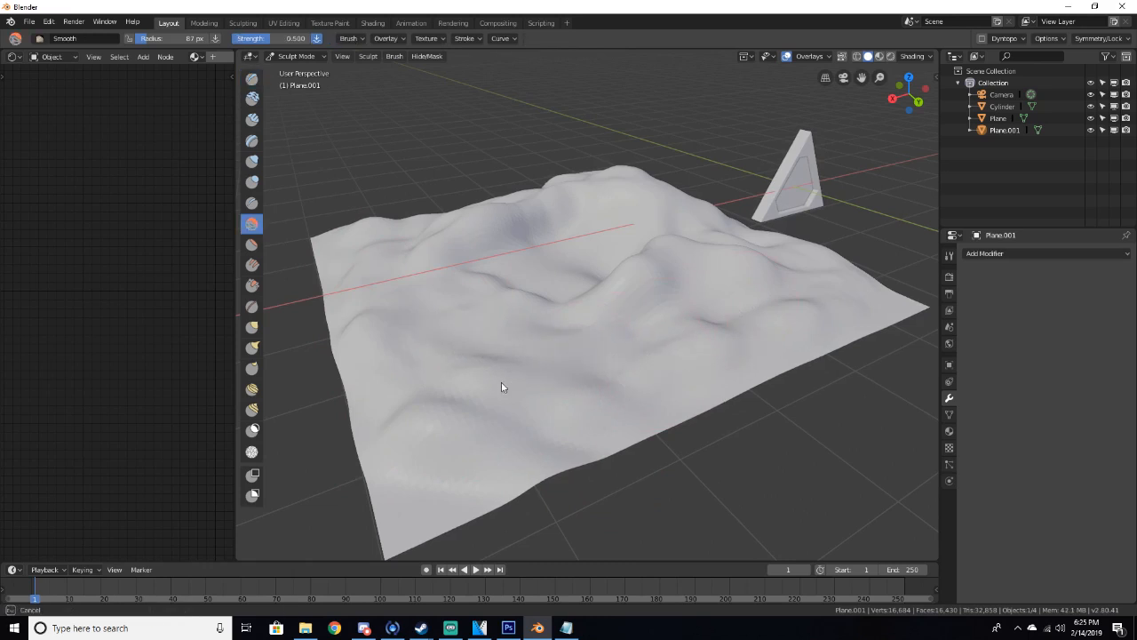
left_click_drag(456, 365, 493, 447)
mouse_move(510, 397)
middle_mouse_down()
mouse_move(577, 378)
mouse_move(548, 361)
mouse_move(531, 373)
mouse_move(550, 426)
middle_mouse_up()
scroll(575, 378, "up", 4)
Add a couple of final Draw brush strokes to the central hill
key("x")
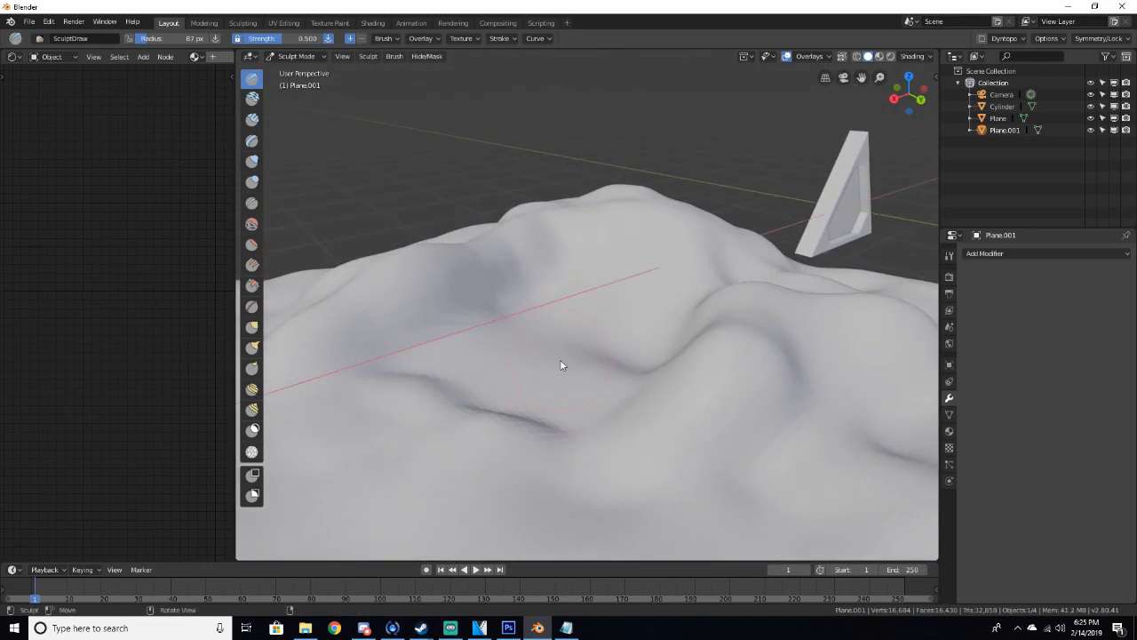
mouse_move(560, 365)
left_mouse_down()
mouse_move(542, 391)
mouse_move(583, 338)
left_mouse_up()
middle_click_drag(600, 358, 624, 296)
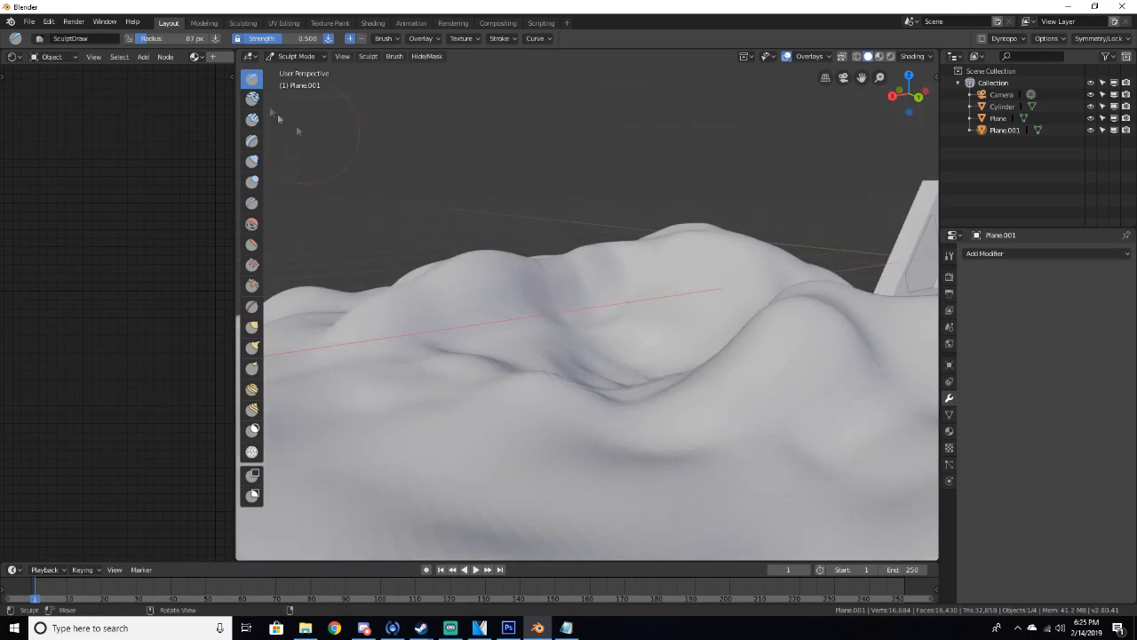
Switch the sculpted plane back to Object Mode with it selected
left_click(297, 56)
left_click(297, 78)
middle_click_drag(374, 125, 729, 300)
scroll(730, 300, "down", 5)
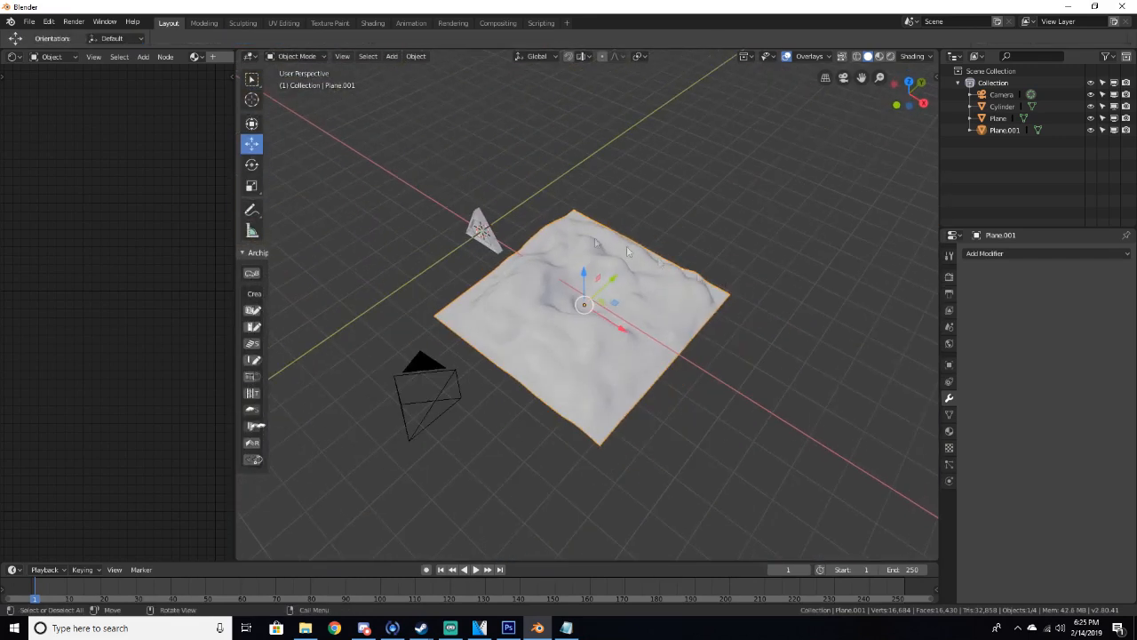
left_click(257, 164)
left_click_drag(602, 341, 492, 314)
key("ctrl+z")
Move the sculpted ground plane about -4.51 m along the X axis so the frame sits on it
scroll(534, 301, "up", 3)
middle_click_drag(533, 300, 599, 235)
left_click_drag(573, 343, 587, 335)
middle_click_drag(587, 336, 480, 357)
left_click(252, 145)
left_click_drag(617, 339, 504, 260)
scroll(457, 239, "up", 3)
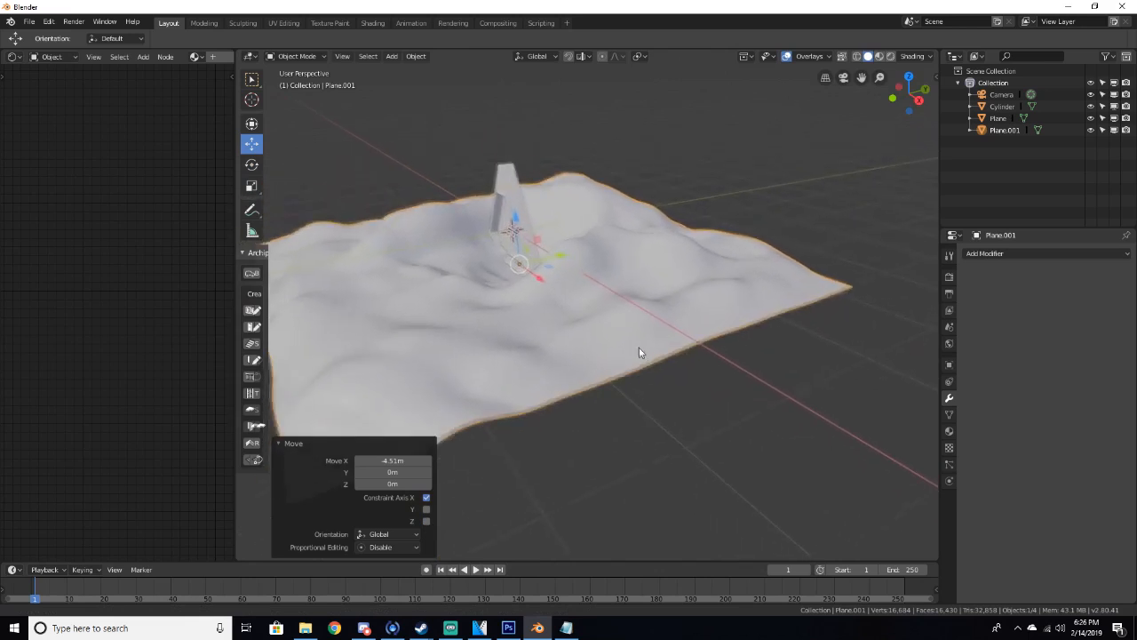
Scale the sculpted ground plane up uniformly by about 1.362
key("s")
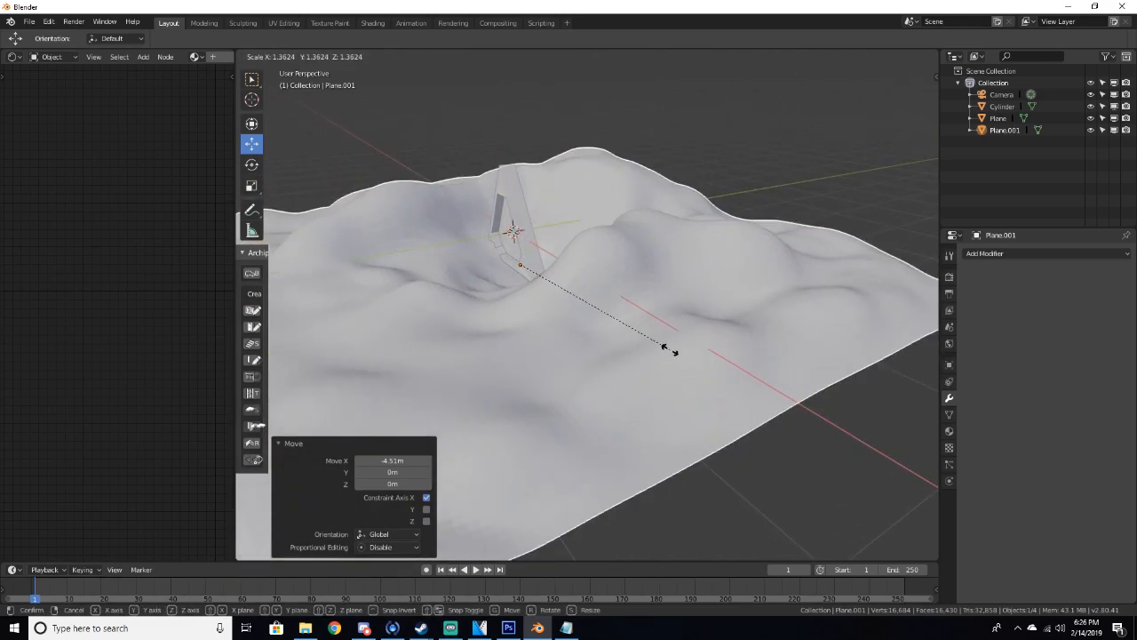
left_click(666, 340)
middle_click_drag(665, 340, 207, 326)
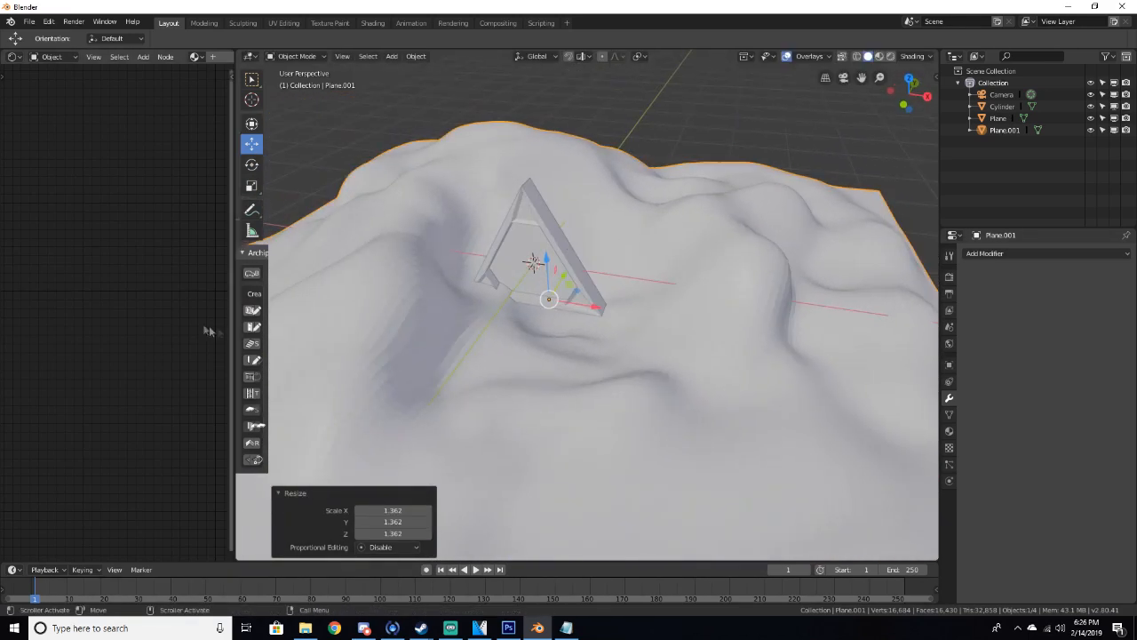
Reposition the ground plane about -6.51 m along X and lower it about 0.165 m along Z
left_click_drag(595, 316, 555, 313)
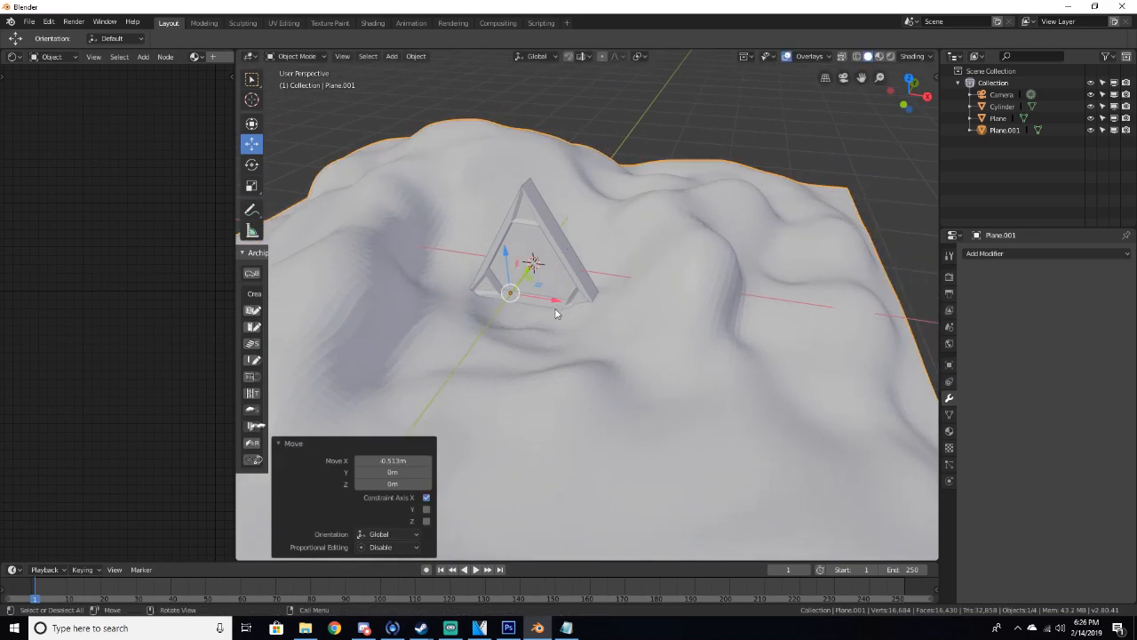
left_click_drag(504, 257, 506, 269)
middle_click_drag(506, 269, 485, 255)
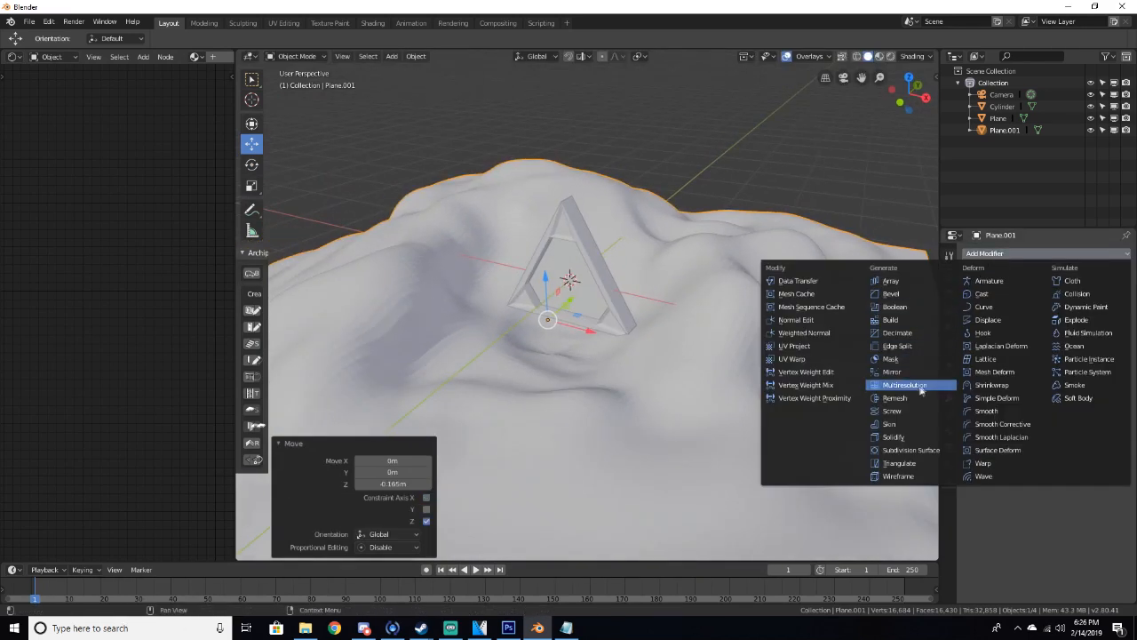
Add a Subdivision Surface modifier to the ground plane with render level 4 and viewport level 2
left_click(910, 450)
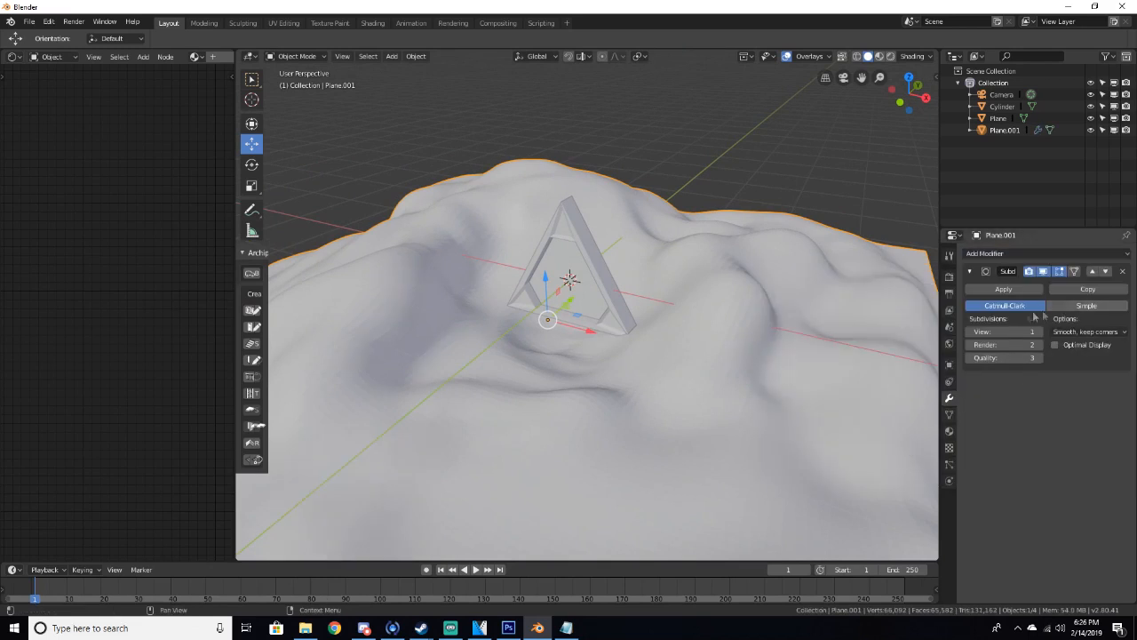
left_click(1040, 346)
left_click(1039, 346)
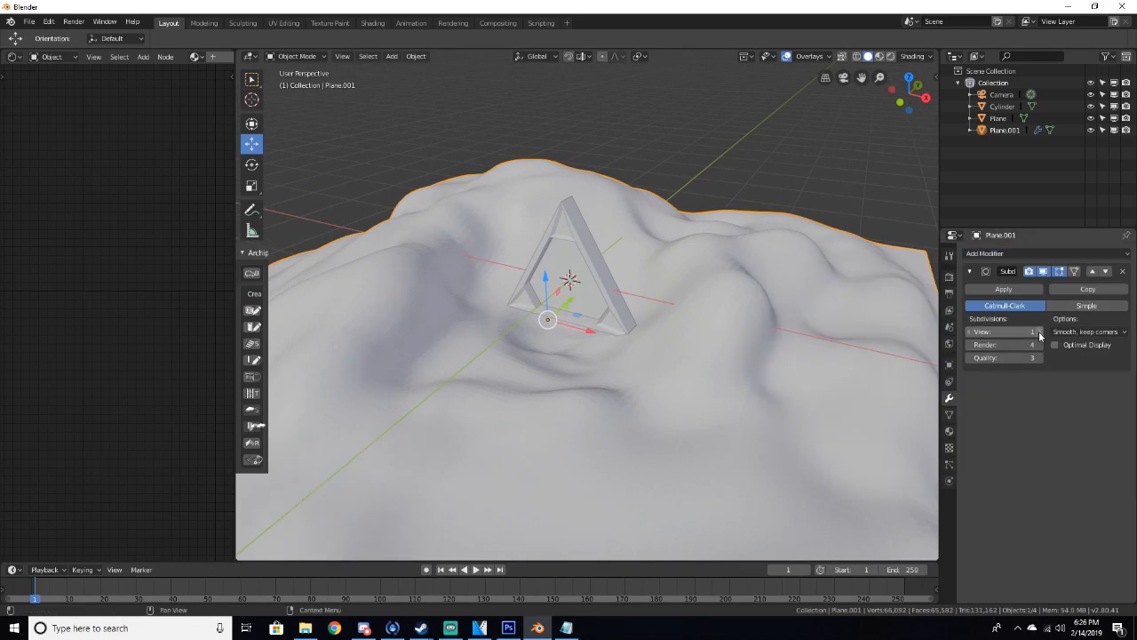
double_click(1040, 334)
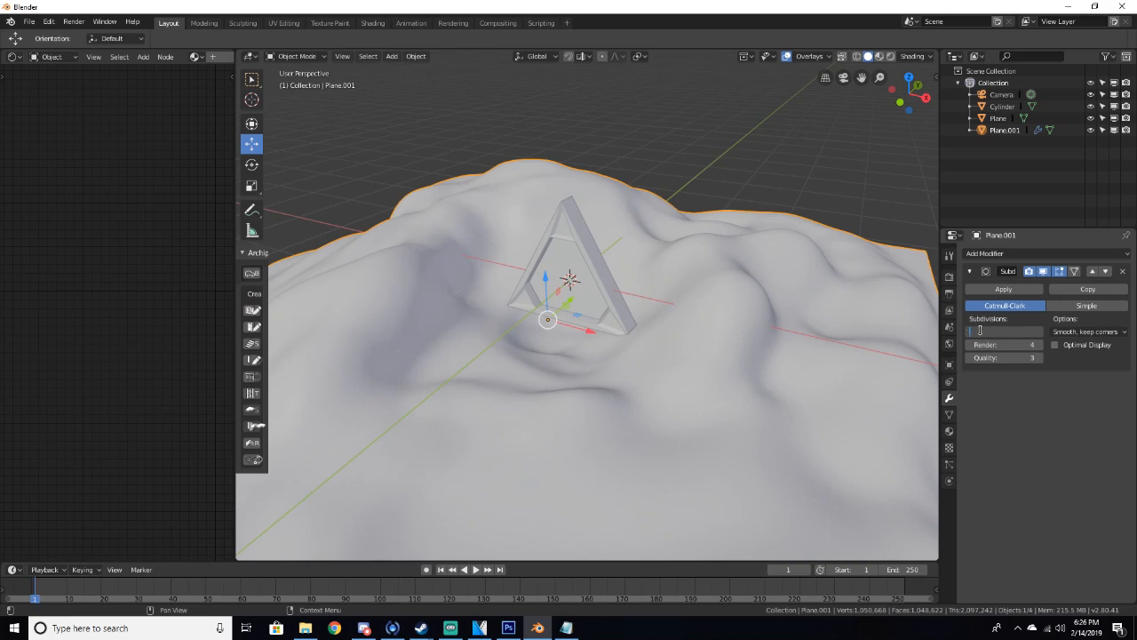
key("Return")
Select the portal image plane and rotate it about 14.2° around the X axis
middle_click_drag(855, 343, 911, 278)
scroll(912, 277, "down", 3)
scroll(771, 270, "up", 3)
middle_click_drag(754, 270, 549, 338)
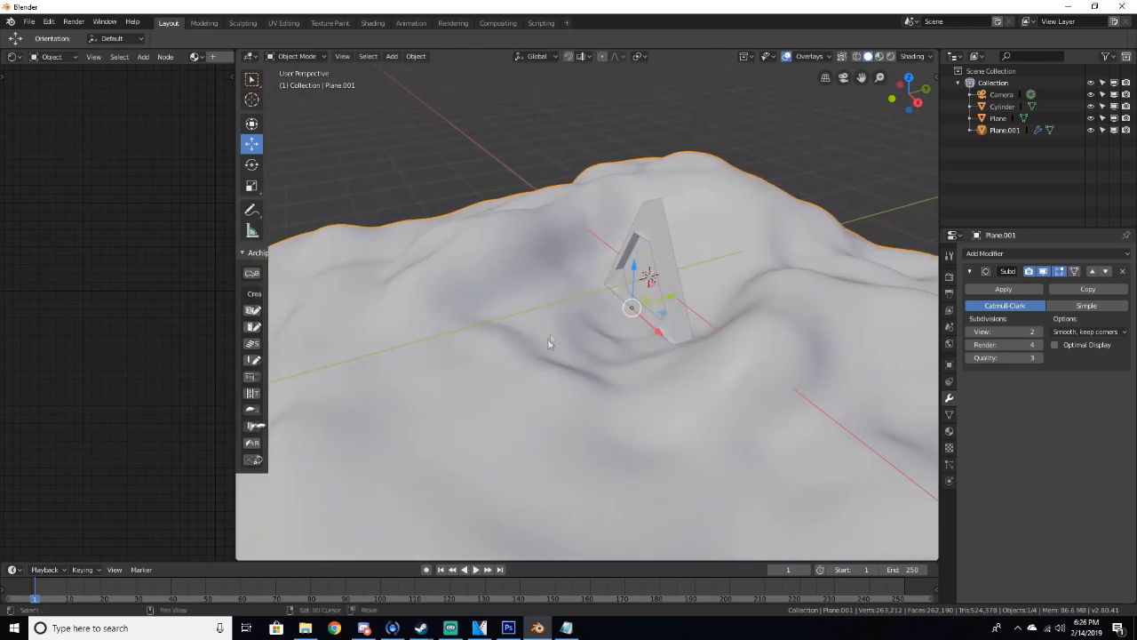
left_click(662, 222)
middle_click_drag(665, 224, 731, 238)
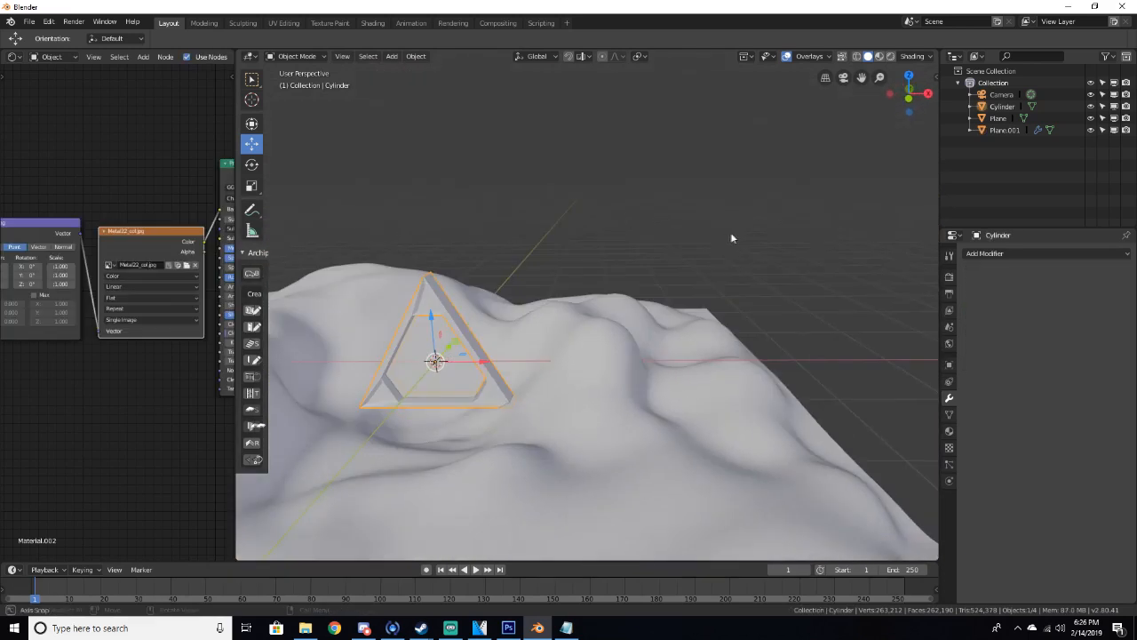
middle_click_drag(636, 276, 702, 263)
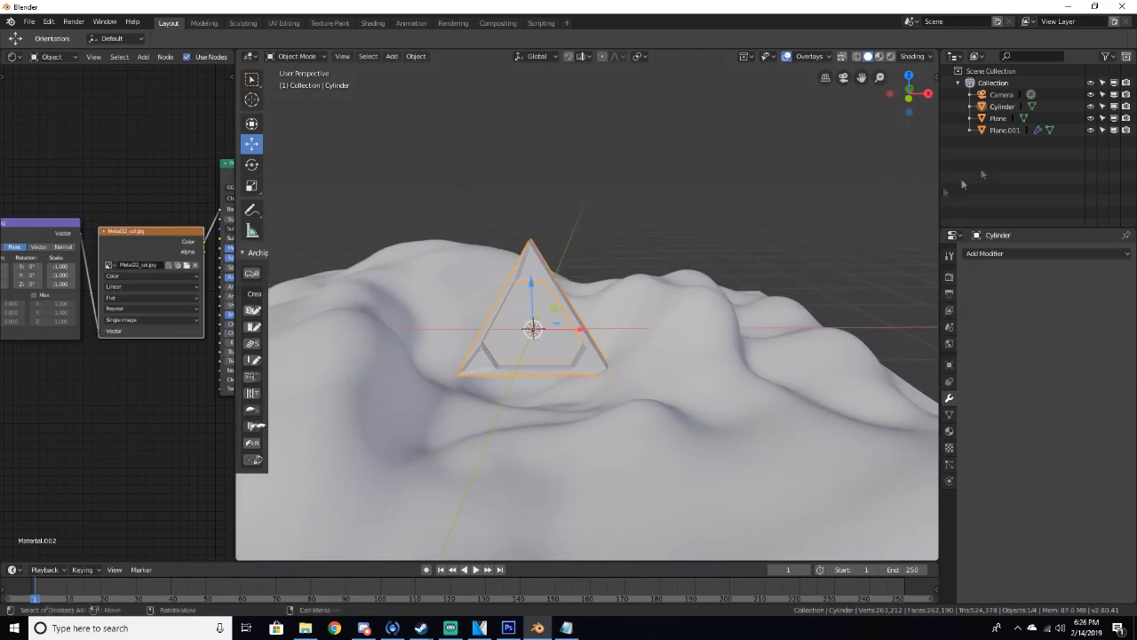
left_click(1003, 123, "shift")
middle_click_drag(801, 187, 725, 204)
left_click(252, 164)
left_click_drag(660, 313, 708, 302)
middle_click_drag(708, 302, 740, 331)
mouse_move(747, 322)
left_mouse_down()
mouse_move(748, 310)
mouse_move(765, 307)
mouse_move(750, 302)
left_mouse_up()
middle_click_drag(751, 302, 547, 290)
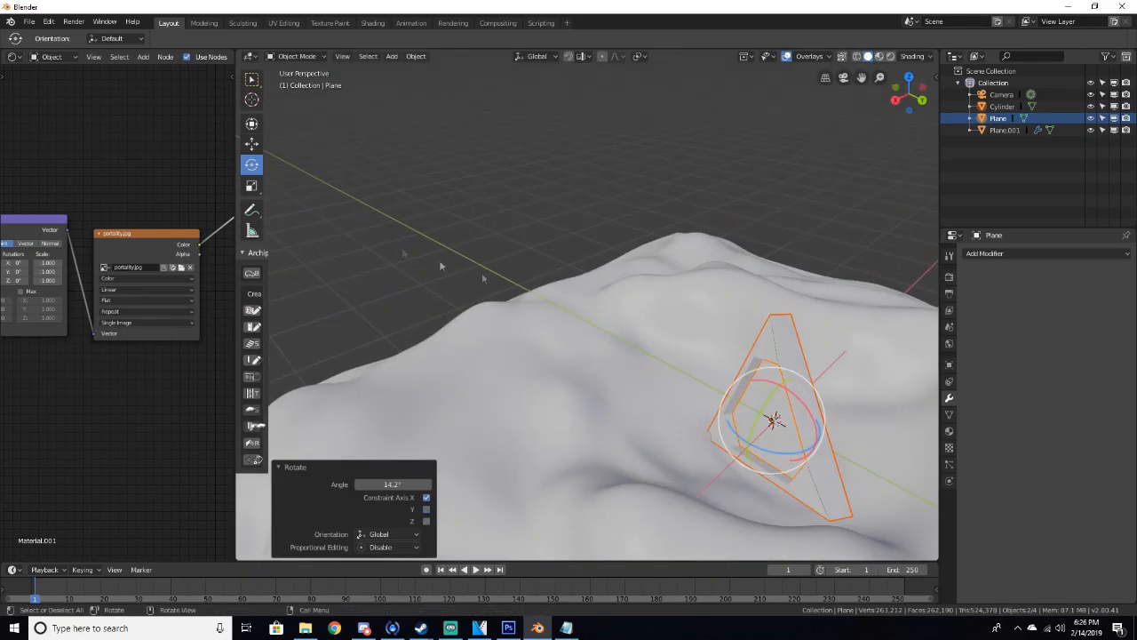
Move the portal image plane about 0.254 m along the Y axis
left_click(250, 146)
left_click_drag(753, 441, 788, 408)
left_click_drag(817, 354, 815, 378)
left_click_drag(847, 433, 876, 447)
middle_click_drag(876, 447, 687, 409)
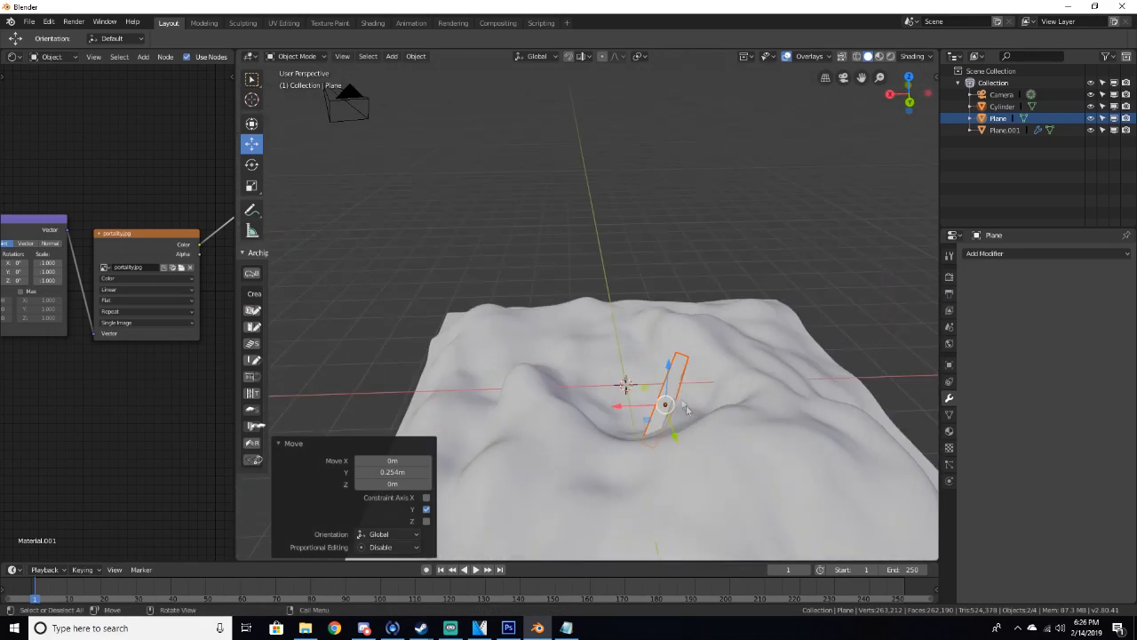
Rotate the portal image plane about 12.9° around the Y axis to fit inside the frame
left_click(251, 164)
mouse_move(704, 367)
left_mouse_down()
mouse_move(693, 373)
mouse_move(718, 383)
left_mouse_up()
middle_click_drag(718, 383, 780, 300)
left_click_drag(651, 255, 652, 313)
scroll(667, 297, "up", 5)
middle_click_drag(668, 297, 595, 211)
left_click_drag(658, 301, 671, 319)
scroll(667, 321, "up", 2)
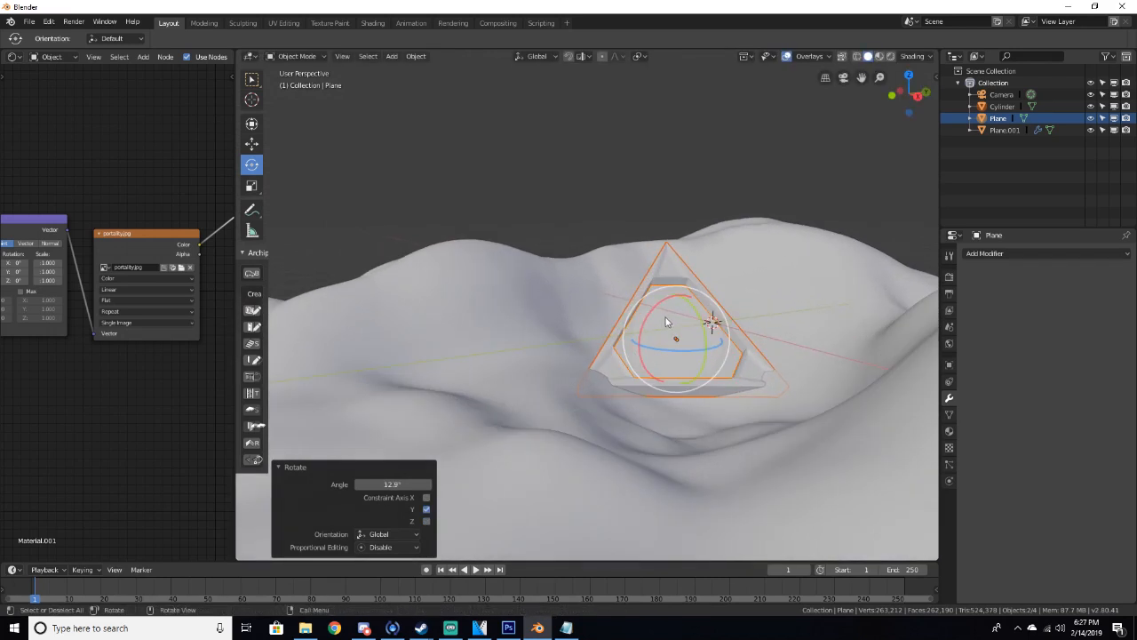
Adjust the portal image plane's position slightly with the Move tool
left_click(251, 143)
left_click_drag(680, 295, 678, 290)
left_click_drag(700, 348, 723, 350)
left_click_drag(702, 311, 711, 317)
middle_click_drag(710, 317, 927, 284)
scroll(927, 284, "down", 2)
scroll(601, 353, "down", 2)
Select the sculpted ground plane and switch it to Sculpt Mode
left_click(736, 354)
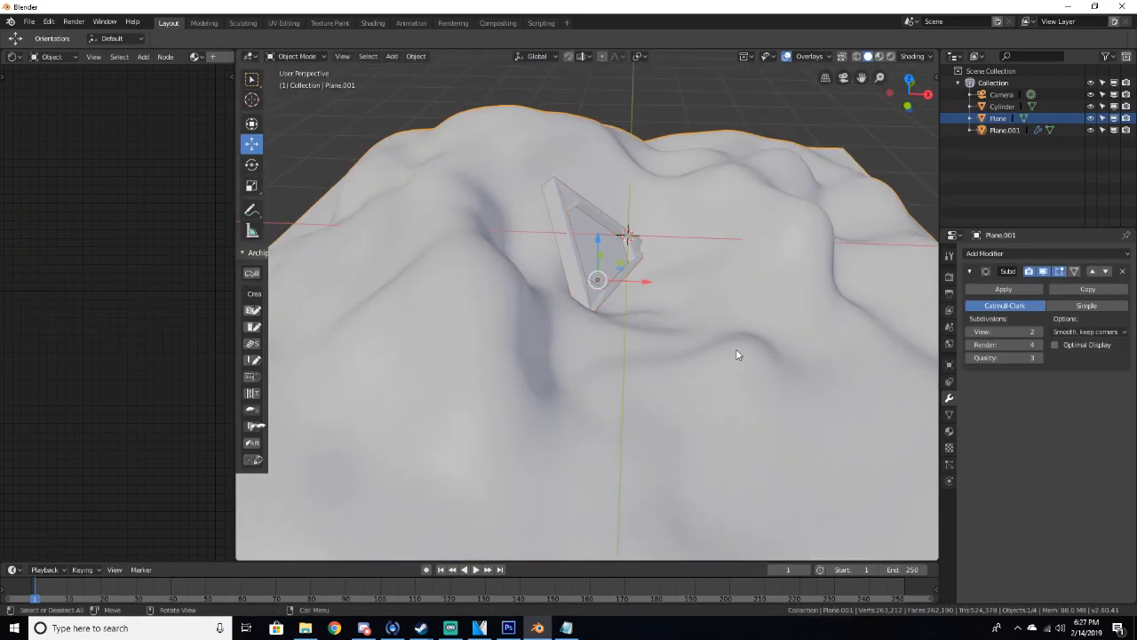
left_click(304, 55)
left_click(296, 55)
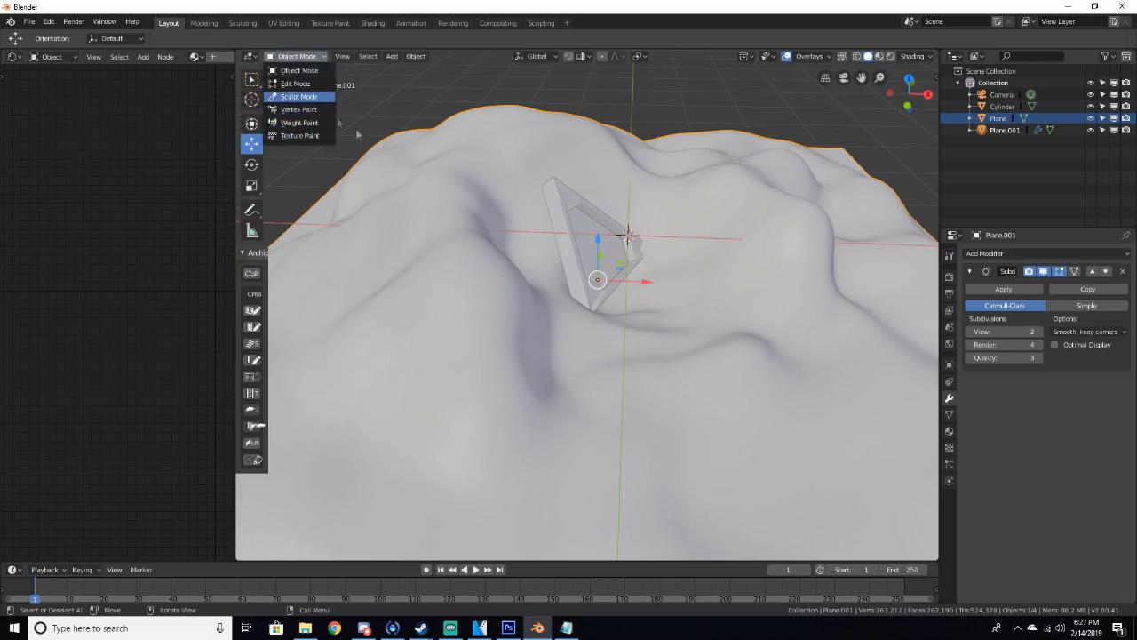
left_click(299, 96)
Sculpt around the base of the frame with the Draw brush, adjusting the brush radius
middle_click_drag(706, 298, 668, 323)
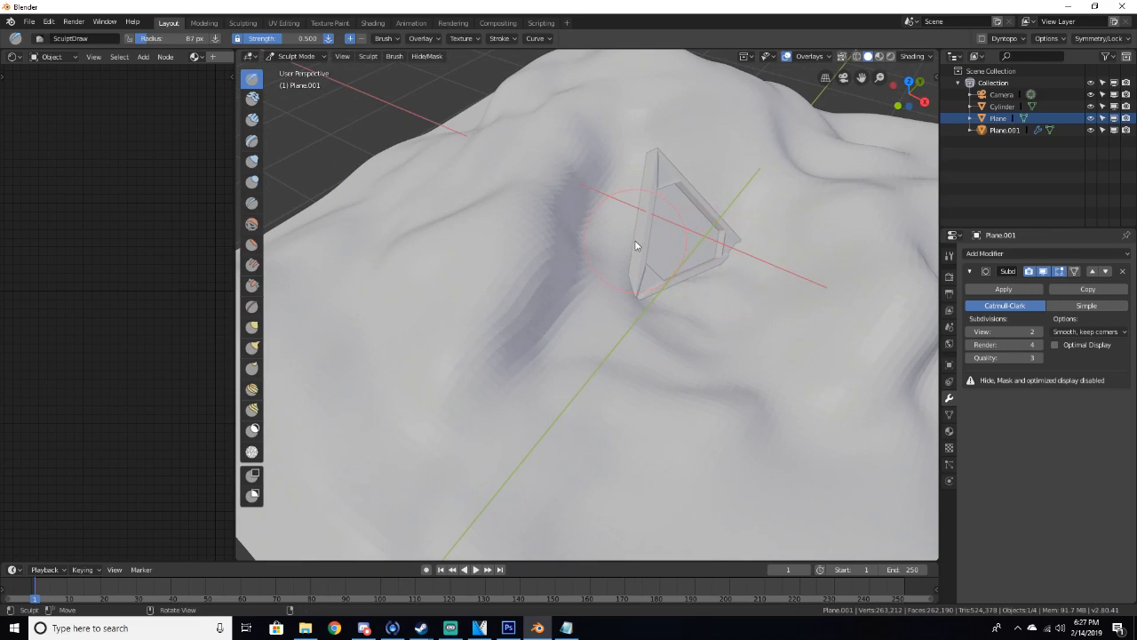
middle_click_drag(624, 244, 653, 364)
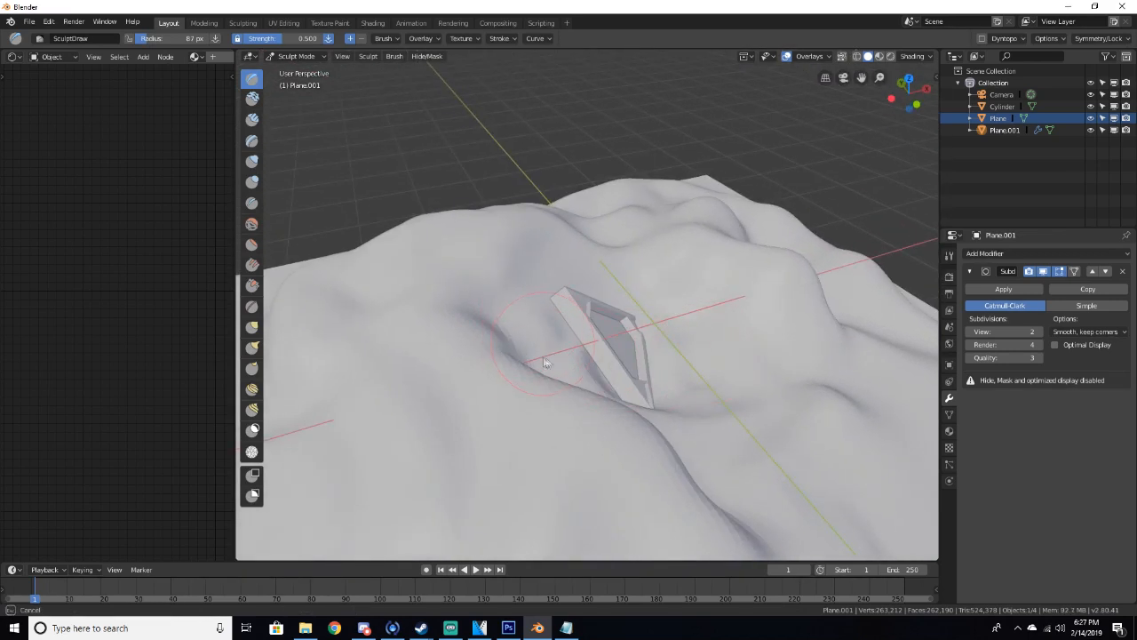
key("f")
left_click_drag(522, 335, 523, 342)
middle_click_drag(522, 342, 497, 344)
Set the Subdivision modifier's viewport level to 1 and render level to 0
mouse_move(573, 322)
left_mouse_down()
mouse_move(569, 358)
mouse_move(587, 323)
left_mouse_up()
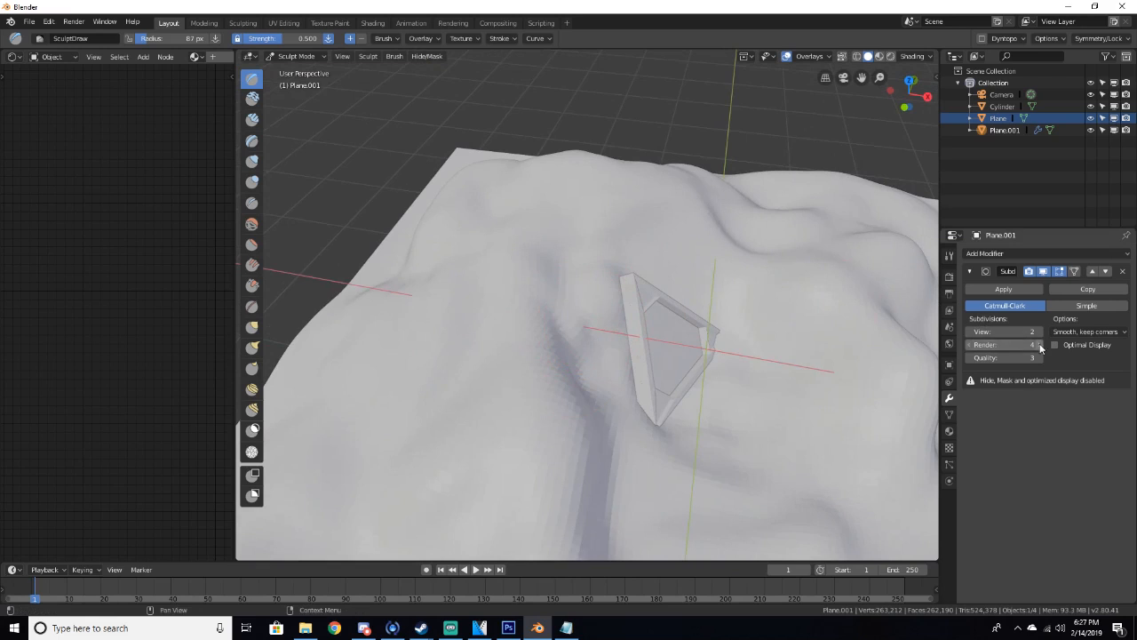
key("Return")
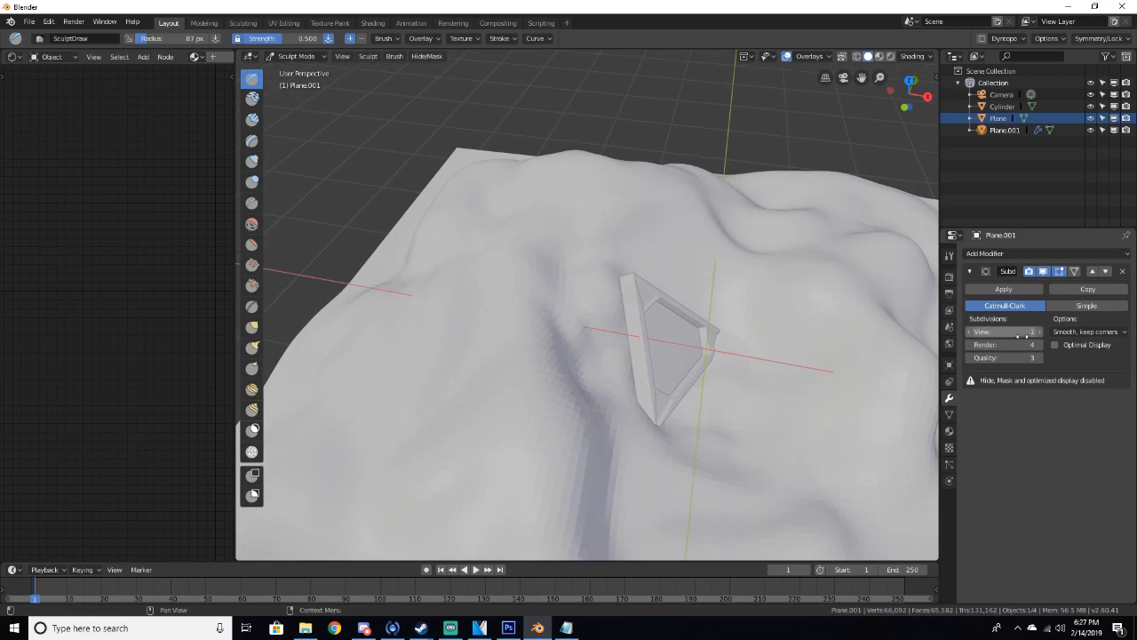
left_click_drag(1015, 346, 1002, 346)
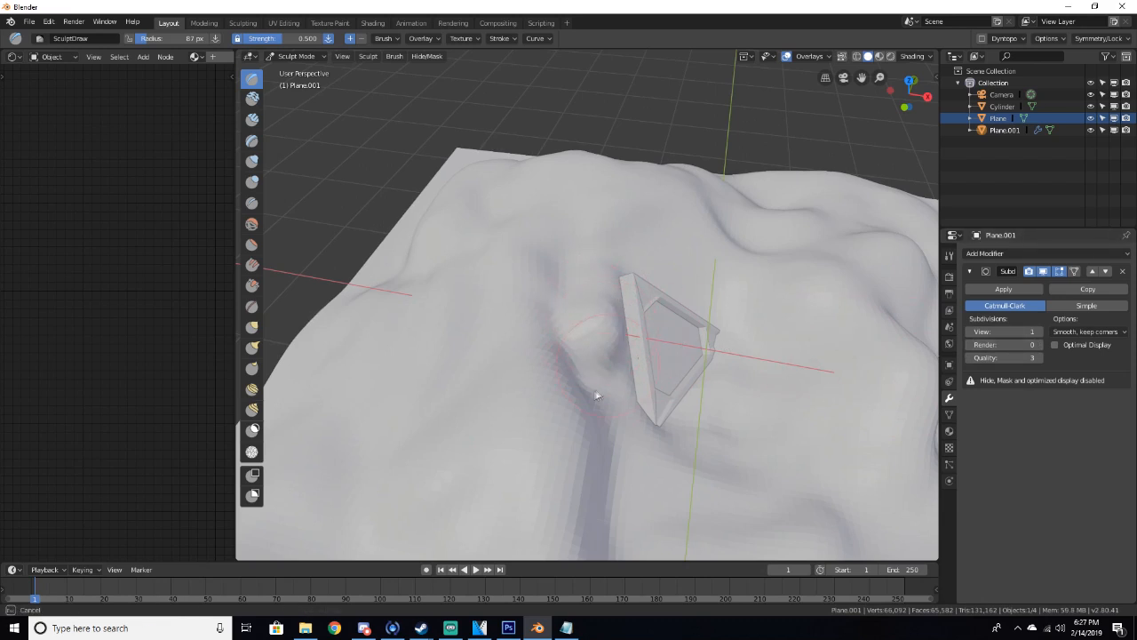
Smooth the ground in front of the frame with the Smooth brush and add a Draw brush stroke there
mouse_move(601, 360)
middle_mouse_down()
mouse_move(525, 320)
mouse_move(411, 298)
middle_mouse_up()
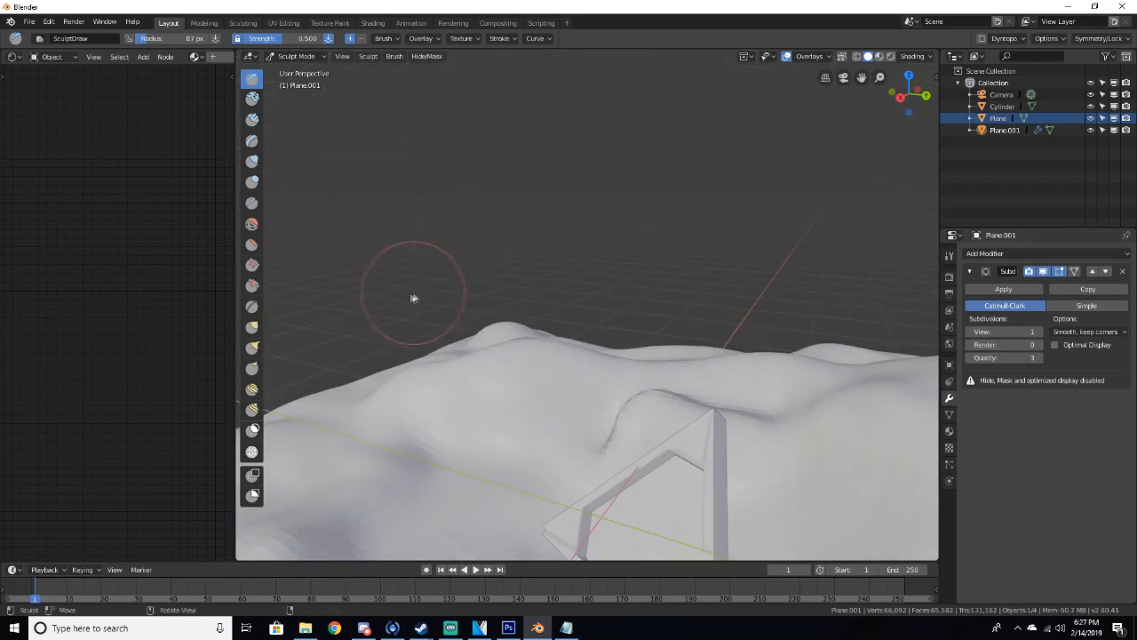
mouse_move(597, 410)
middle_mouse_down()
mouse_move(647, 432)
mouse_move(643, 412)
middle_mouse_up()
key("shift+s")
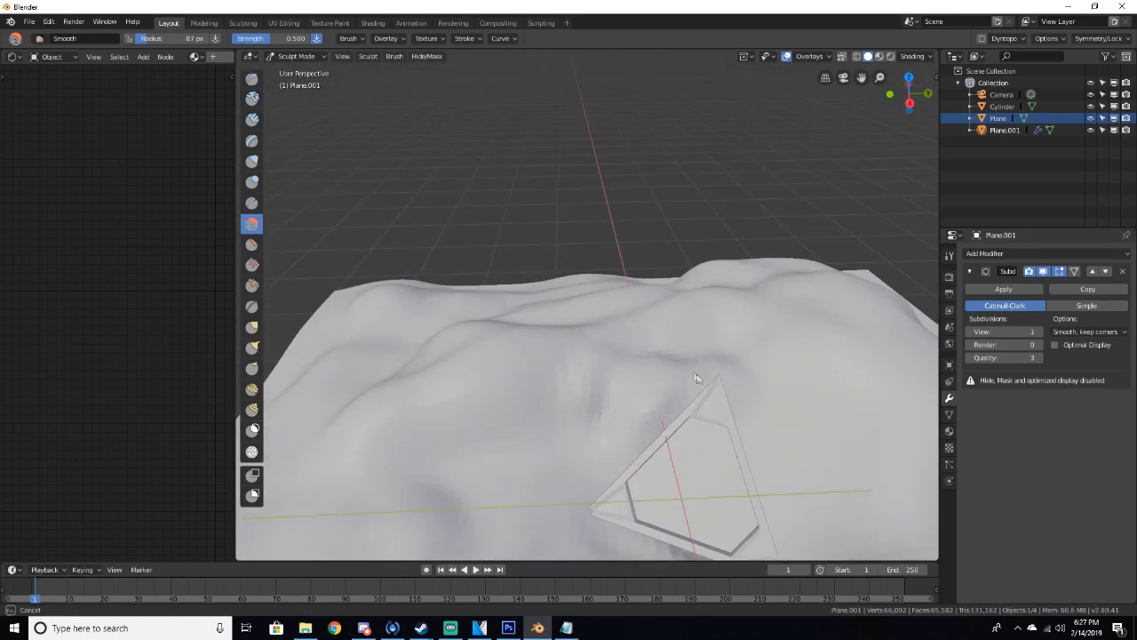
mouse_move(695, 378)
middle_mouse_down()
mouse_move(713, 356)
mouse_move(706, 385)
middle_mouse_up()
key("f")
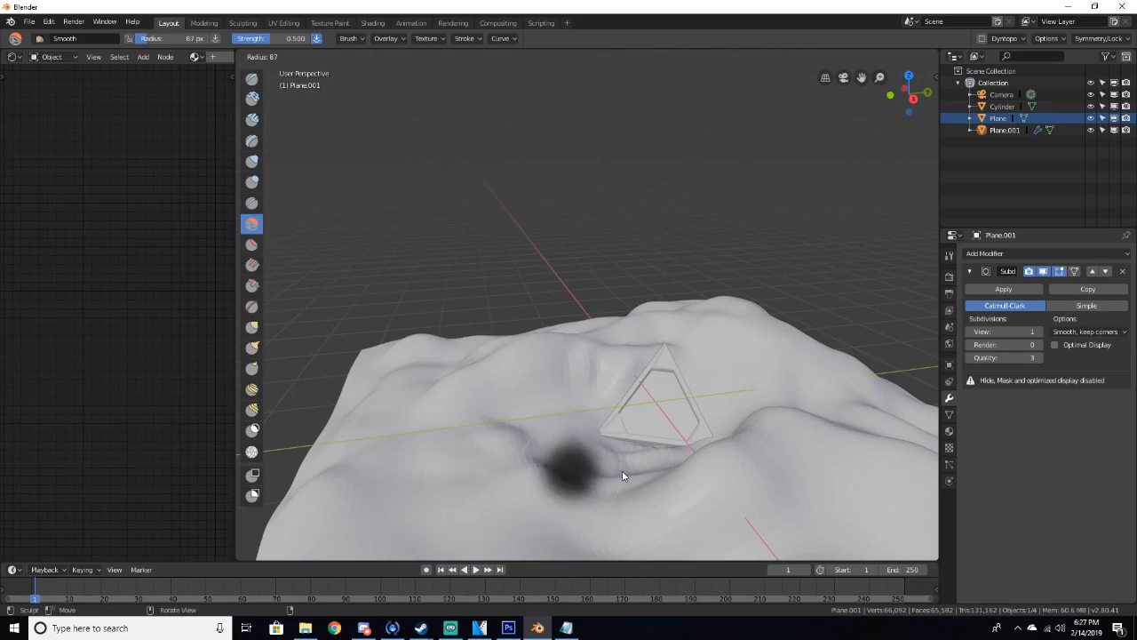
left_click(619, 468)
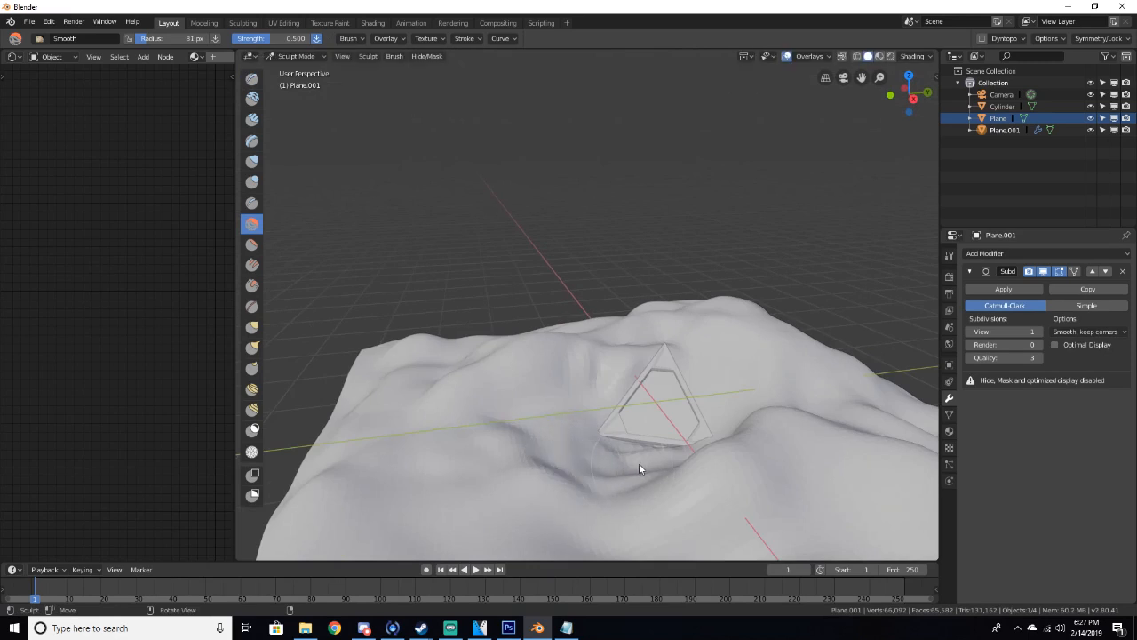
key("x")
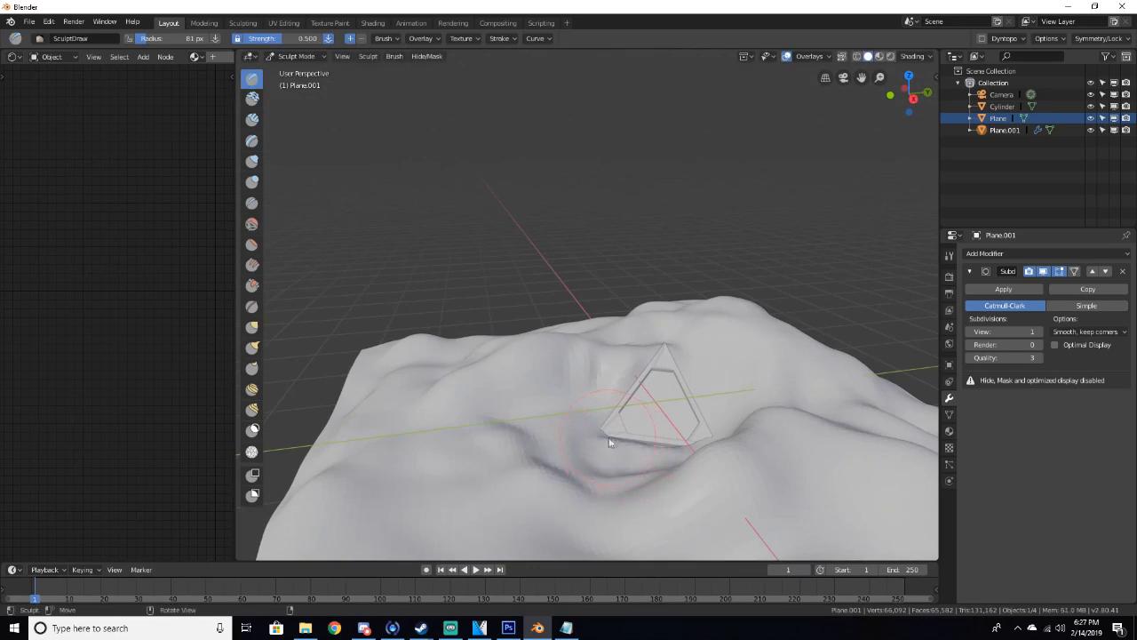
middle_click_drag(673, 460, 681, 454)
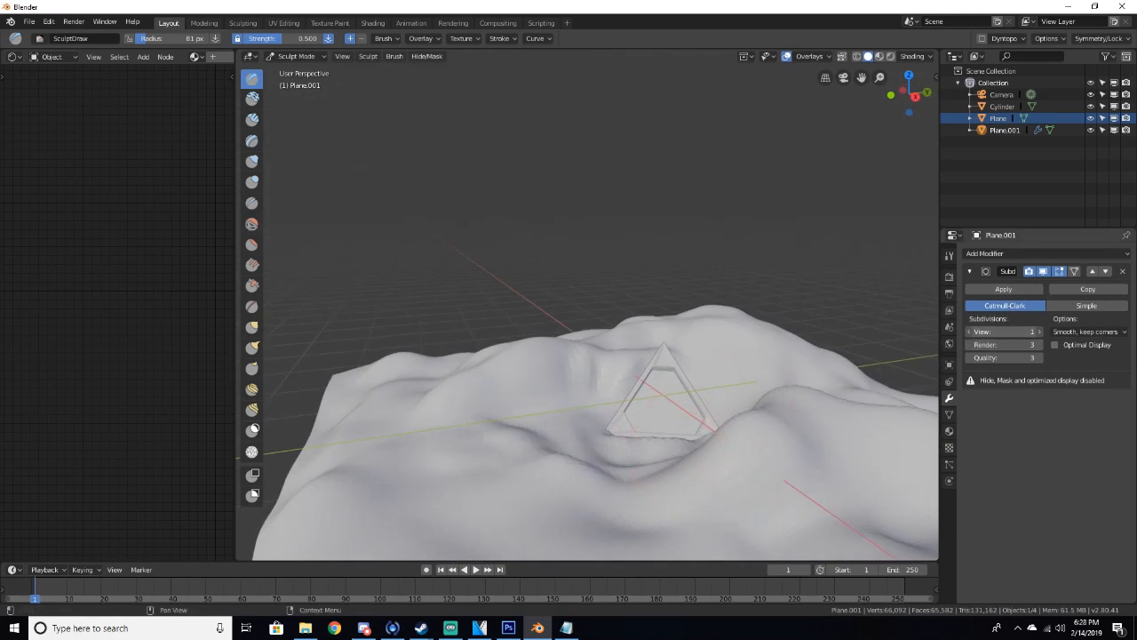
Apply the Subdivision modifier at viewport level 2 and switch the ground back to Object Mode
left_click(1040, 331)
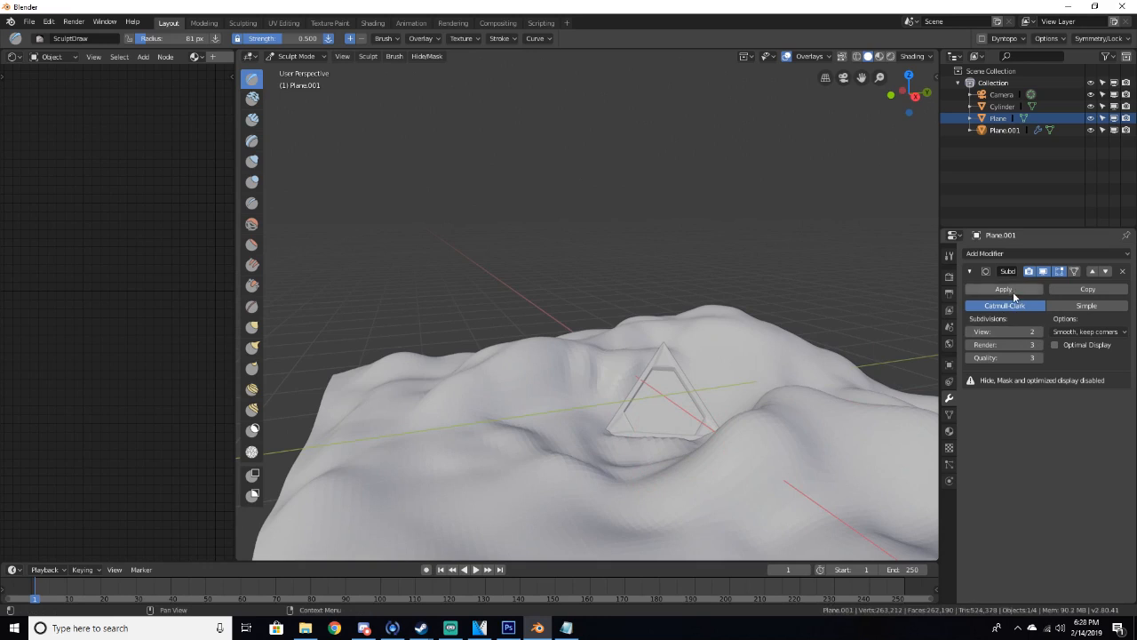
middle_click_drag(703, 414, 734, 420)
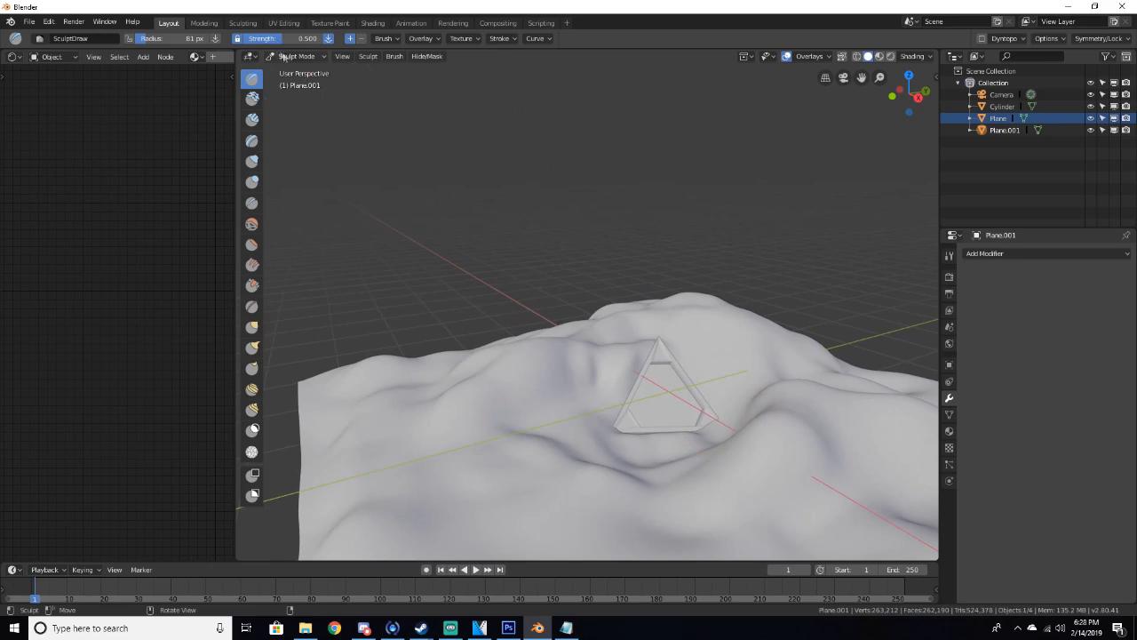
left_click(283, 56)
left_click(280, 68)
Add a new mesh plane and rotate it 90° around the X axis to stand upright
middle_click_drag(655, 418, 631, 211)
scroll(611, 304, "up", 4)
scroll(633, 273, "down", 2)
scroll(586, 244, "down", 3)
key("shift+a")
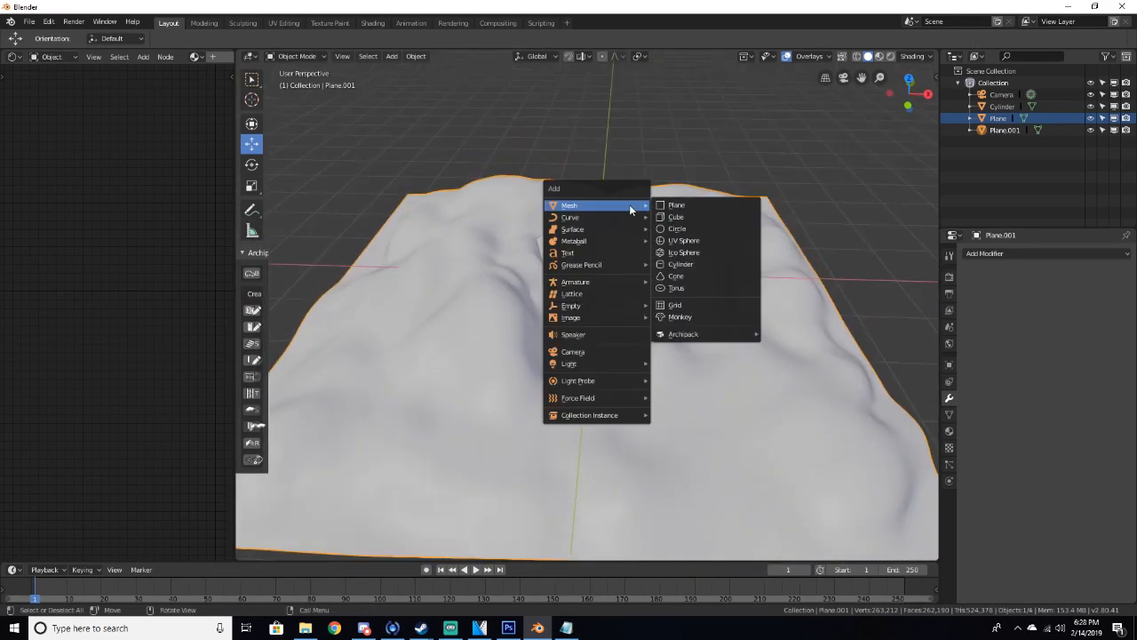
left_click(660, 204)
middle_click_drag(651, 224, 596, 248)
mouse_move(628, 260)
left_mouse_down()
mouse_move(650, 243)
mouse_move(637, 244)
left_mouse_up()
type("rx90")
key("Return")
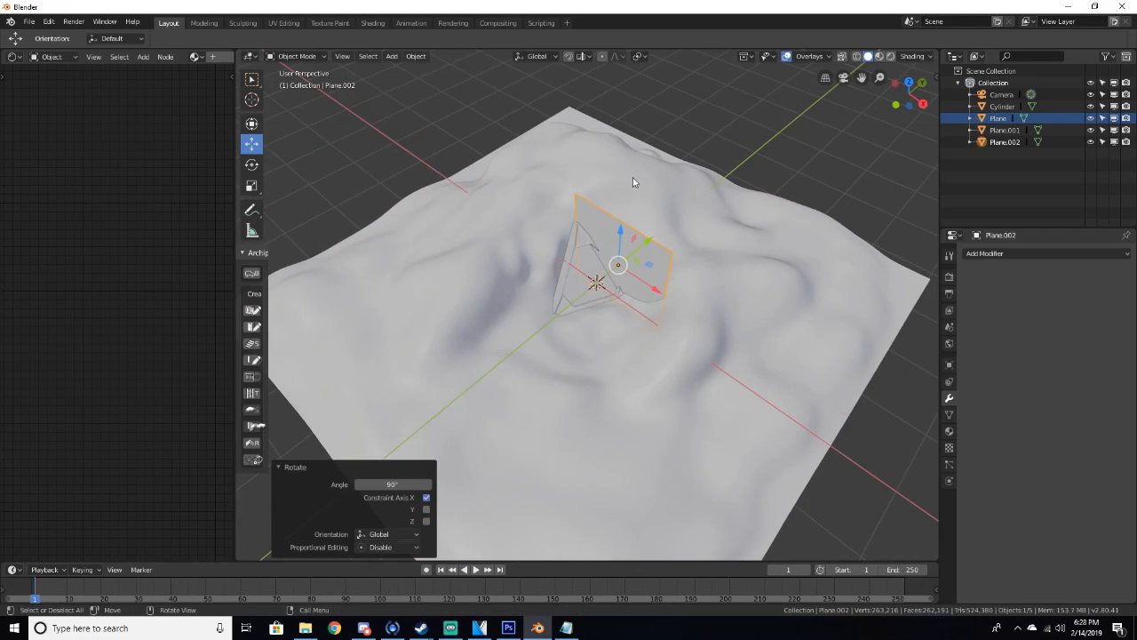
Move the new upright plane about 3.73 m along Y behind the ground
middle_click_drag(632, 184, 517, 180)
left_click_drag(663, 306, 924, 347)
scroll(745, 340, "down", 4)
middle_click_drag(745, 340, 659, 215)
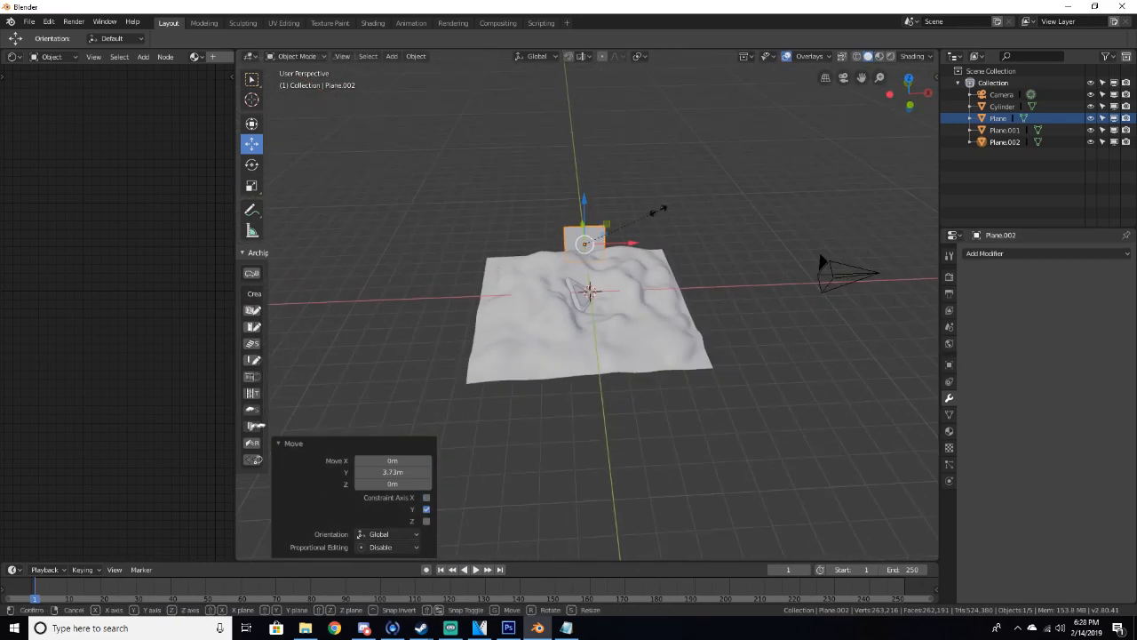
Scale the upright backdrop plane up uniformly by about 3.42
key("s")
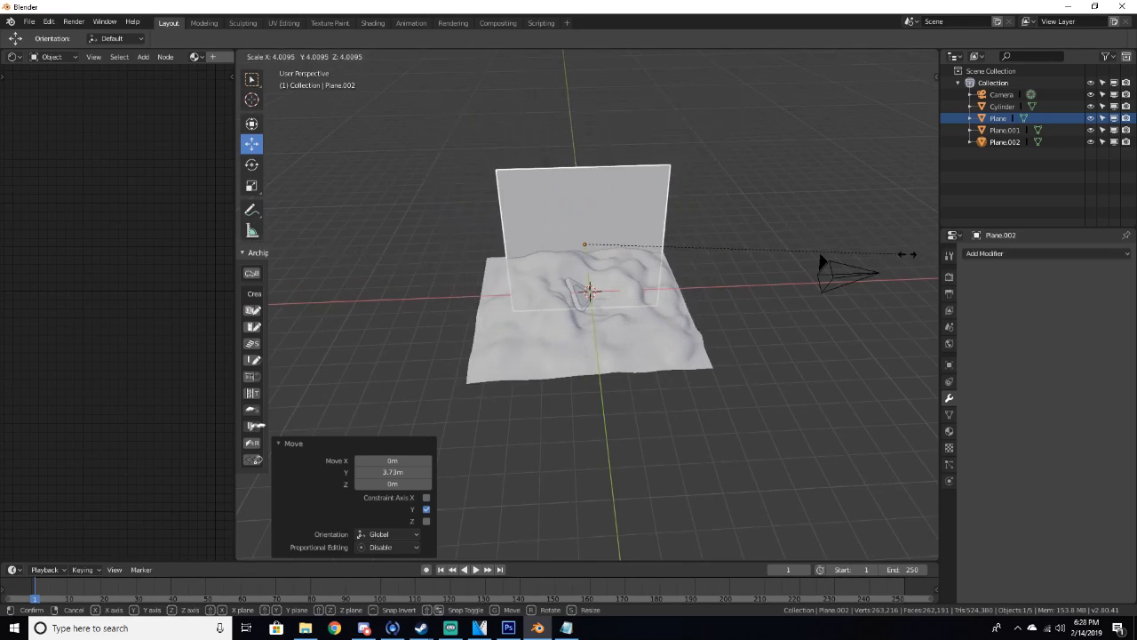
left_click(858, 252)
Enlarge the backdrop plane further with the Scale tool
left_click(252, 184)
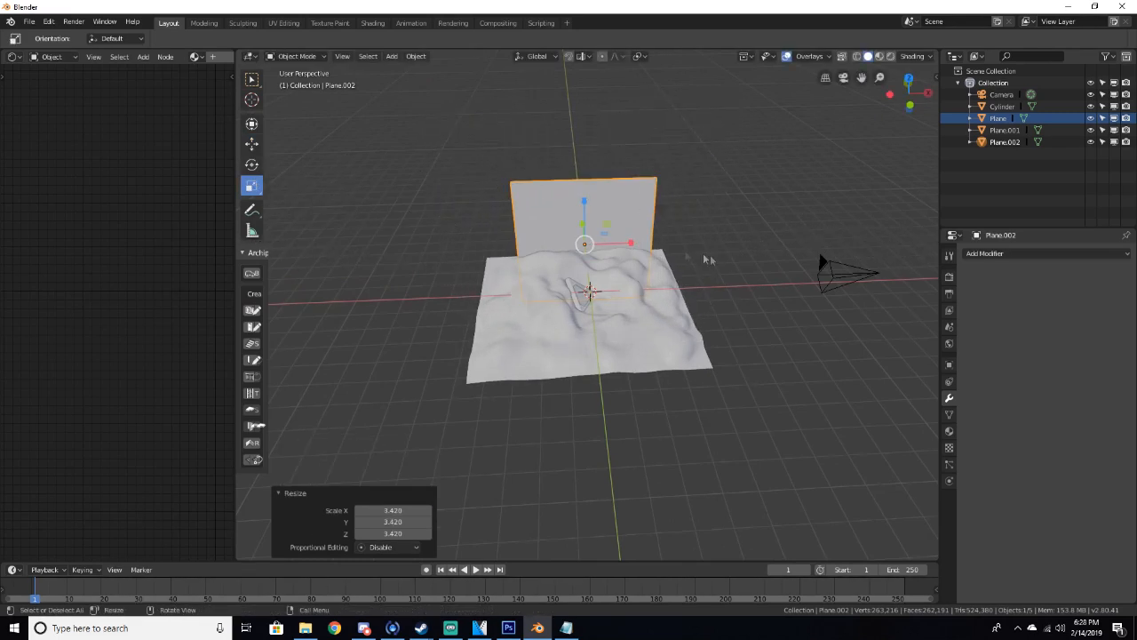
left_click_drag(629, 241, 680, 239)
left_click_drag(587, 203, 591, 182)
left_click_drag(636, 239, 693, 246)
Raise the backdrop plane about 1.42 m along the Z axis
left_click(253, 143)
scroll(692, 250, "up", 3)
middle_click_drag(691, 251, 564, 235)
scroll(637, 227, "up", 3)
scroll(566, 236, "down", 4)
left_click_drag(781, 235, 792, 179)
scroll(788, 182, "down", 3)
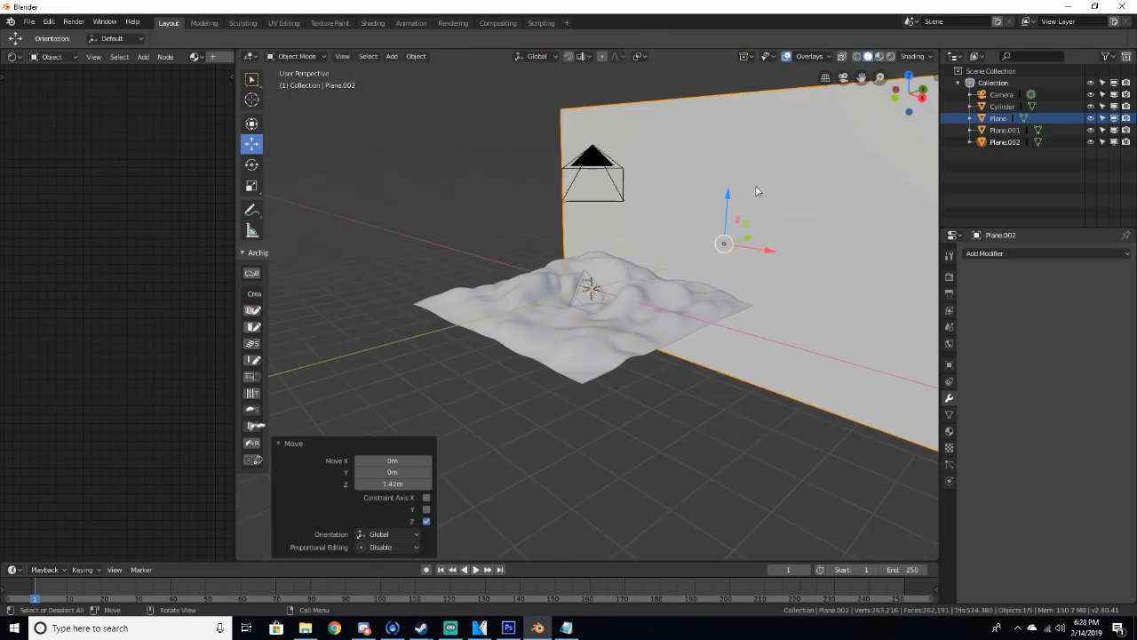
Move the backdrop plane about -0.5 m along the X axis
key("s")
left_click(745, 206)
left_click_drag(768, 255, 754, 255)
scroll(679, 256, "up", 6)
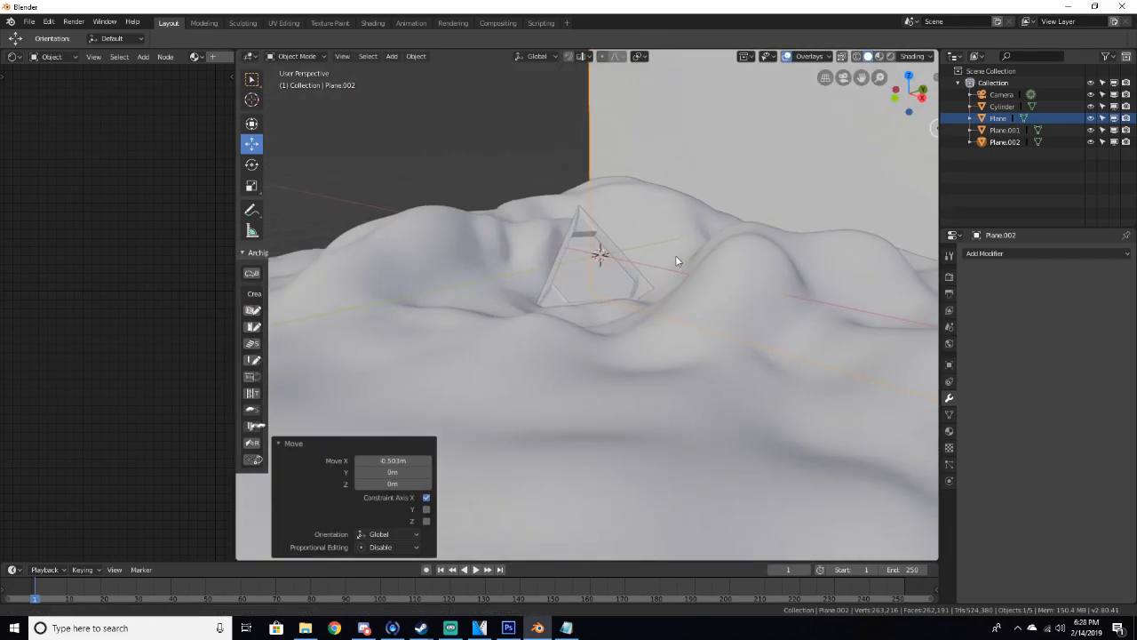
Create a new material for the backdrop plane and add a texture coordinate, mapping and image texture node setup
mouse_move(683, 254)
middle_mouse_down()
mouse_move(695, 234)
mouse_move(660, 267)
mouse_move(699, 281)
mouse_move(693, 268)
middle_mouse_up()
scroll(659, 267, "down", 5)
left_click_drag(233, 75, 382, 112)
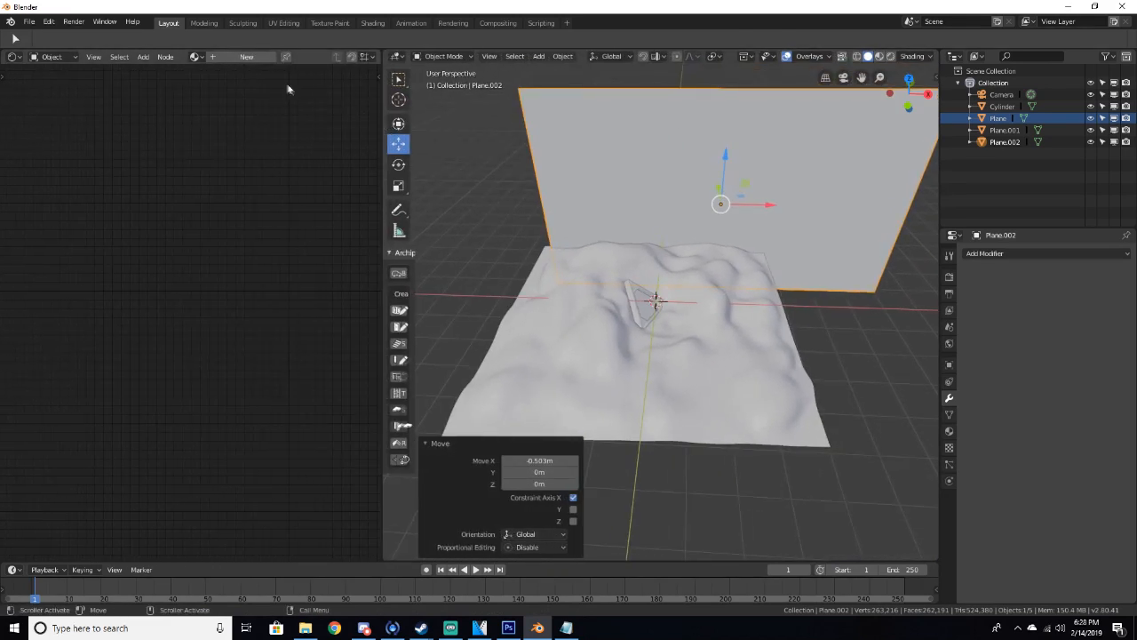
left_click(246, 57)
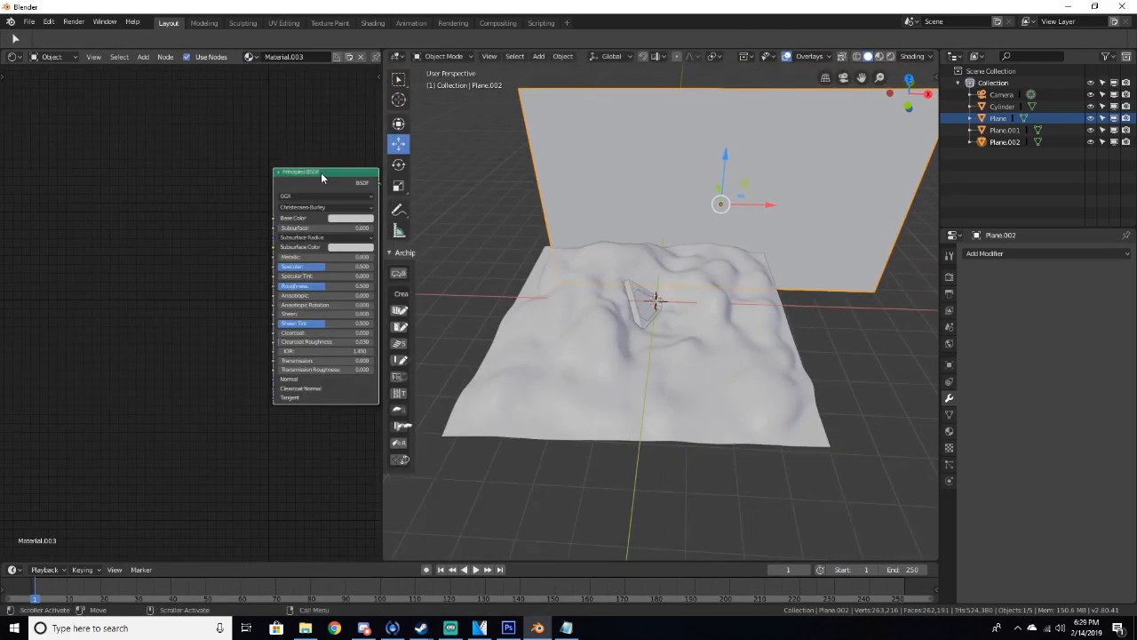
key("ctrl+t")
key("Home")
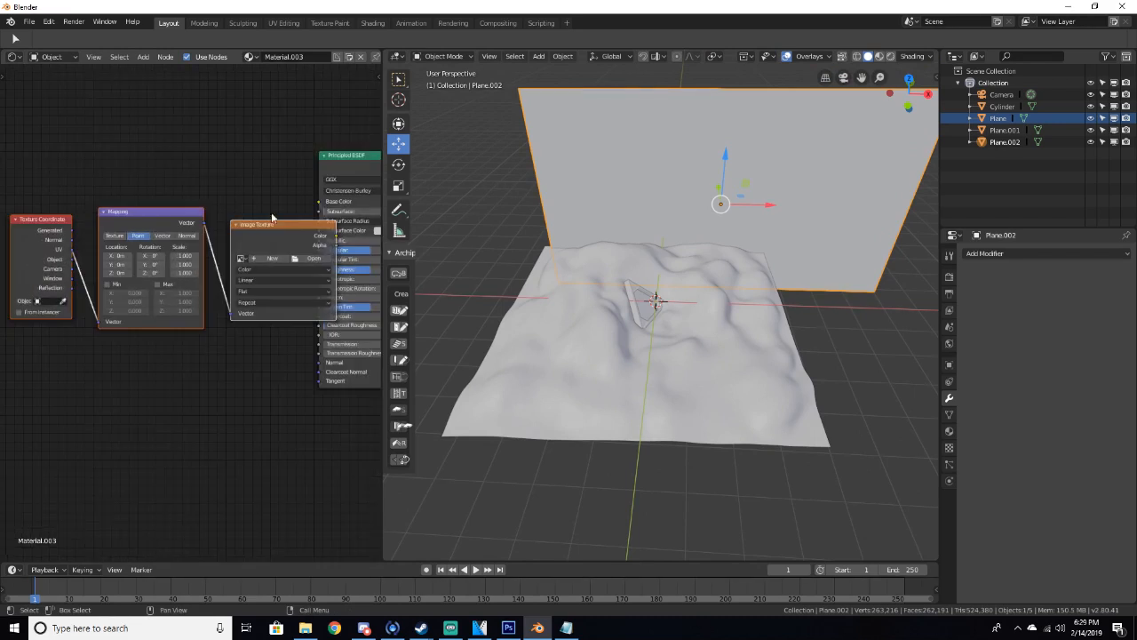
Load Bricks18_col.jpg from the Bricks17 folder into the image texture node
left_click(312, 257)
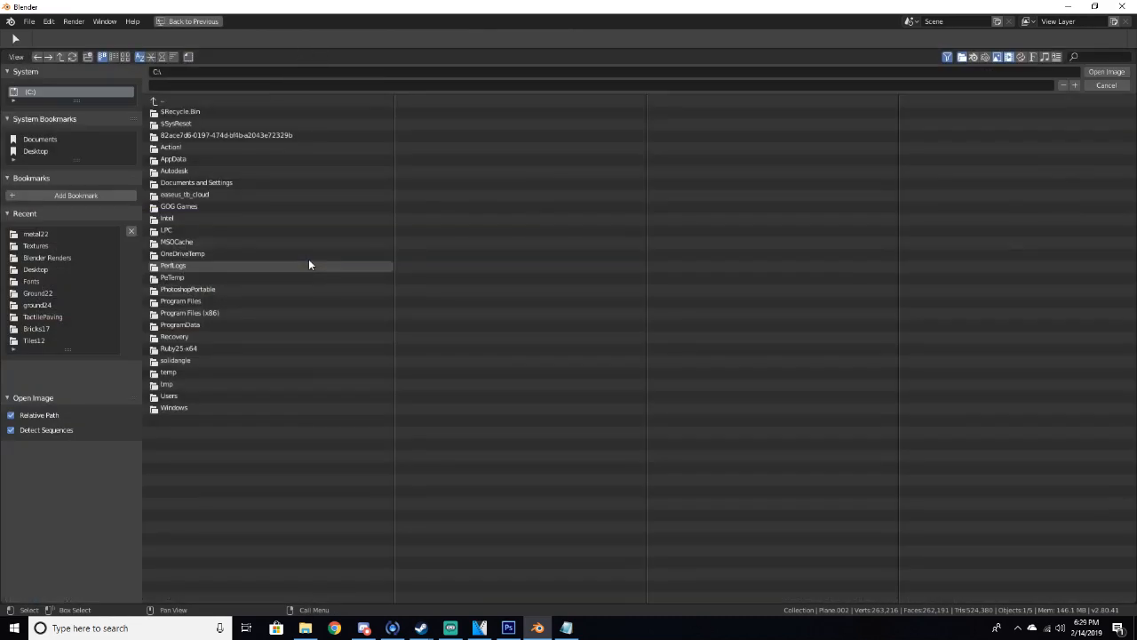
left_click(34, 270)
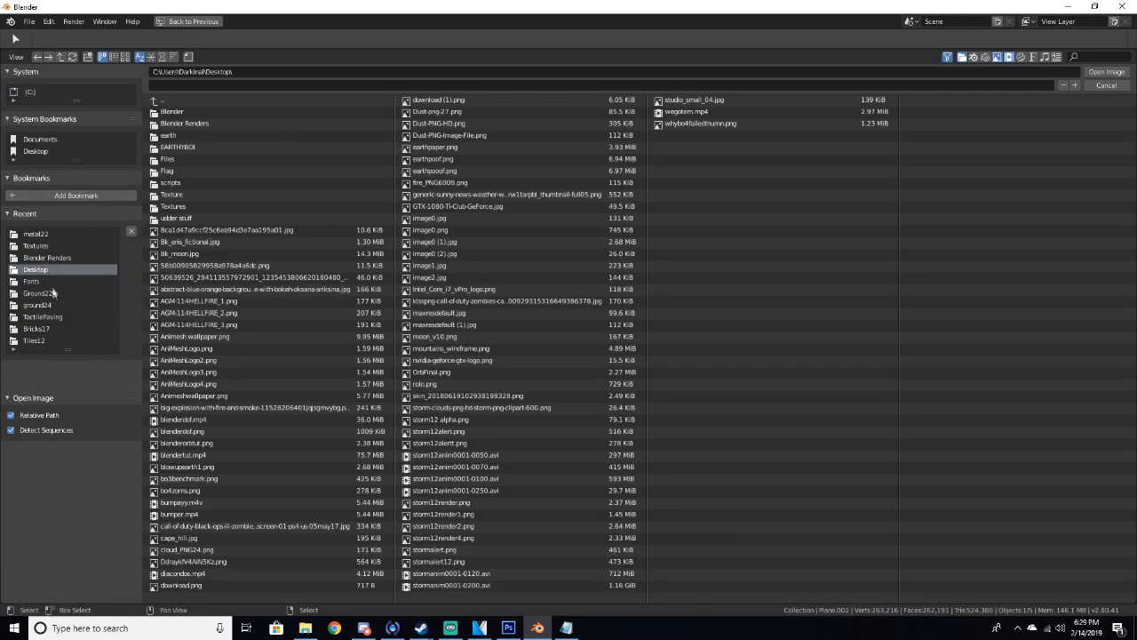
left_click(36, 329)
left_click(183, 112)
left_click(1104, 72)
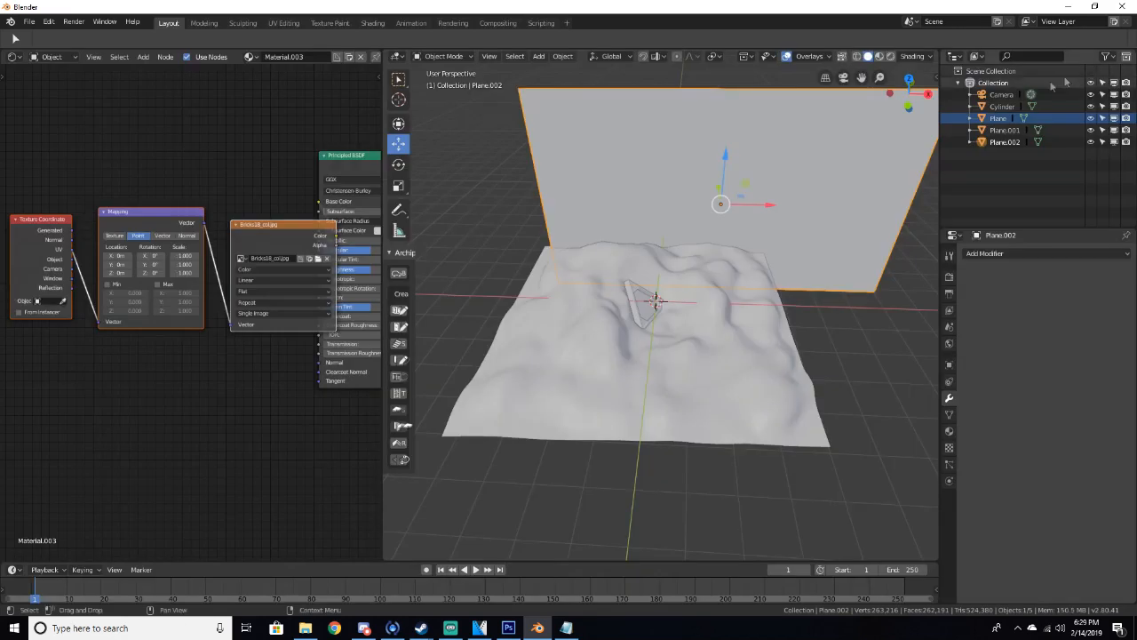
Rearrange the texture coordinate, mapping and image texture nodes to the left
scroll(638, 181, "up", 2)
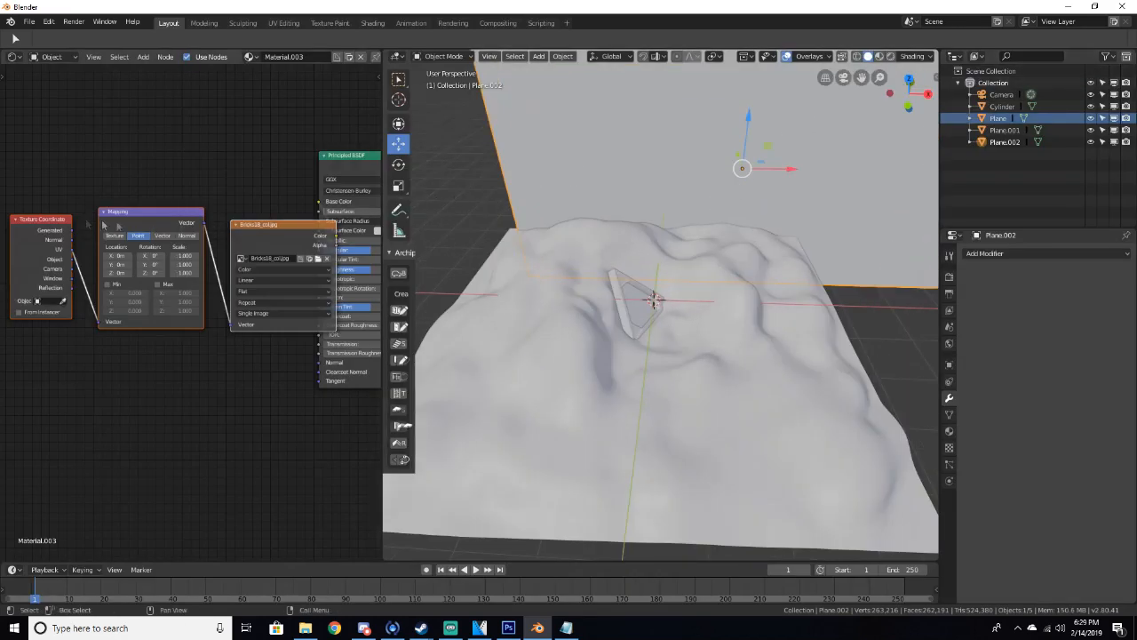
left_click_drag(42, 220, 5, 220)
left_click_drag(139, 212, 87, 217)
left_click_drag(267, 224, 215, 221)
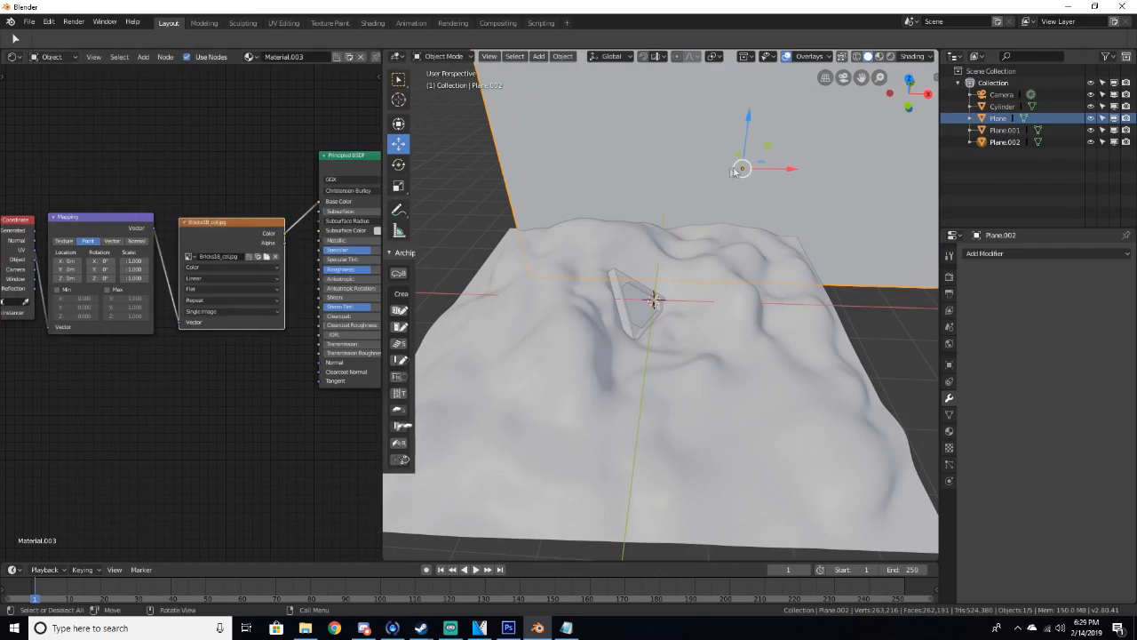
UV unwrap the backdrop plane in Edit Mode and return to Object Mode
key("Tab")
key("u")
left_click(725, 167)
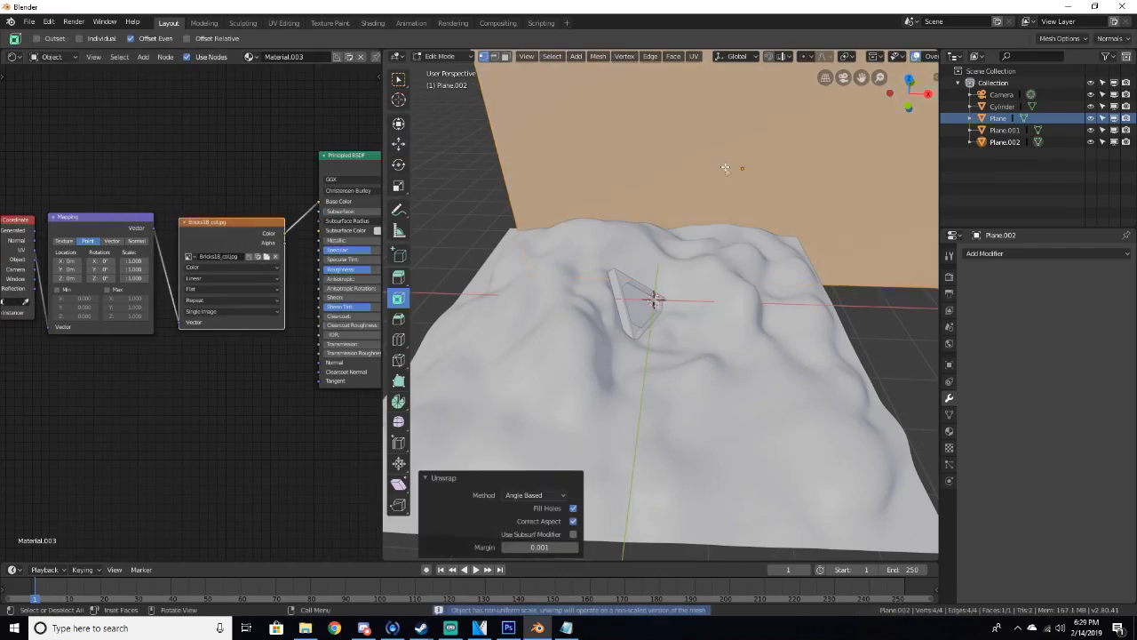
key("Tab")
Preview the scene in rendered shading from several angles
scroll(601, 200, "down", 4)
mouse_move(601, 202)
middle_mouse_down()
mouse_move(555, 196)
mouse_move(510, 156)
mouse_move(581, 163)
middle_mouse_up()
scroll(513, 160, "up", 3)
key("z")
left_click(609, 100)
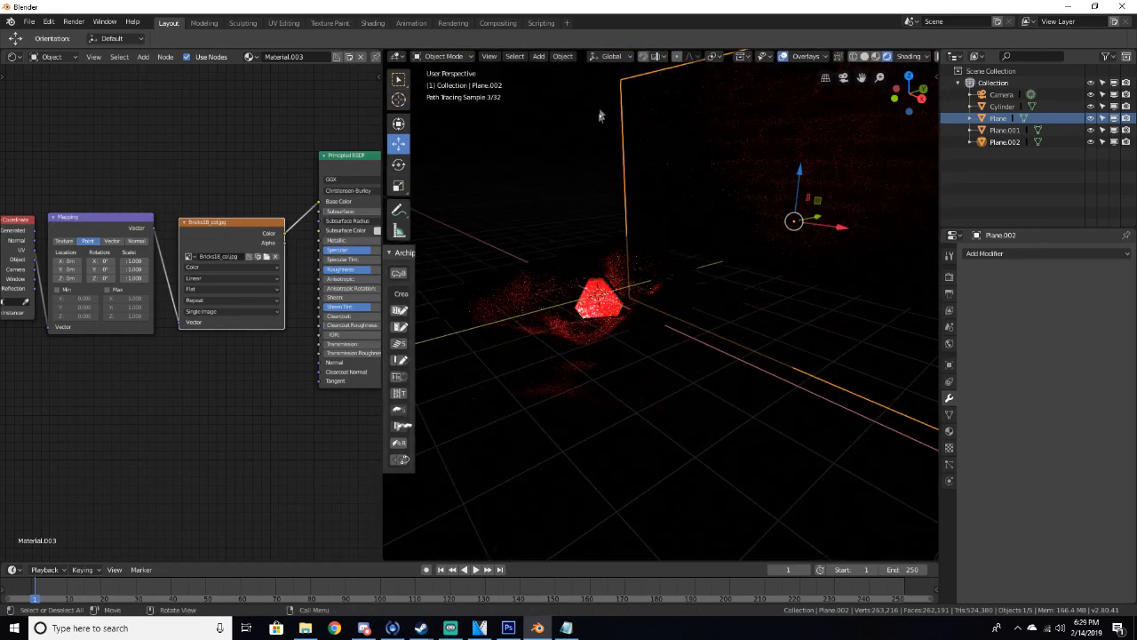
middle_click_drag(600, 116, 681, 165)
scroll(663, 168, "up", 4)
middle_click_drag(687, 168, 691, 165)
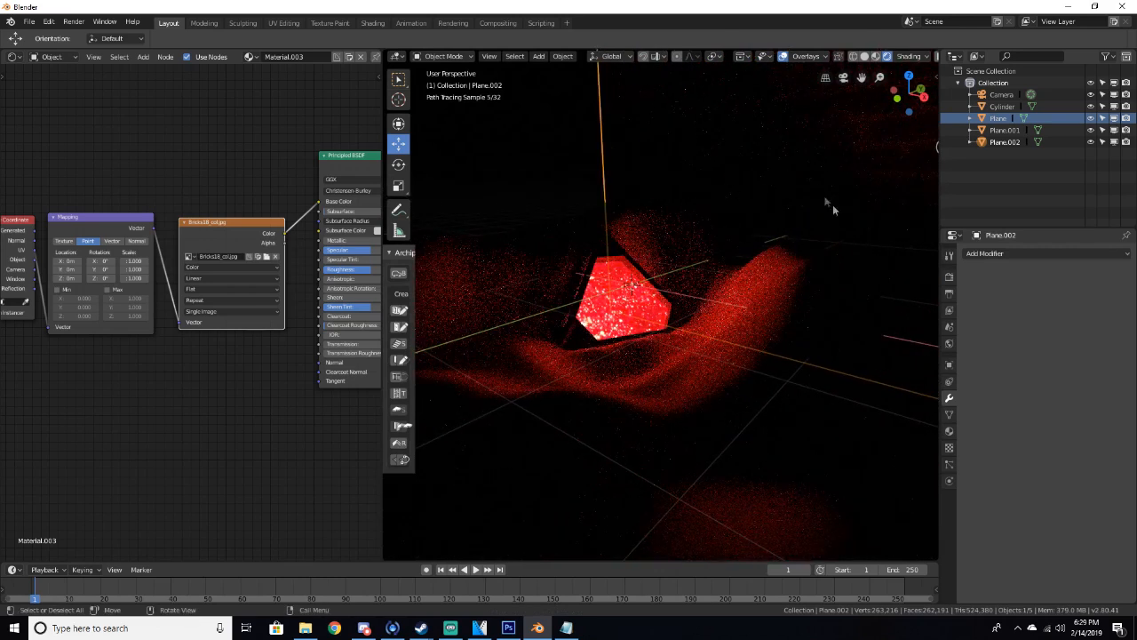
scroll(805, 144, "down", 3)
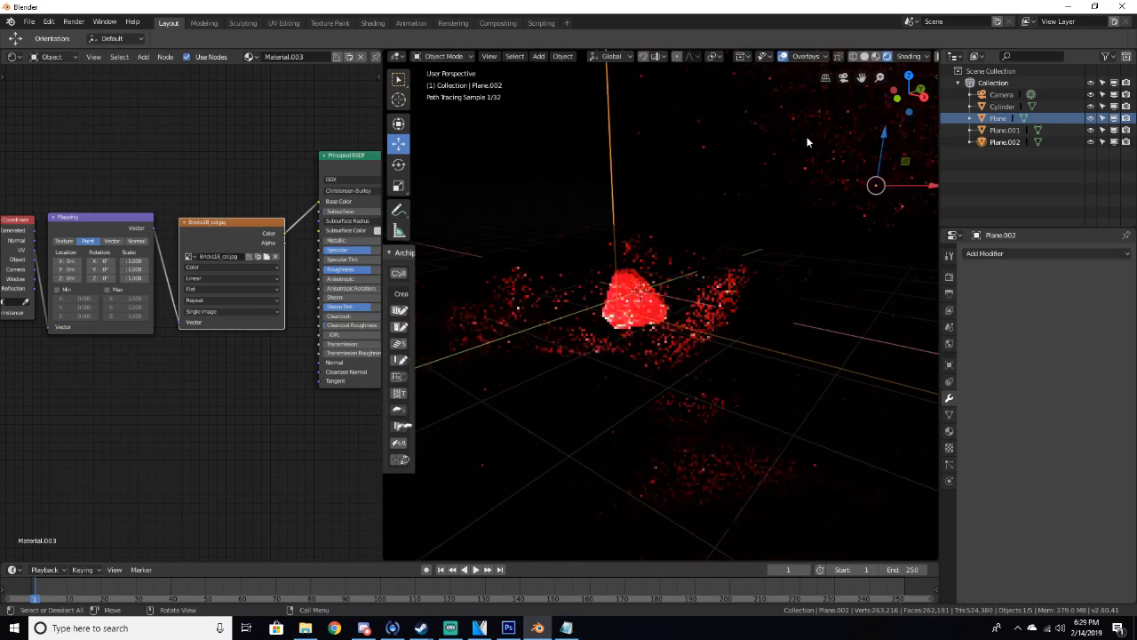
Return to solid shading, select the portal image plane, and set its Emission strength to 50
key("z")
left_click(897, 166)
scroll(853, 161, "down", 2)
middle_click_drag(815, 161, 610, 231, "shift")
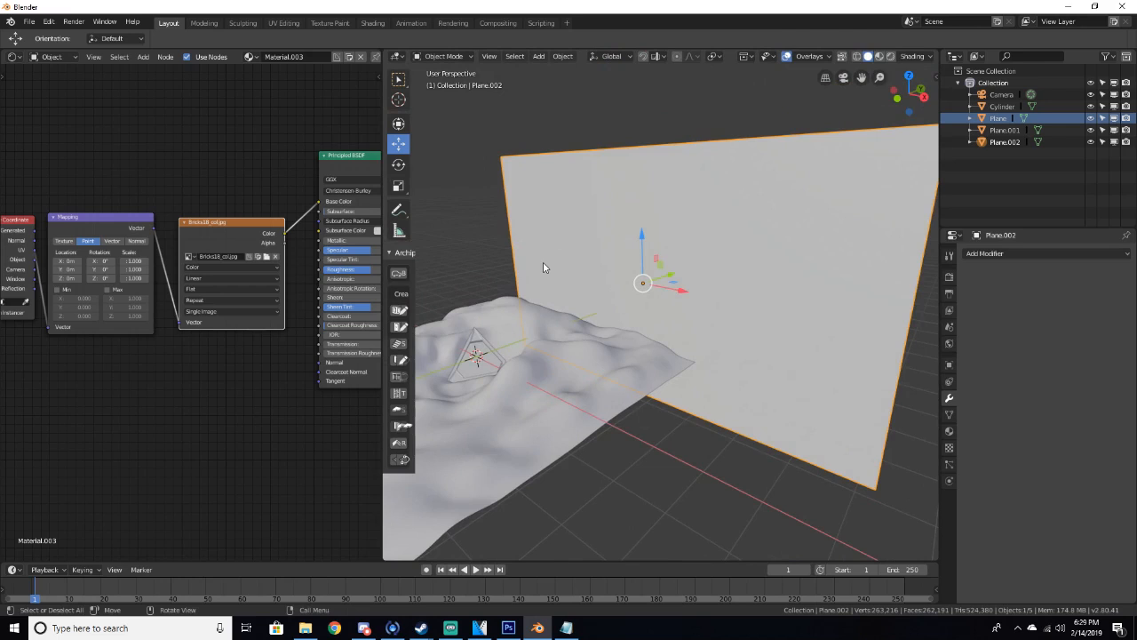
middle_click_drag(543, 265, 620, 349)
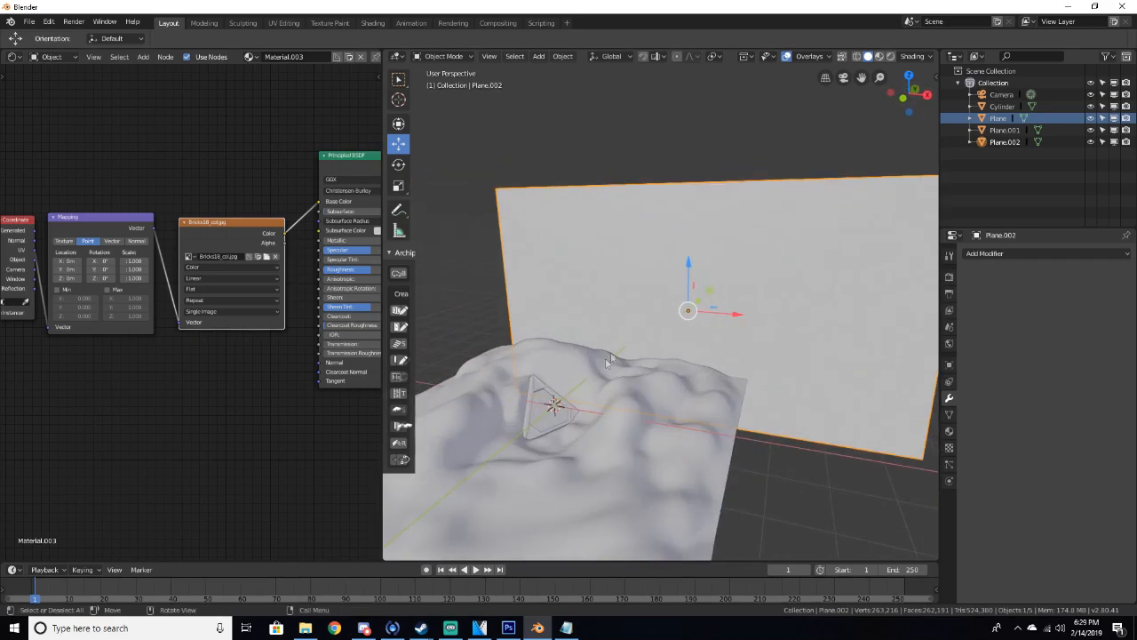
left_click(542, 414)
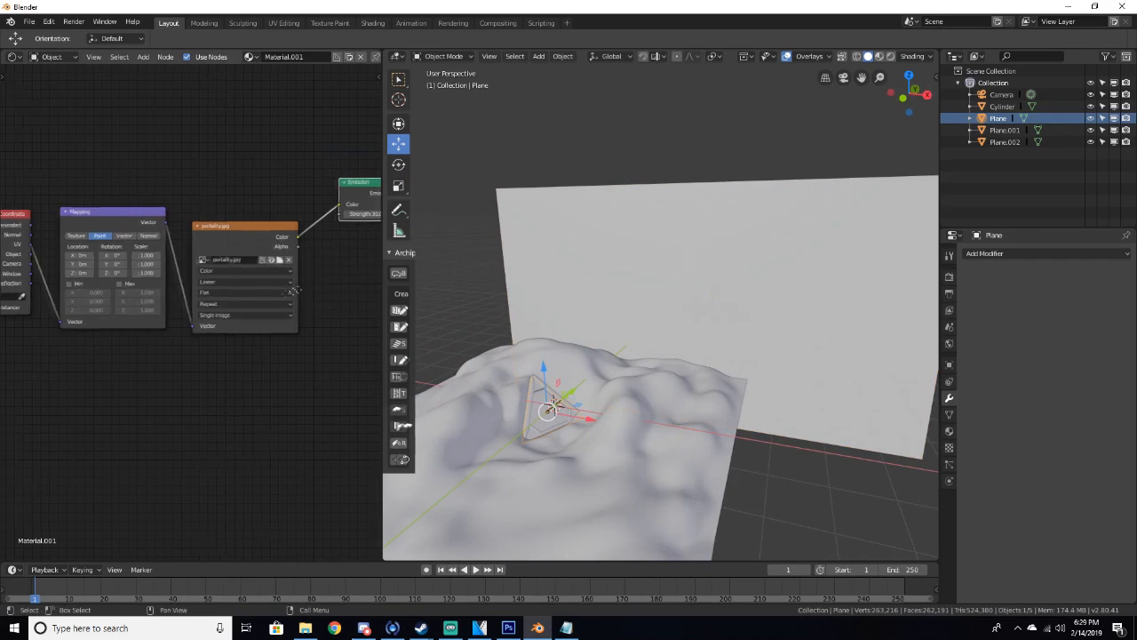
middle_click_drag(364, 229, 296, 240)
left_click(302, 225)
type("50")
key("Return")
Preview the brighter portal in rendered shading, then return to solid shading
scroll(581, 425, "up", 2)
key("z")
left_click(584, 354)
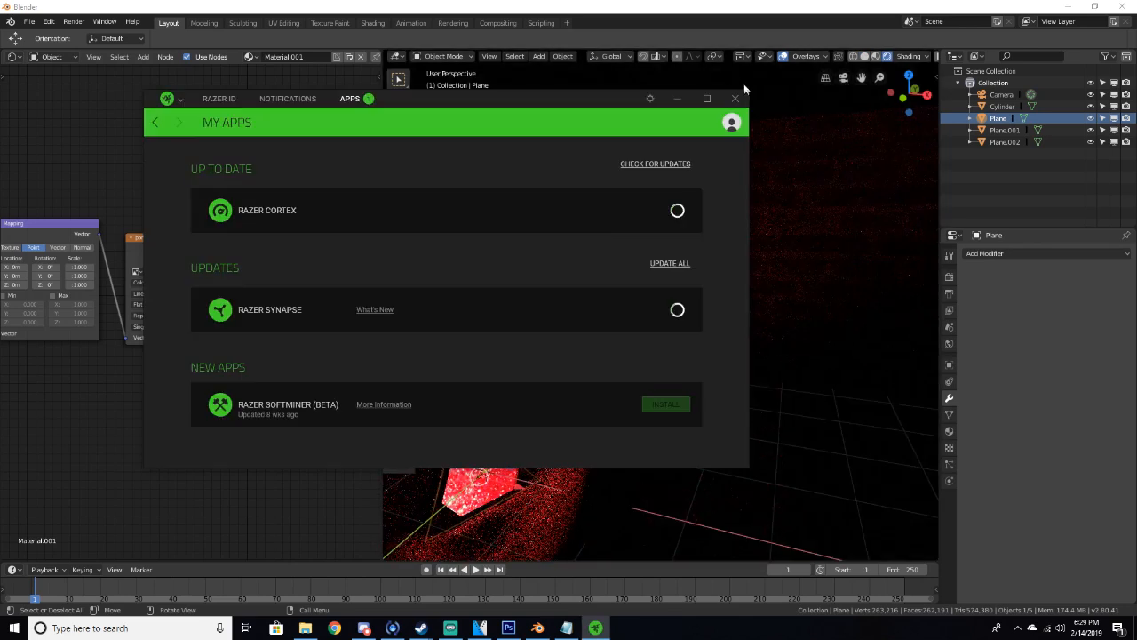
left_click(735, 98)
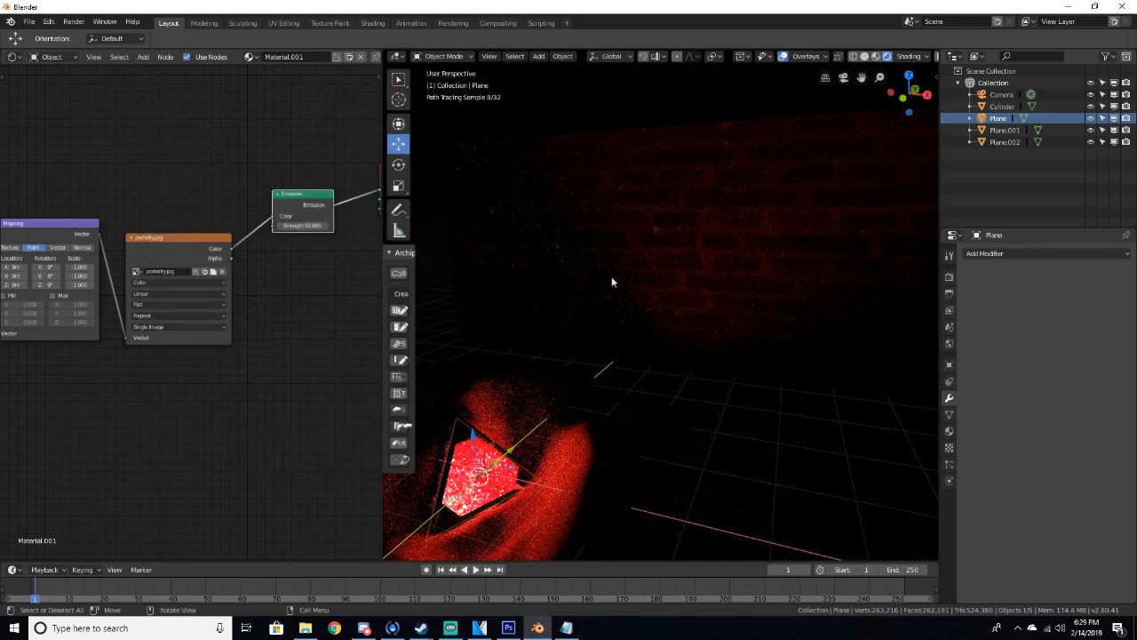
middle_click_drag(606, 285, 661, 122, "shift")
key("z")
left_click(735, 197)
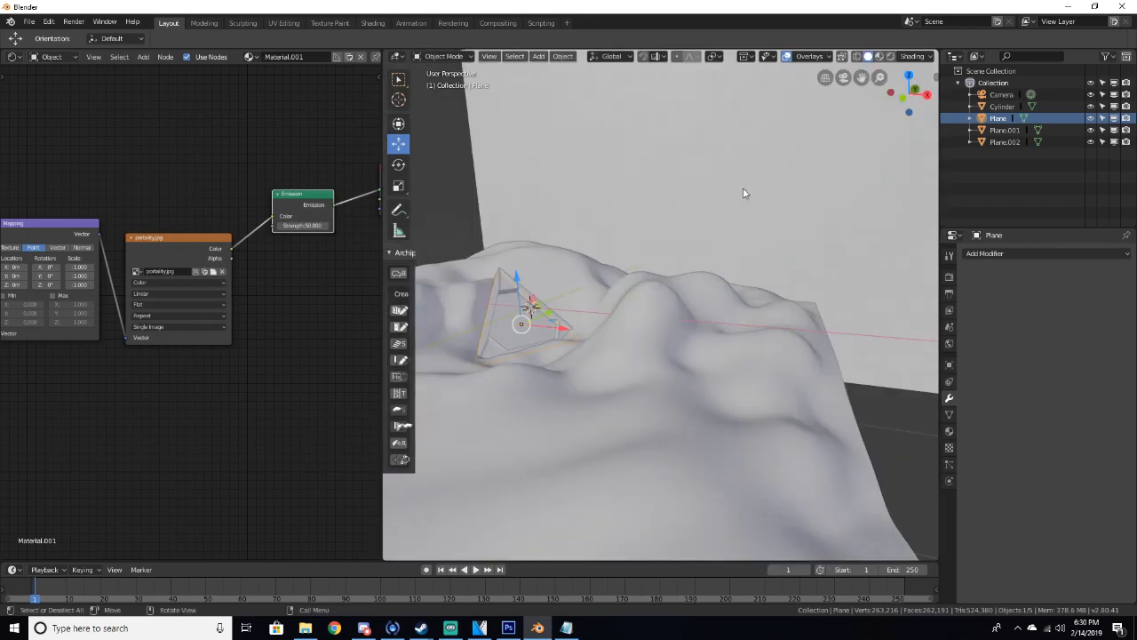
Select the backdrop plane and move it about -0.37 m along the X axis
left_click(741, 186)
mouse_move(741, 186)
middle_mouse_down()
mouse_move(720, 185)
mouse_move(654, 236)
middle_mouse_up()
left_click_drag(793, 224, 749, 276)
scroll(636, 323, "up", 6)
middle_click_drag(652, 314, 741, 265)
Check the backdrop placement in rendered shading, then switch back to solid shading
key("z")
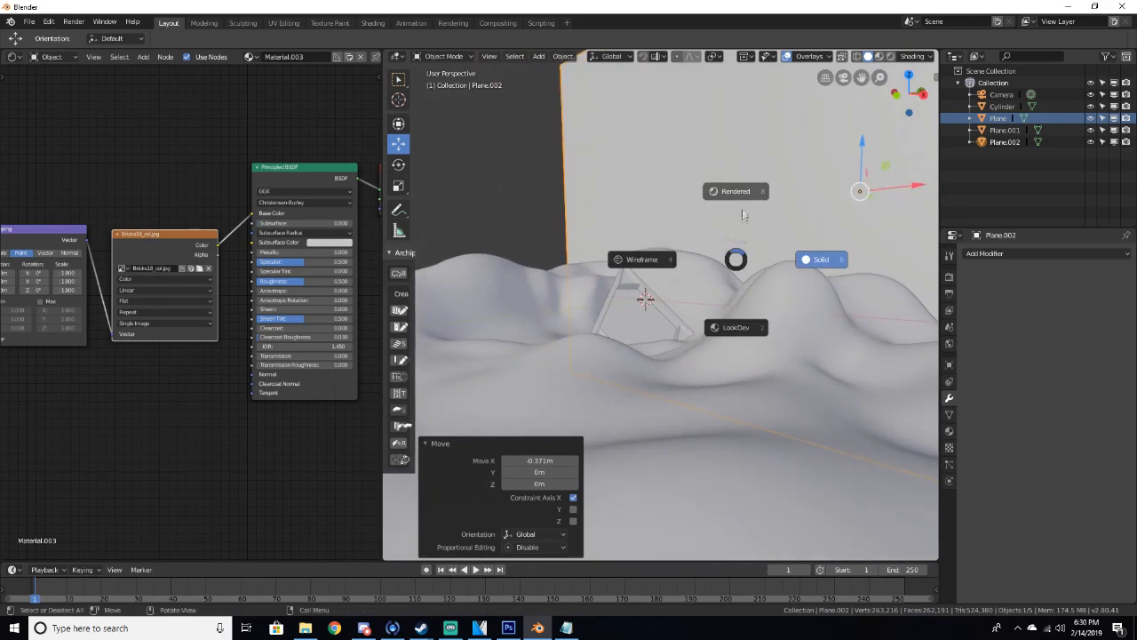
left_click(746, 194)
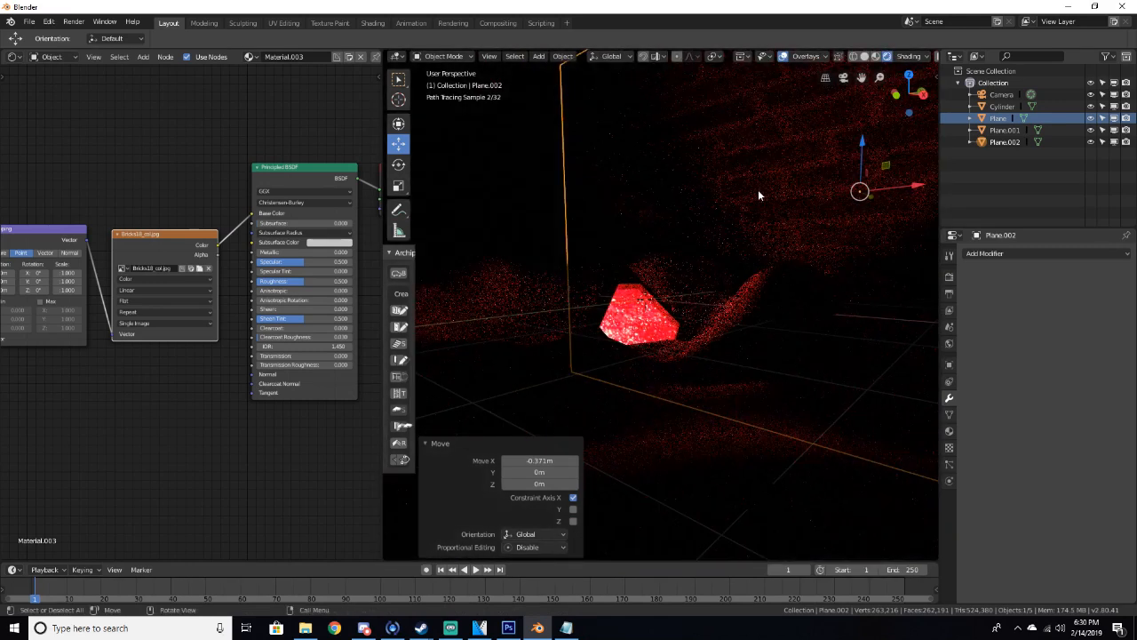
key("z")
left_click(838, 183)
scroll(838, 183, "down", 3)
middle_click_drag(839, 183, 894, 202)
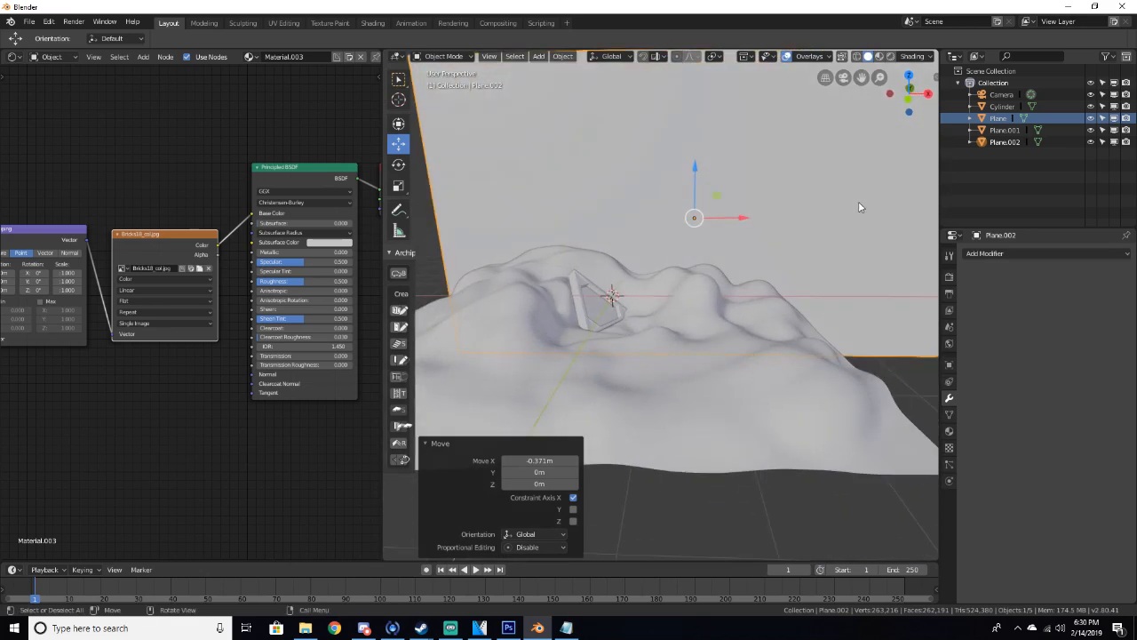
Move the backdrop plane about -0.31 m along the X axis
left_click(400, 186)
left_click_drag(741, 218, 729, 214)
left_click(402, 151)
scroll(668, 265, "up", 3)
Check the backdrop placement in rendered shading, then return to solid shading
key("z")
left_click(622, 204)
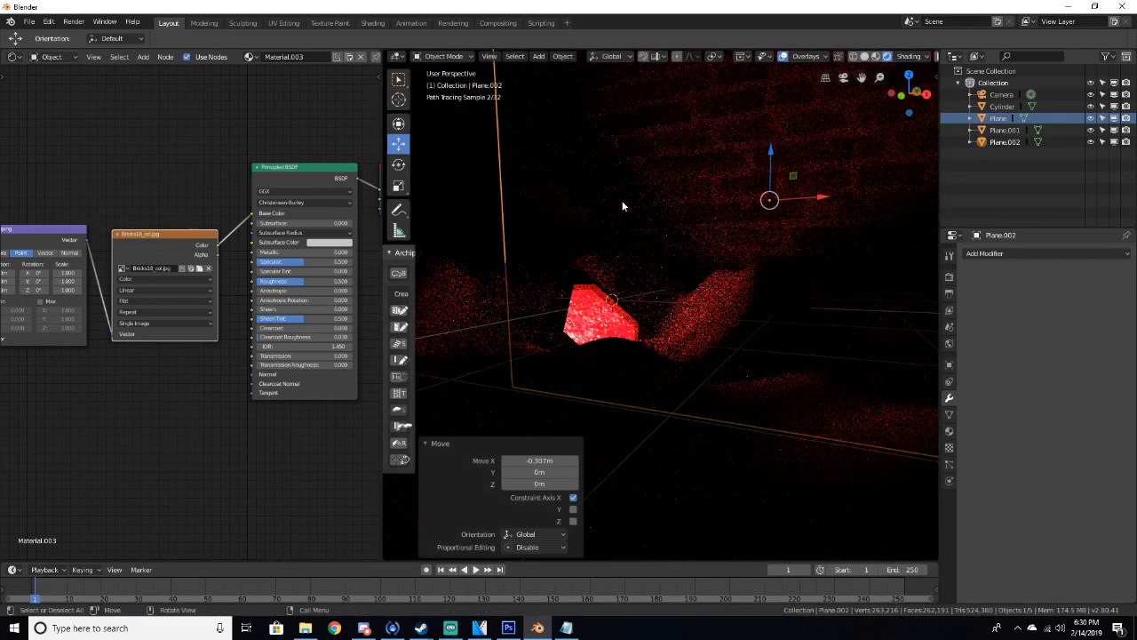
middle_click_drag(637, 214, 649, 246, "shift")
key("z")
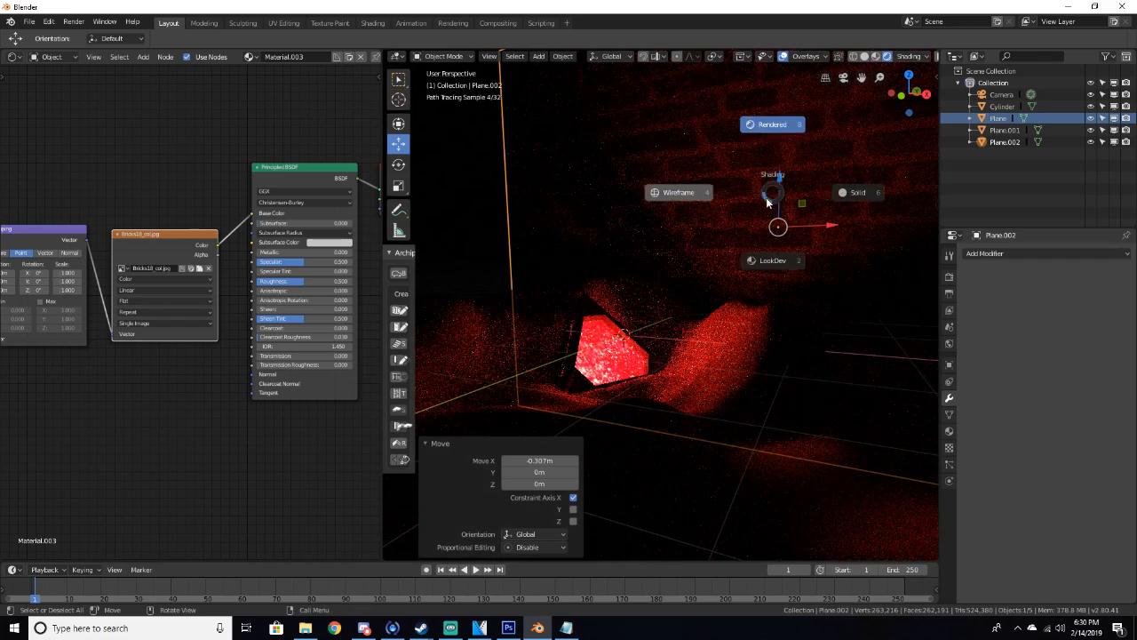
left_click(851, 208)
left_click(447, 441)
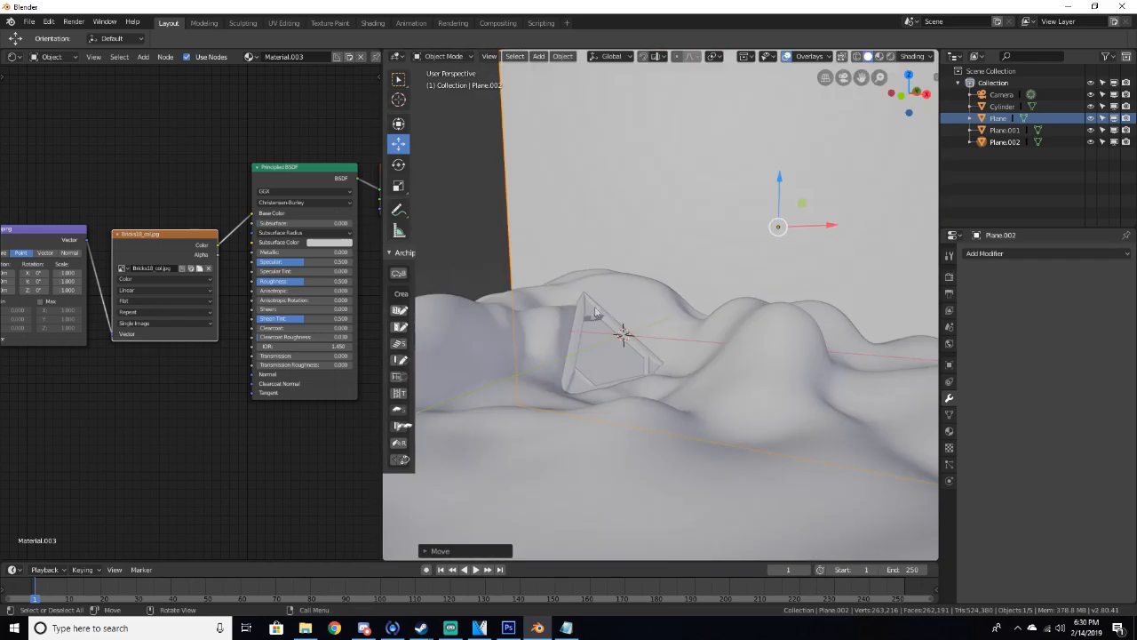
Widen the shader editor and center the backdrop material's node tree
scroll(597, 204, "down", 2)
middle_click_drag(596, 203, 625, 243)
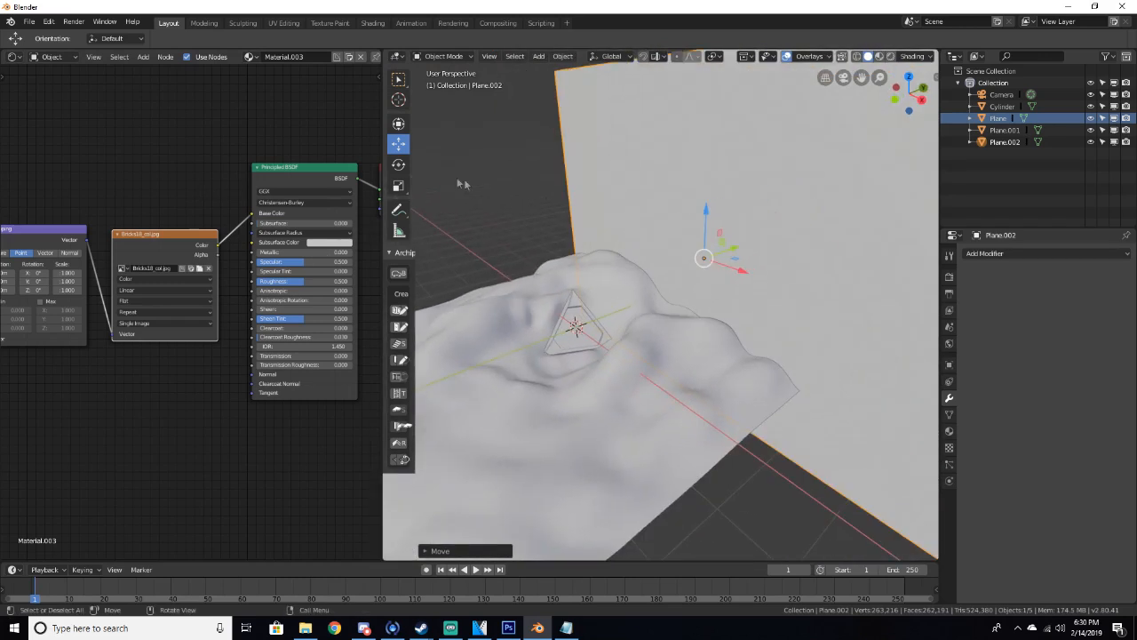
middle_click_drag(217, 182, 240, 174)
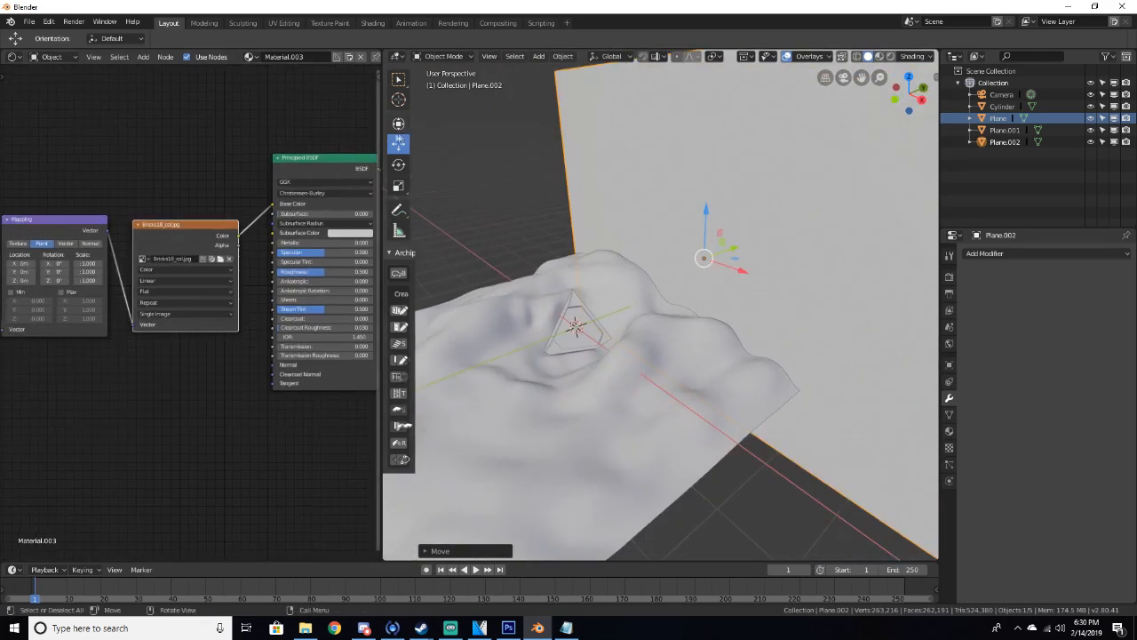
left_click_drag(381, 134, 442, 135)
middle_click_drag(519, 135, 651, 203)
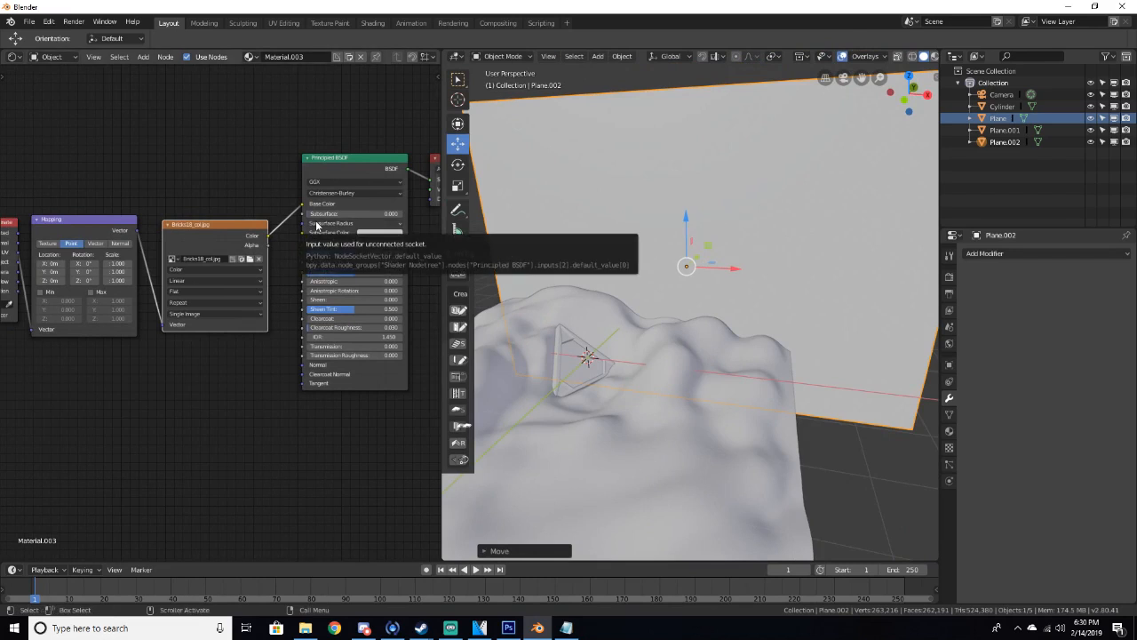
scroll(174, 254, "down", 1)
middle_click_drag(177, 206, 239, 177)
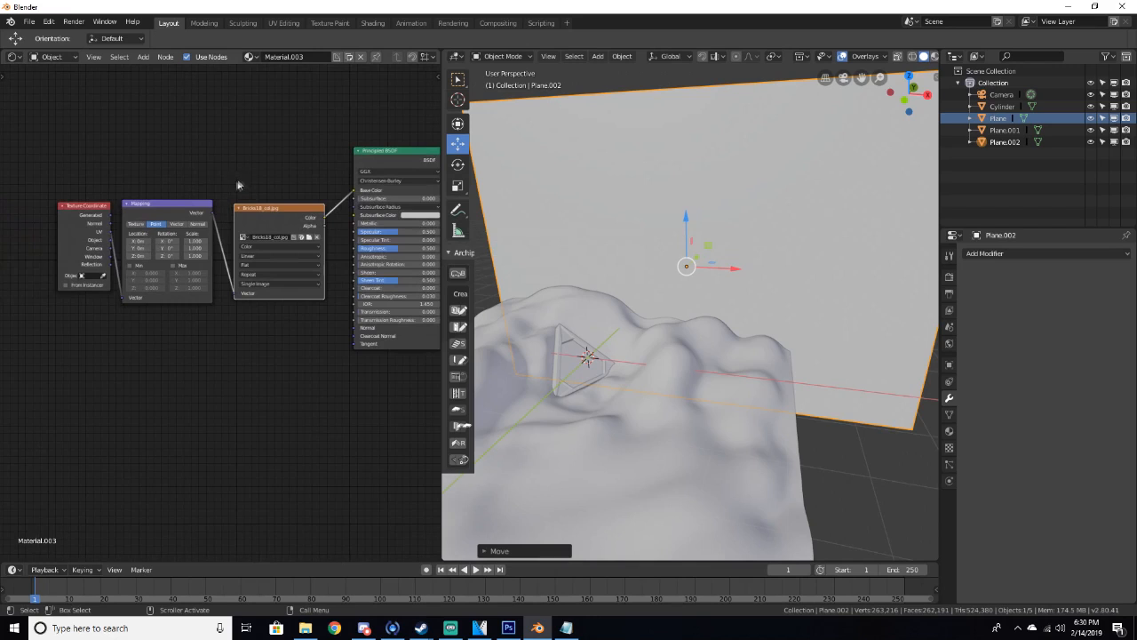
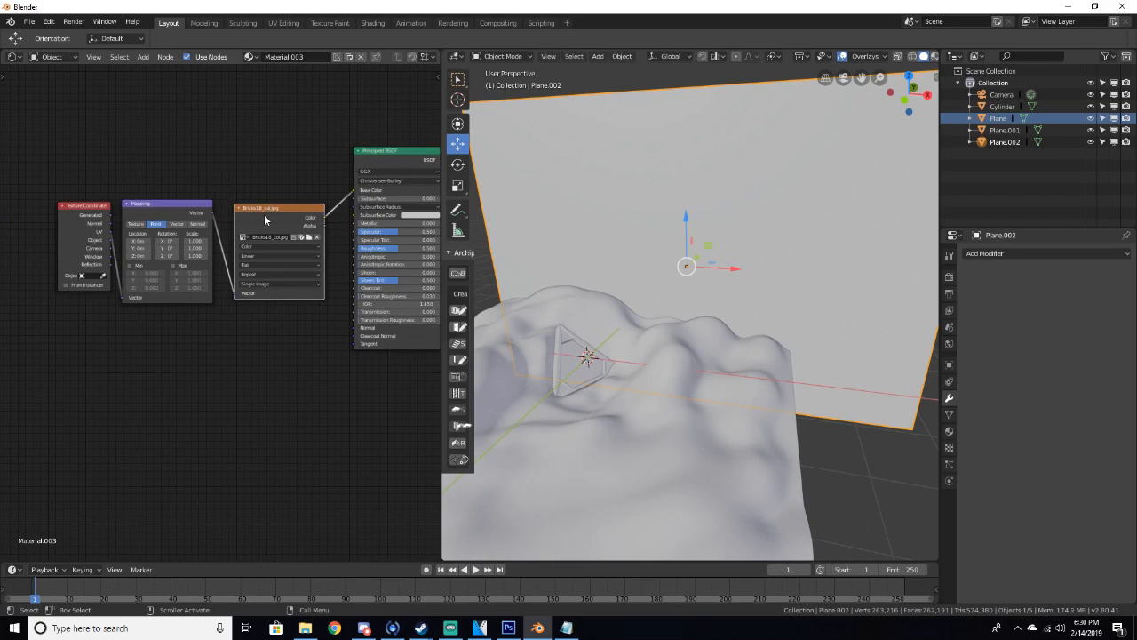
Duplicate the image texture node and load Bricks18_nrm.jpg from the Bricks17 folder into the copy
key("shift+d")
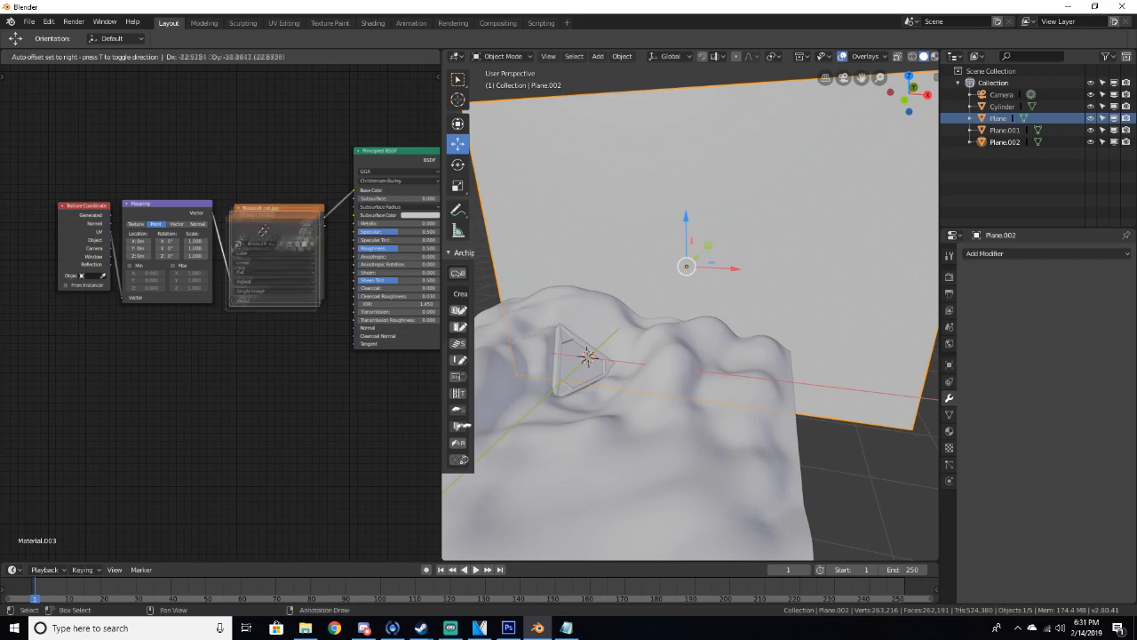
left_click(213, 354)
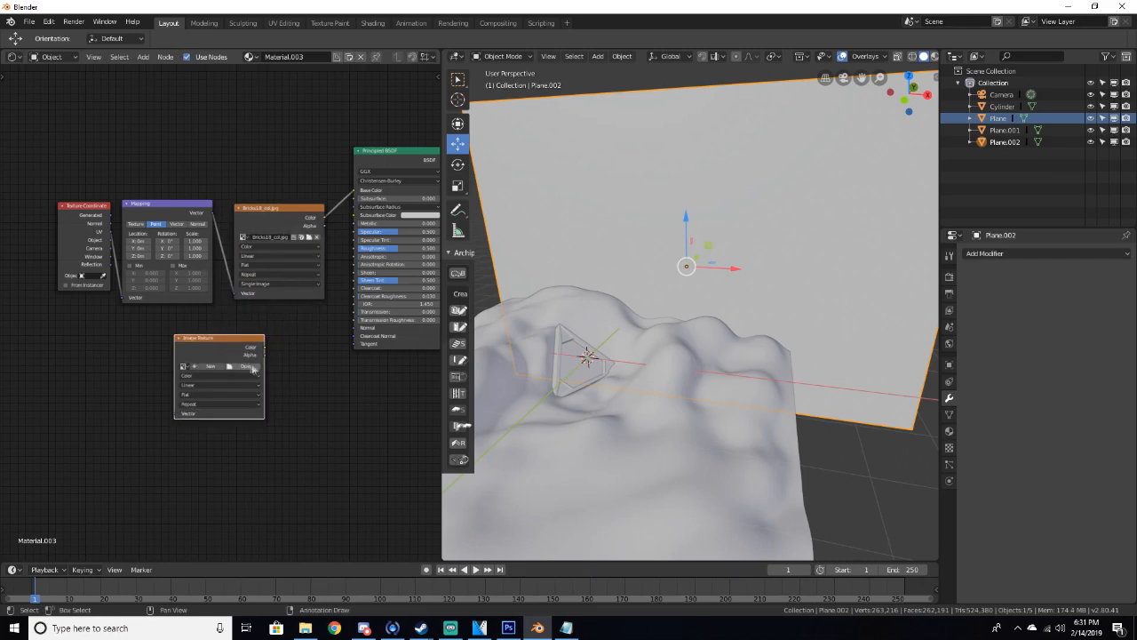
left_click(257, 367)
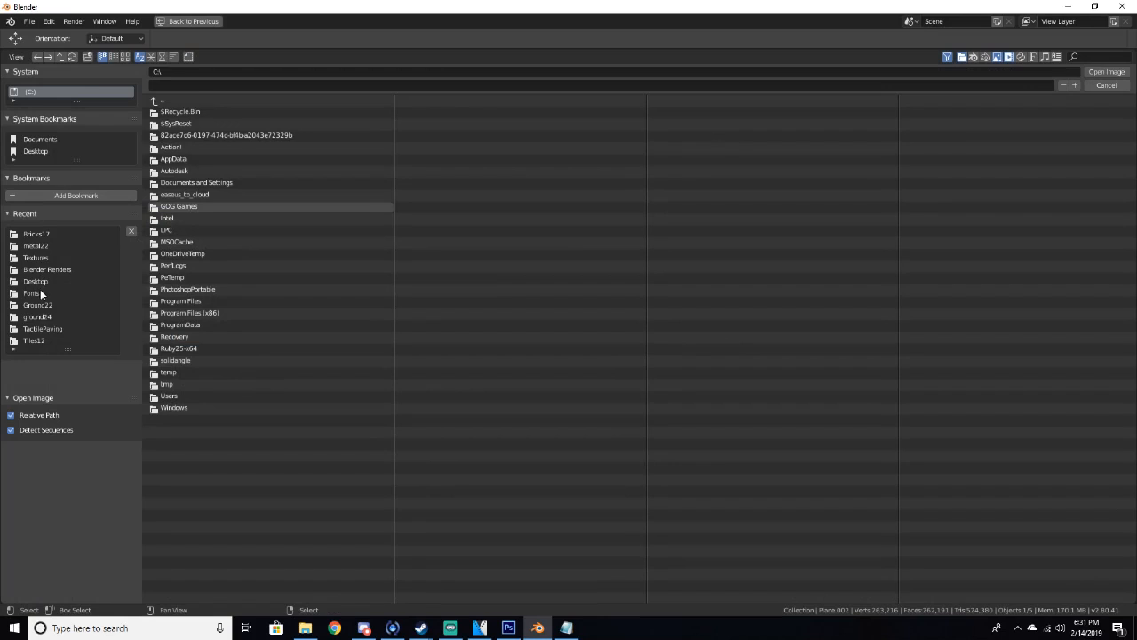
left_click(37, 236)
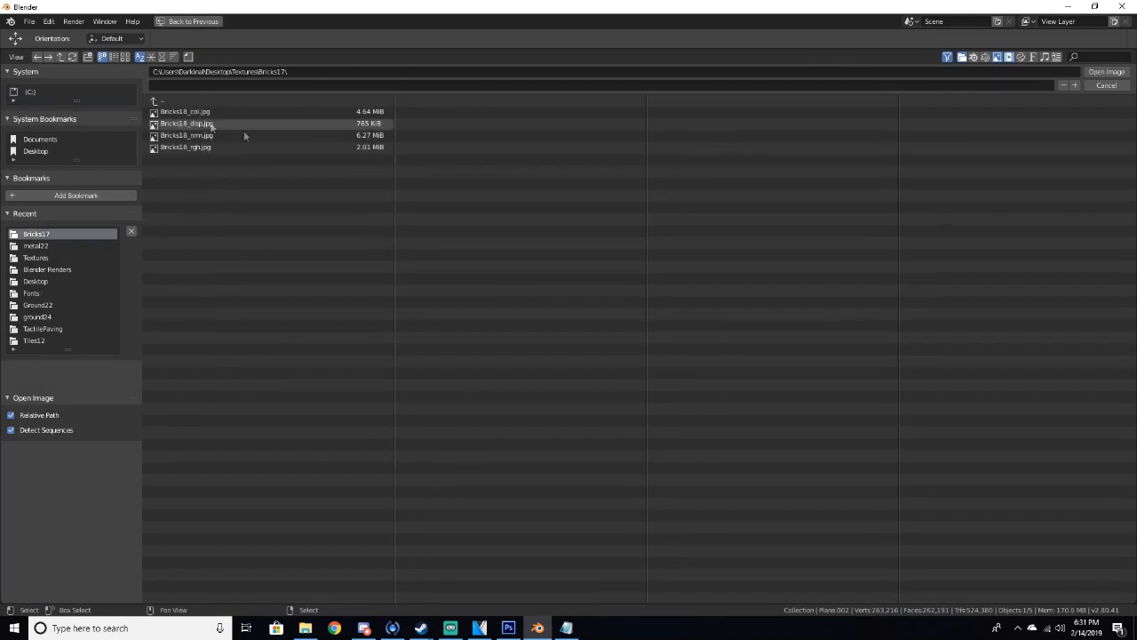
left_click(188, 135)
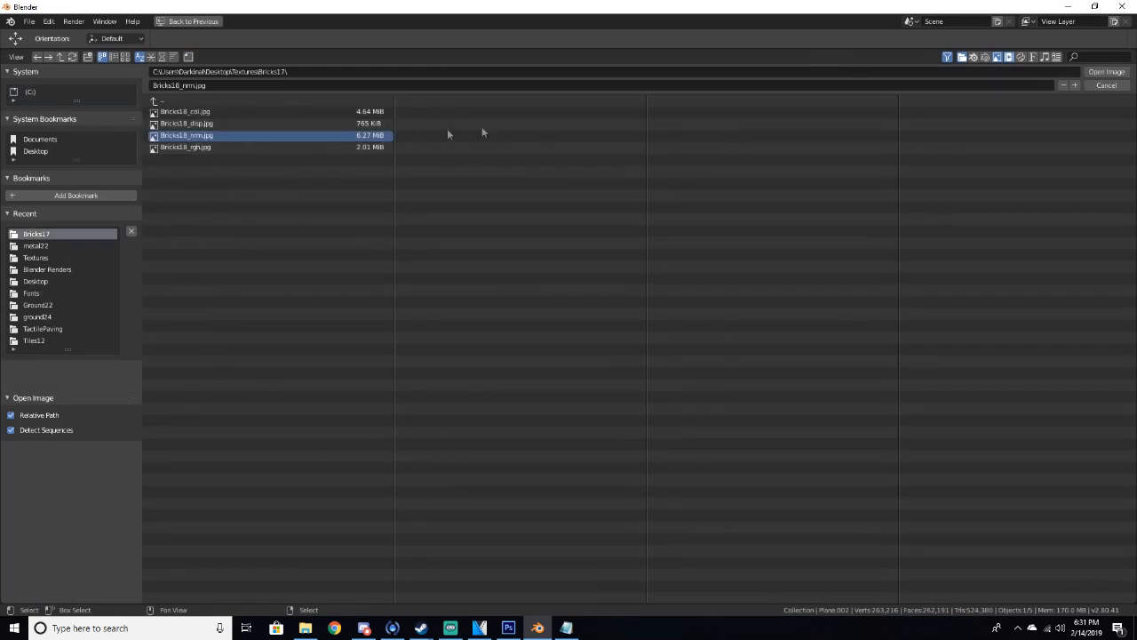
left_click(1107, 71)
Connect the Texture Coordinate UV output to the normal texture's Vector input and reposition the node
scroll(299, 399, "up", 2)
middle_click_drag(291, 374, 256, 366)
left_click_drag(181, 357, 211, 359)
left_click_drag(60, 216, 169, 435)
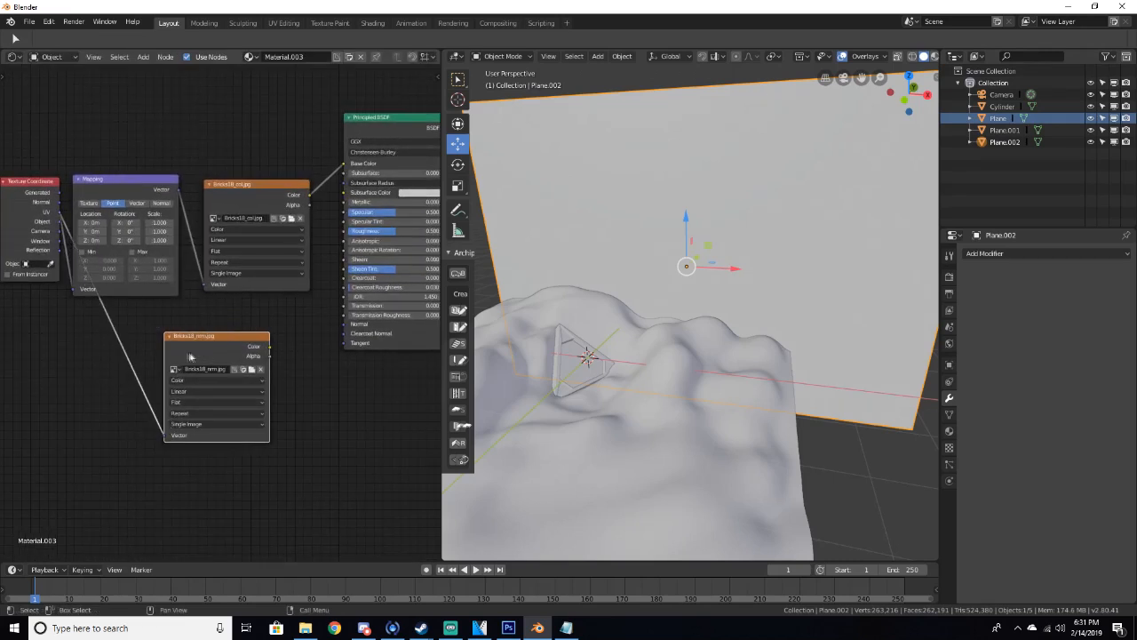
left_click_drag(191, 356, 172, 351)
Add a Normal Map node, feed the normal texture's Color into it, and plug its output into the BSDF Normal input
key("shift+a")
left_click(348, 410)
type("normal")
key("Down")
key("Return")
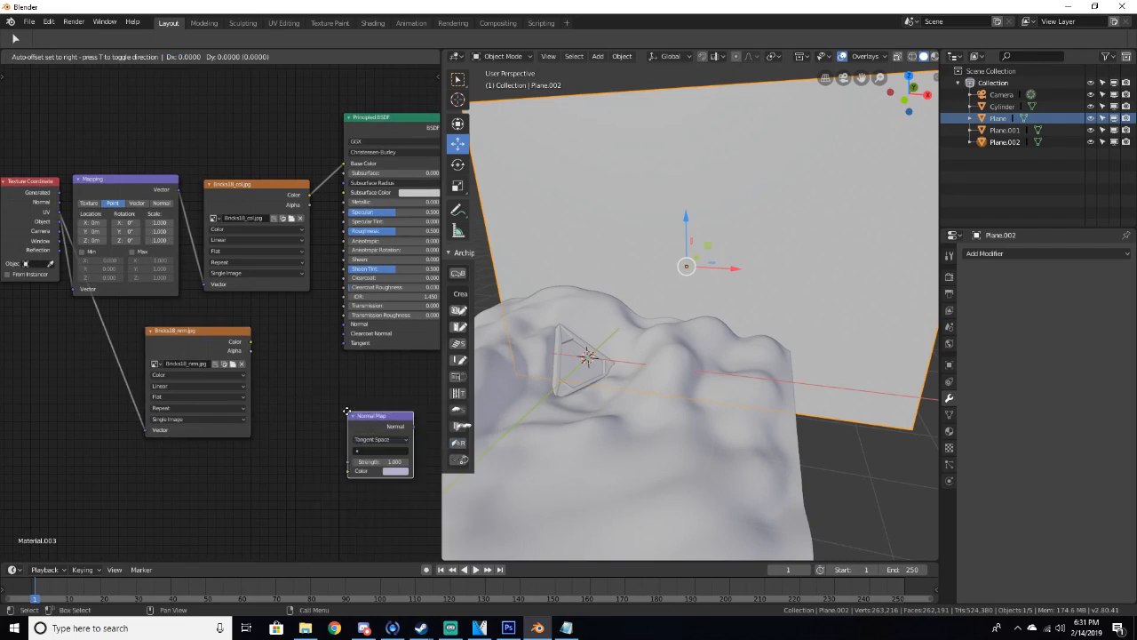
left_click(293, 365)
left_click_drag(252, 345, 300, 416)
left_click(184, 339)
left_click_drag(184, 339, 114, 342)
left_click_drag(342, 365, 346, 323)
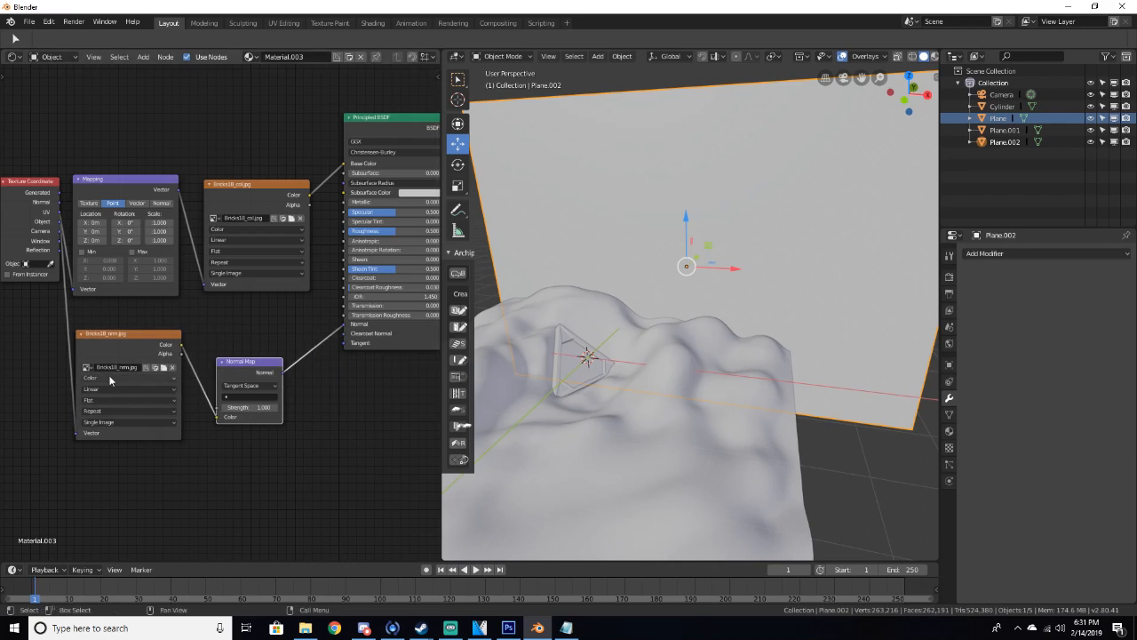
Set the normal texture's color space to Non-Color Data and switch the viewport to rendered shading
left_click(109, 378)
left_click(107, 356)
mouse_move(681, 414)
middle_mouse_down()
mouse_move(572, 346)
mouse_move(716, 323)
middle_mouse_up()
key("z")
left_click(732, 272)
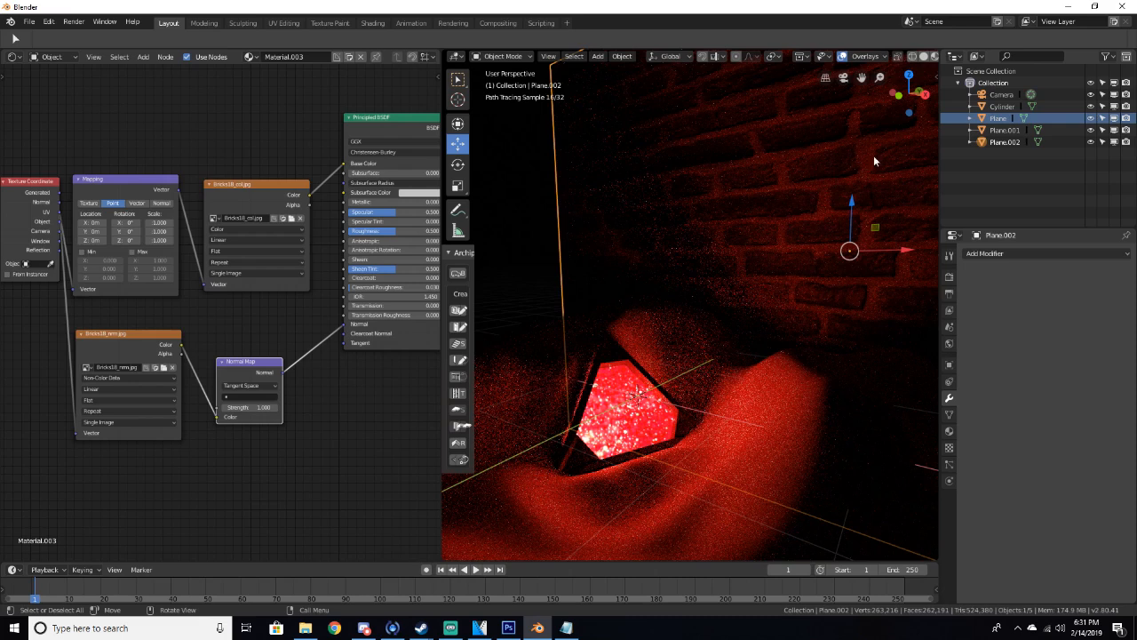
Try Normal Map strength values of 5 and 3
left_click(245, 407)
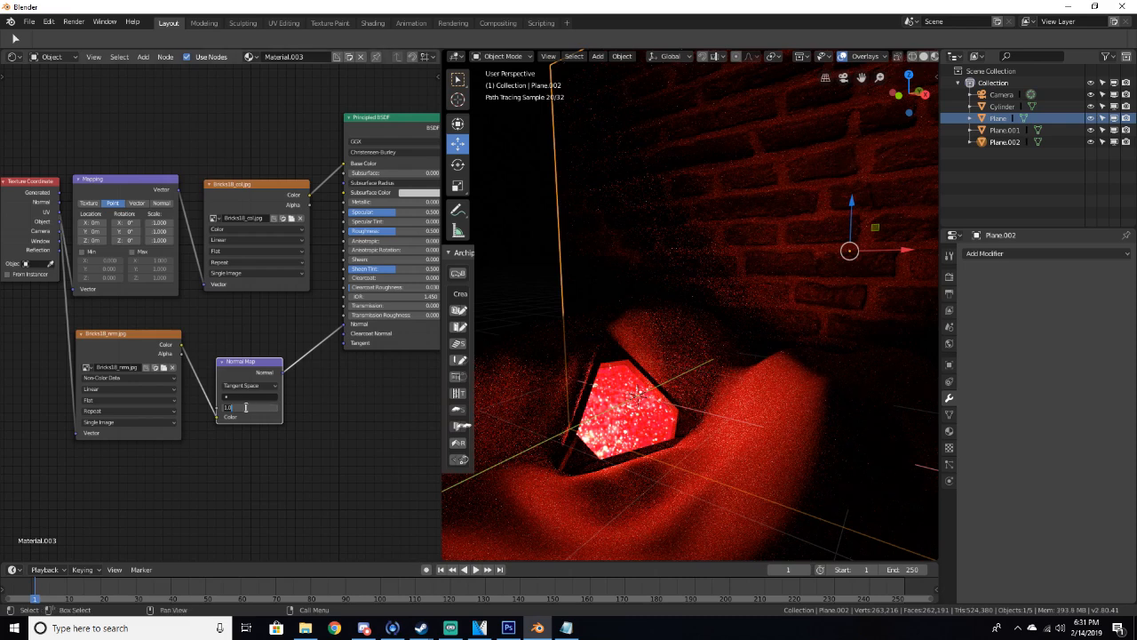
type("5")
key("Return")
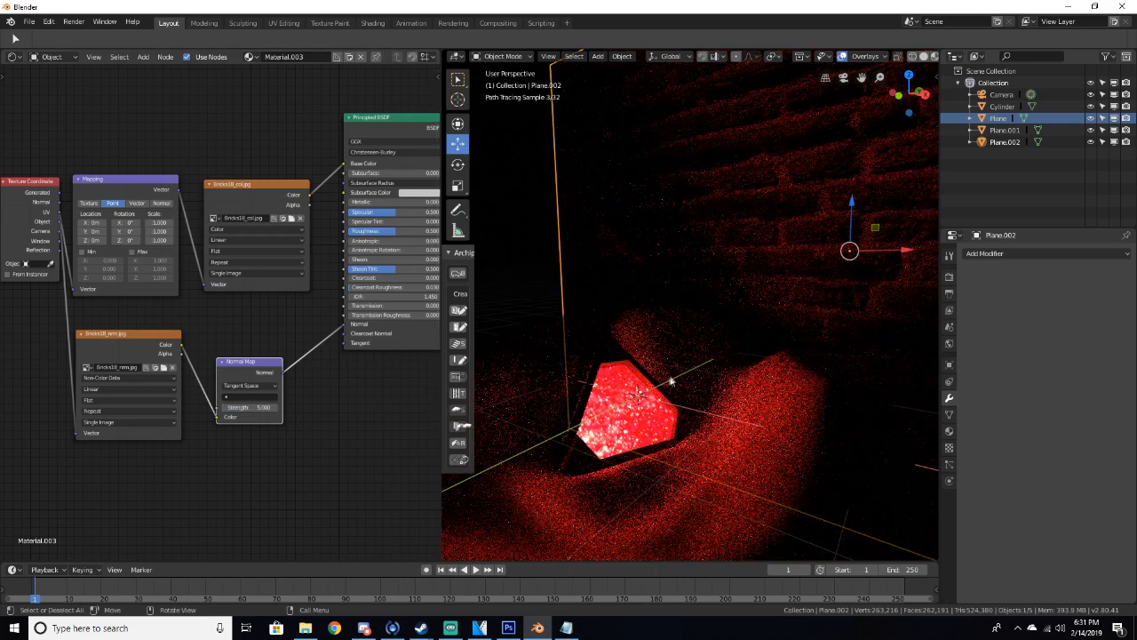
left_click(238, 407)
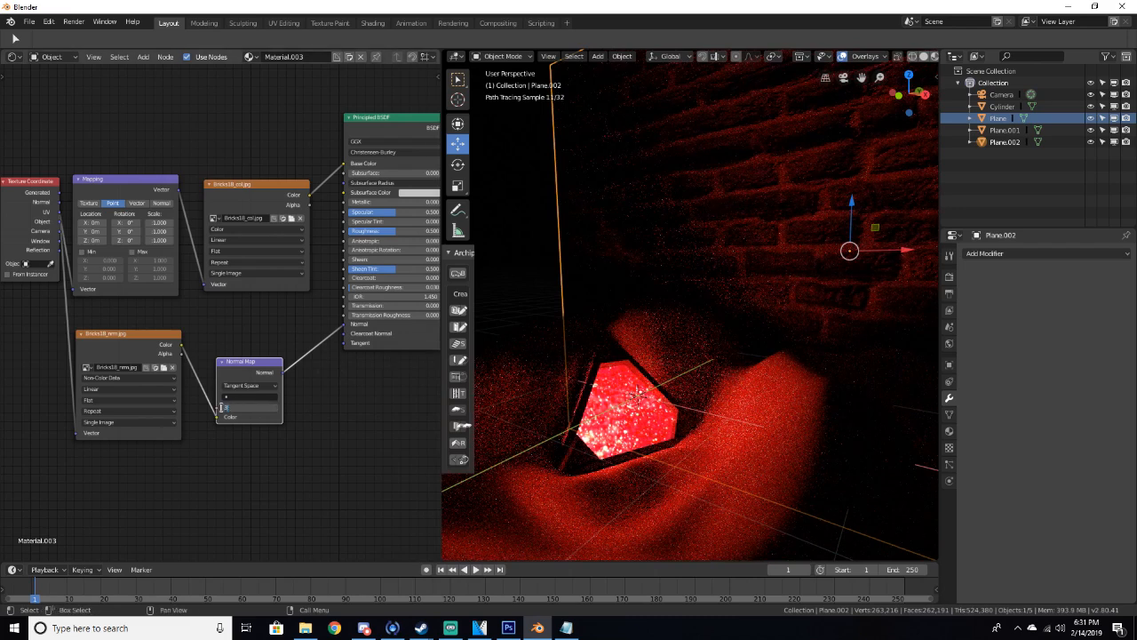
type("3")
key("Return")
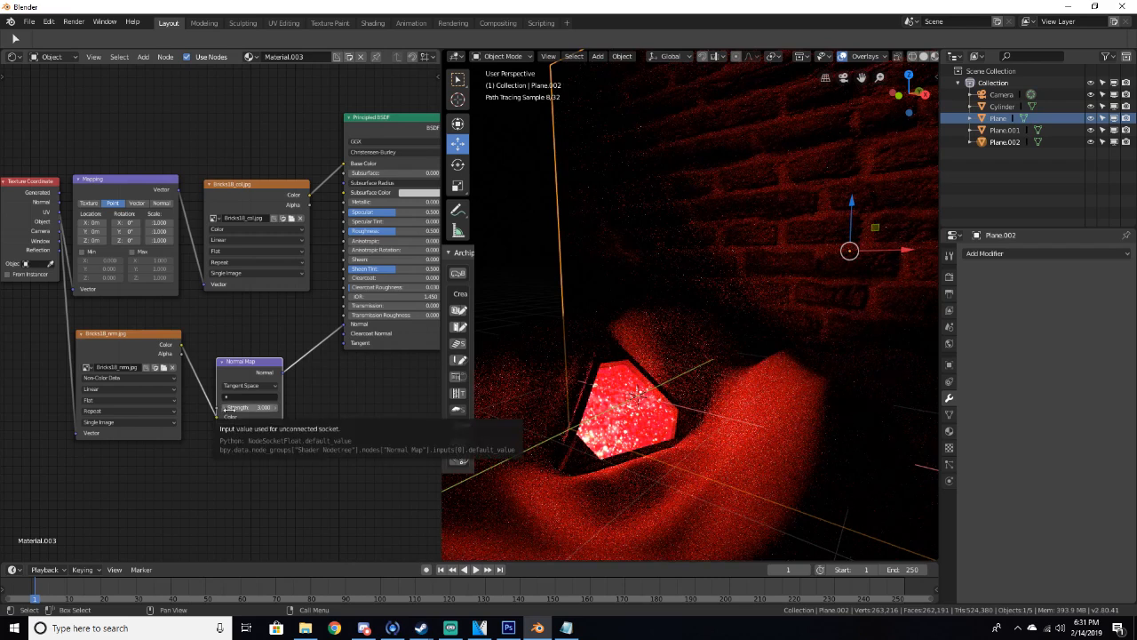
Set the Normal Map strength to 2
left_click(257, 408)
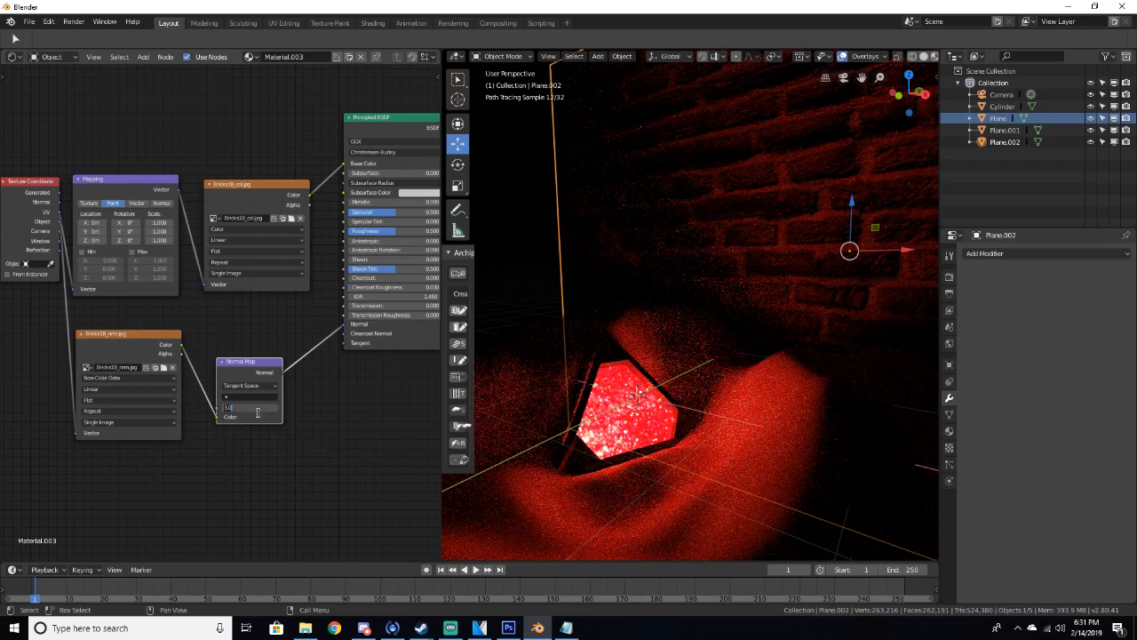
type("2")
key("Return")
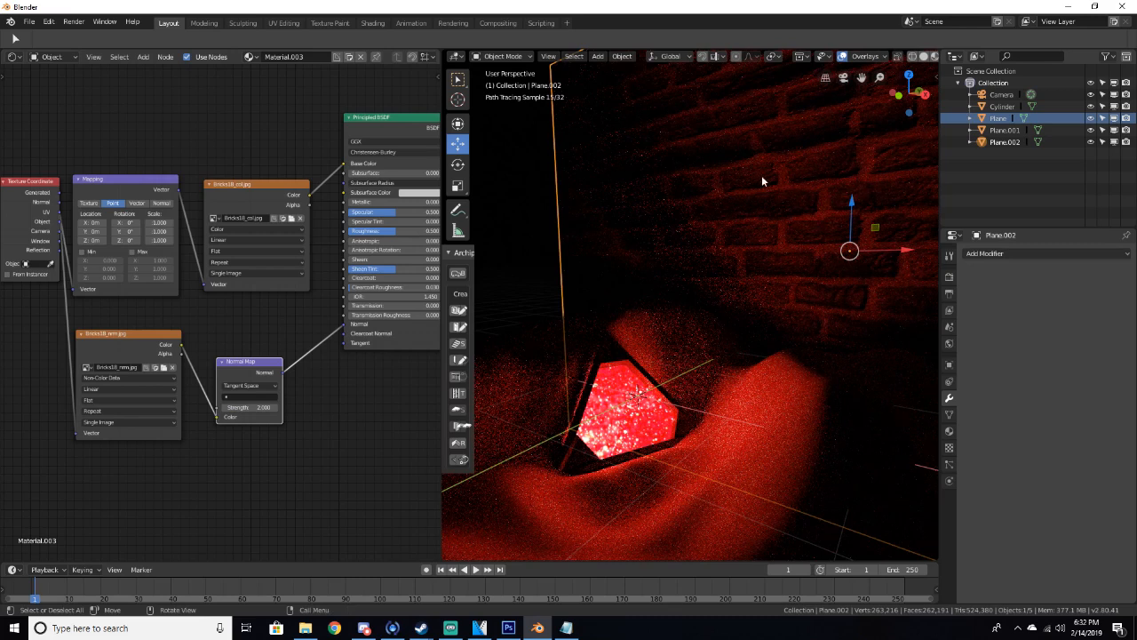
Return to solid shading and spread the material nodes apart to make room for another texture
key("z")
left_click(855, 223)
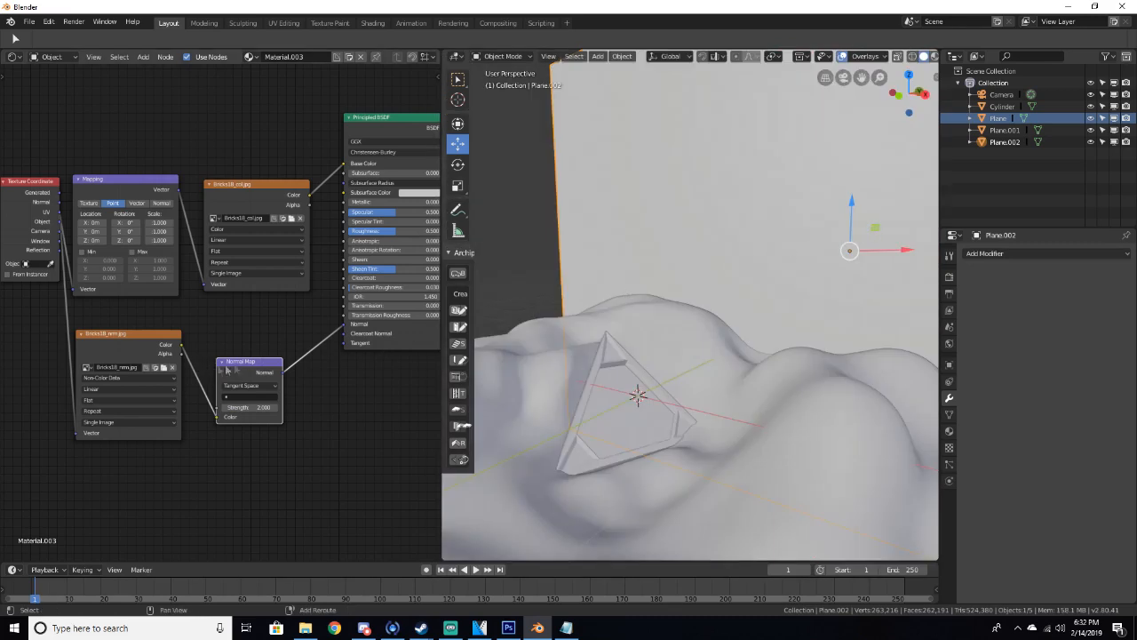
middle_click_drag(280, 344, 280, 384)
left_click_drag(245, 237, 247, 139)
left_click_drag(123, 220, 124, 128)
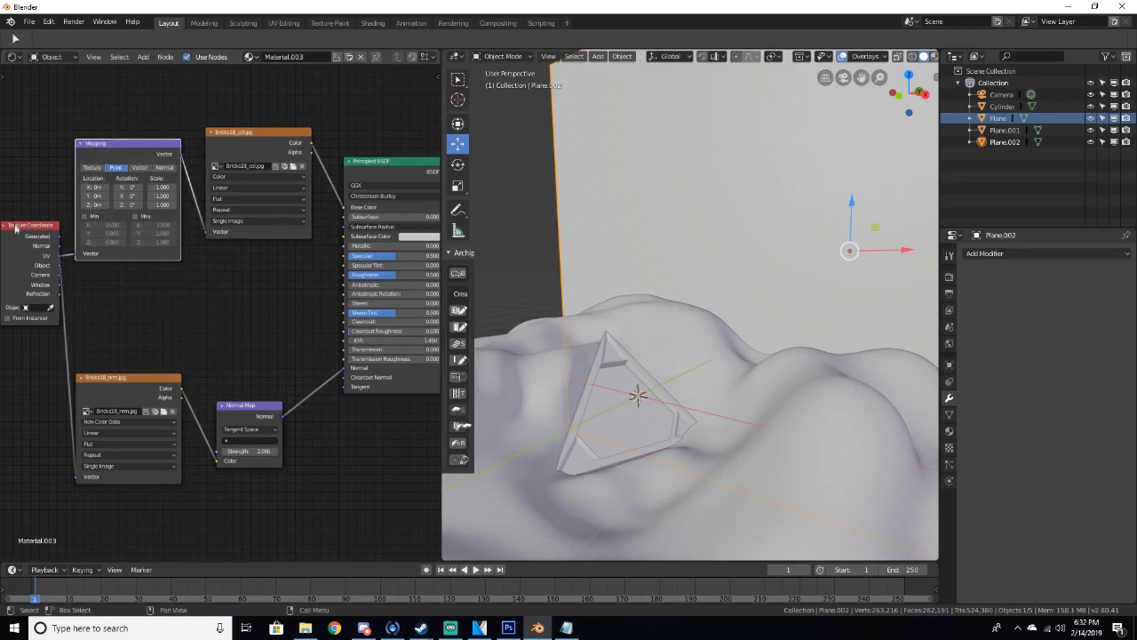
middle_click_drag(239, 316, 280, 319)
scroll(246, 338, "down", 2)
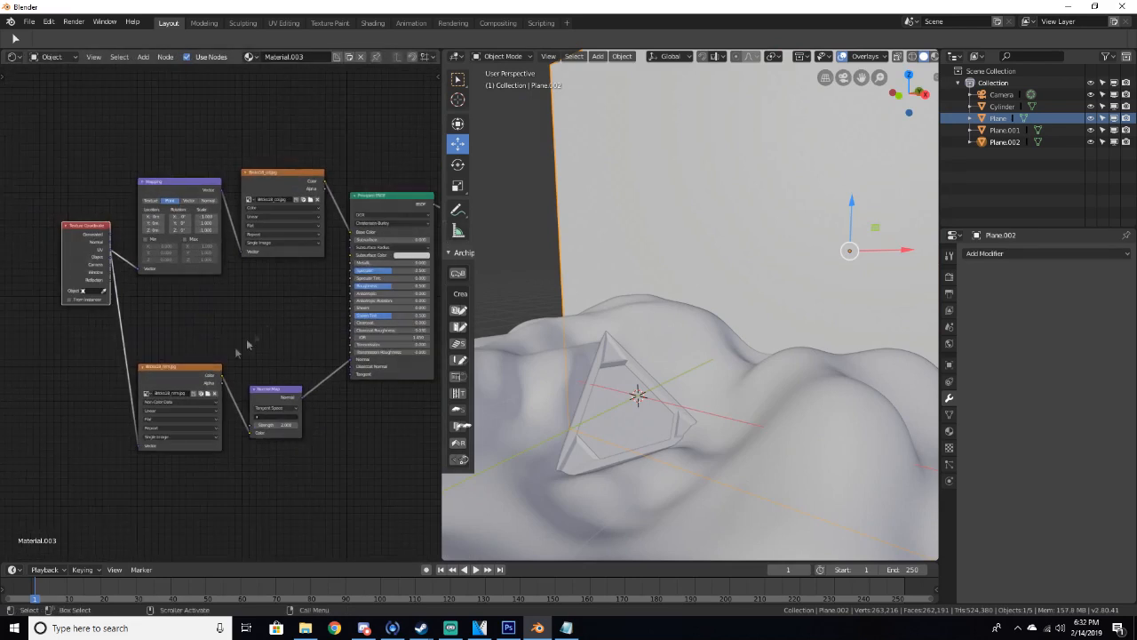
key("shift+a")
left_click(220, 305)
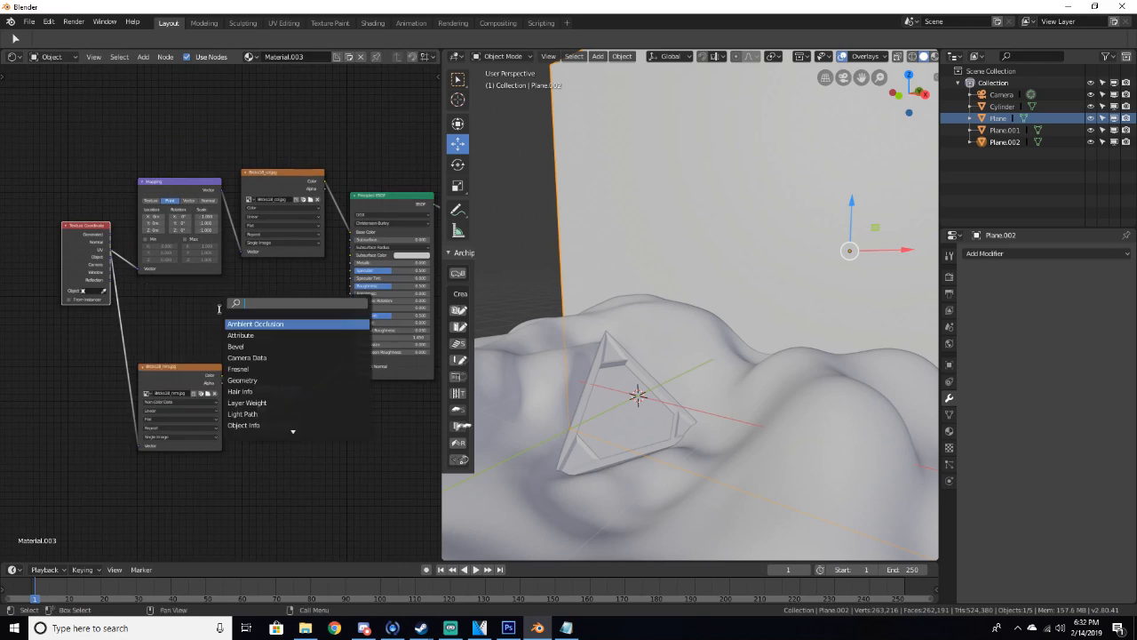
left_click(183, 312)
Duplicate the color texture node and load Bricks18_rgh.jpg from the Bricks17 folder into the copy
left_click(270, 175)
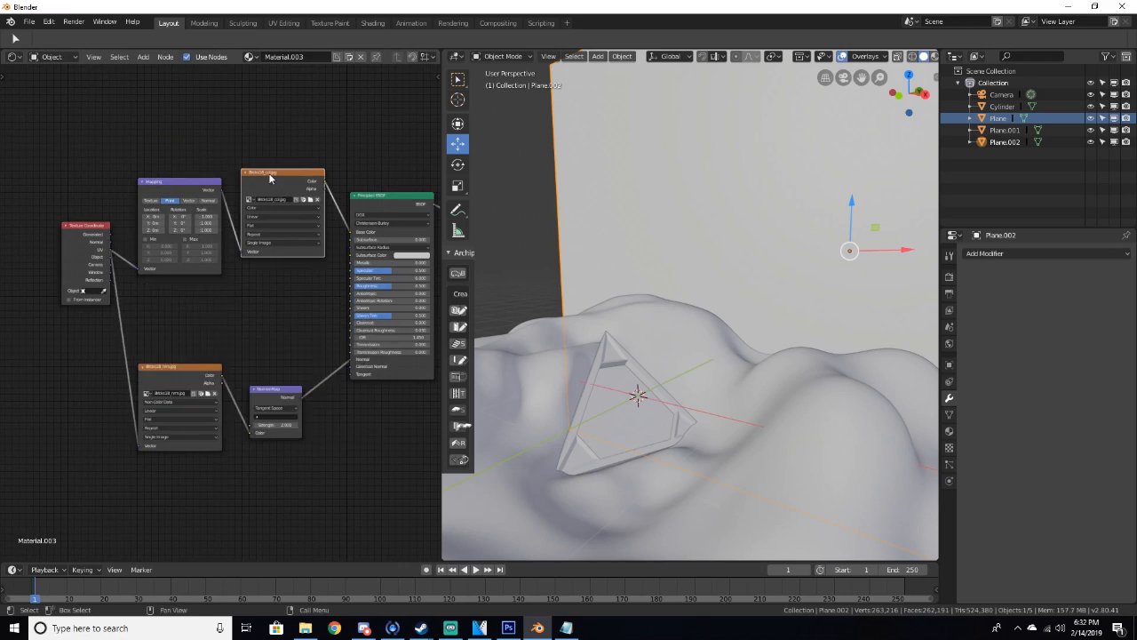
key("shift+d")
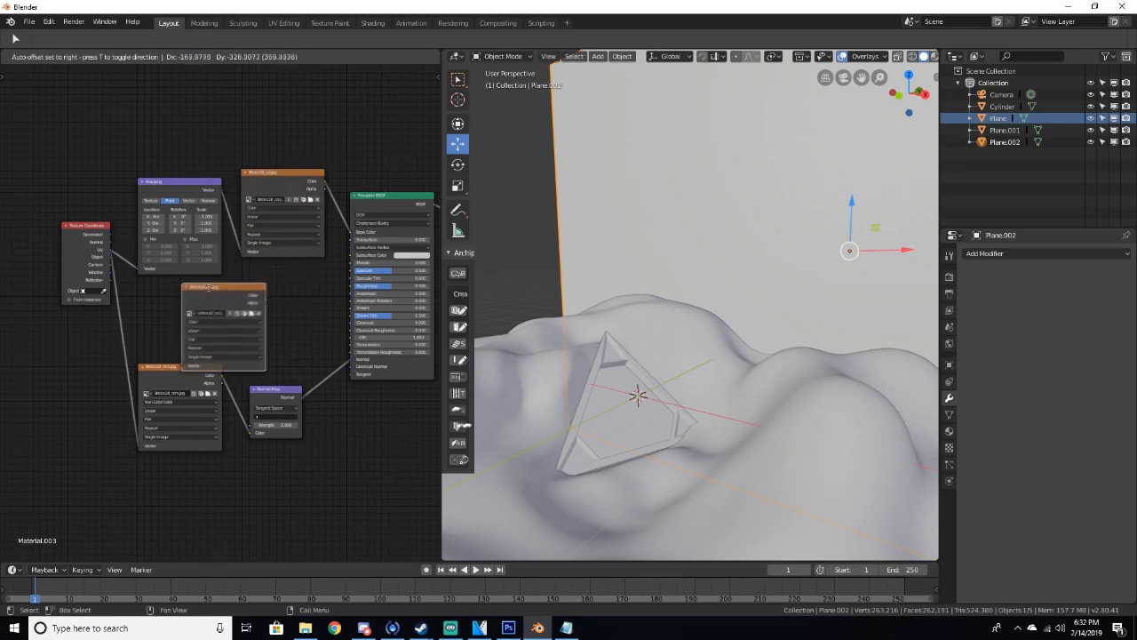
left_click(186, 287)
scroll(224, 311, "up", 1)
left_click(238, 312)
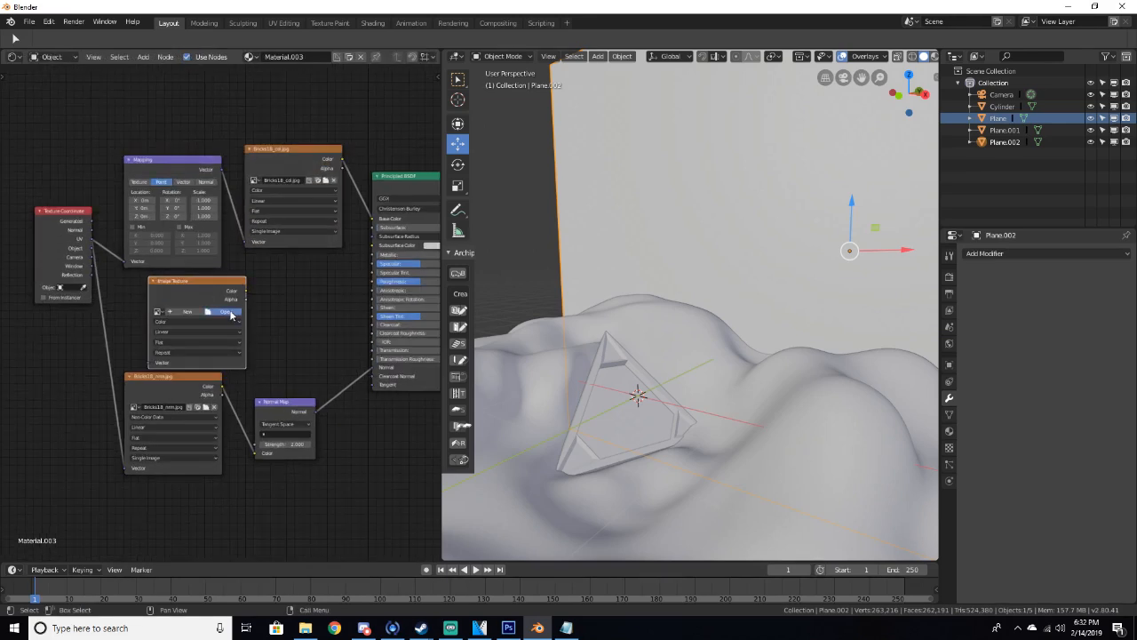
left_click(230, 314)
left_click(38, 234)
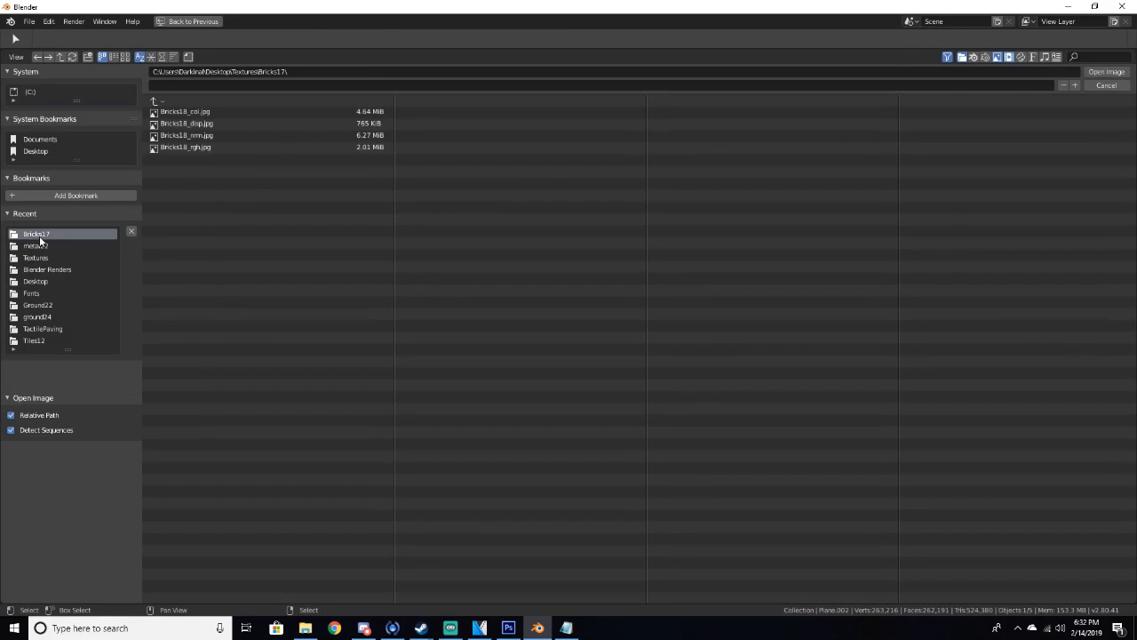
left_click(187, 148)
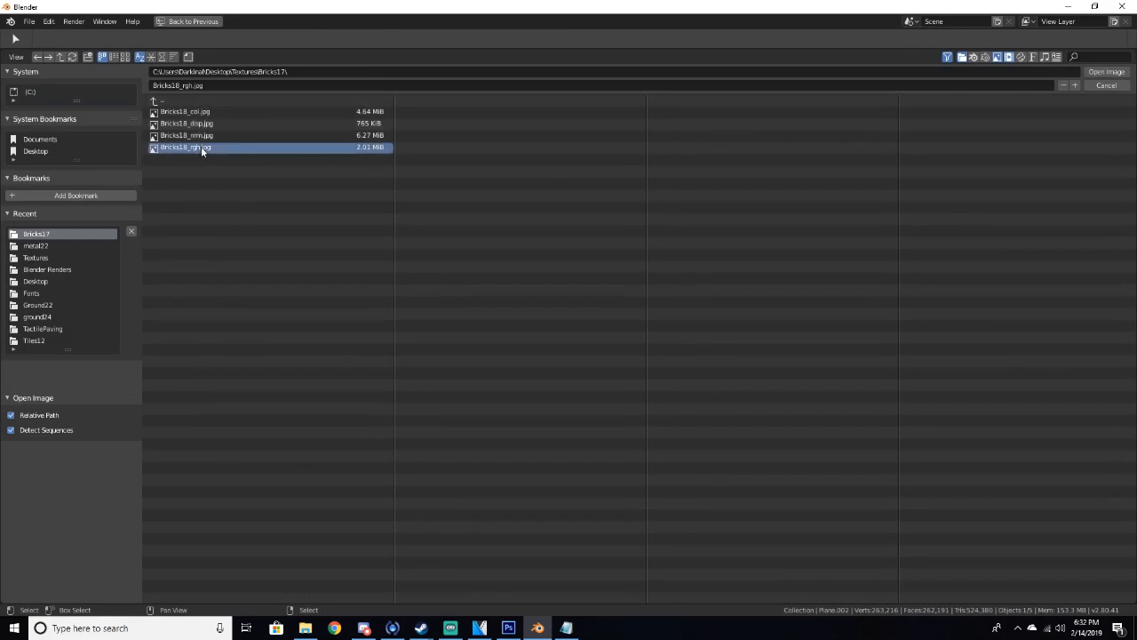
left_click(1107, 71)
Connect the roughness texture's Color to the BSDF Roughness input and its Vector to the UV output
scroll(303, 284, "up", 3)
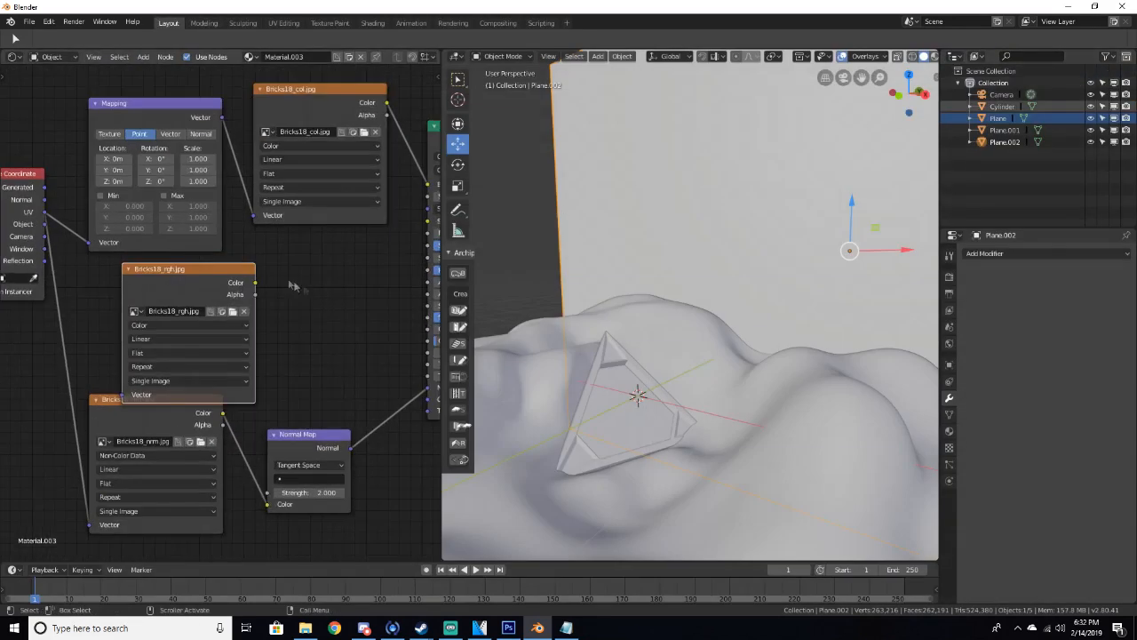
left_click_drag(194, 279, 367, 267)
middle_click_drag(5, 242, 105, 221)
left_click_drag(85, 187, 165, 369)
Switch to rendered shading and set the roughness texture's color space to Non-Color Data
key("z")
left_click(684, 269)
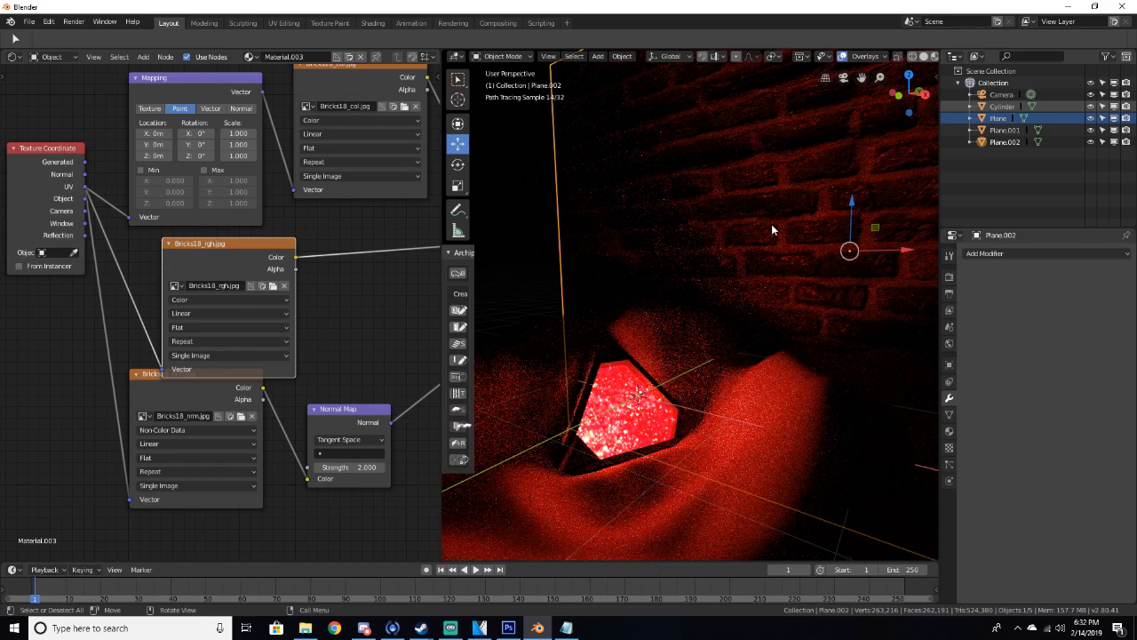
left_click(188, 300)
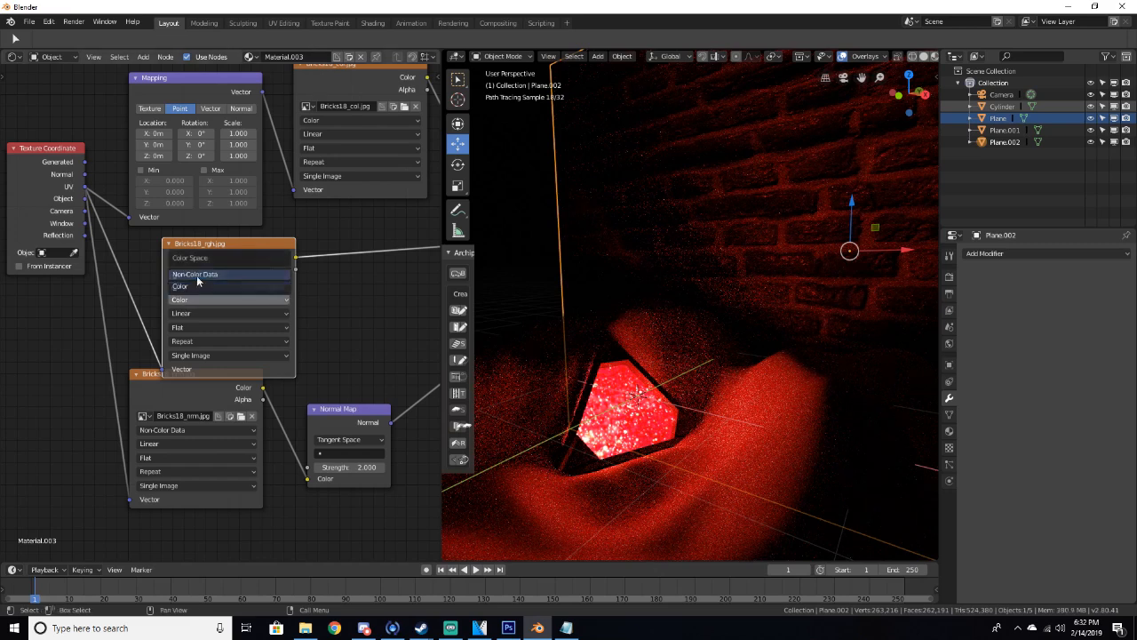
left_click(197, 275)
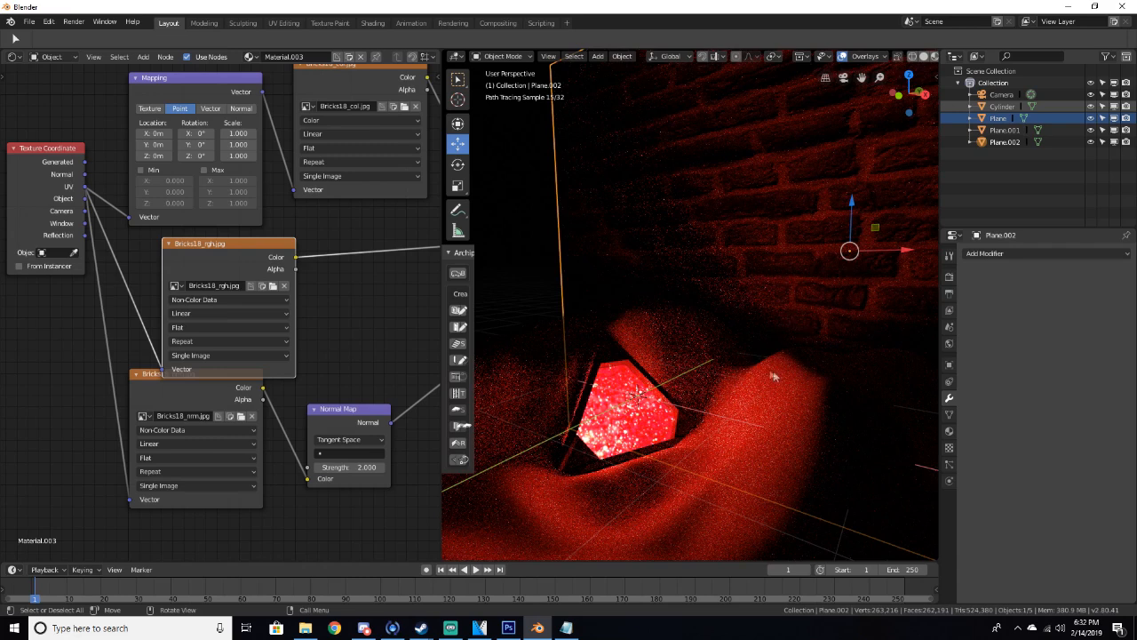
Return to solid shading, duplicate the backdrop plane, and move the copy about -11.42 m along the X axis
key("z")
left_click(908, 289)
middle_click_drag(908, 289, 731, 378)
scroll(782, 340, "down", 4)
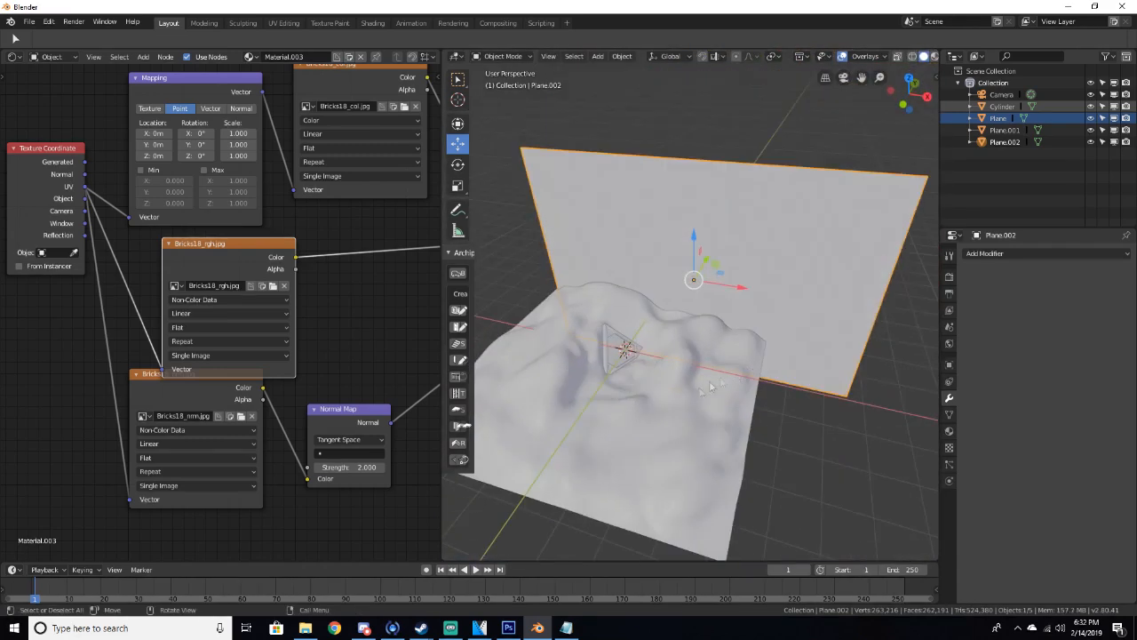
middle_click_drag(668, 333, 704, 287)
scroll(613, 306, "up", 1)
scroll(705, 287, "down", 2)
key("shift+d")
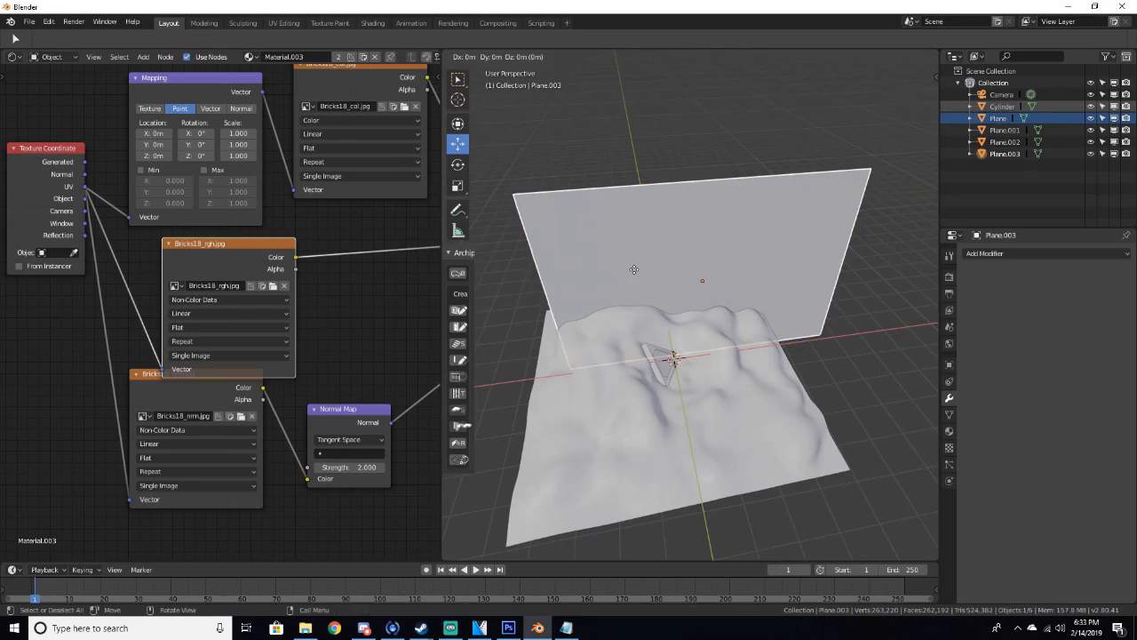
right_click(634, 275)
key("g")
key("x")
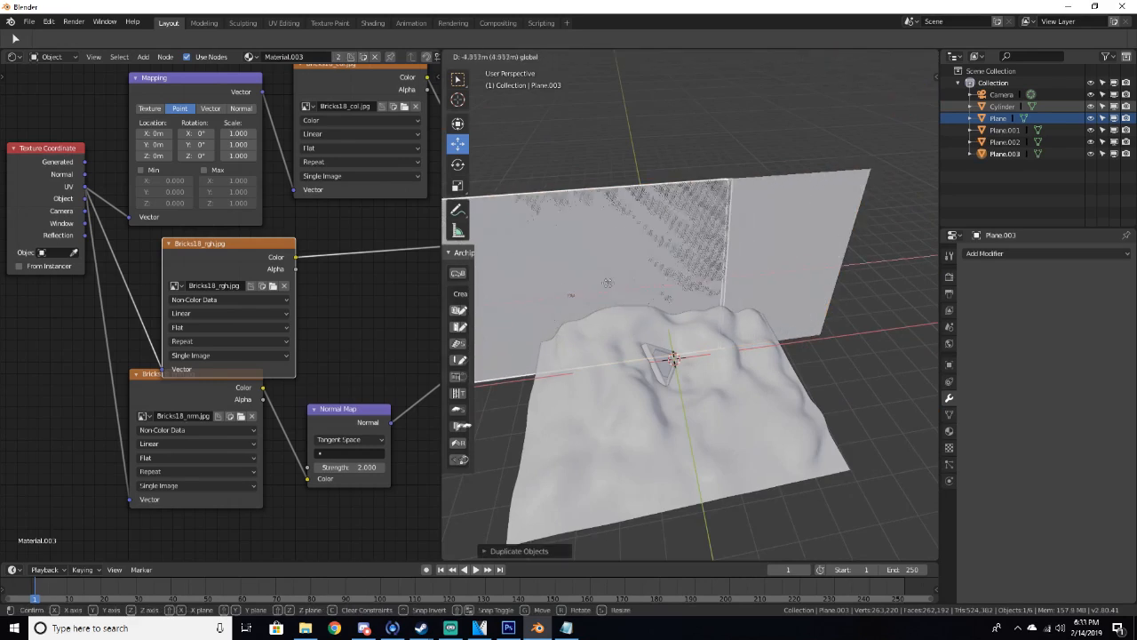
left_click(910, 300)
Deselect all objects and run Snap Selection to Cursor
middle_click_drag(826, 320, 660, 291)
scroll(622, 271, "up", 4)
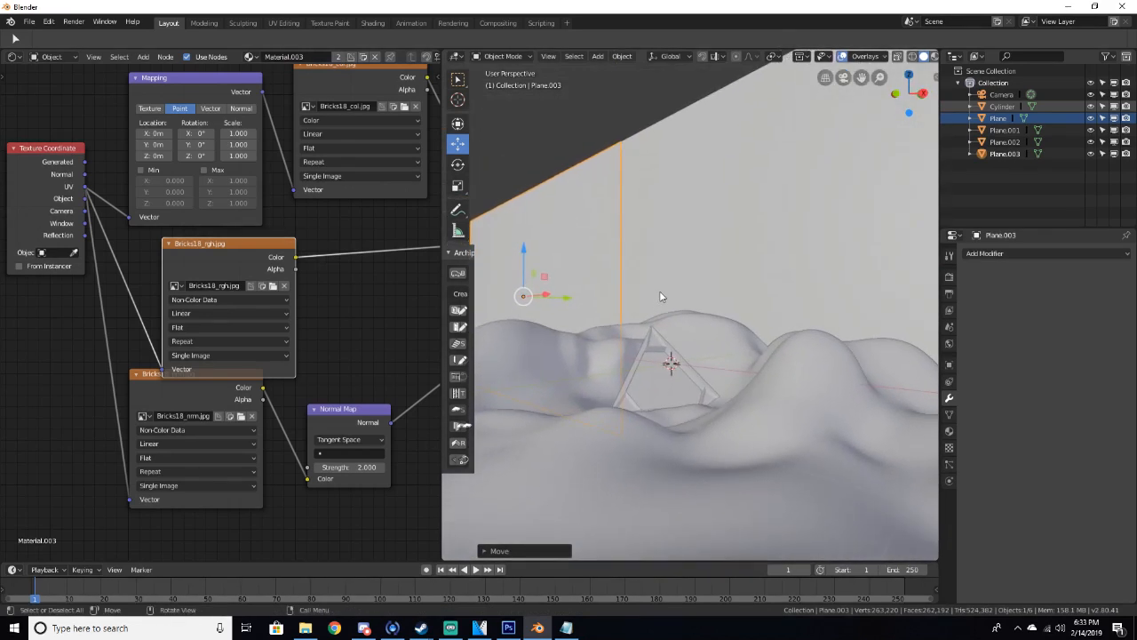
left_click(680, 225)
middle_click_drag(680, 225, 724, 300)
scroll(750, 263, "down", 6)
key("alt+a")
key("shift+s")
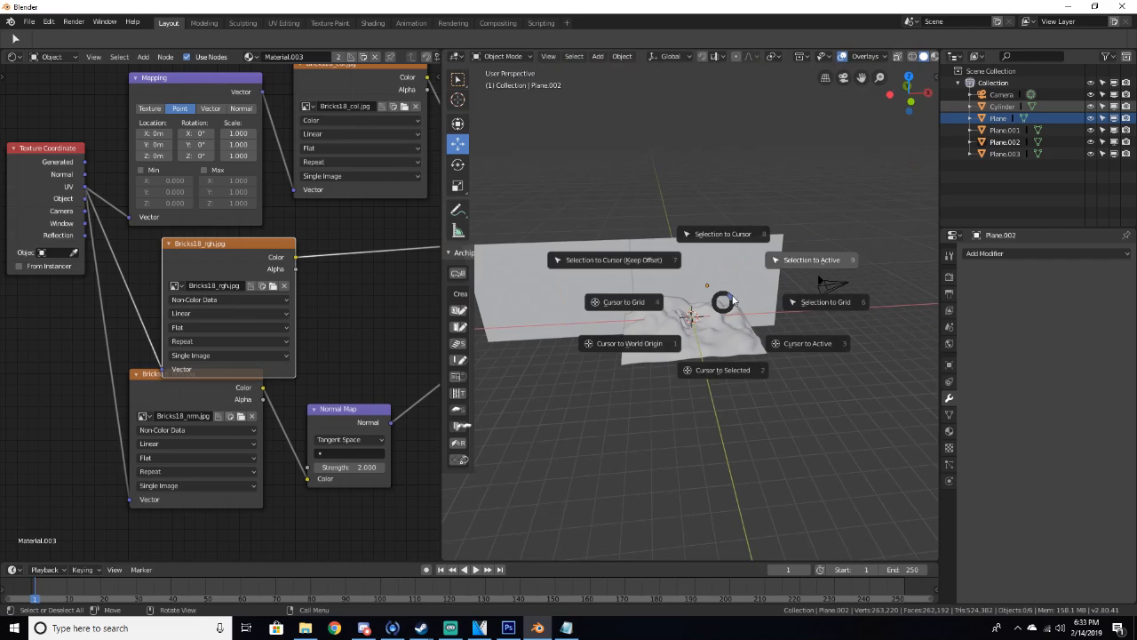
left_click(744, 165)
Add a text object at the 3D cursor
scroll(733, 334, "up", 6)
key("shift+a")
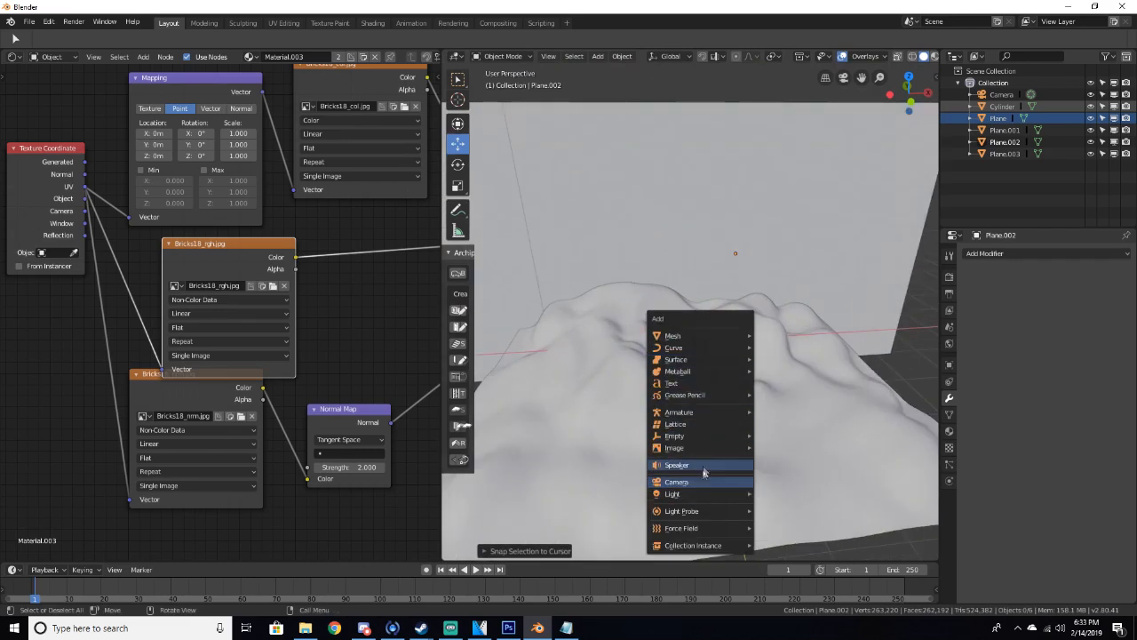
left_click(697, 385)
mouse_move(698, 385)
middle_mouse_down()
mouse_move(693, 406)
mouse_move(694, 375)
middle_mouse_up()
left_click_drag(693, 304, 682, 373)
middle_click_drag(682, 374, 671, 343)
Rotate the text object so it stands upright
key("r")
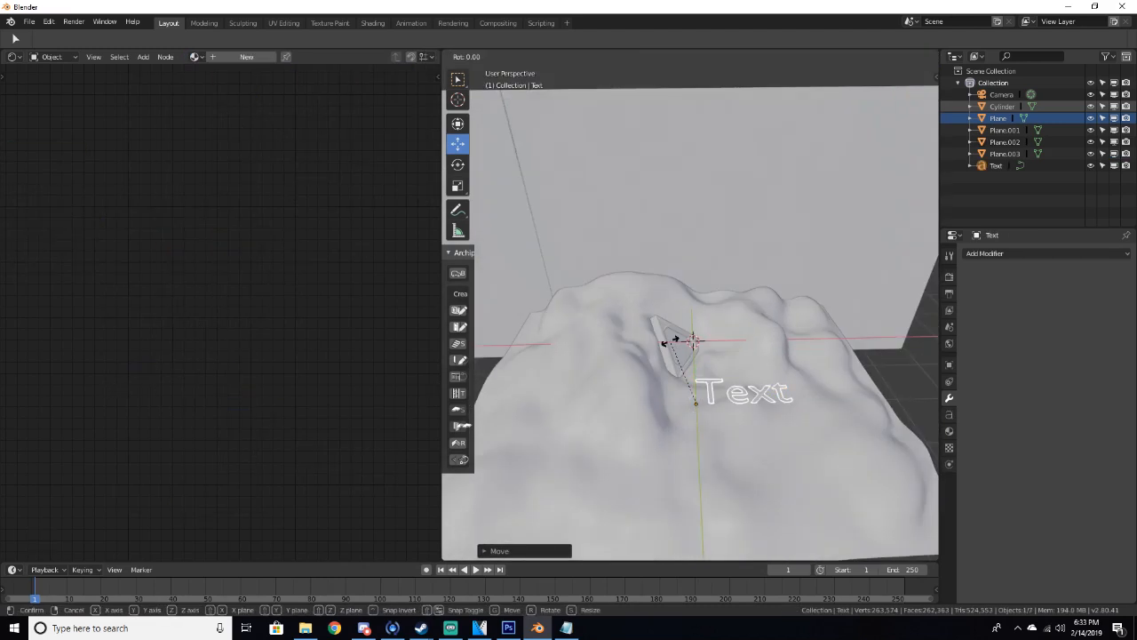
left_click(680, 338)
middle_click_drag(680, 337, 773, 360)
Edit the text object, replacing its content with "OPEN"
key("Tab")
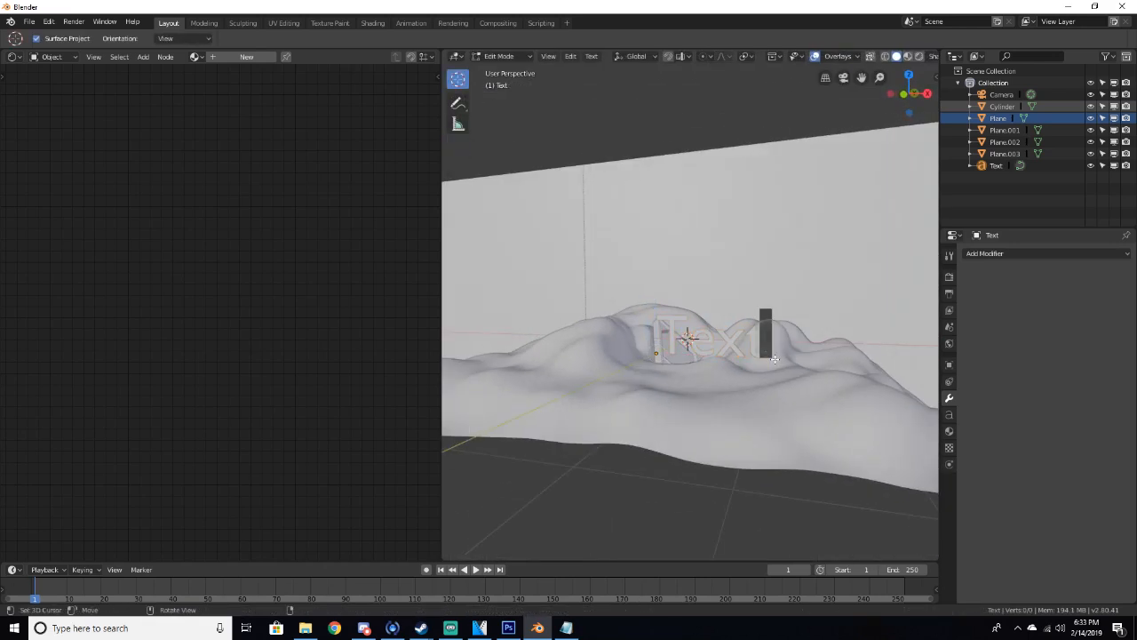
key("BackSpace")
key("BackSpace")
key("BackSpace")
key("BackSpace")
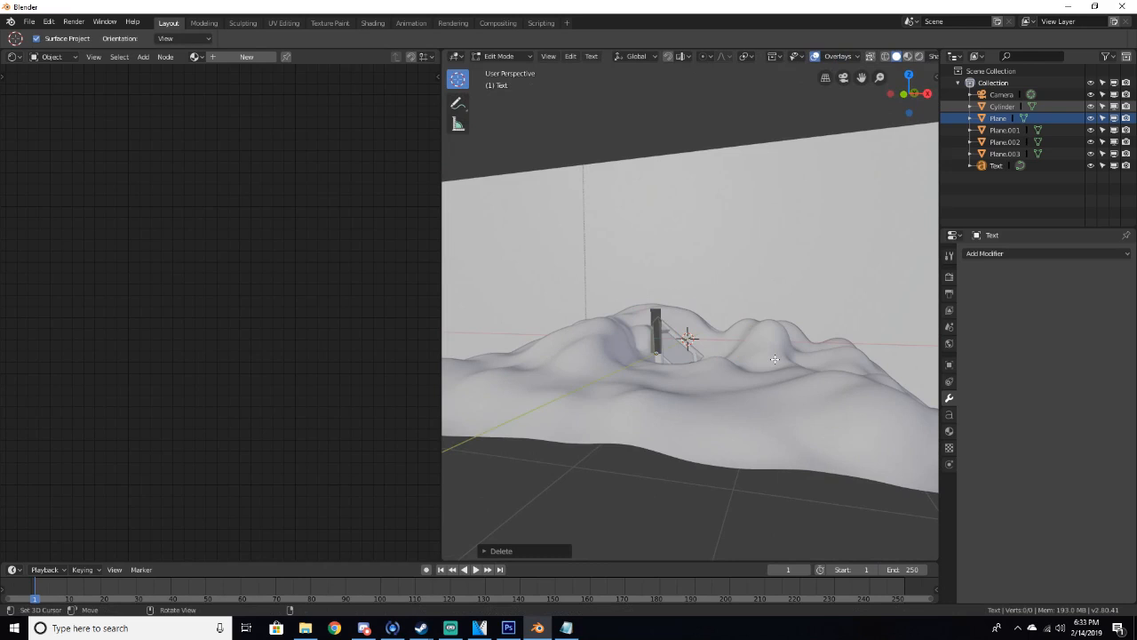
type("OPEN")
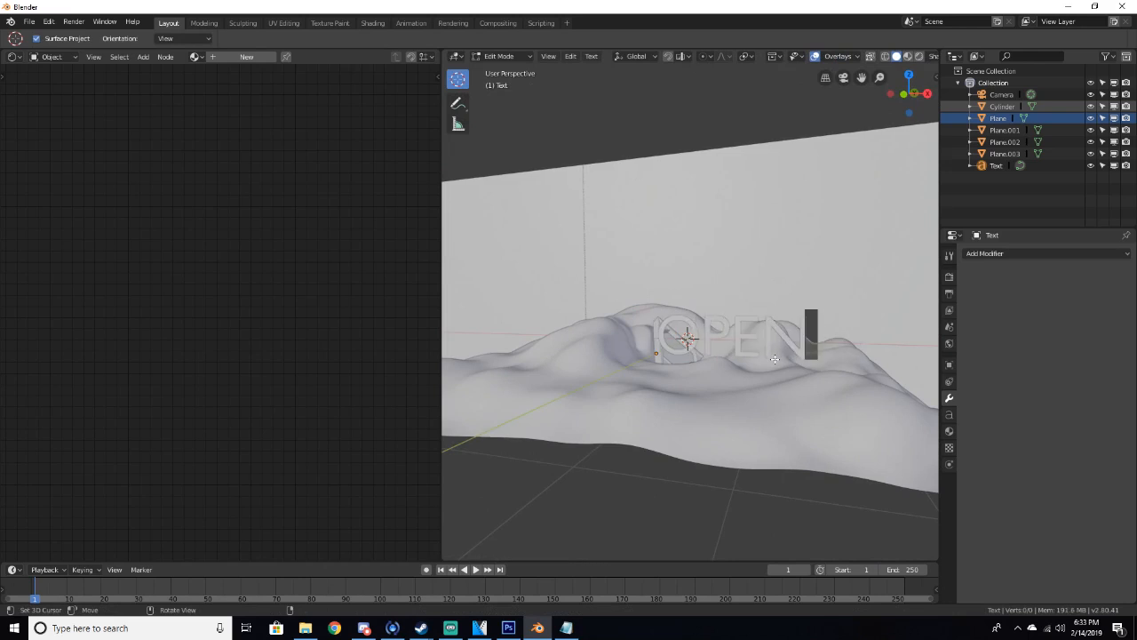
key("Tab")
Set the text's regular font to marquee moon.ttf from the Windows Fonts folder
left_click_drag(708, 352, 766, 350)
middle_click_drag(739, 336, 710, 353)
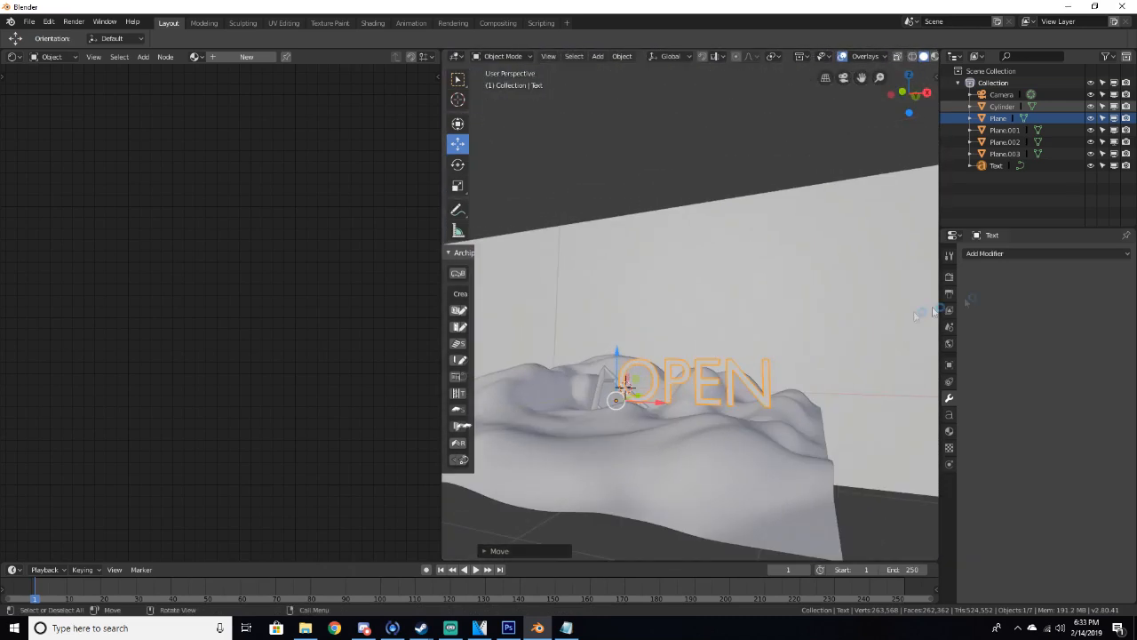
left_click(949, 414)
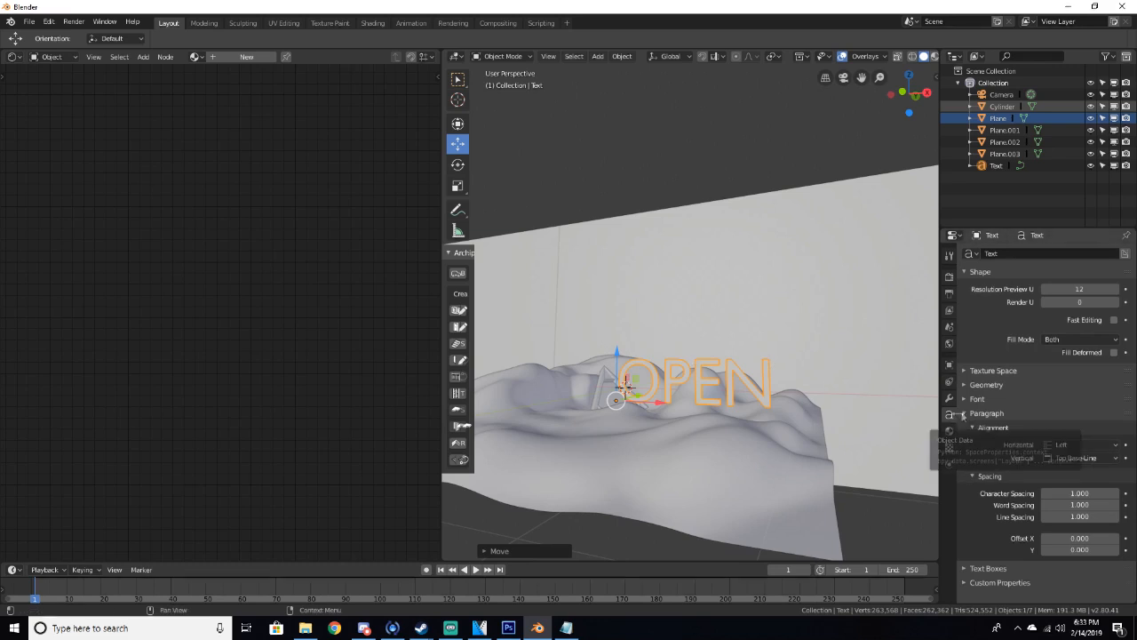
left_click(974, 400)
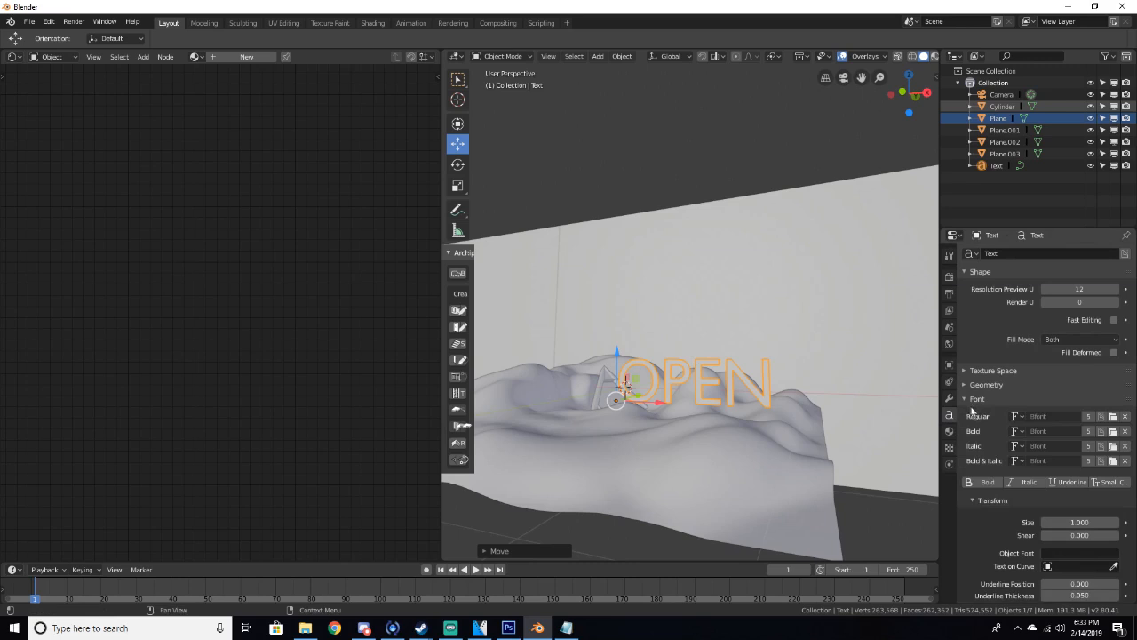
left_click(1114, 417)
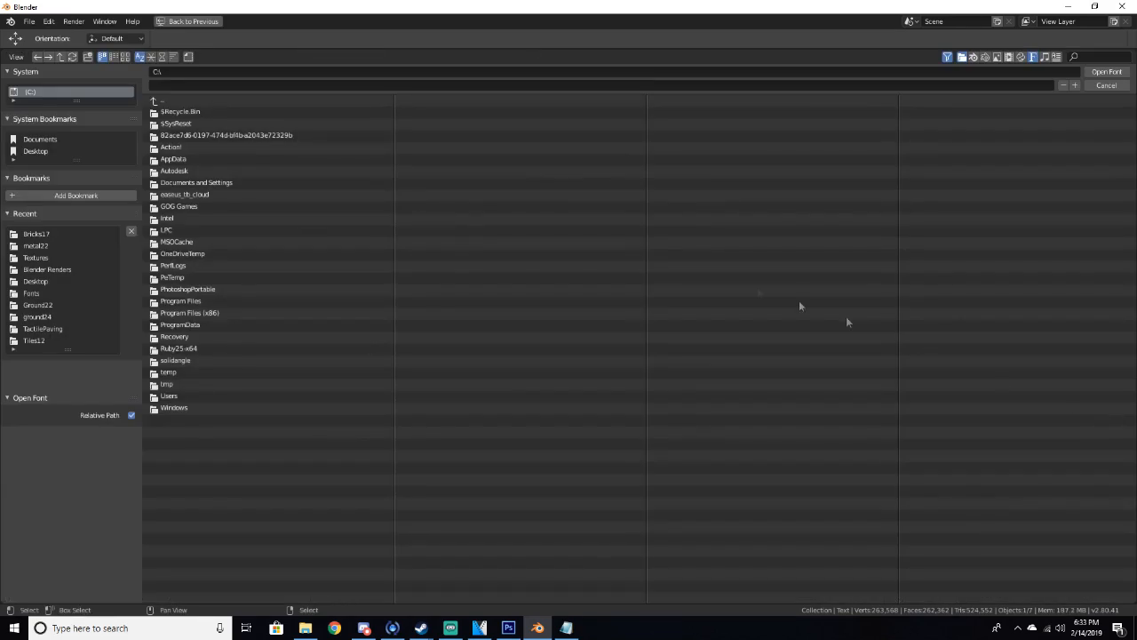
left_click(186, 407)
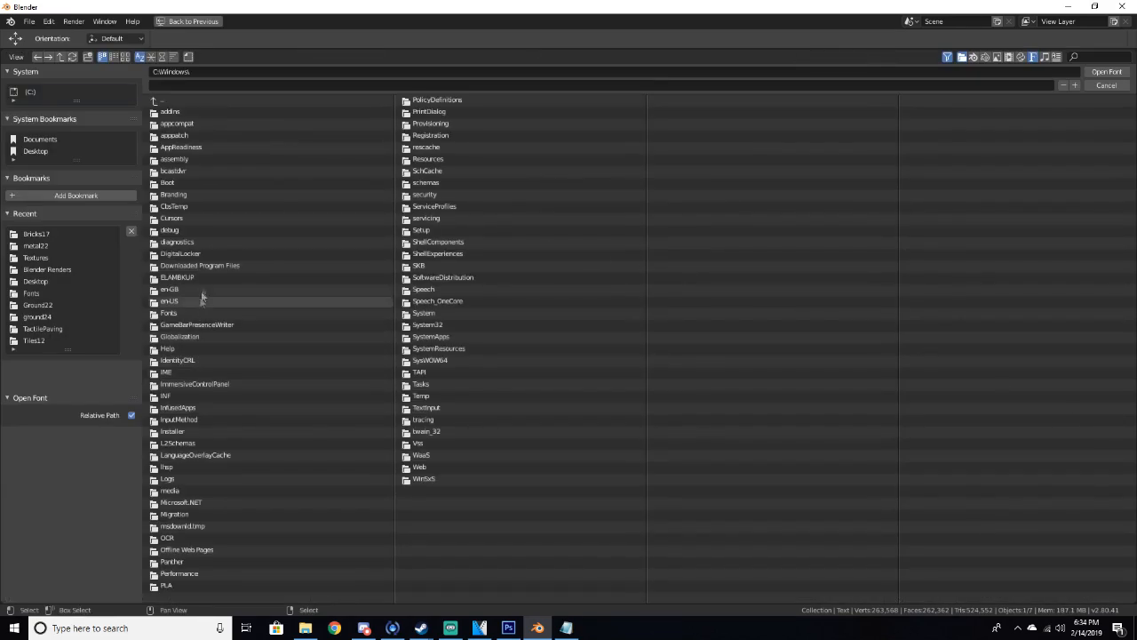
left_click(177, 311)
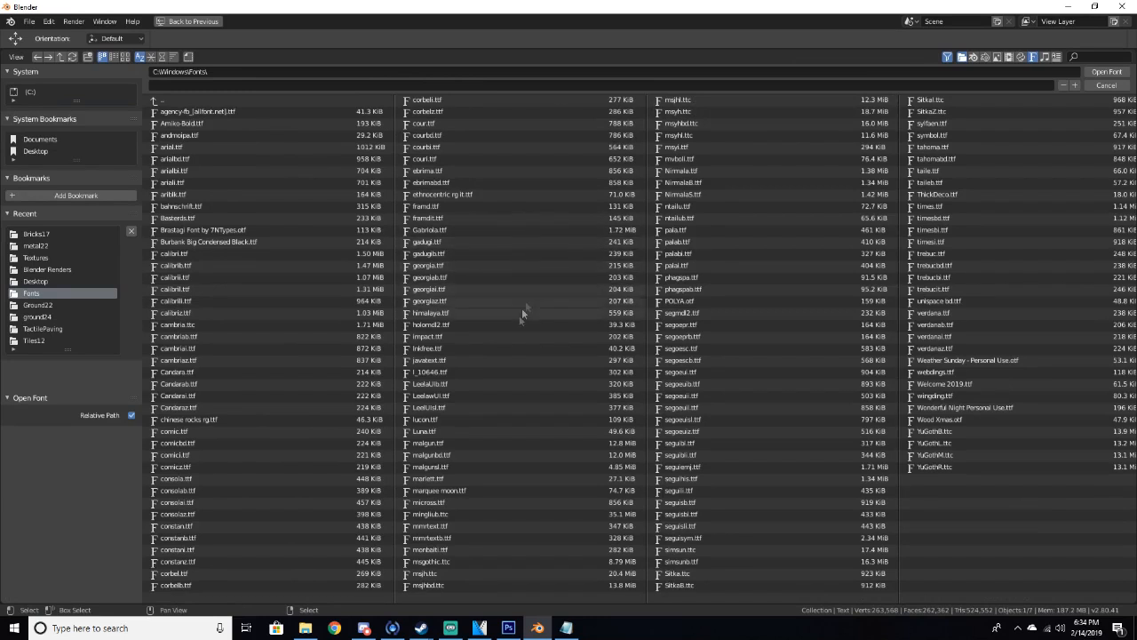
left_click(475, 490)
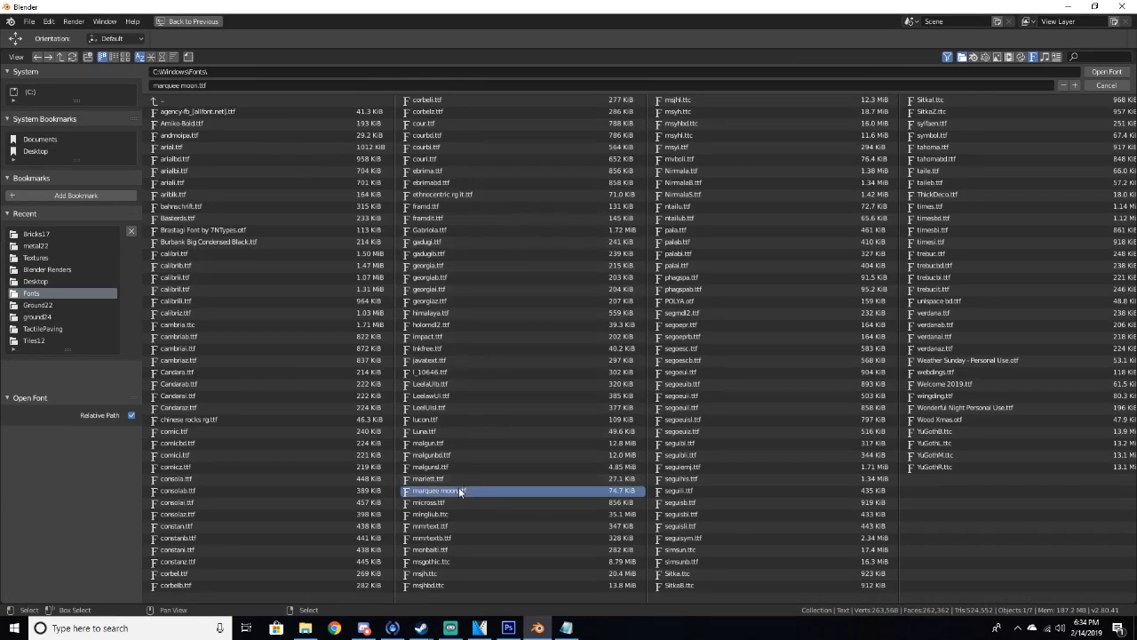
left_click(1106, 72)
Scale the text object up to about 1.43
scroll(716, 418, "up", 5)
middle_click_drag(711, 418, 674, 462)
scroll(740, 409, "down", 2)
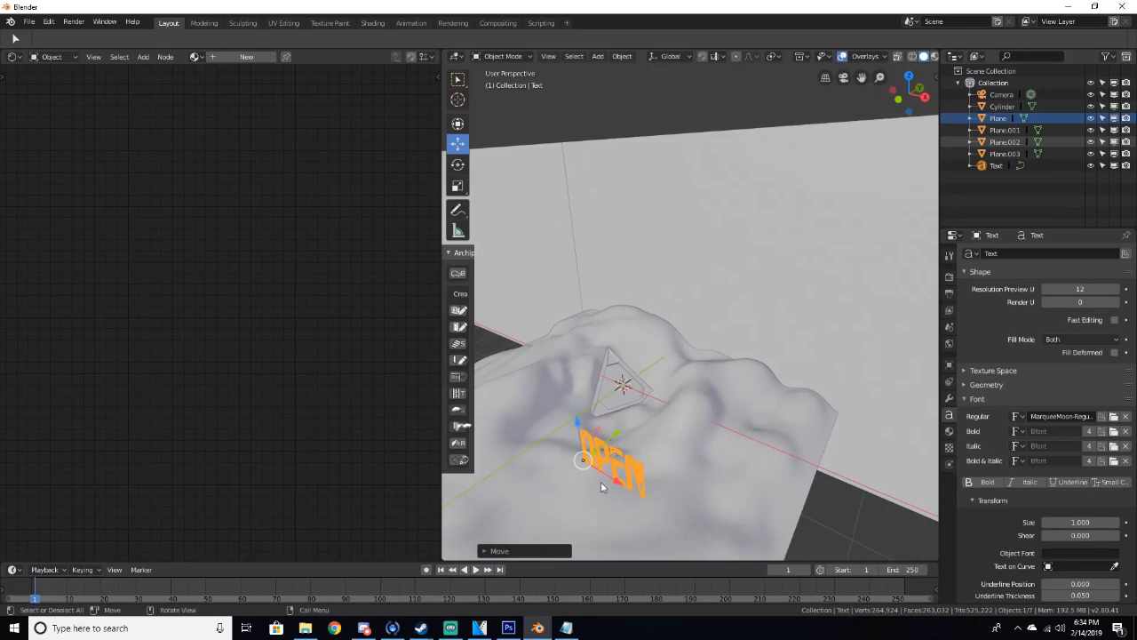
key("s")
left_click(633, 490)
left_click_drag(617, 482, 504, 417)
middle_click_drag(585, 379, 637, 390, "shift")
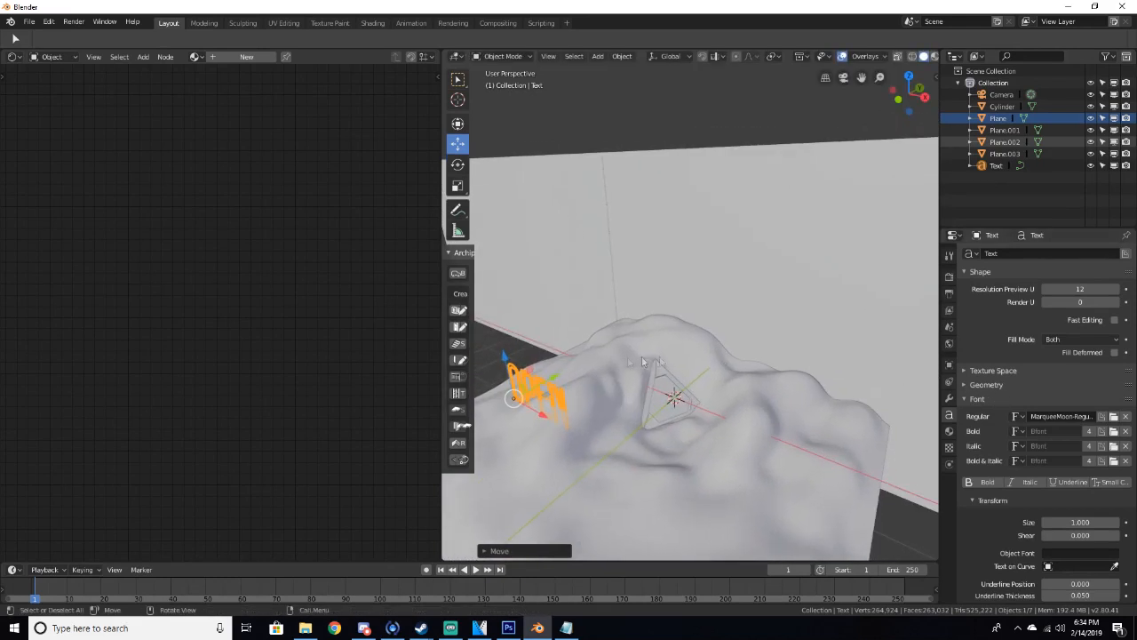
left_click_drag(518, 364, 510, 320)
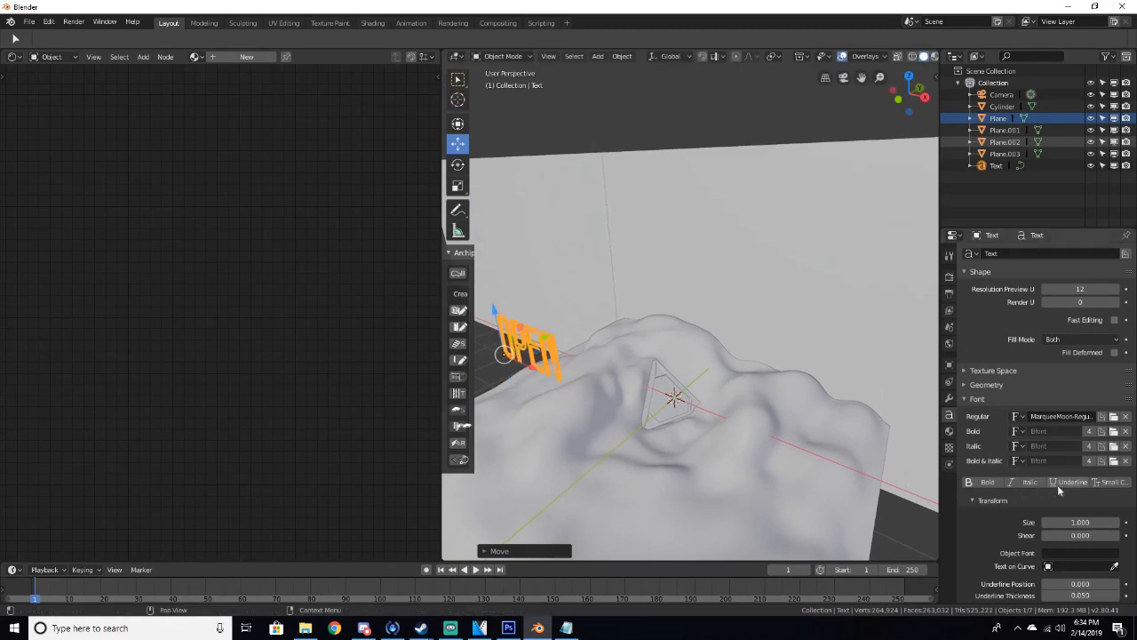
Set the text's geometry extrude depth to 0.02 m
scroll(1026, 524, "down", 3)
scroll(1025, 523, "up", 3)
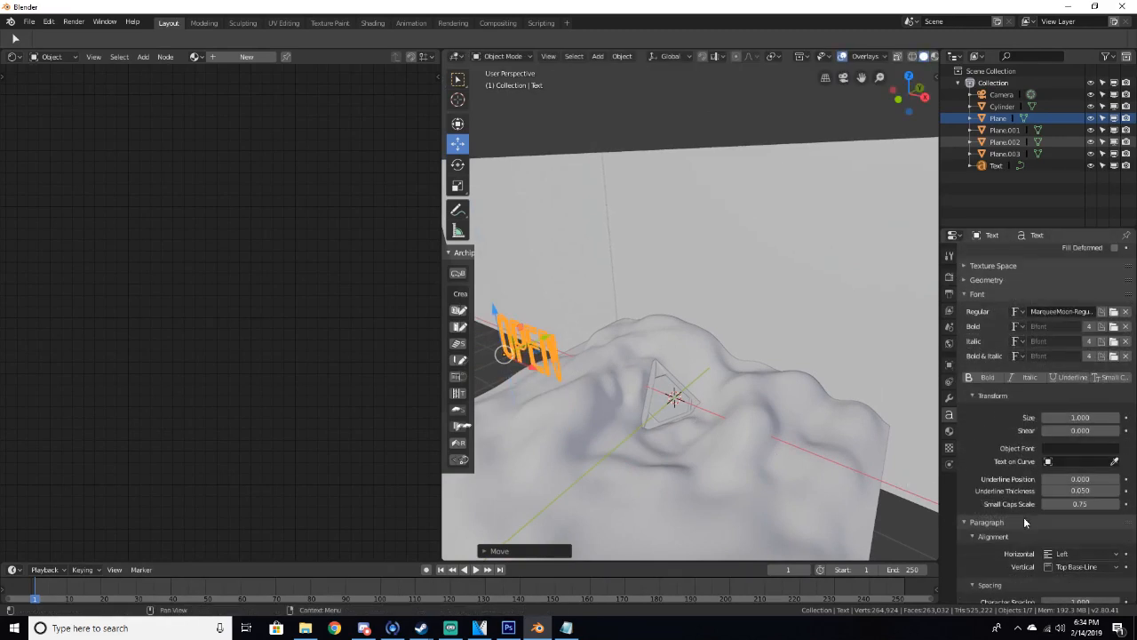
left_click(986, 374)
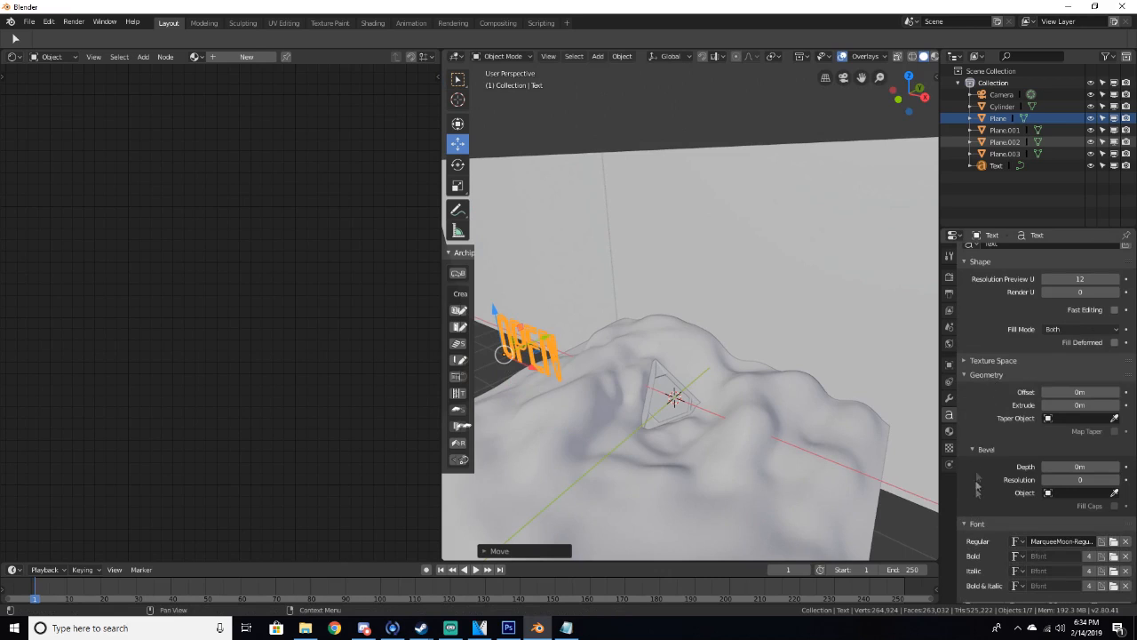
left_click(977, 523)
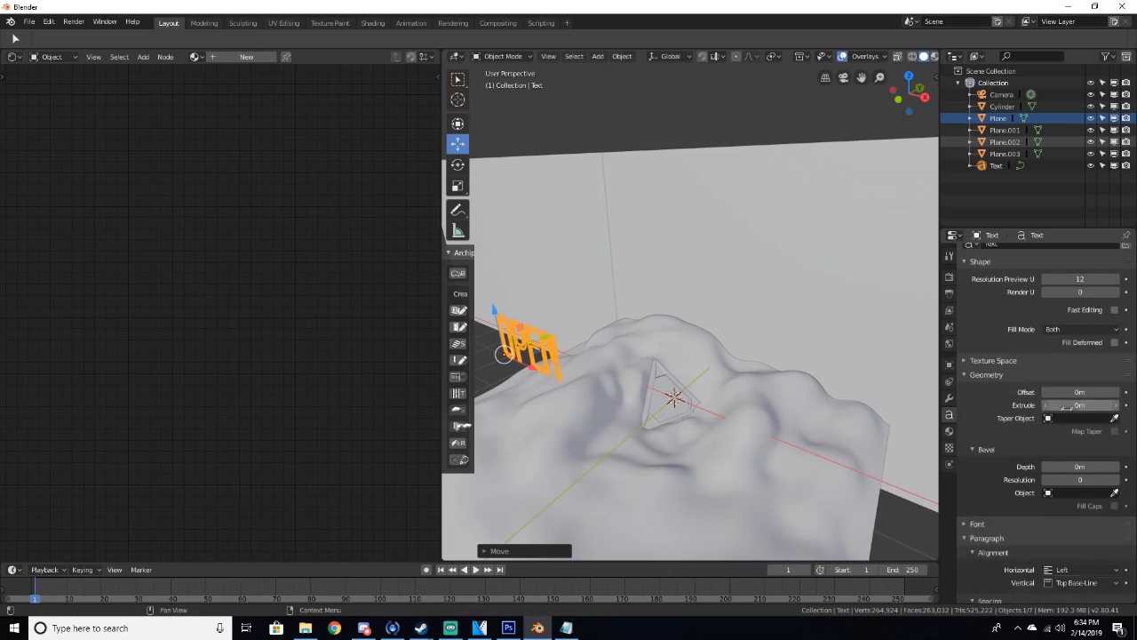
key("Return")
Move the text up above the portal to a height of about 3.57 m
mouse_move(744, 323)
middle_mouse_down()
mouse_move(836, 320)
mouse_move(729, 381)
mouse_move(652, 365)
mouse_move(673, 384)
mouse_move(728, 315)
middle_mouse_up()
key("g")
left_click_drag(836, 274, 829, 276)
left_click_drag(796, 242, 808, 153)
left_click_drag(832, 206, 810, 202)
key("KP_0")
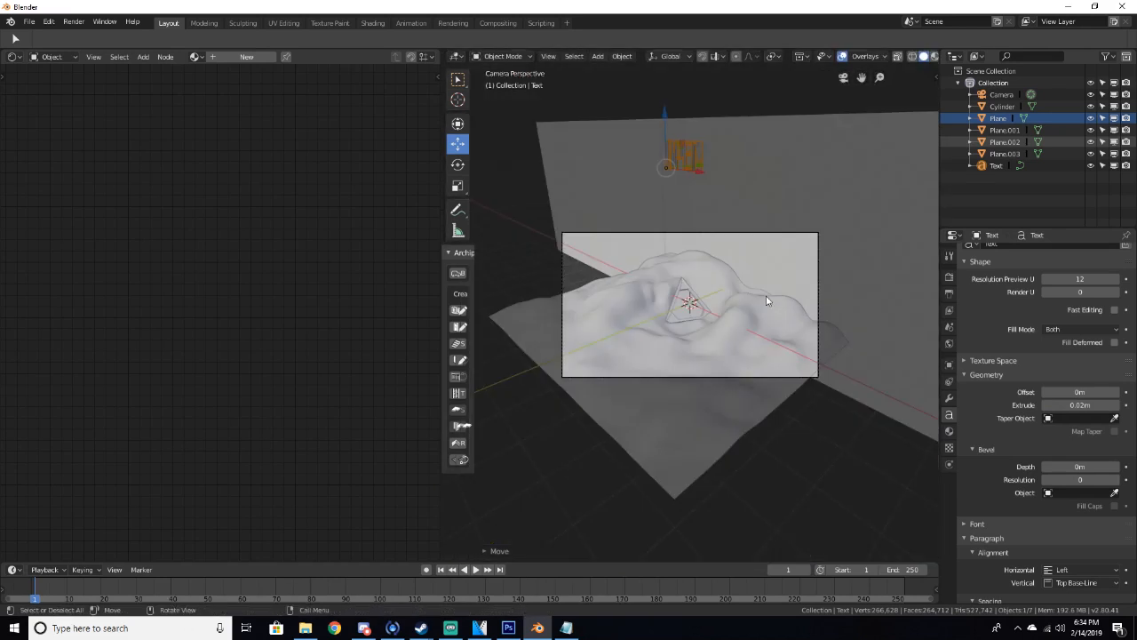
middle_click_drag(766, 295, 766, 292)
key("n")
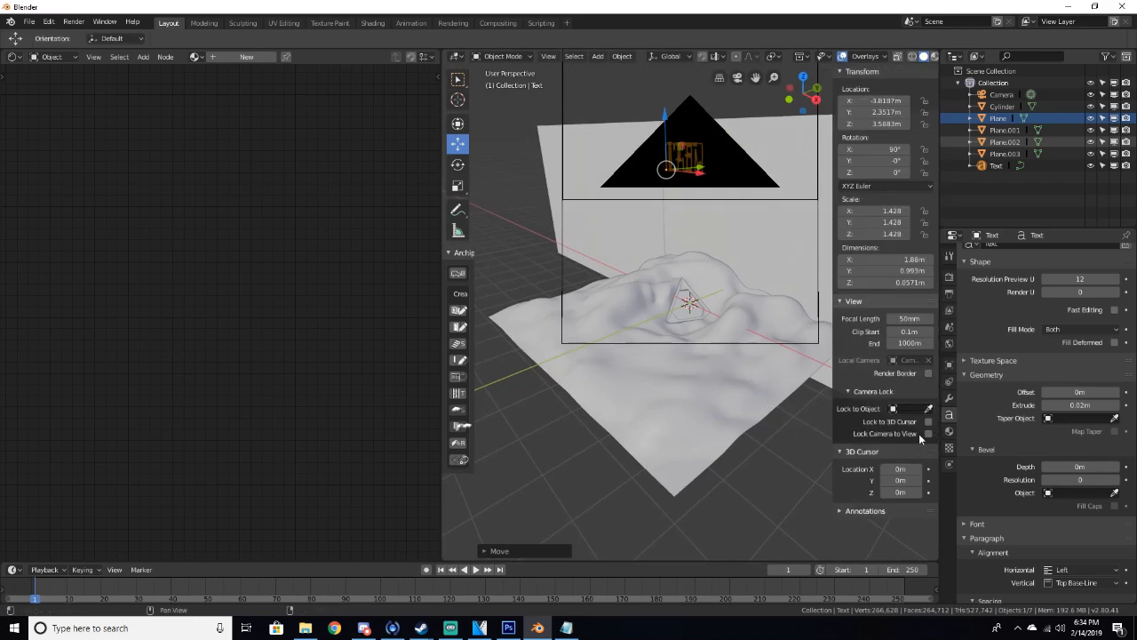
key("n")
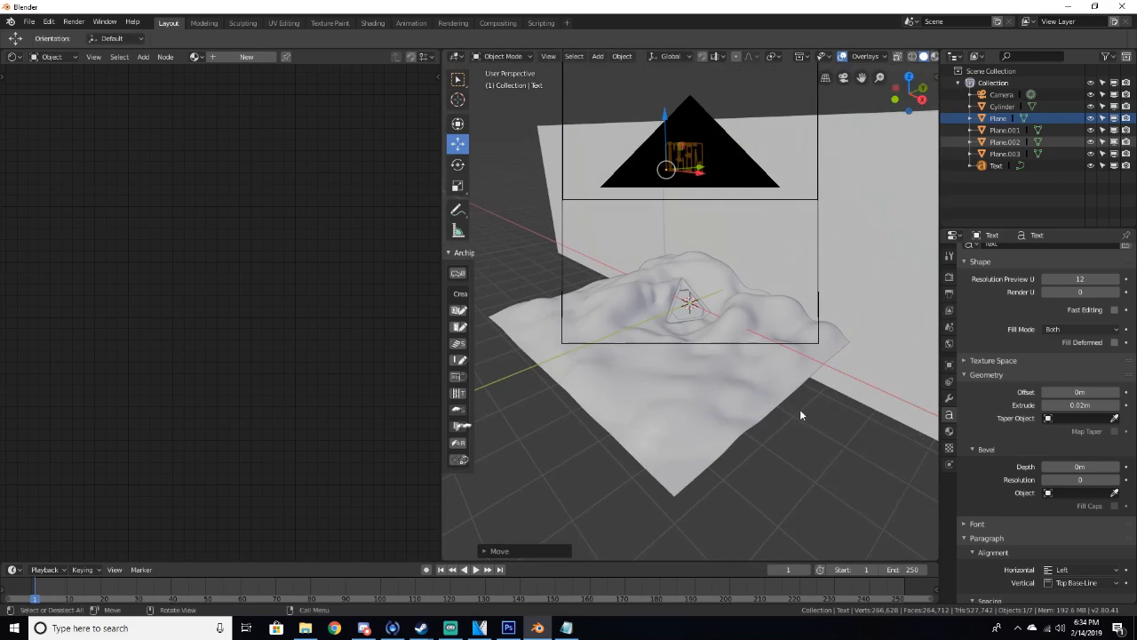
Select the camera and set its sensor width to 48 mm
key("KP_0")
middle_click_drag(798, 402, 810, 334)
left_click(824, 261)
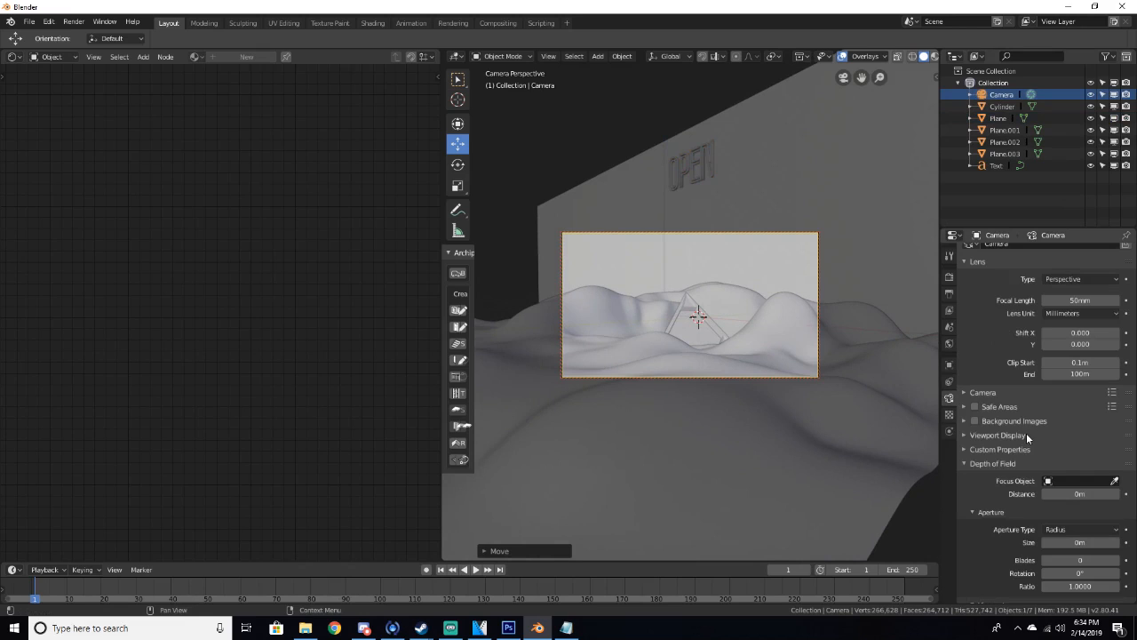
scroll(1026, 432, "down", 2)
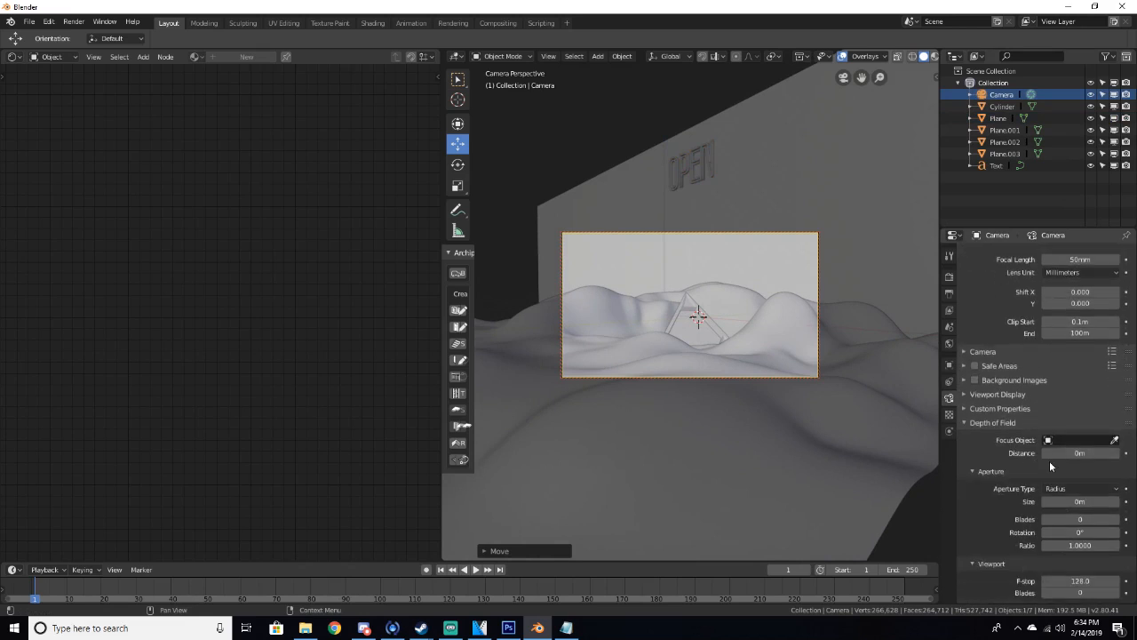
left_click(999, 351)
mouse_move(1051, 380)
left_mouse_down()
mouse_move(1098, 380)
mouse_move(1073, 382)
left_mouse_up()
Reframe the camera view and lower the text to about 2.34 m so it sits at the top of the frame
middle_click_drag(795, 307, 798, 317)
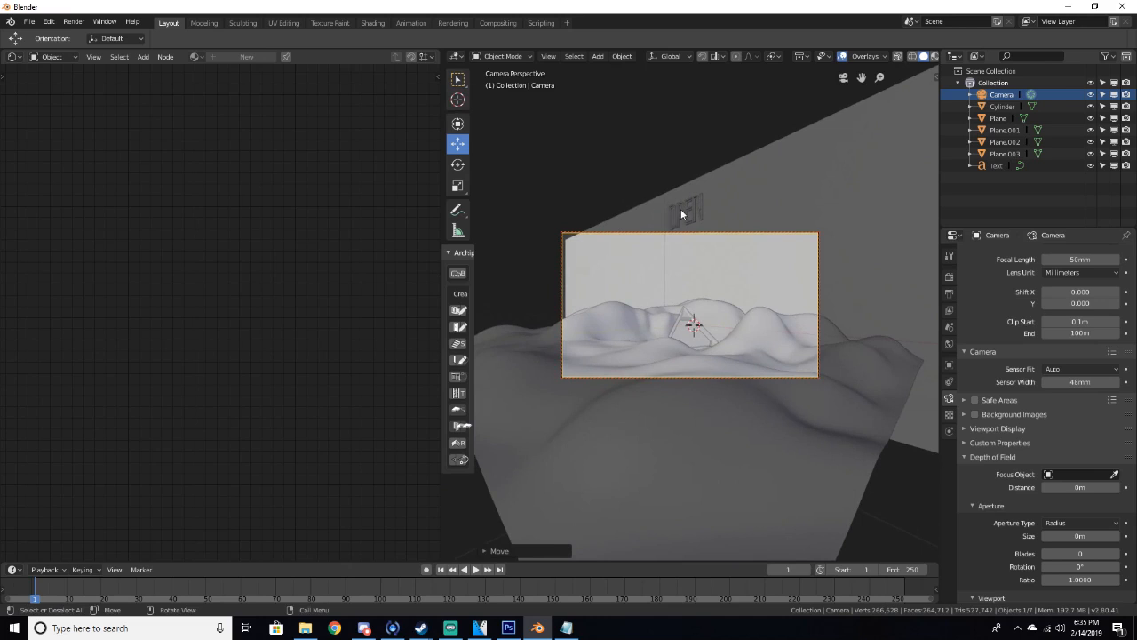
left_click(681, 214)
left_click(682, 213)
left_click_drag(670, 194, 666, 218)
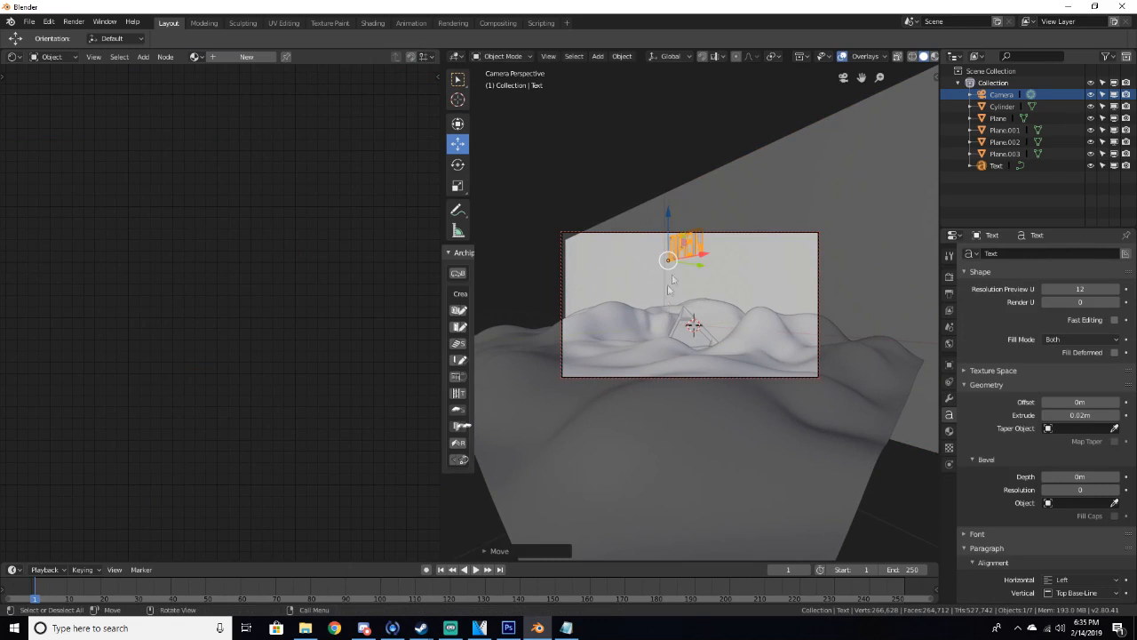
Scale the text object to about 1.69
key("s")
left_click(722, 245)
left_click_drag(670, 220, 663, 219)
key("n")
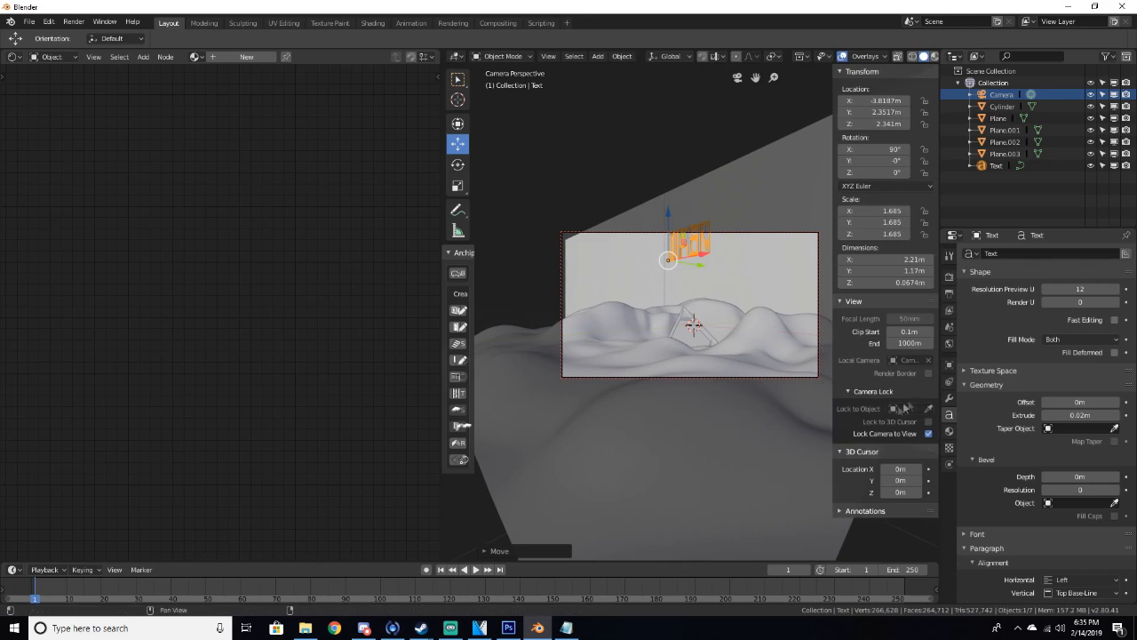
key("n")
Add a cube at the 3D cursor beside the backdrop planes
middle_click_drag(787, 378, 802, 297)
scroll(791, 296, "down", 4)
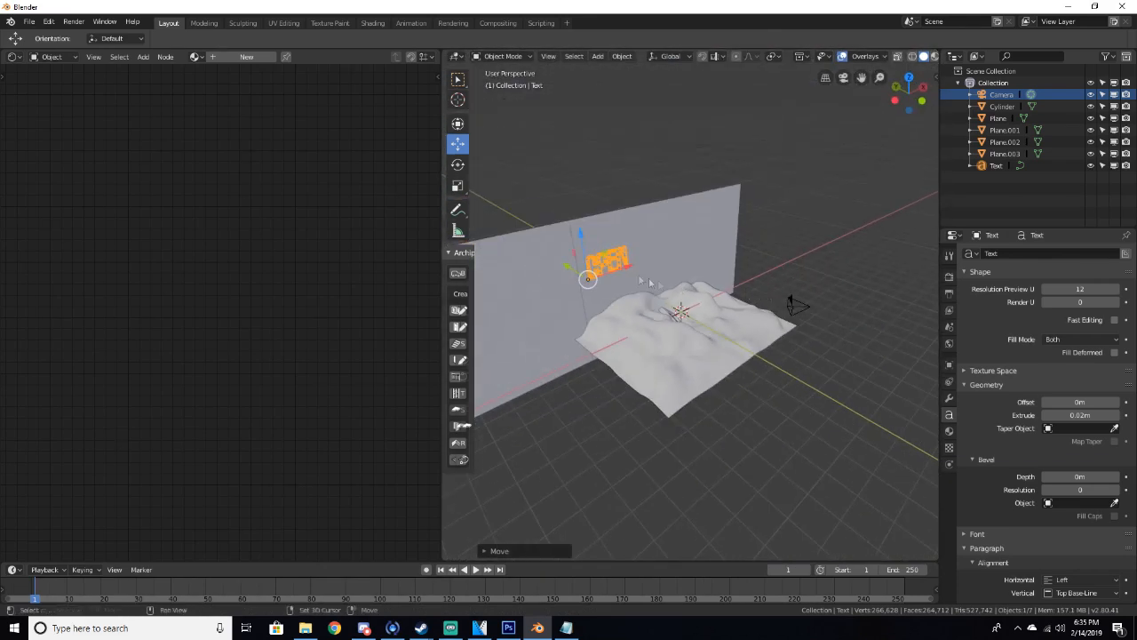
middle_click_drag(652, 282, 752, 246, "shift")
scroll(734, 257, "up", 3)
scroll(732, 257, "down", 5)
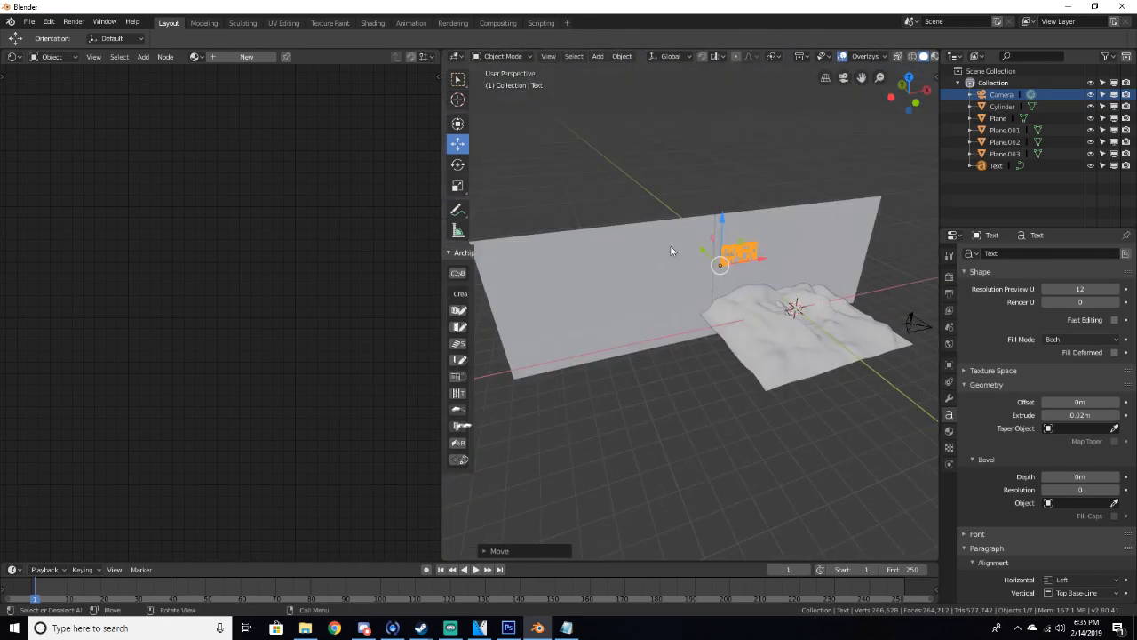
left_click(627, 295)
scroll(640, 302, "up", 3)
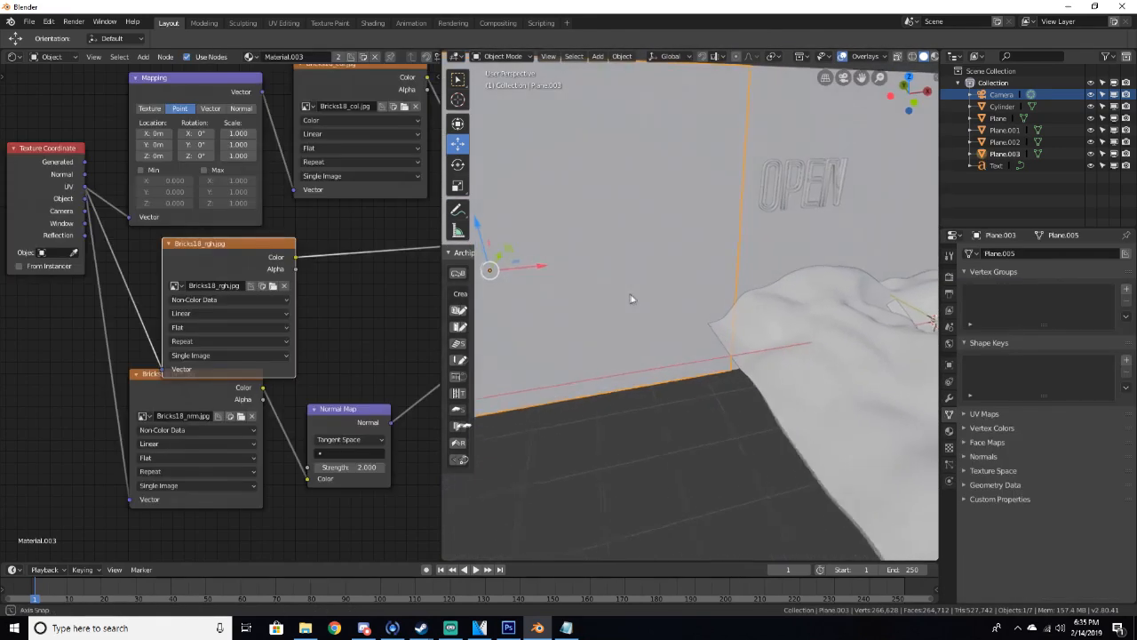
scroll(622, 302, "down", 2)
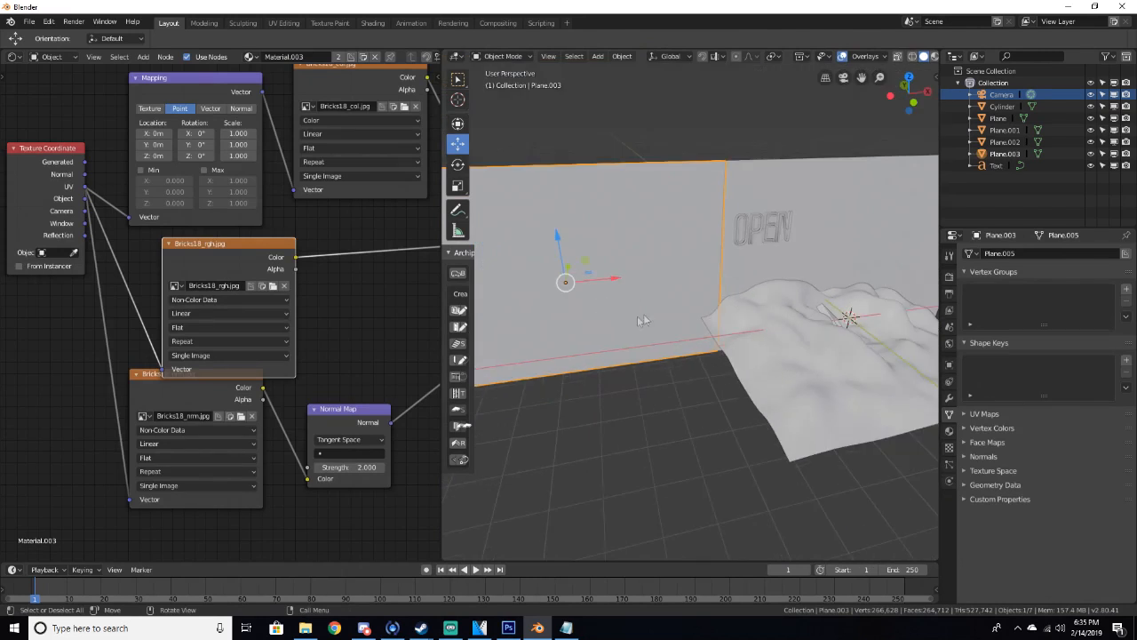
scroll(644, 222, "down", 3)
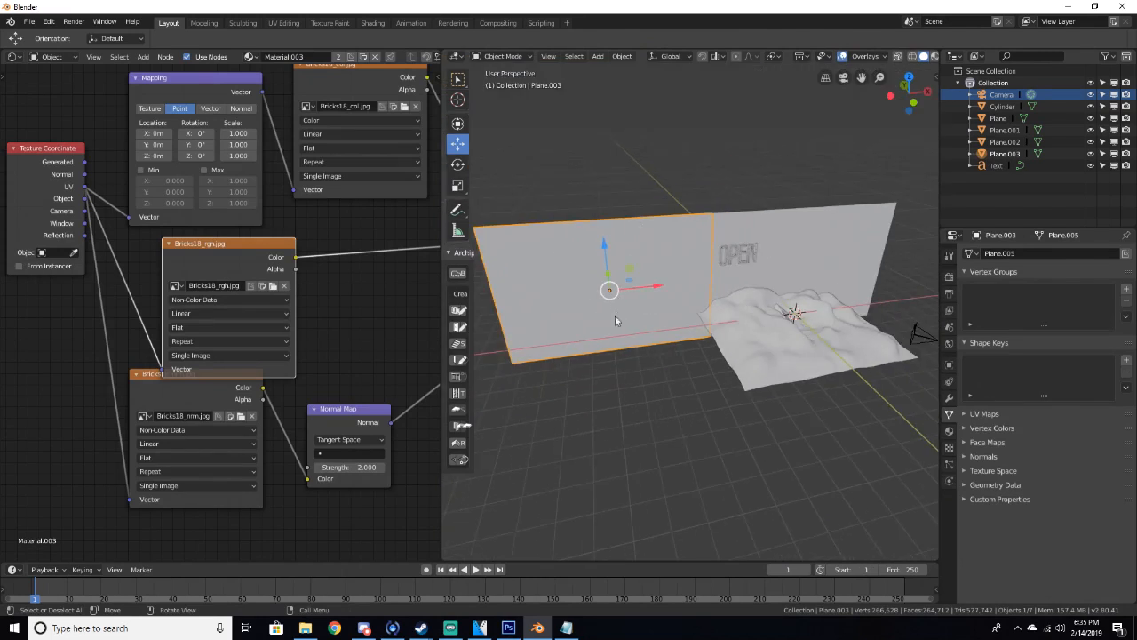
key("shift+a")
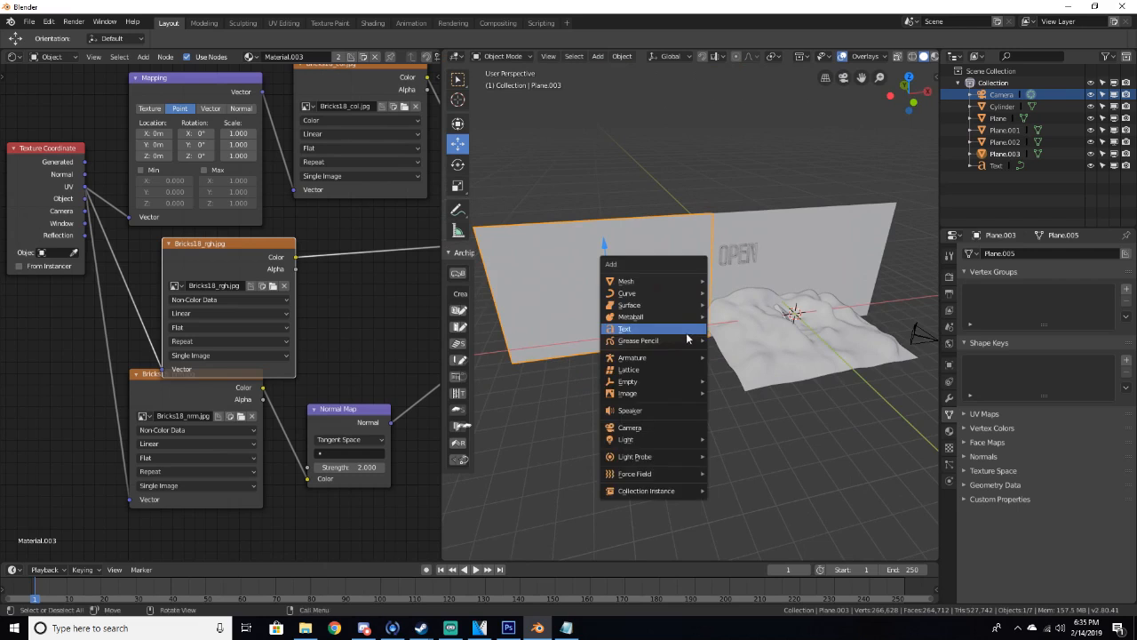
mouse_move(687, 283)
left_click(728, 294)
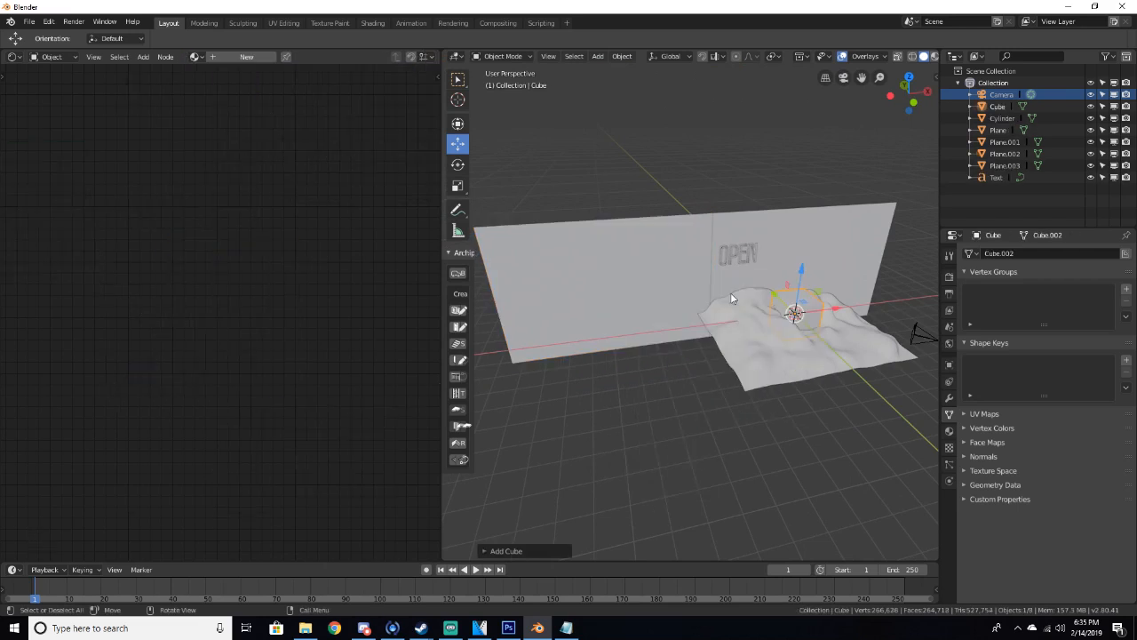
Scale the cube into a thin upright slab with the Scale tool
left_click_drag(838, 309, 700, 317)
scroll(701, 316, "up", 5)
middle_click_drag(701, 316, 649, 337)
left_click_drag(558, 340, 679, 321)
left_click(459, 165)
left_click(458, 185)
left_click_drag(685, 323, 680, 315)
left_click_drag(627, 270, 635, 217)
mouse_move(669, 307)
left_mouse_down()
mouse_move(691, 310)
mouse_move(678, 315)
left_mouse_up()
middle_click_drag(678, 315, 646, 304)
Move the cube up and widen it along the X axis
left_click(458, 144)
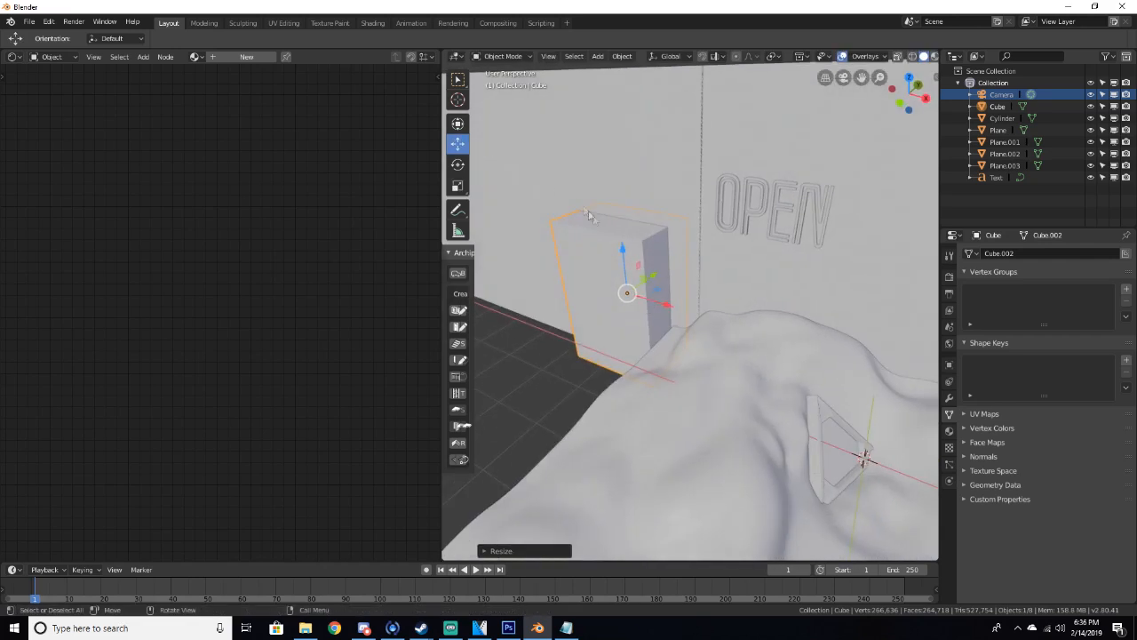
left_click_drag(622, 247, 646, 205)
middle_click_drag(647, 206, 696, 196)
left_click(459, 165)
left_click(458, 186)
left_click_drag(668, 256, 685, 257)
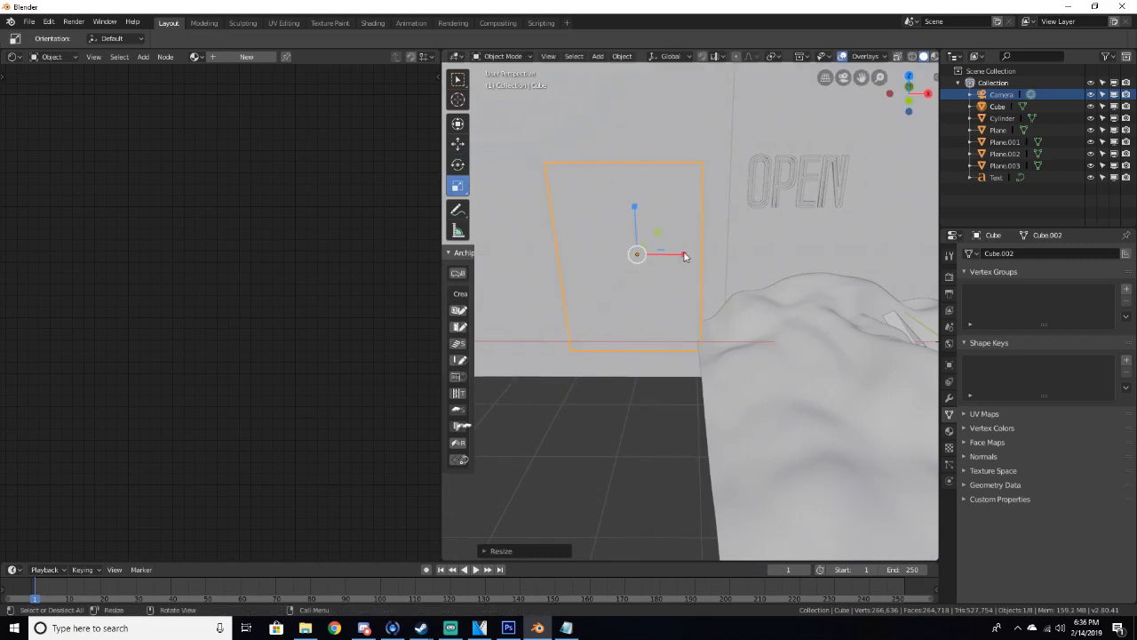
Thicken the cube, then cut it from the backdrop plane with an applied Boolean Difference modifier using the cube as object
middle_click_drag(685, 256, 625, 278)
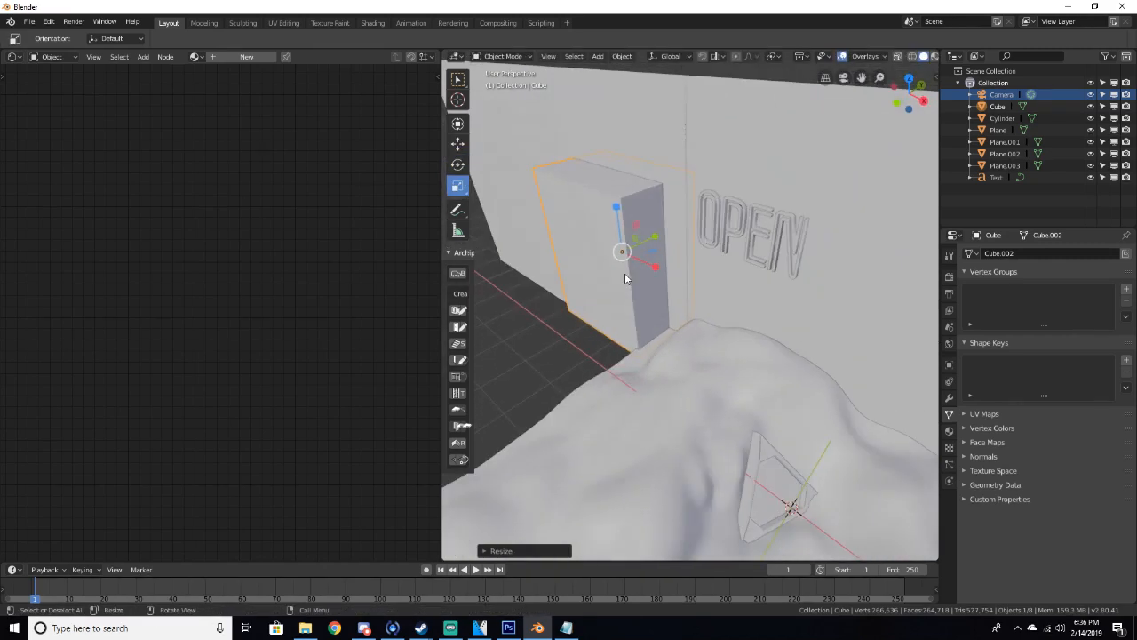
left_click(643, 160)
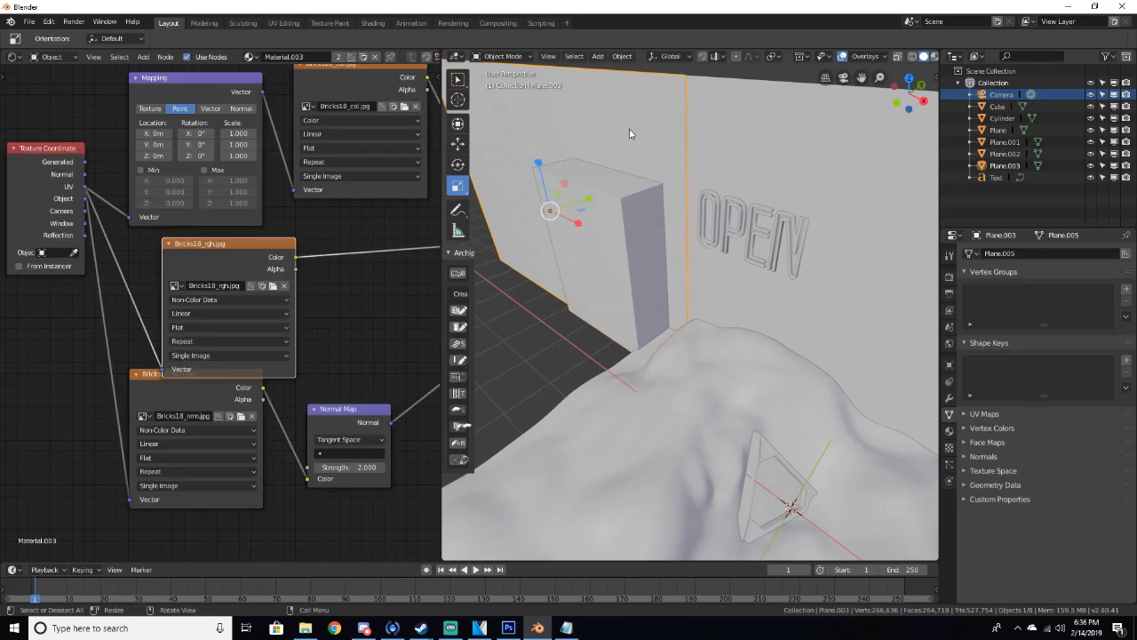
left_click(948, 397)
left_click(986, 253)
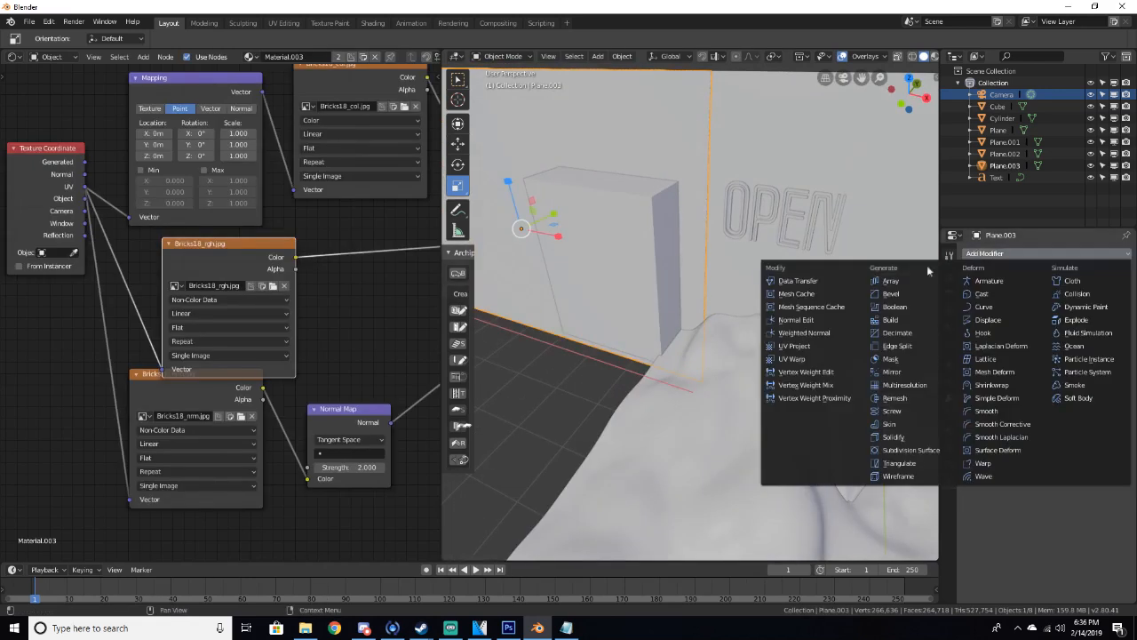
left_click(896, 307)
left_click(1004, 318)
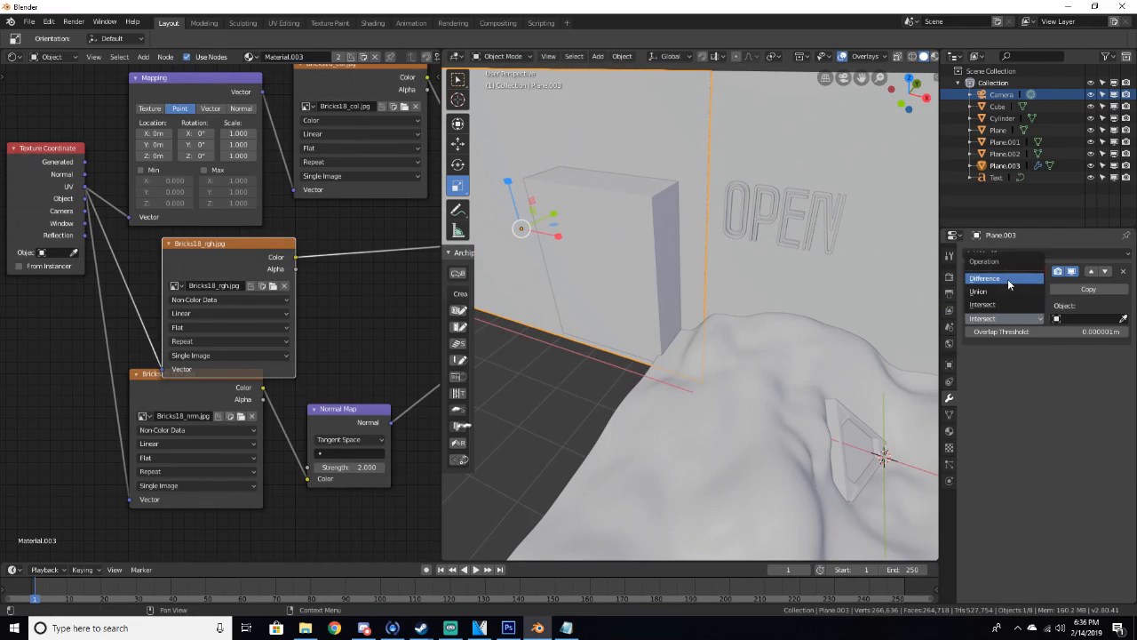
left_click(1010, 280)
left_click(1070, 318)
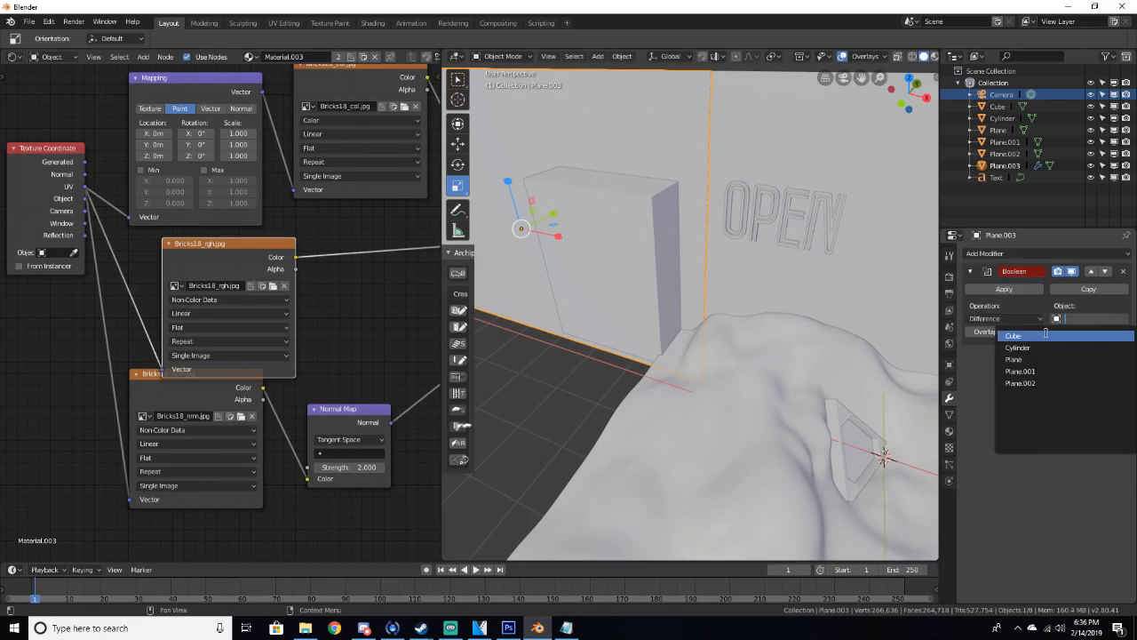
left_click(1068, 339)
middle_click_drag(725, 286, 930, 290)
left_click(1004, 288)
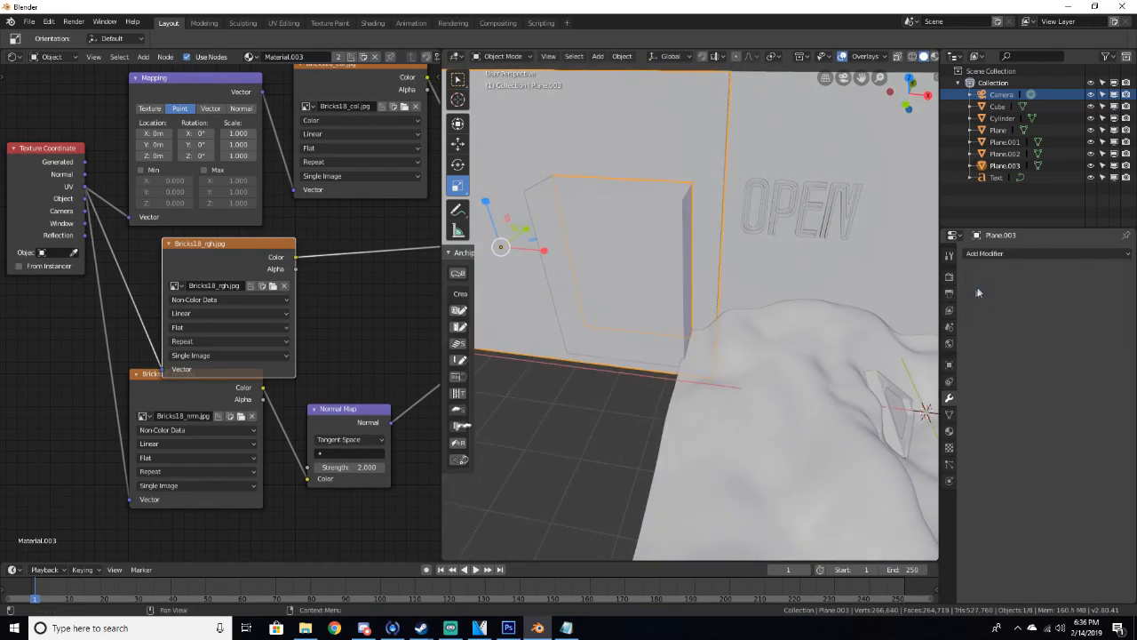
Delete the cube used as the cutter
left_click(599, 249)
key("Delete")
middle_click_drag(607, 260, 628, 219)
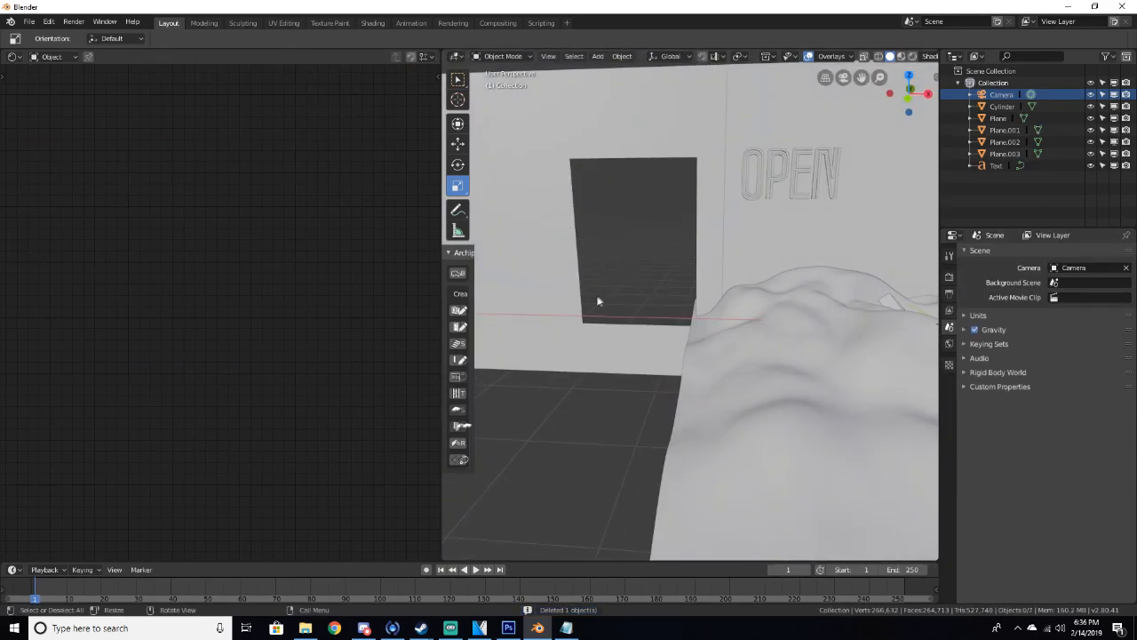
Open Preferences and search the add-ons for ARCHI
left_click(49, 22)
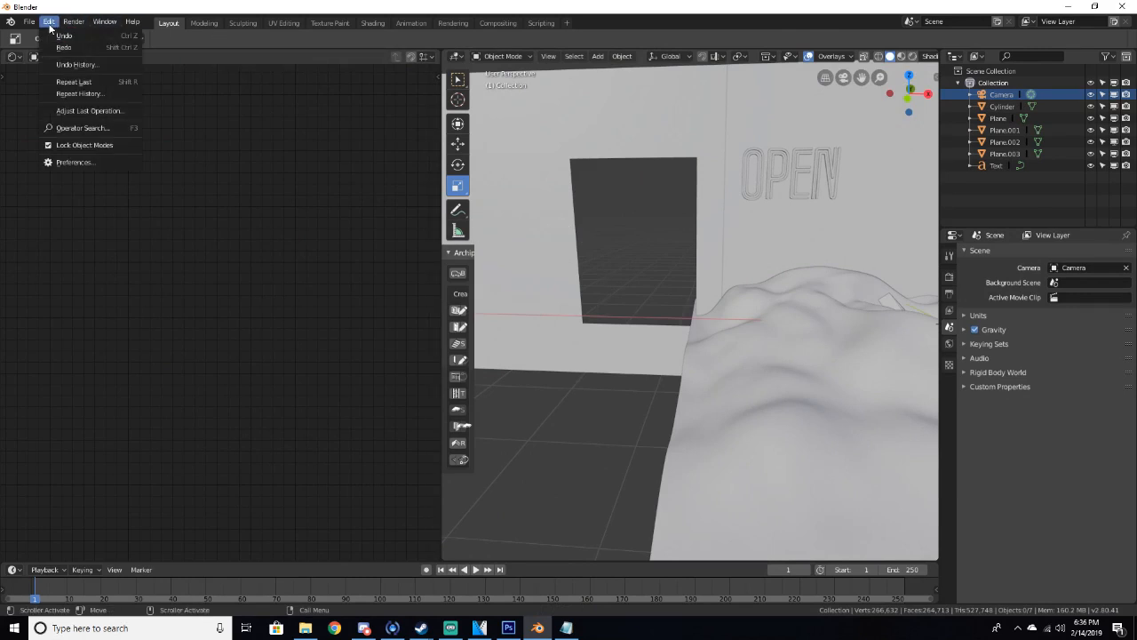
left_click(64, 162)
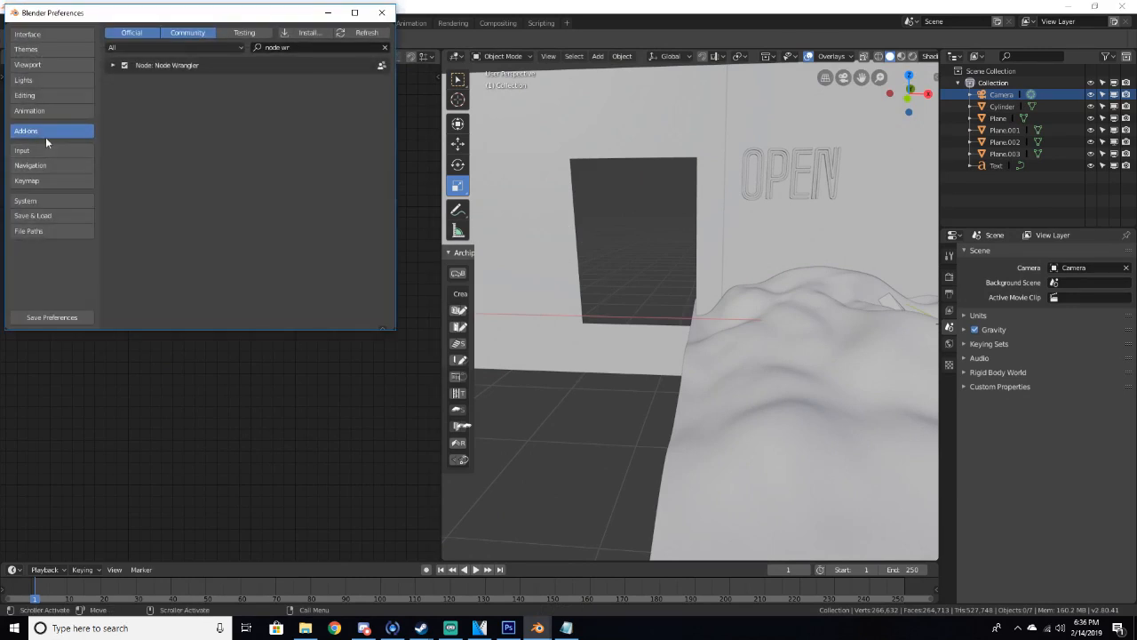
left_click(309, 49)
type("ARCHI")
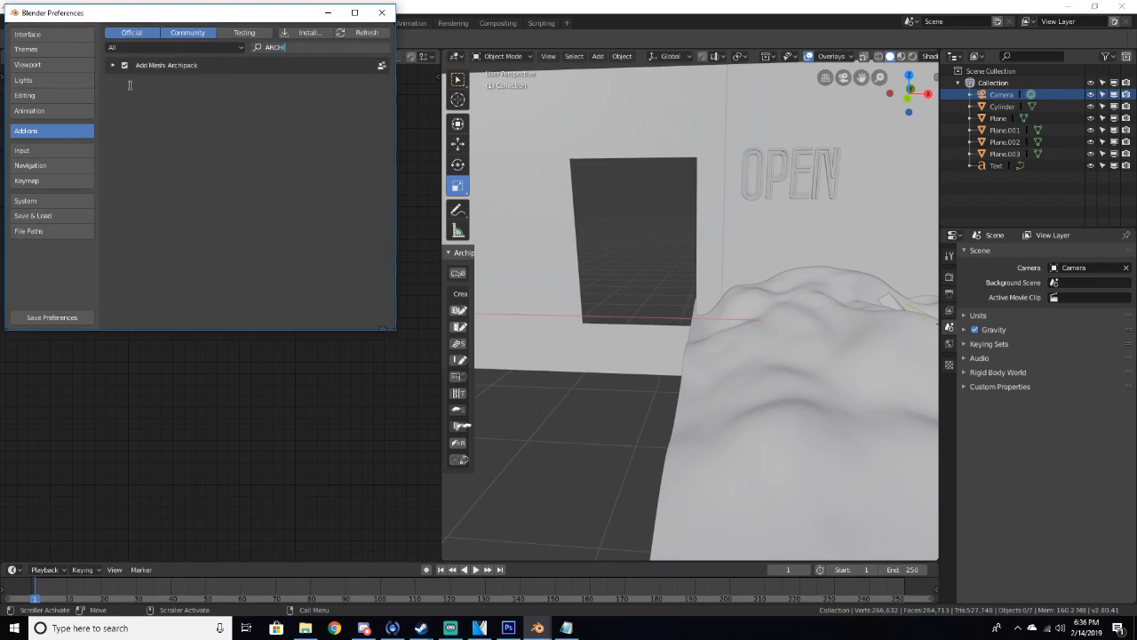
key("Return")
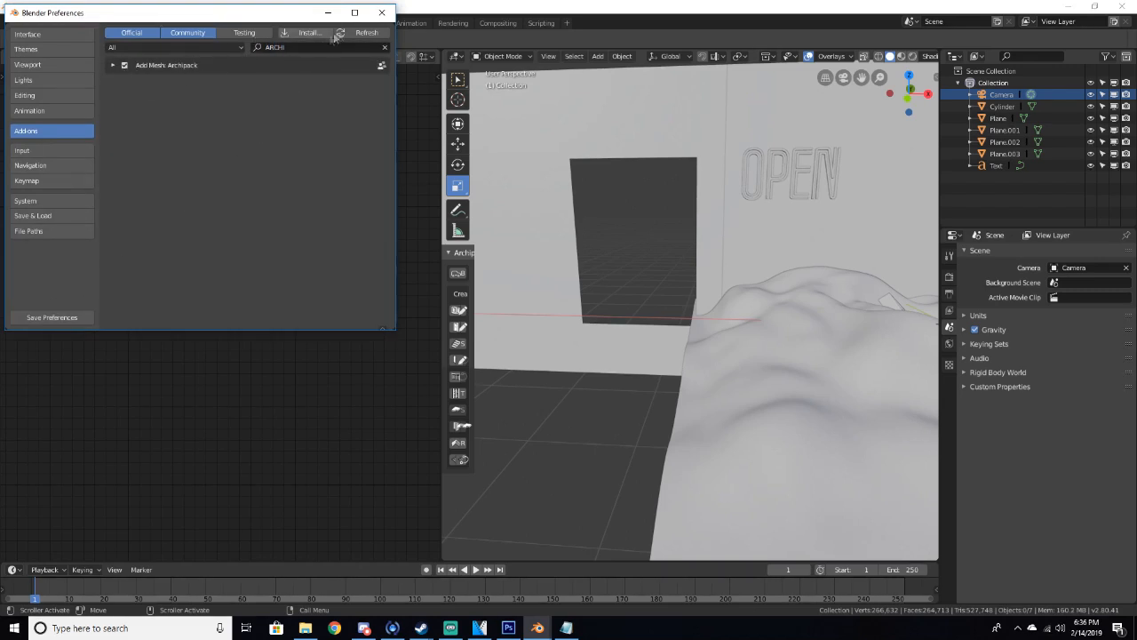
left_click(382, 12)
Reopen Preferences and expand the Archipack add-on entry to review its settings
left_click_drag(478, 265, 499, 267)
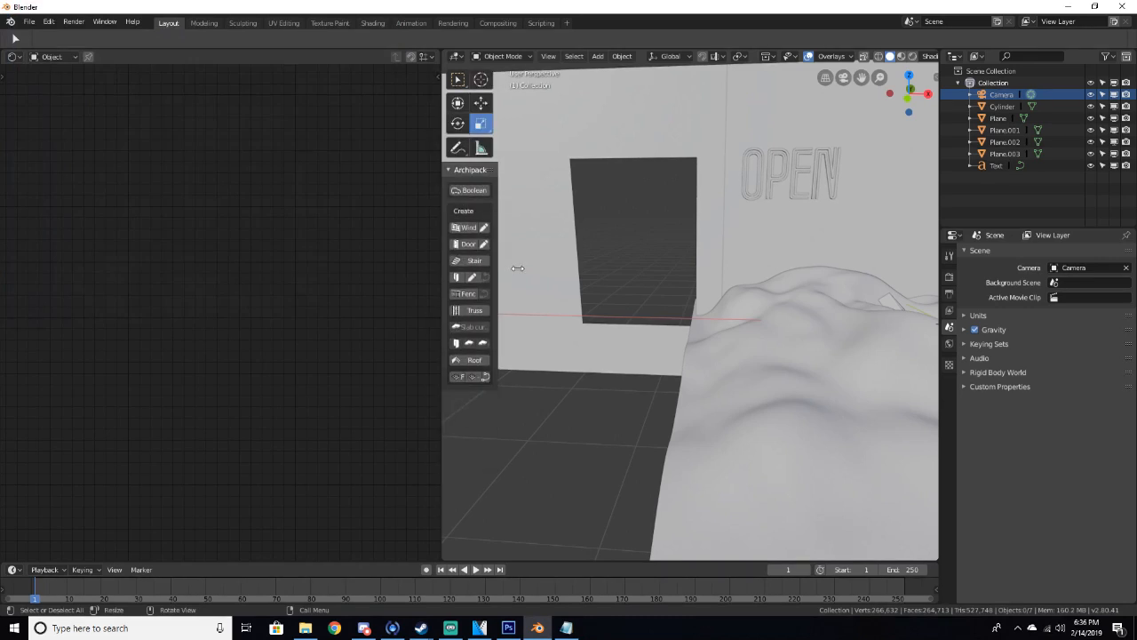
left_click(30, 21)
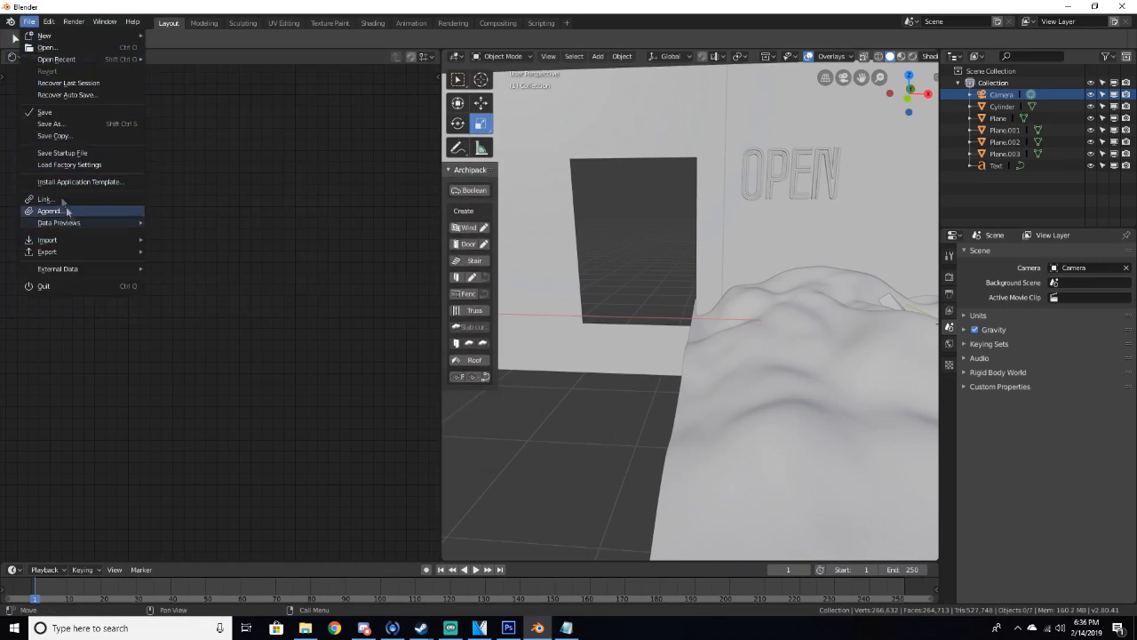
mouse_move(49, 22)
left_click(77, 163)
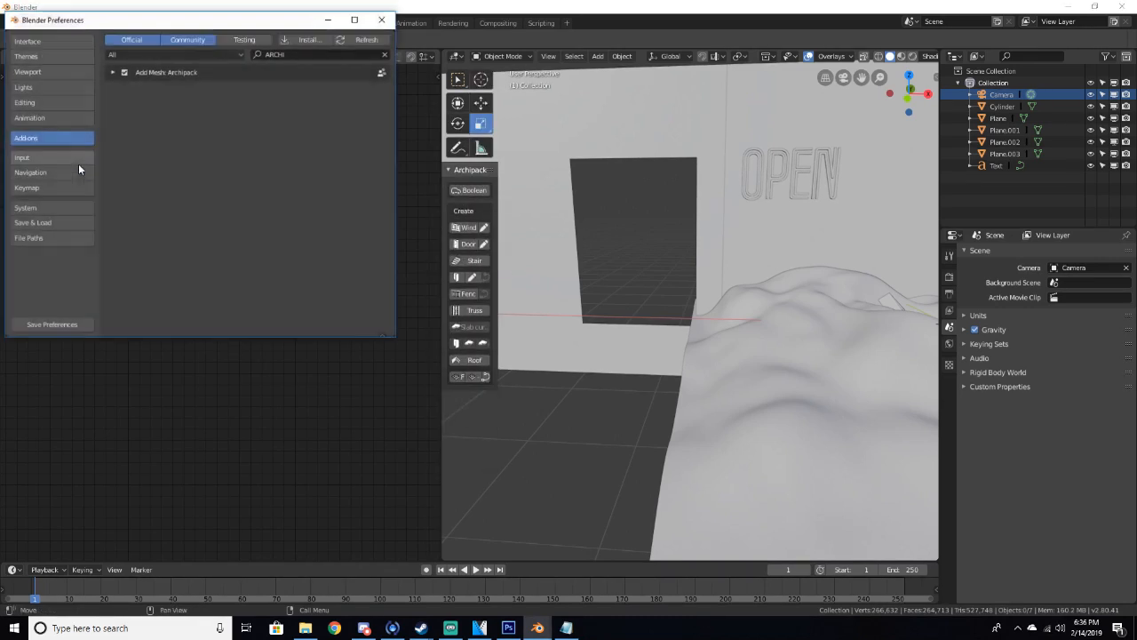
left_click(113, 73)
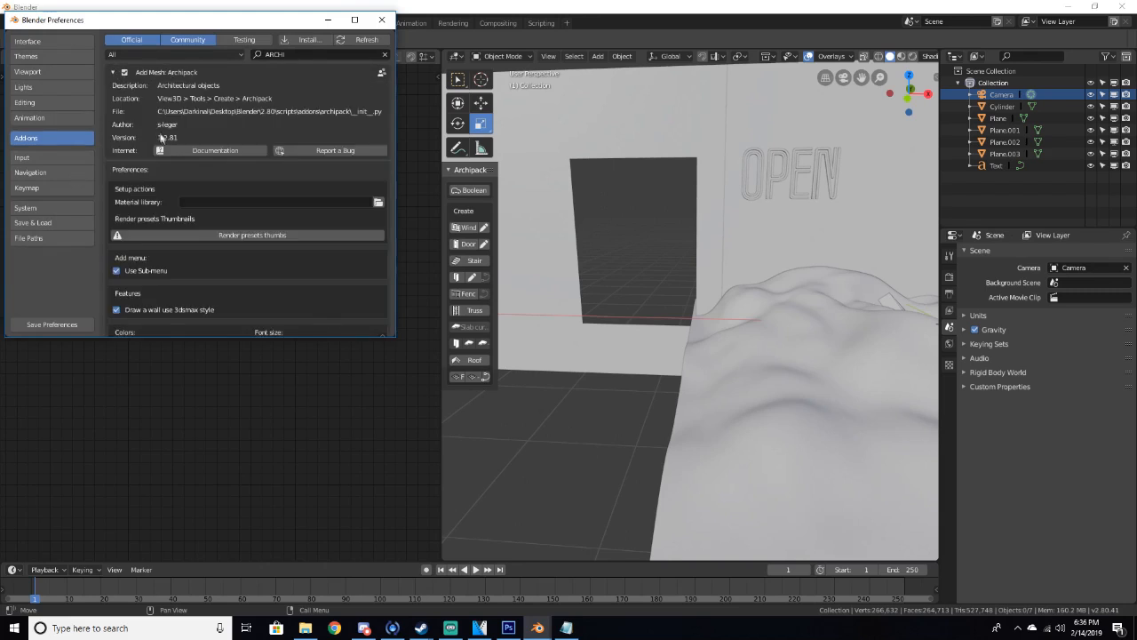
scroll(246, 252, "down", 2)
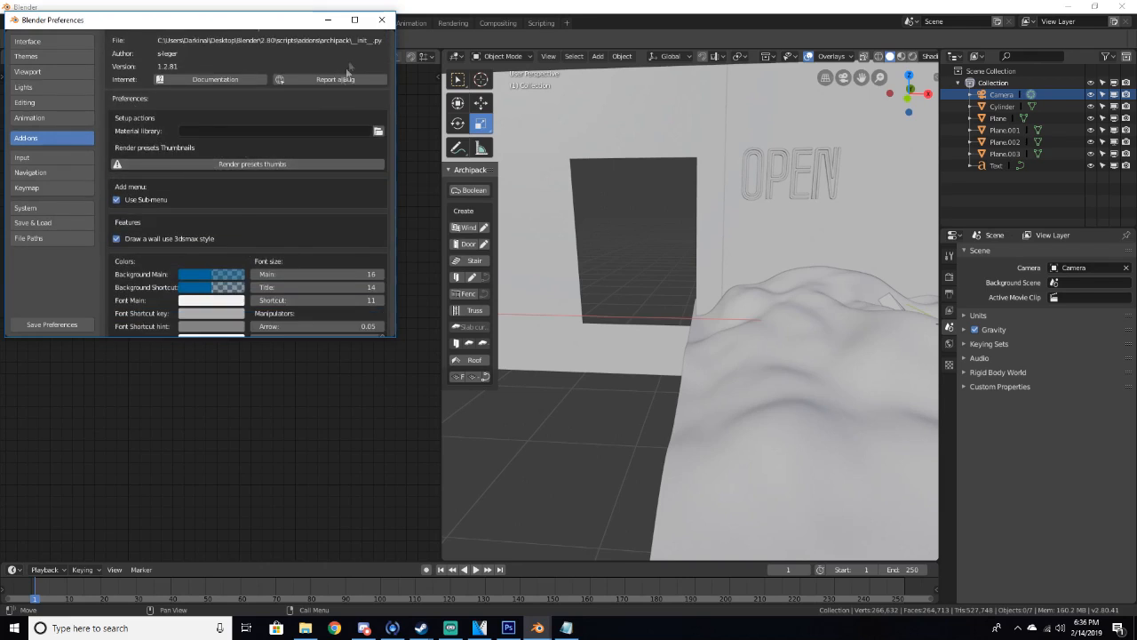
left_click(383, 21)
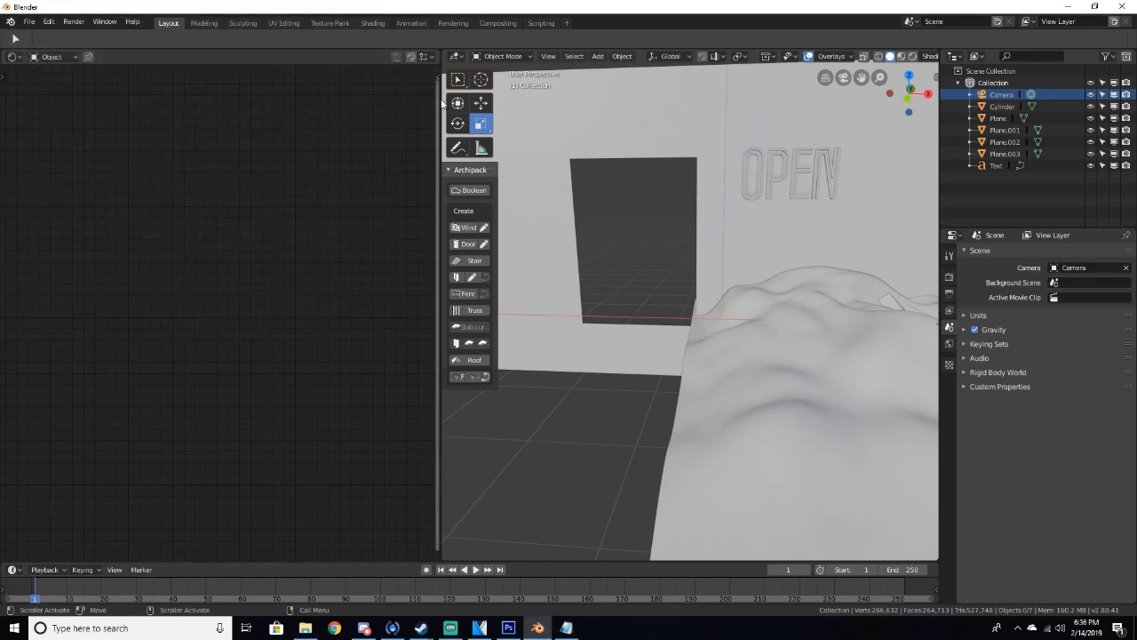
Widen the 3D viewport and add a 180x210 Archipack window preset
left_click_drag(438, 100, 266, 100)
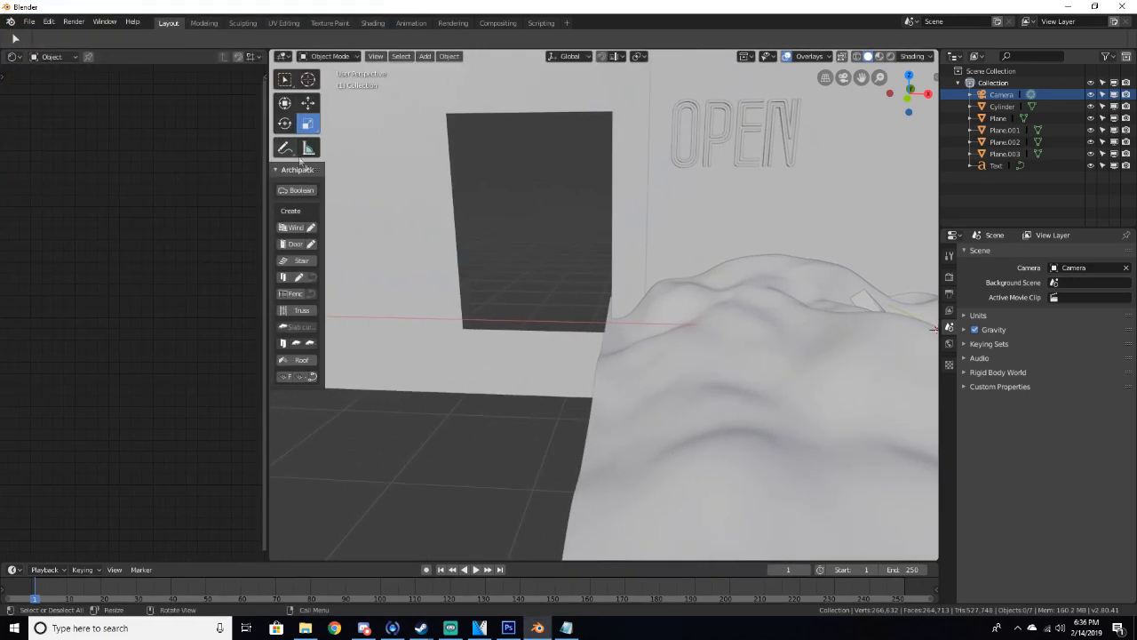
left_click(290, 228)
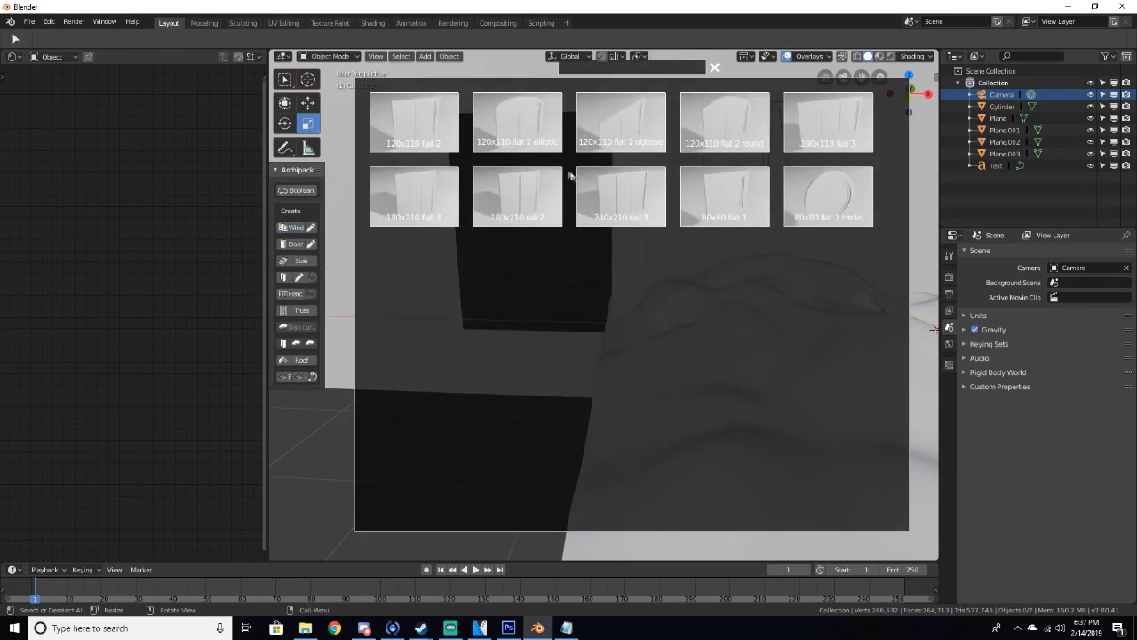
left_click(538, 203)
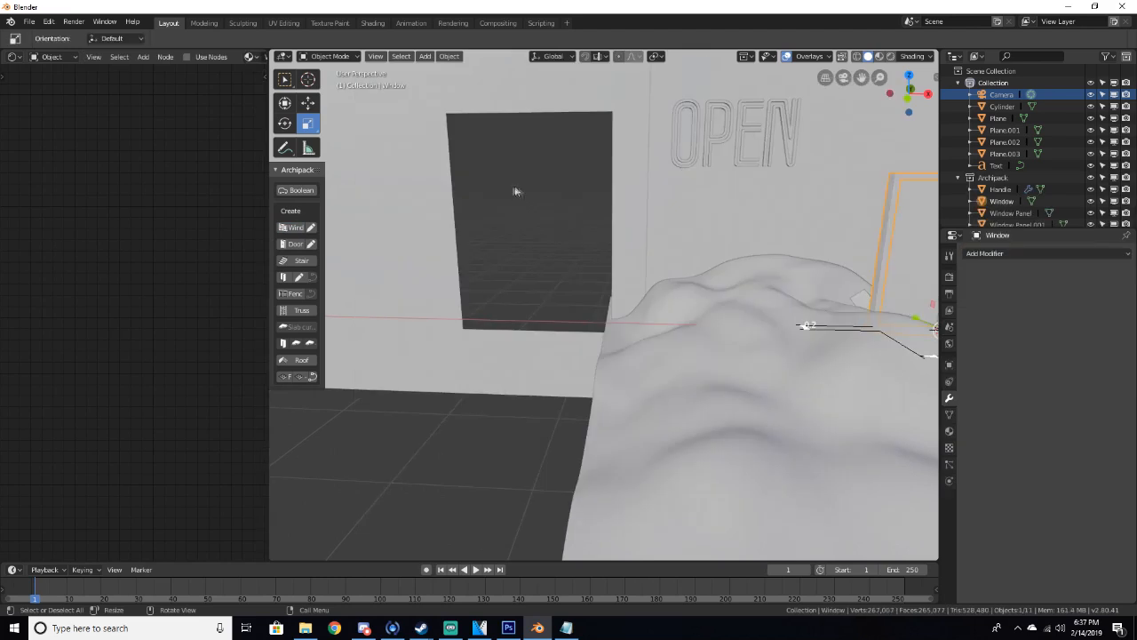
middle_click_drag(796, 321, 790, 360)
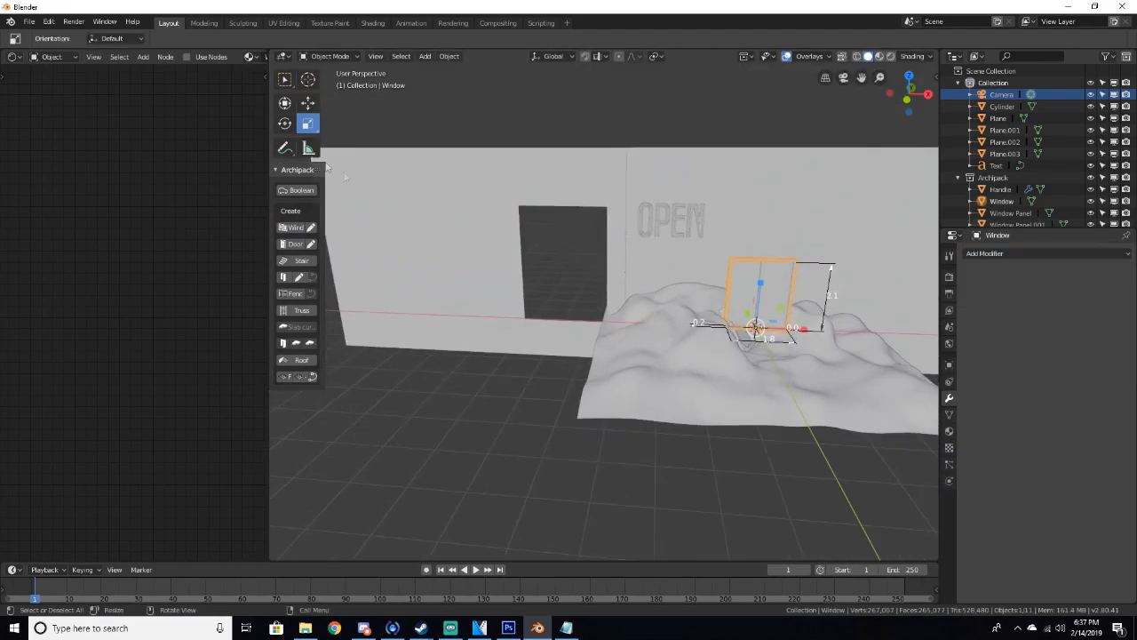
Move the window into the doorway opening and stretch its width to about 3.13
left_click(309, 103)
left_click_drag(810, 334, 591, 331)
scroll(591, 331, "up", 6)
middle_click_drag(587, 333, 594, 350)
scroll(595, 350, "down", 5)
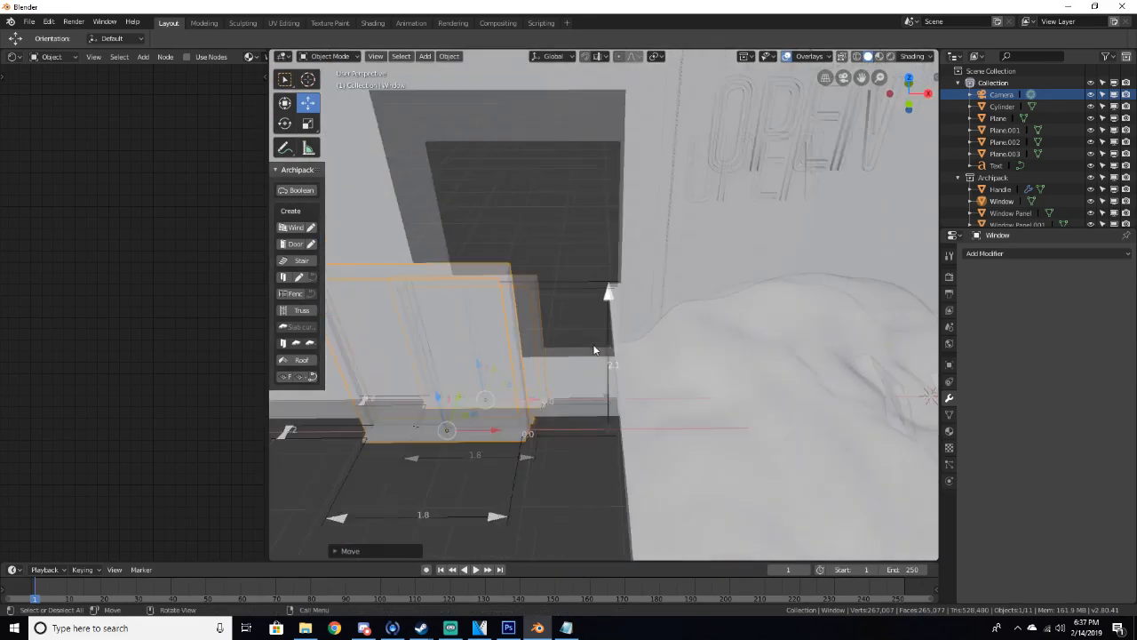
left_click_drag(528, 397, 500, 316)
left_click(542, 350)
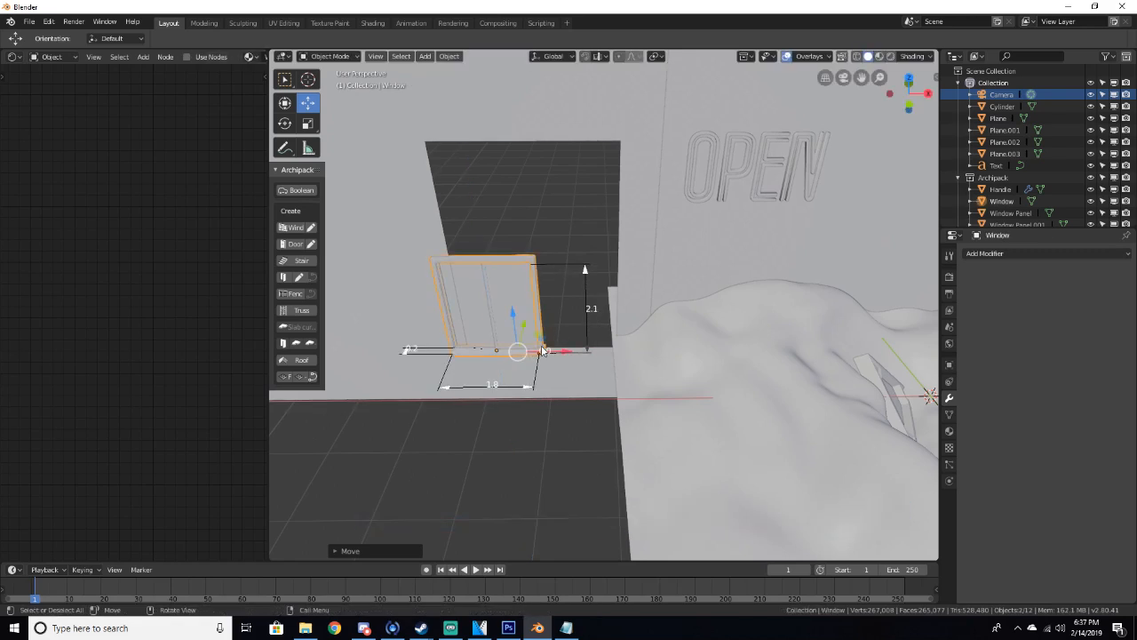
left_click_drag(555, 356, 607, 406)
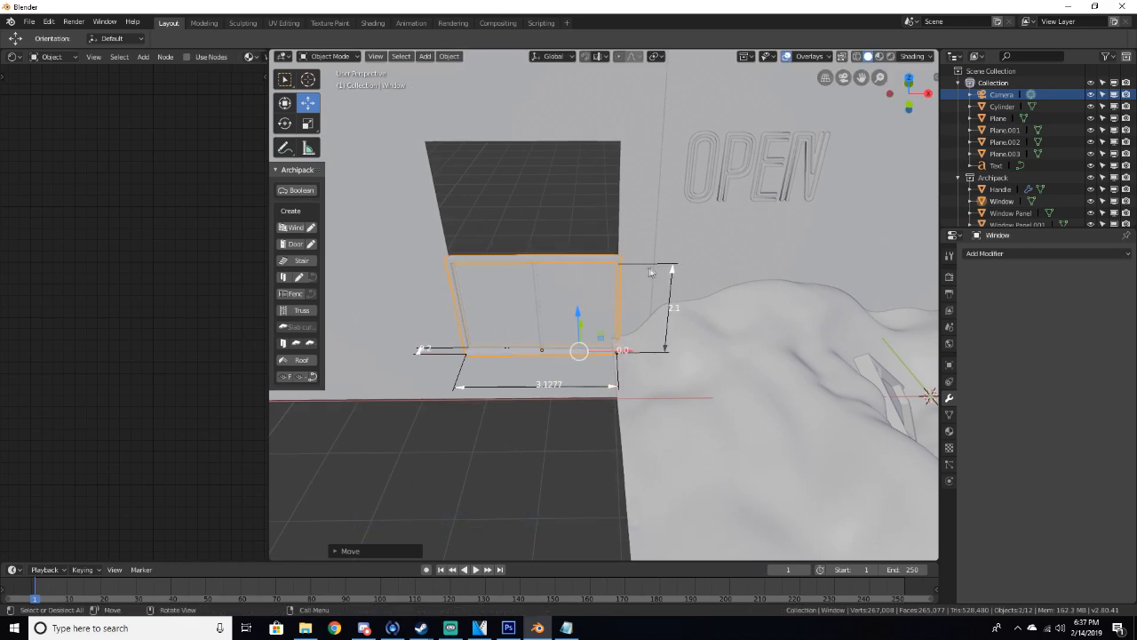
left_click_drag(672, 281, 674, 238)
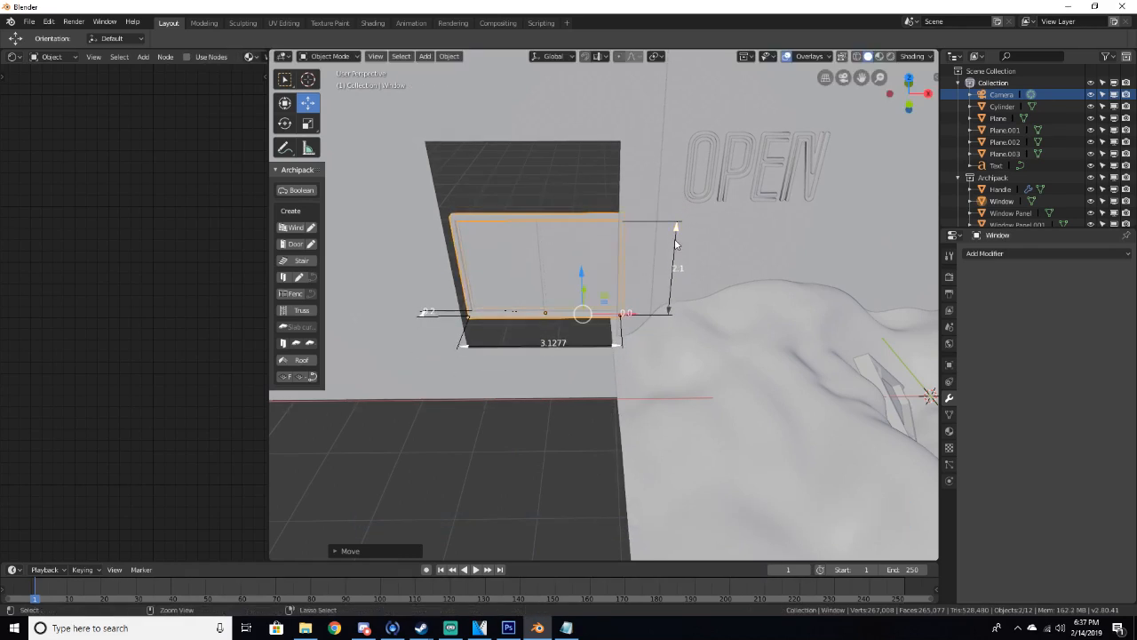
Select and delete the window objects
middle_click_drag(652, 246, 585, 289)
left_click_drag(585, 289, 579, 291)
key("Delete")
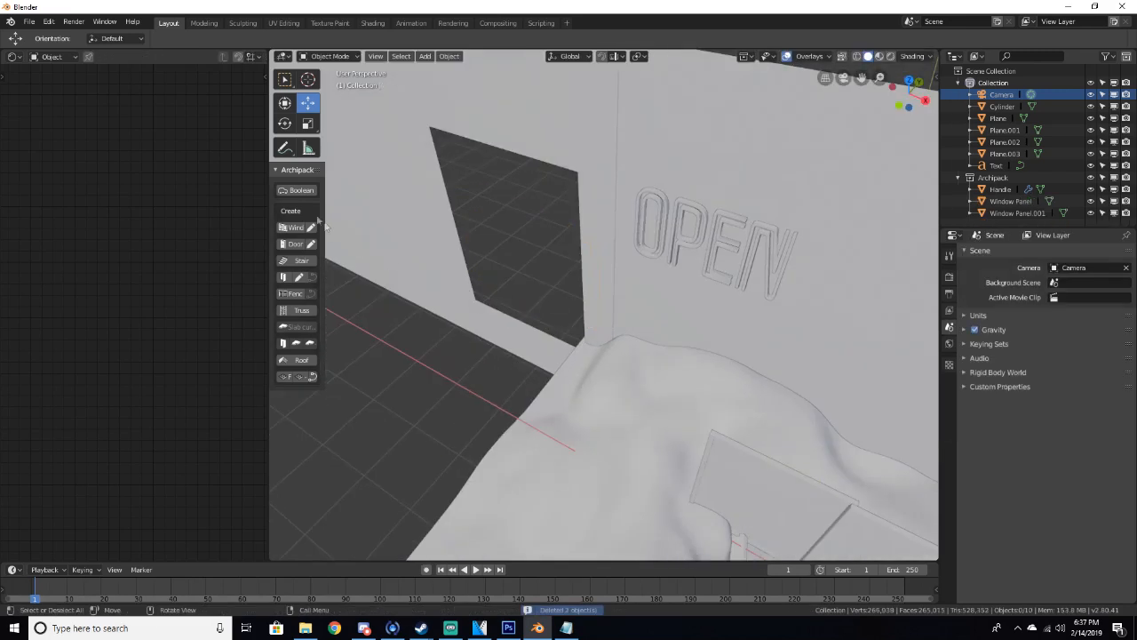
Add another 180x210 Archipack window preset
left_click(292, 227)
left_click(524, 198)
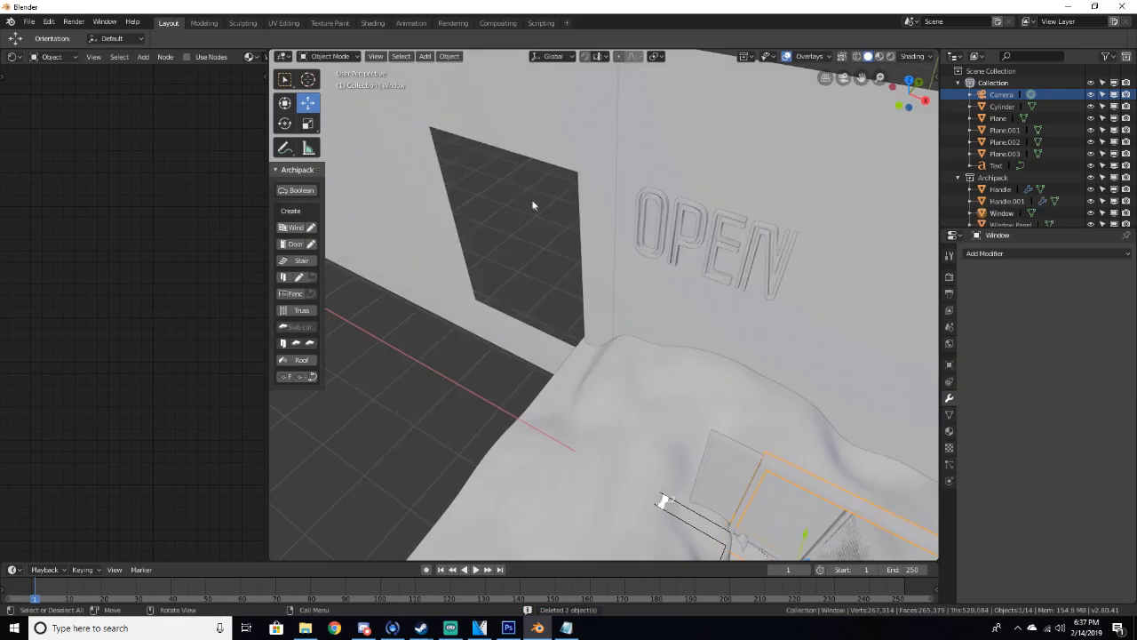
scroll(711, 395, "down", 3)
scroll(716, 424, "up", 3)
middle_click_drag(715, 424, 625, 426)
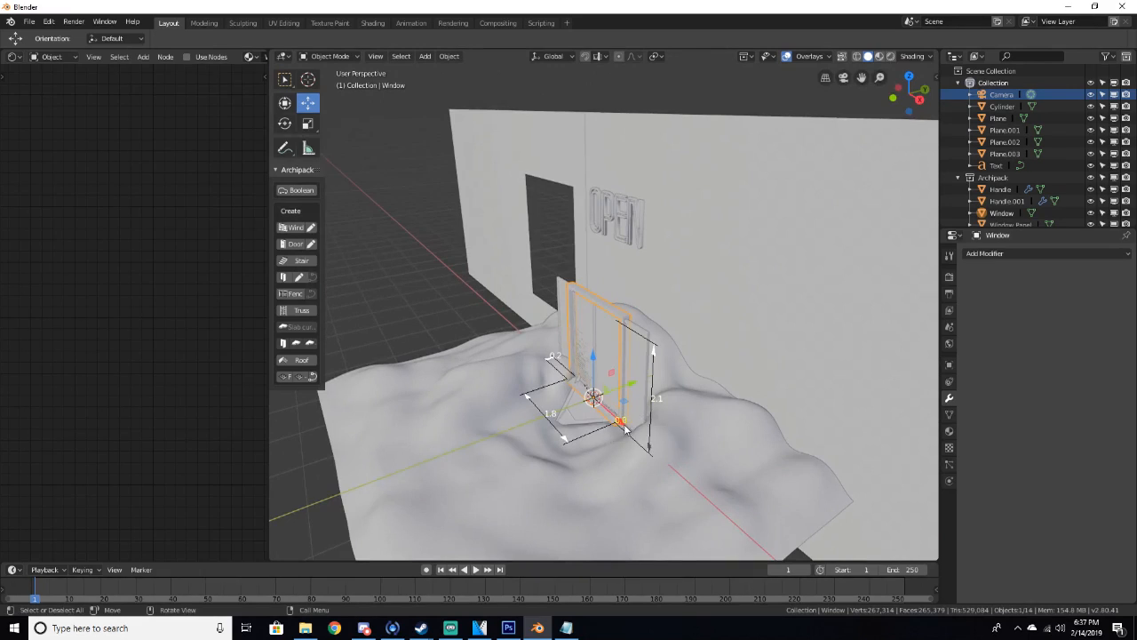
Try resizing the window with its size handles, then undo the last three changes
left_click_drag(622, 425, 614, 425)
left_click(638, 419)
middle_click_drag(638, 420, 675, 450)
left_click(676, 451)
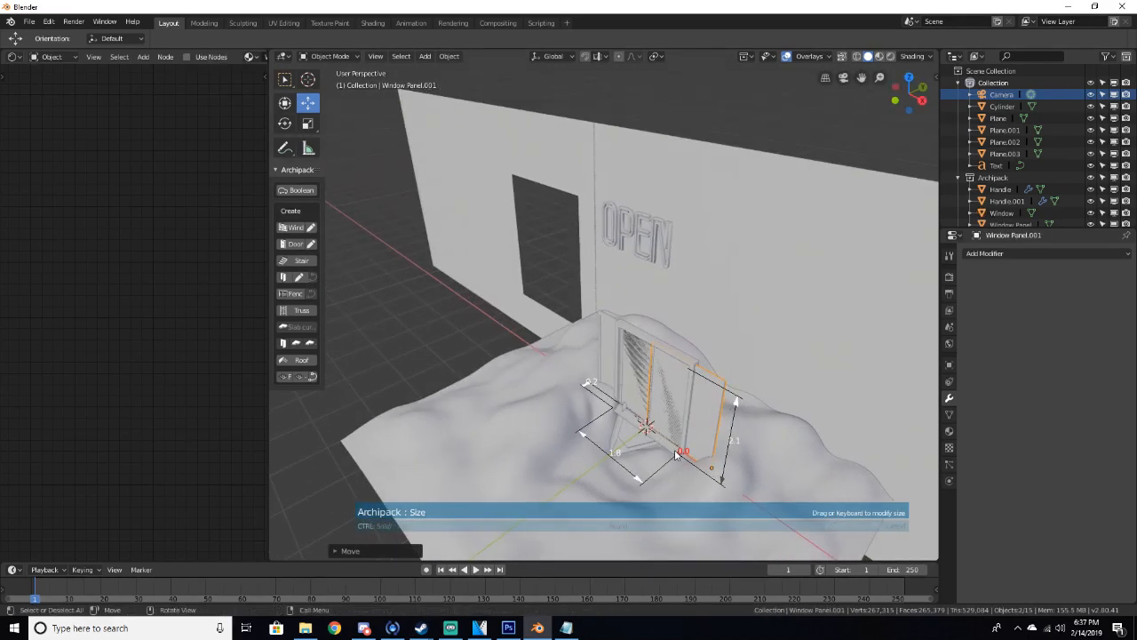
left_click(590, 274)
left_click_drag(713, 485, 702, 485)
key("ctrl+z")
key("ctrl+z")
key("ctrl+z")
key("ctrl+z")
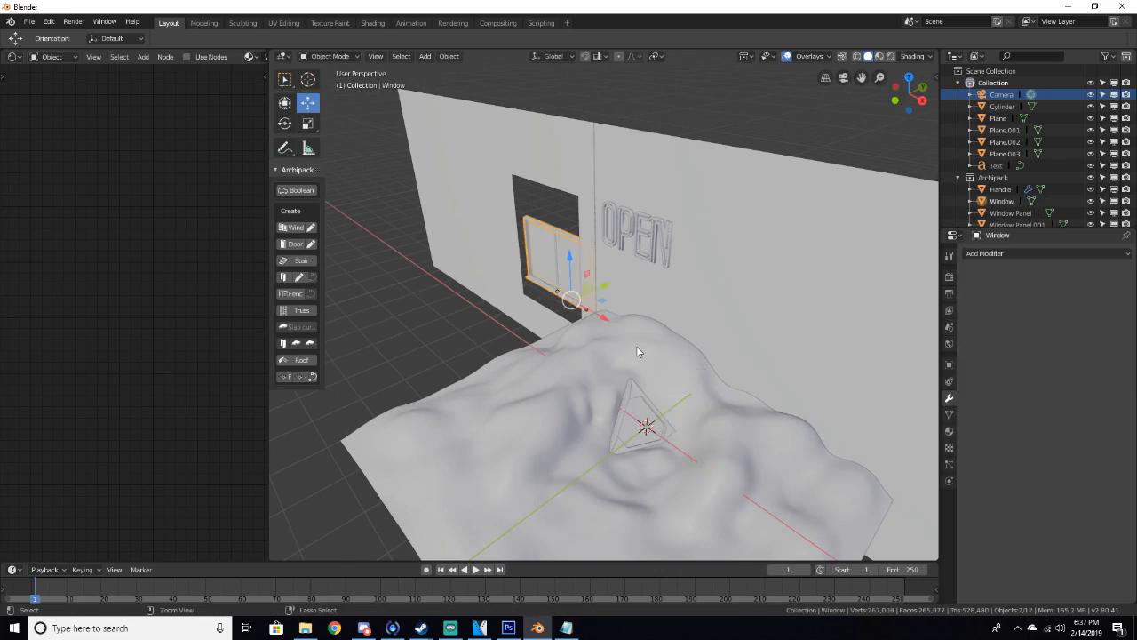
Delete the window and the leftover window panel
key("Delete")
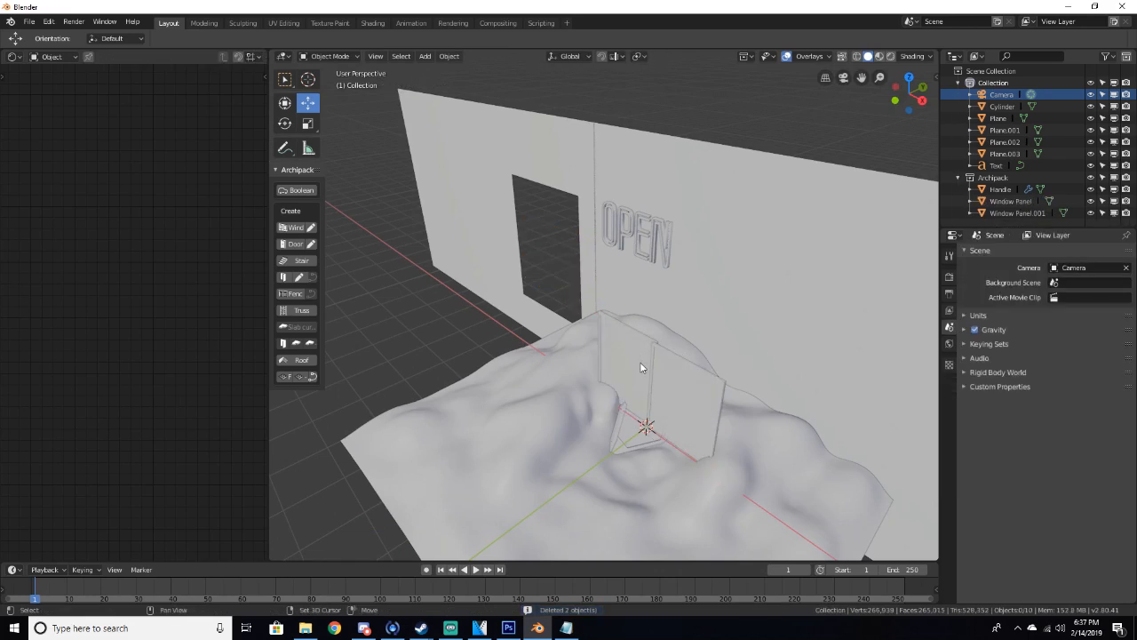
left_click(697, 394)
key("Delete")
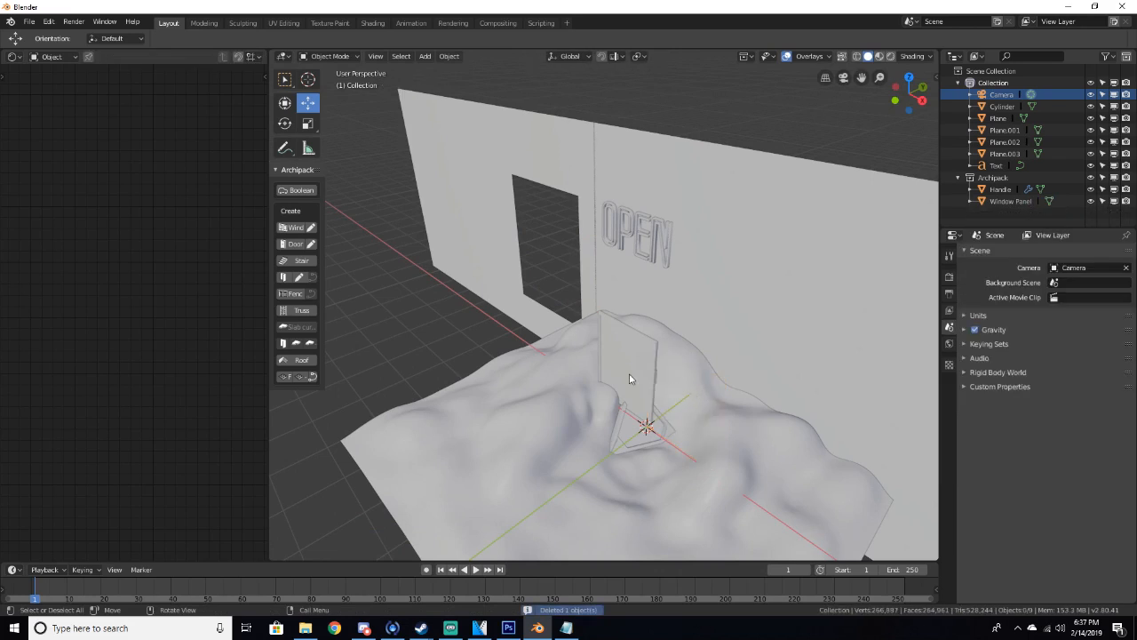
Add an Archipack window using the 180x210 rail 2 preset and place it near the wall
left_click(294, 227)
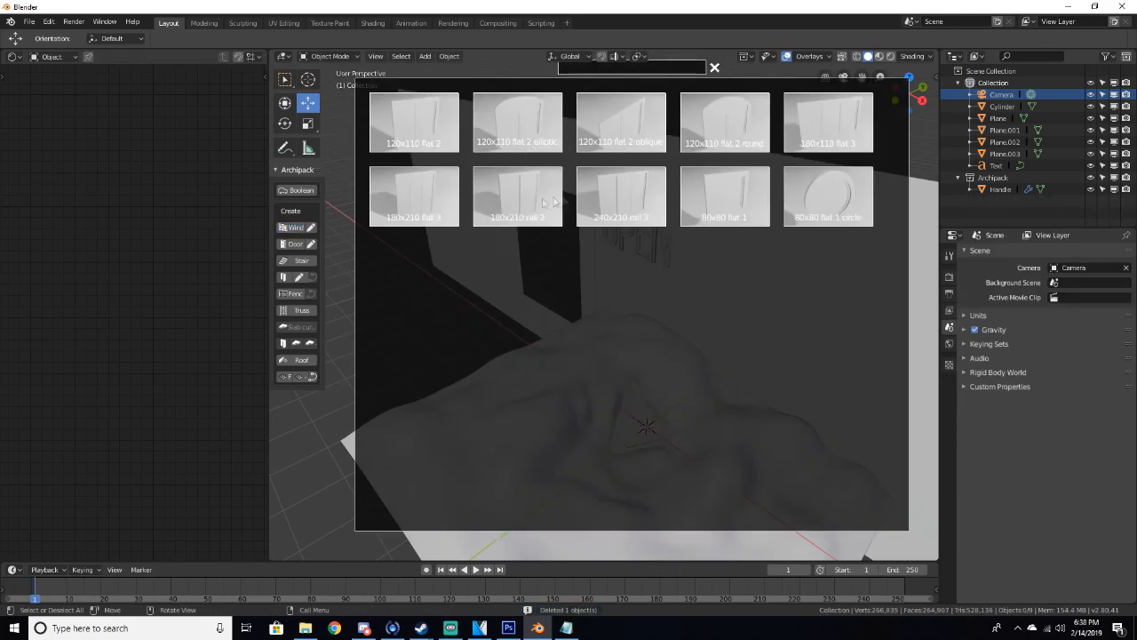
left_click(518, 203)
scroll(744, 468, "up", 5)
scroll(755, 440, "down", 1)
middle_click_drag(755, 438, 709, 296, "shift")
left_click_drag(644, 302, 464, 182)
scroll(464, 182, "down", 6)
scroll(464, 182, "down", 3)
middle_click_drag(464, 182, 581, 215)
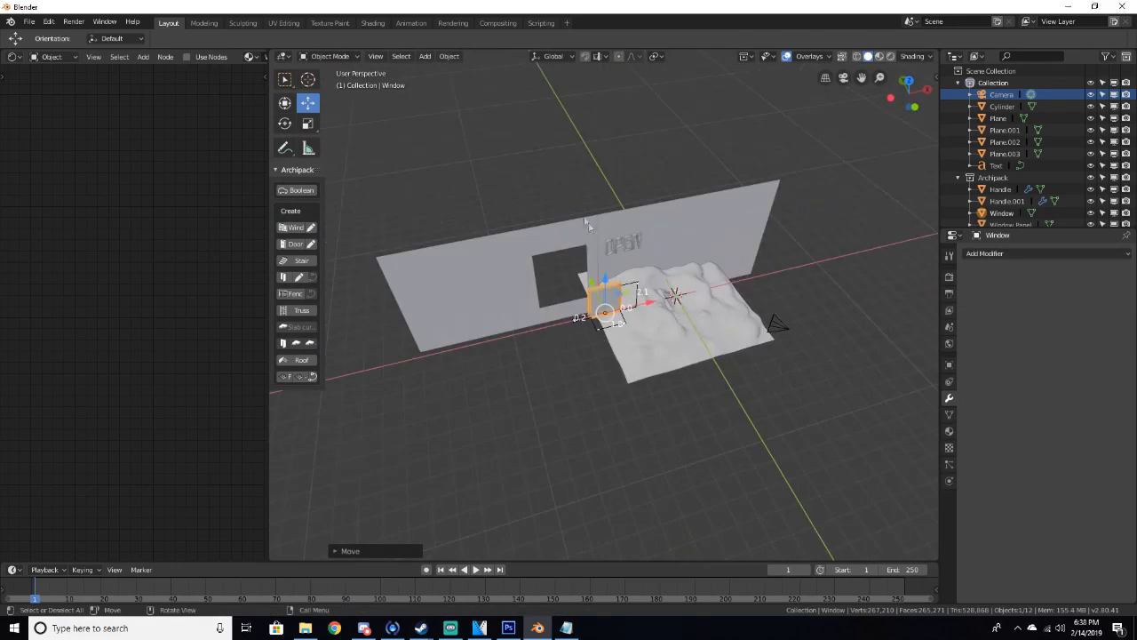
Resize the window with its handles to fill the doorway, about 3.38 wide and 4.26 high
left_click_drag(646, 306, 599, 306)
scroll(599, 306, "up", 6)
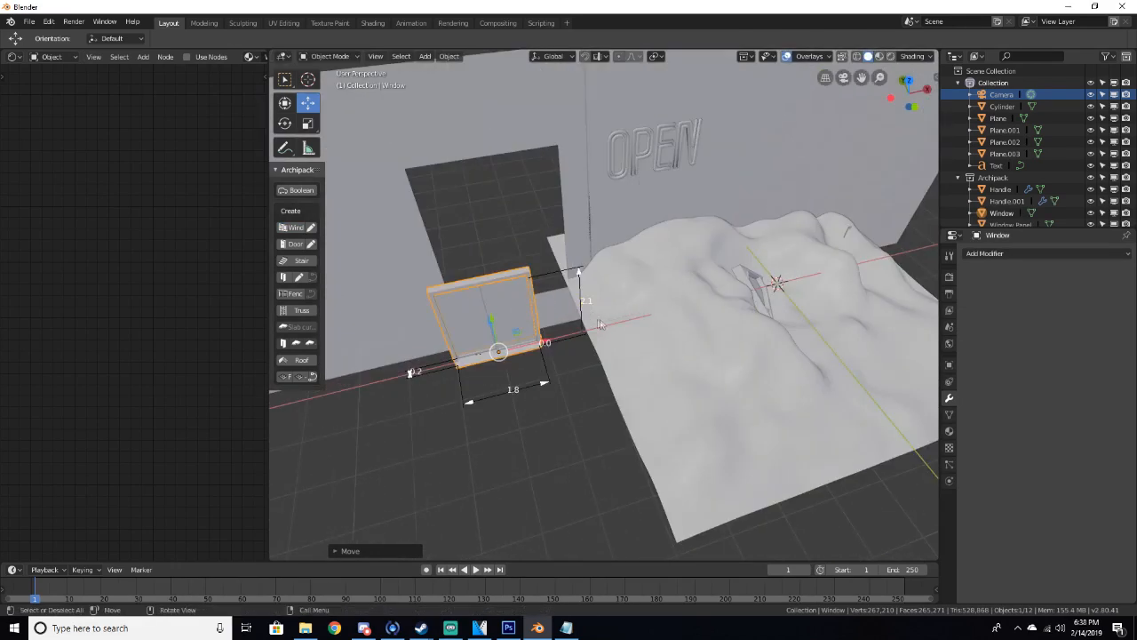
middle_click_drag(599, 320, 676, 317)
left_click_drag(646, 338, 557, 375)
middle_click_drag(557, 376, 459, 298)
scroll(466, 291, "down", 4)
left_click_drag(584, 270, 580, 271)
left_click_drag(530, 229, 531, 244)
left_click_drag(551, 303, 606, 209)
scroll(602, 219, "up", 6)
middle_click_drag(602, 219, 647, 229)
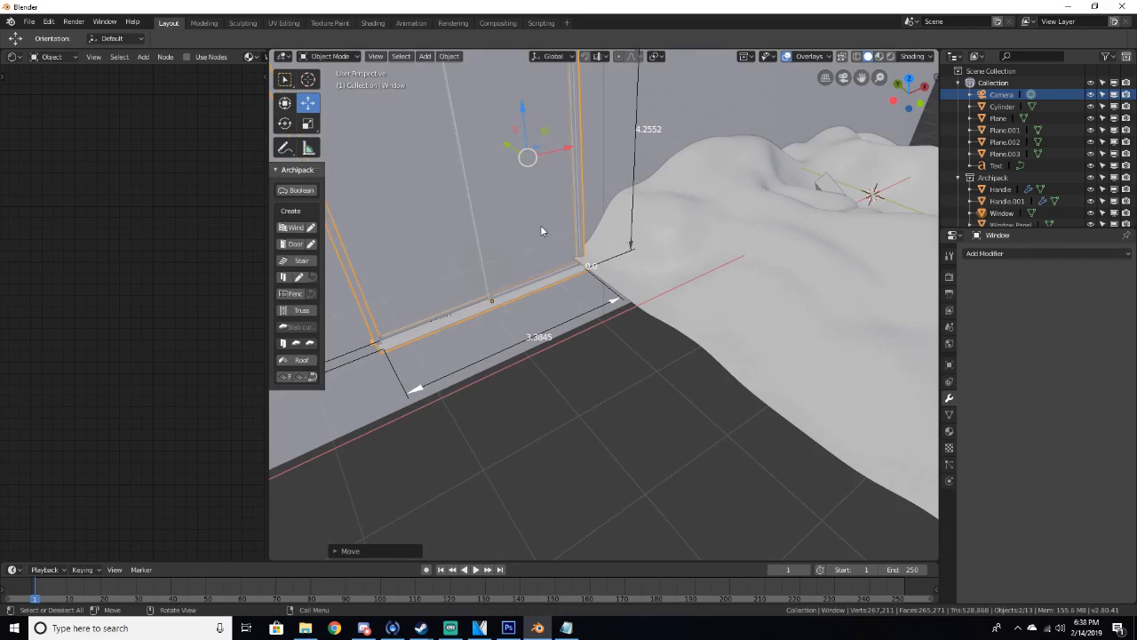
Delete the selected window panel, leaving the frame in the doorway
key("Delete")
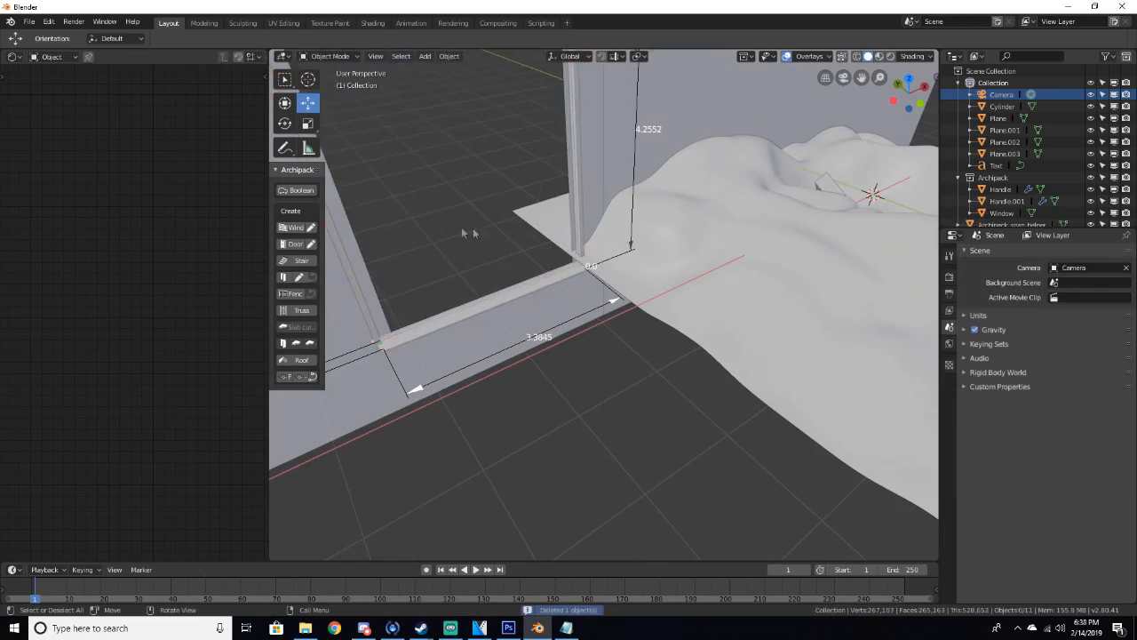
middle_click_drag(472, 227, 386, 172)
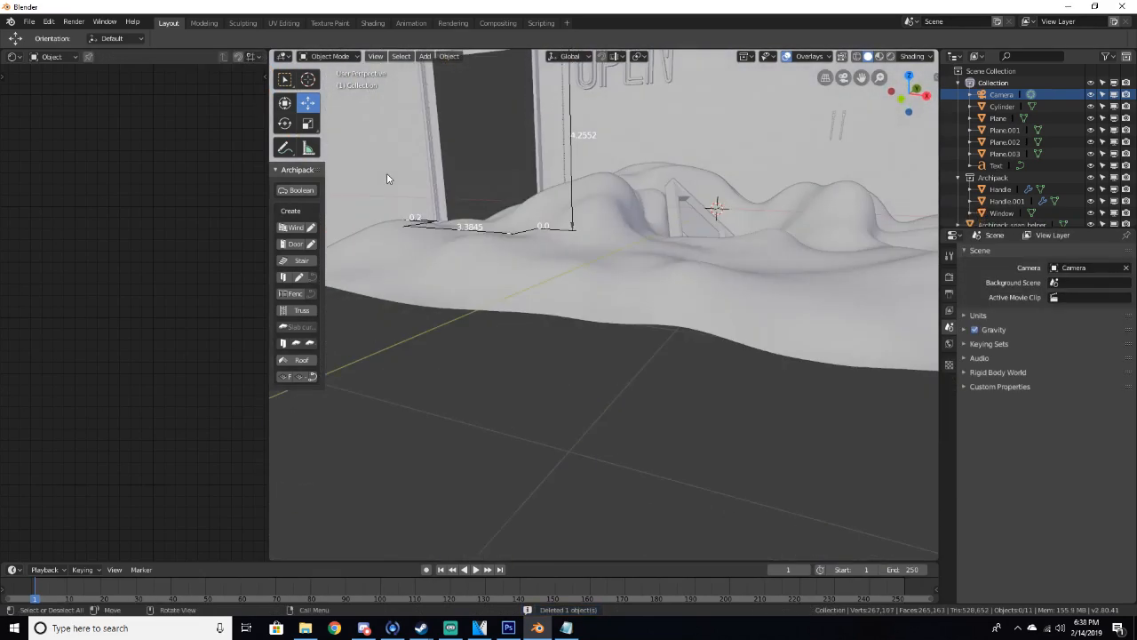
key("KP_0")
middle_click_drag(601, 222, 651, 258)
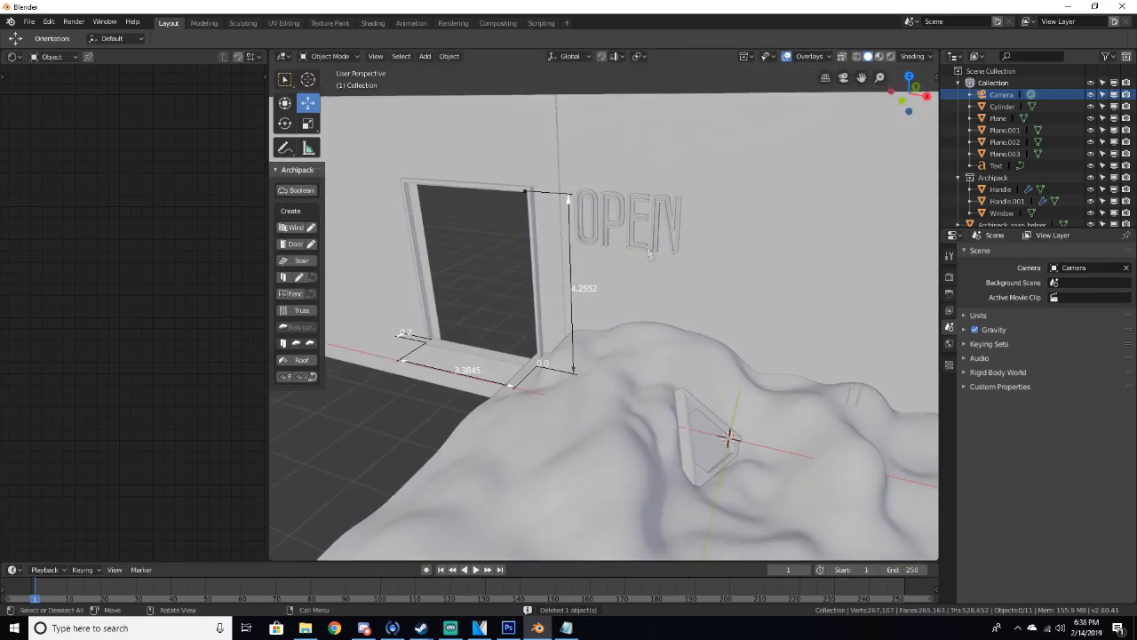
Give the OPEN text a new material with an Emission surface in red
left_click(619, 209)
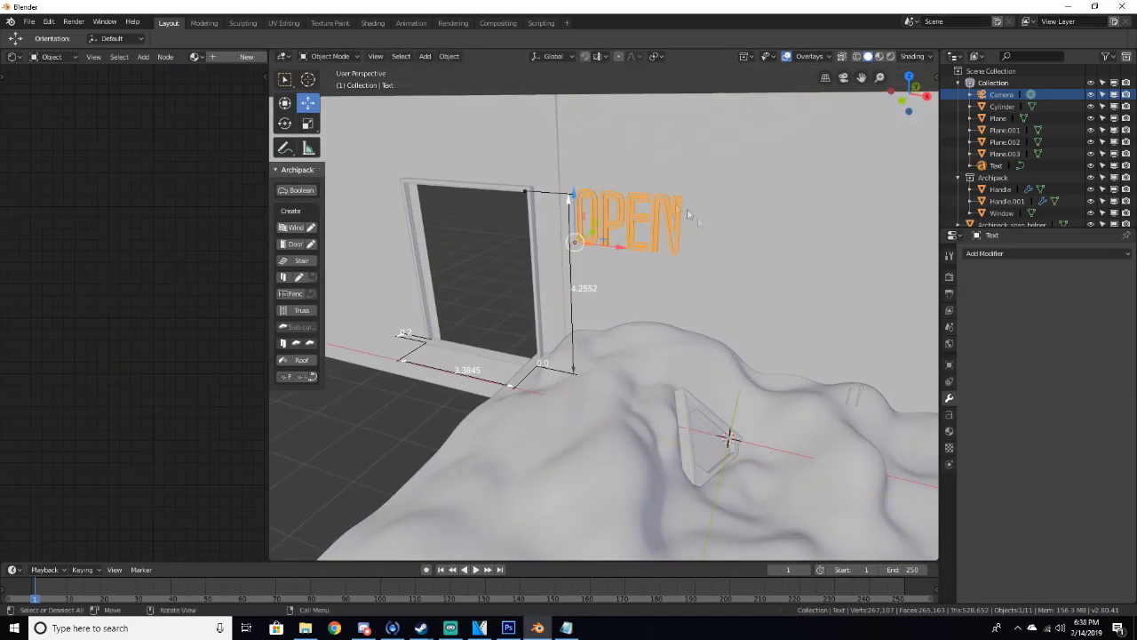
left_click(949, 431)
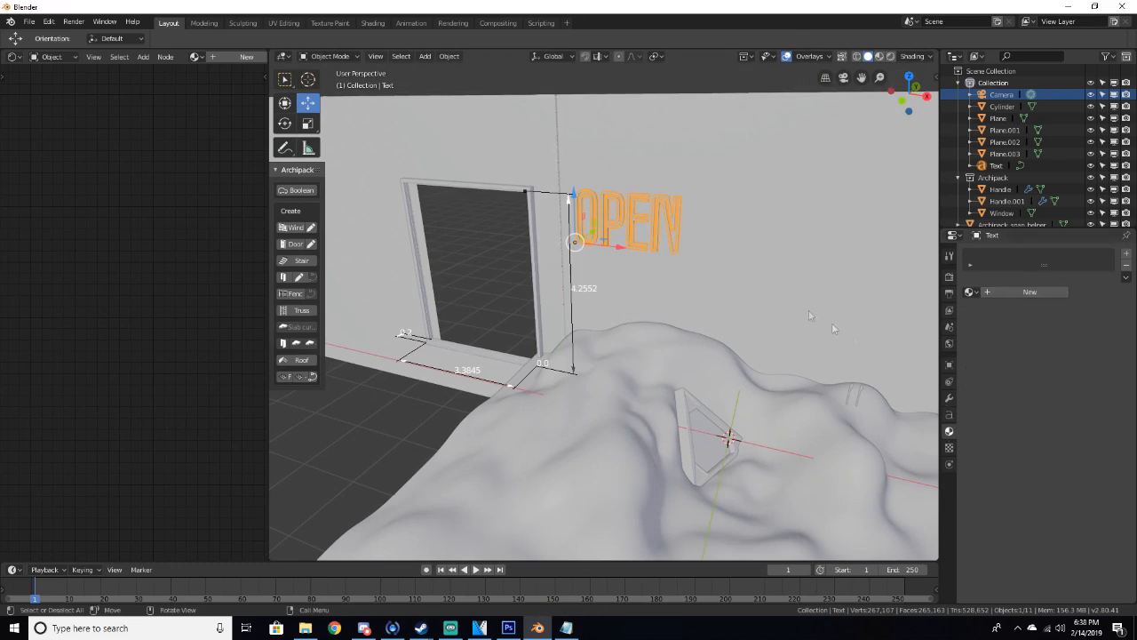
left_click(1013, 293)
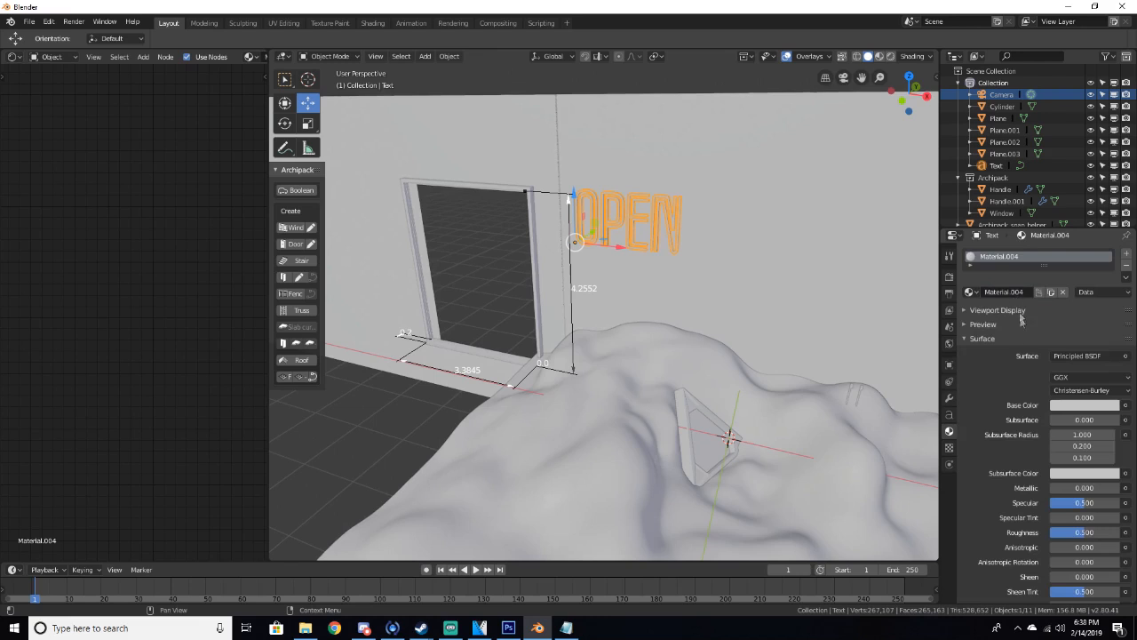
left_click(1070, 354)
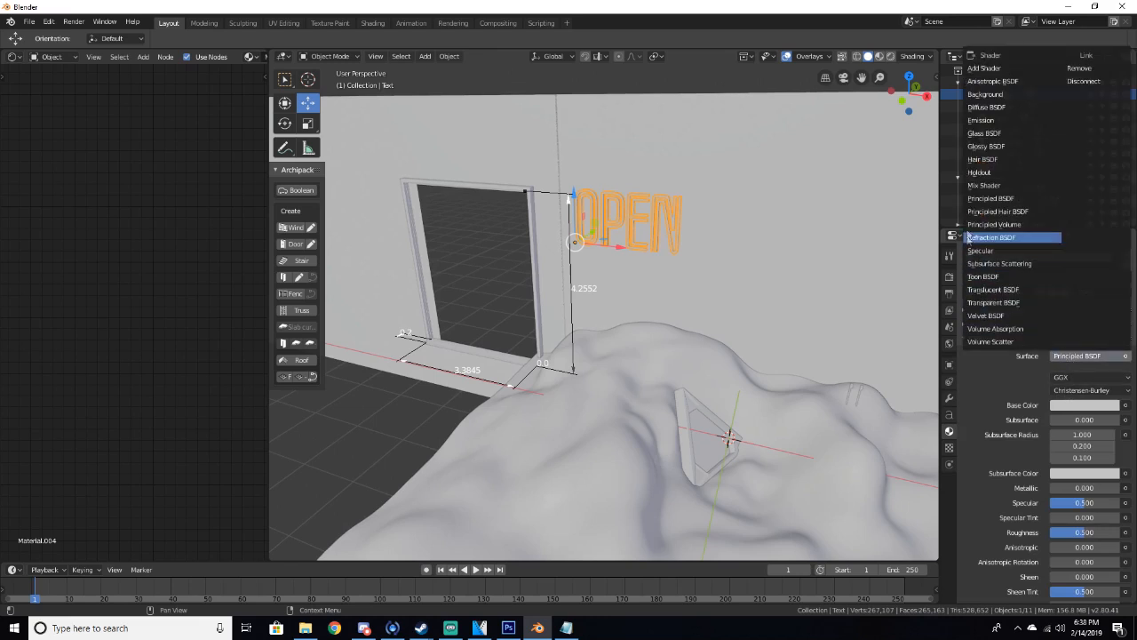
left_click(980, 121)
left_click(1080, 378)
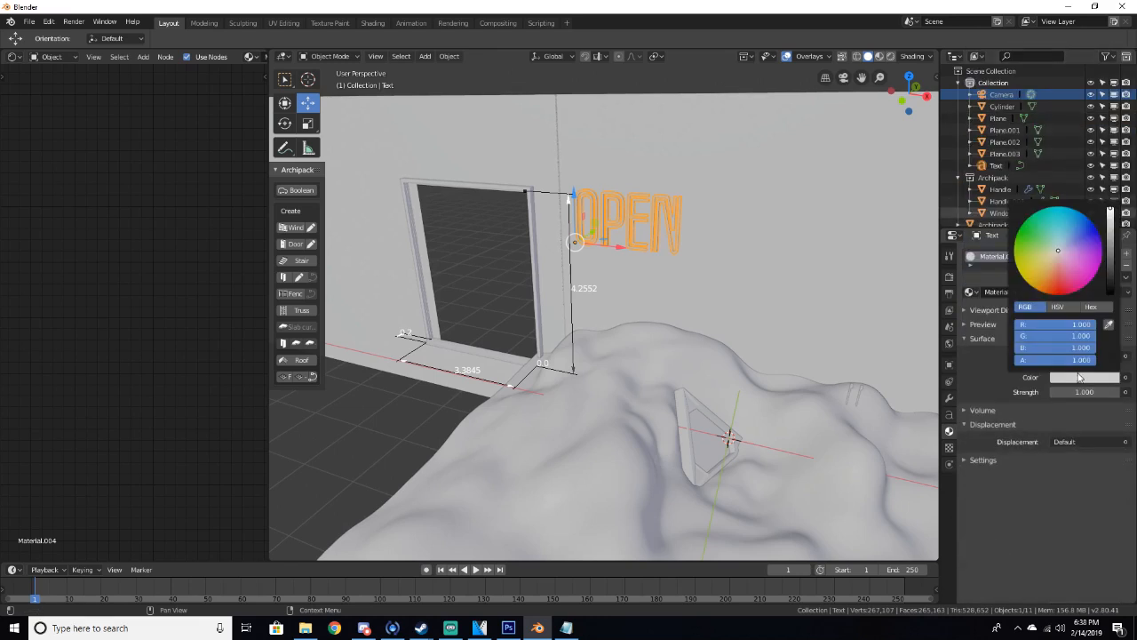
left_click(1060, 285)
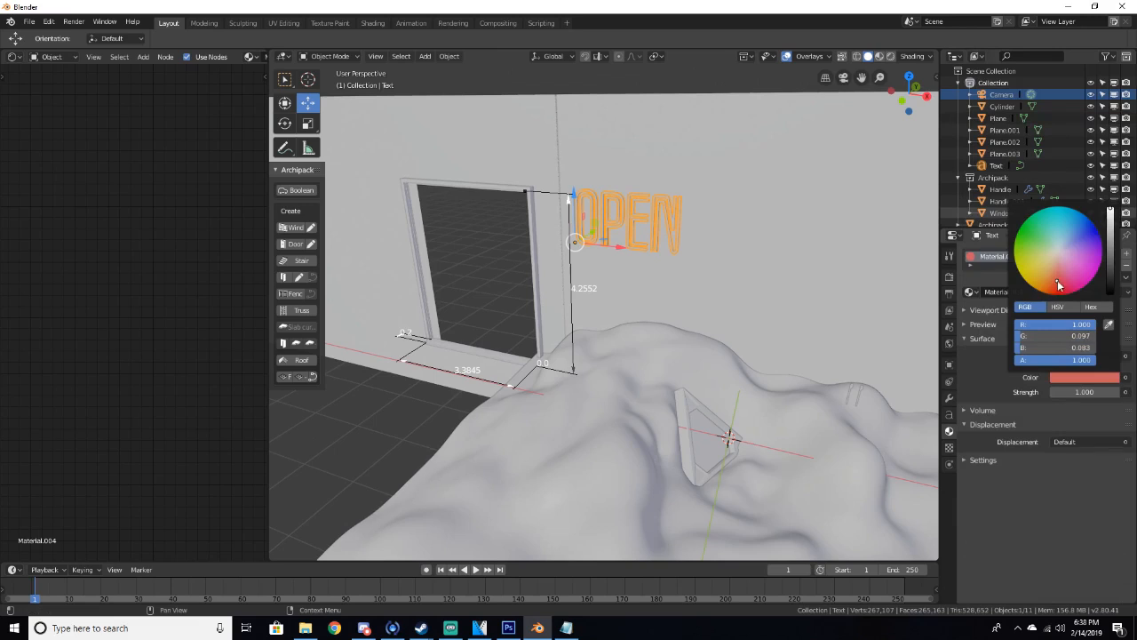
Preview the camera view in rendered shading and adjust the sign's emission colour to a stronger red
key("KP_0")
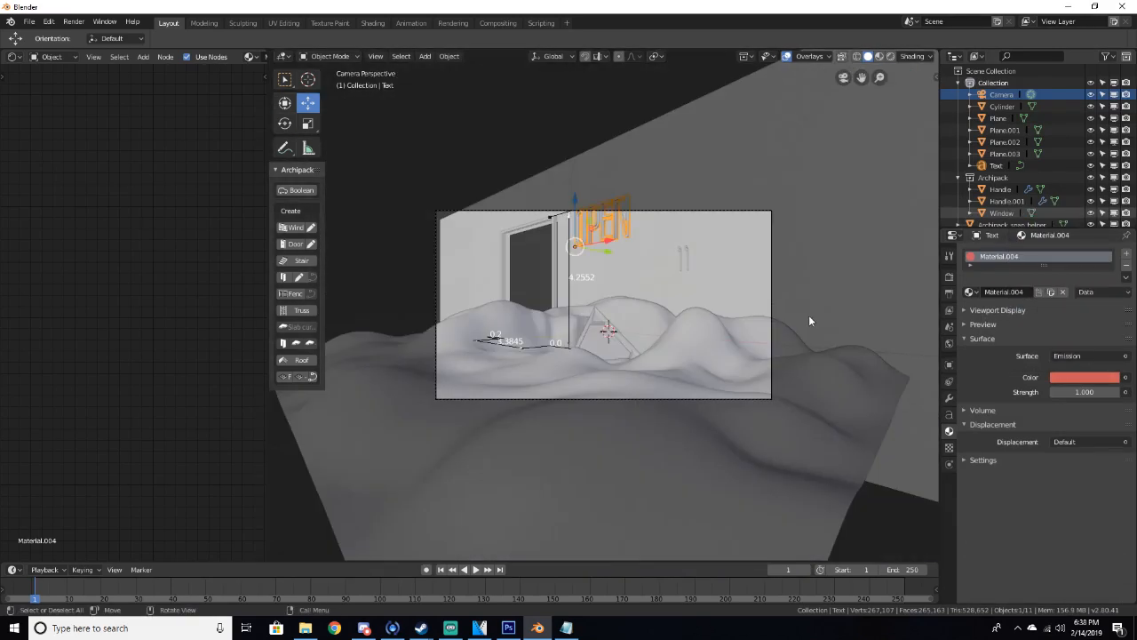
key("z")
left_click(800, 246)
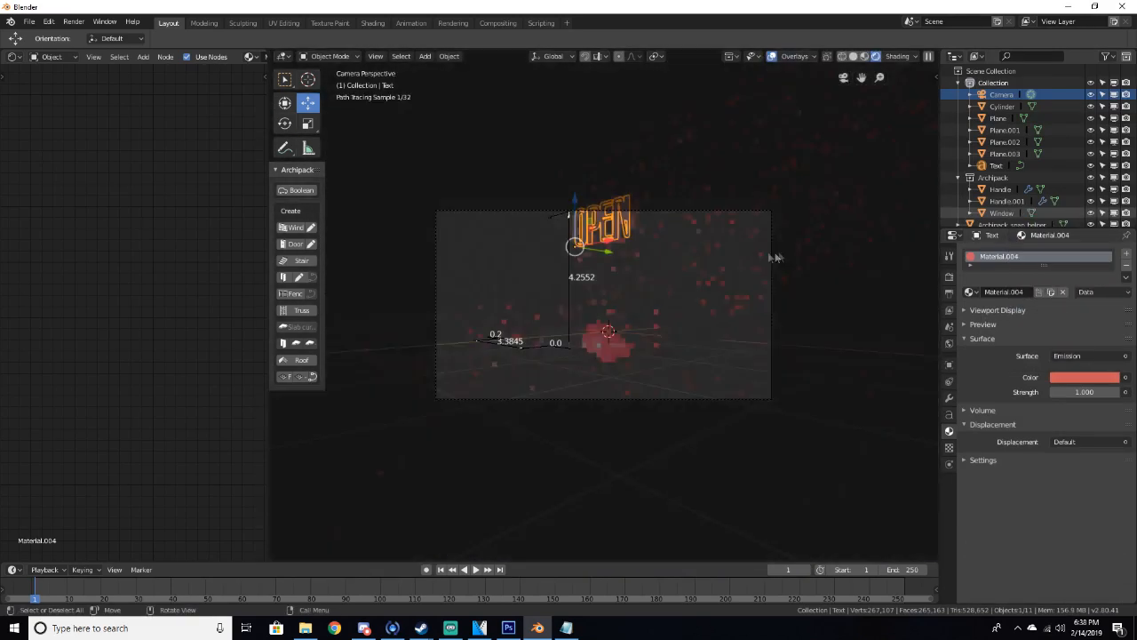
key("alt+a")
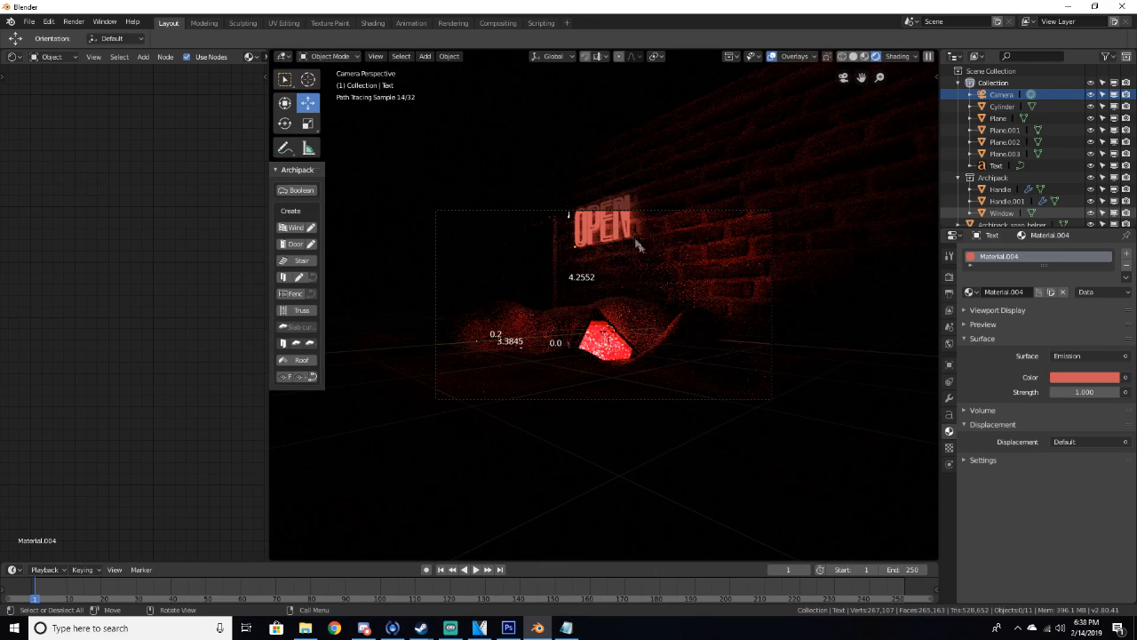
left_click(1071, 379)
left_click_drag(1059, 285, 1060, 290)
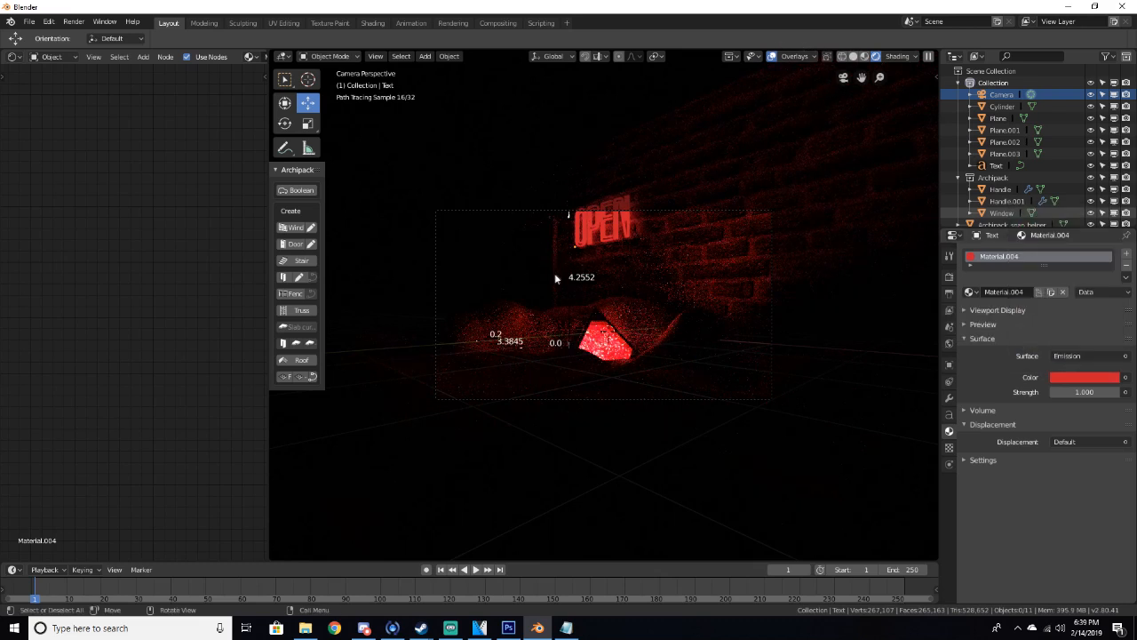
Return to solid shading, select the hilly ground and create a new material for it in the shader editor
key("z")
left_click(642, 270)
mouse_move(641, 271)
middle_mouse_down()
mouse_move(660, 277)
mouse_move(672, 323)
middle_mouse_up()
left_click(552, 415)
scroll(551, 415, "down", 4)
middle_click_drag(552, 416, 627, 417)
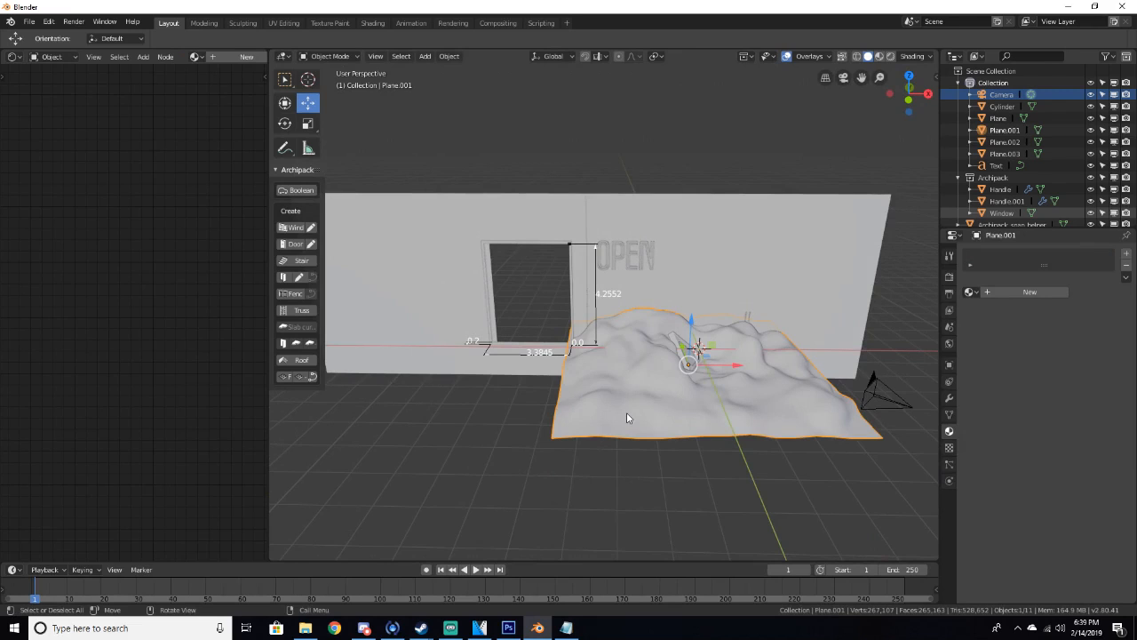
middle_click_drag(626, 417, 577, 413)
scroll(631, 409, "up", 5)
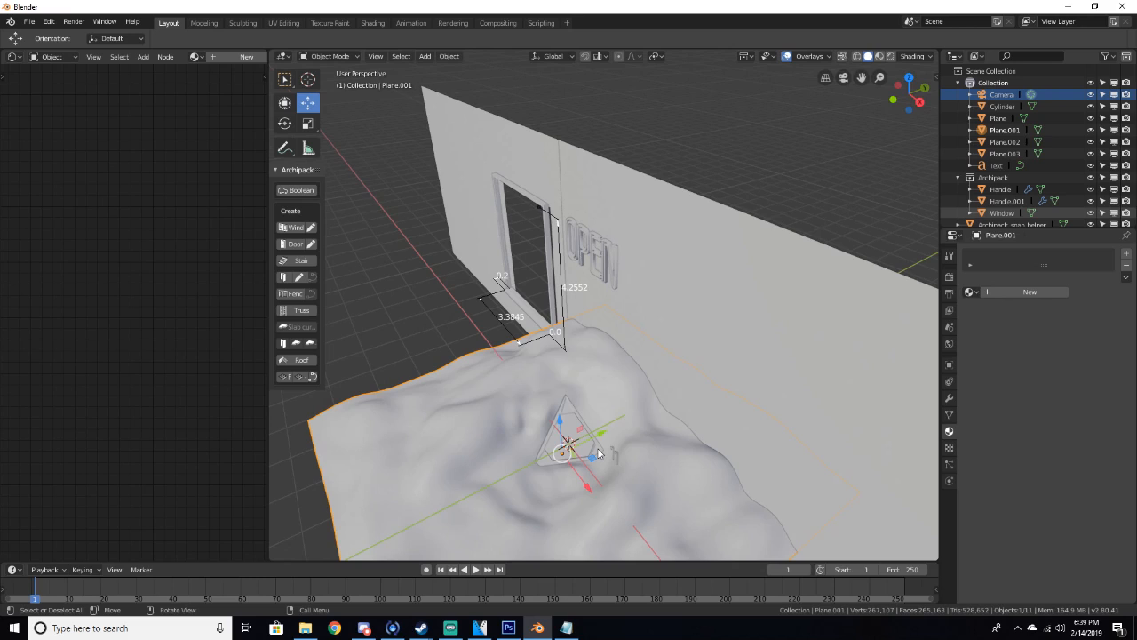
middle_click_drag(613, 445, 649, 391)
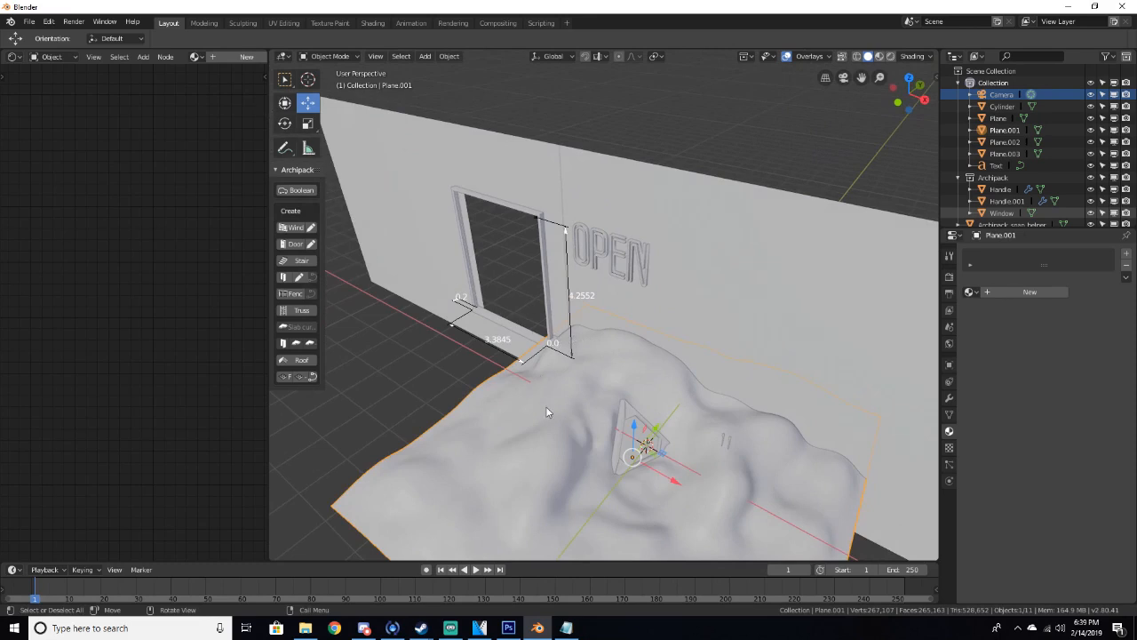
left_click(248, 57)
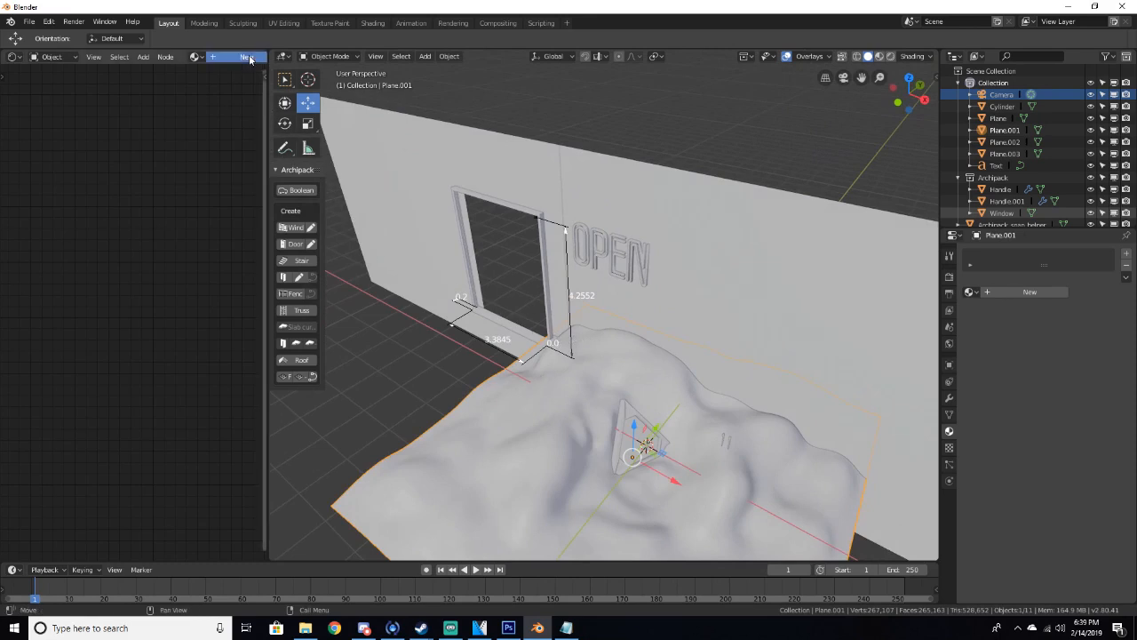
left_click_drag(268, 76, 473, 82)
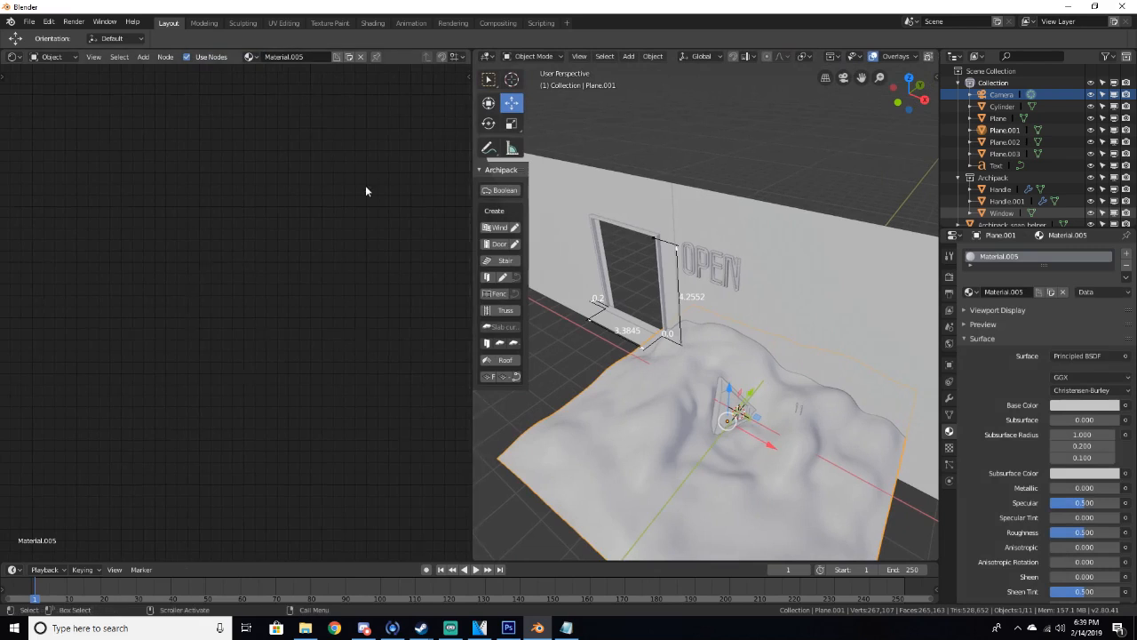
Add texture coordinate, mapping and image texture nodes to the ground's Principled BSDF and arrange them
key("Home")
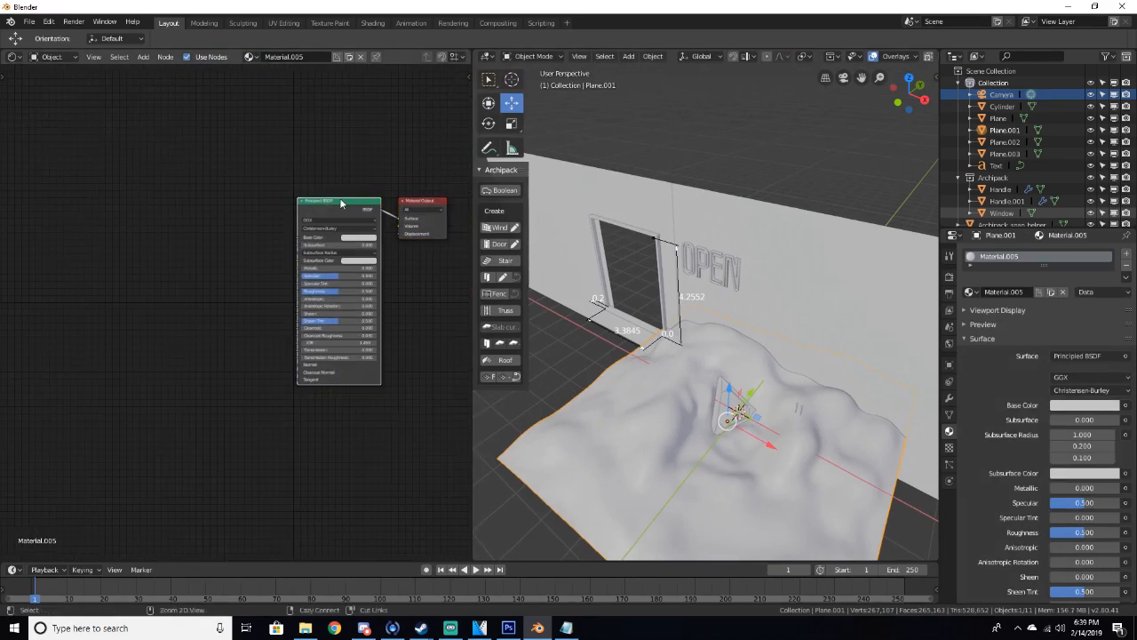
key("ctrl+t")
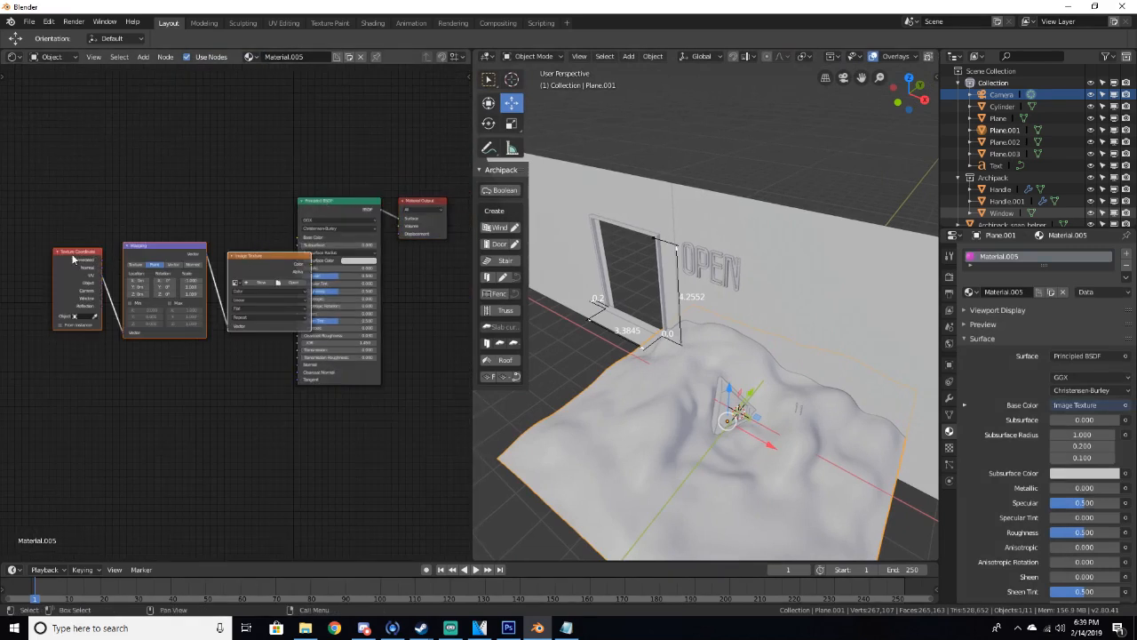
left_click_drag(82, 259, 40, 253)
left_click_drag(158, 255, 116, 256)
left_click_drag(252, 273, 214, 270)
scroll(220, 295, "up", 2)
Browse for the Ground22 texture files in the image browser and in File Explorer
left_click(244, 281)
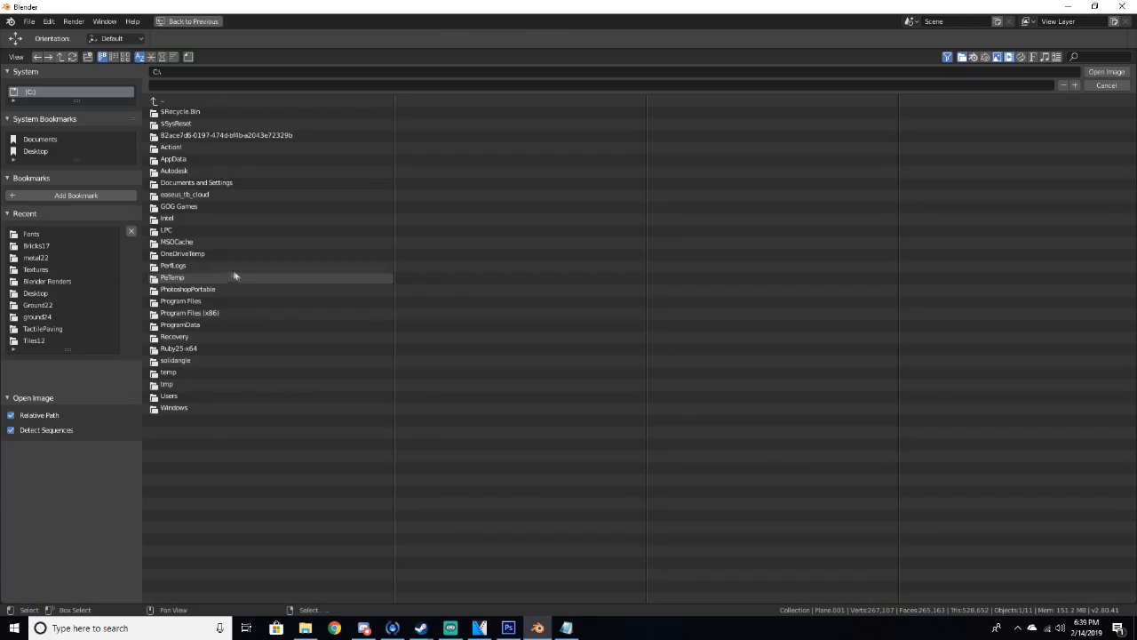
left_click(39, 304)
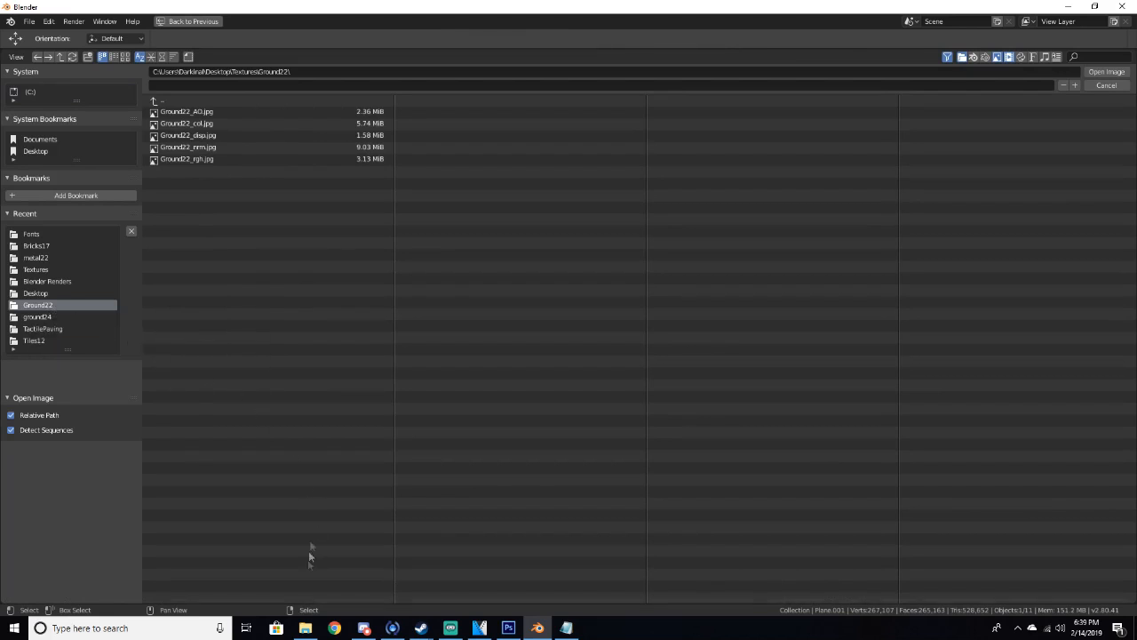
left_click(305, 627)
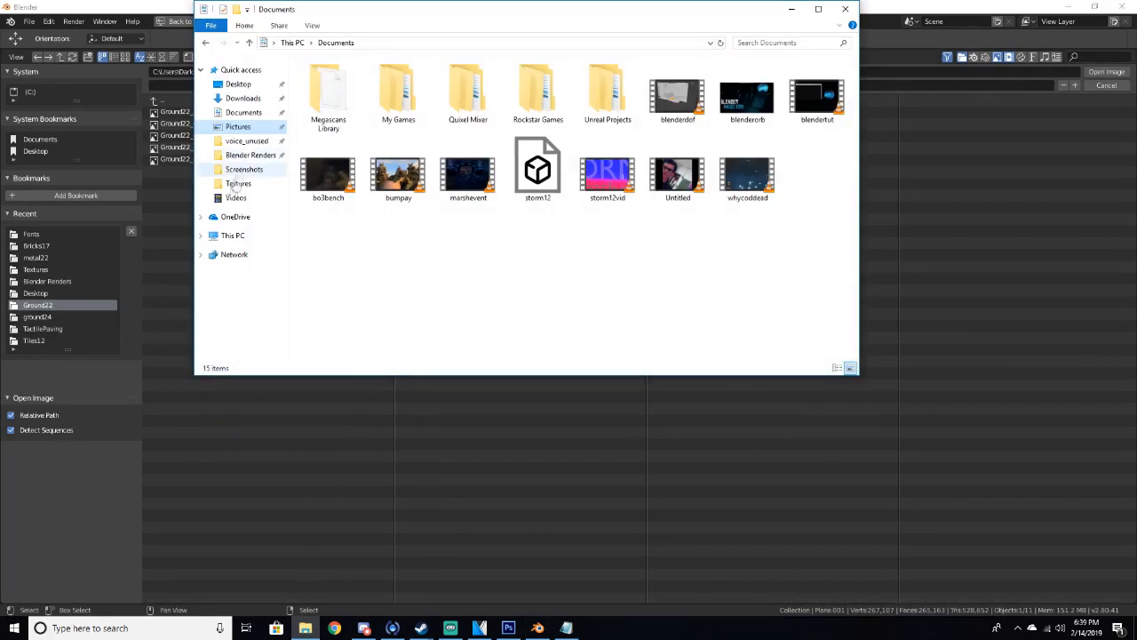
left_click(229, 235)
left_click(238, 86)
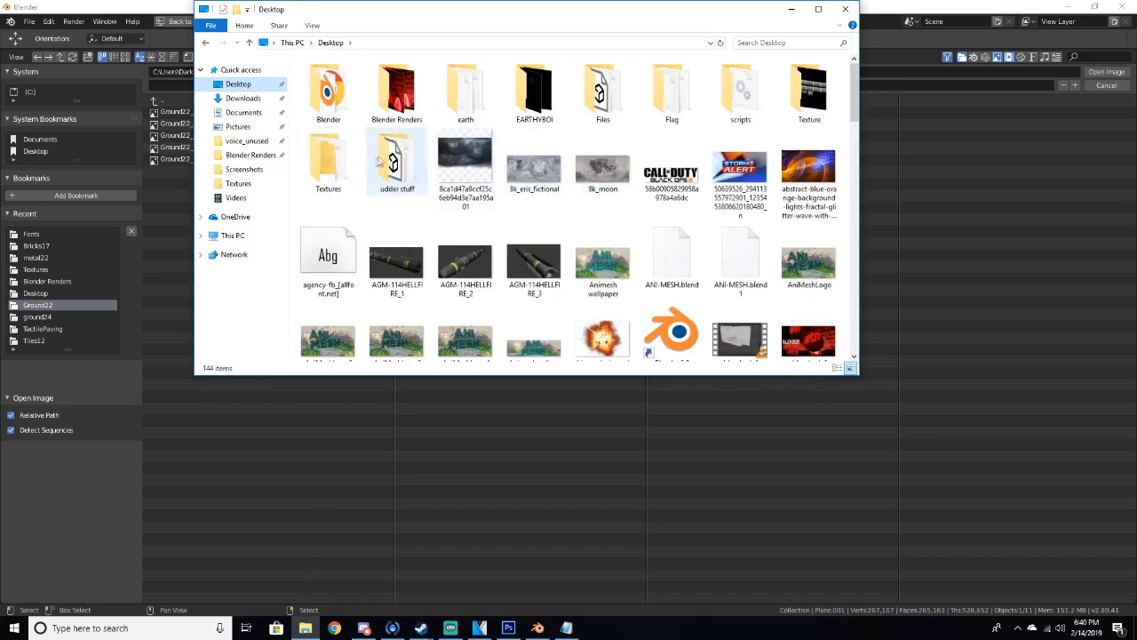
left_click(335, 163)
double_click(335, 163)
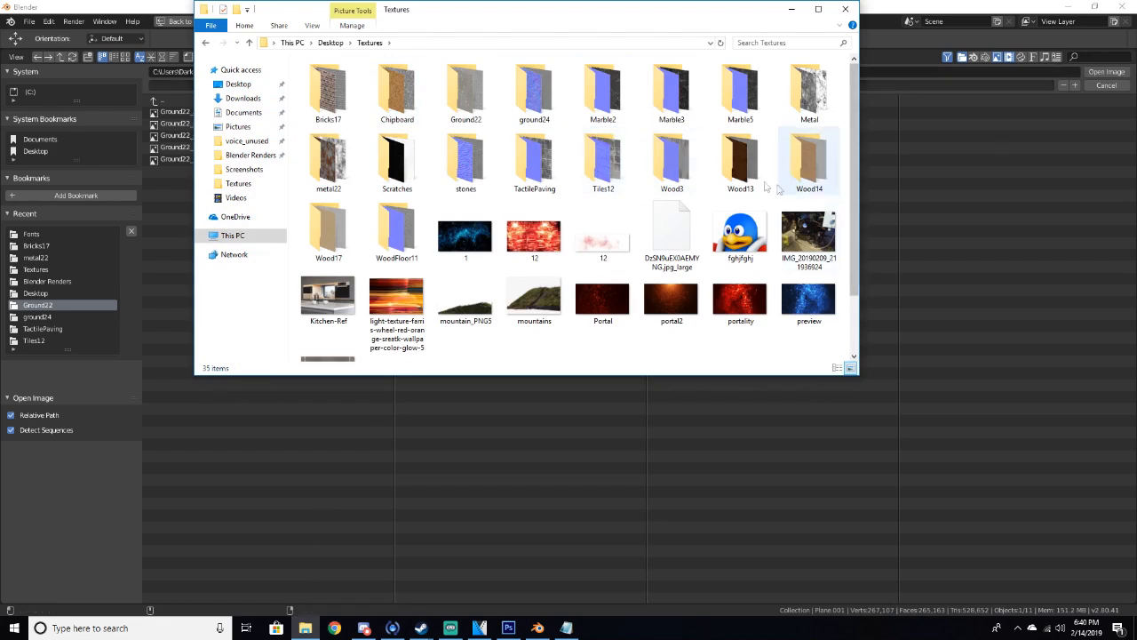
double_click(488, 96)
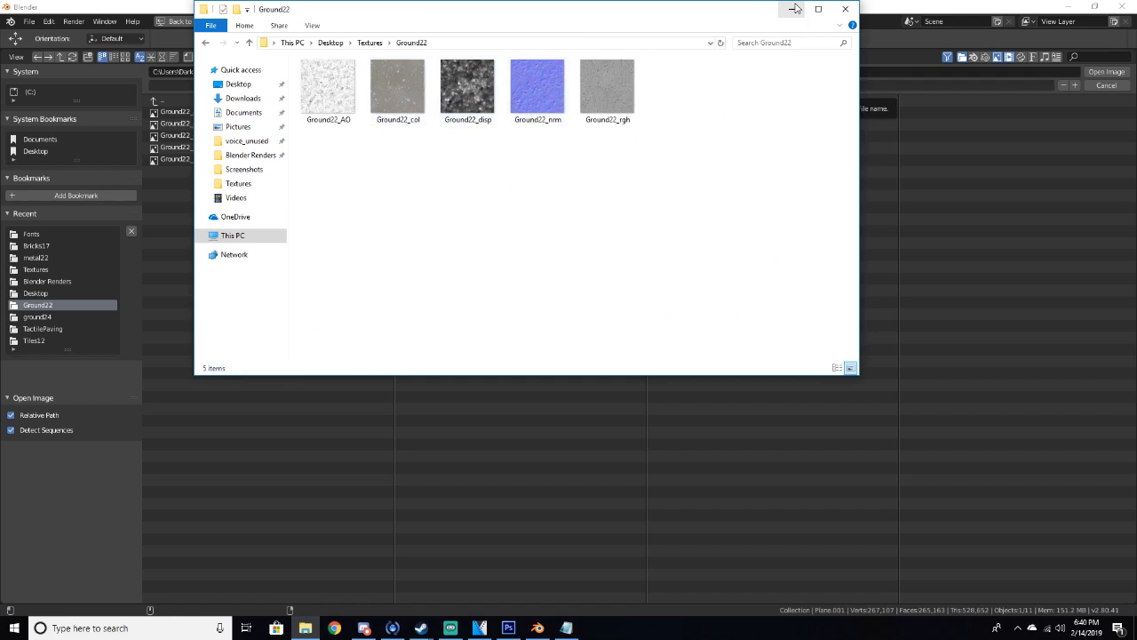
left_click(845, 9)
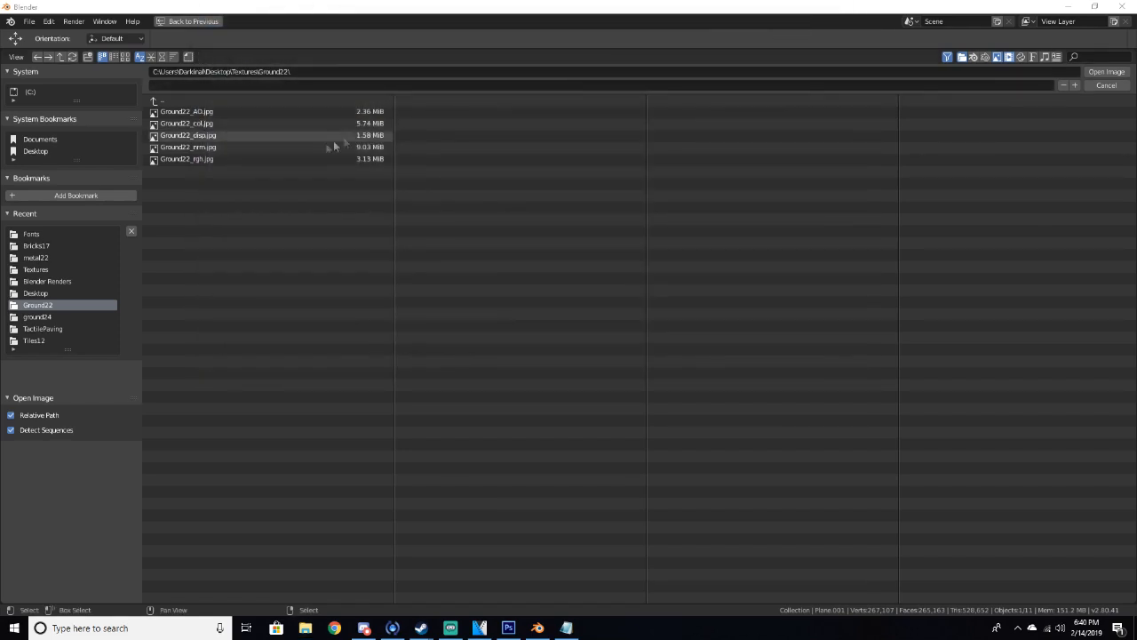
Open Ground22_col.jpg as the ground's image texture
left_click(217, 120)
left_click(1105, 71)
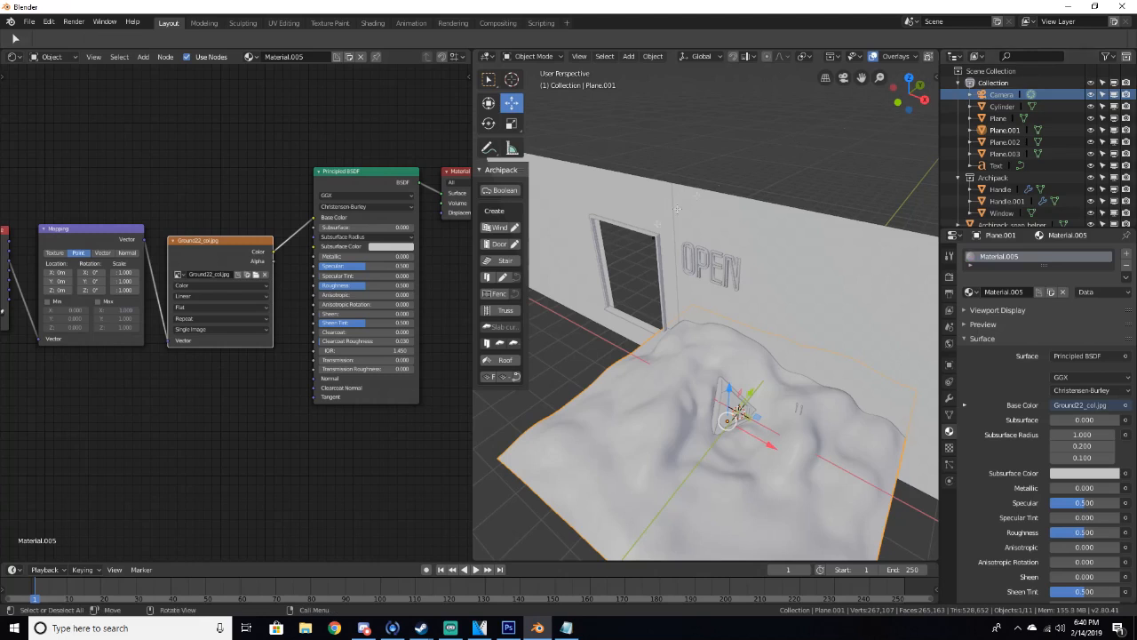
Unwrap the ground mesh's UVs in Edit Mode from the camera view
key("KP_0")
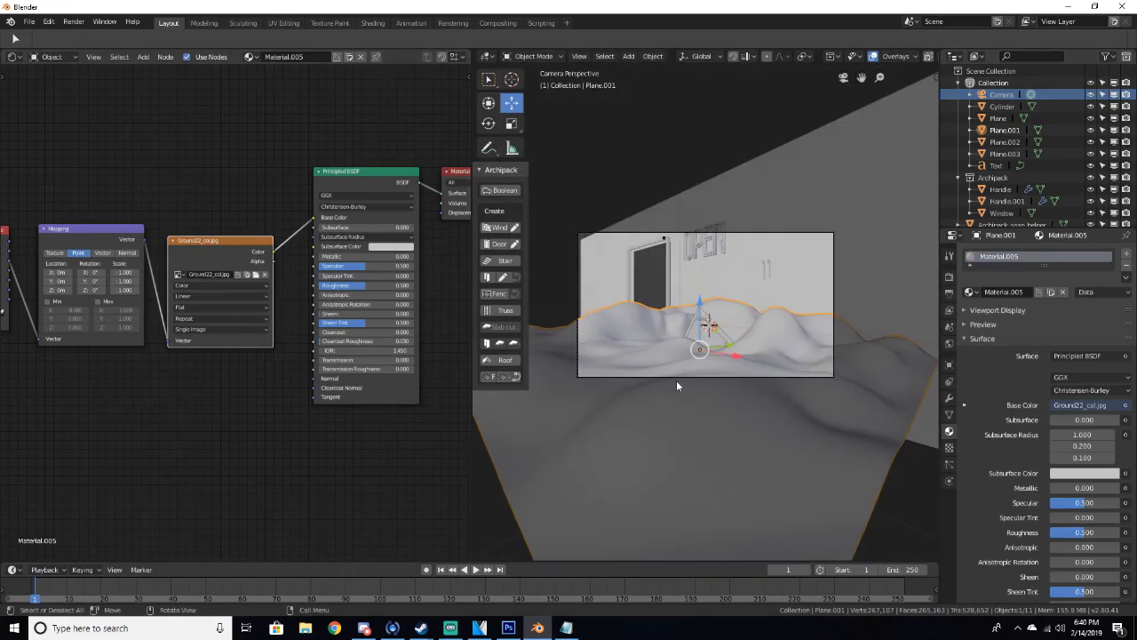
key("Tab")
key("u")
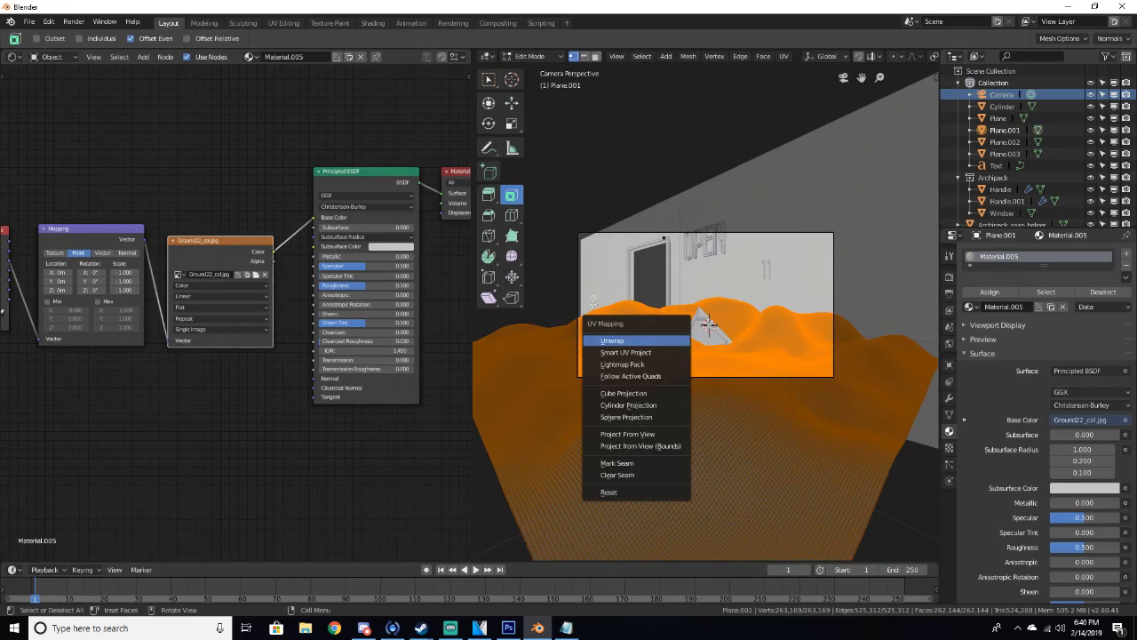
left_click(615, 340)
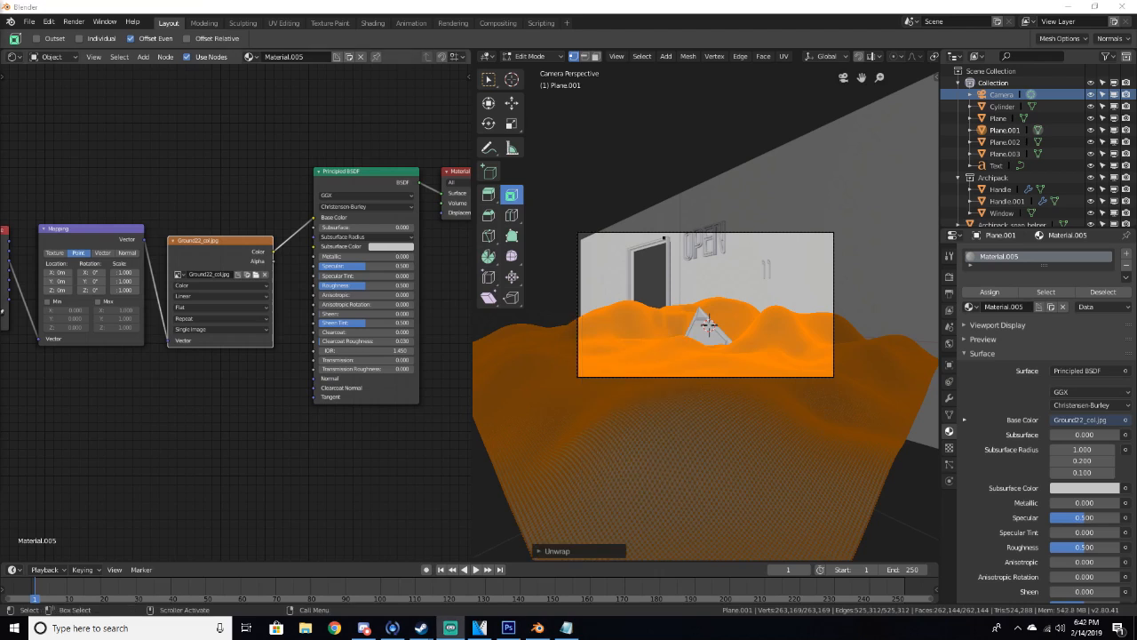
middle_click_drag(703, 505, 712, 390)
key("KP_0")
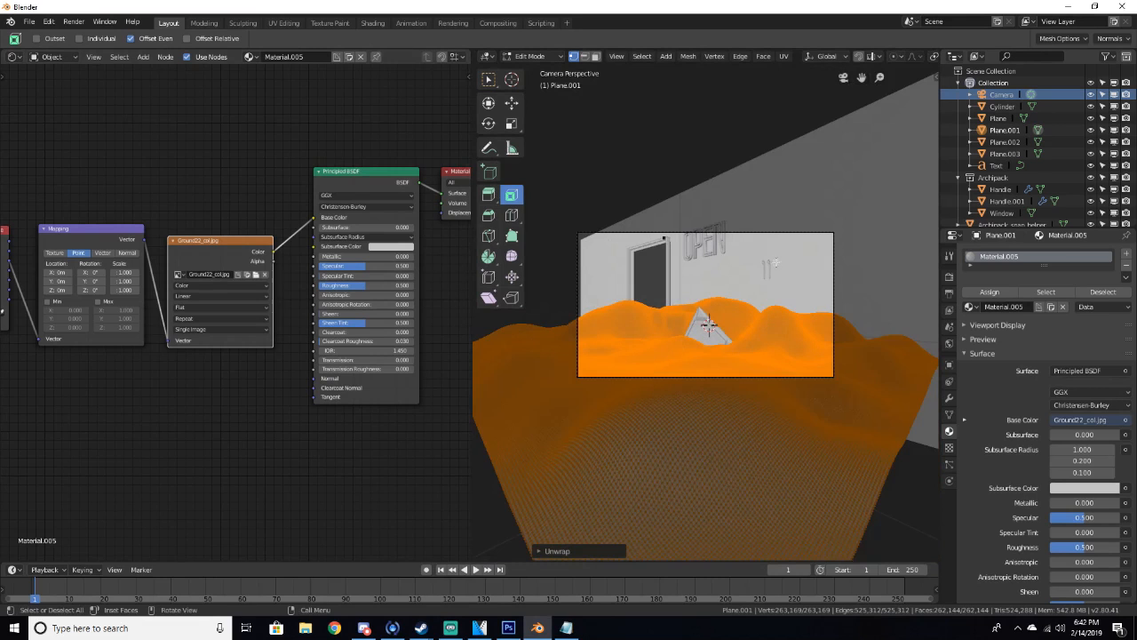
Leave Edit Mode and preview the textured ground in rendered shading before returning to solid view
key("Tab")
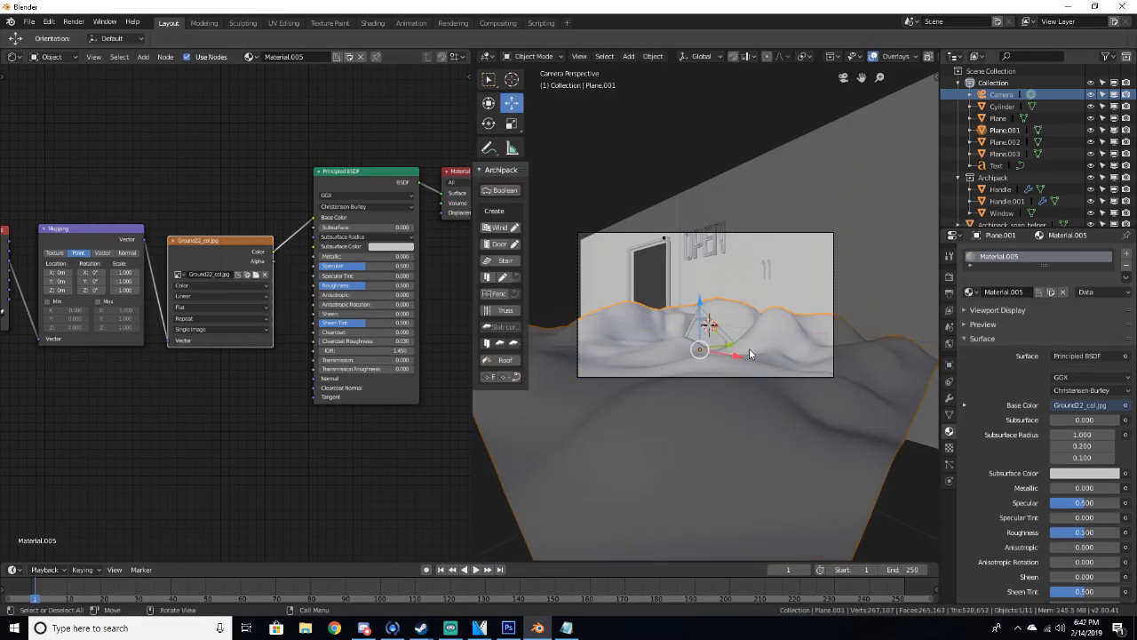
key("z")
left_click(749, 303)
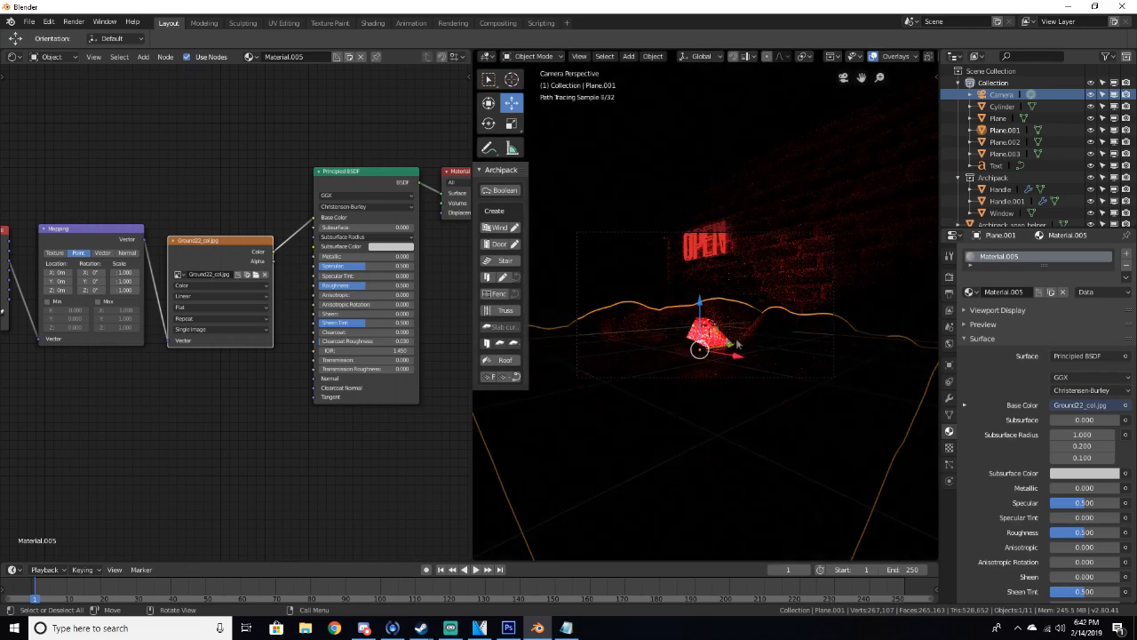
scroll(730, 375, "up", 3)
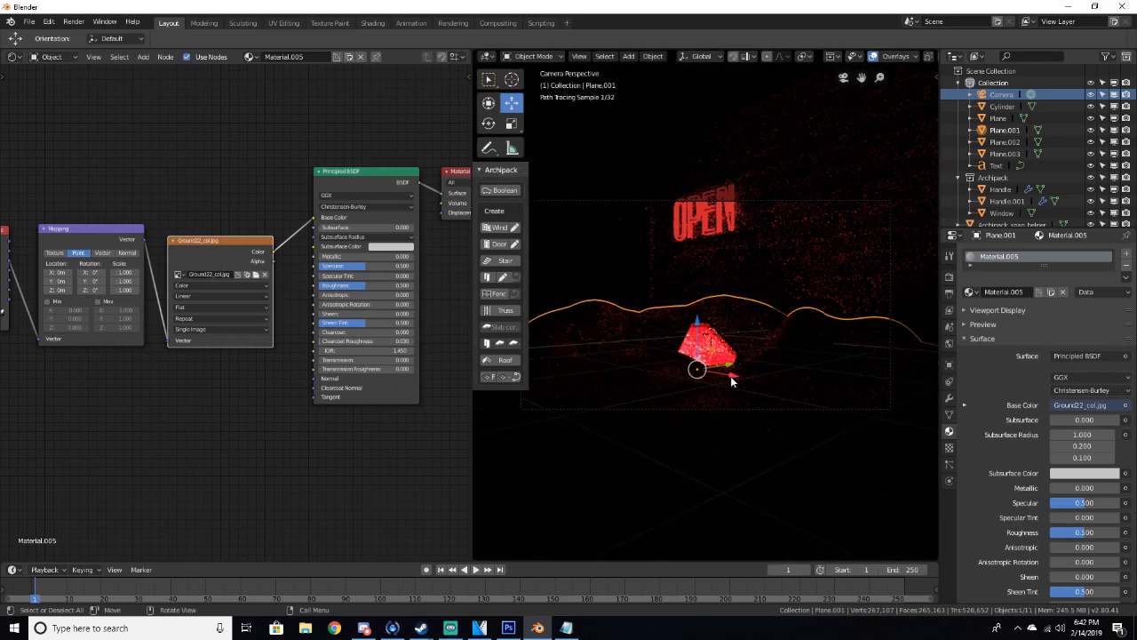
key("z")
left_click(806, 373)
Save the project to the Desktop as triangletut.blend
key("ctrl+s")
left_click(198, 86)
type("TRIANGL")
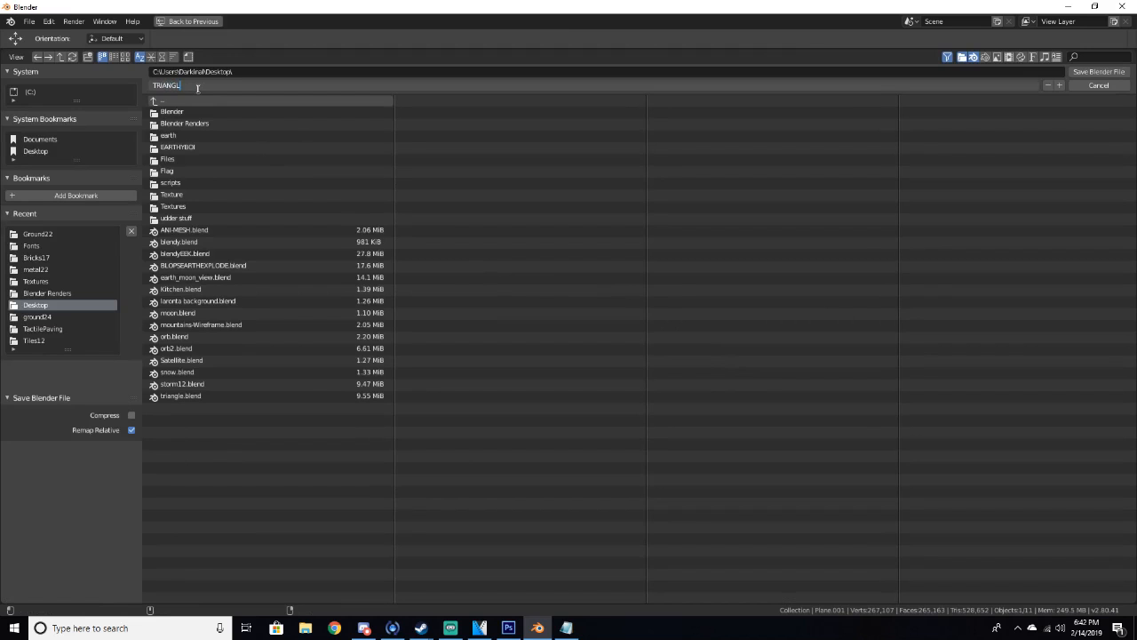
key("BackSpace")
key("BackSpace")
key("BackSpace")
key("BackSpace")
key("BackSpace")
key("BackSpace")
key("BackSpace")
type("angletut")
left_click(1100, 71)
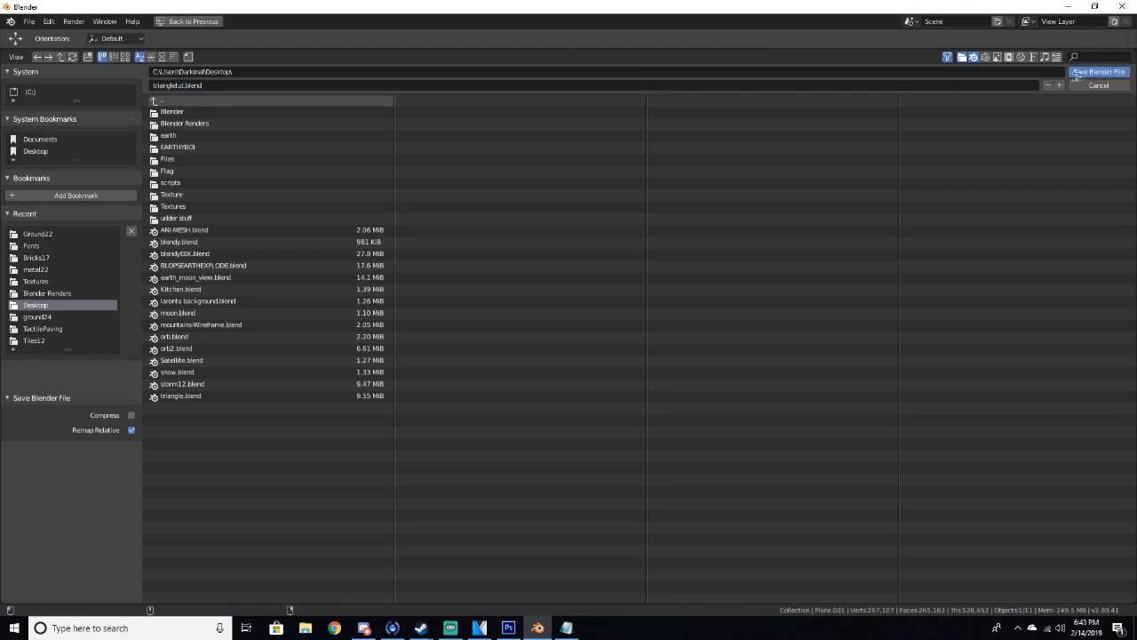
left_click(1097, 71)
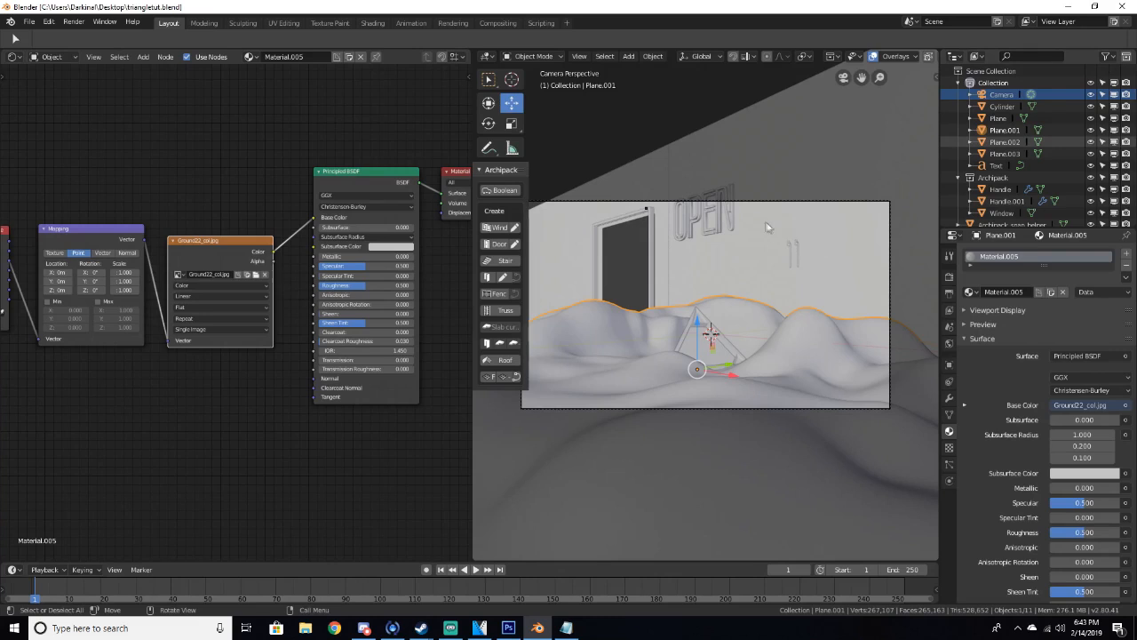
Add a point light and move it in front of the triangular portal on the ground
middle_click_drag(762, 224, 782, 236)
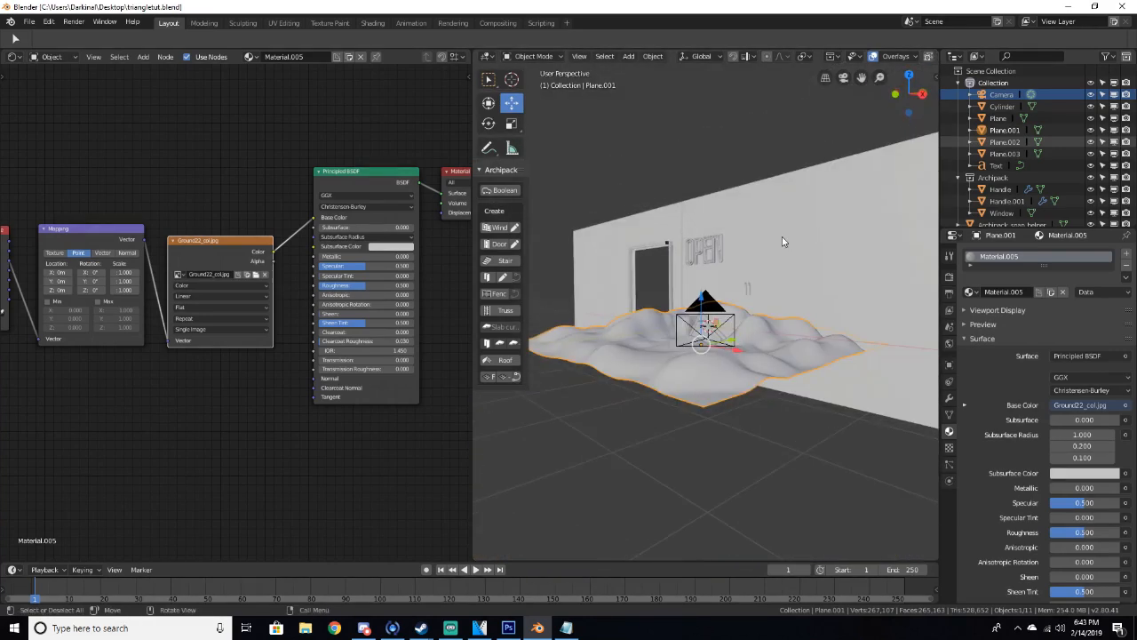
key("KP_0")
middle_click_drag(730, 325, 728, 354)
scroll(728, 328, "down", 4)
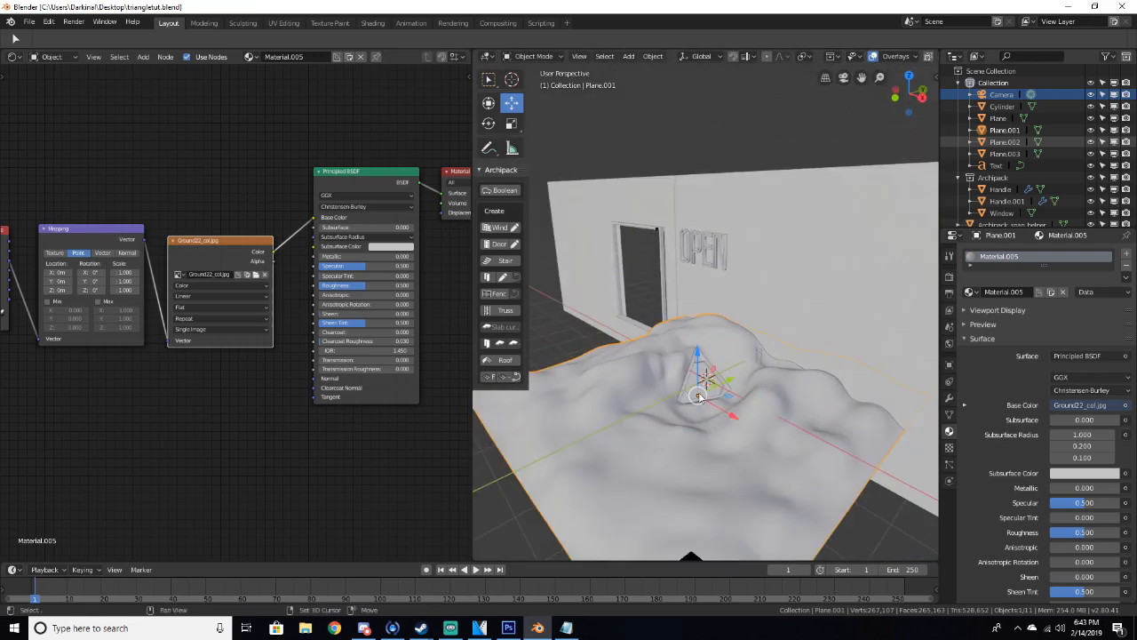
key("shift+a")
mouse_move(670, 551)
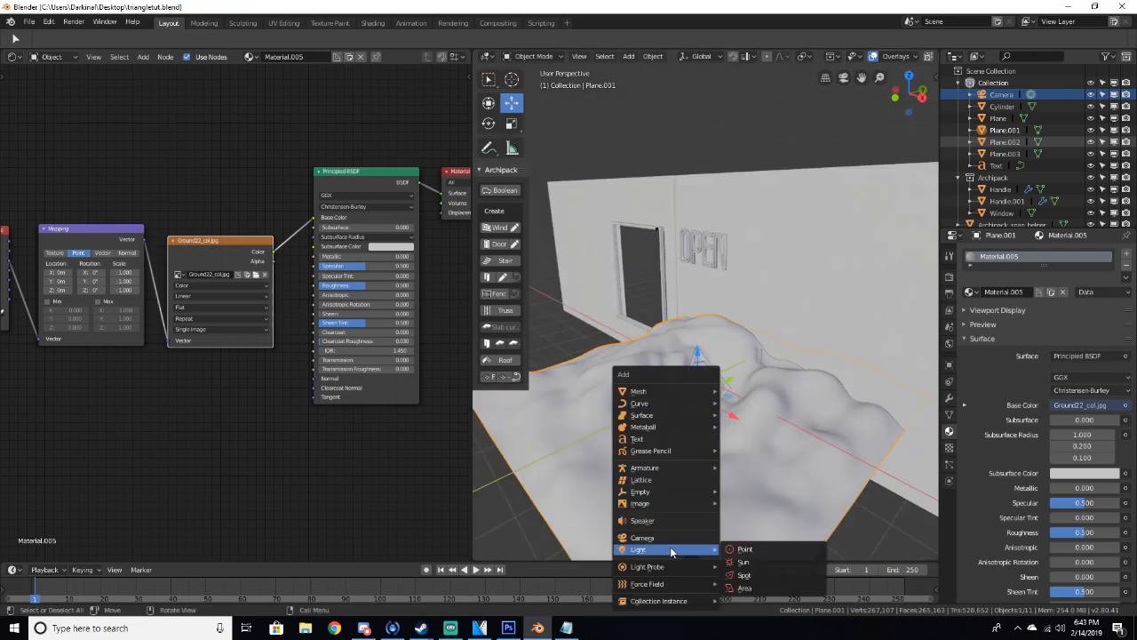
left_click(732, 549)
left_click_drag(729, 368, 694, 384)
left_click_drag(708, 415, 722, 426)
scroll(723, 465, "up", 5)
middle_click_drag(724, 465, 724, 454)
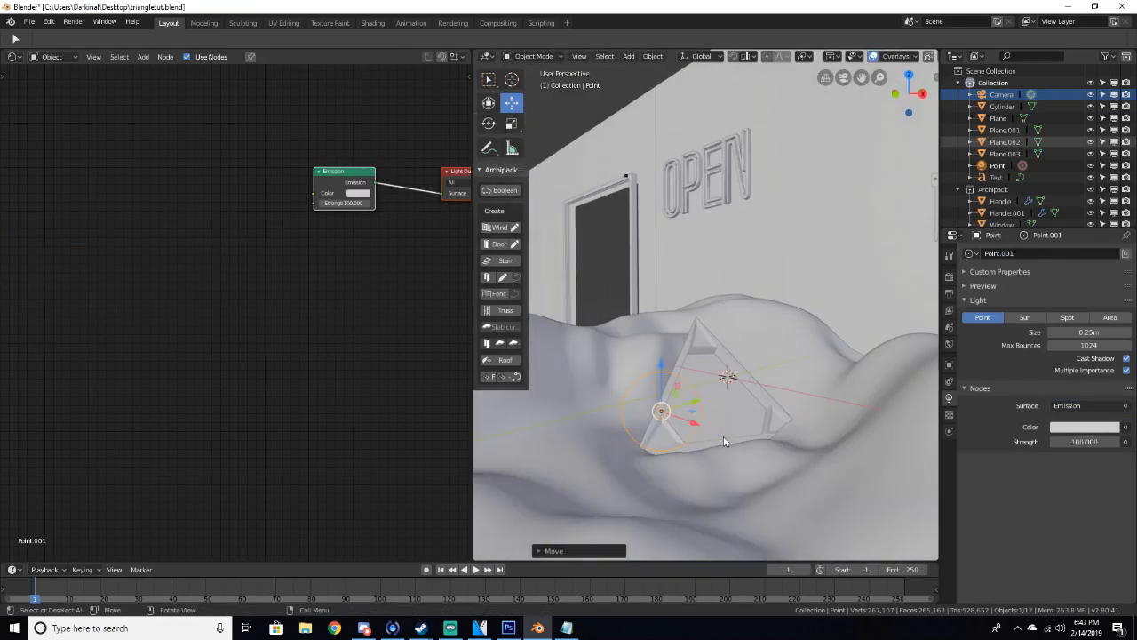
Duplicate the ground's image texture node and load Ground22_nrm.jpg into the copy
key("z")
left_click(716, 382)
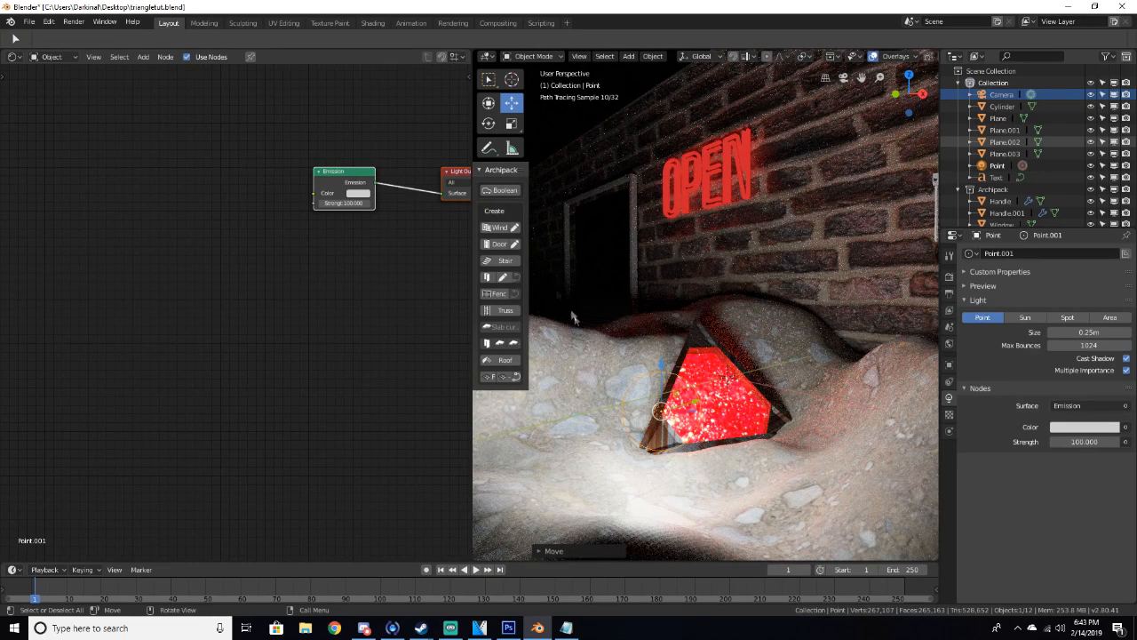
left_click(583, 388)
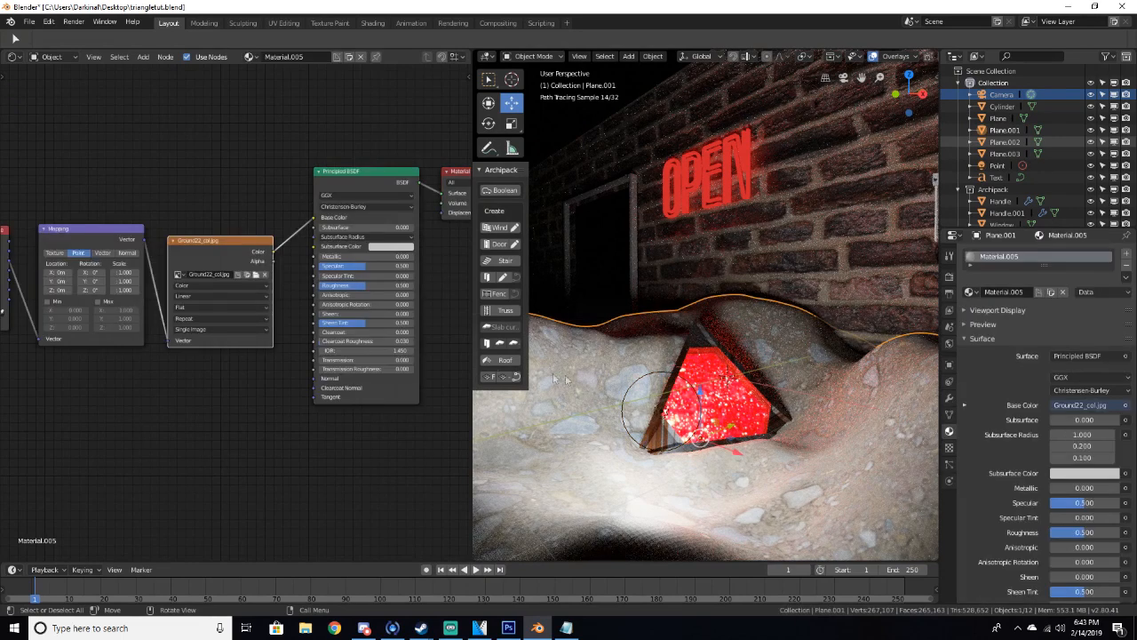
left_click(199, 251)
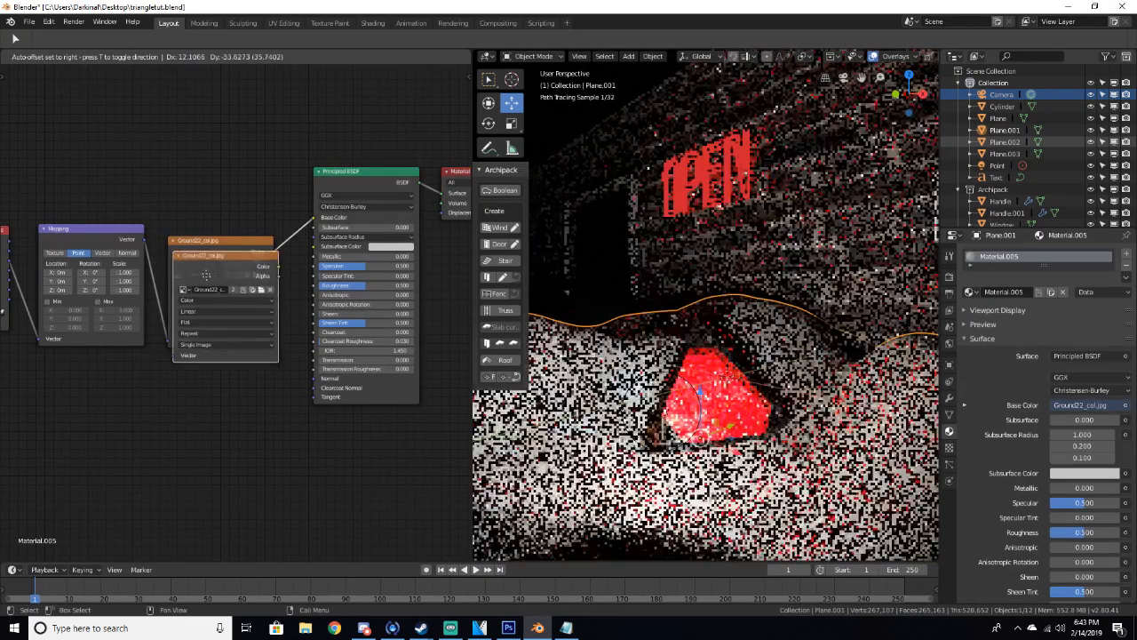
key("shift+d")
left_click(160, 419)
left_click(226, 443)
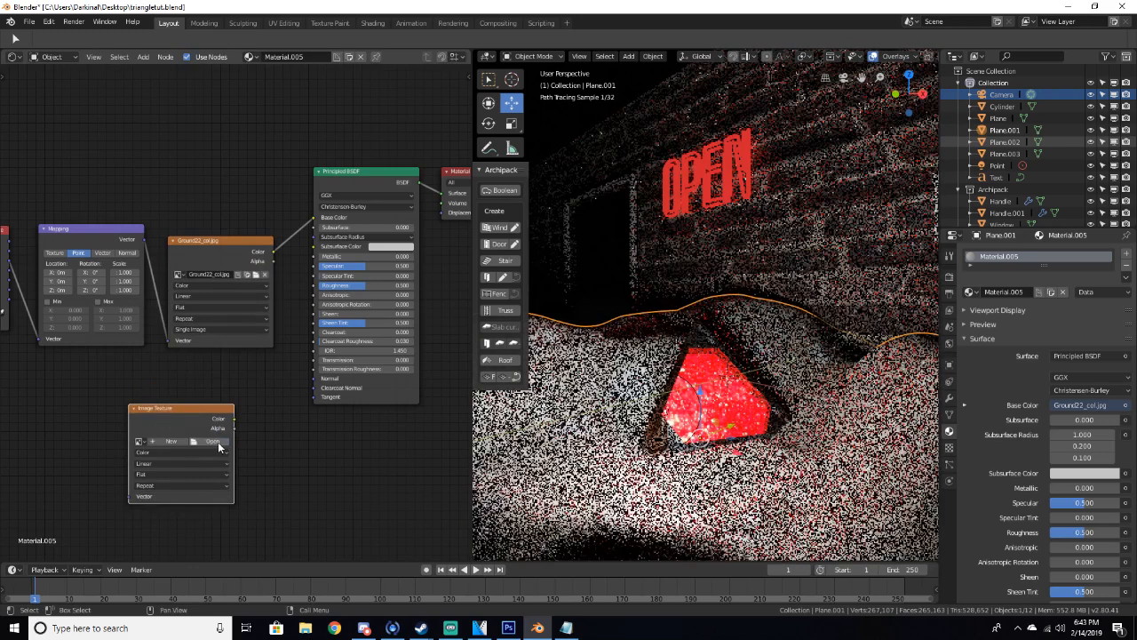
key("z")
left_click(698, 401)
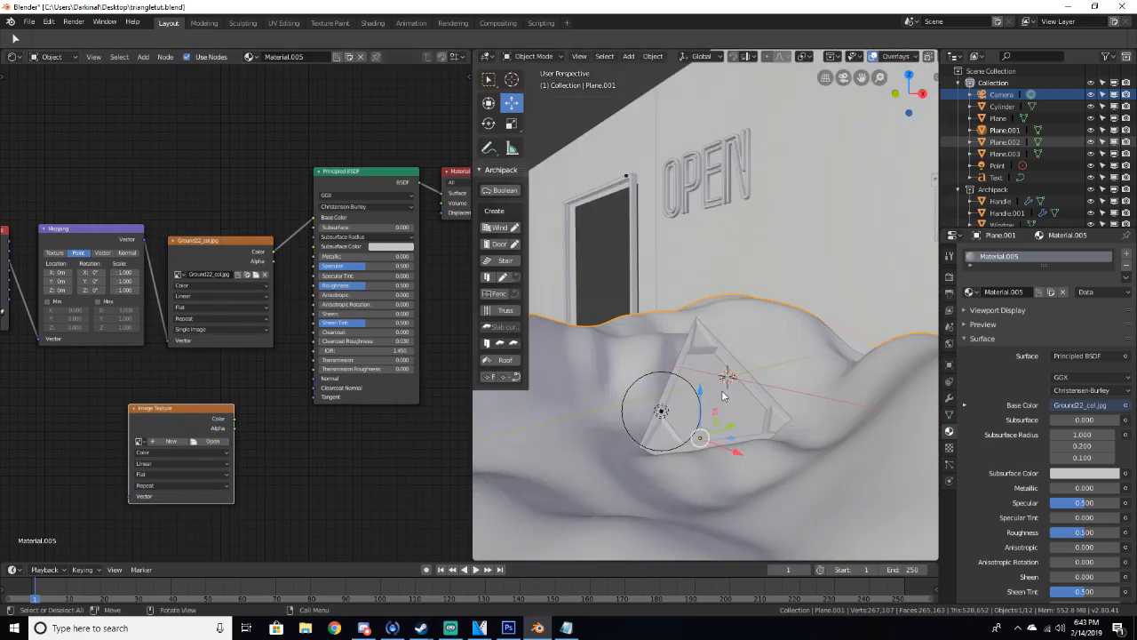
left_click(220, 442)
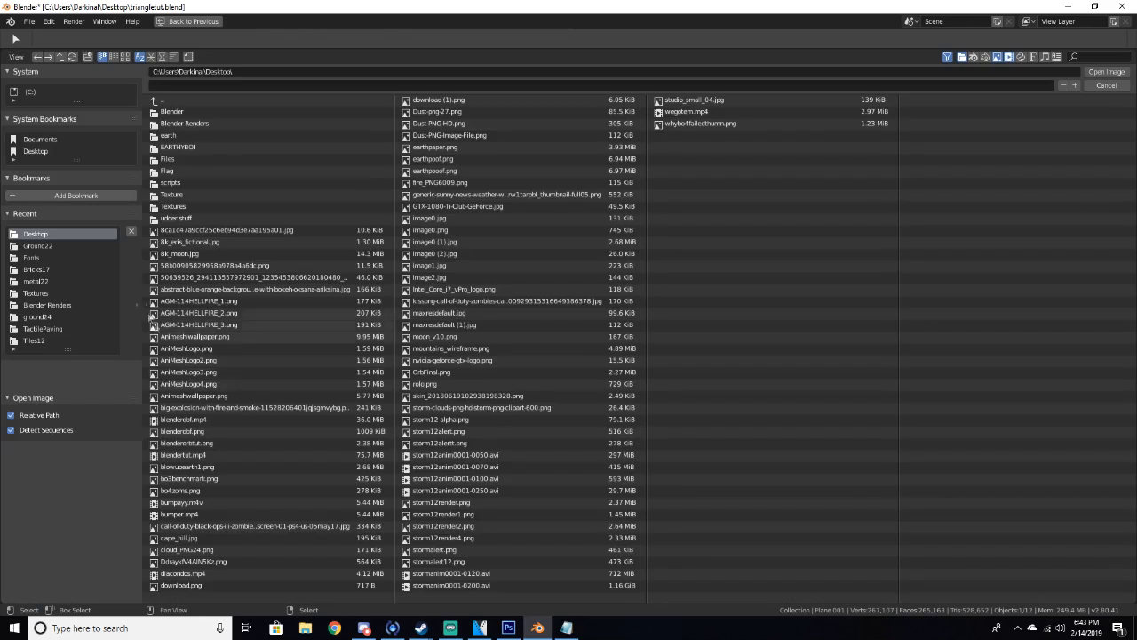
left_click(35, 246)
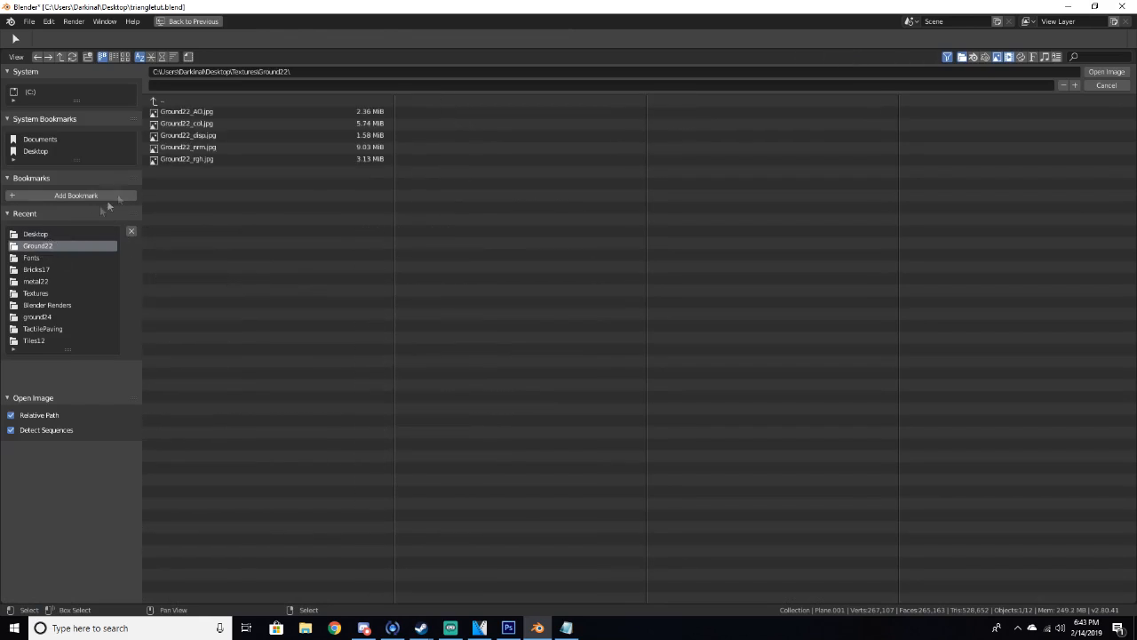
left_click(179, 147)
left_click(1092, 71)
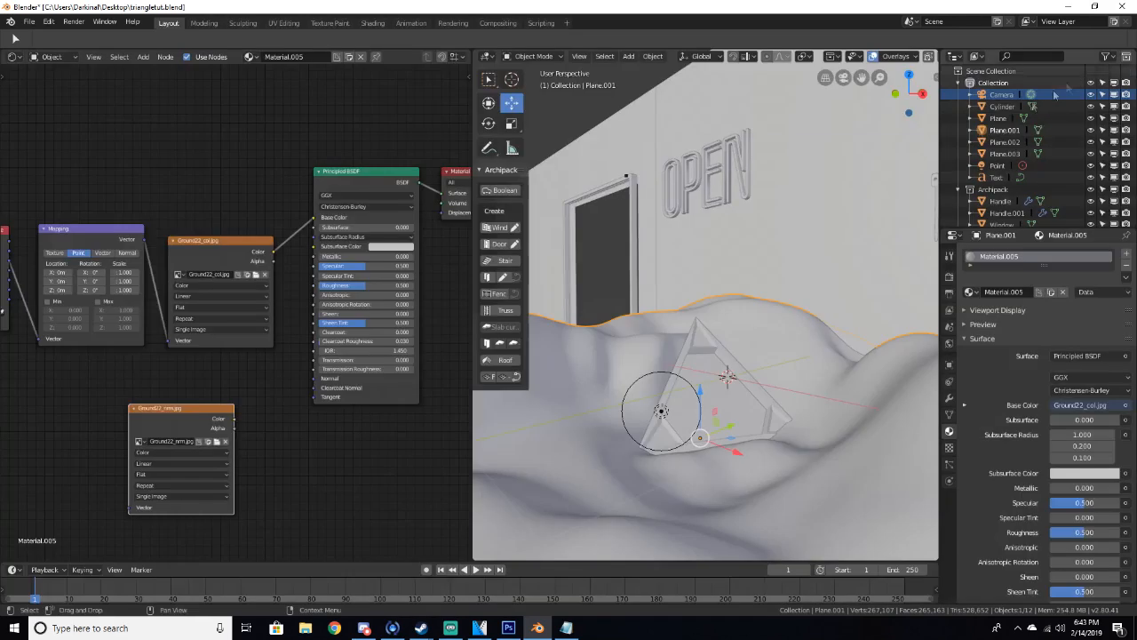
Connect the mapping node's vector output to the normal texture node and position it
key("Home")
left_click_drag(296, 373, 211, 379)
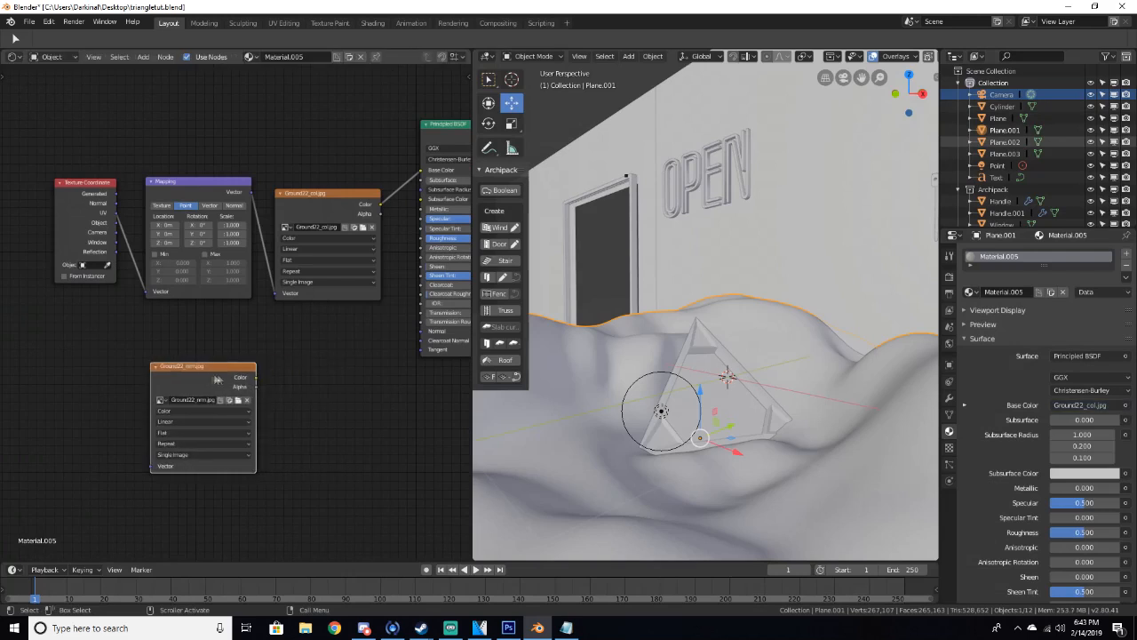
left_click_drag(116, 214, 153, 466)
left_click_drag(191, 366, 171, 327)
Add a Normal Map node, feeding the normal texture's color into it and its output into the BSDF Normal
key("shift+a")
left_click(332, 380)
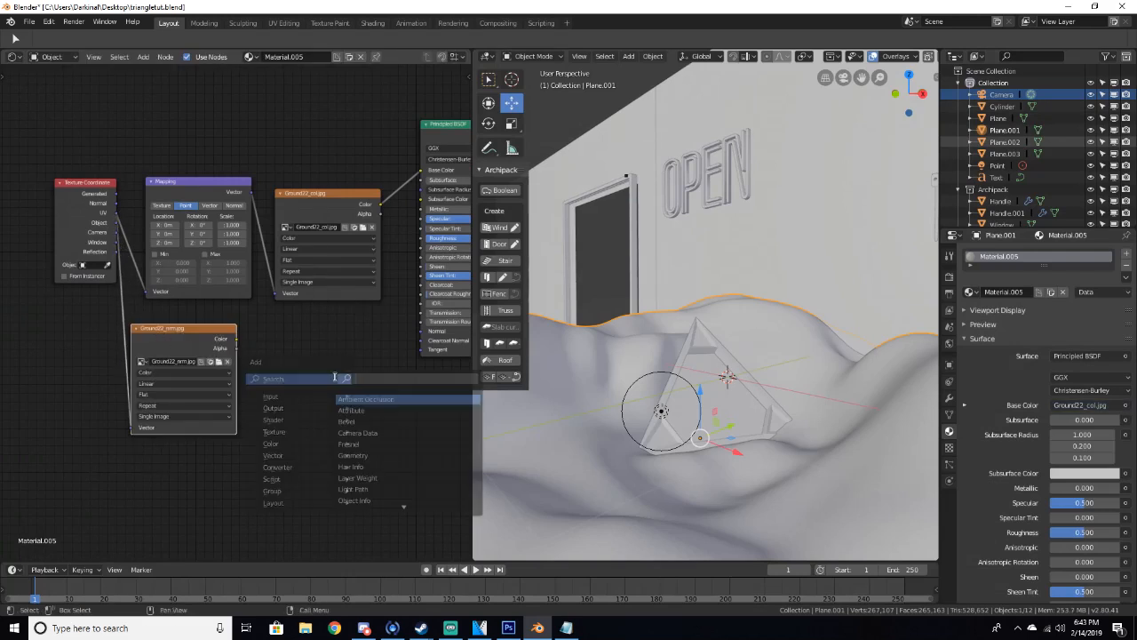
type("normal")
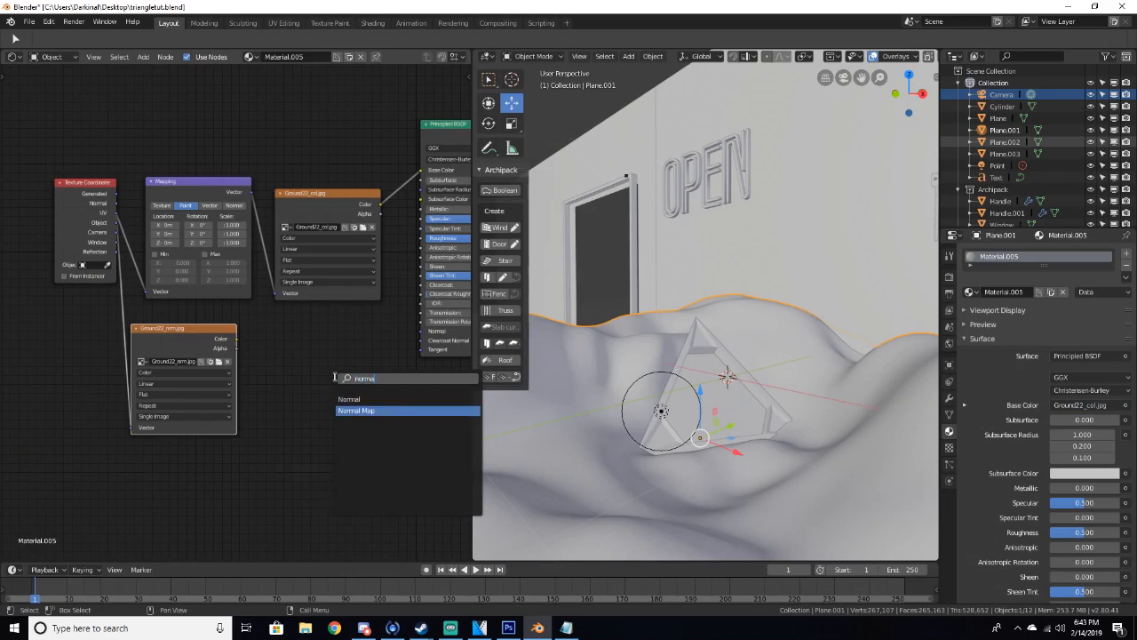
left_click(360, 409)
left_click(279, 351)
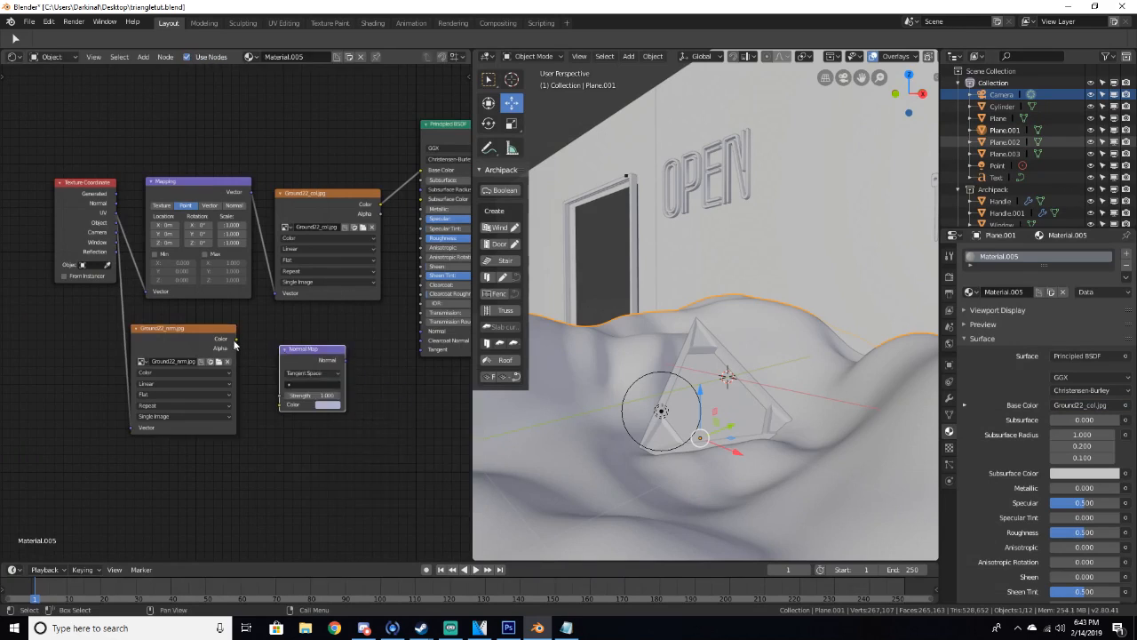
left_click_drag(236, 340, 281, 404)
left_click_drag(346, 360, 422, 332)
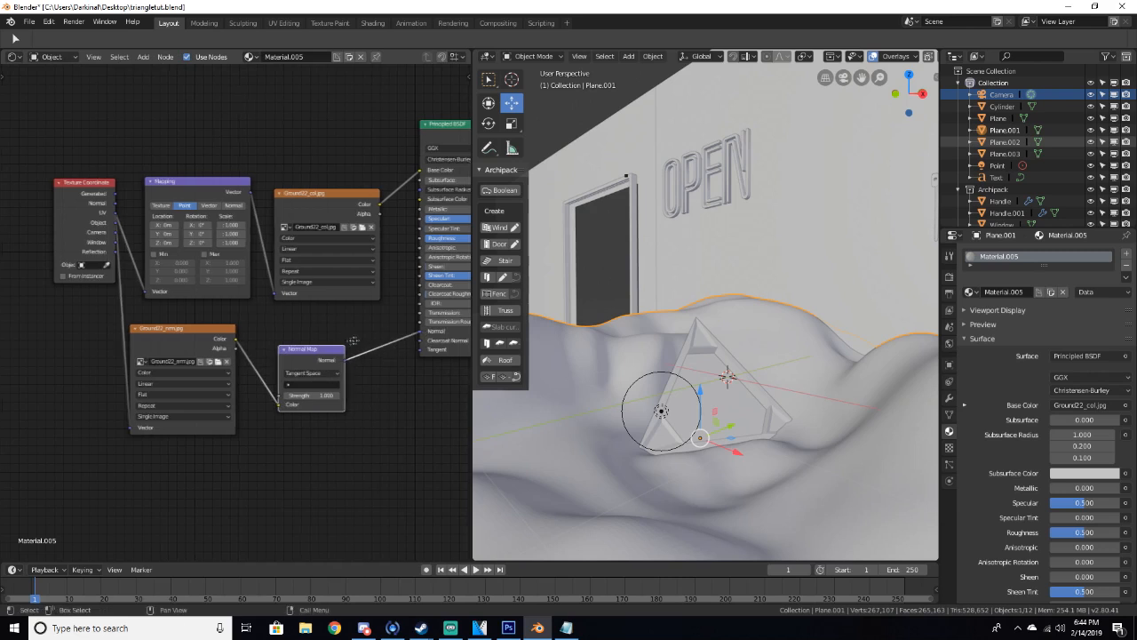
middle_click_drag(327, 368, 300, 373)
Set the normal texture's color space to Non-Color Data and preview the ground in rendered shading
left_click(178, 376)
left_click(172, 356)
key("z")
left_click(821, 348)
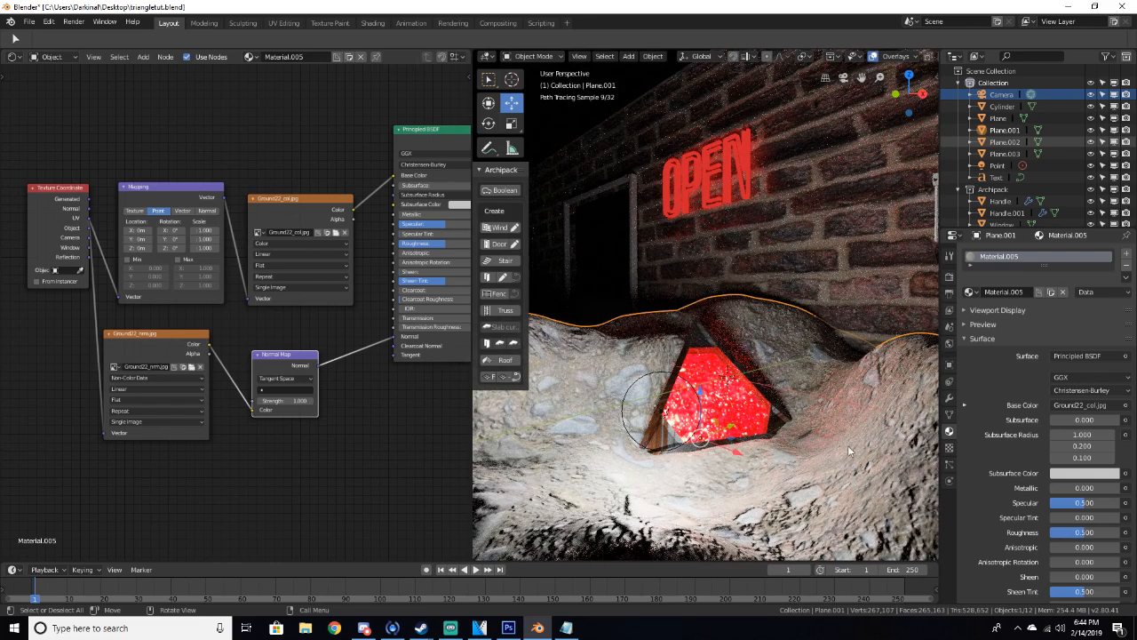
Set the Normal Map strength to 5
left_click(280, 401)
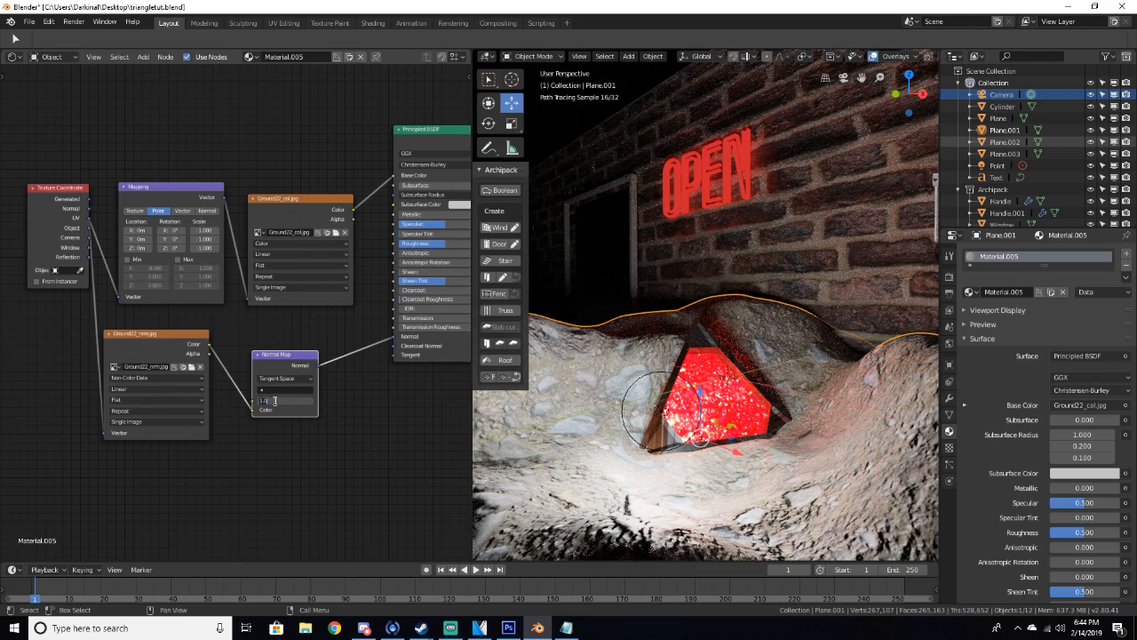
type("5")
key("Return")
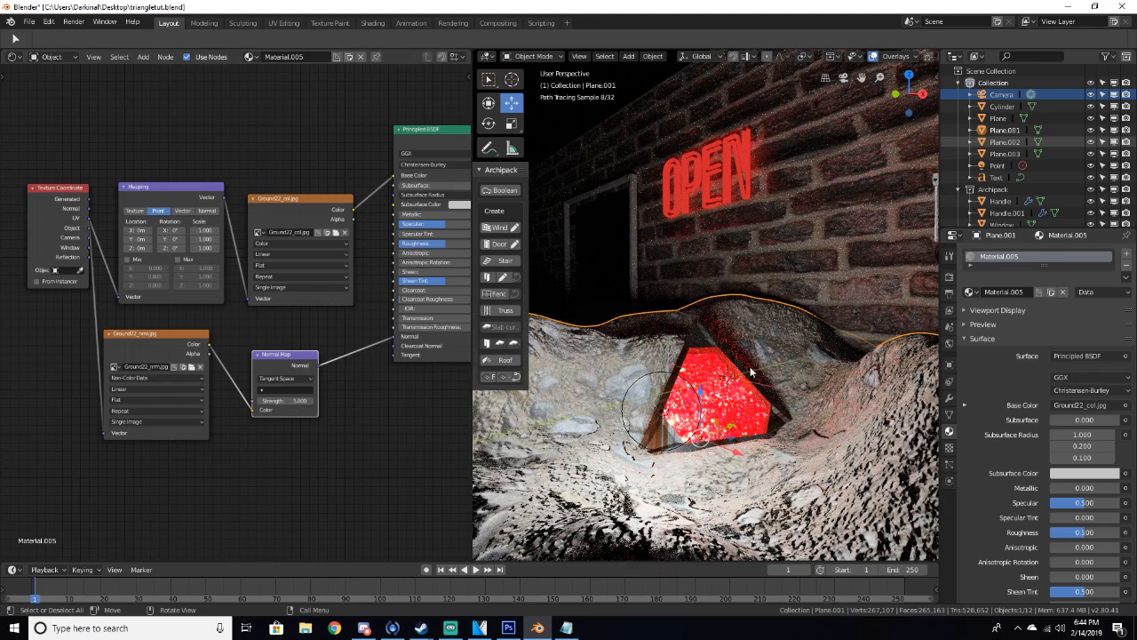
Delete the point light from the camera view
key("KP_0")
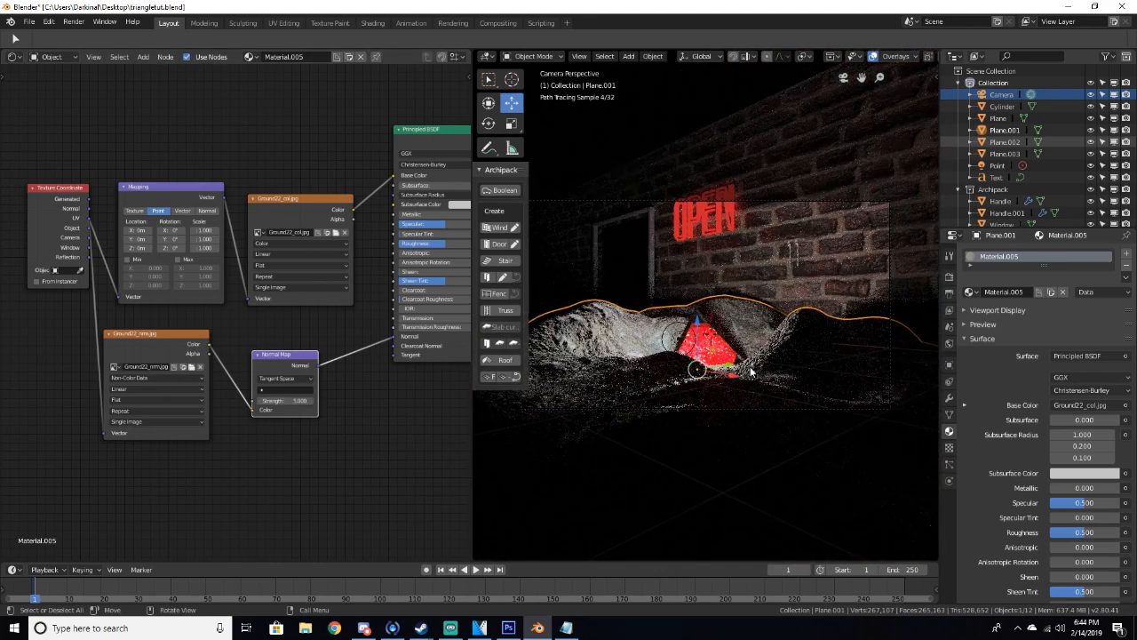
left_click(678, 341)
key("Delete")
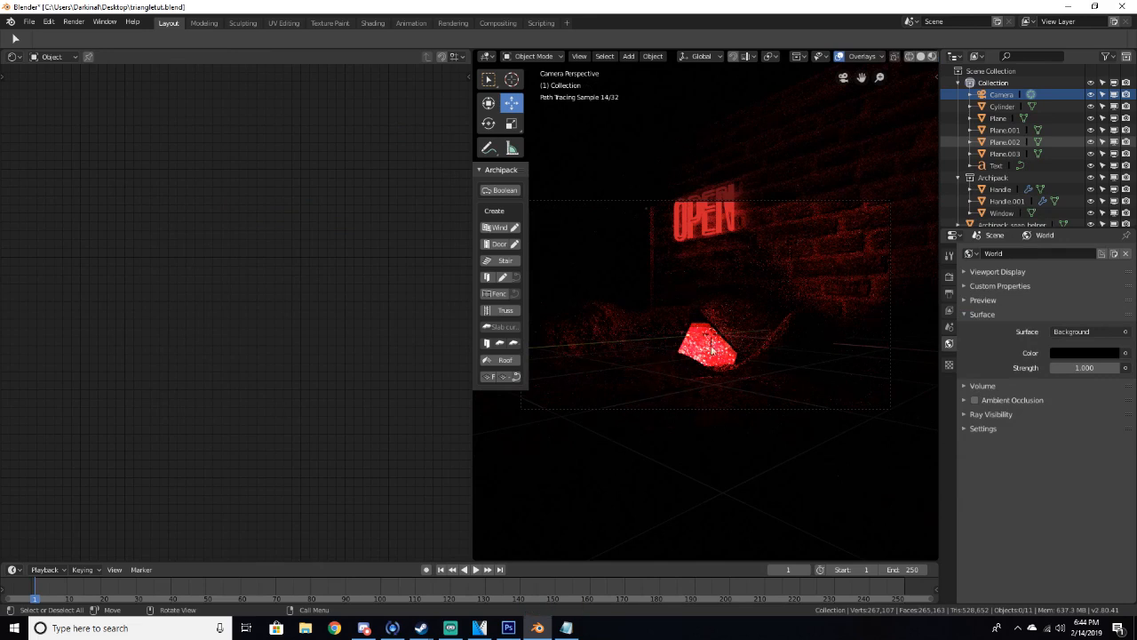
Return to solid shading, select the ground mesh and switch it to Sculpt Mode with the Smooth brush
key("z")
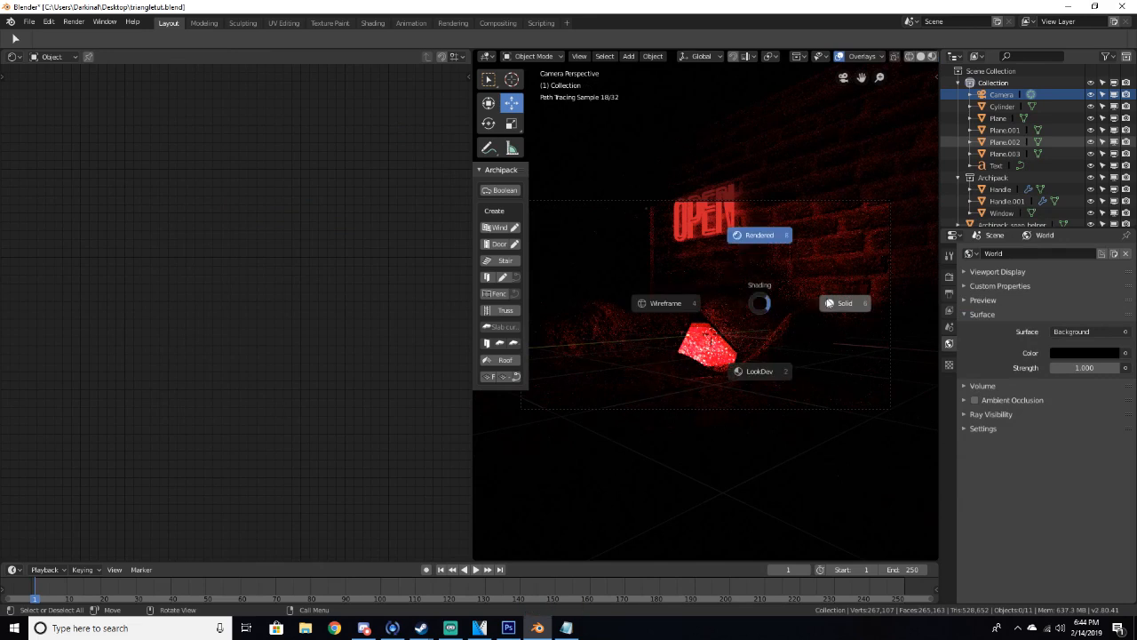
left_click(830, 302)
middle_click_drag(826, 299, 818, 327)
left_click(589, 499)
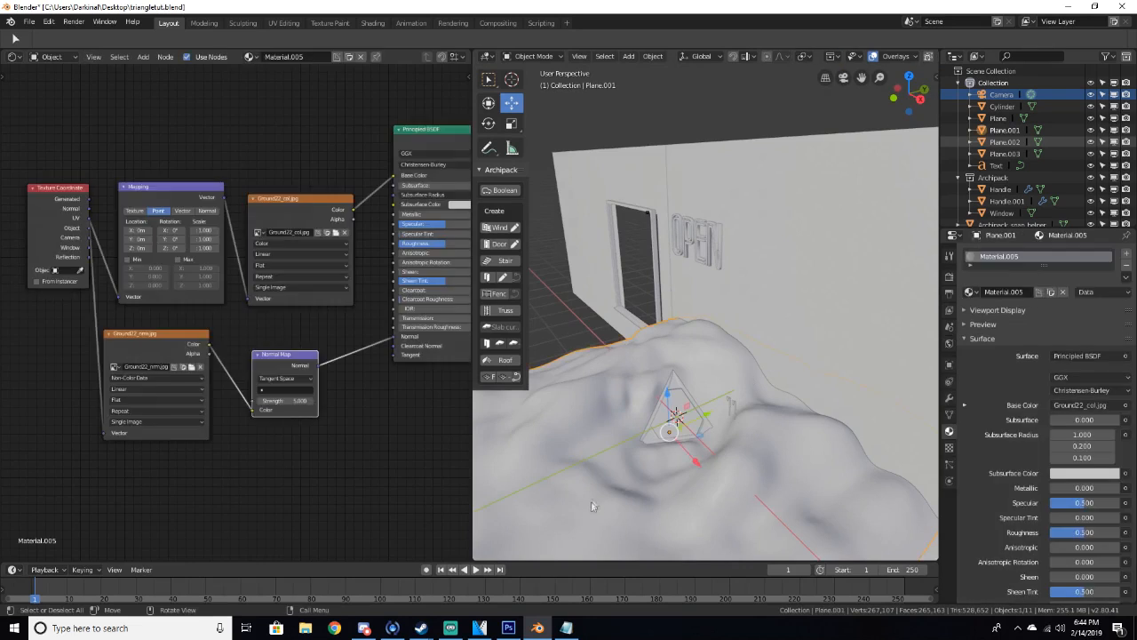
middle_click_drag(589, 499, 614, 472)
left_click(542, 56)
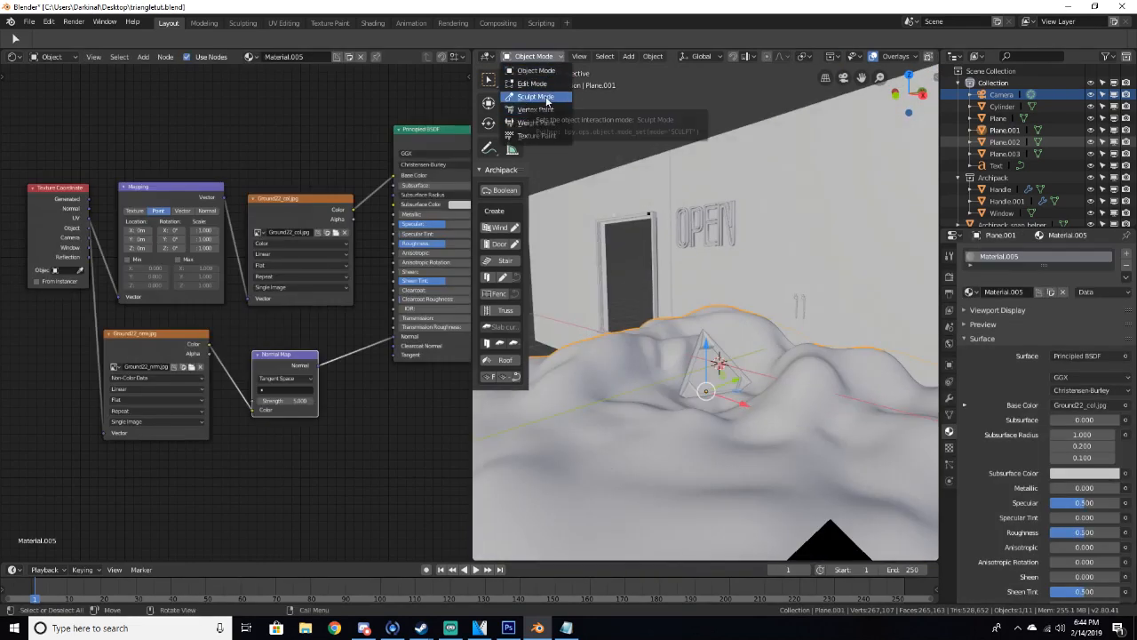
left_click(546, 98)
mouse_move(613, 418)
middle_mouse_down()
mouse_move(658, 418)
mouse_move(631, 425)
middle_mouse_up()
left_click_drag(589, 468, 582, 442)
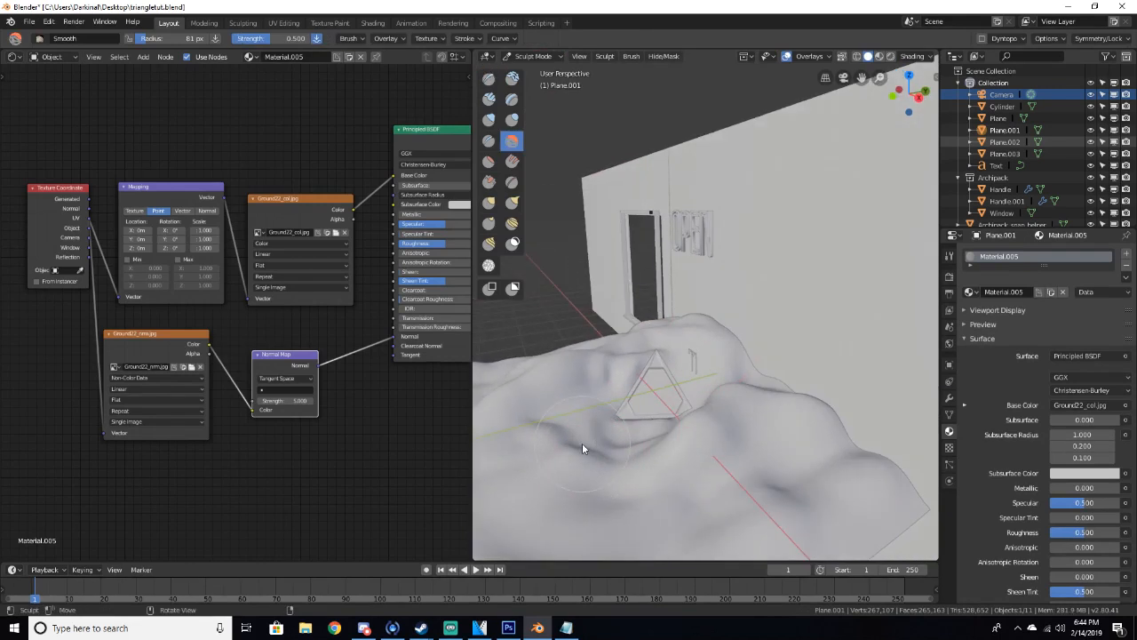
left_click(531, 56)
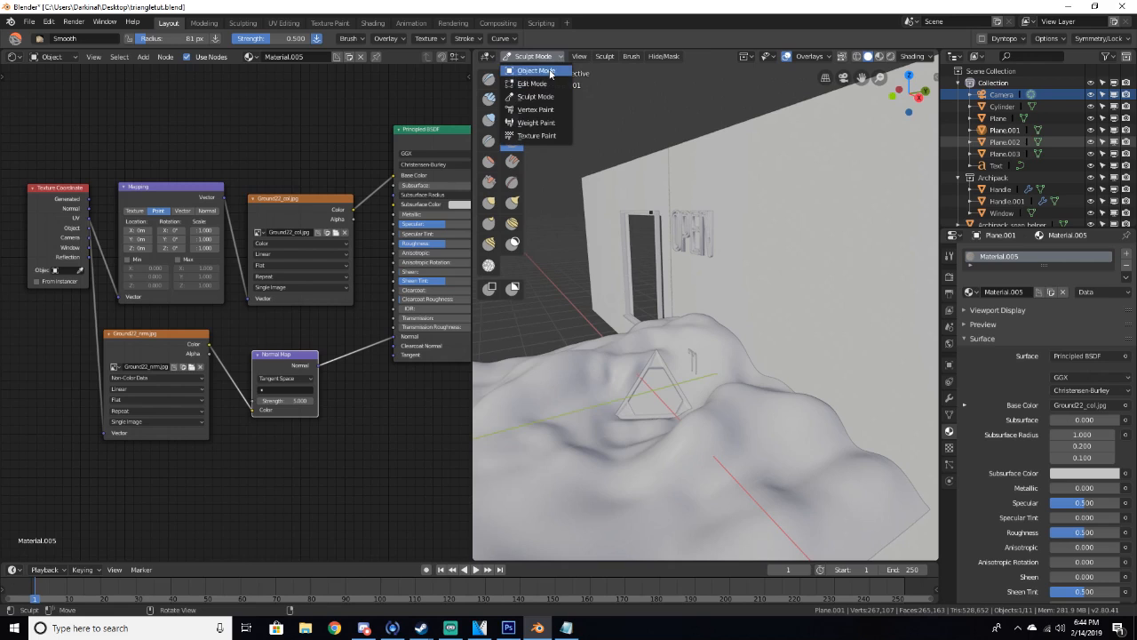
left_click(546, 71)
left_click(533, 56)
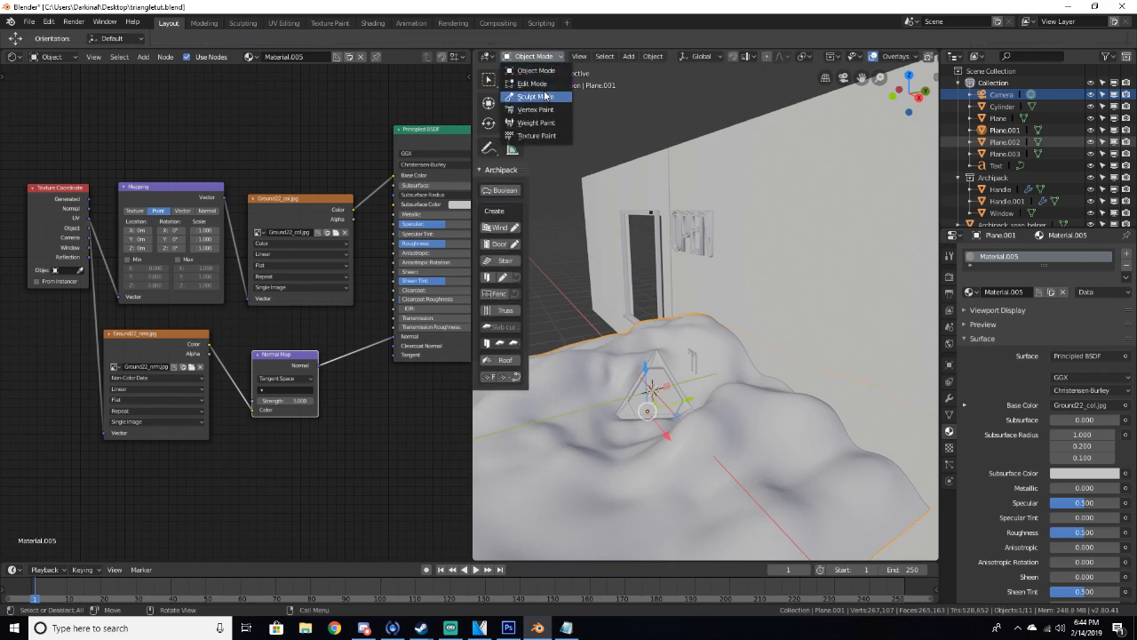
left_click(546, 96)
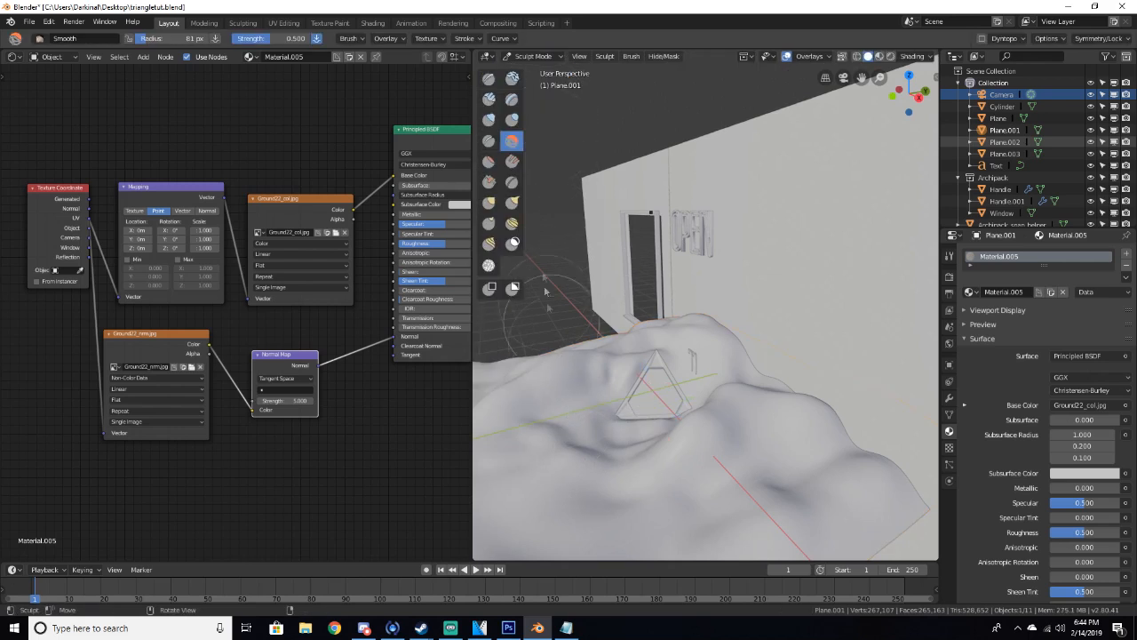
Switch to the Draw brush and sculpt a stroke on the ground mesh beside the triangle
key("x")
left_click_drag(580, 450, 592, 463)
key("KP_0")
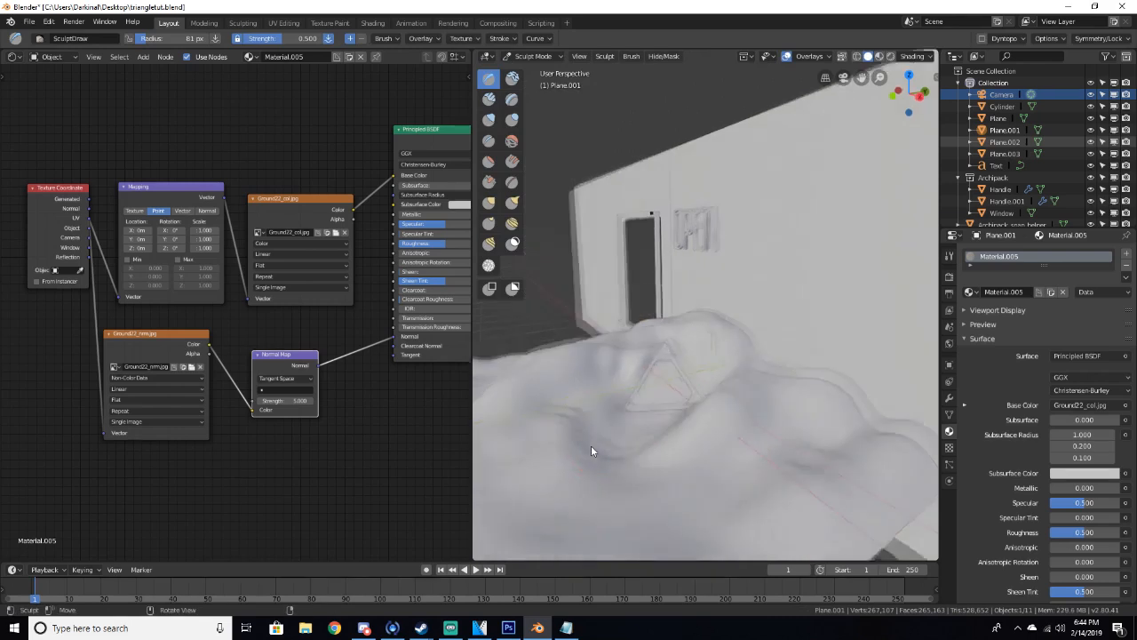
key("KP_0")
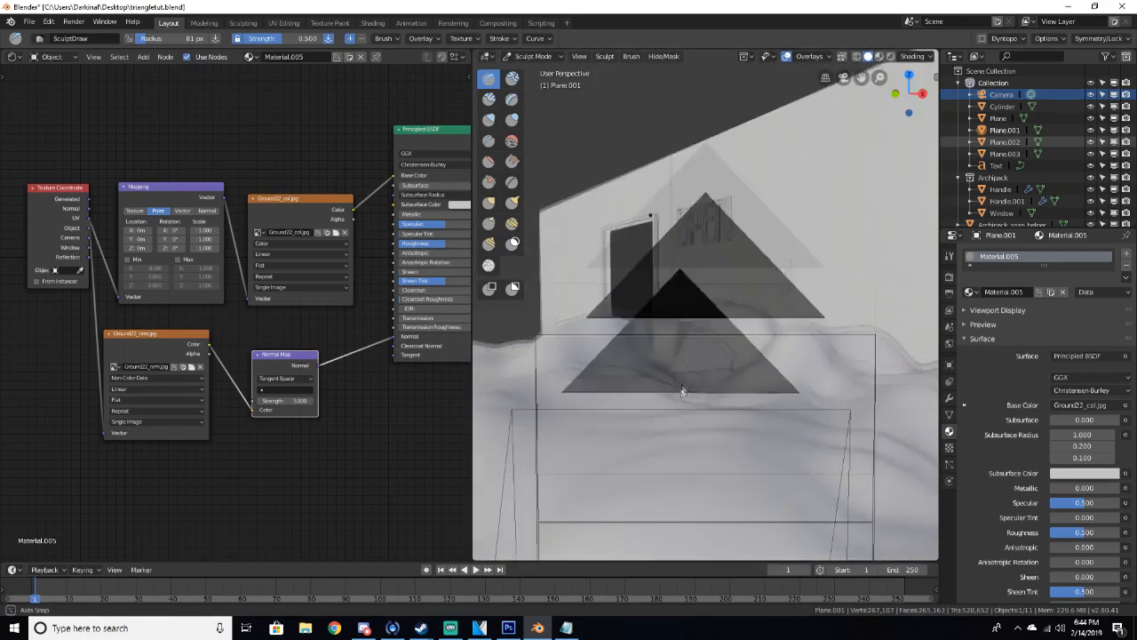
Return to Object Mode and preview the camera view in rendered shading, then switch back to solid shading
left_click(531, 56)
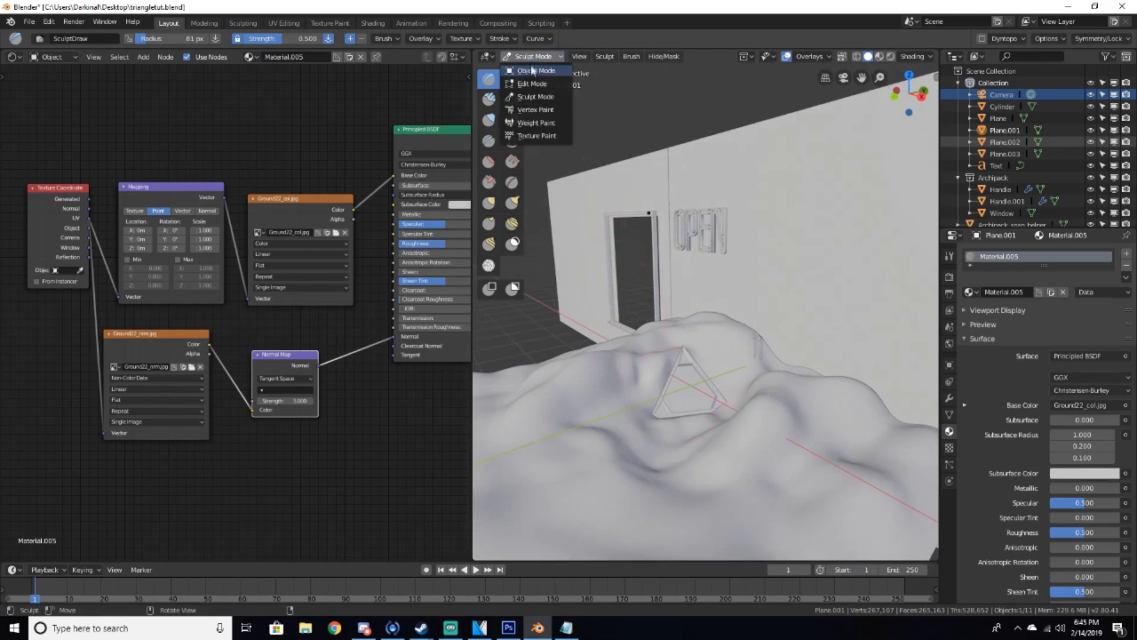
left_click(535, 75)
key("KP_0")
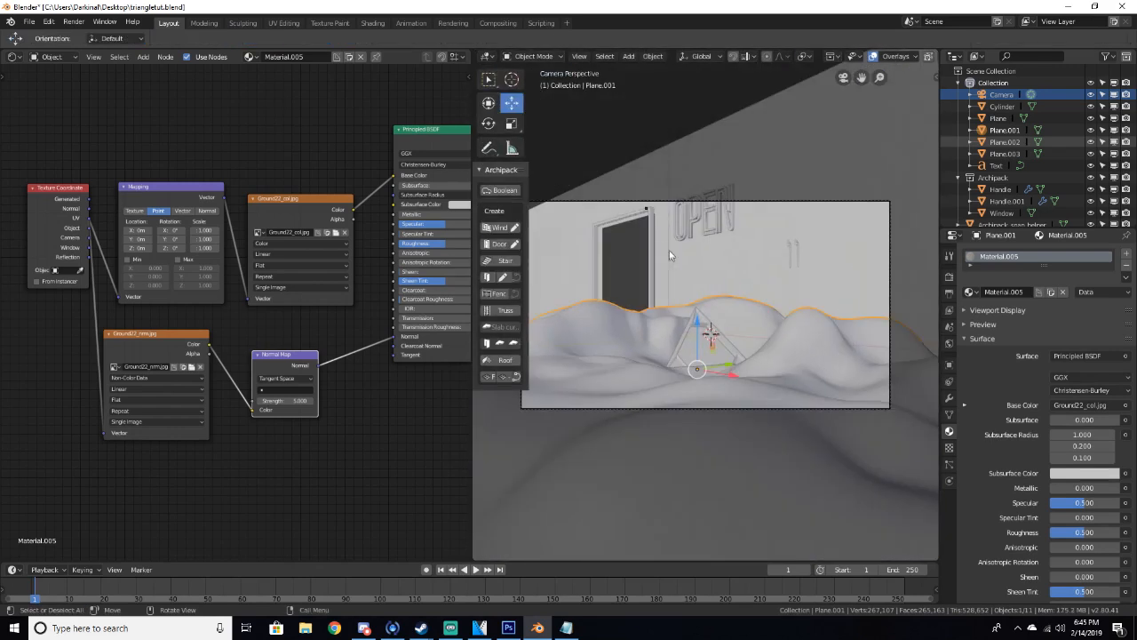
key("z")
left_click(664, 187)
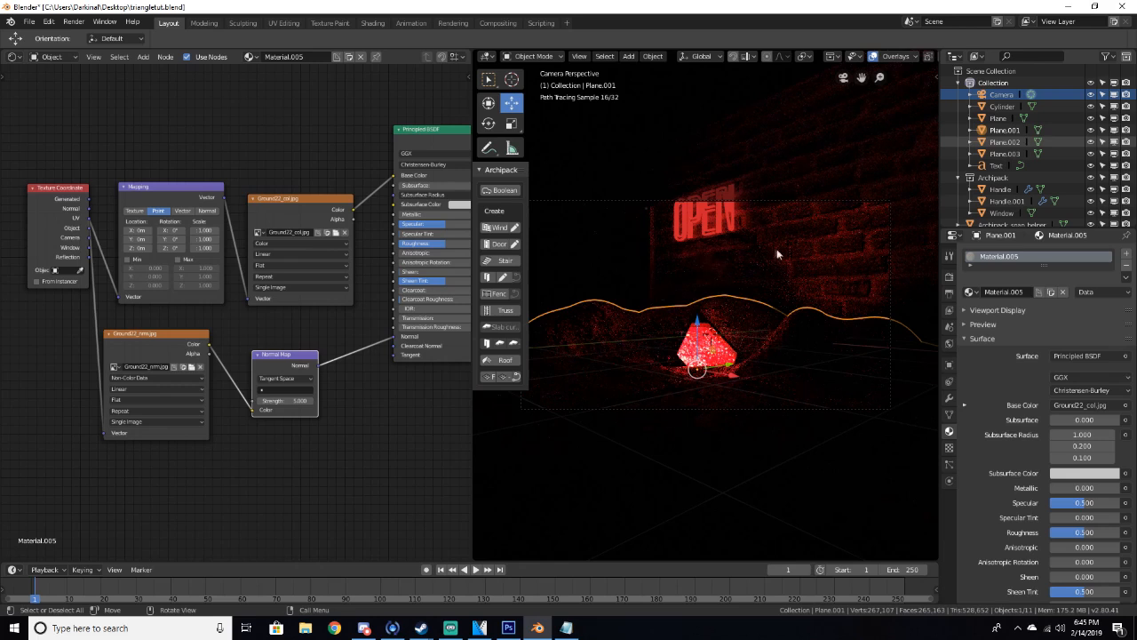
key("z")
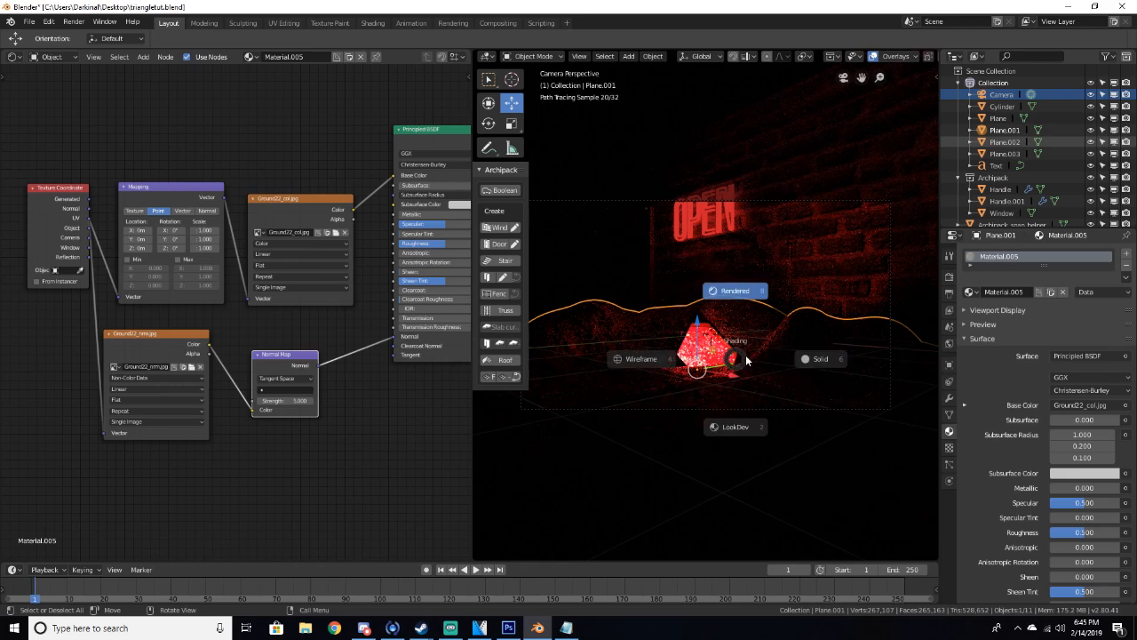
left_click(815, 355)
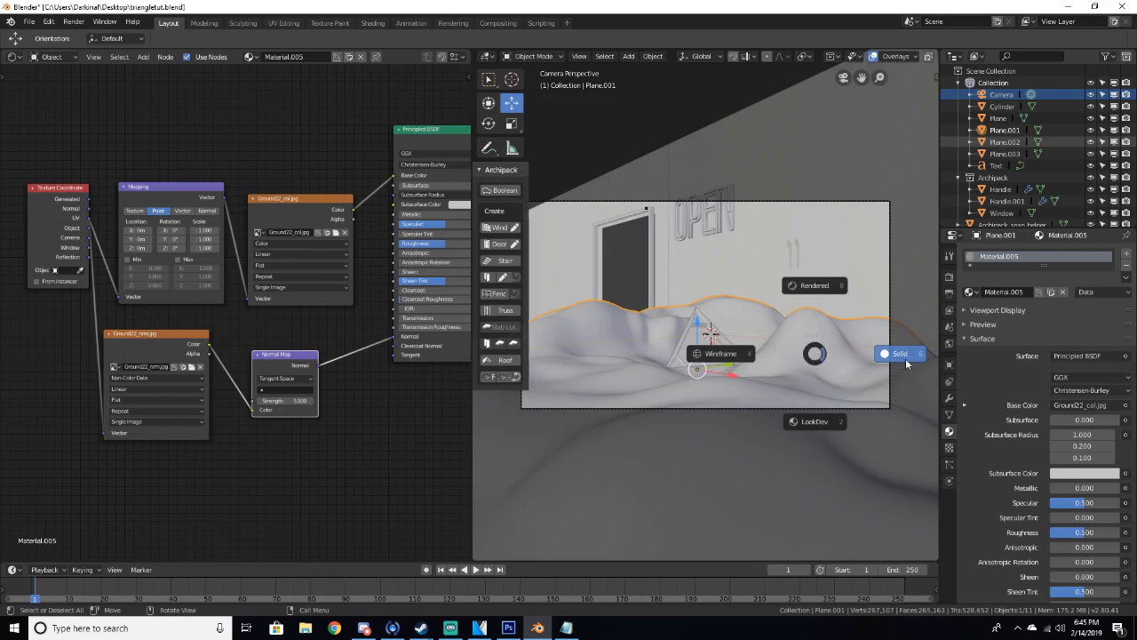
Select and delete the door and its handles from the brick wall's doorway
mouse_move(906, 363)
middle_mouse_down()
mouse_move(849, 348)
mouse_move(725, 457)
mouse_move(802, 406)
middle_mouse_up()
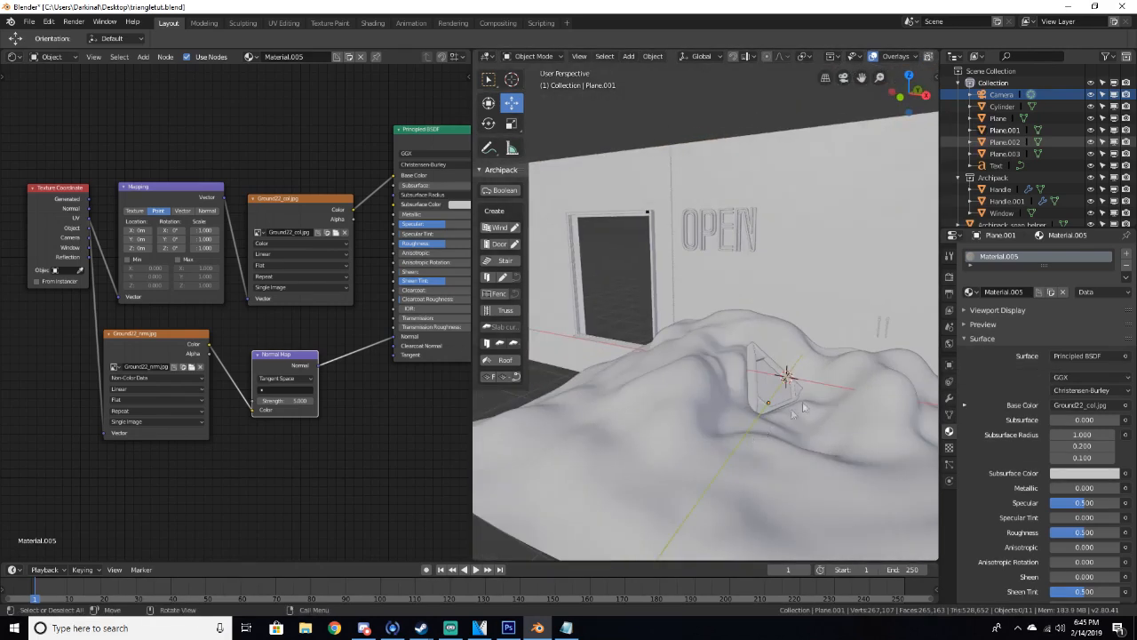
key("Delete")
left_click(888, 326)
key("Delete")
middle_click_drag(880, 338, 841, 346)
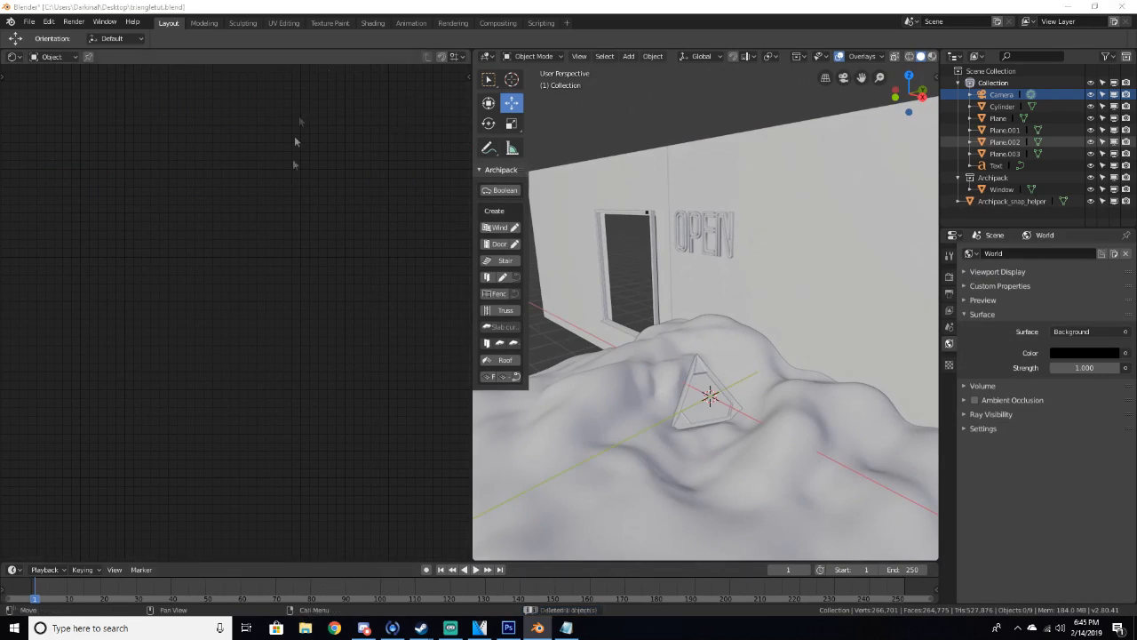
left_click(304, 628)
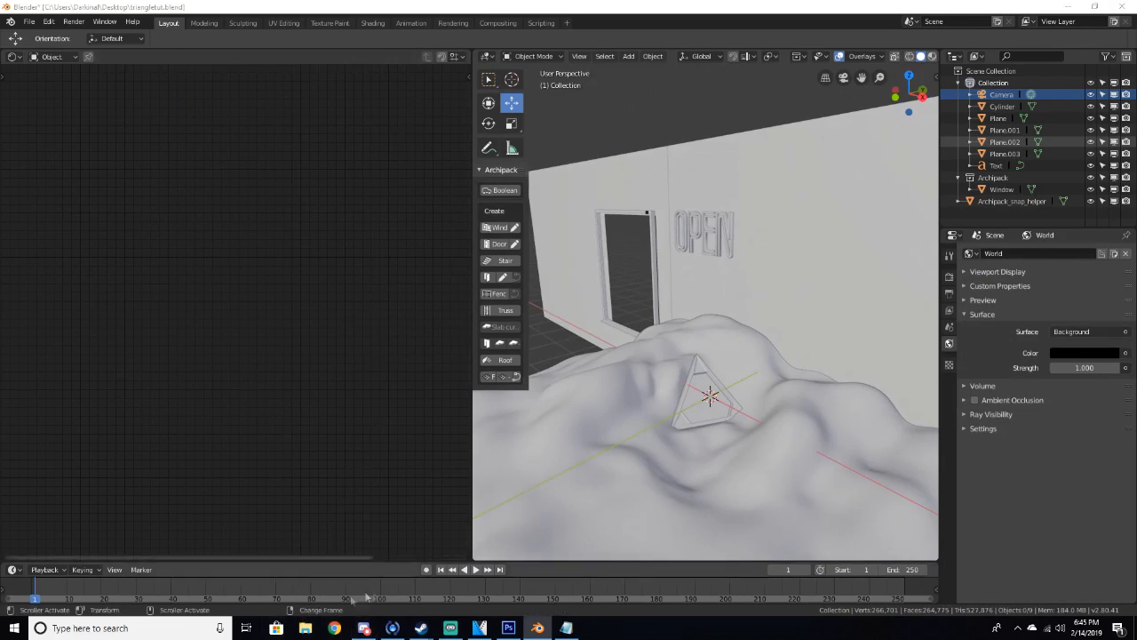
left_click_drag(455, 22, 0, 169)
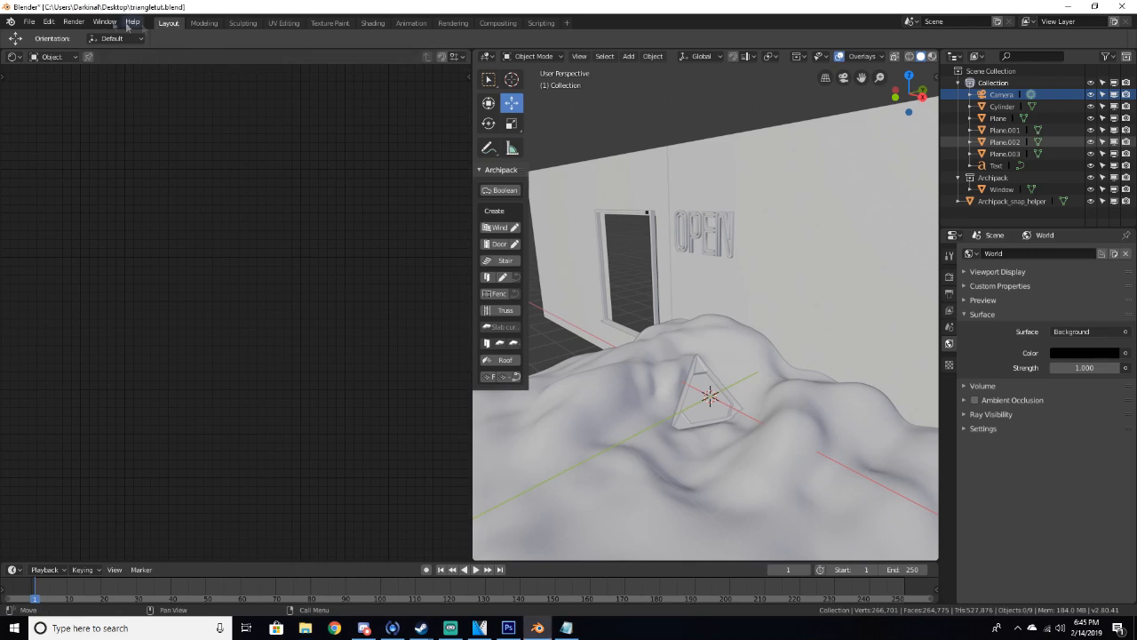
Open Preferences and search the add-ons for IMPORT to check the Import Images as Planes add-on
left_click(46, 22)
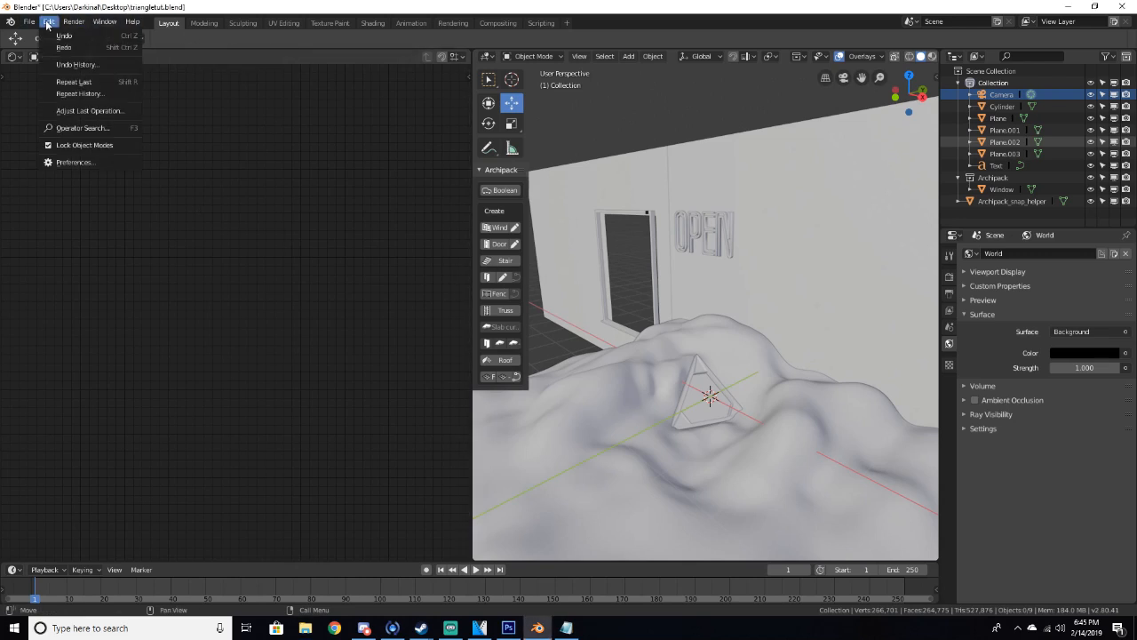
left_click(89, 161)
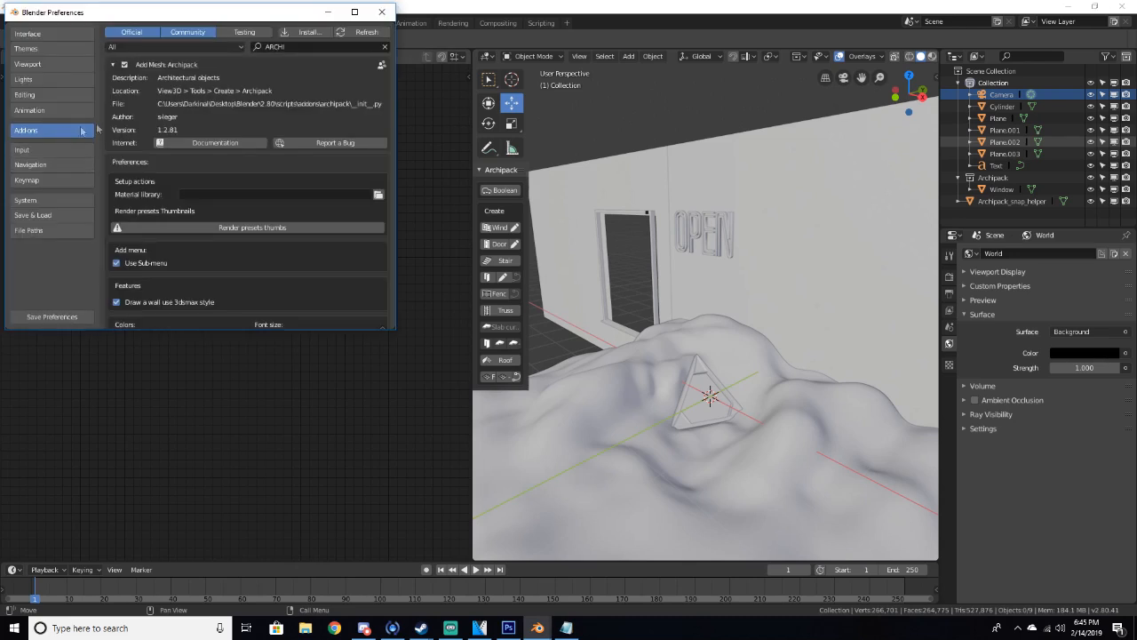
left_click(286, 48)
key("BackSpace")
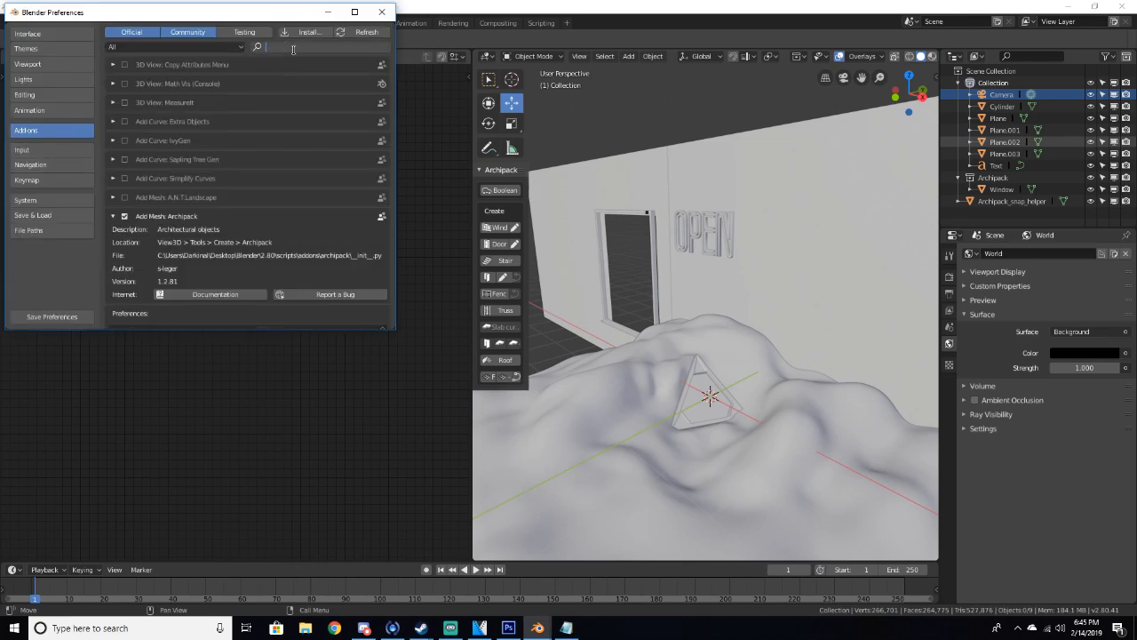
type("IMPORT")
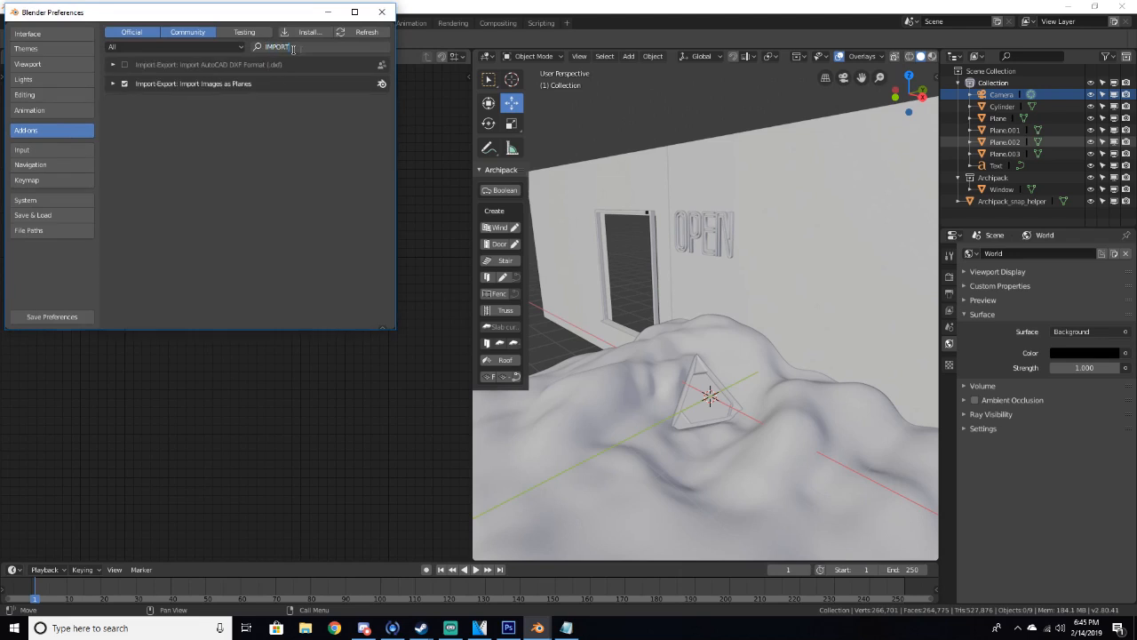
key("Return")
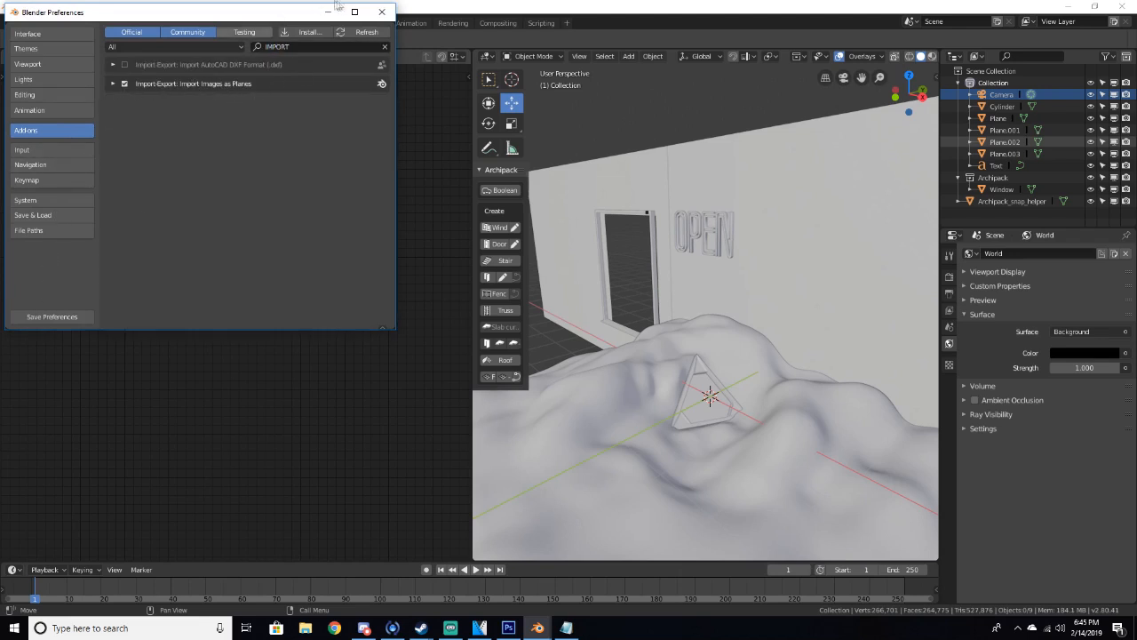
left_click(381, 11)
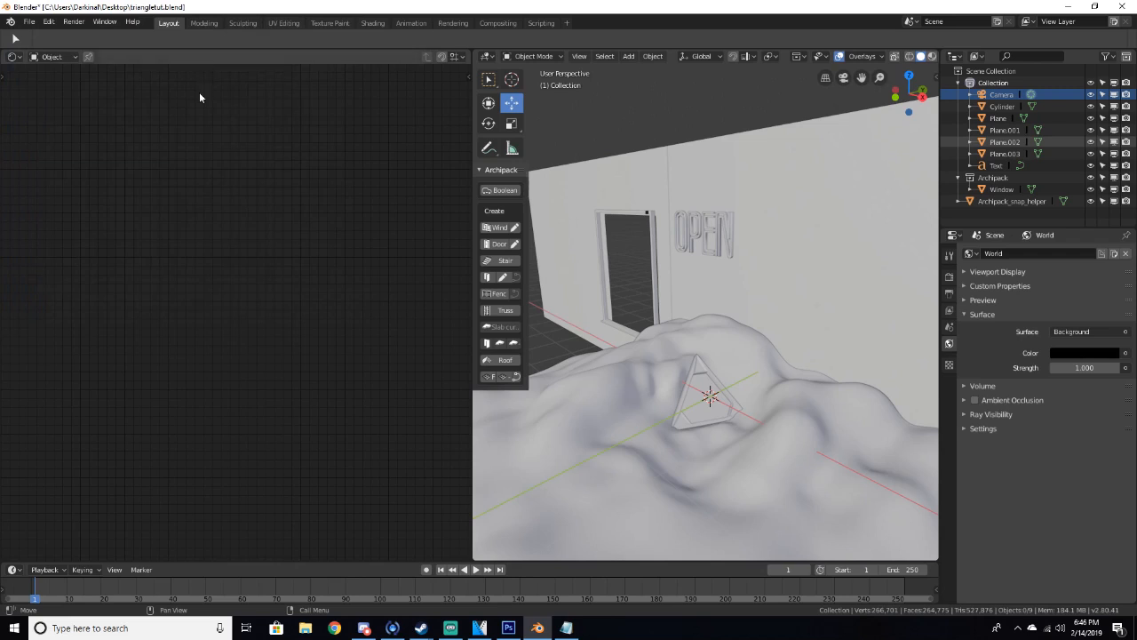
Import 12.png from the Textures folder as an image plane
left_click(29, 23)
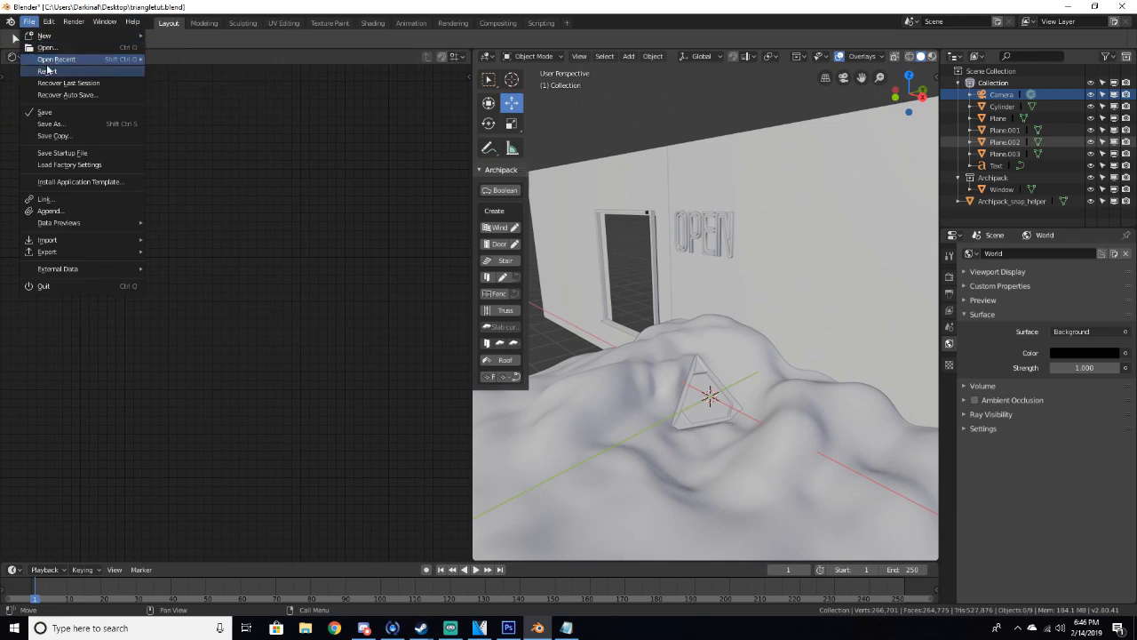
mouse_move(81, 240)
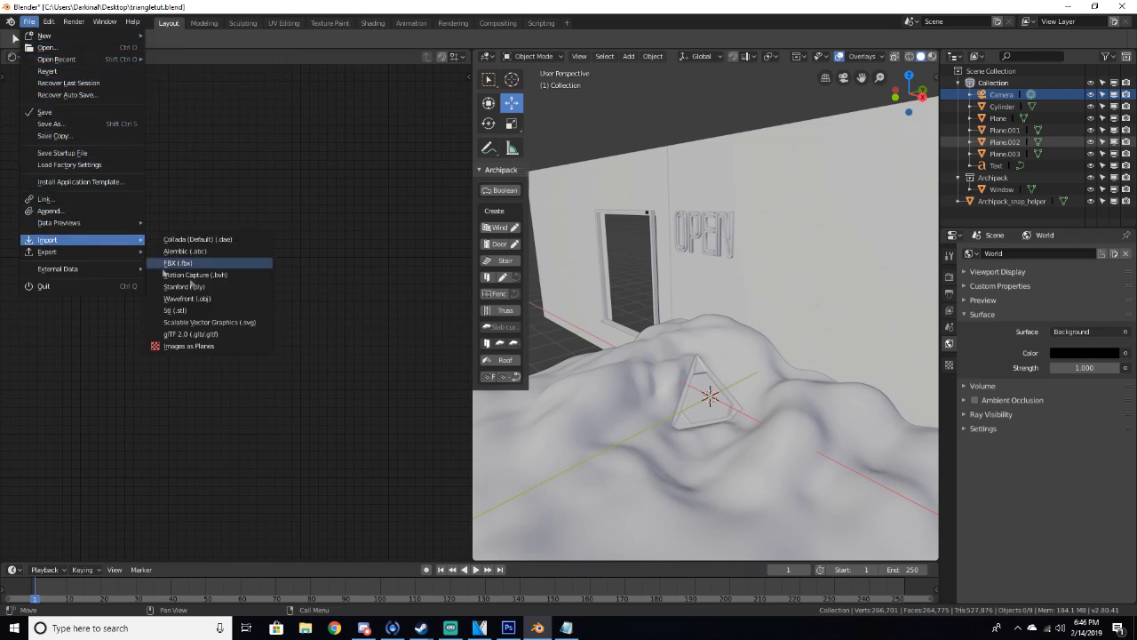
left_click(201, 349)
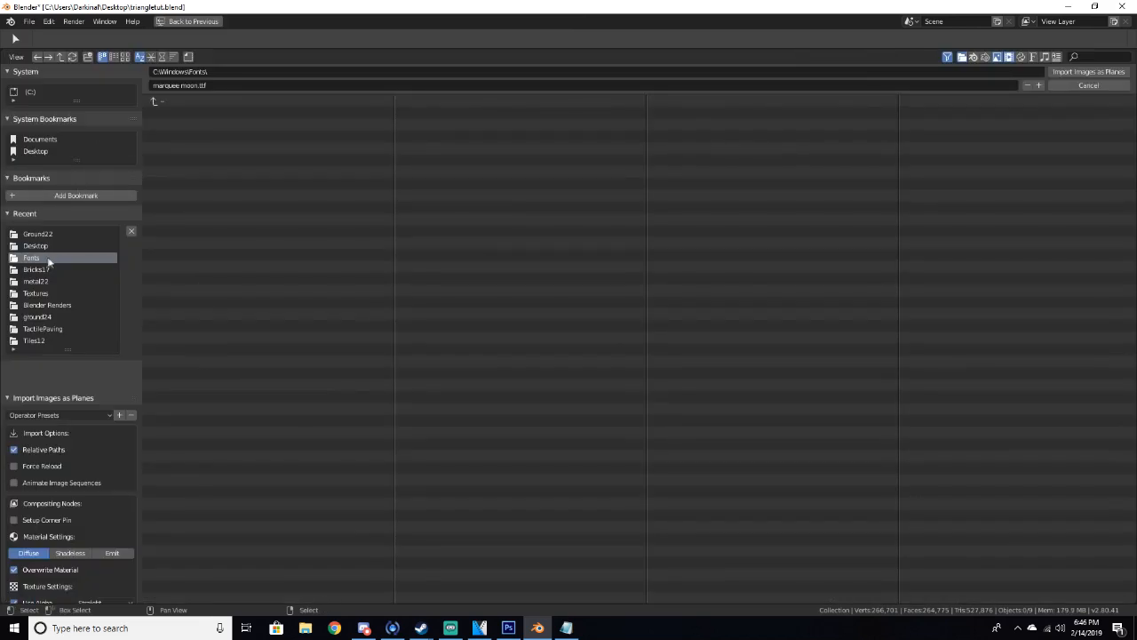
left_click(39, 294)
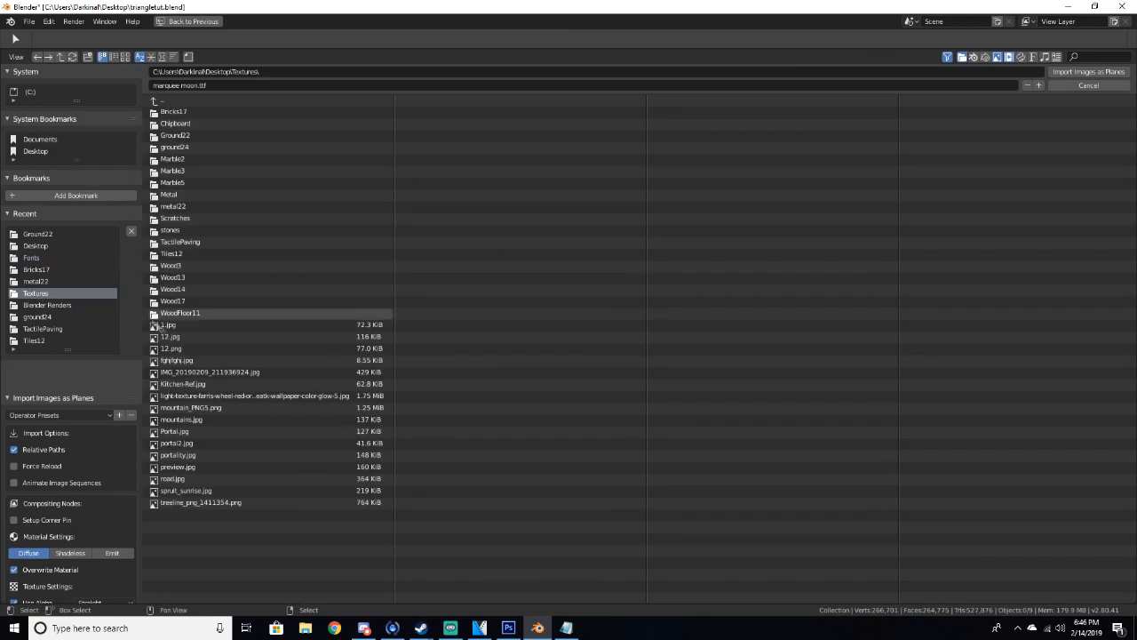
left_click(186, 350)
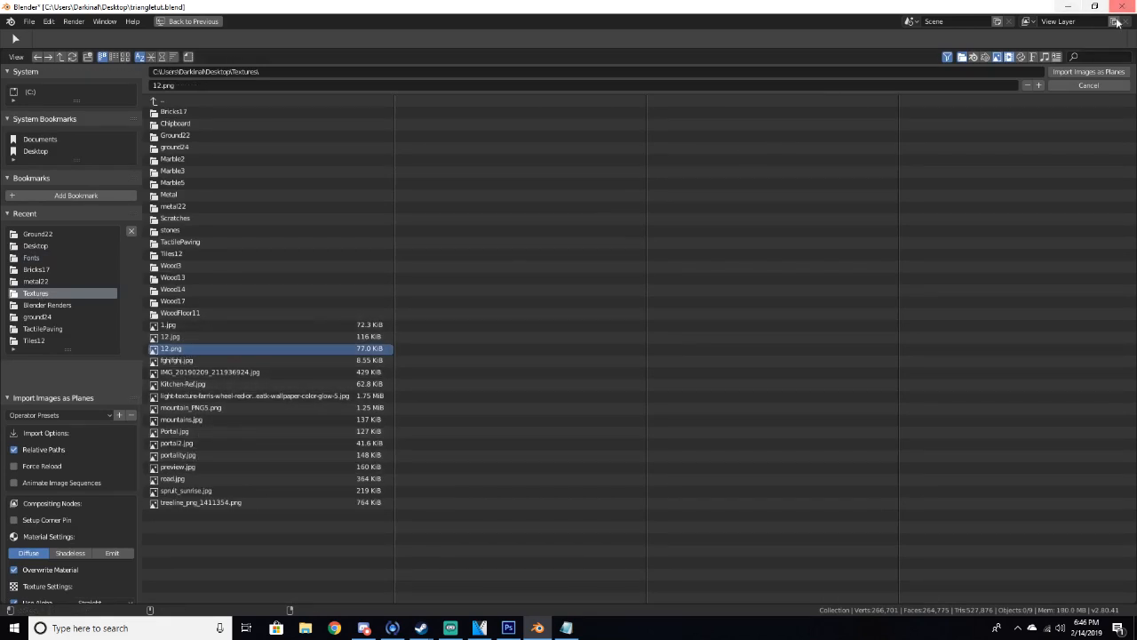
left_click(1089, 72)
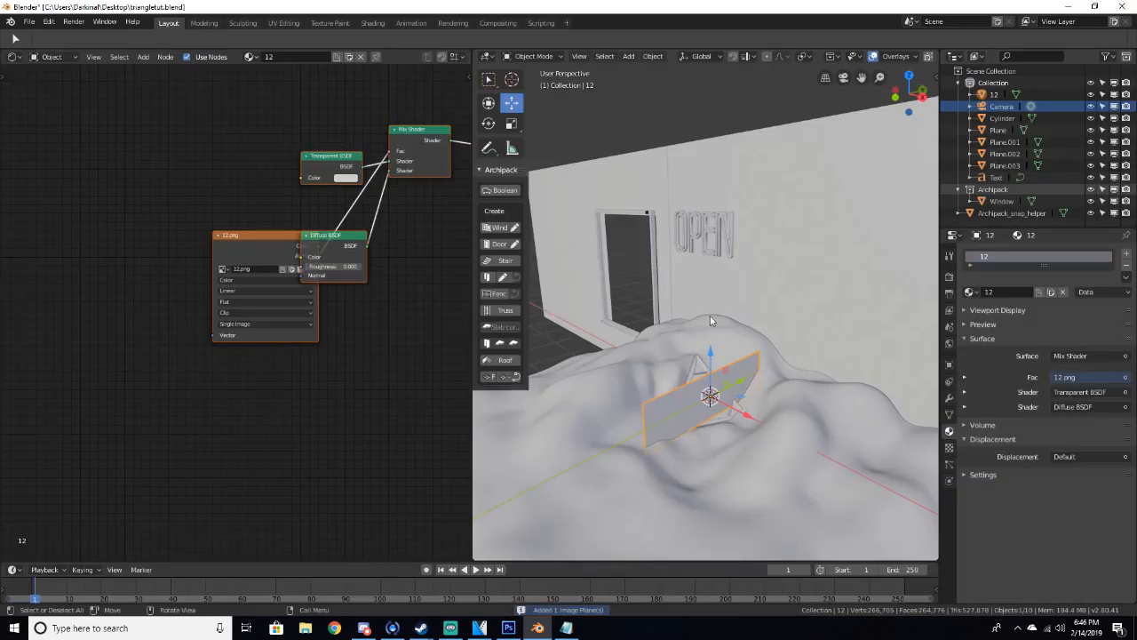
Preview the imported plane in rendered camera view, raise it, delete it, and return to solid shading
left_click_drag(679, 383, 623, 407)
key("KP_0")
key("z")
left_click(682, 310)
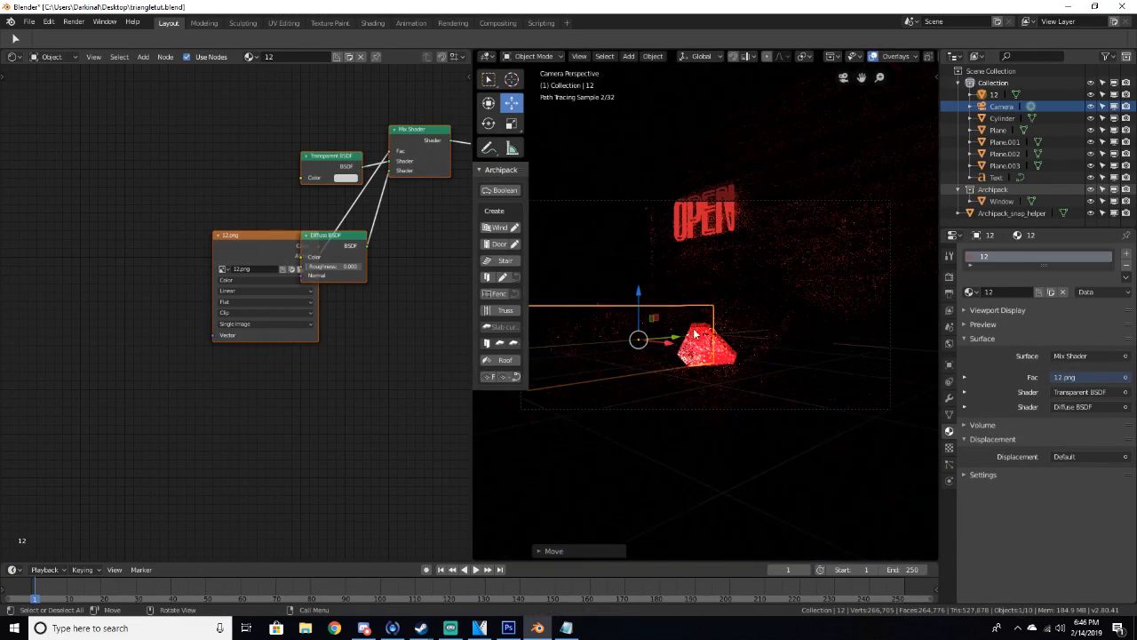
left_click_drag(681, 328, 677, 286)
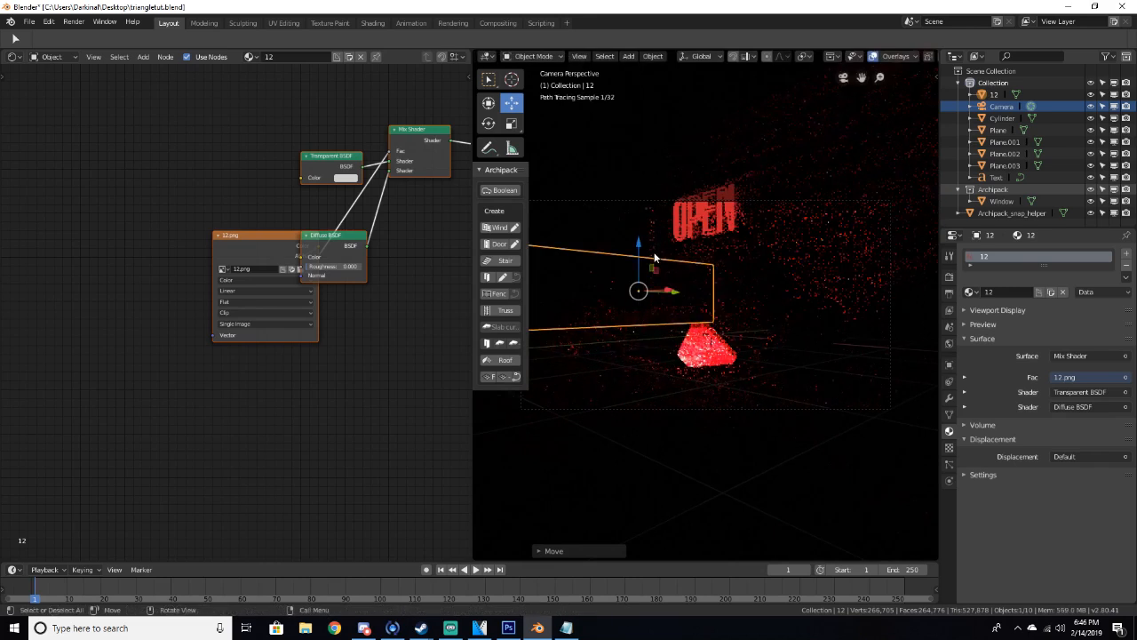
key("Delete")
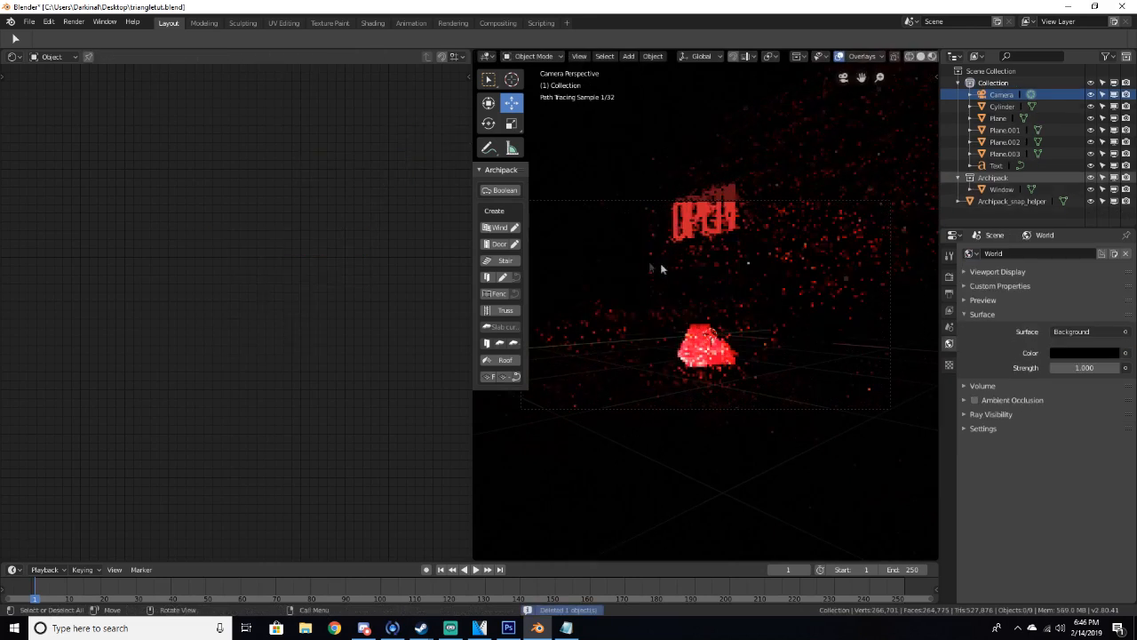
key("z")
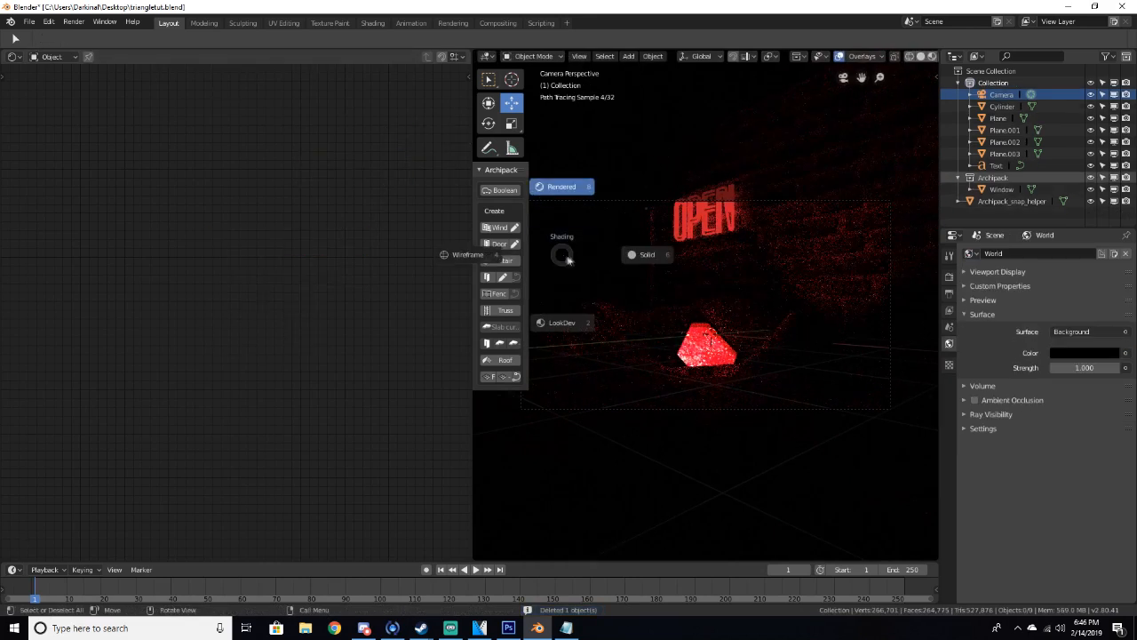
left_click(612, 268)
Import 12.png from the Textures folder as an image plane using the Emit material shader
left_click(29, 22)
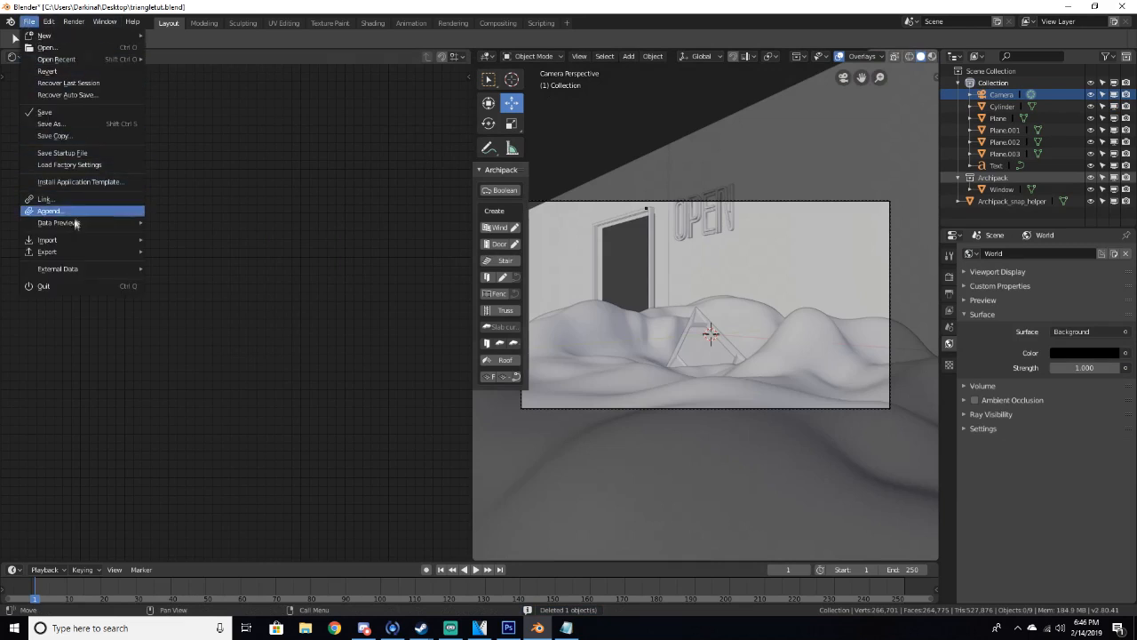
mouse_move(89, 240)
left_click(200, 339)
left_click(177, 347)
left_click(106, 553)
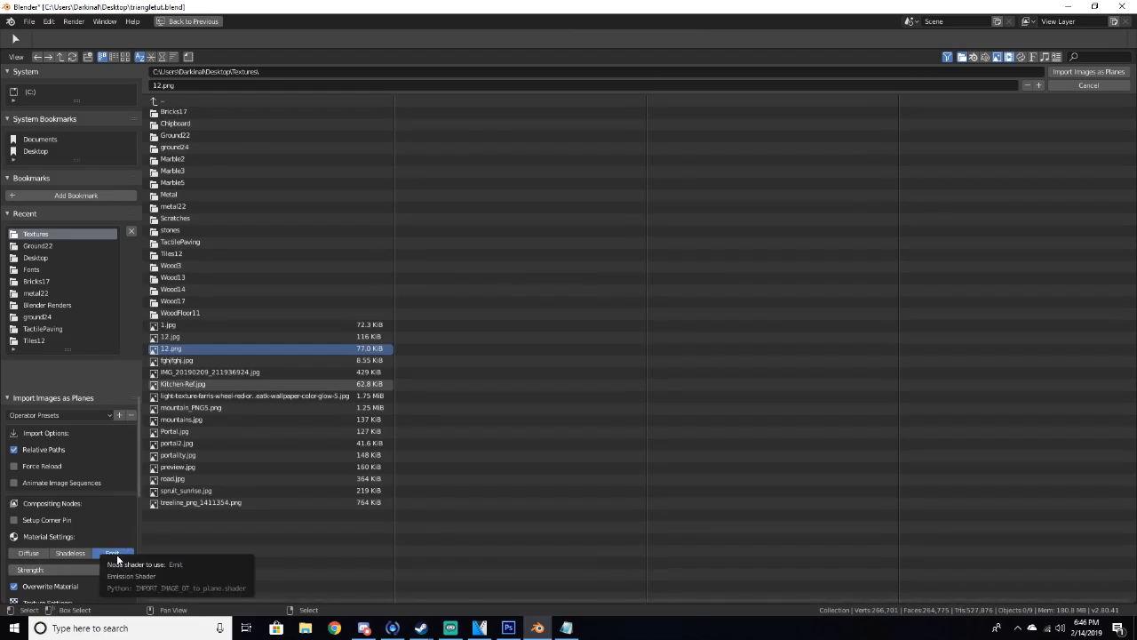
left_click(1080, 73)
Raise the emissive image plane about 0.22 m while previewing it in rendered camera view, then return to solid shading
left_click_drag(744, 336, 646, 344)
key("z")
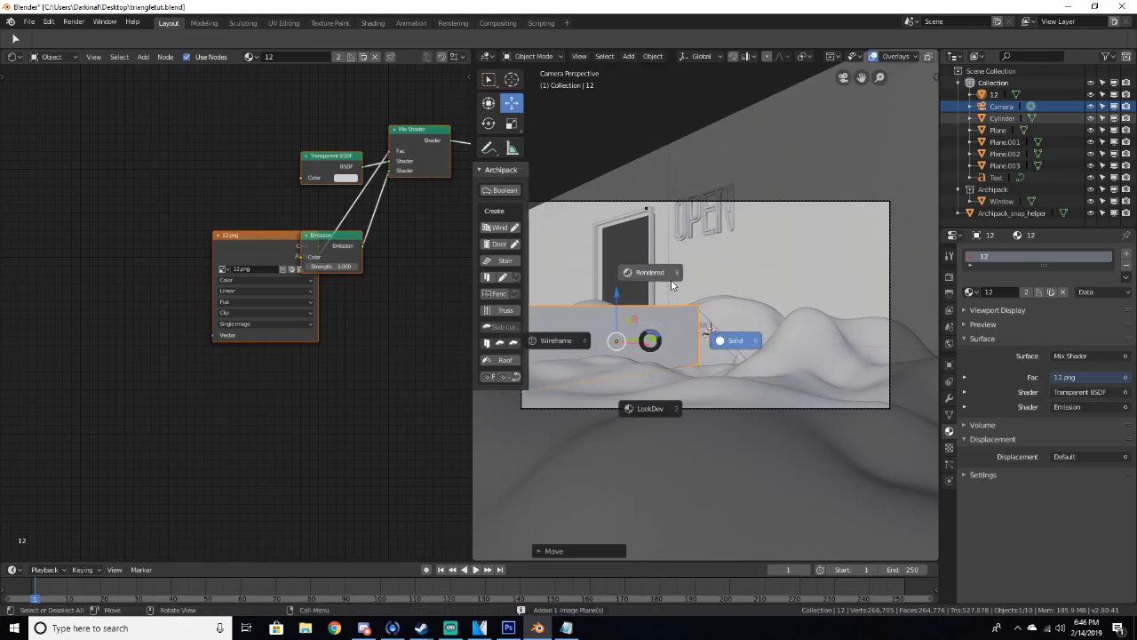
left_click(671, 282)
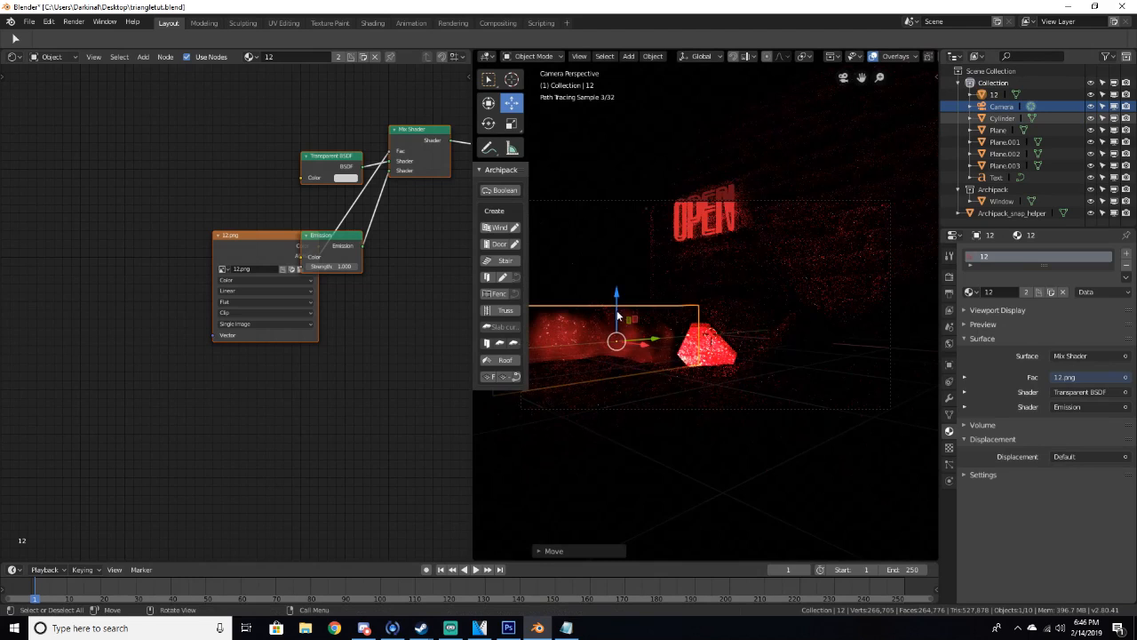
left_click_drag(616, 310, 619, 291)
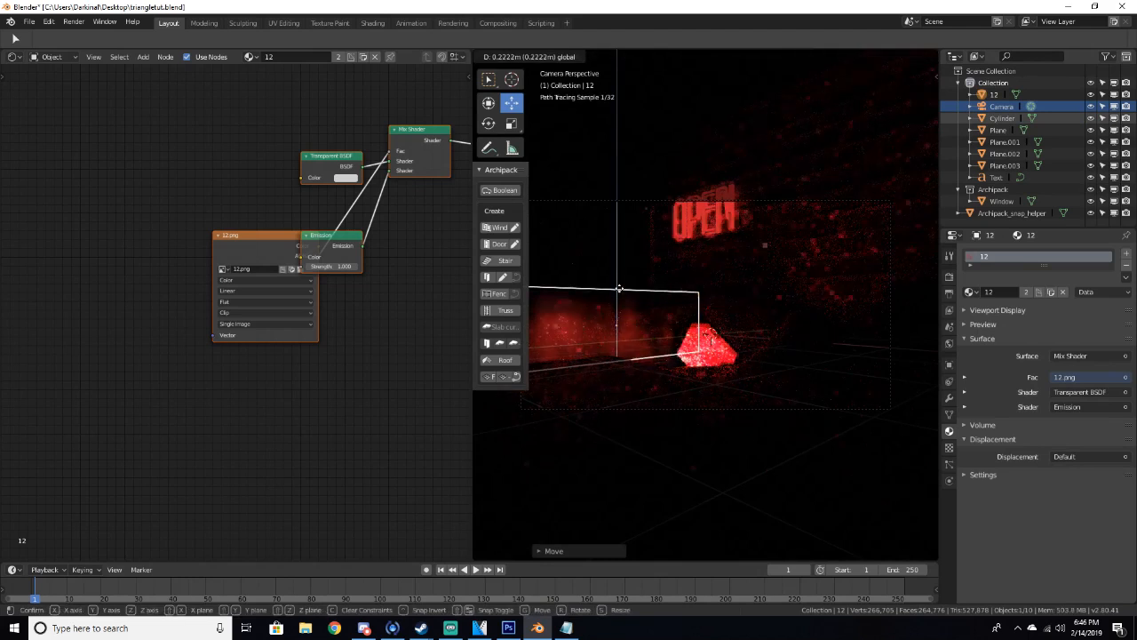
key("z")
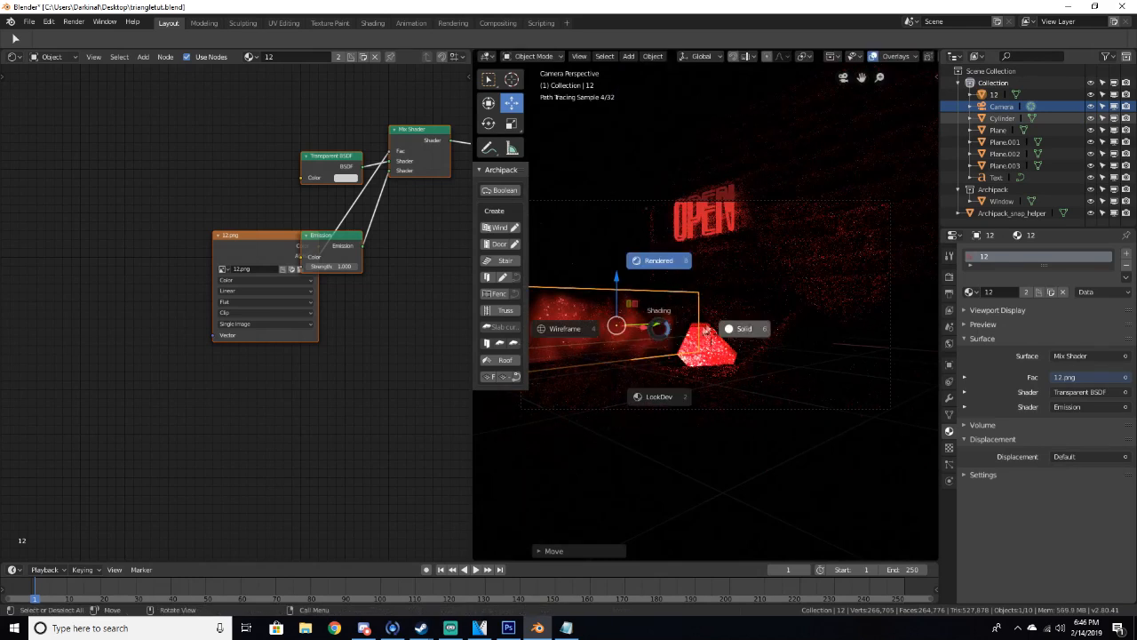
left_click(724, 330)
Switch to solid shading, rotate the image plane to tilt it, and nudge it upward slightly
mouse_move(716, 325)
middle_mouse_down()
mouse_move(678, 376)
mouse_move(627, 380)
middle_mouse_up()
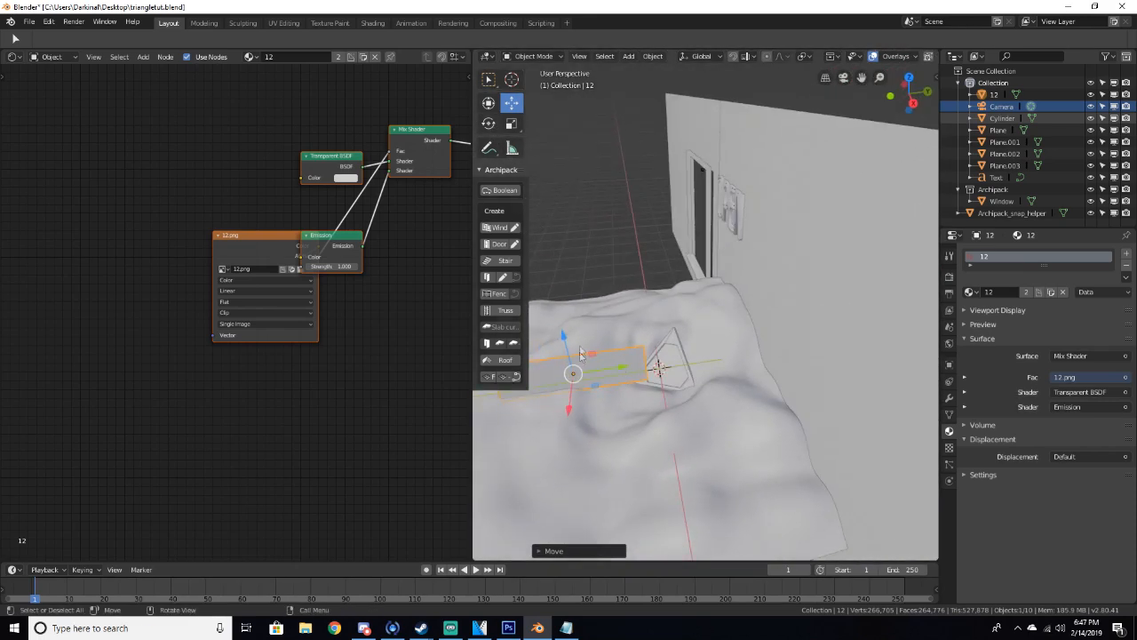
left_click_drag(568, 409, 569, 398)
left_click_drag(610, 359, 580, 368)
left_click(494, 127)
middle_click_drag(582, 365, 634, 330)
left_click(515, 105)
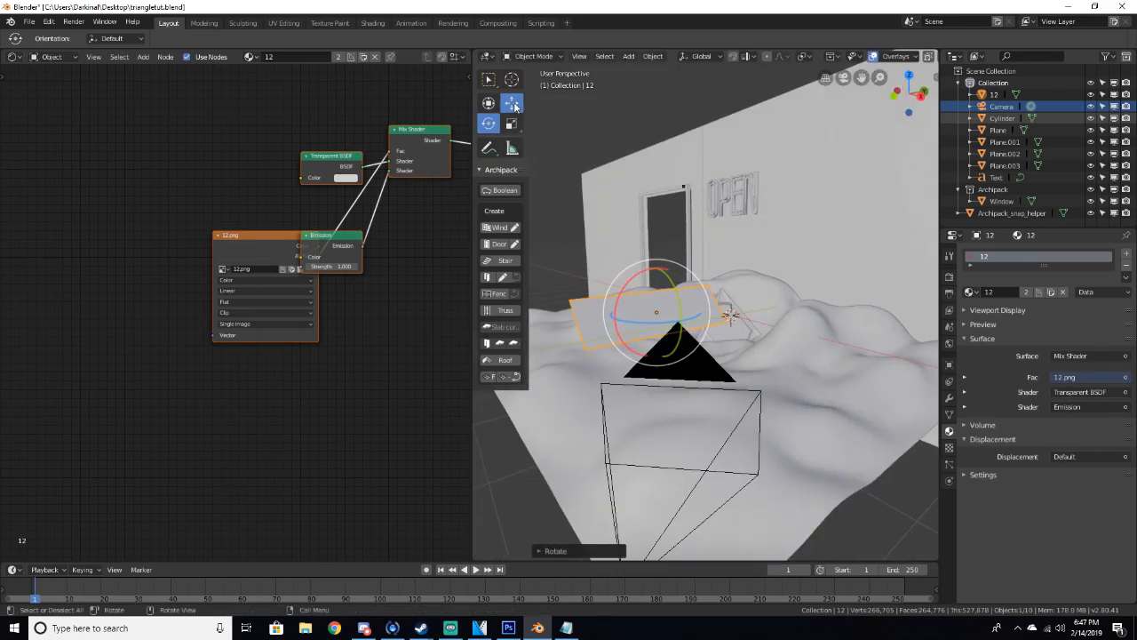
left_click_drag(654, 266, 653, 291)
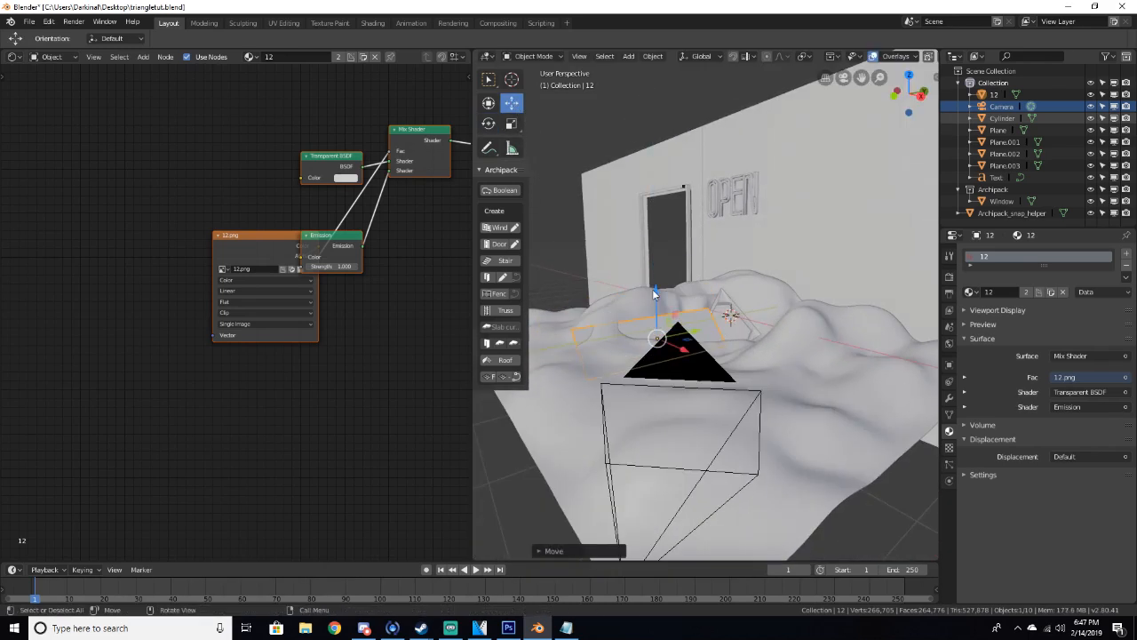
Preview the tilted plane in rendered camera view, then return to solid shading
key("KP_0")
key("z")
left_click(653, 223)
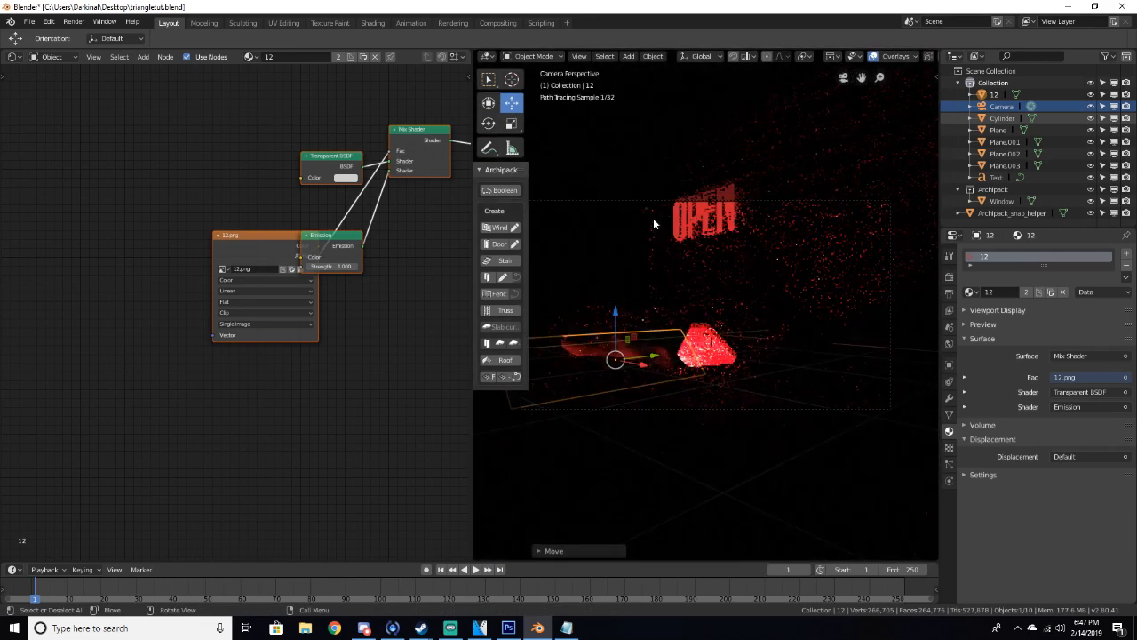
key("z")
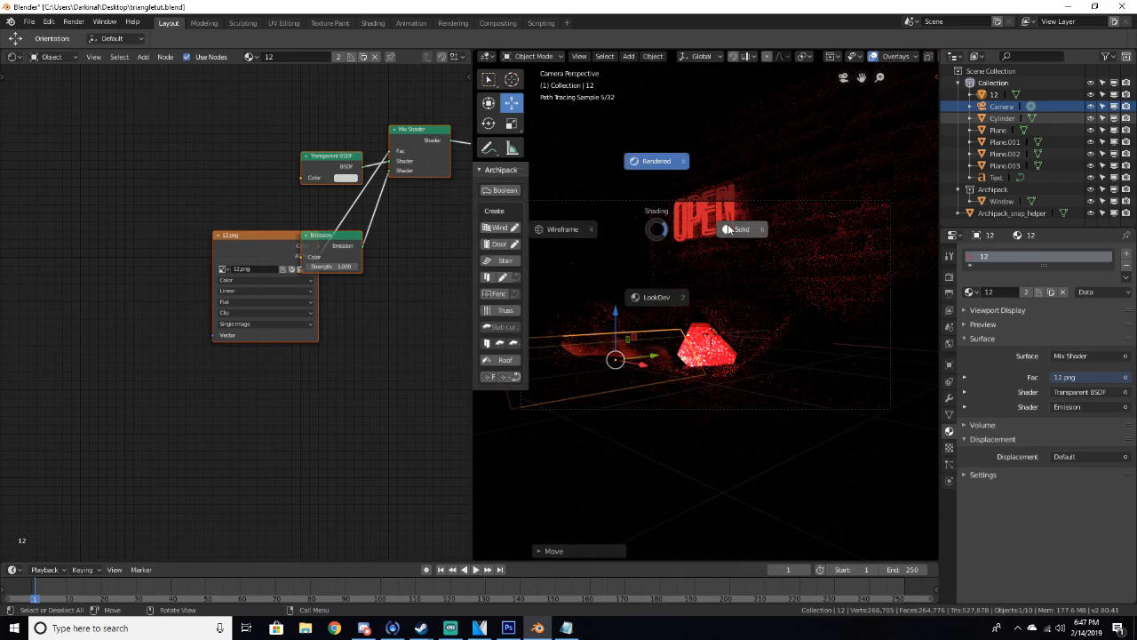
left_click(721, 259)
middle_click_drag(720, 258, 727, 315)
Duplicate the image plane, then move and rotate the copy to a different angle near the triangle
key("shift+d")
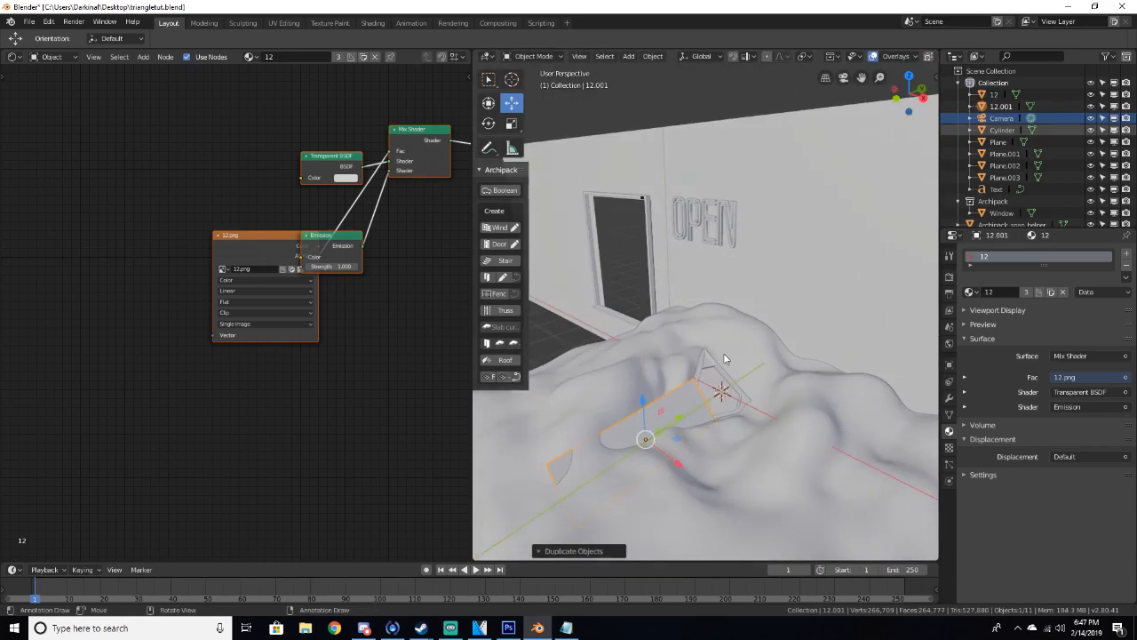
left_click_drag(686, 421, 723, 411)
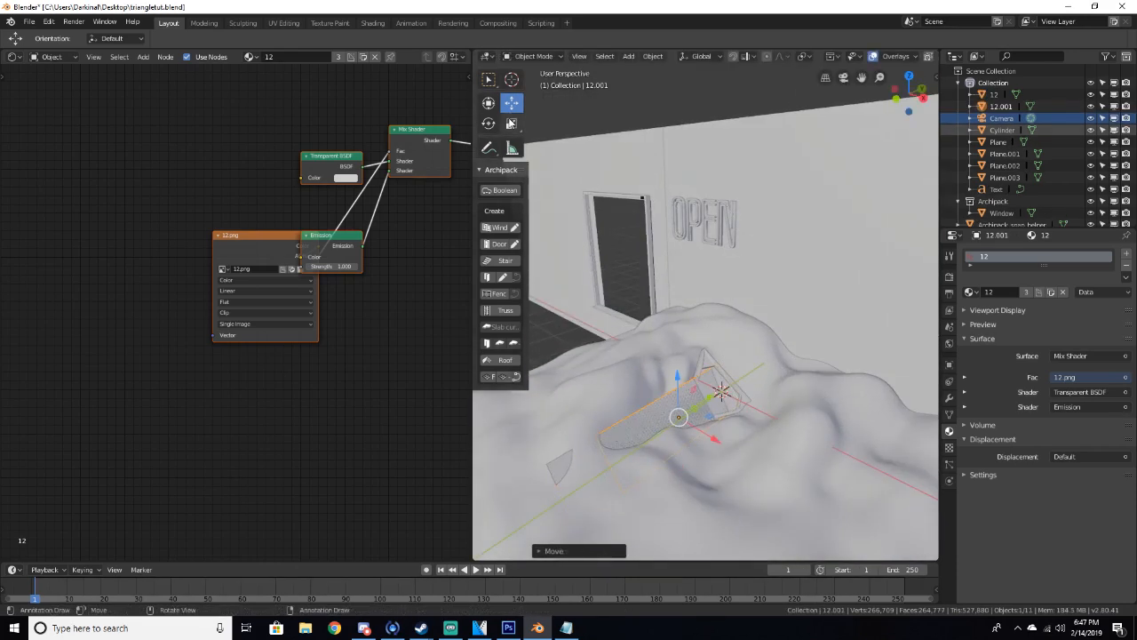
left_click(490, 124)
left_click_drag(697, 450, 623, 460)
left_click(510, 104)
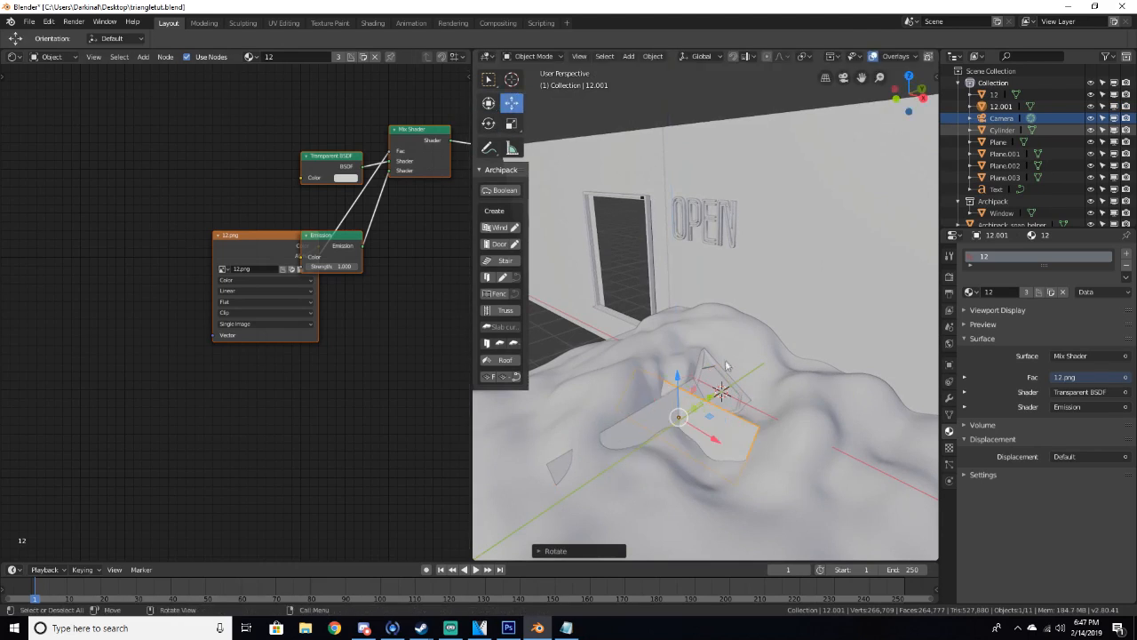
key("g")
key("z")
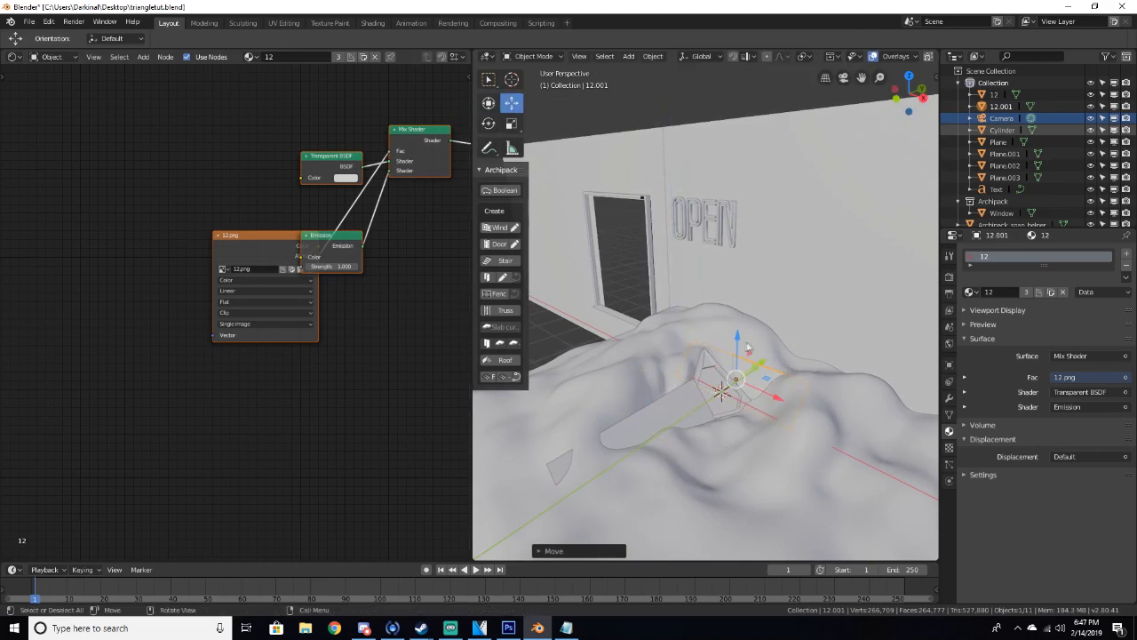
key("r")
key("r")
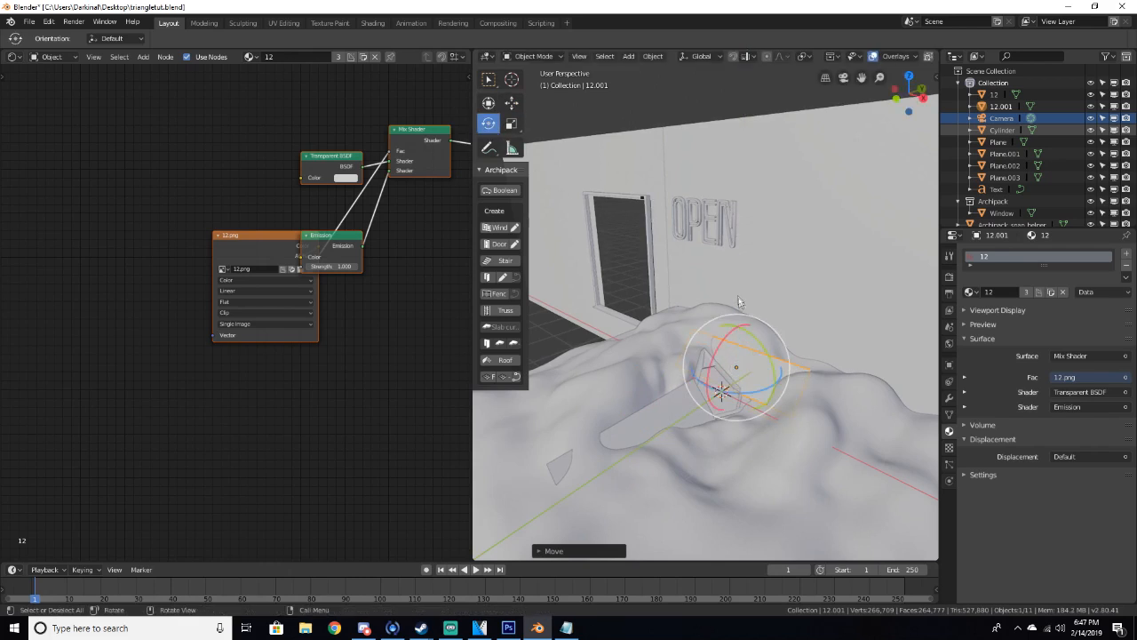
left_click_drag(724, 340, 737, 320)
left_click(513, 104)
left_click_drag(764, 380, 775, 384)
Preview the duplicated planes in rendered camera view, then return to solid shading
key("KP_0")
key("z")
left_click(757, 300)
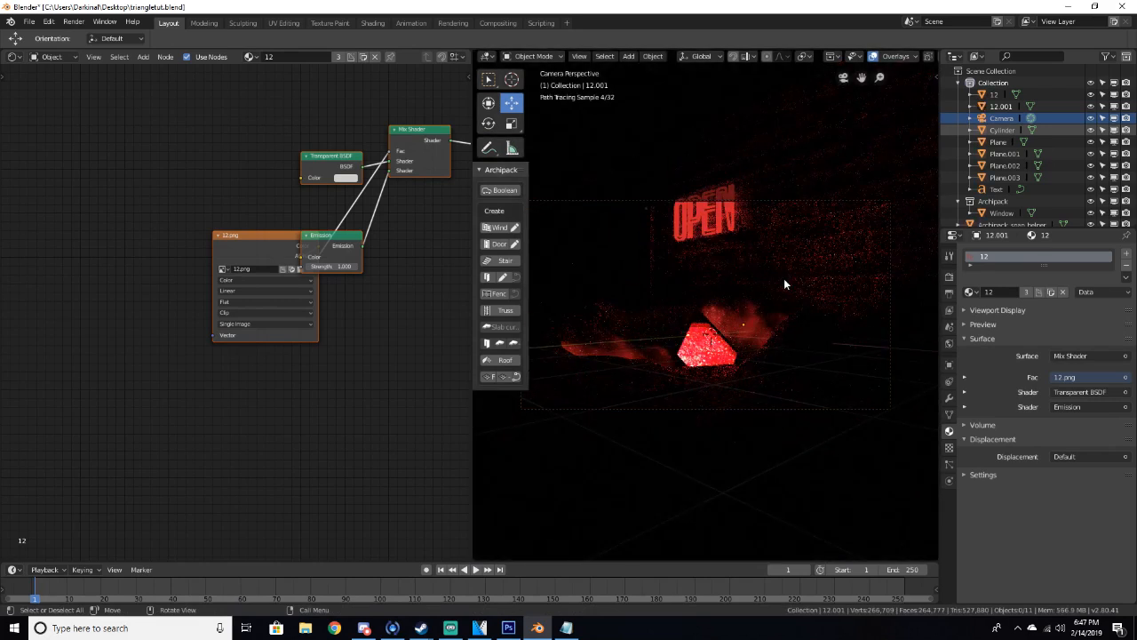
key("z")
left_click(843, 280)
middle_click_drag(843, 280, 761, 380)
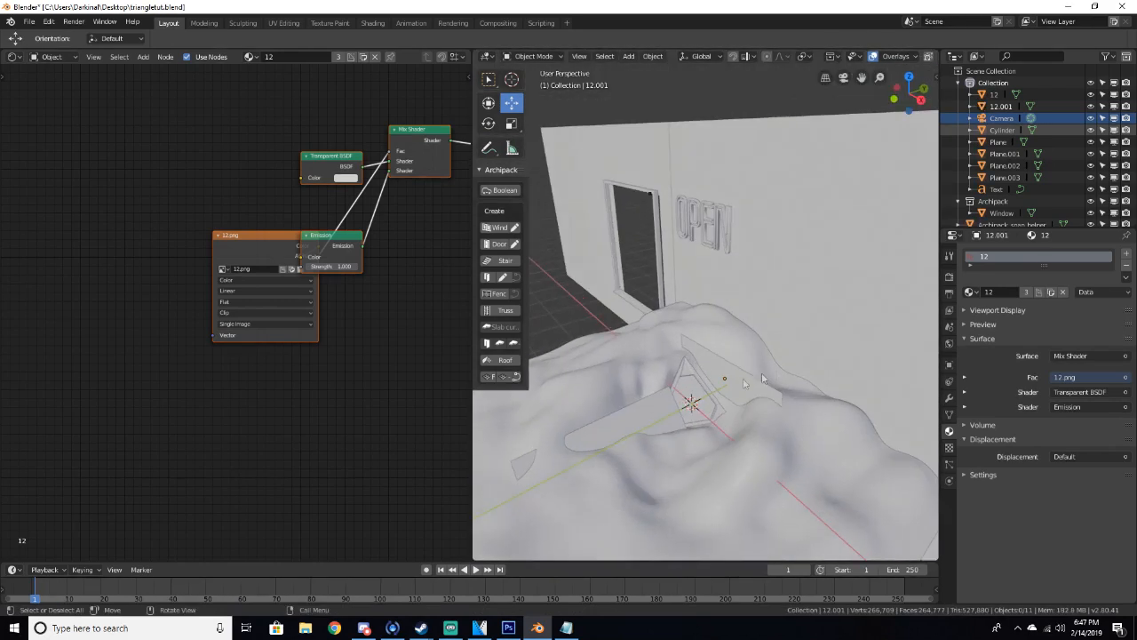
Duplicate the plane again, then move the new copy lower onto the ground and rotate it
left_click(745, 382)
key("shift+d")
right_click(744, 385)
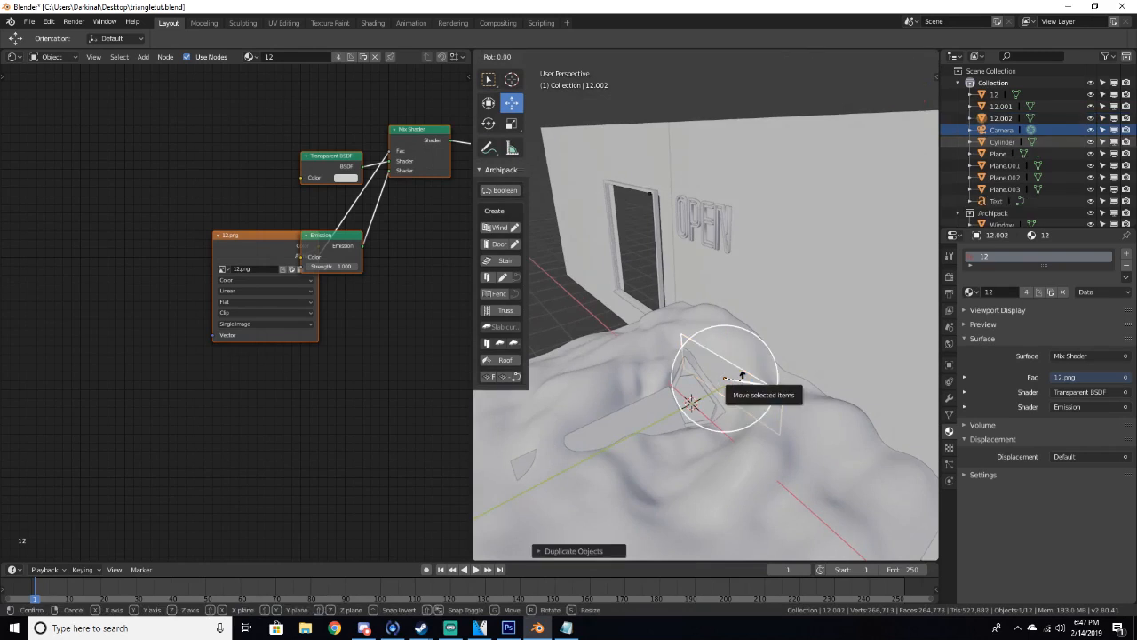
left_click(745, 384)
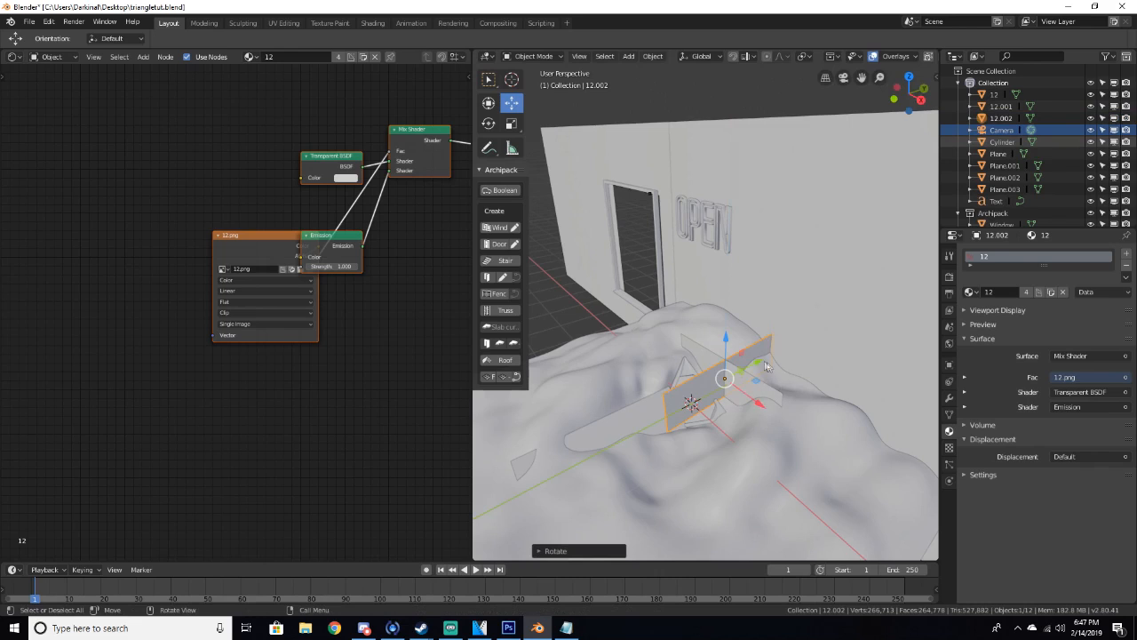
key("g")
left_click(661, 393)
key("g")
left_click(675, 449)
key("g")
left_click(675, 444)
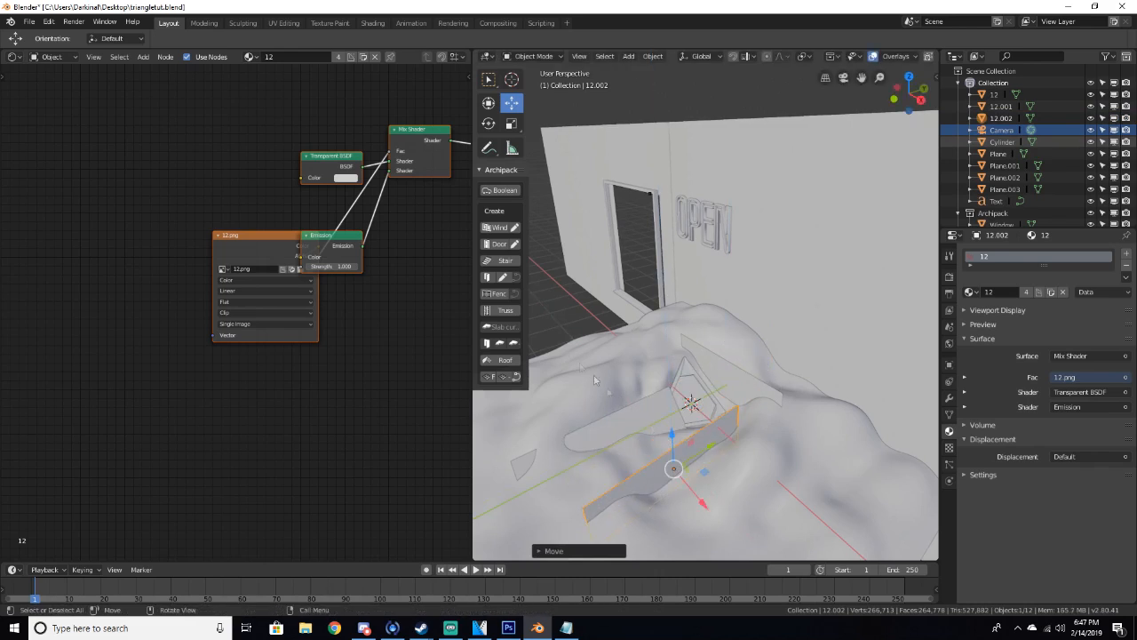
left_click(487, 123)
left_click_drag(689, 506, 660, 496)
Preview the three image planes in rendered camera view
key("KP_0")
key("z")
left_click(713, 338)
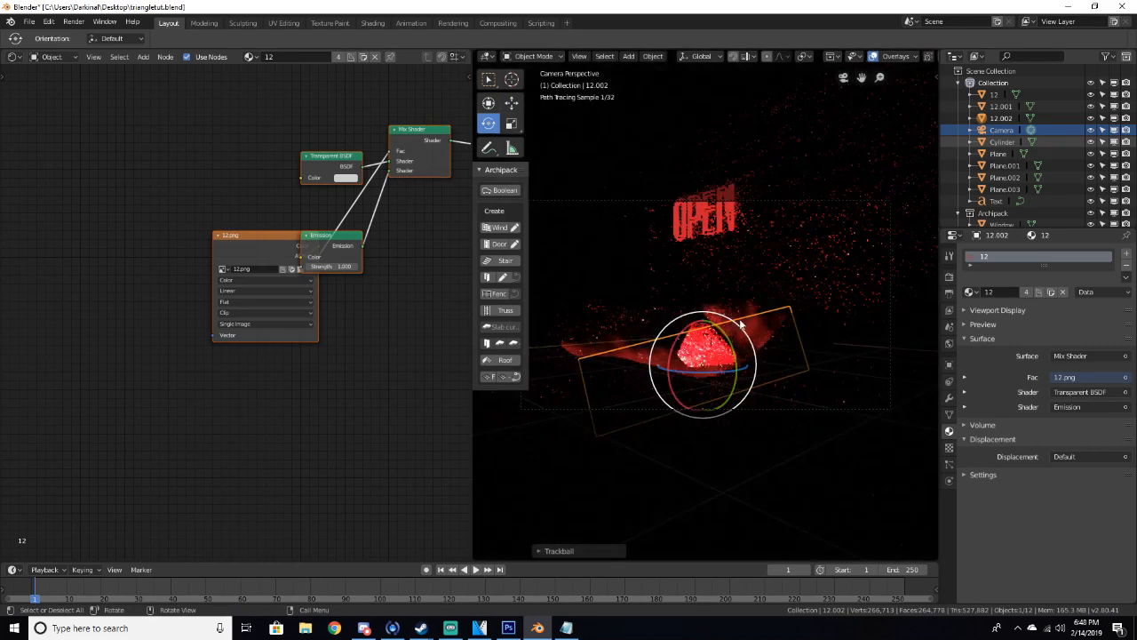
key("alt+a")
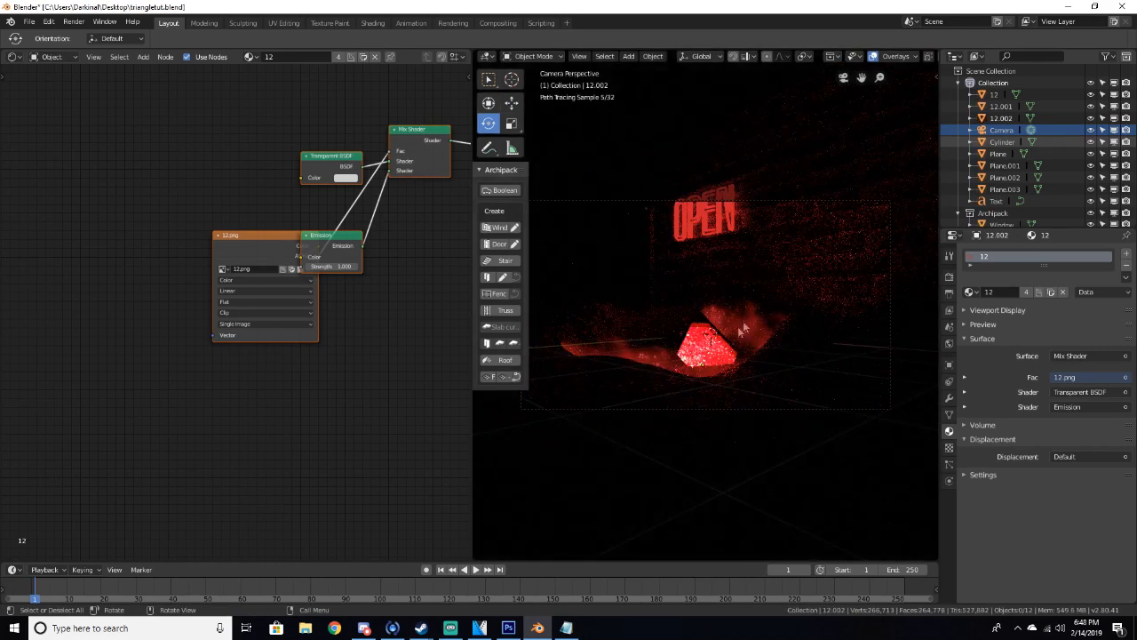
left_click(701, 350)
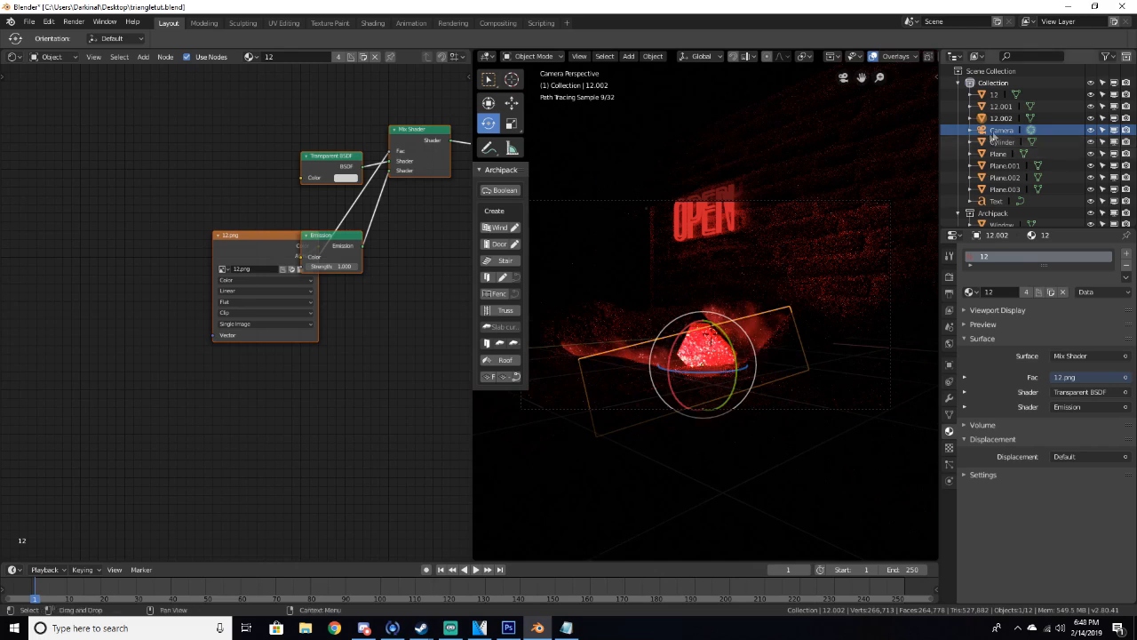
Set the portal plane's emission strength to 30, then back to 50
left_click(999, 154)
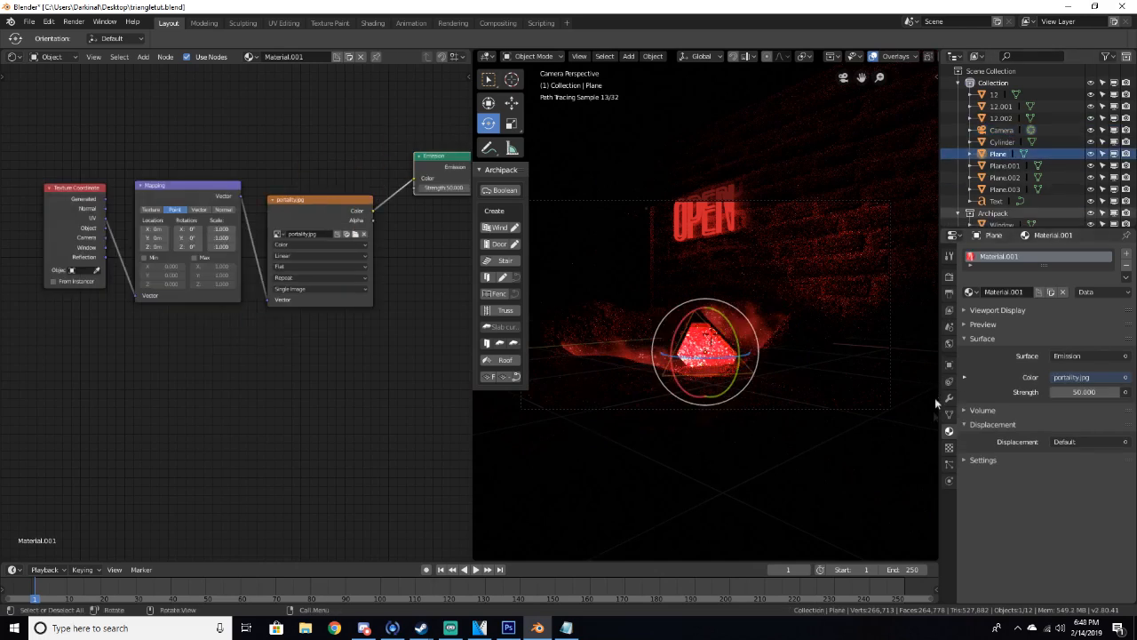
left_click(1079, 396)
type("3")
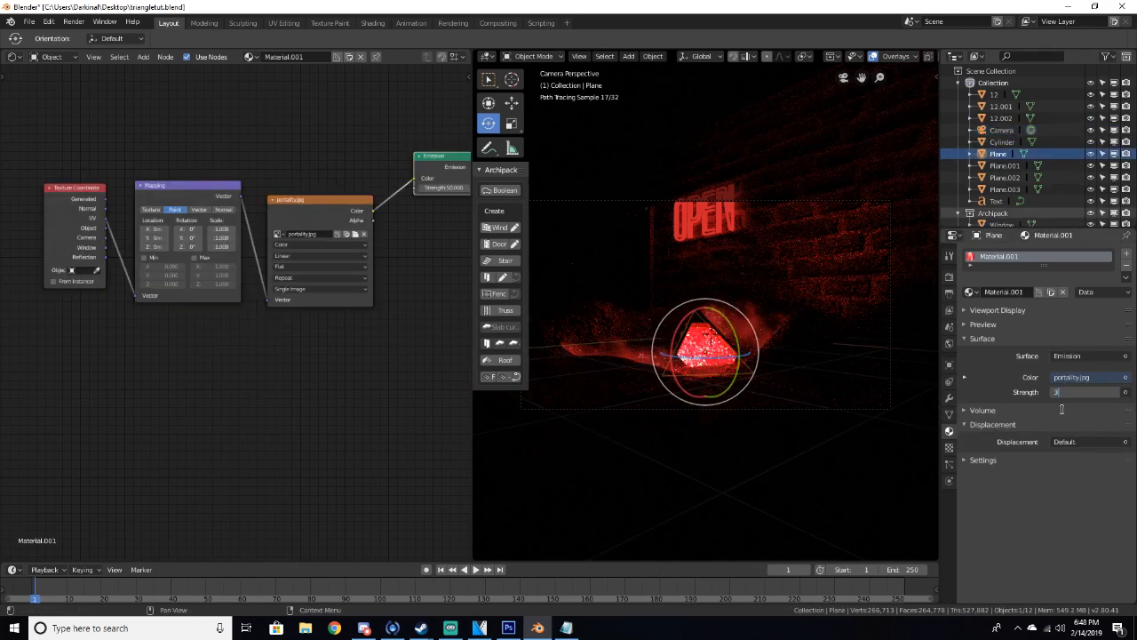
type("0")
key("Return")
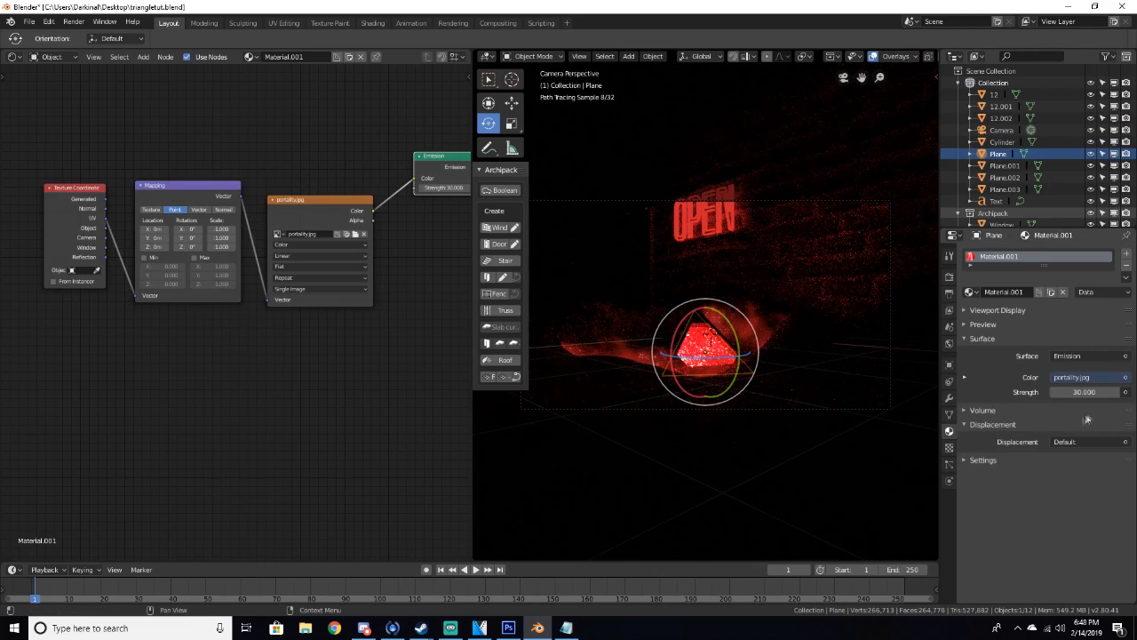
left_click(1082, 392)
type("50")
key("Return")
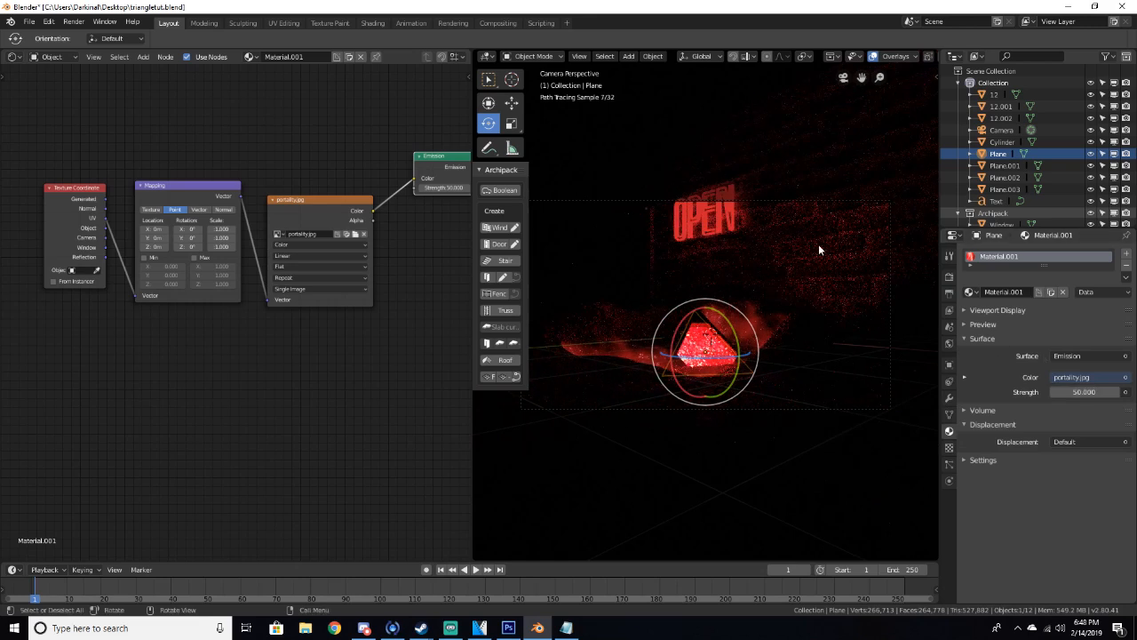
Return to solid shading, select the camera, and enable its Limits viewport display option
key("z")
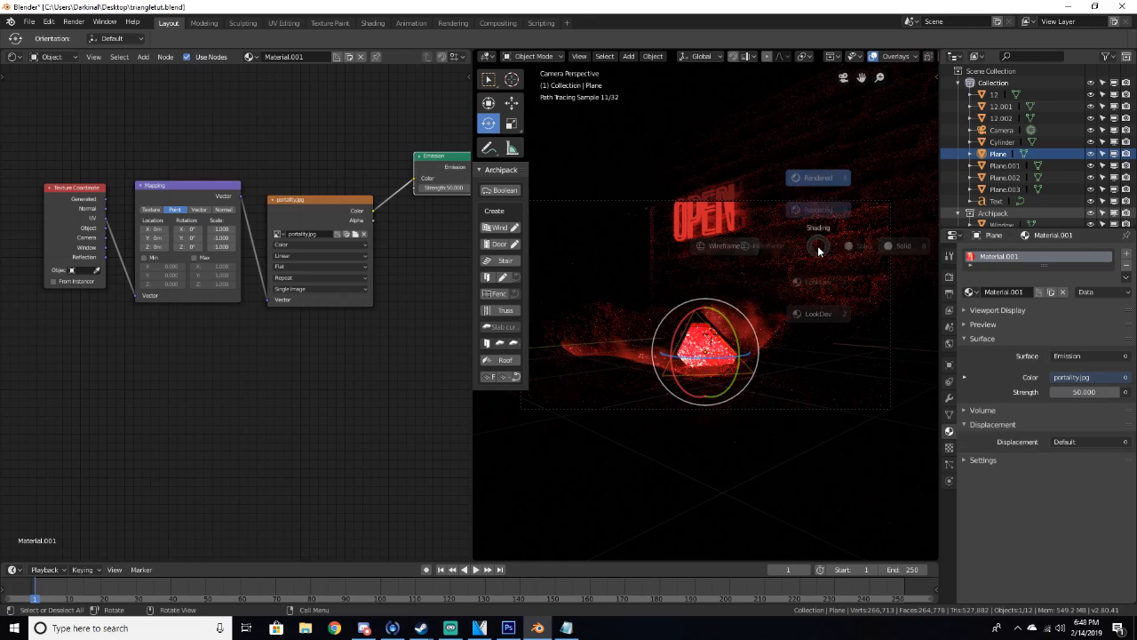
left_click(889, 245)
middle_click_drag(861, 247, 780, 377)
key("alt+a")
scroll(769, 353, "up", 4)
scroll(775, 358, "down", 3)
left_click(769, 402)
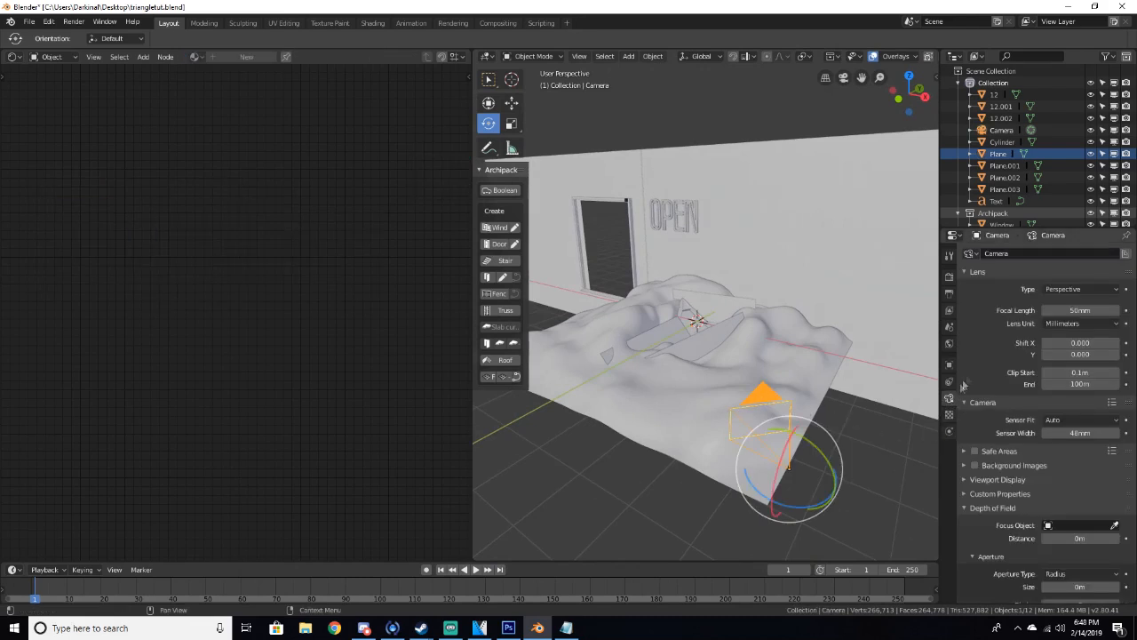
scroll(986, 337, "down", 2)
left_click(997, 433)
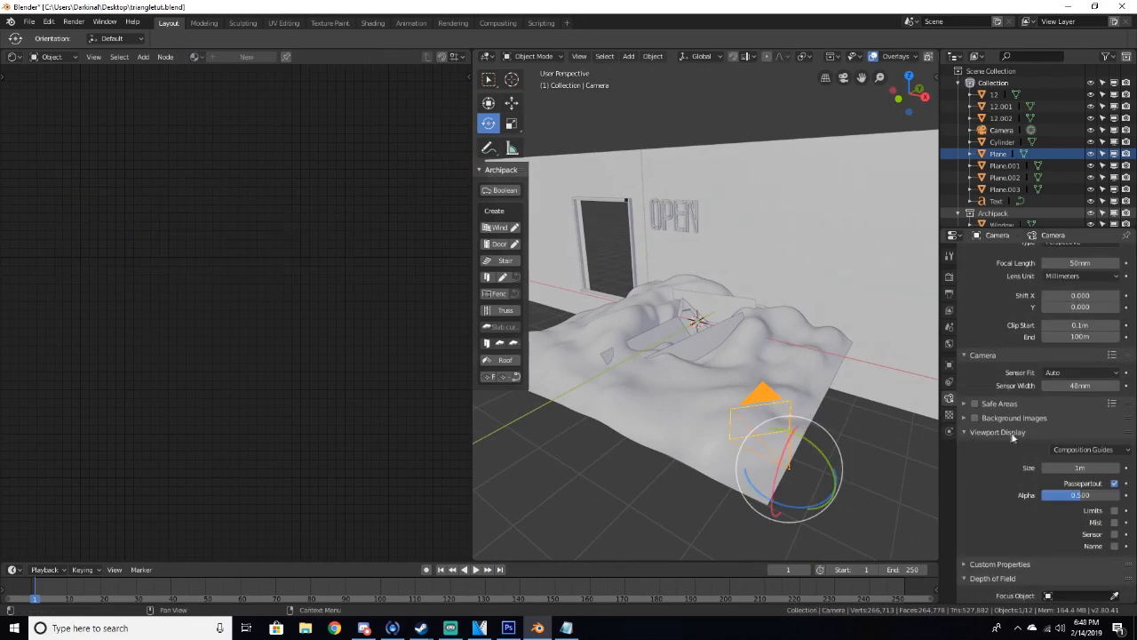
left_click(1093, 511)
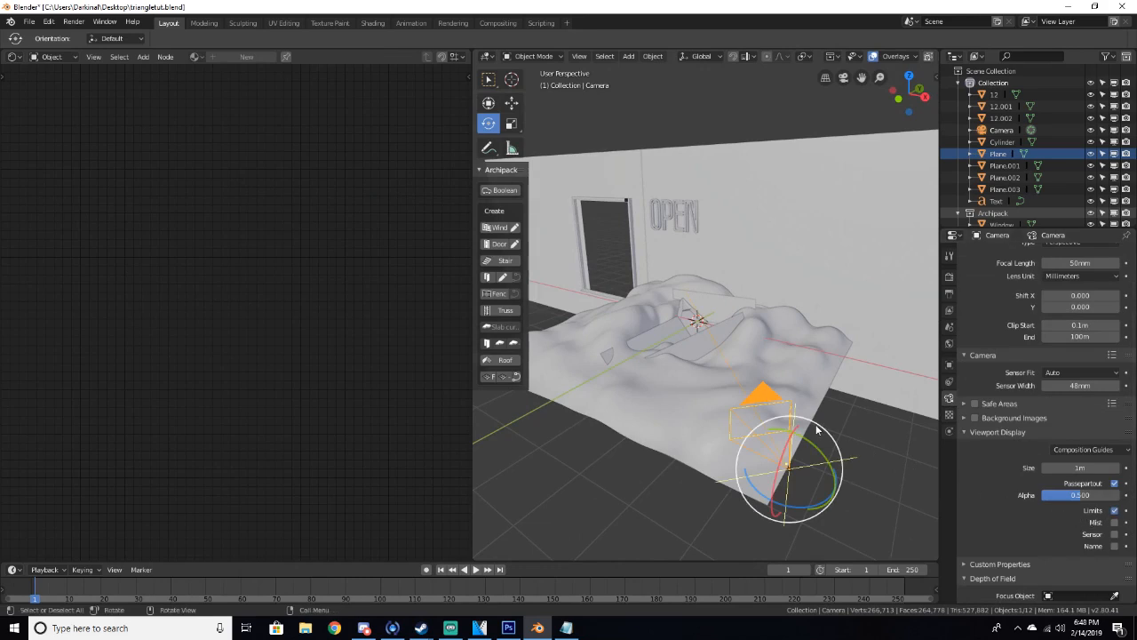
Set the camera's depth of field focus object to Cylinder
middle_click_drag(817, 380, 711, 387)
middle_click_drag(662, 360, 784, 339)
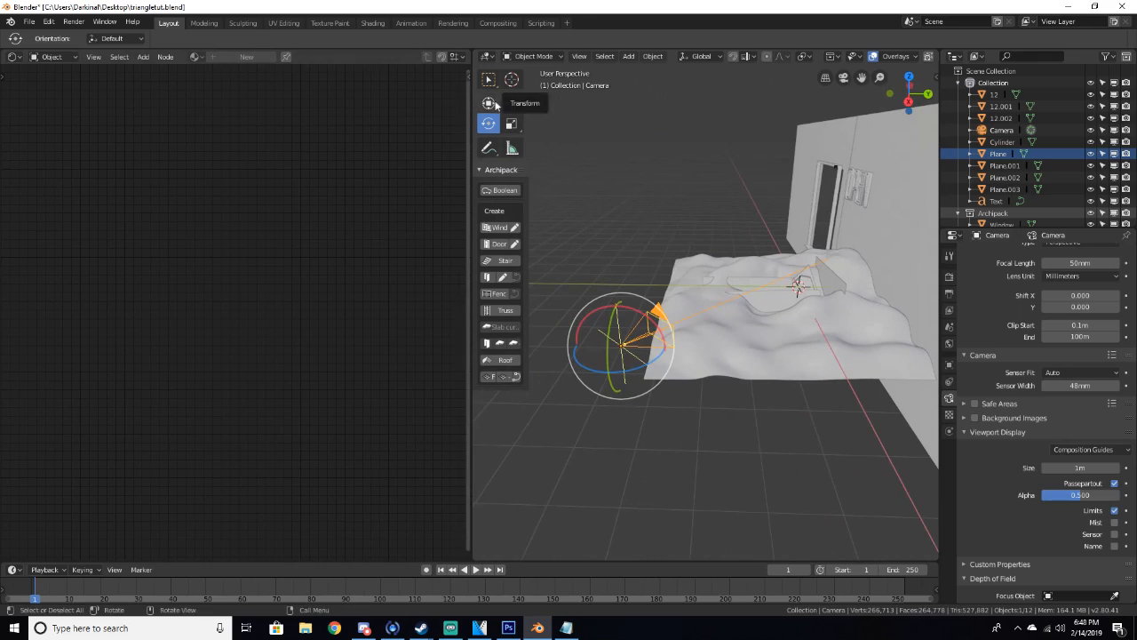
middle_click_drag(866, 290, 765, 326)
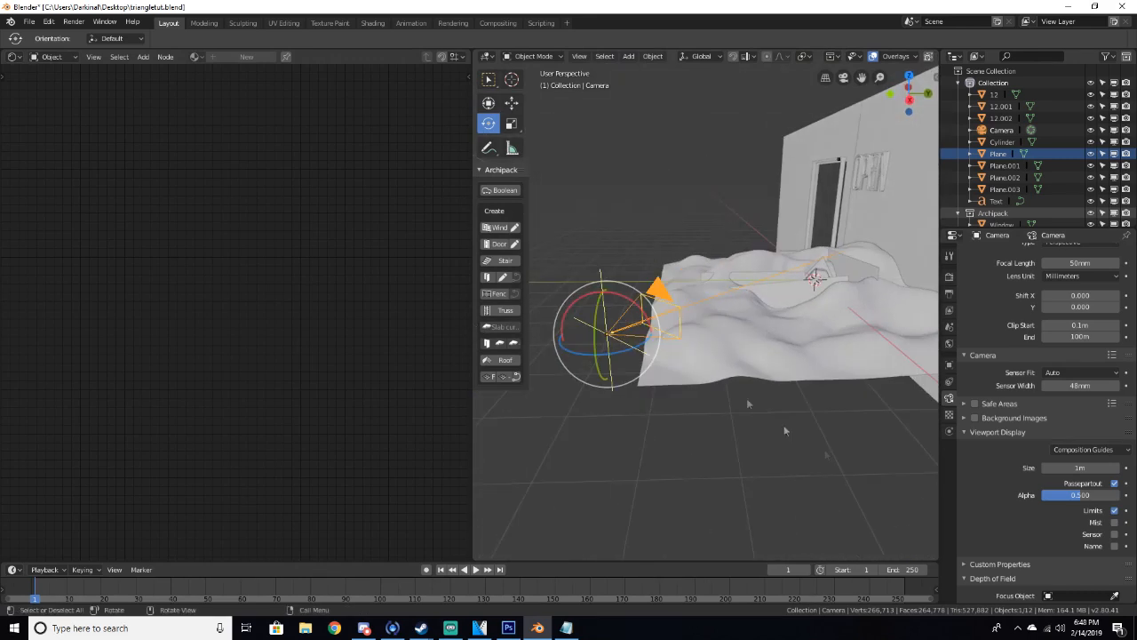
scroll(1023, 534, "down", 2)
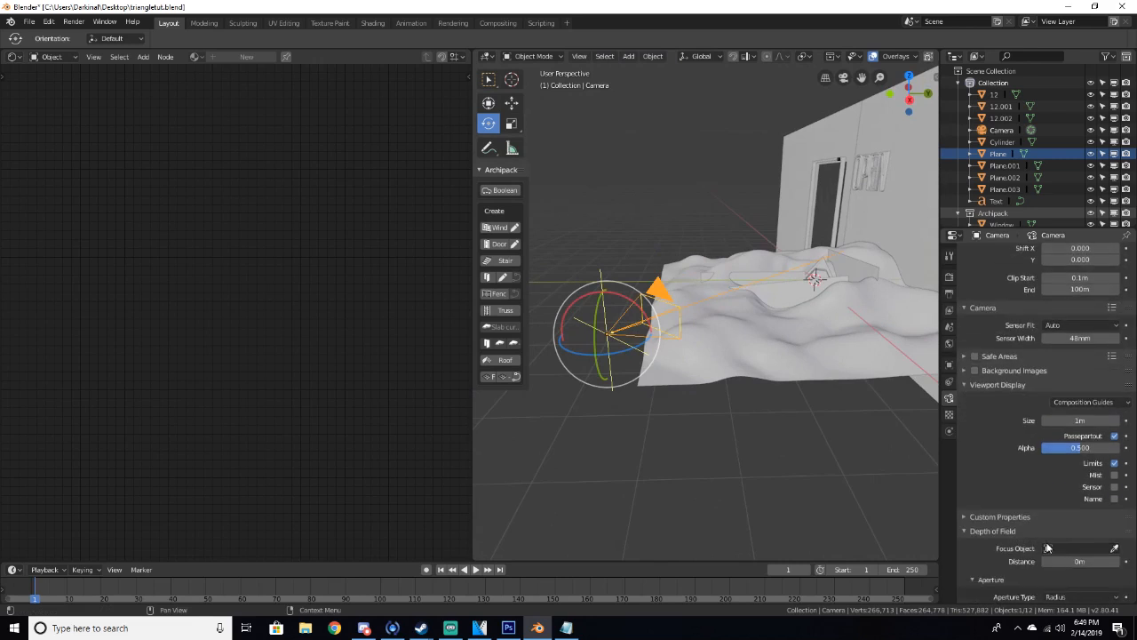
middle_click_drag(888, 473, 937, 487)
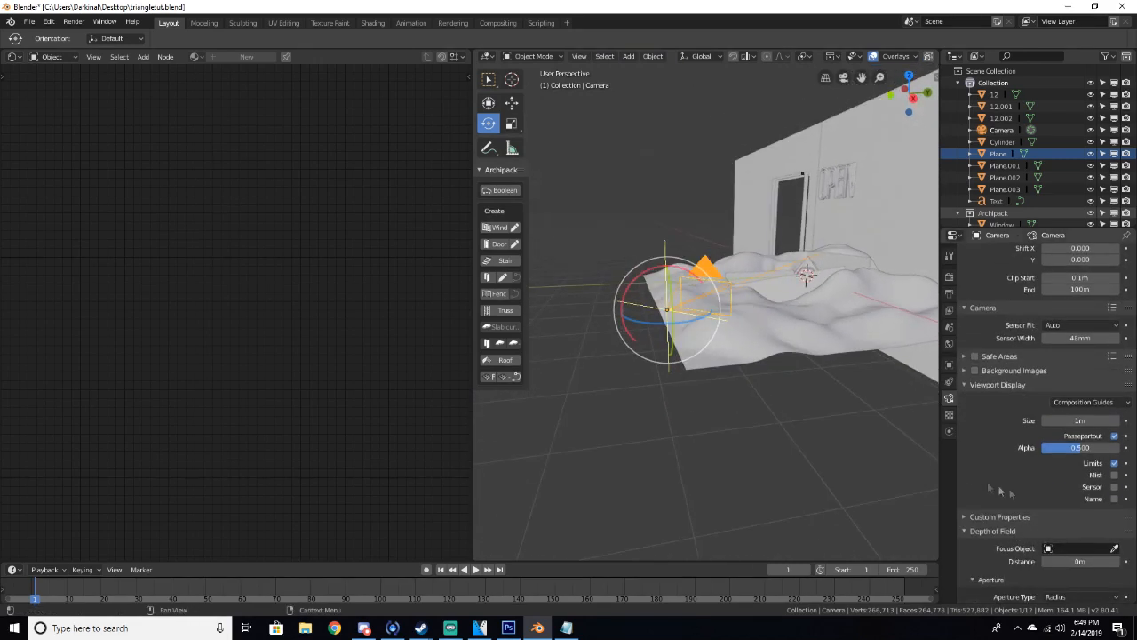
left_click(1057, 550)
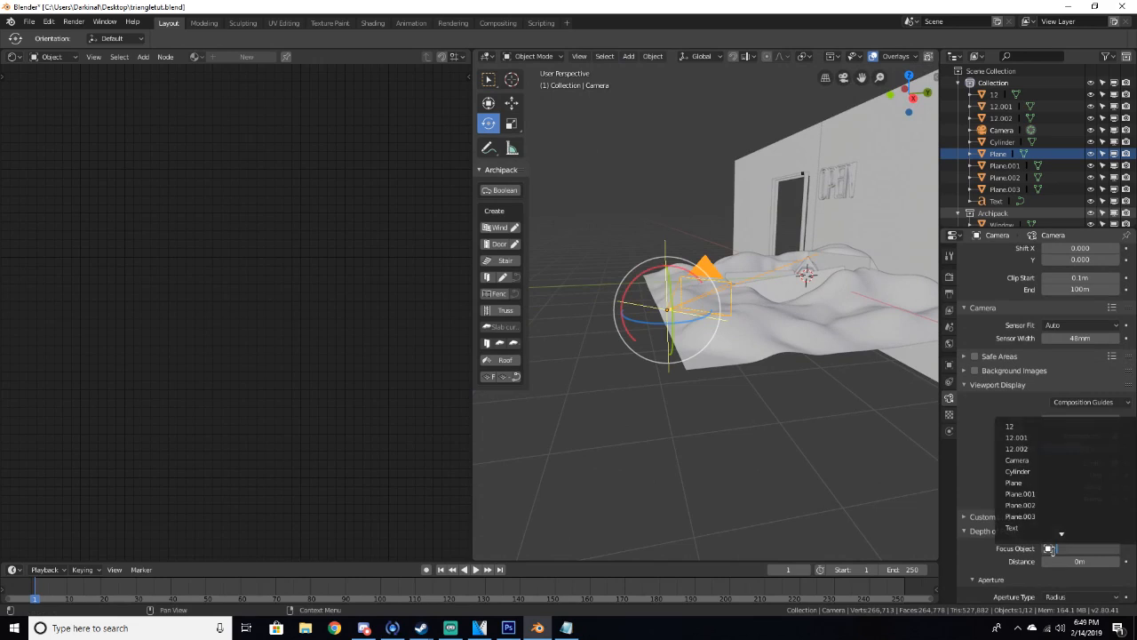
left_click(1030, 471)
Preview the scene through the camera in rendered shading
middle_click_drag(877, 246, 807, 266)
scroll(805, 262, "up", 4)
middle_click_drag(793, 224, 669, 263, "shift")
middle_click_drag(770, 268, 791, 309)
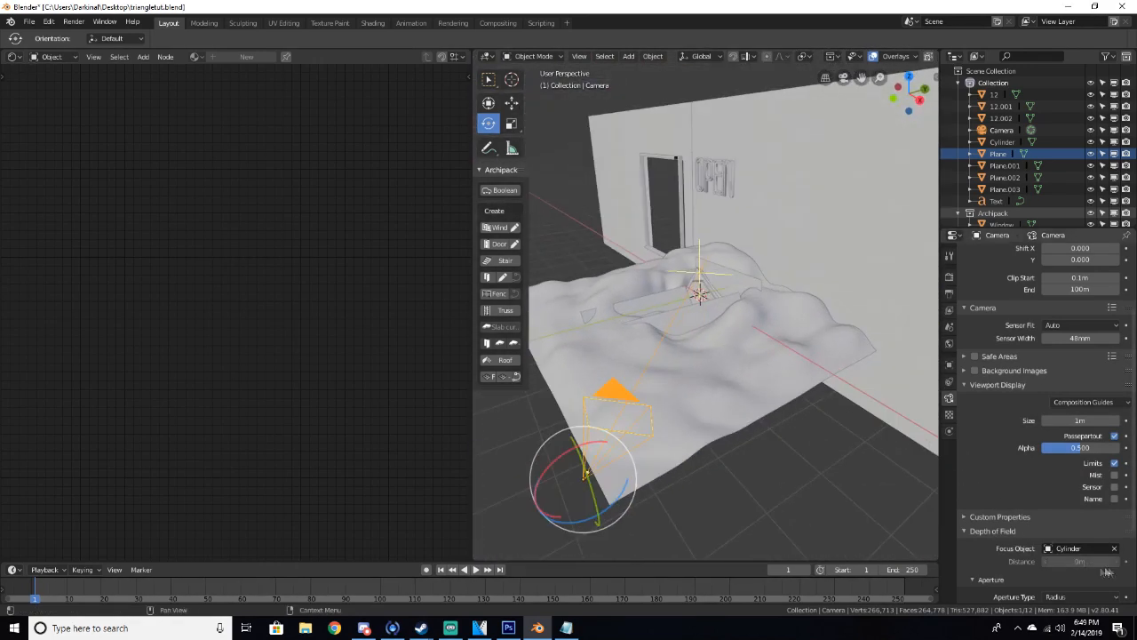
scroll(1074, 570, "down", 1)
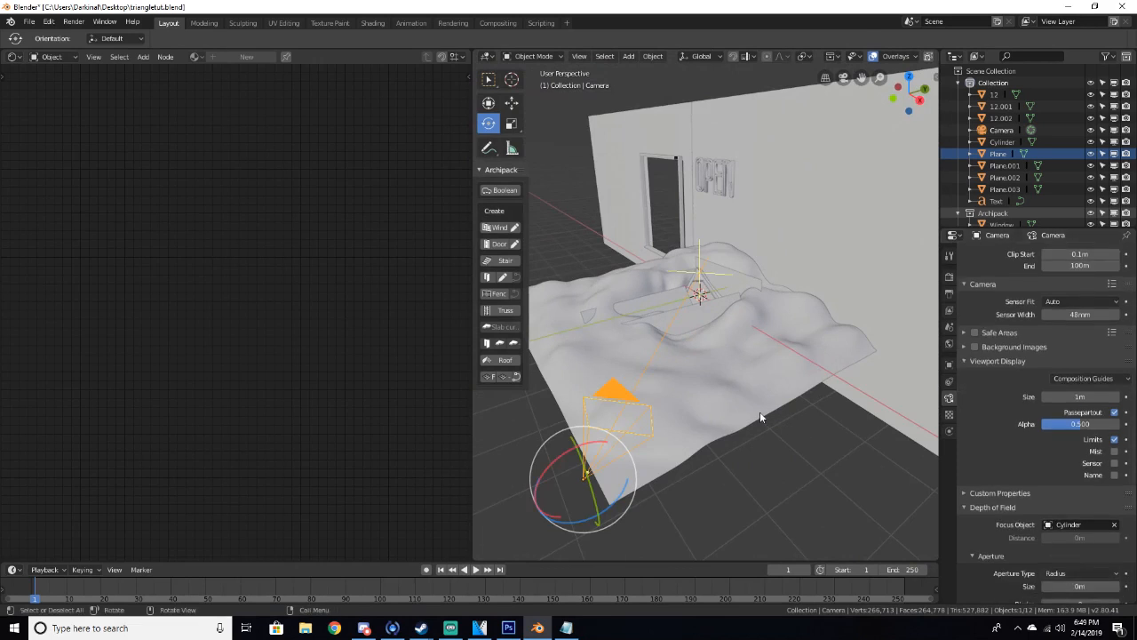
key("KP_0")
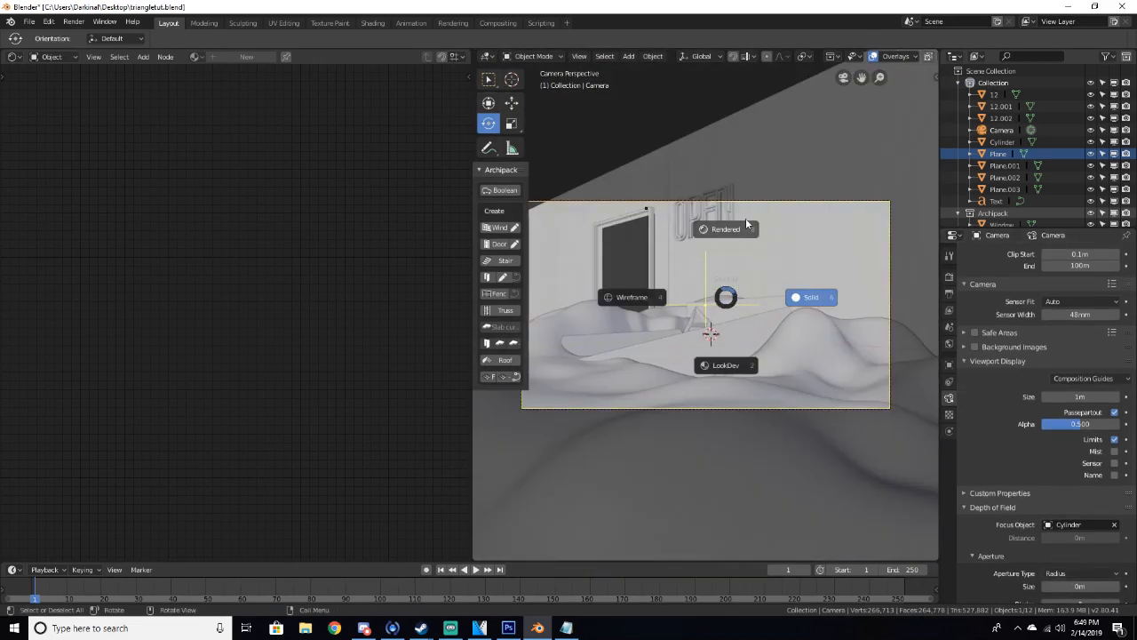
left_click(748, 216)
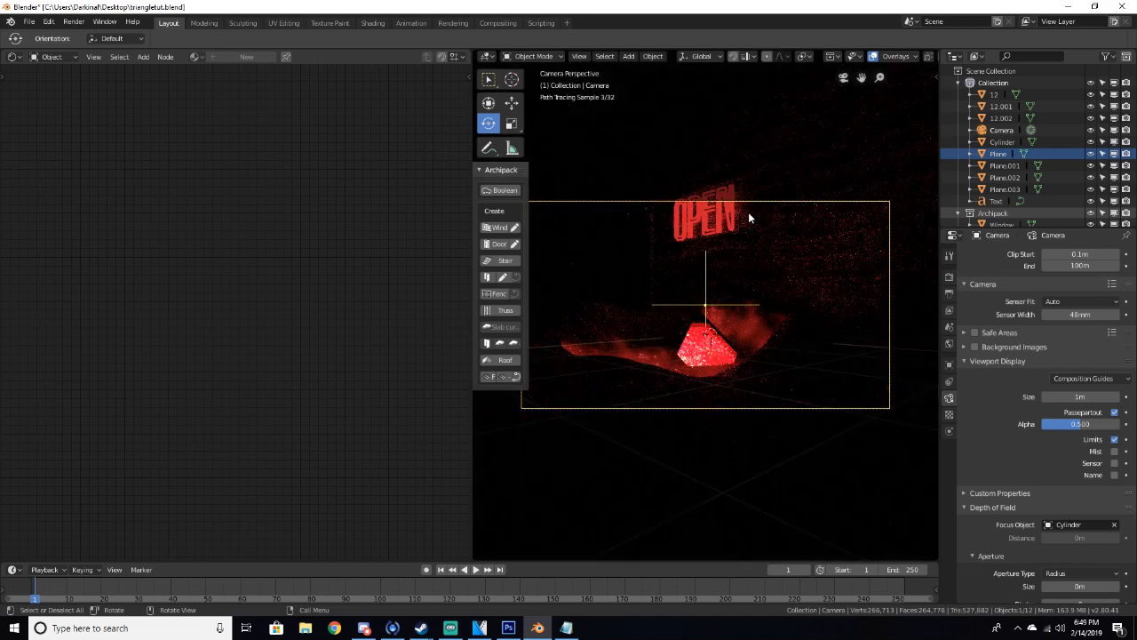
Set the camera's depth of field aperture size to 0.03 m and preview it in rendered shading
key("z")
left_click(832, 212)
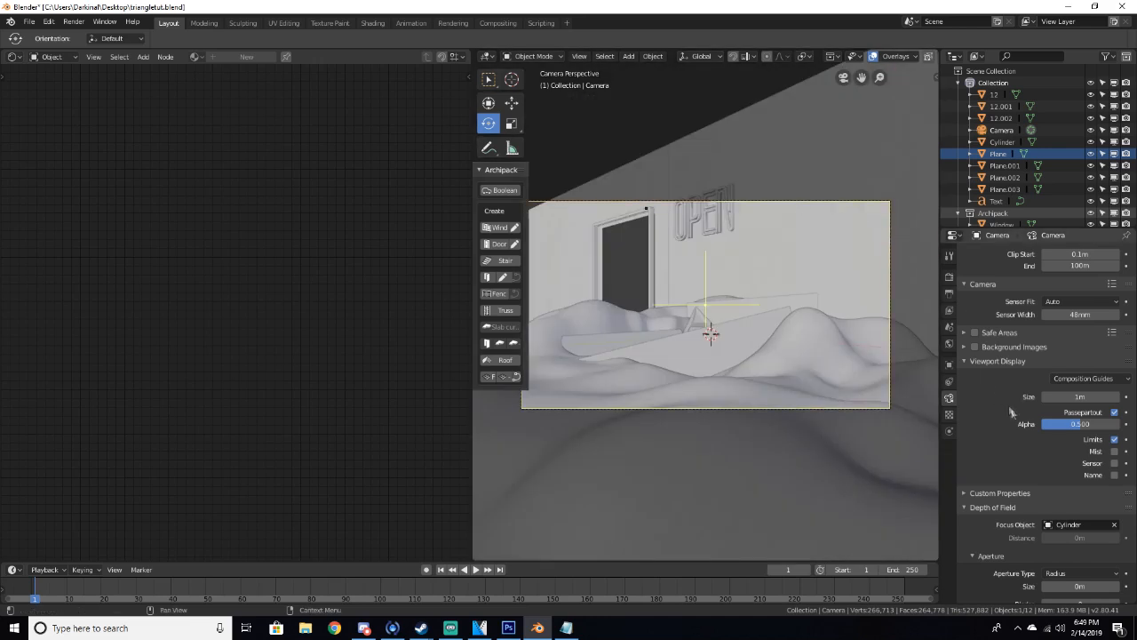
scroll(1005, 410, "down", 2)
left_click(1078, 516)
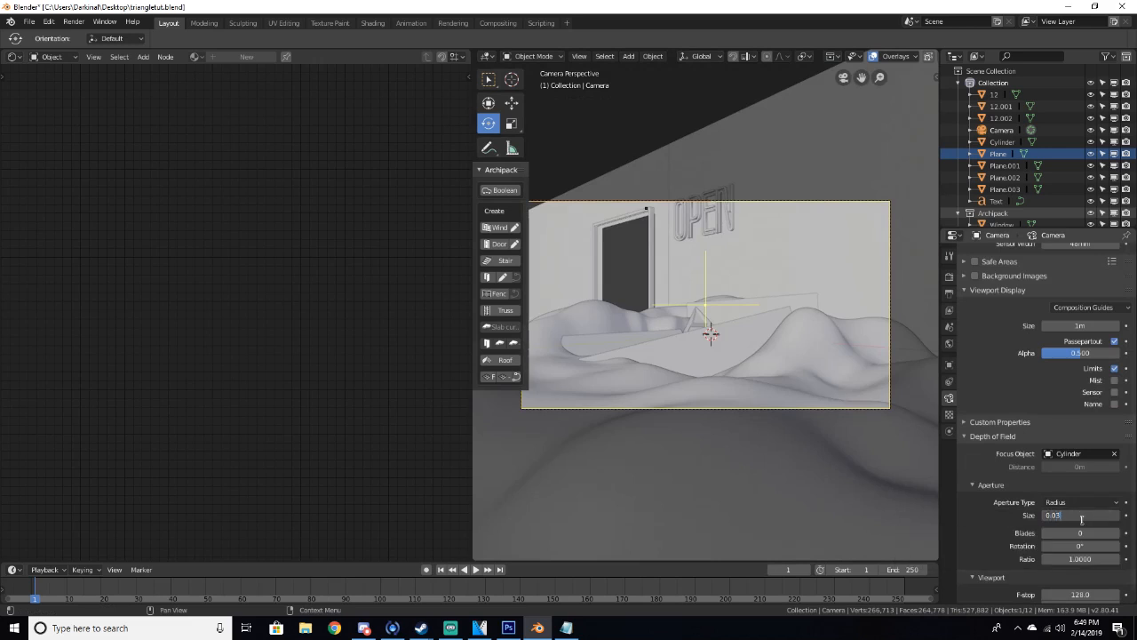
key("Return")
key("z")
left_click(690, 234)
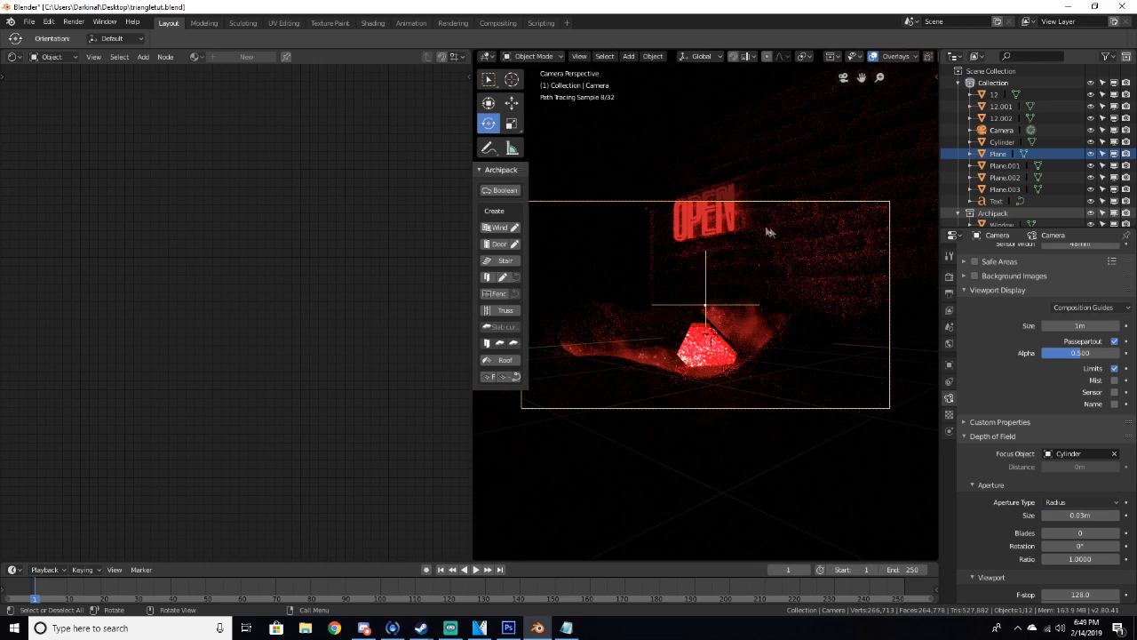
Set the camera's aperture size to 0.04 m
double_click(1088, 515)
key("BackSpace")
key("BackSpace")
key("BackSpace")
type("04")
key("Return")
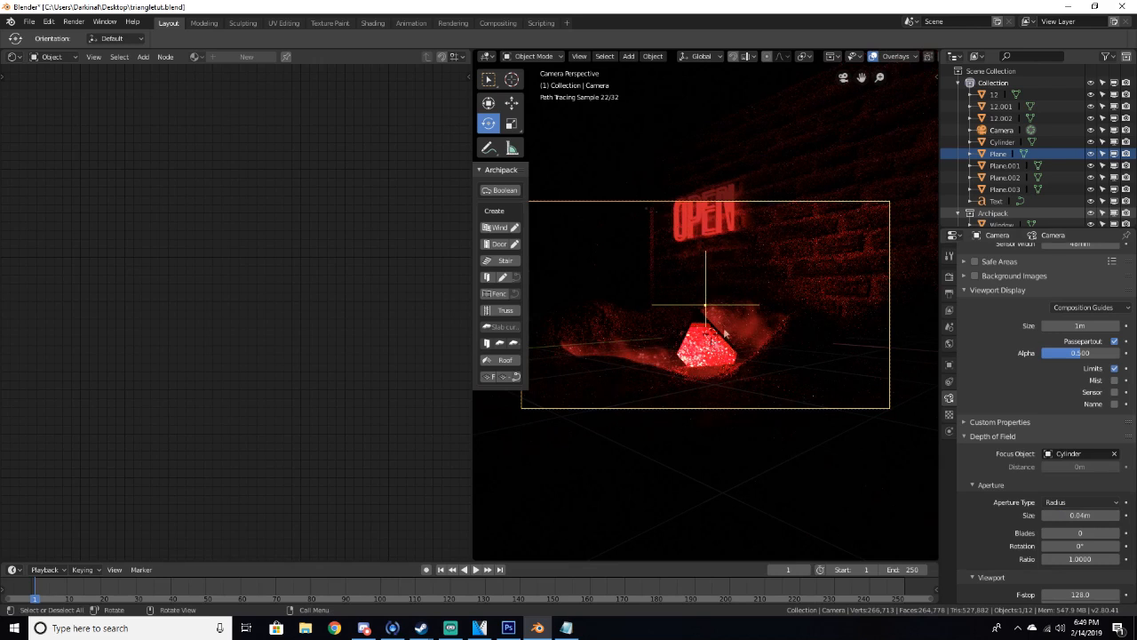
Return to solid shading, select the cylinder, and add a Wireframe modifier to it
key("z")
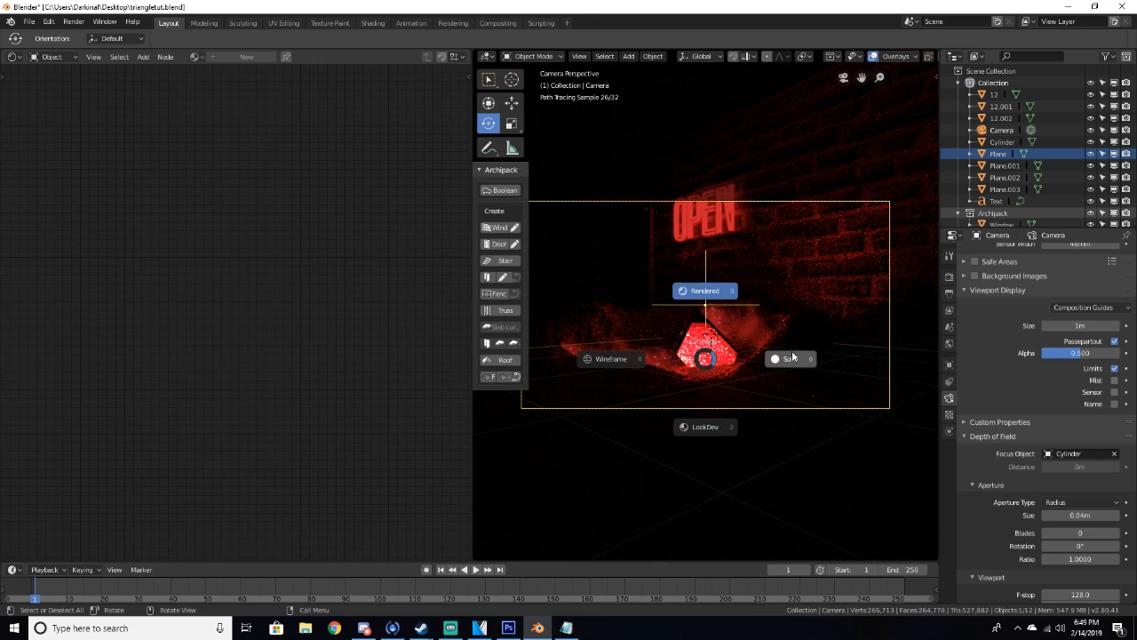
left_click(791, 350)
mouse_move(792, 350)
middle_mouse_down()
mouse_move(773, 364)
mouse_move(722, 341)
mouse_move(754, 363)
middle_mouse_up()
left_click(689, 330)
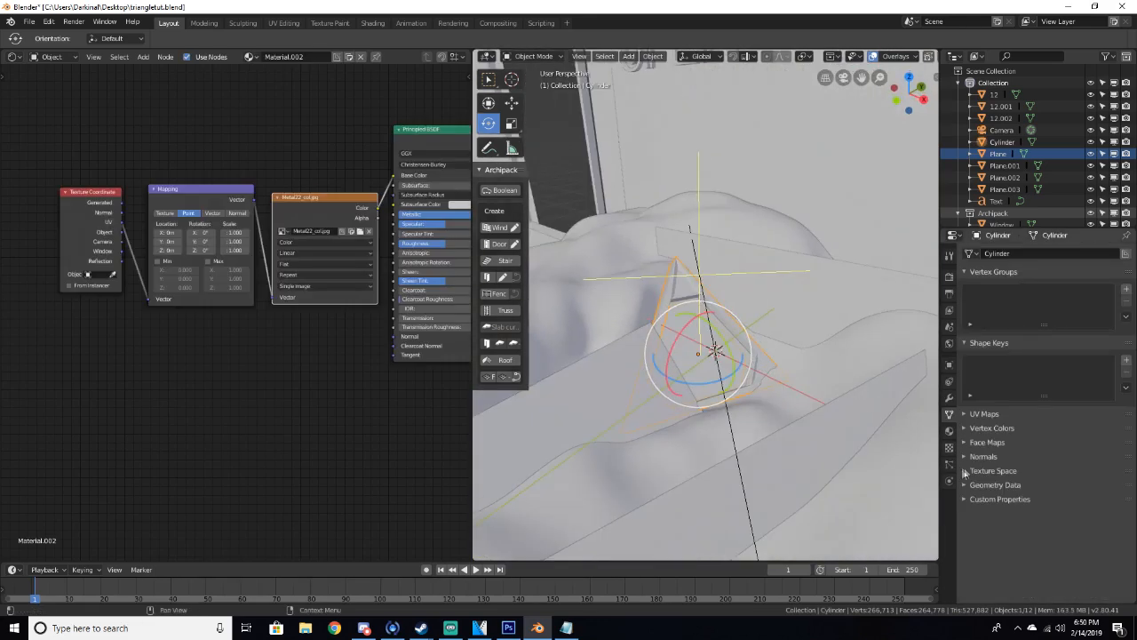
left_click(949, 397)
middle_click_drag(782, 320, 880, 302)
left_click(1022, 257)
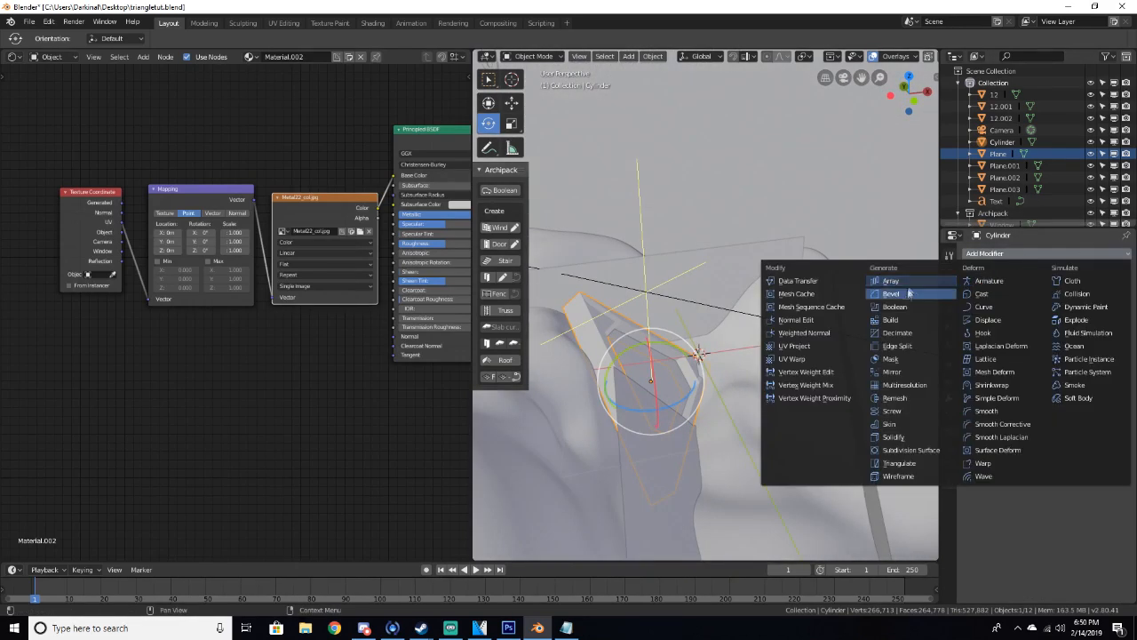
left_click(899, 475)
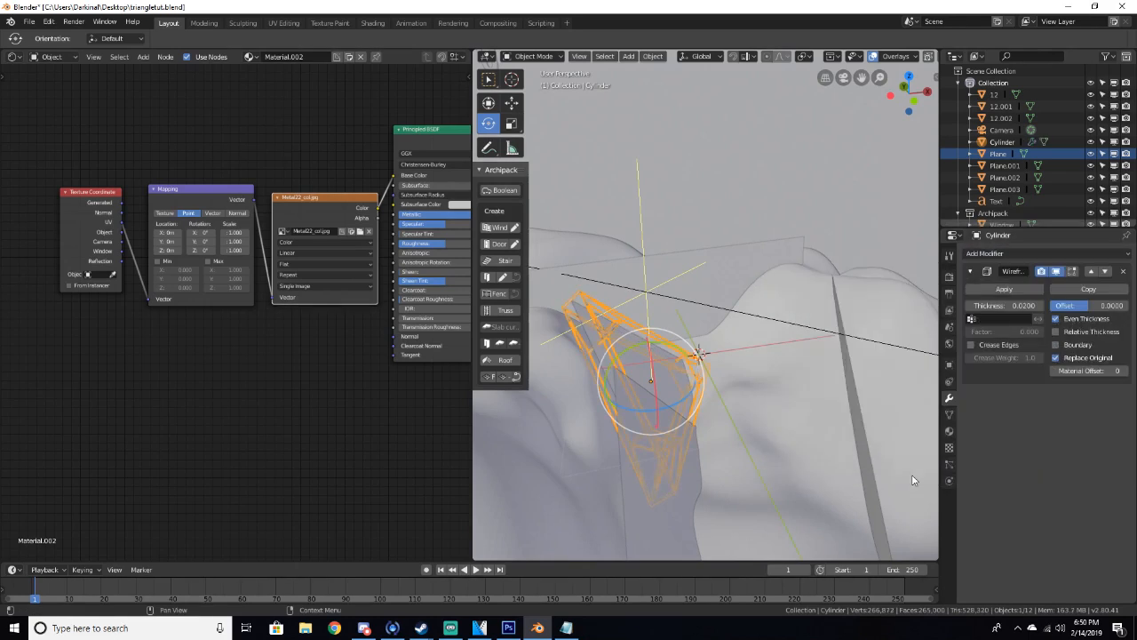
Preview the wireframed cylinder through the camera in rendered shading
middle_click_drag(779, 403, 655, 393)
key("a")
key("a")
middle_click_drag(756, 350, 784, 373)
key("KP_0")
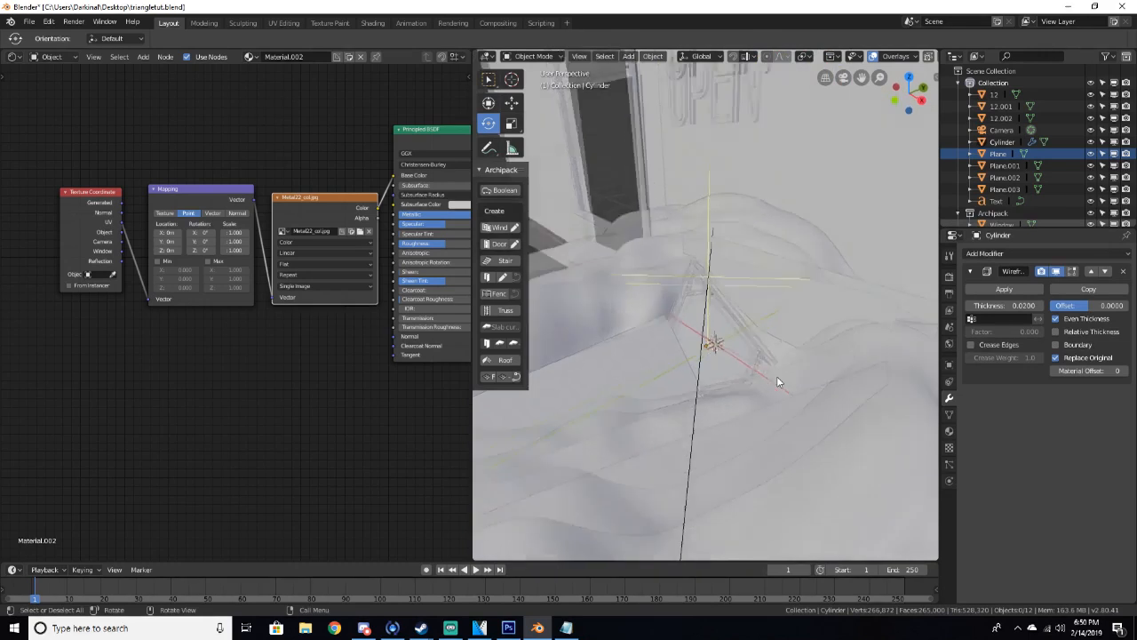
key("z")
left_click(799, 300)
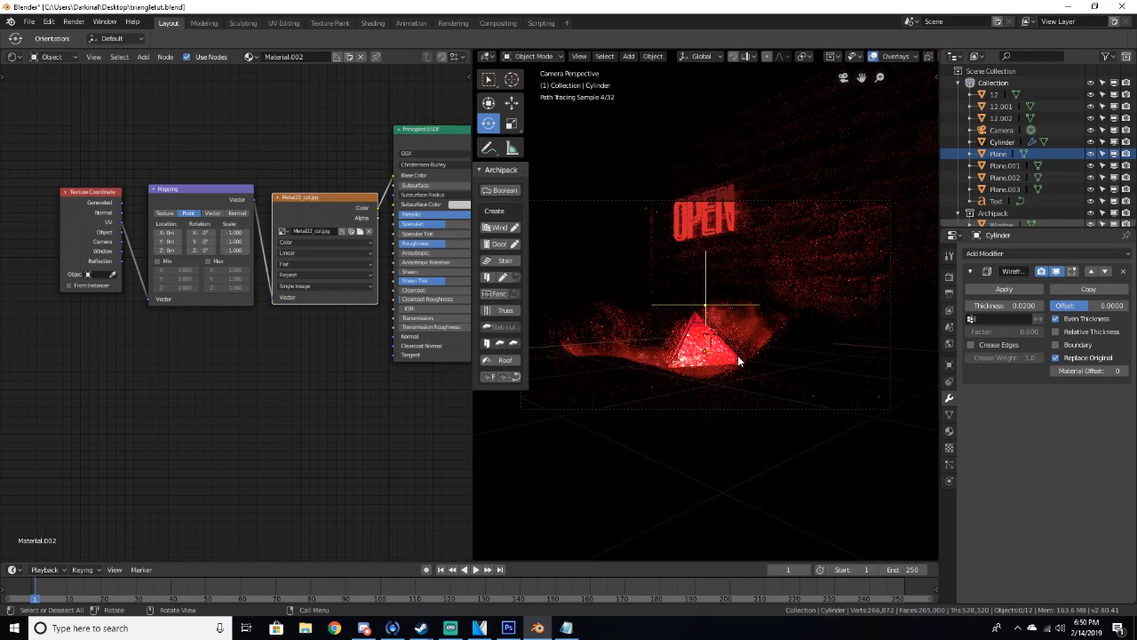
scroll(739, 360, "up", 4)
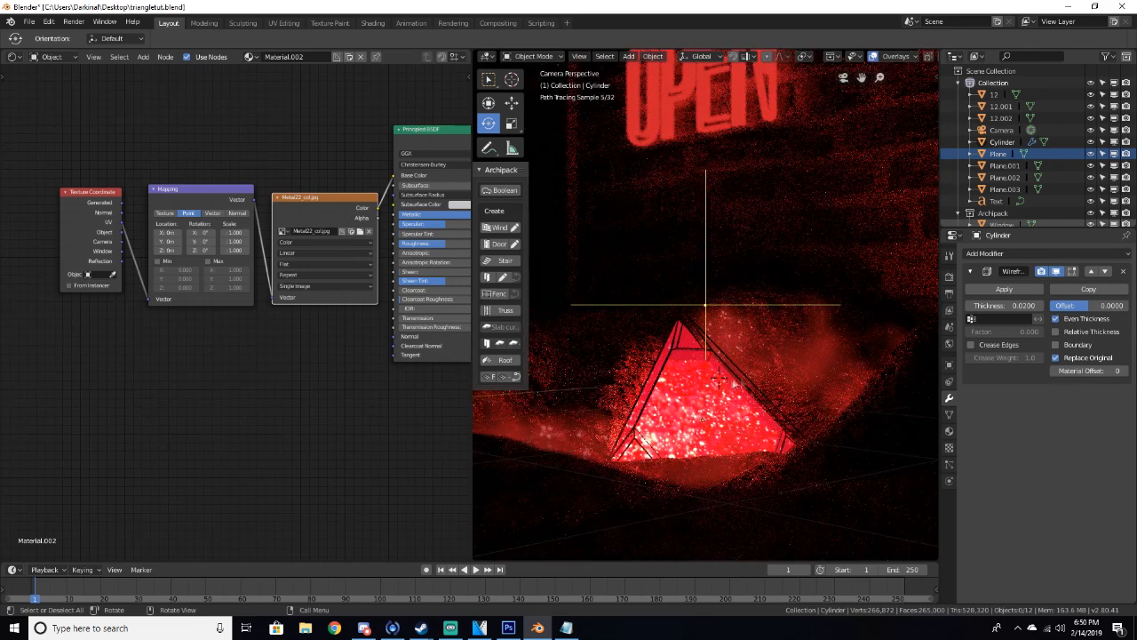
scroll(746, 414, "down", 4)
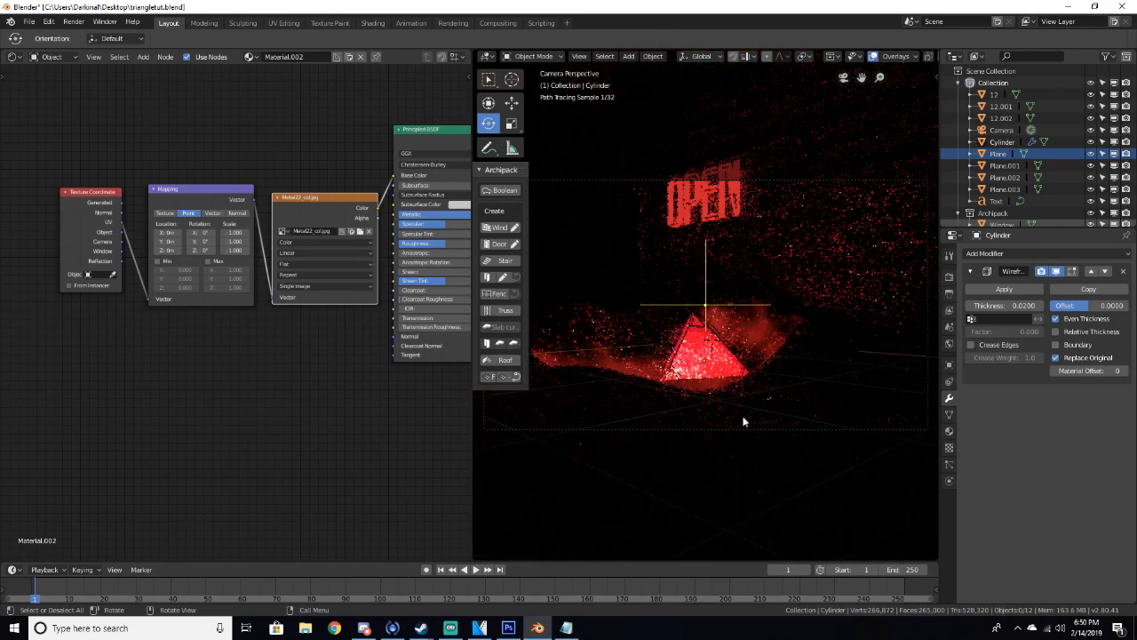
Set the Wireframe modifier's thickness to 0.05, then remove the modifier from the cylinder
left_click(1021, 306)
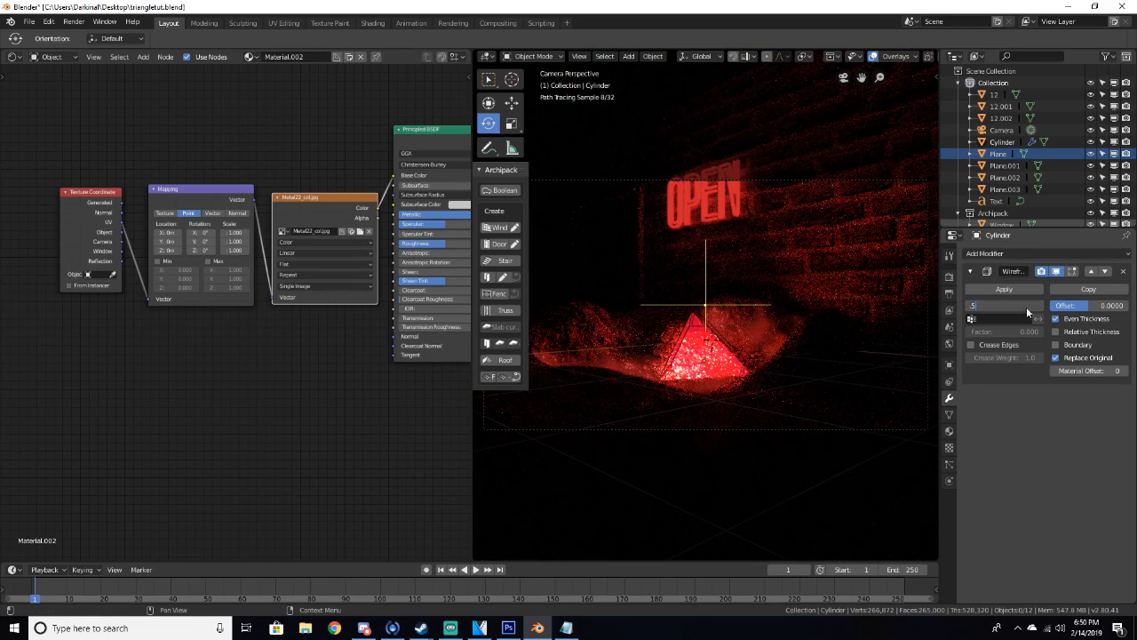
key("Return")
left_click(1025, 308)
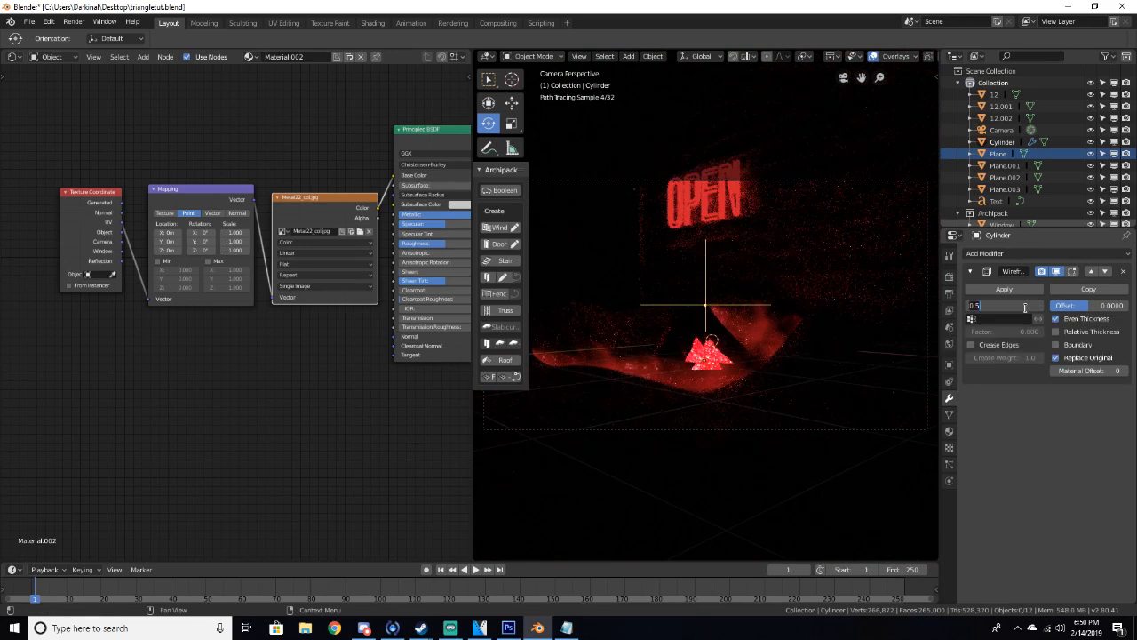
key("Return")
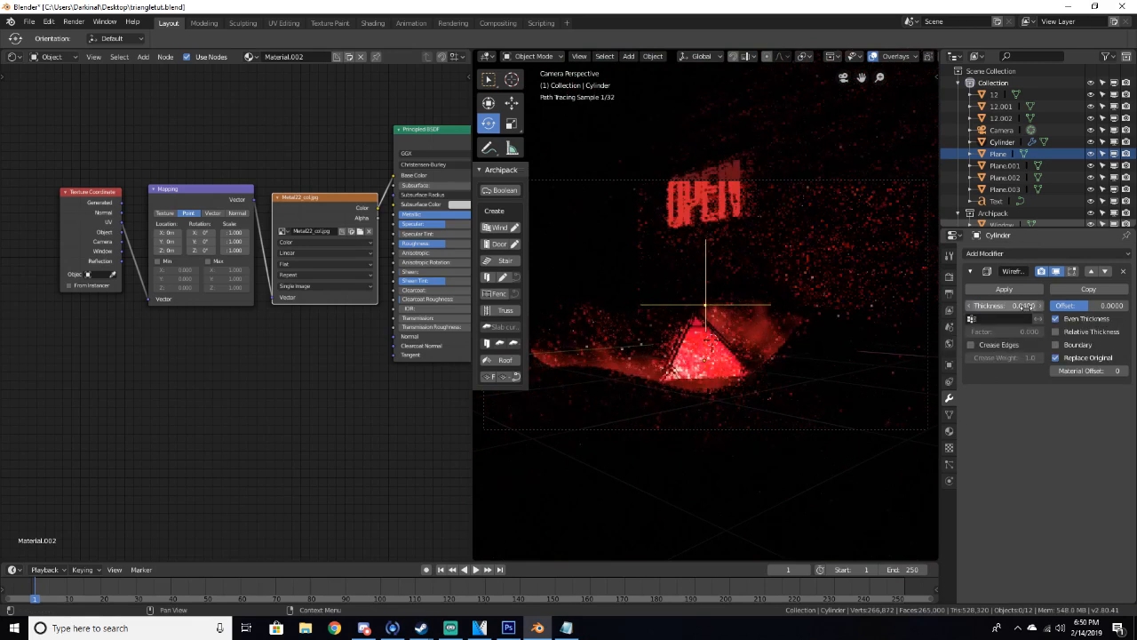
left_click(1026, 305)
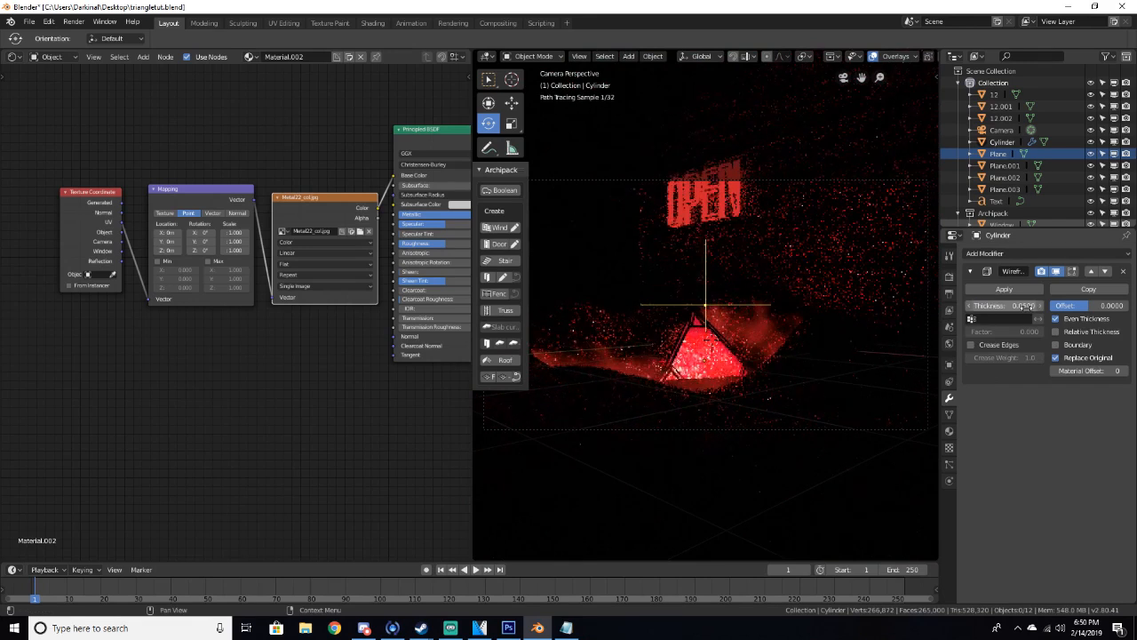
key("Return")
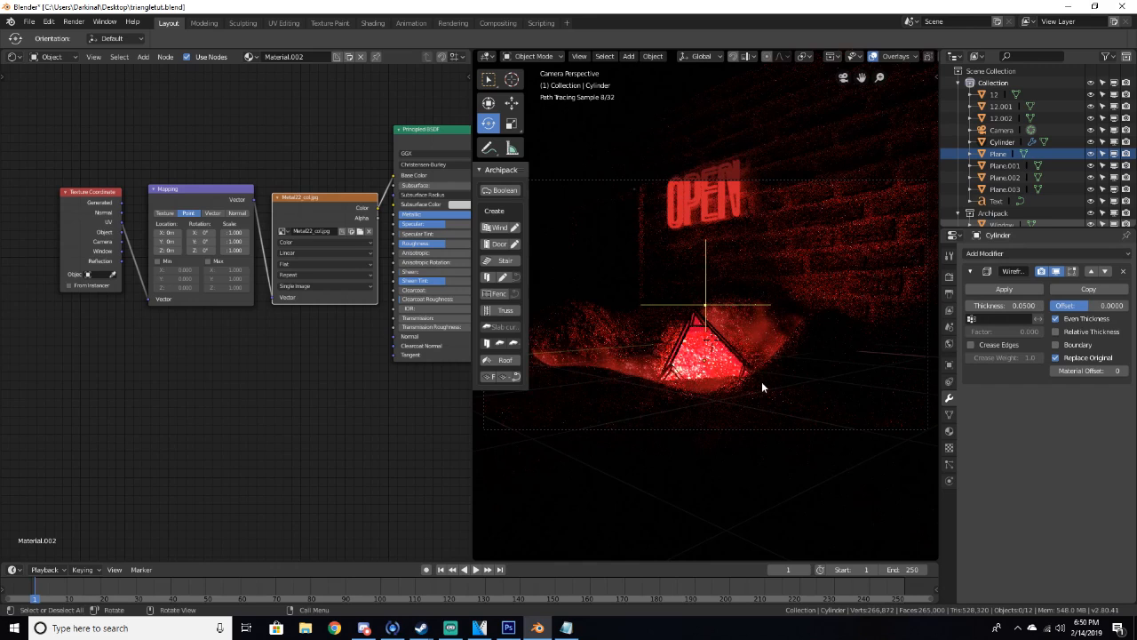
left_click(1038, 291)
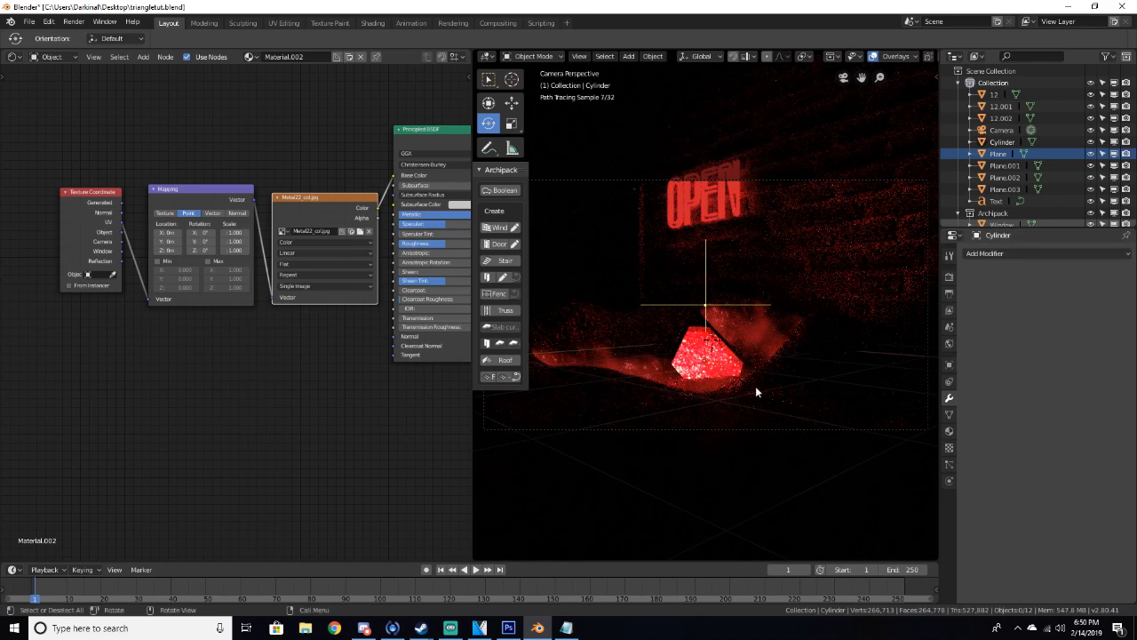
Select the portal plane and set its texture Mapping node's X location to 2.2 m
left_click(690, 364)
middle_click_drag(698, 358, 699, 322)
left_click(699, 322)
scroll(699, 320, "up", 3)
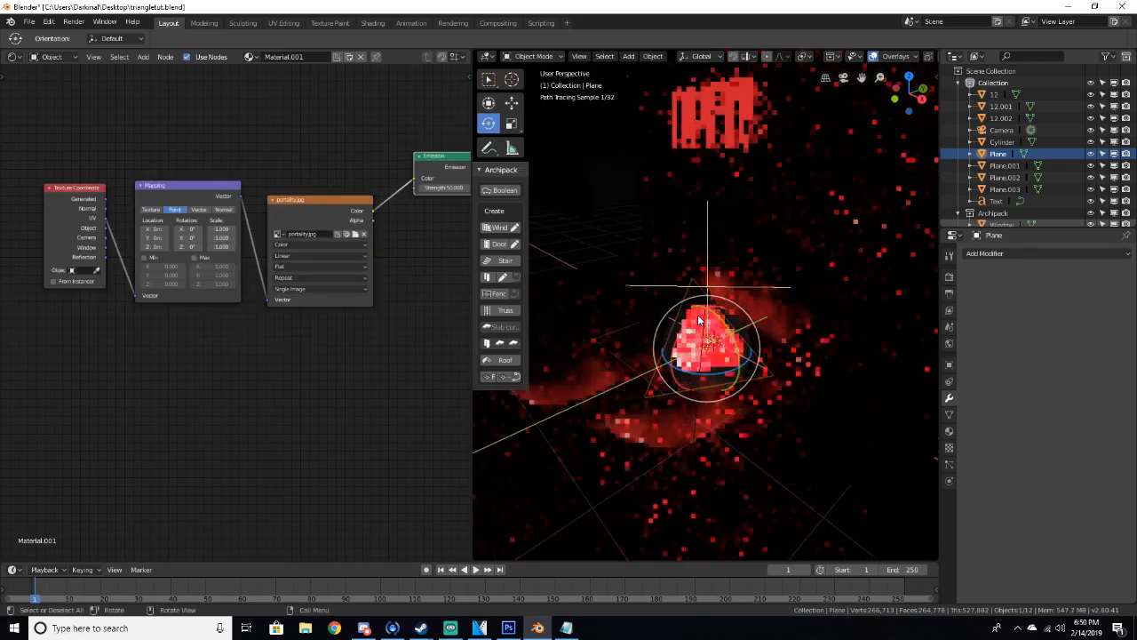
left_click(157, 230)
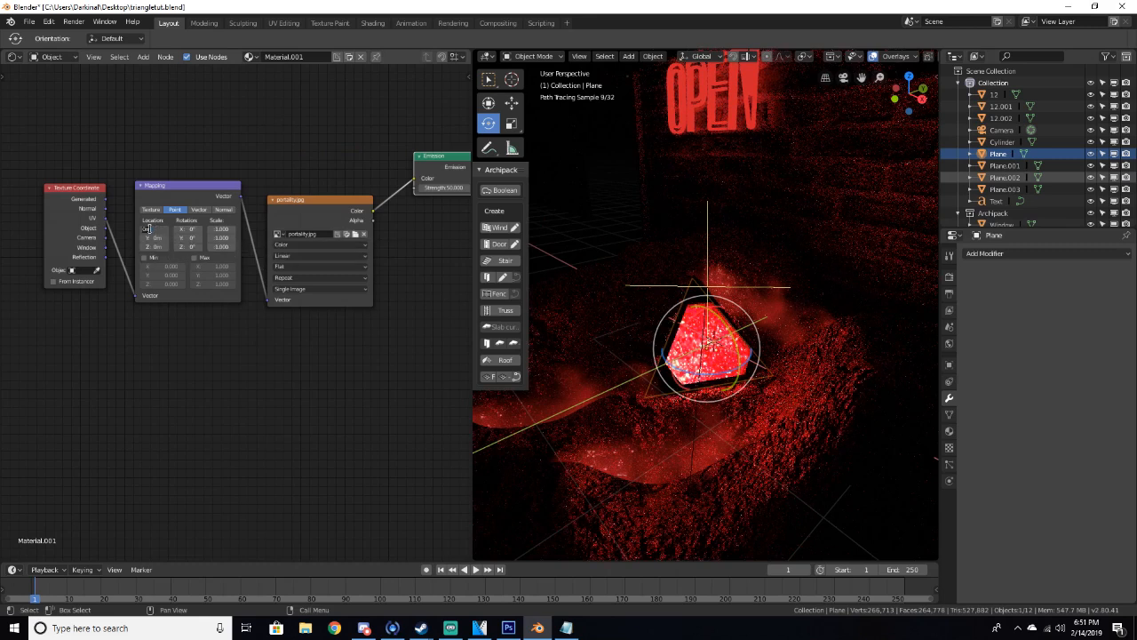
type("2.2")
key("Return")
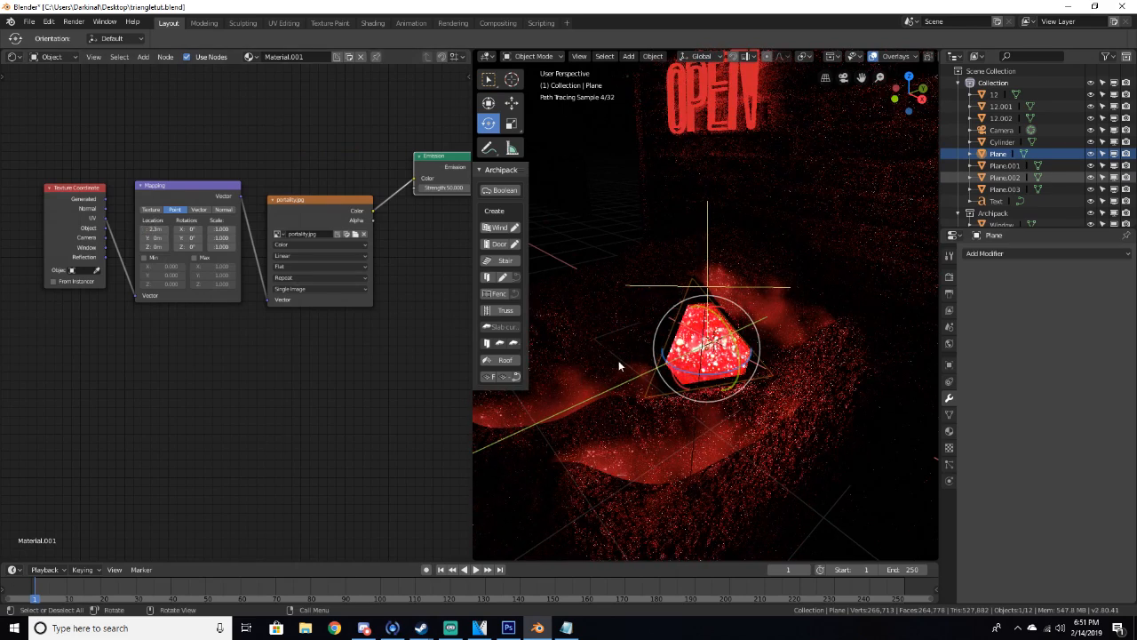
Deselect everything and preview the scene through the camera in rendered shading
left_click(735, 273)
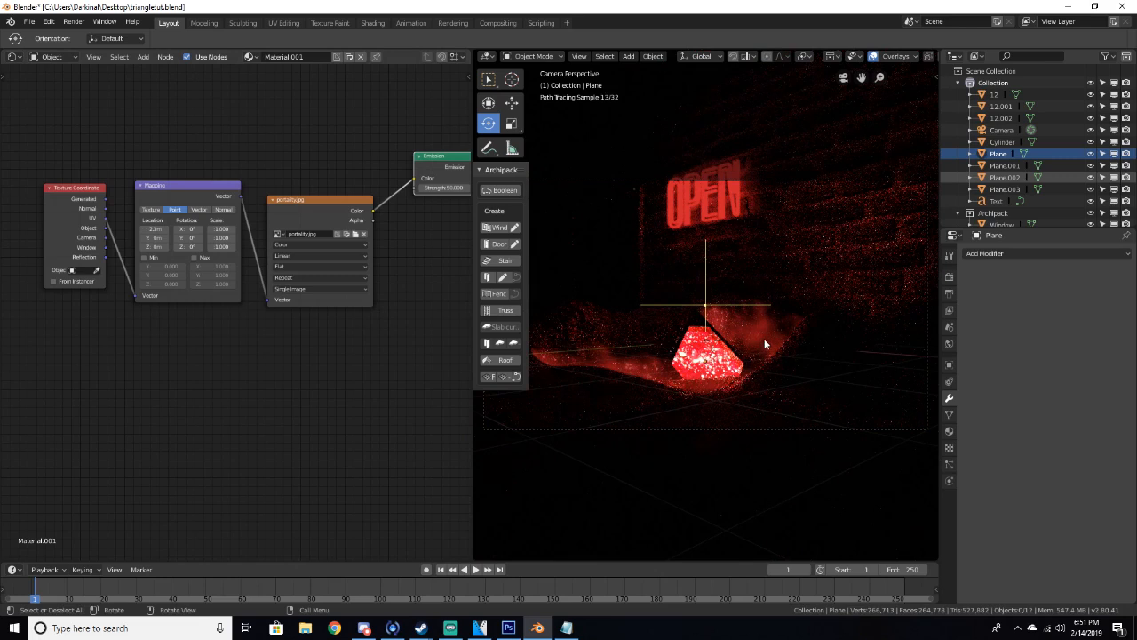
key("a")
key("alt+a")
key("z")
left_click(848, 342)
mouse_move(849, 342)
middle_mouse_down()
mouse_move(826, 356)
mouse_move(703, 323)
mouse_move(749, 314)
mouse_move(633, 365)
middle_mouse_up()
scroll(749, 315, "down", 5)
scroll(633, 365, "down", 4)
key("KP_0")
key("z")
left_click(628, 288)
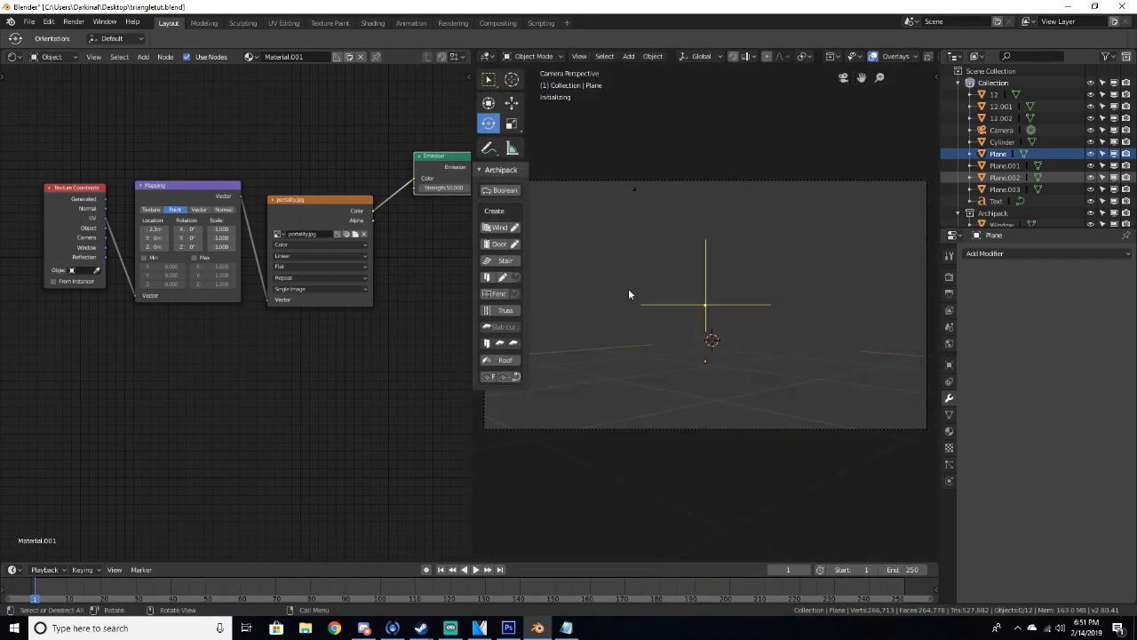
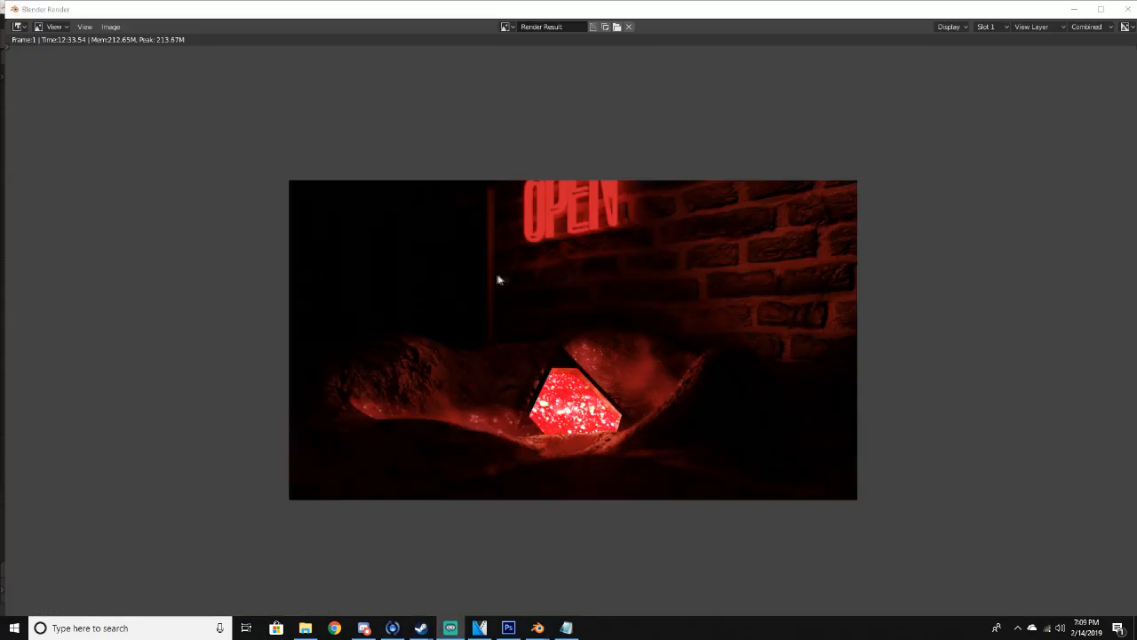
Switch the 3D viewport to solid shading and enable compositing nodes in the Compositing workspace
left_click(1074, 11)
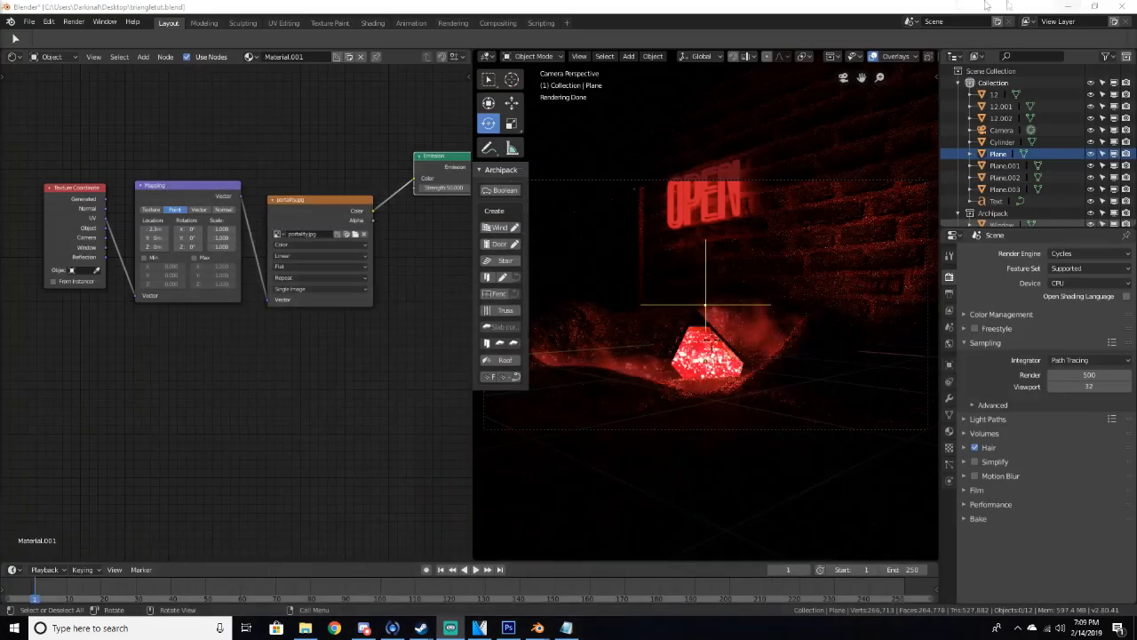
left_click(498, 24)
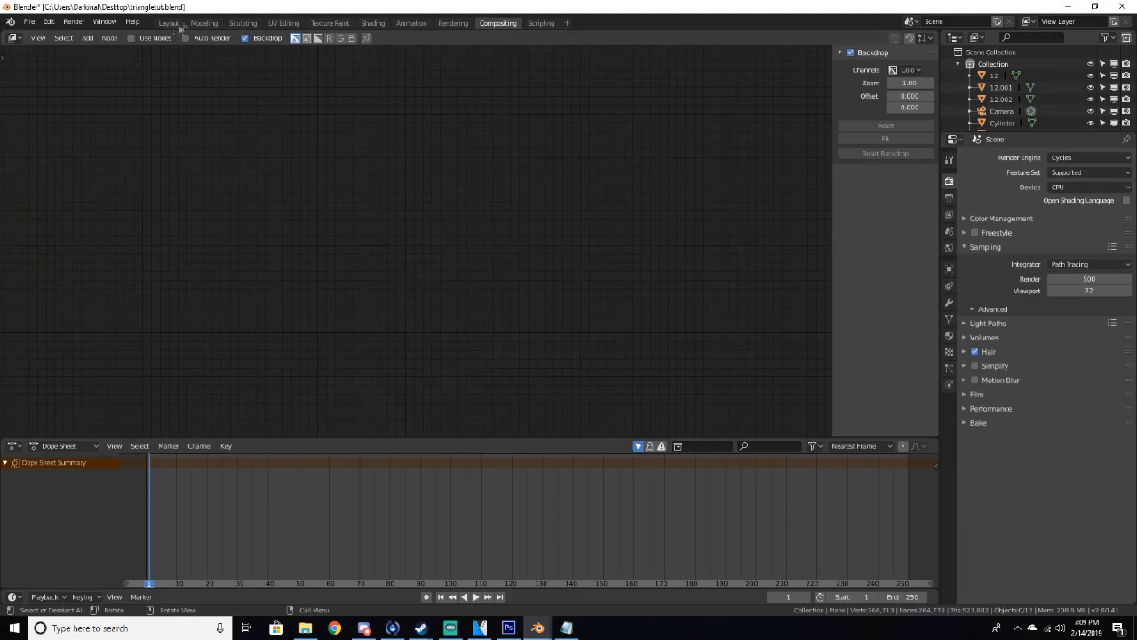
left_click(178, 24)
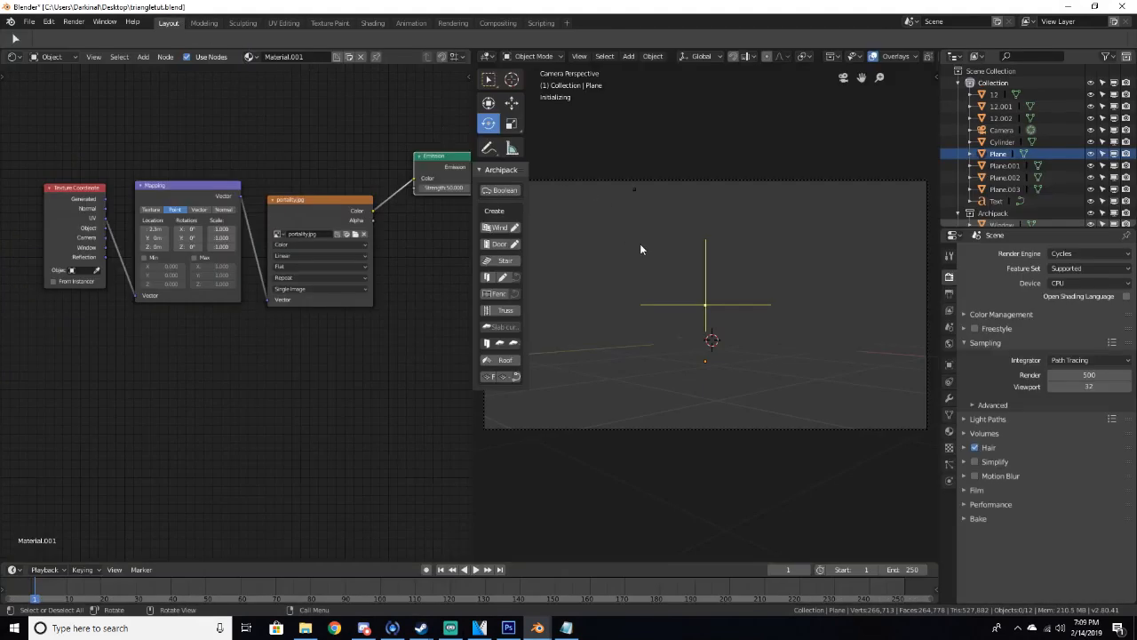
key("z")
left_click(741, 255)
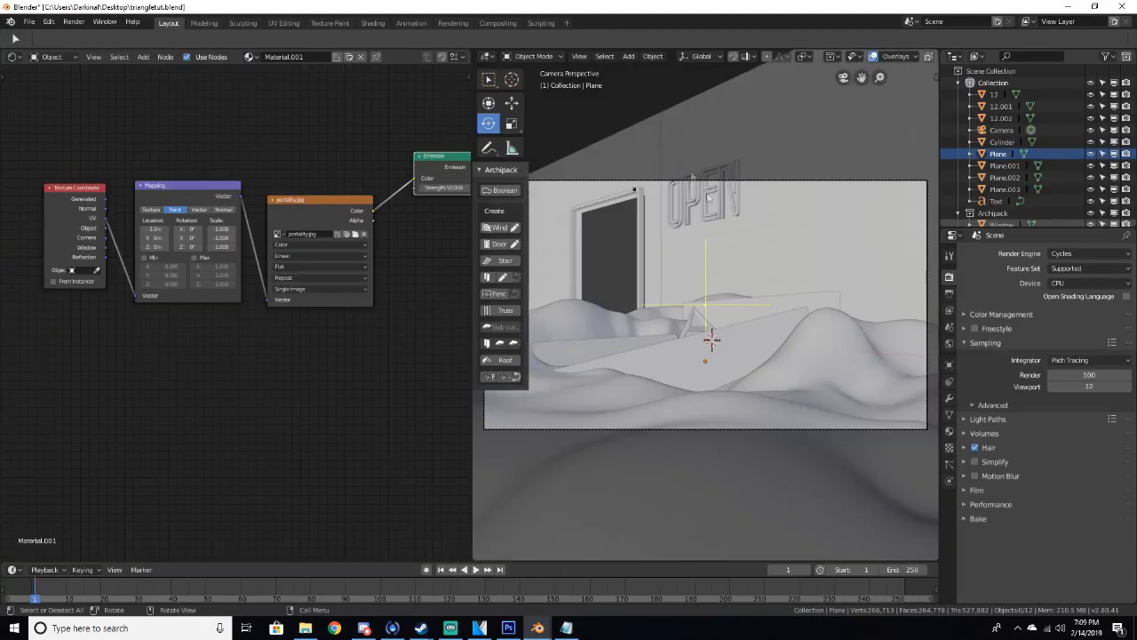
left_click(497, 23)
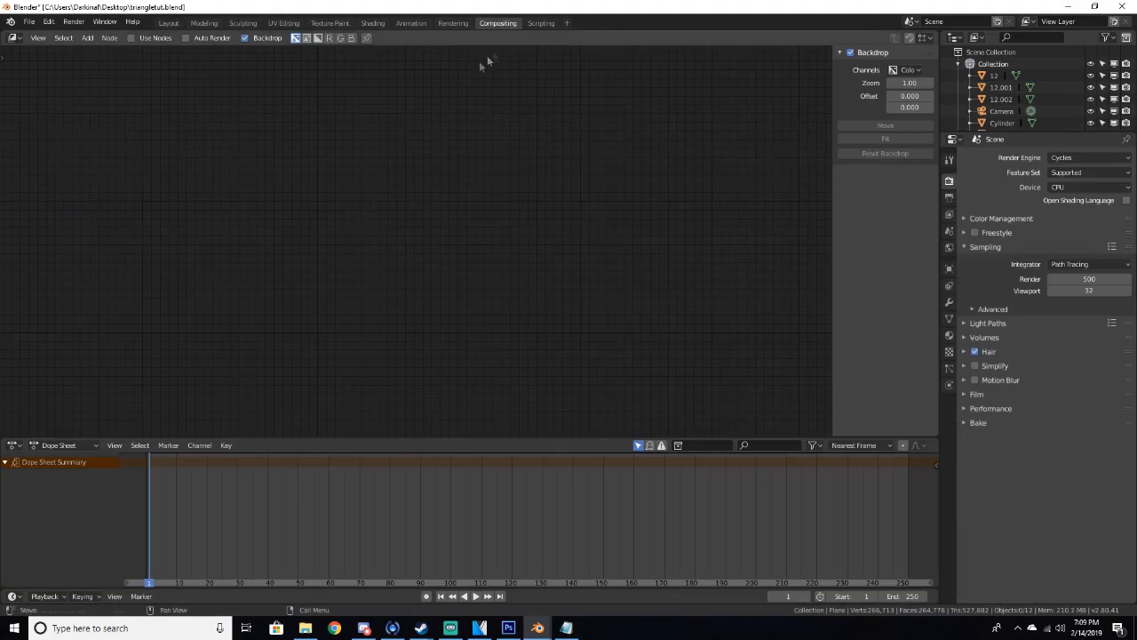
left_click(152, 40)
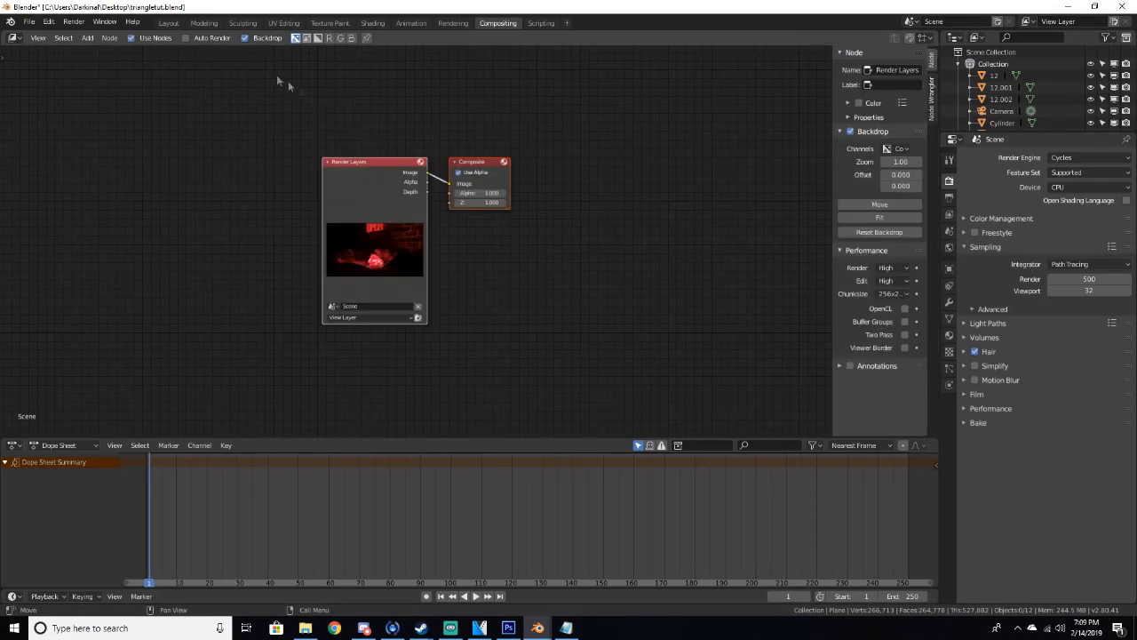
Arrange the Render Layers and Composite nodes and connect a Viewer node to show the render as backdrop
middle_click_drag(394, 115, 346, 136)
left_click_drag(420, 184, 490, 207)
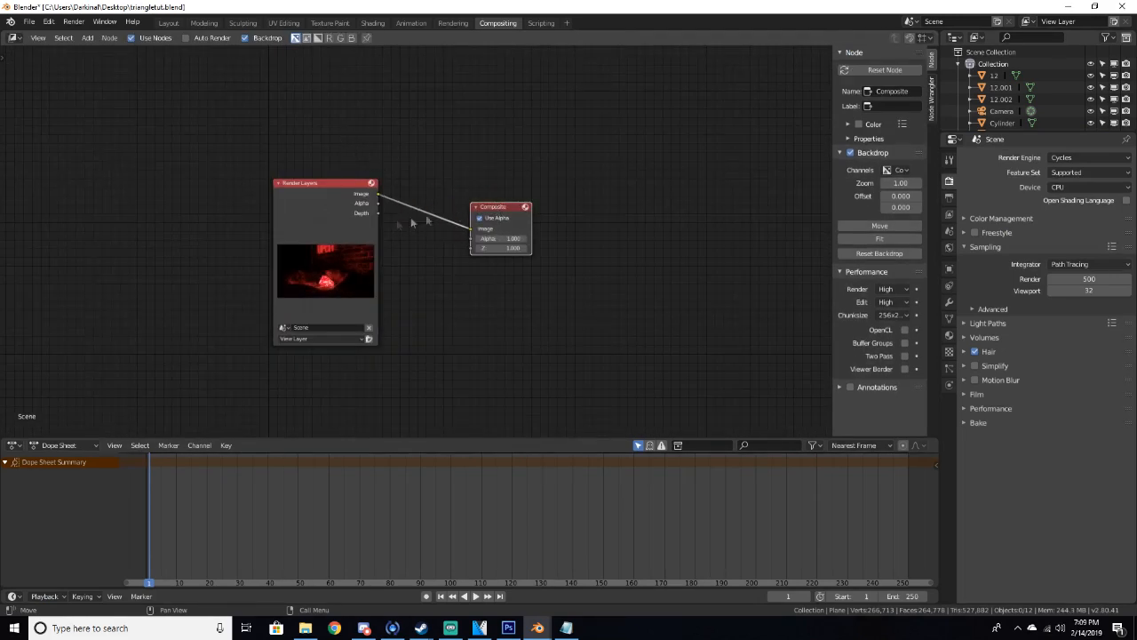
left_click(303, 197, "ctrl+shift")
left_click_drag(451, 182, 692, 127)
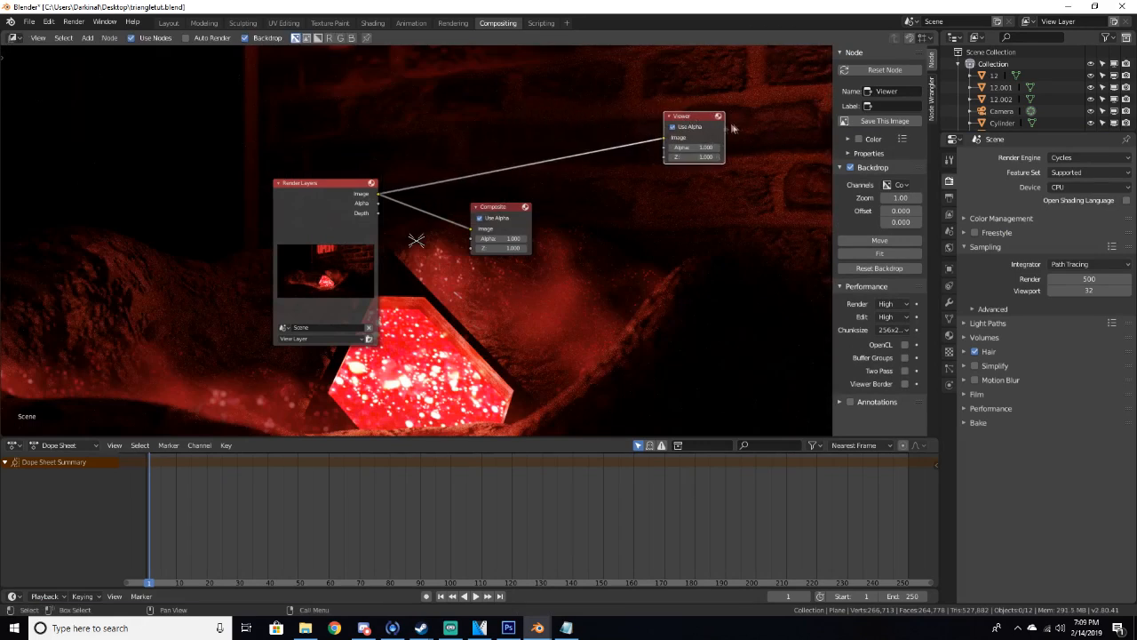
scroll(405, 274, "down", 2)
scroll(404, 274, "up", 1)
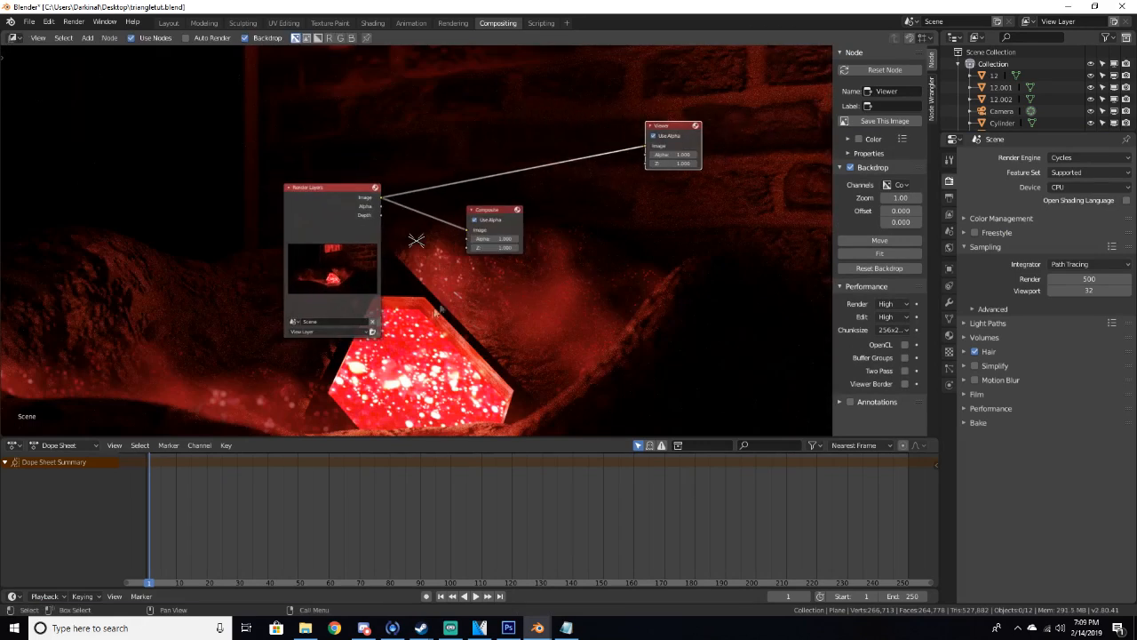
Insert an RGB Curves node between the Render Layers and Composite nodes
left_click_drag(494, 213, 682, 217)
key("shift+a")
type("rgb")
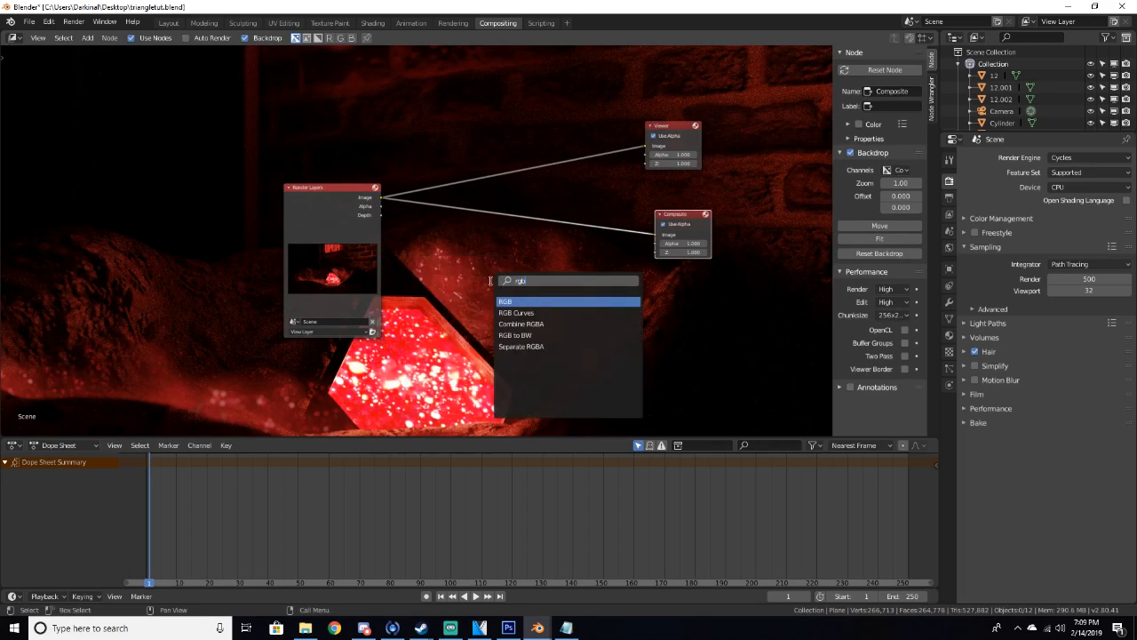
key("Down")
key("Return")
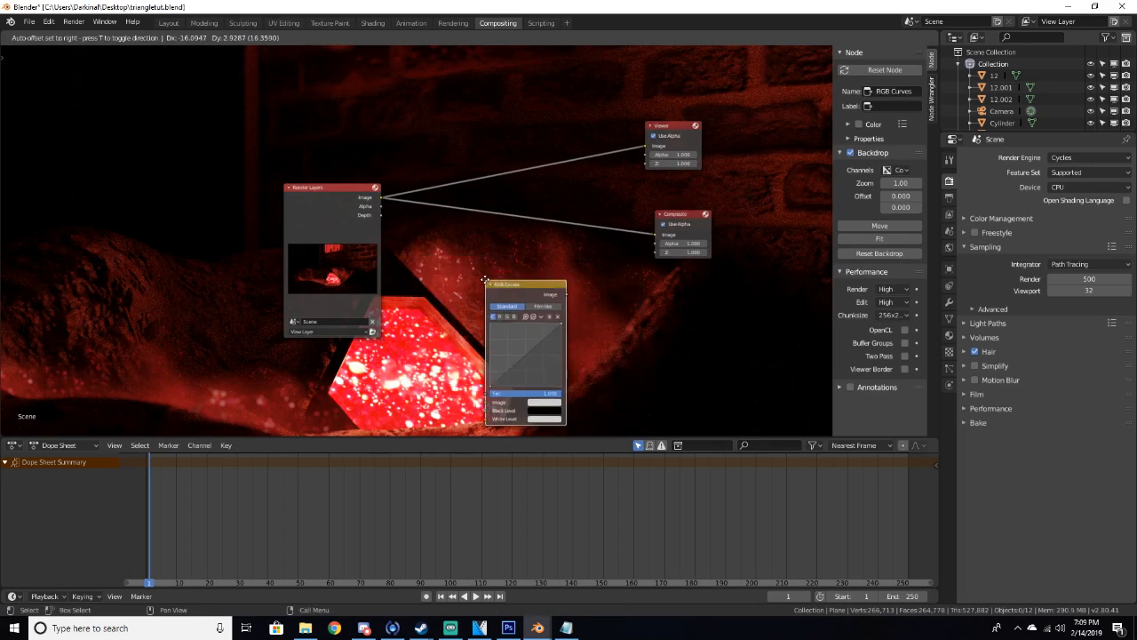
left_click(477, 209)
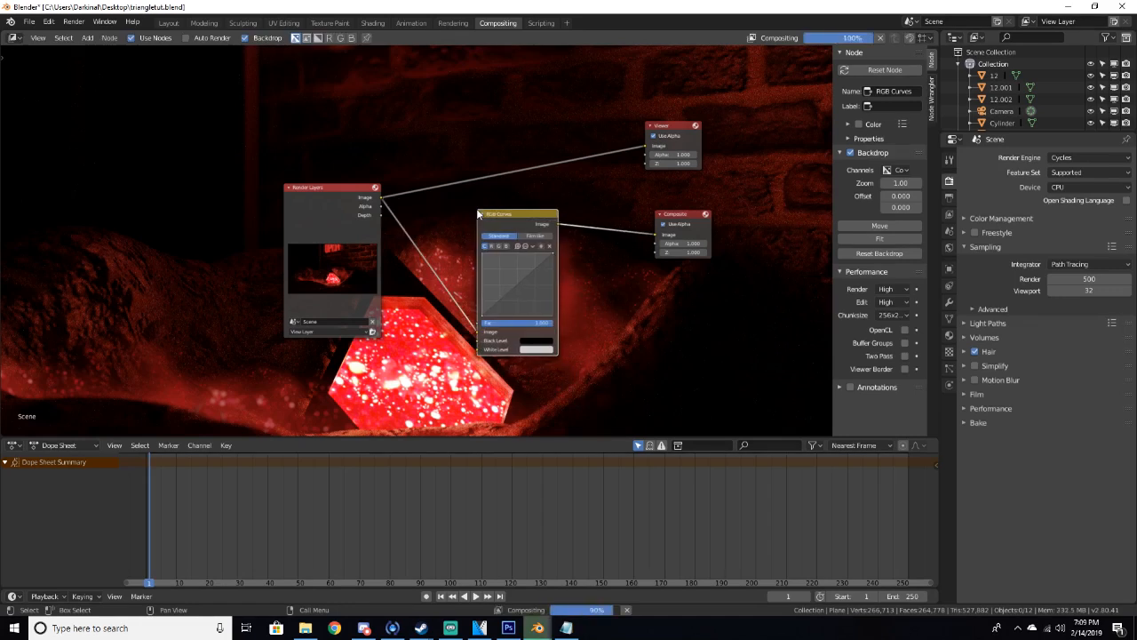
Shape a contrast curve with points near 0.45, 0.56 and 0.18, 0.18 in the RGB Curves node
left_click(512, 217, "ctrl+shift")
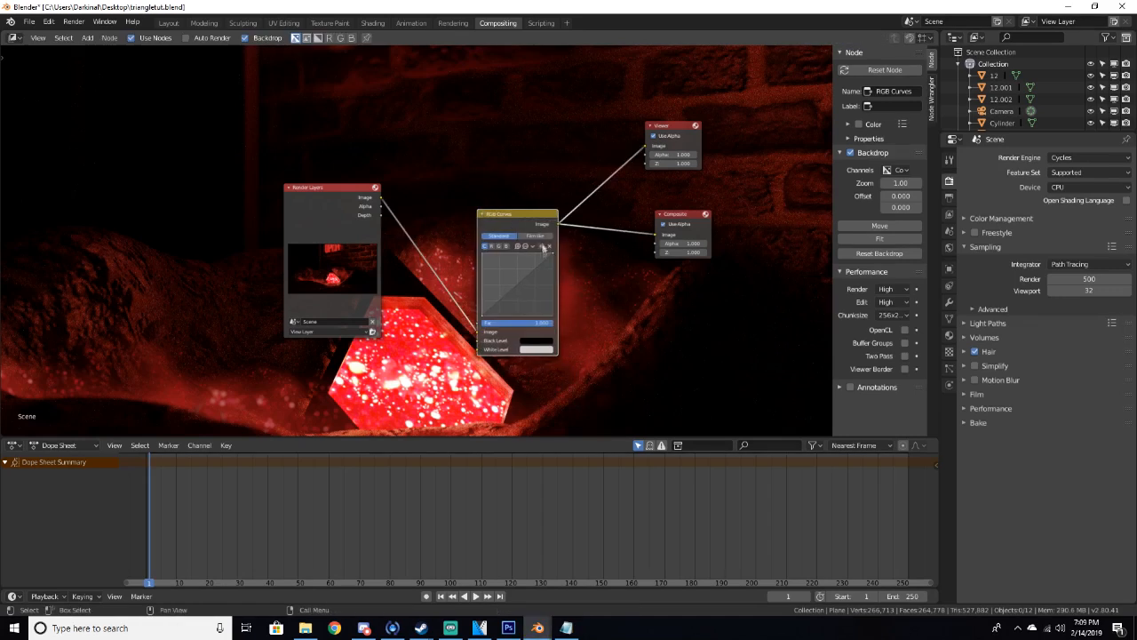
scroll(544, 286, "up", 2)
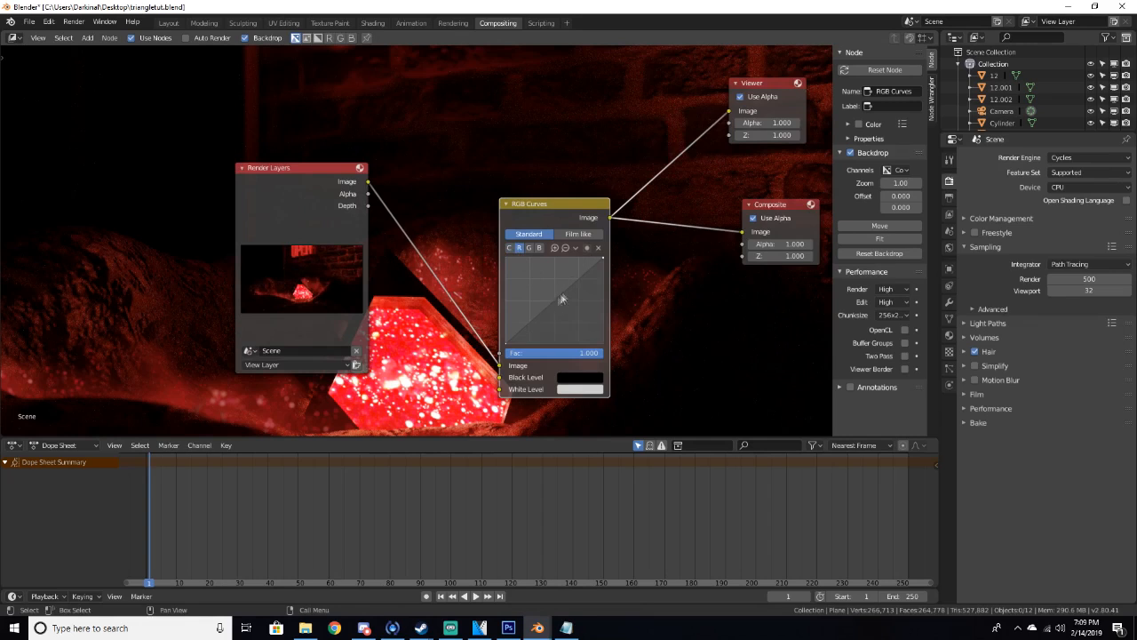
mouse_move(561, 306)
left_mouse_down()
mouse_move(565, 284)
mouse_move(549, 300)
left_mouse_up()
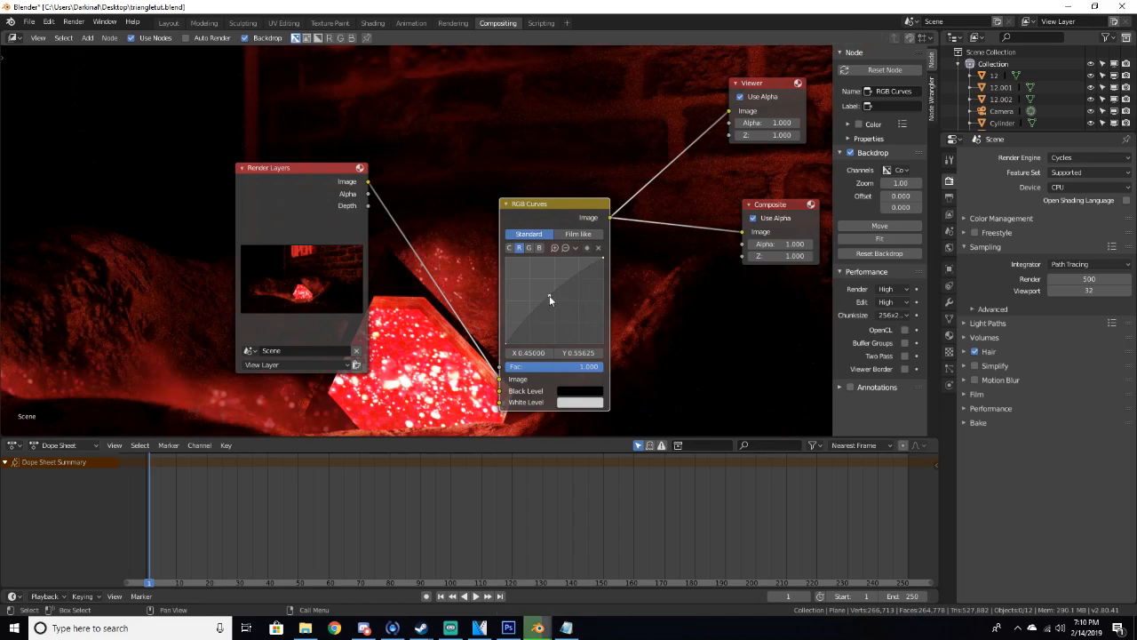
left_click(523, 331)
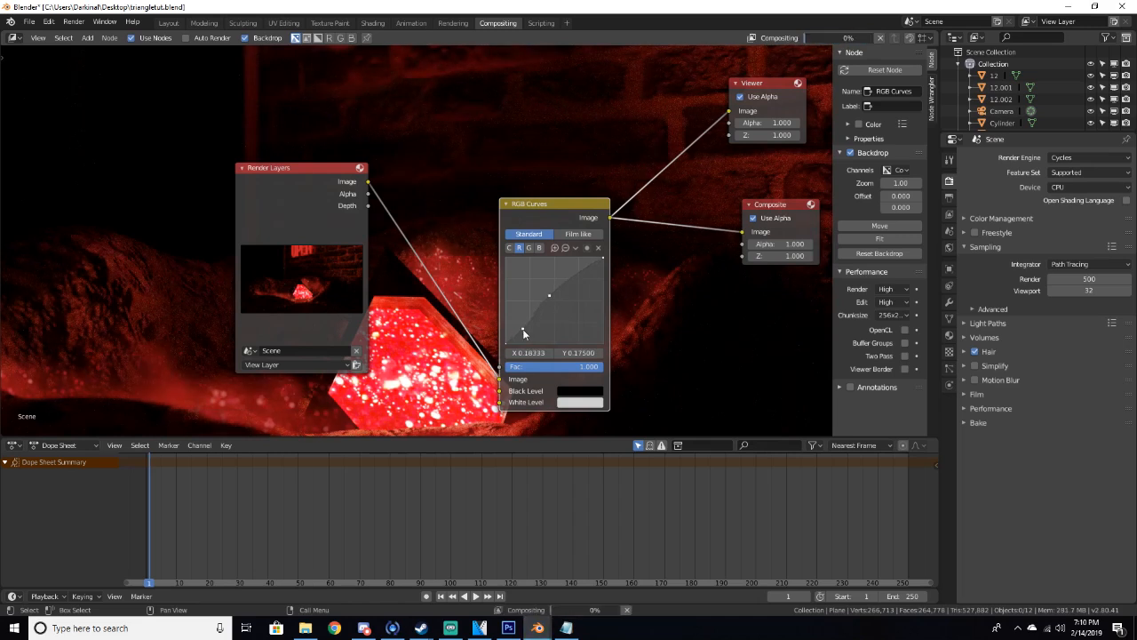
Insert a Color Balance node between the RGB Curves and Composite nodes
scroll(453, 170, "down", 2)
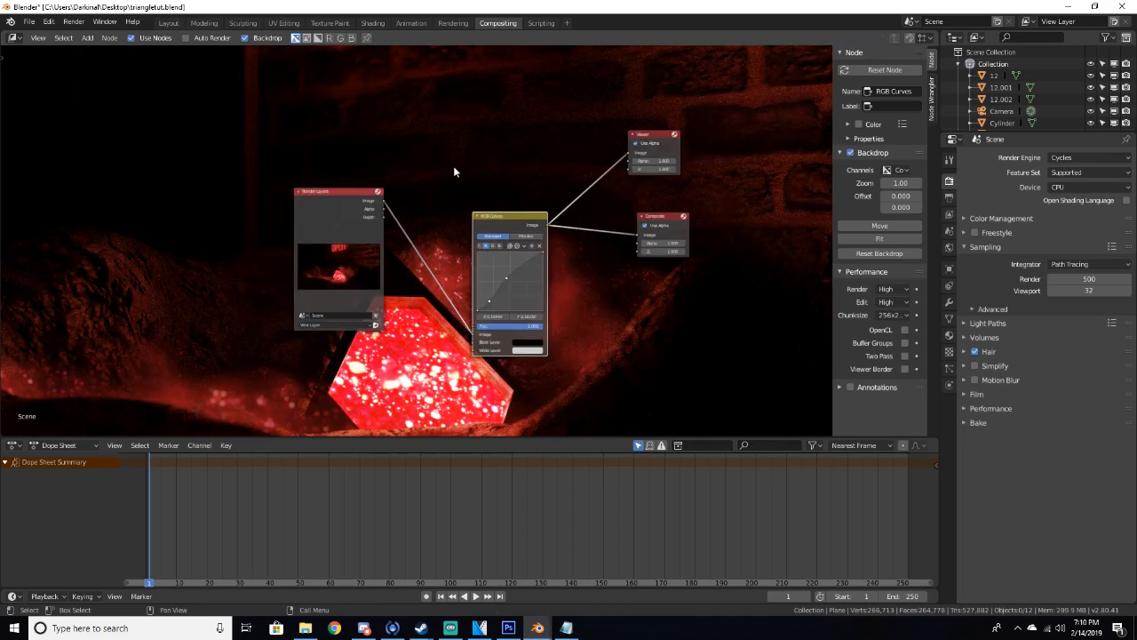
scroll(498, 250, "up", 3)
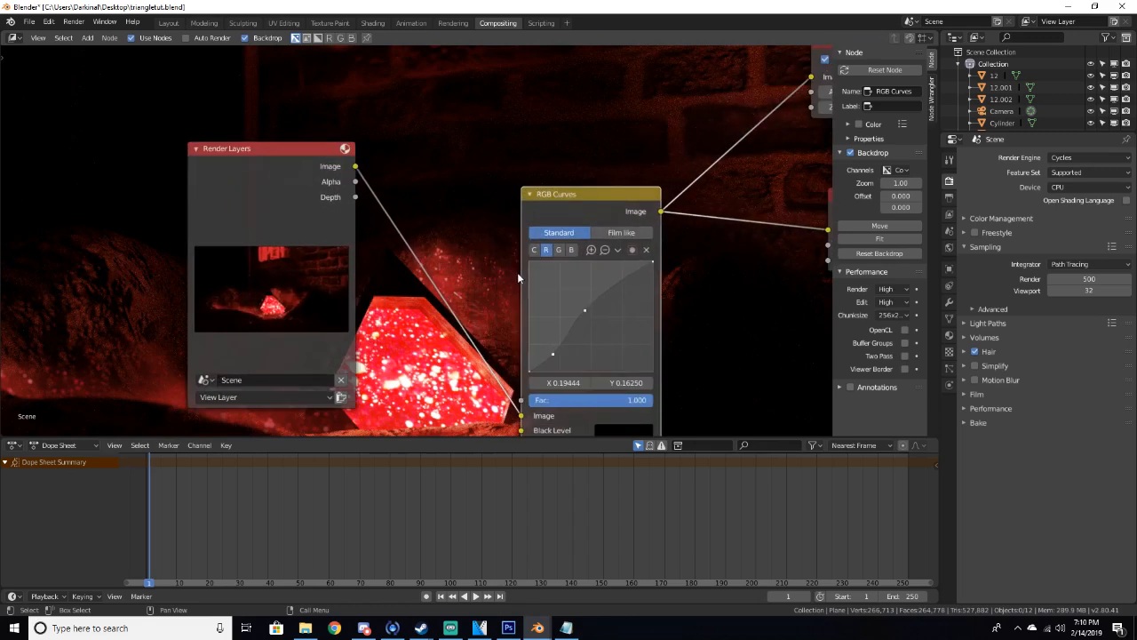
scroll(551, 257, "down", 3)
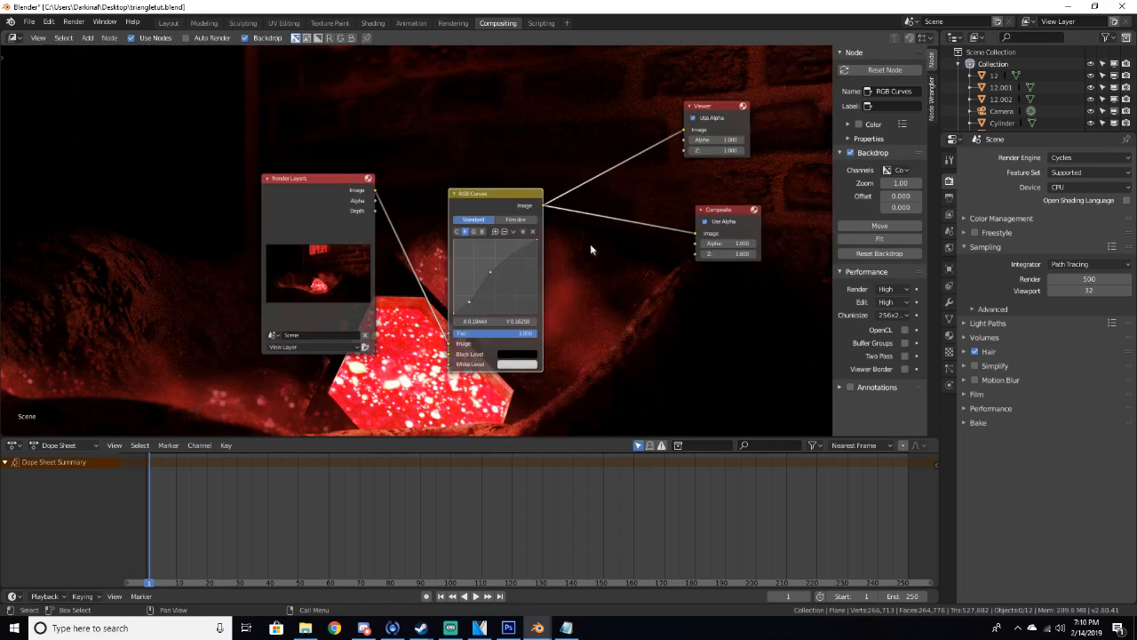
key("shift+a")
left_click(613, 286)
type("colo")
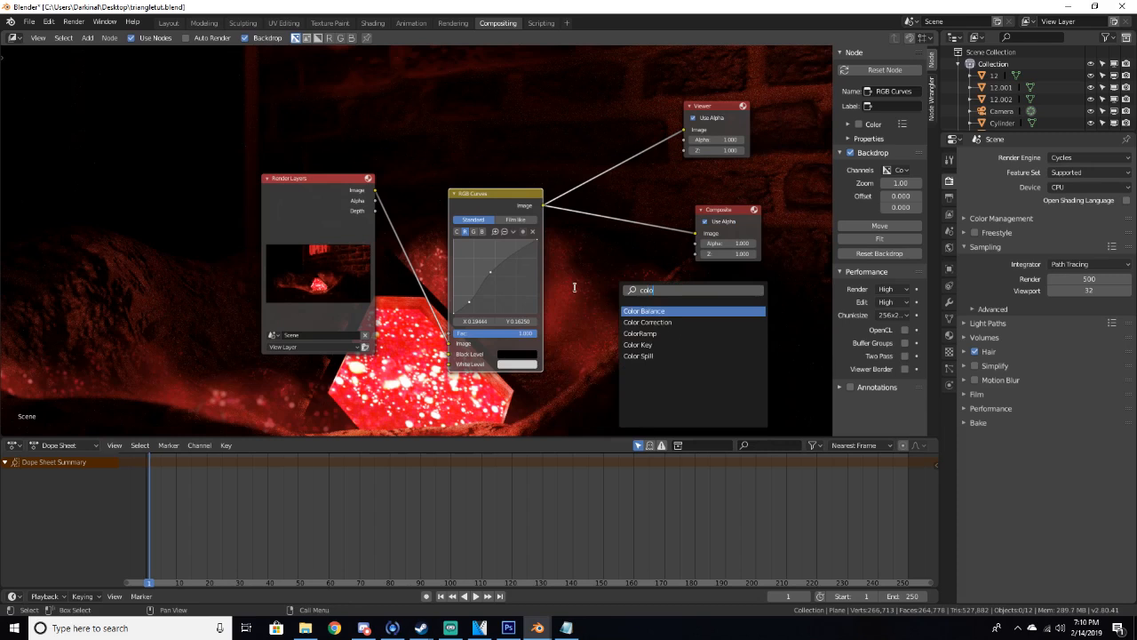
key("Return")
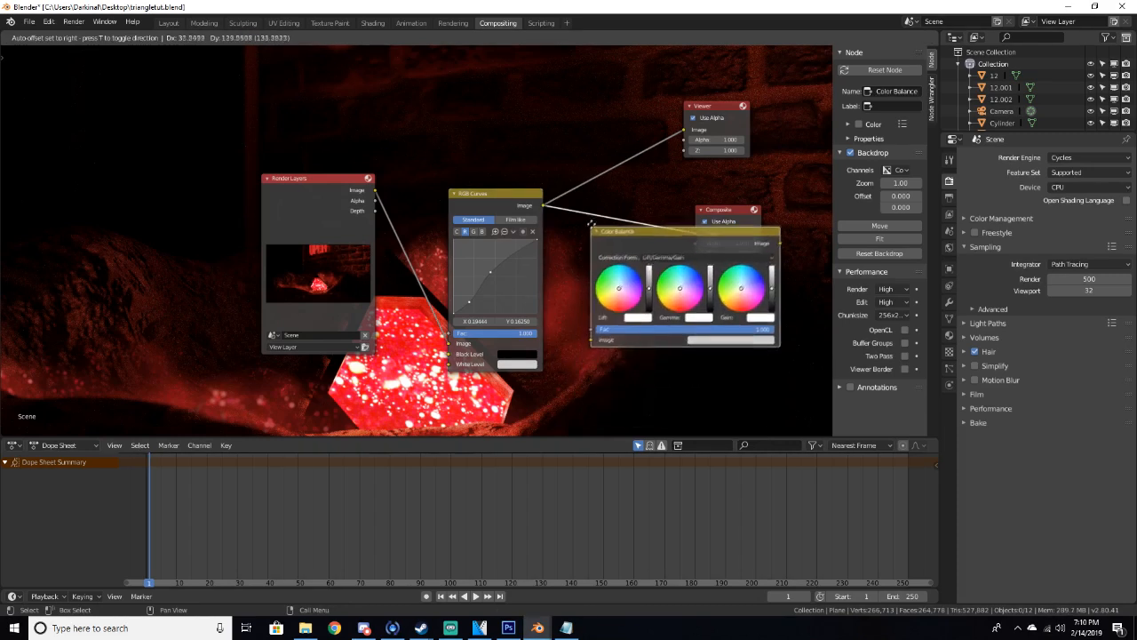
left_click(646, 232)
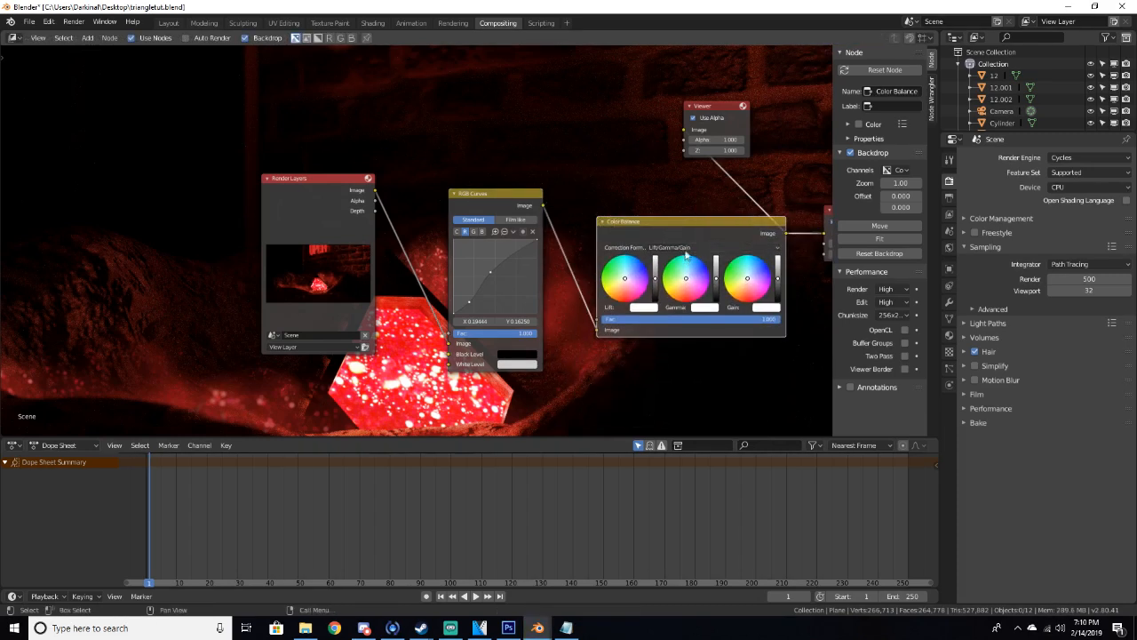
Shift the Color Balance gamma and gain wheels slightly toward red
left_click(685, 248)
left_click(684, 237)
scroll(684, 256, "up", 2)
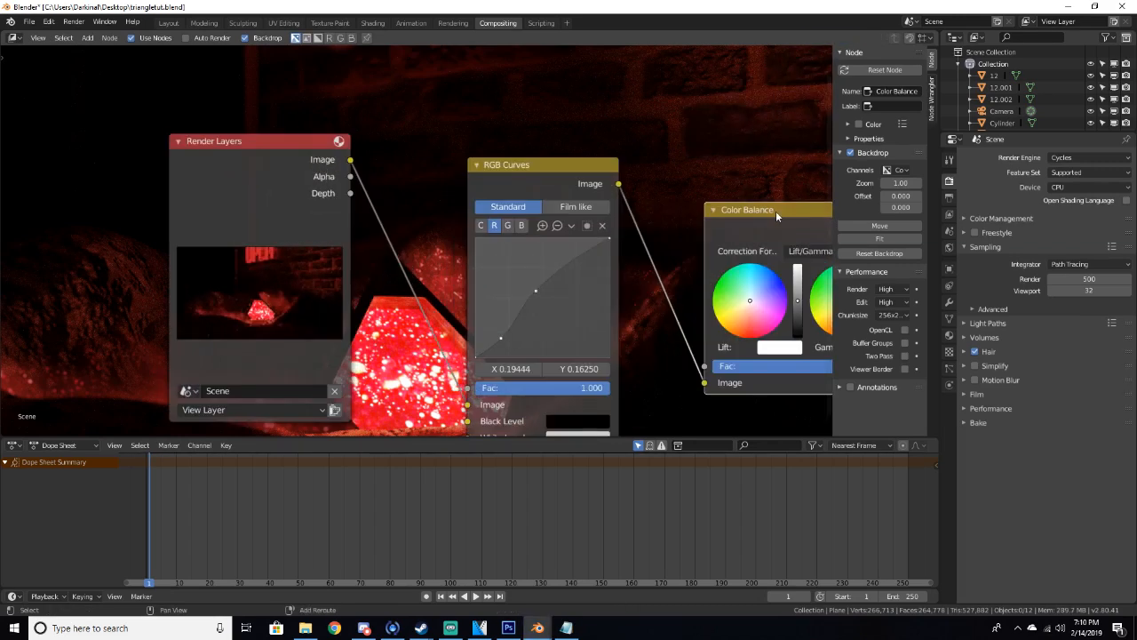
middle_click_drag(775, 210, 563, 185)
left_click(639, 302)
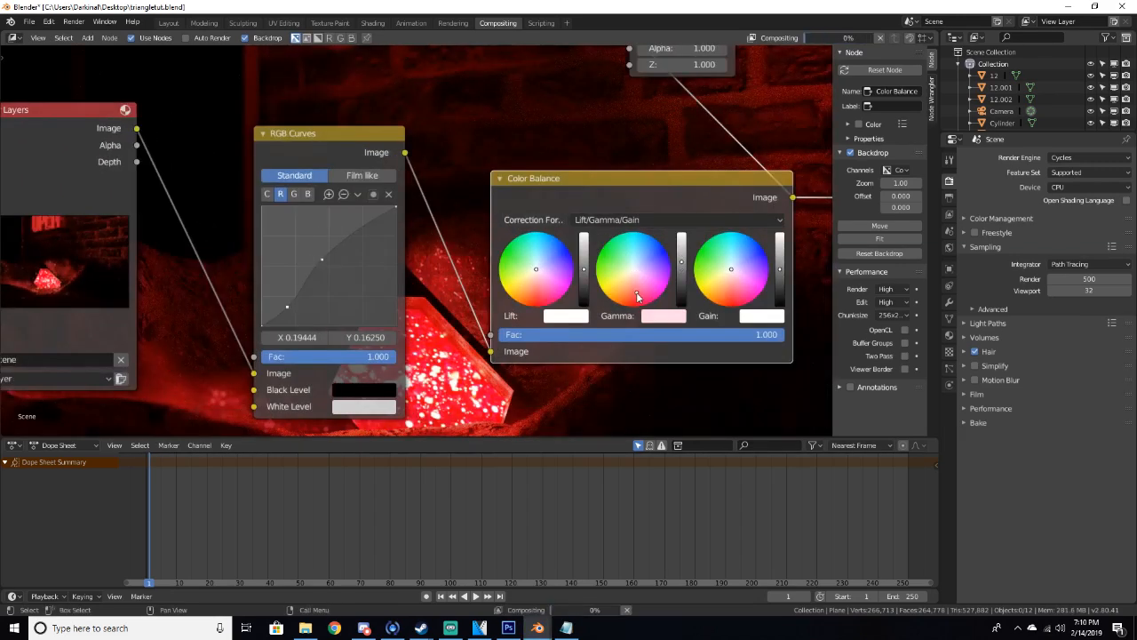
left_click(733, 292)
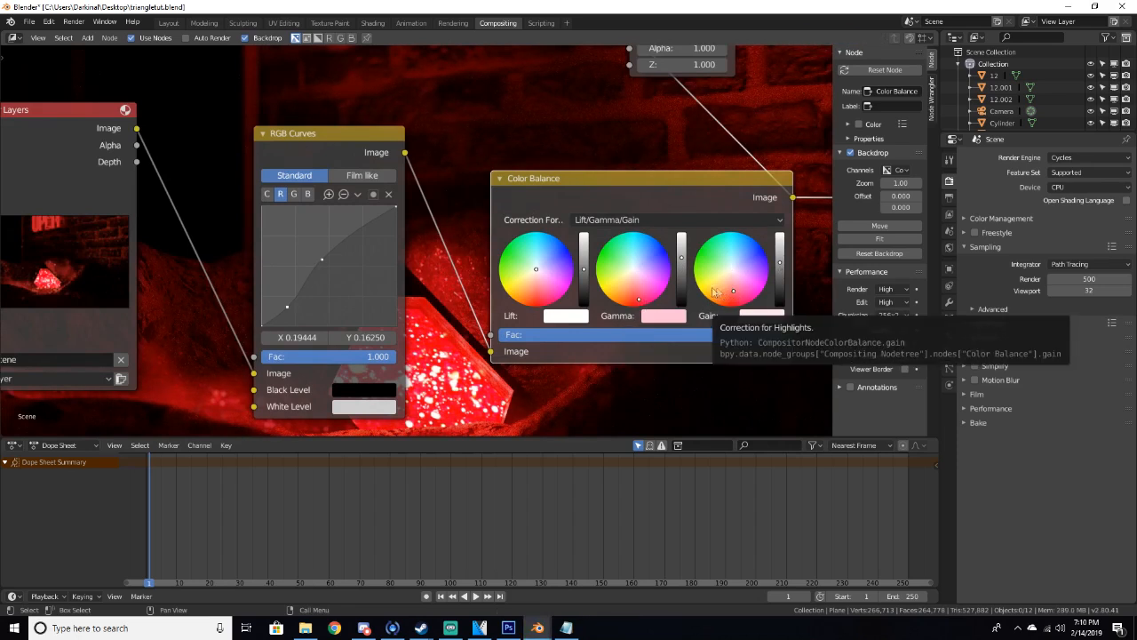
Open the render window to review the colour-graded result
mouse_move(536, 628)
left_click(610, 573)
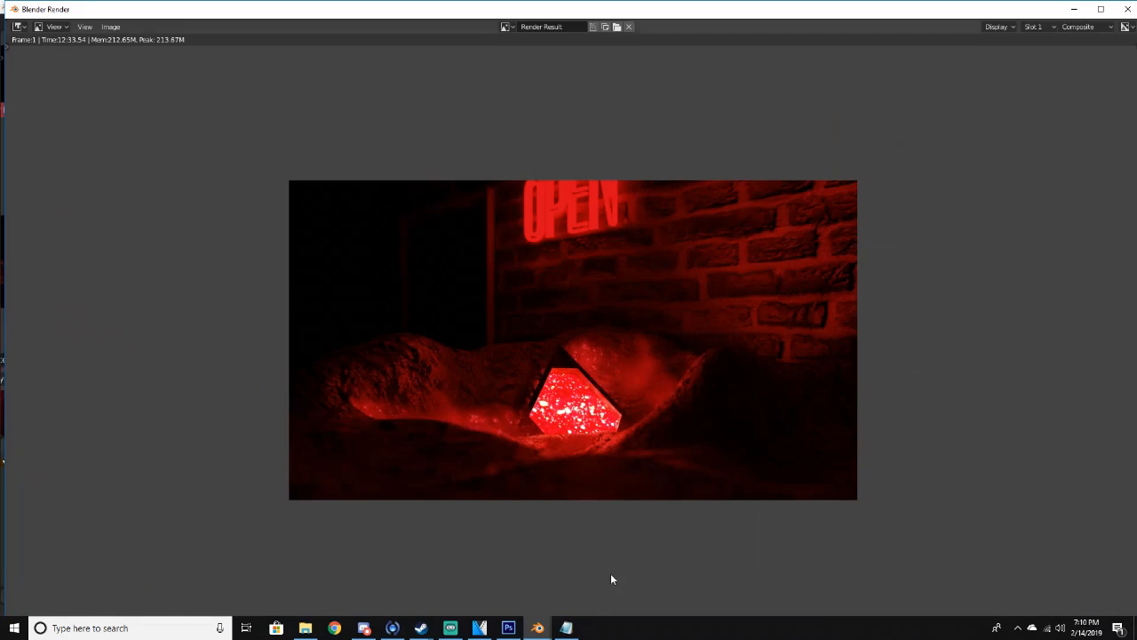
scroll(700, 375, "up", 1)
scroll(700, 374, "down", 1)
left_click(1074, 9)
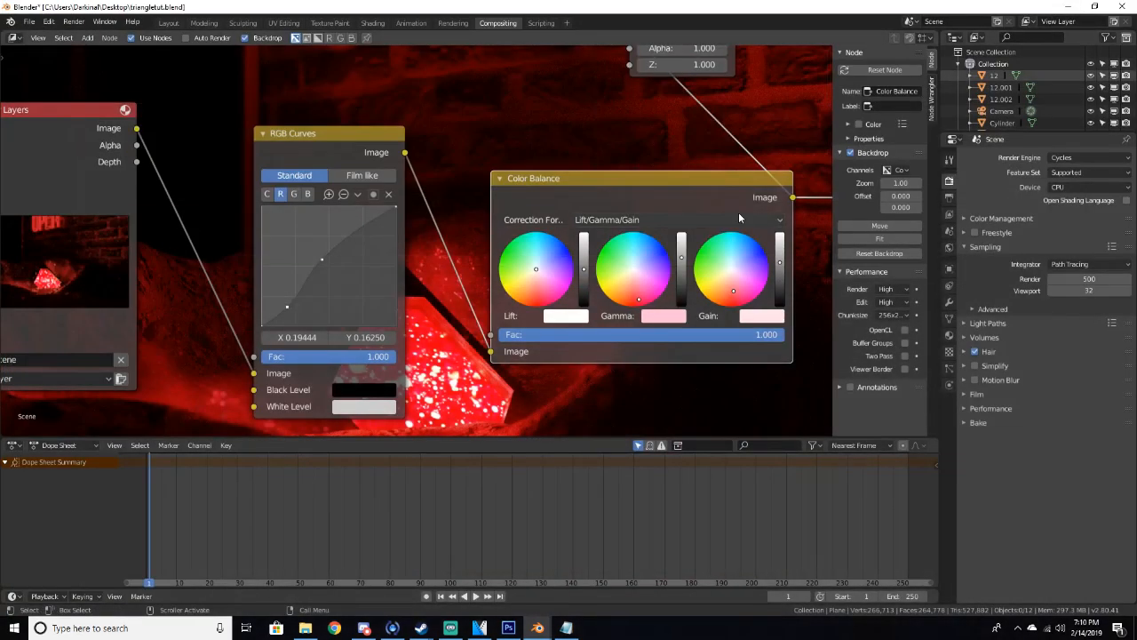
Insert a Lens Distortion node between the Color Balance and Composite nodes
scroll(739, 214, "down", 4)
left_click_drag(755, 179, 814, 173)
middle_click_drag(762, 155, 614, 168)
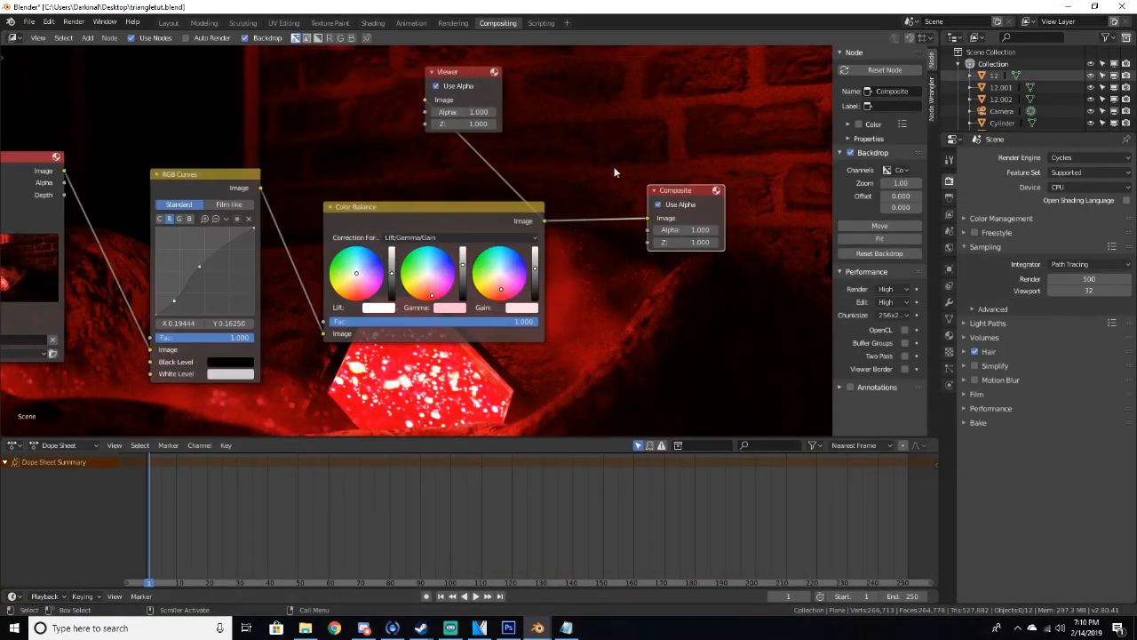
key("shift+a")
left_click(613, 167)
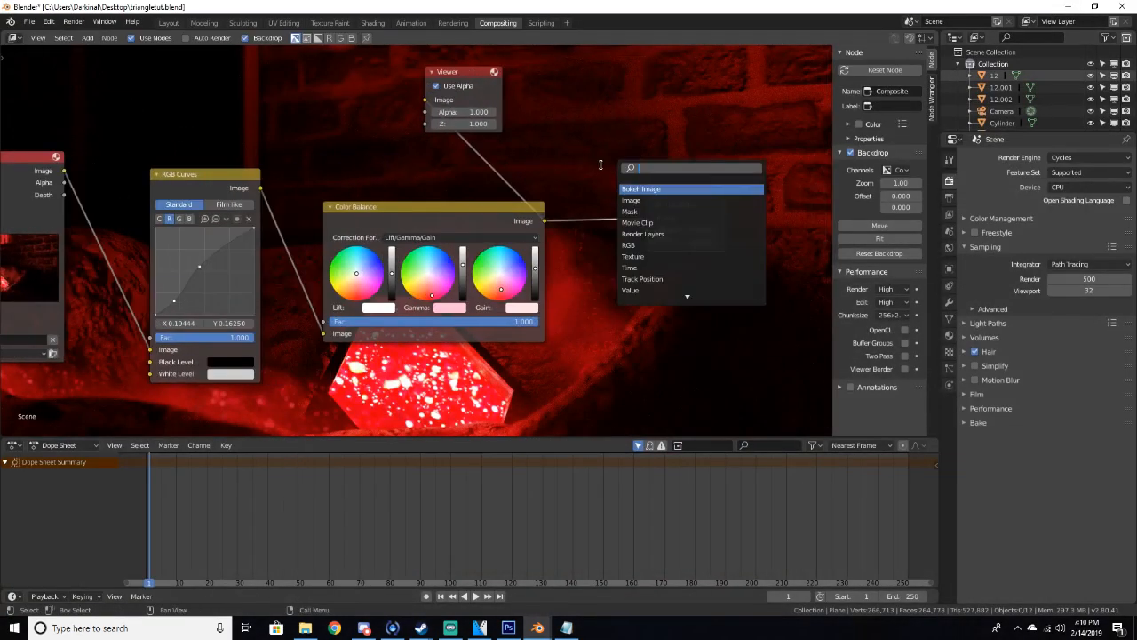
type("dis")
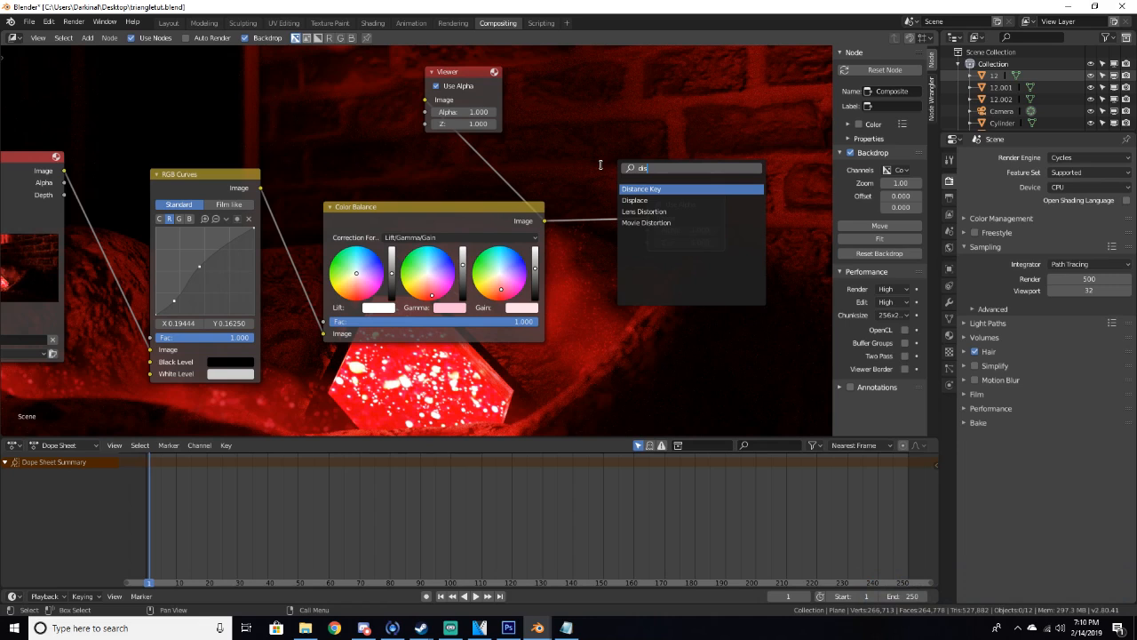
key("Down")
key("Down")
key("Return")
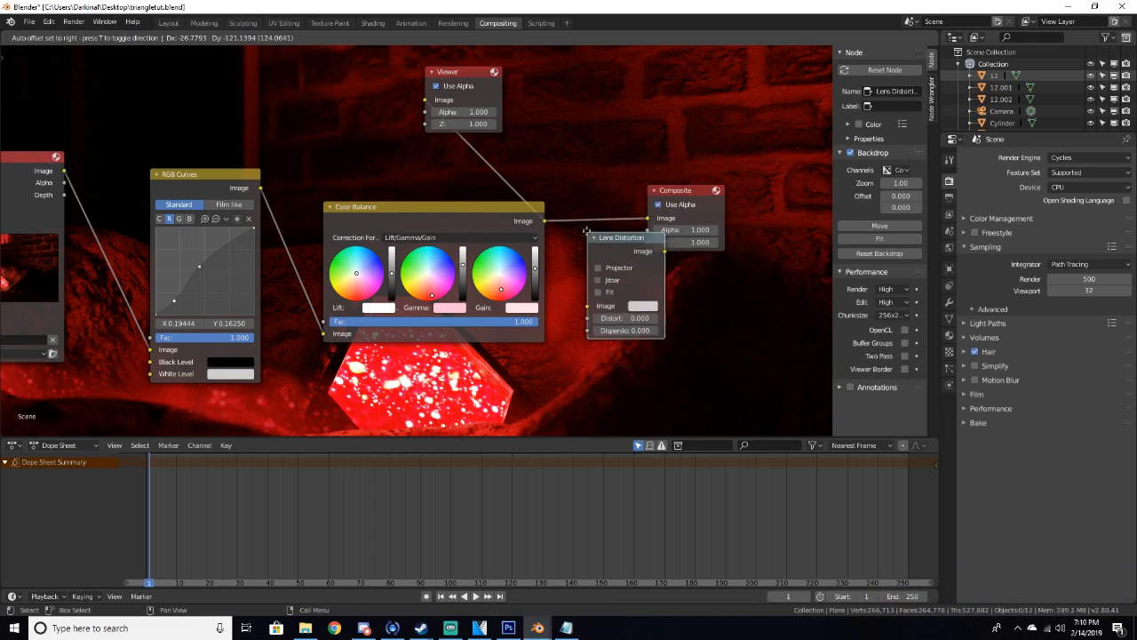
left_click(593, 245)
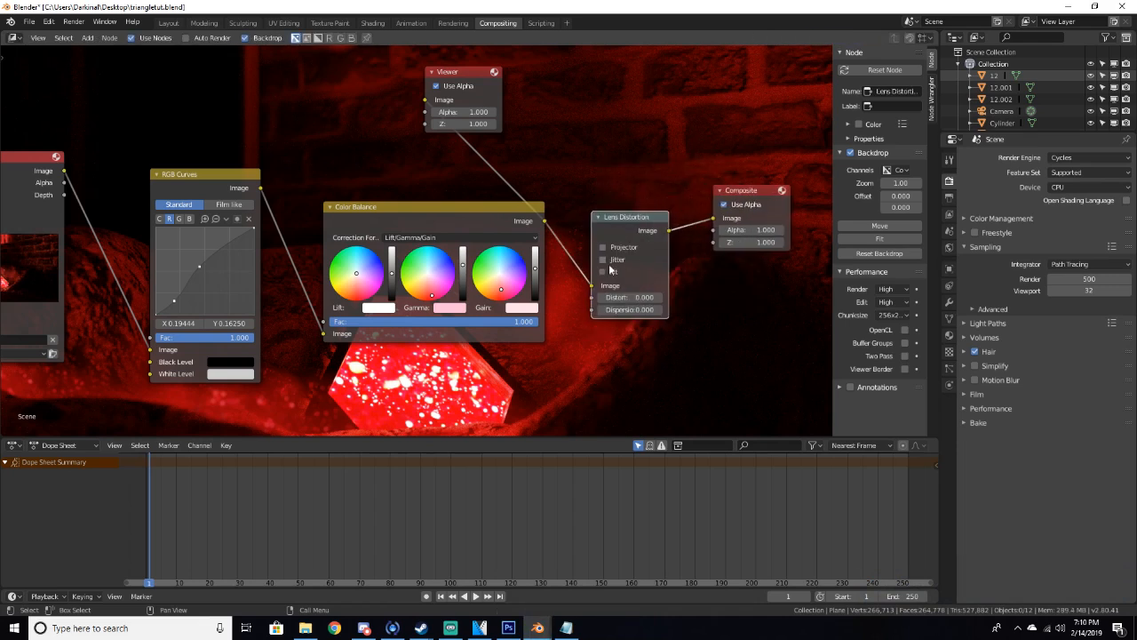
Set the Lens Distortion's Distort and Dispersion to 0.1 each and enable its Fit option
left_click(632, 296)
type("0.0.1")
key("Return")
left_click(623, 312)
type(".1")
key("Return")
left_click(615, 273)
Open the render window to review the lens-distorted result
mouse_move(538, 628)
left_click(586, 579)
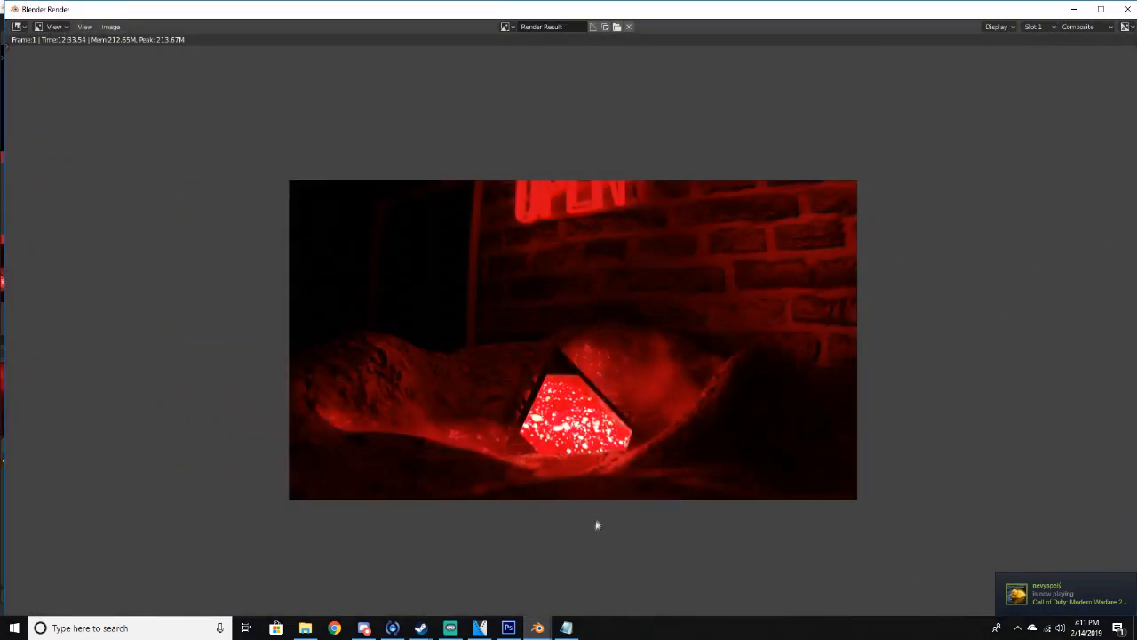
scroll(596, 523, "up", 3)
scroll(594, 521, "down", 2)
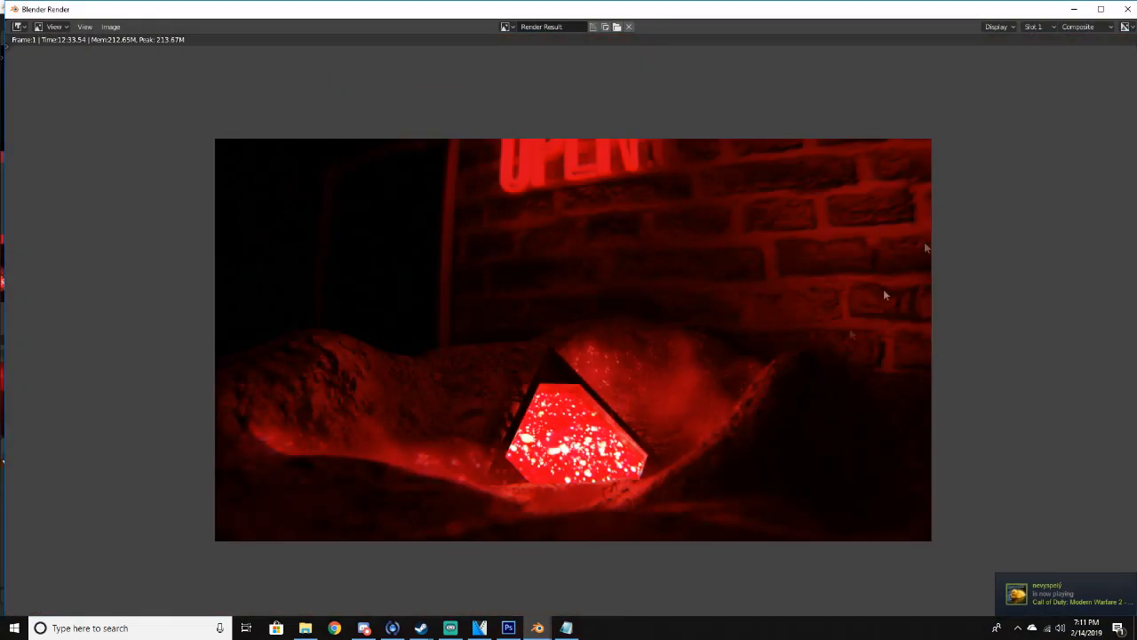
left_click(1074, 9)
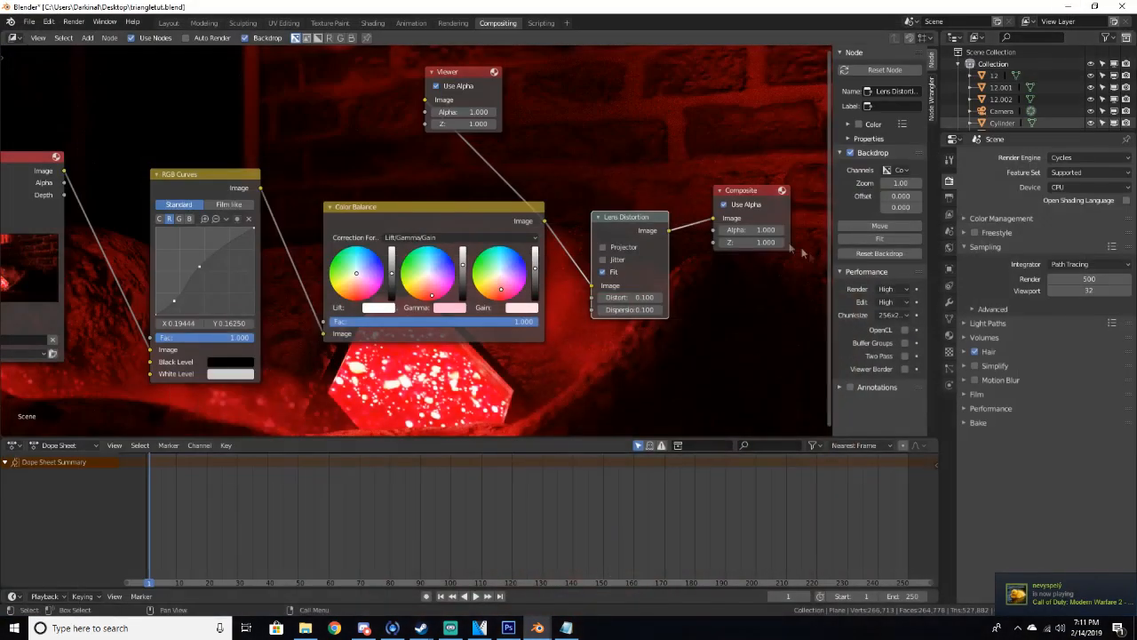
Toggle the Lens Distortion node's Jitter option on and back off
left_click(605, 259)
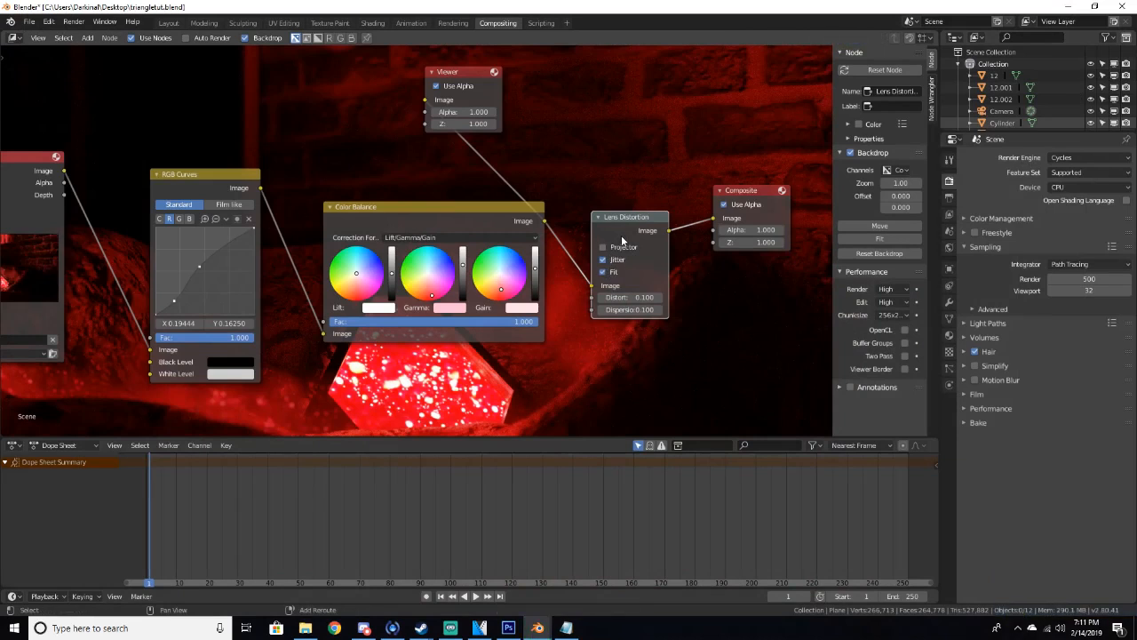
left_click(622, 241, "ctrl+shift")
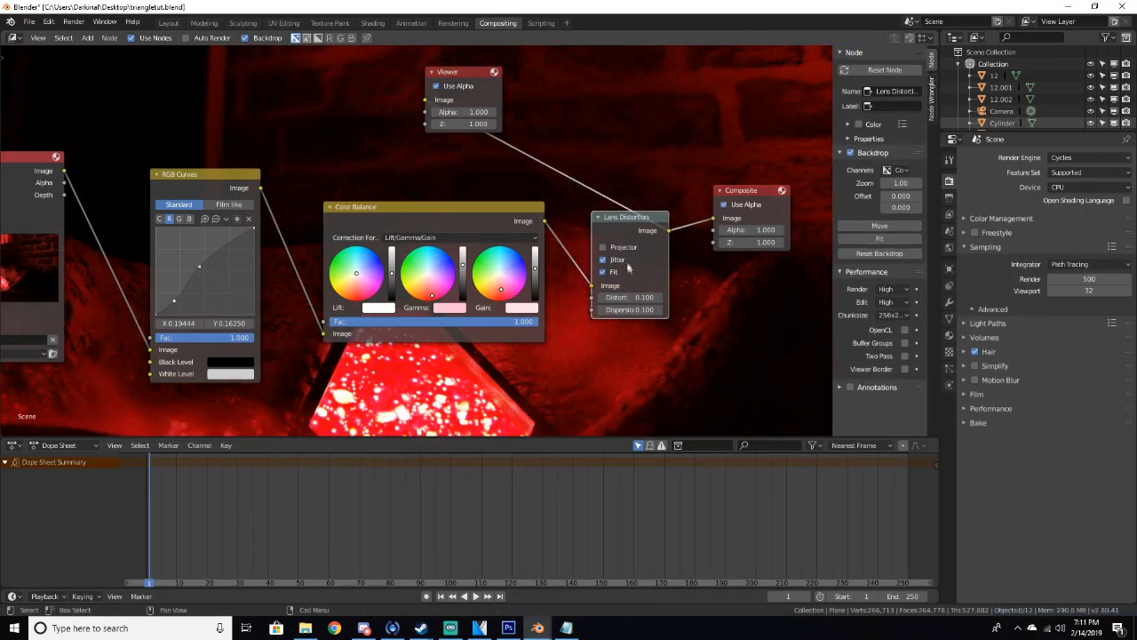
left_click(604, 260)
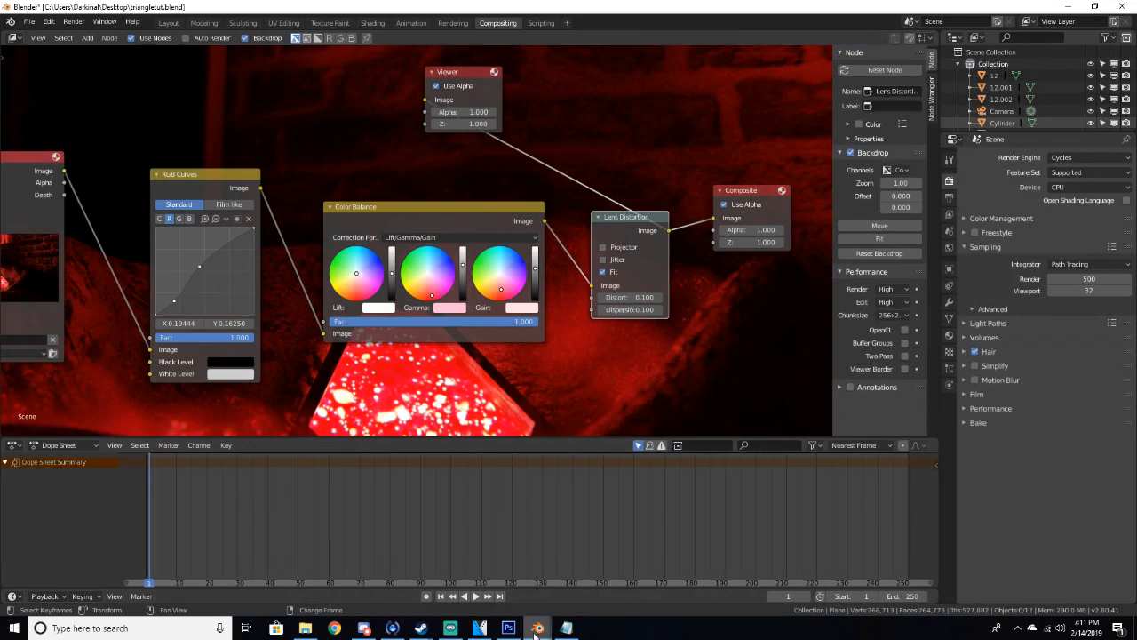
Open the render window and inspect the lens-distorted render up close, then minimize it
mouse_move(537, 628)
left_click(583, 568)
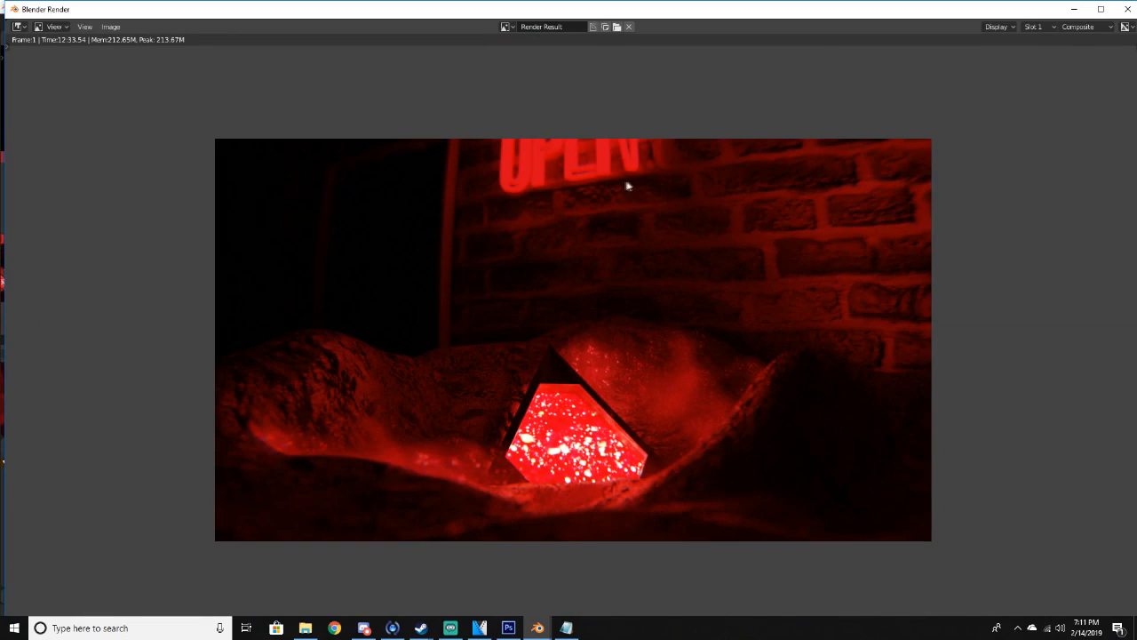
scroll(635, 505, "up", 4)
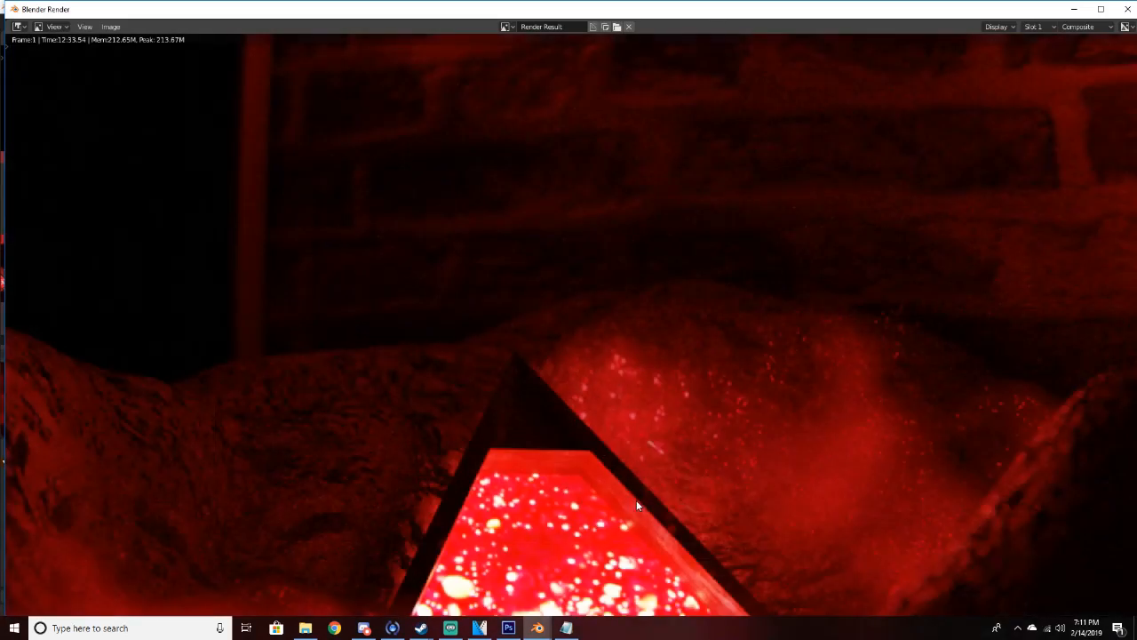
middle_click_drag(635, 493, 605, 281)
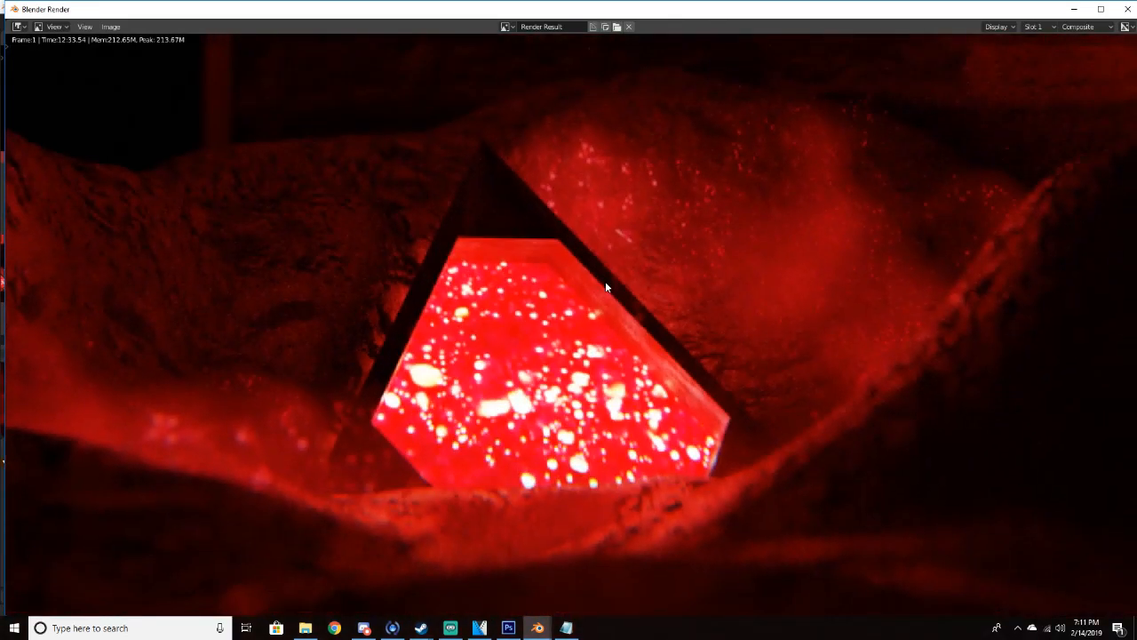
scroll(606, 289, "down", 4)
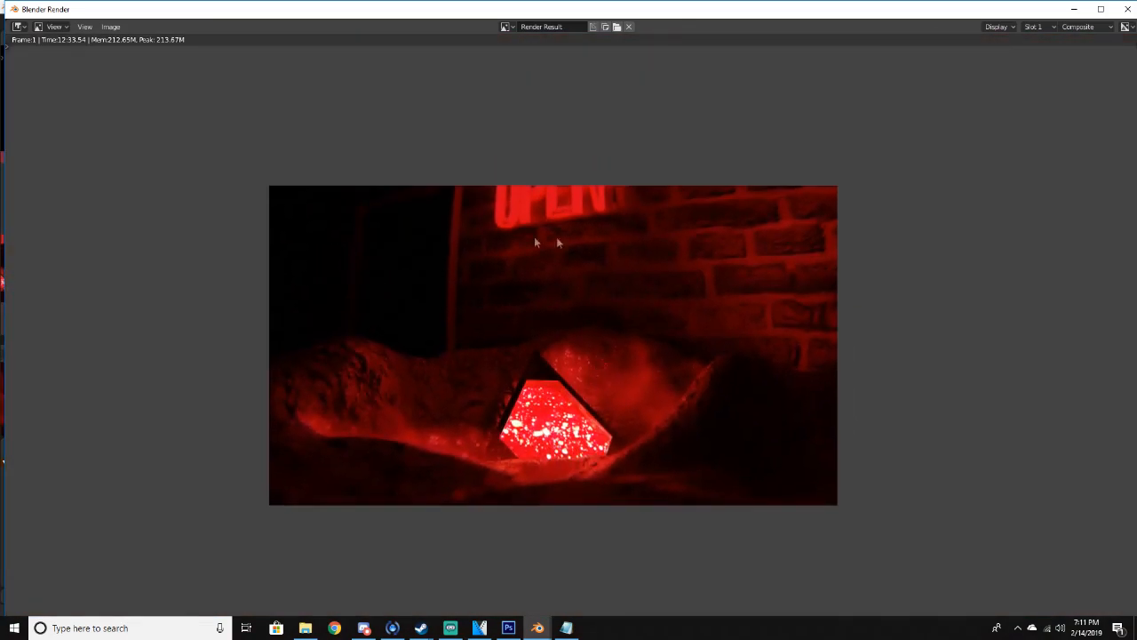
left_click(1074, 9)
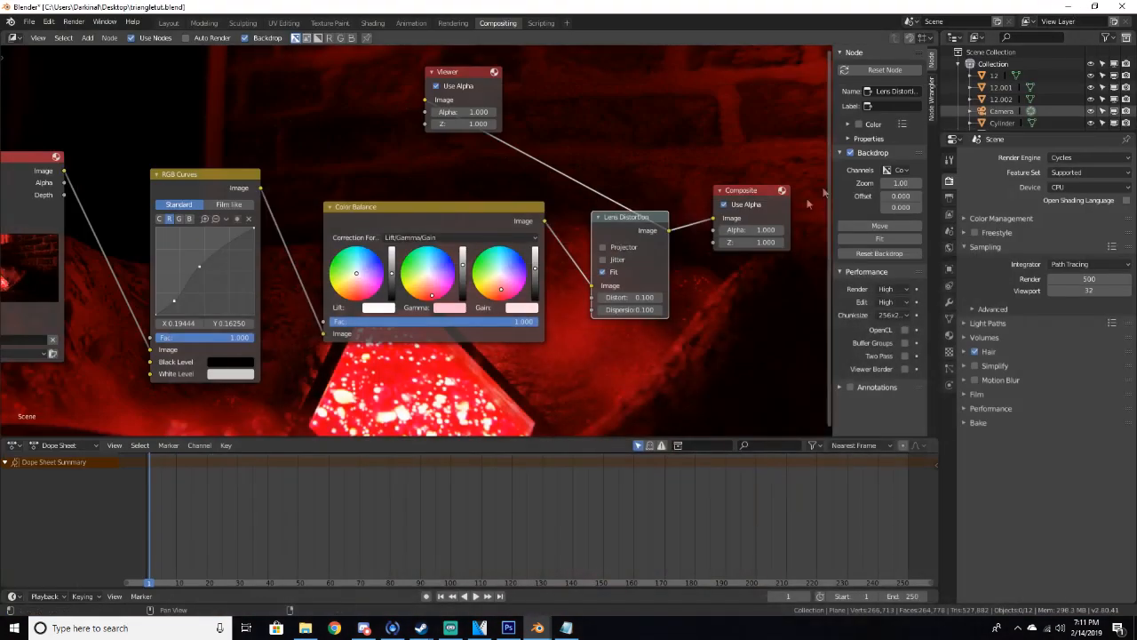
Set the Lens Distortion's Dispersion to 0.2
left_click(630, 310)
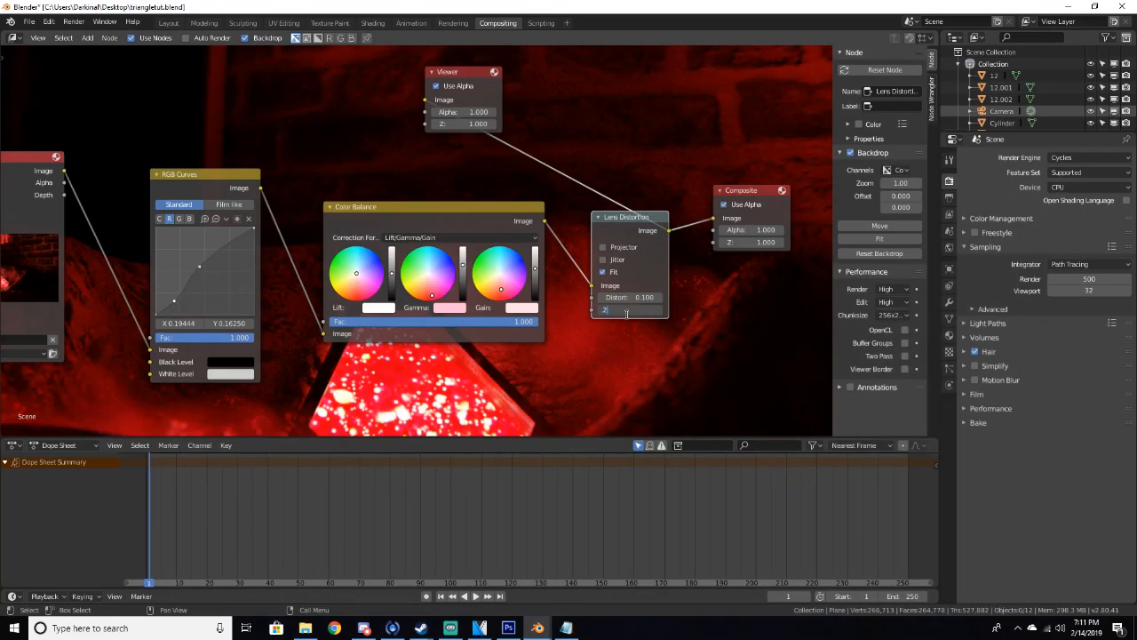
key("Return")
Open the render window and inspect the render with the increased dispersion, then minimize it
mouse_move(537, 627)
left_click(592, 584)
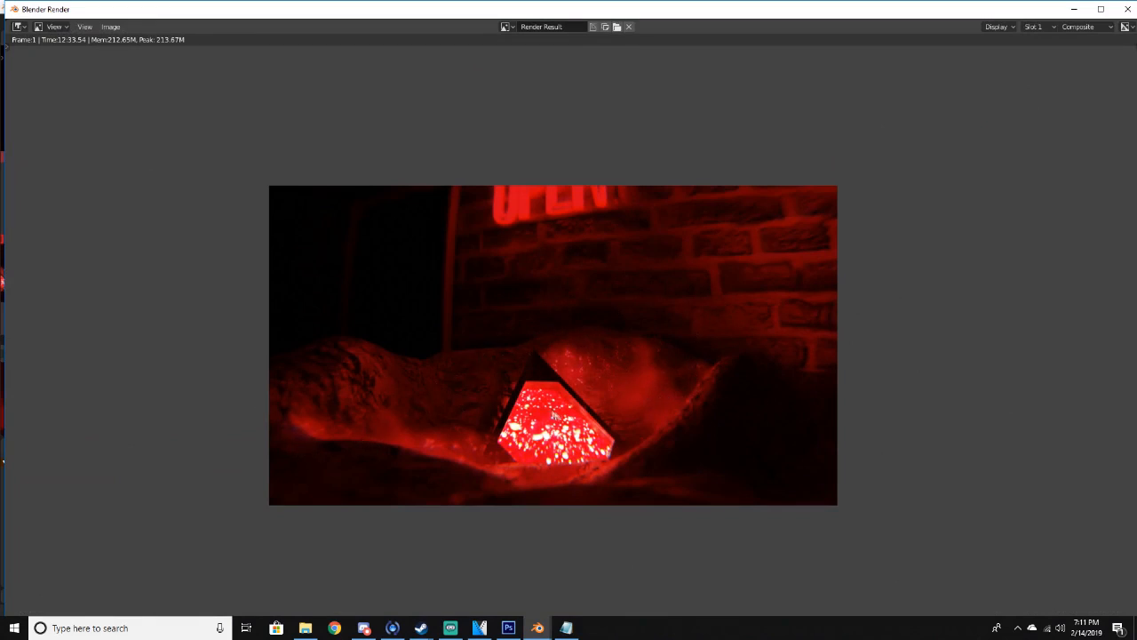
scroll(573, 420, "up", 2)
scroll(578, 421, "down", 2)
middle_click_drag(686, 271, 728, 204)
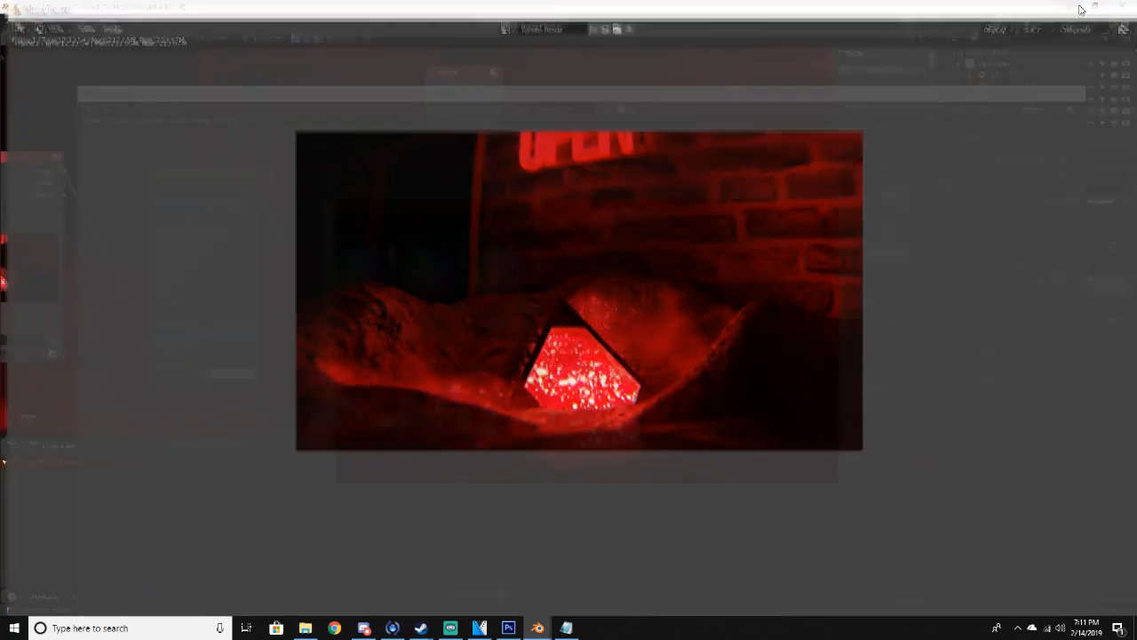
left_click(1081, 10)
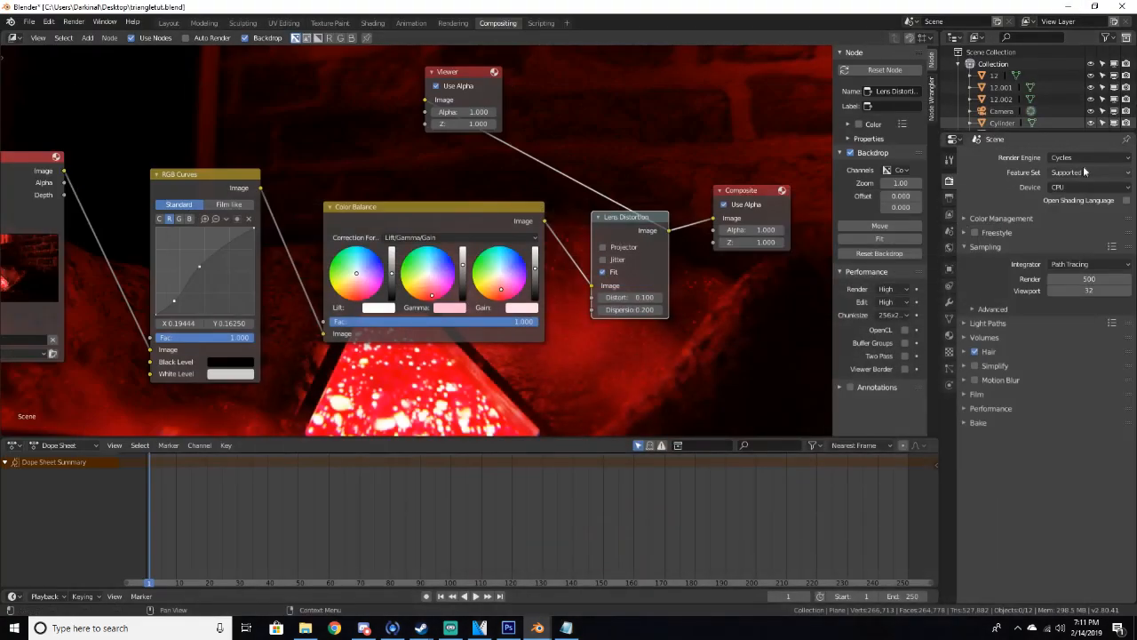
left_click(949, 199)
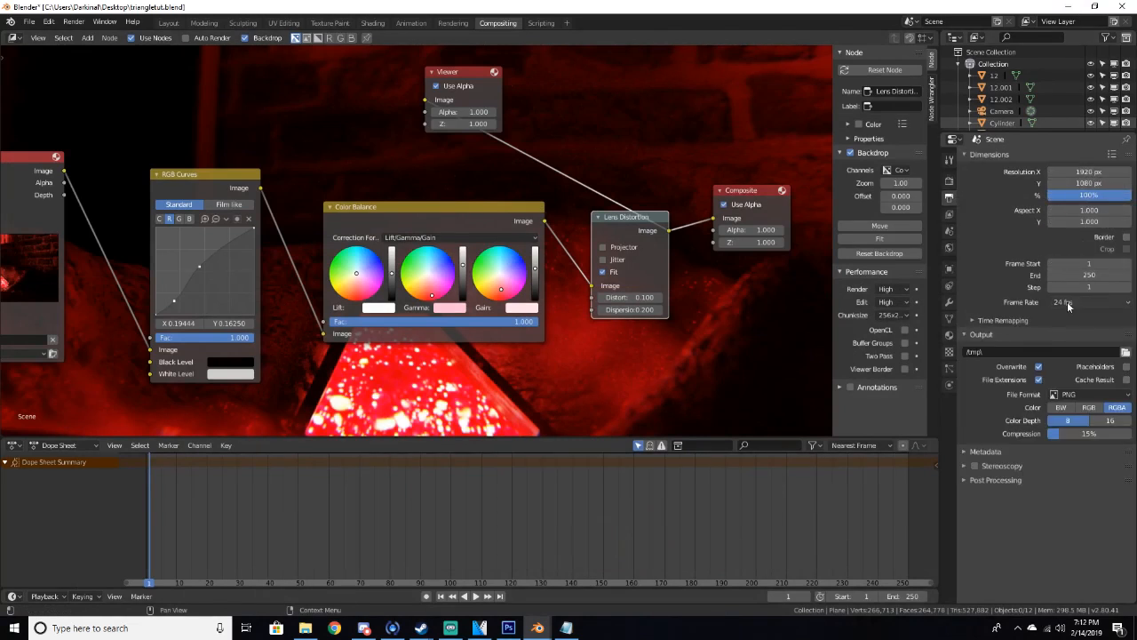
left_click(949, 219)
left_click(951, 199)
left_click(952, 181)
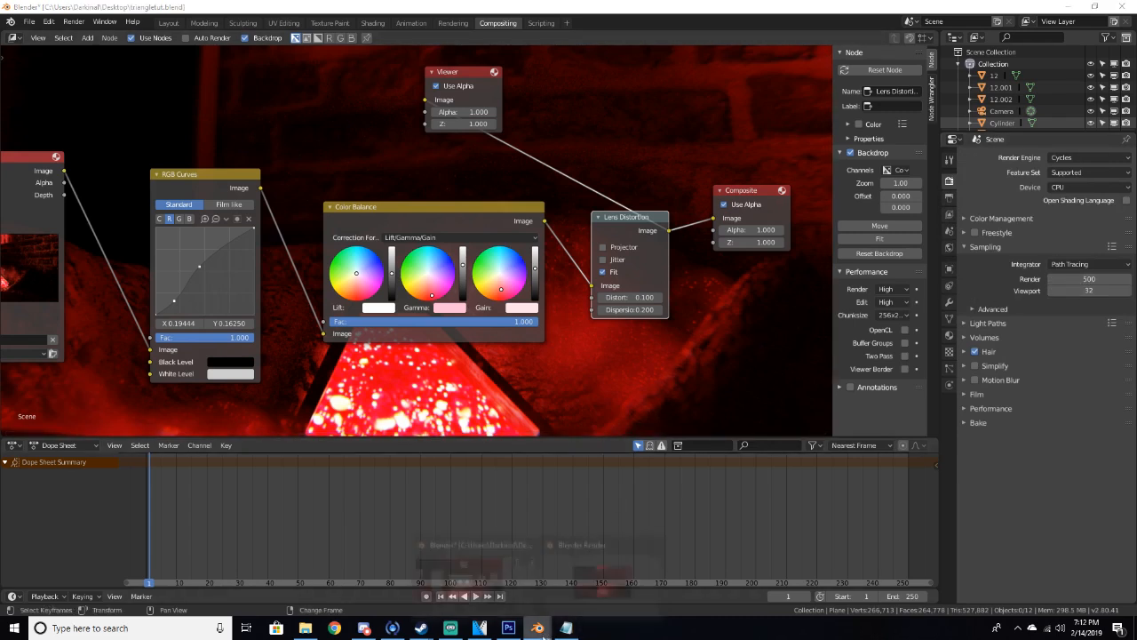
Open the render window to review the current composited render
mouse_move(538, 627)
left_click(599, 569)
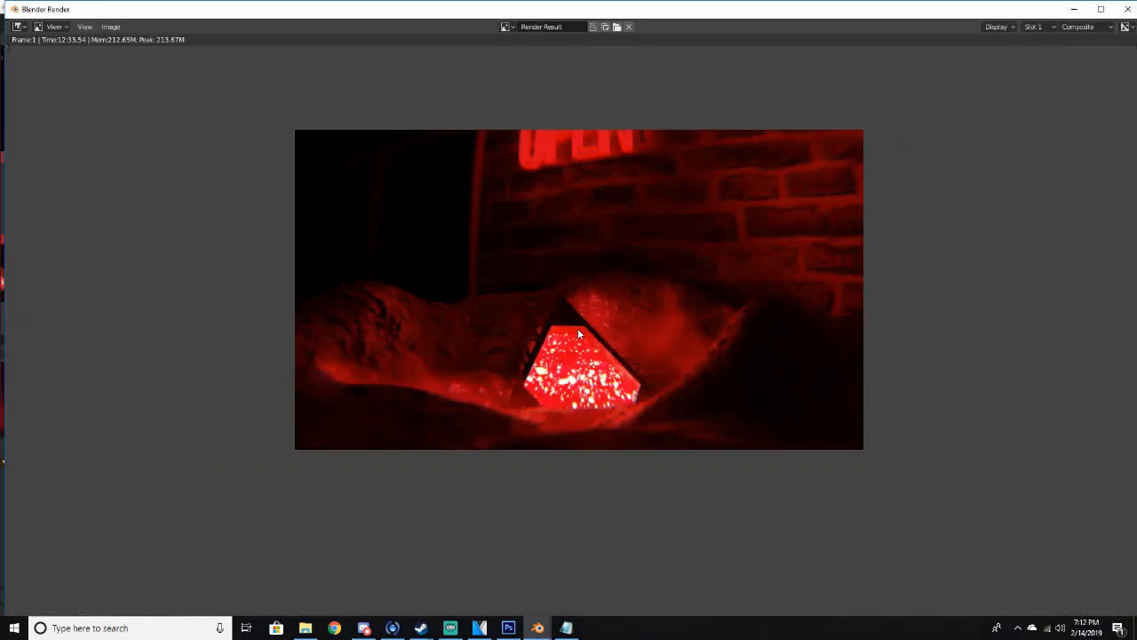